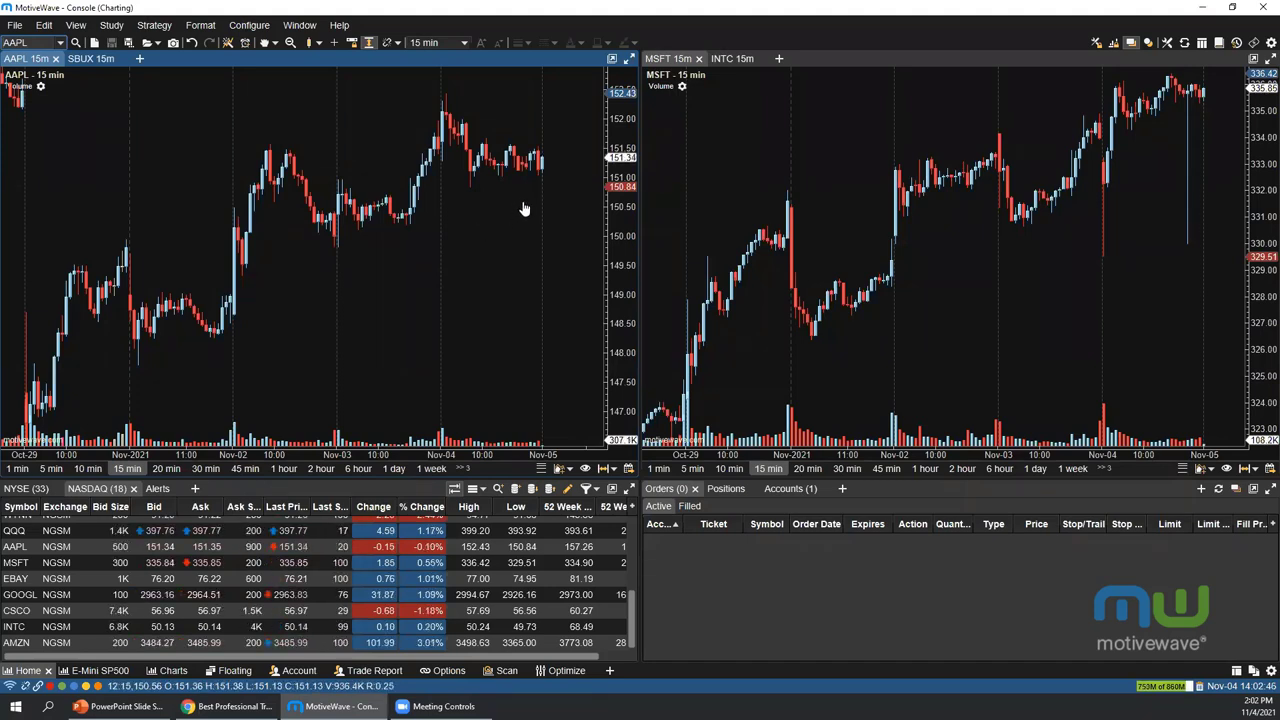
# Open the AAPL 15 min chart in its own floating window, reposition it, and close it with its contents discarded
pyautogui.click(612, 59)
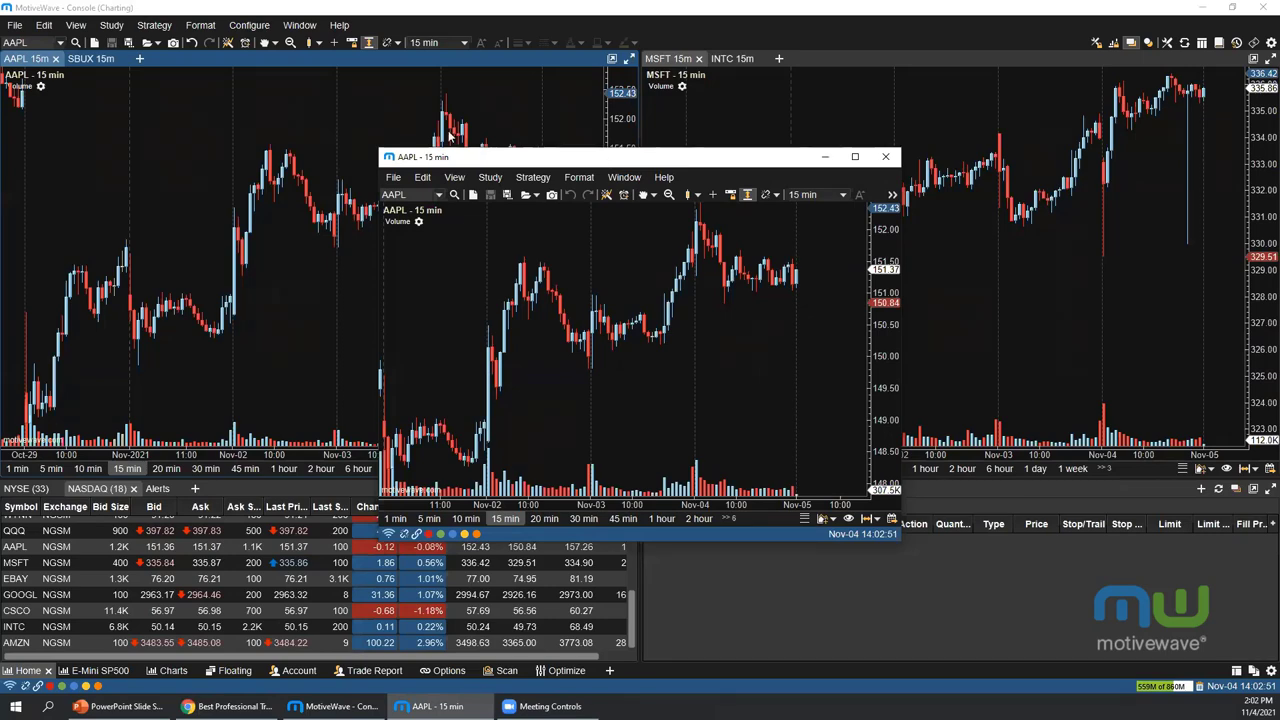
pyautogui.moveTo(606, 160); pyautogui.dragTo(444, 134)
pyautogui.click(724, 130)
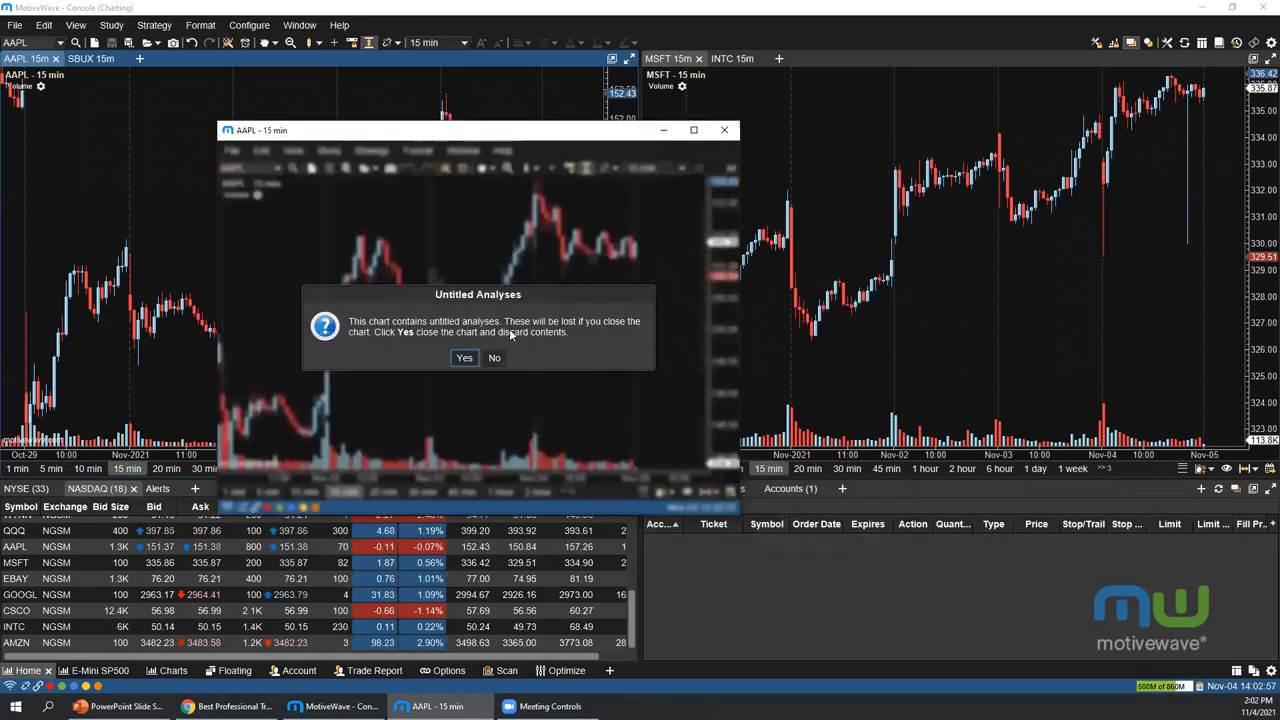
pyautogui.click(465, 357)
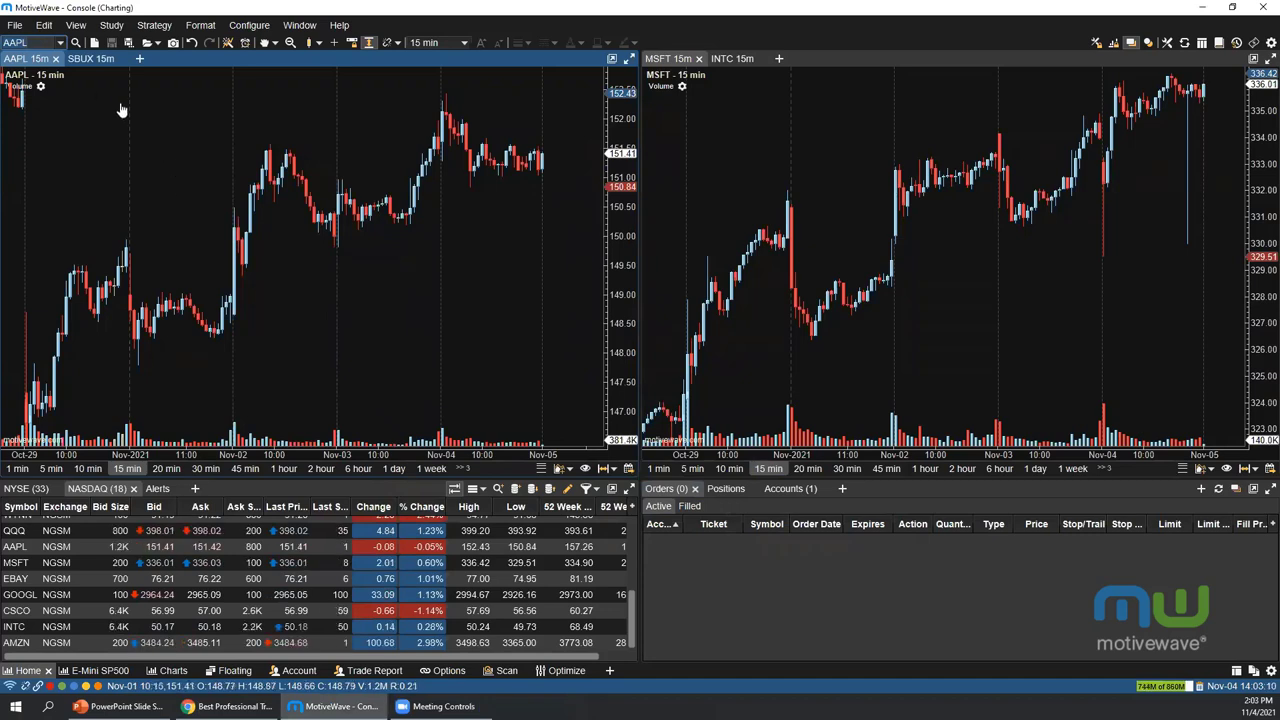
# Create a new desktop named Left Monitor and reposition its window over the console
pyautogui.click(17, 30)
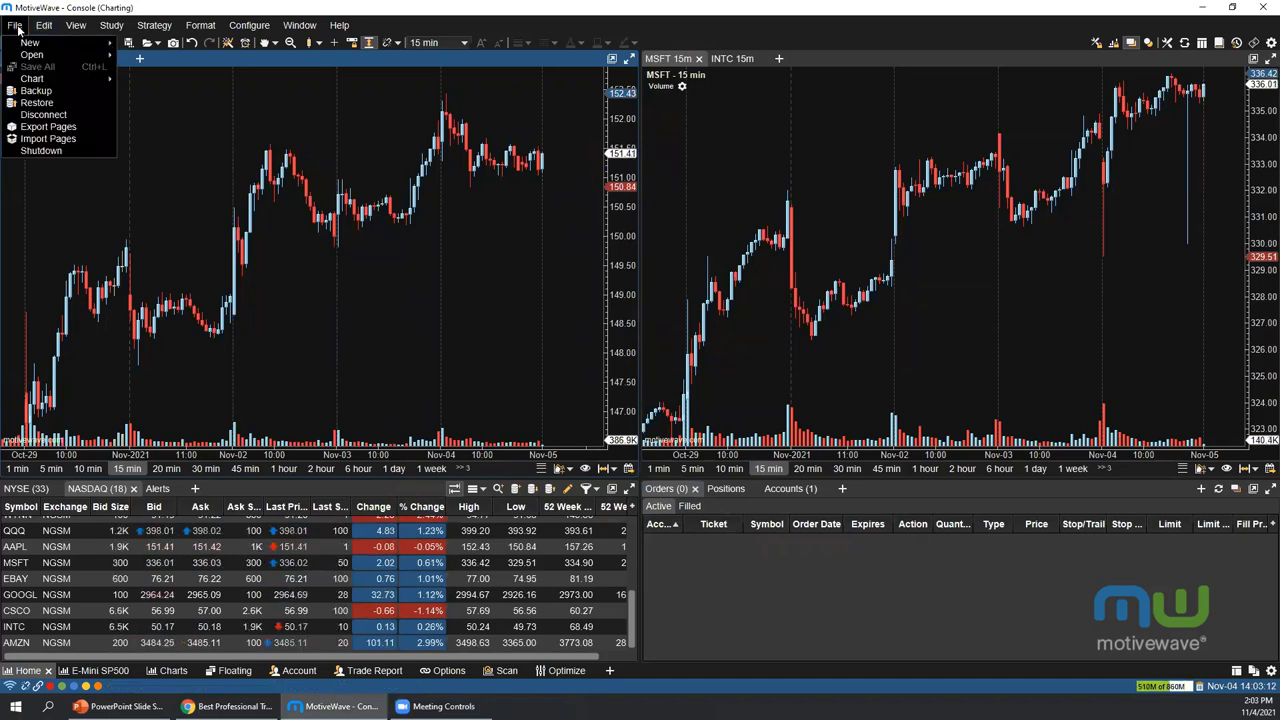
pyautogui.moveTo(111, 46)
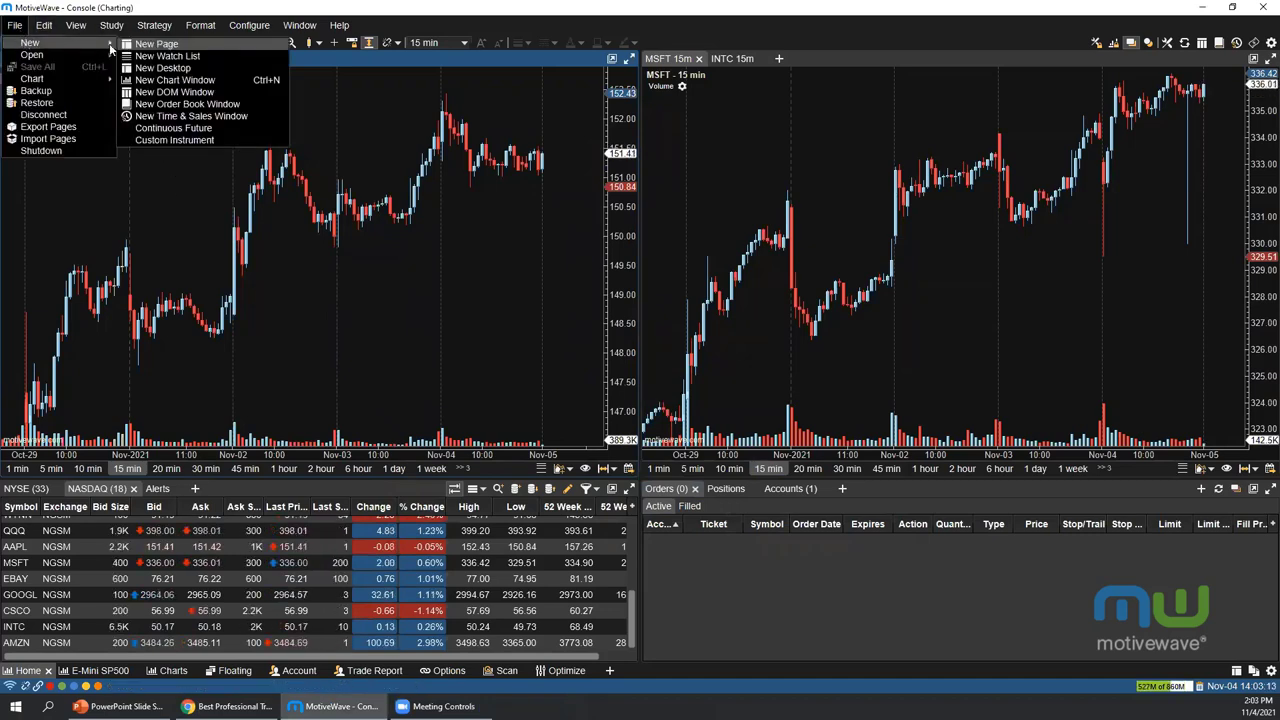
pyautogui.click(155, 67)
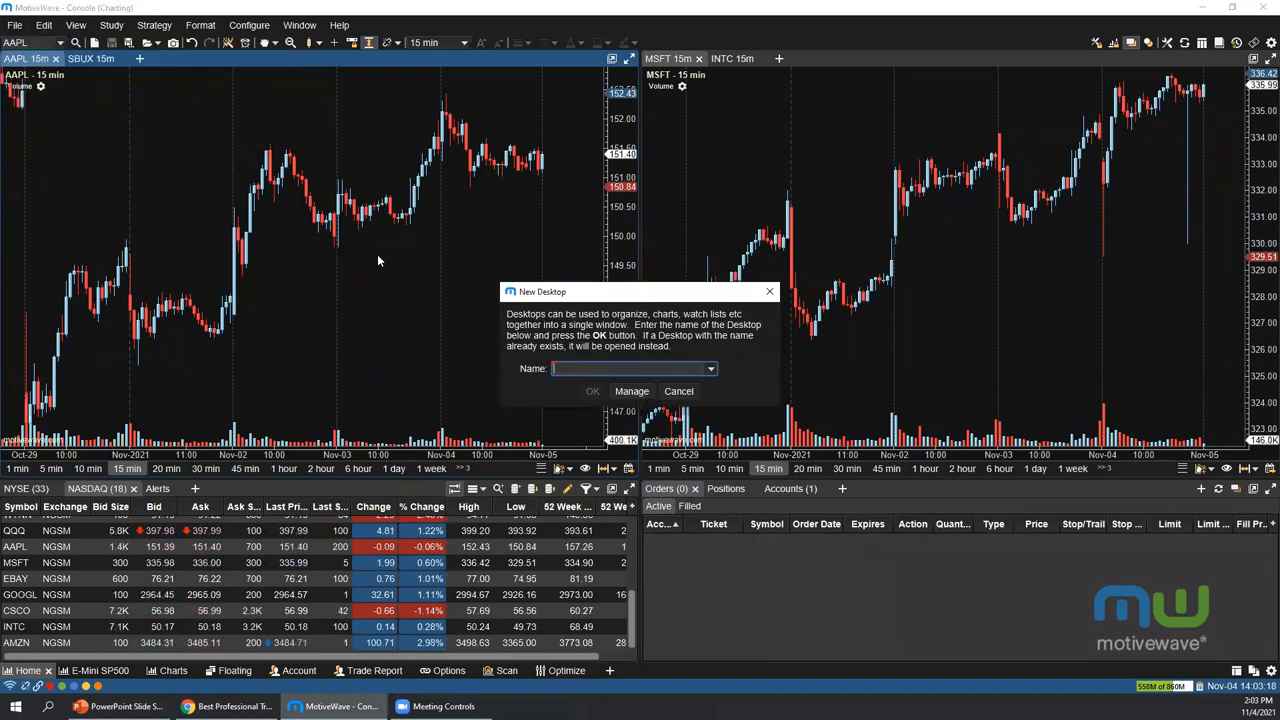
pyautogui.write('Left M')
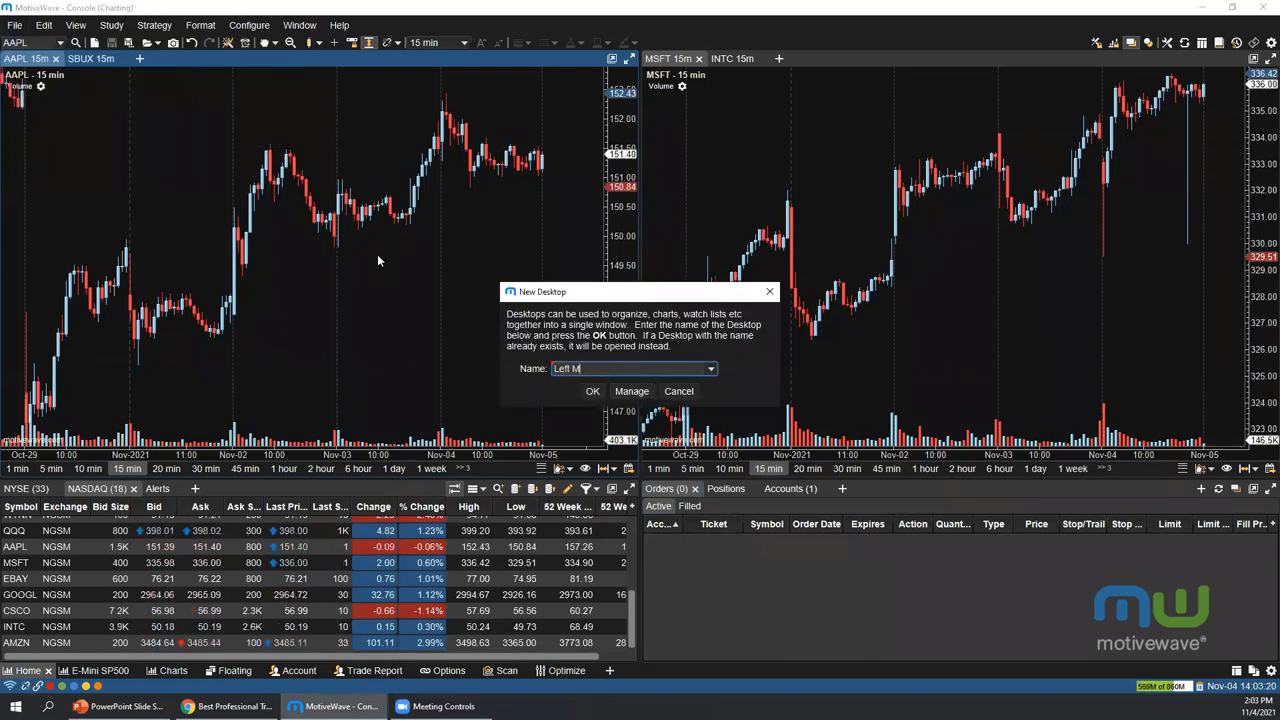
pyautogui.write('onitor')
pyautogui.click(591, 392)
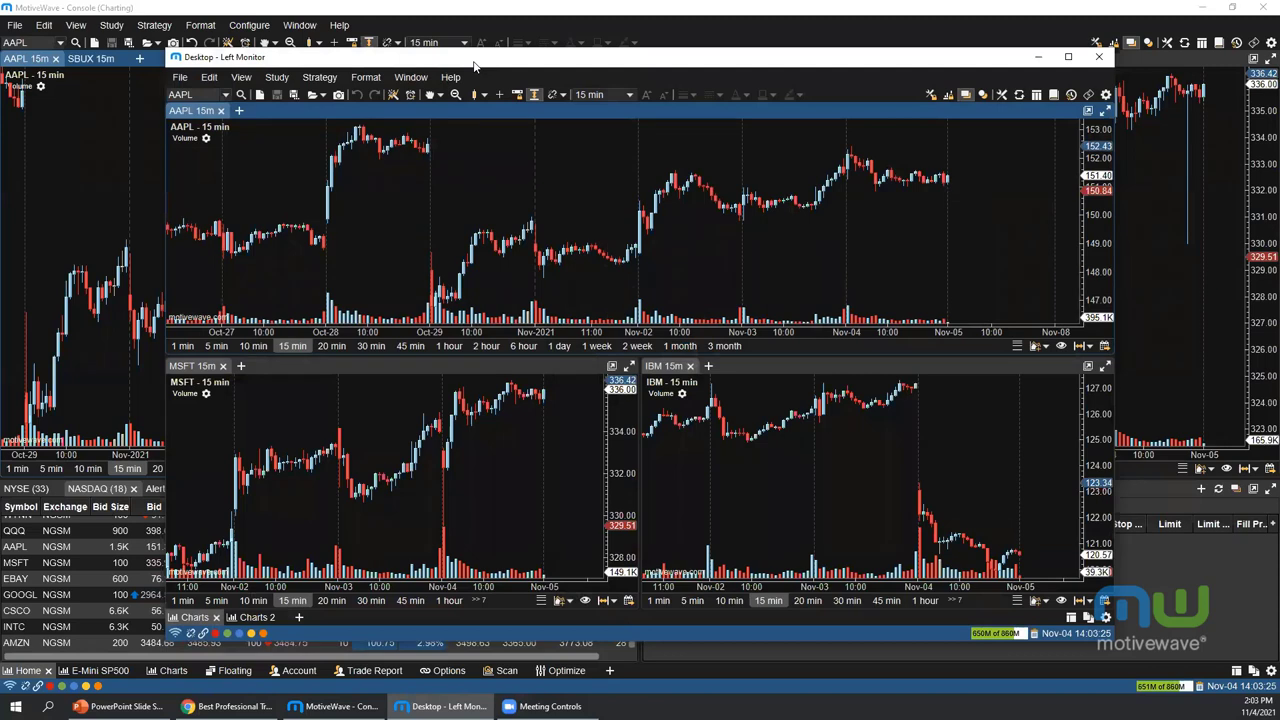
pyautogui.moveTo(475, 65); pyautogui.dragTo(412, 102)
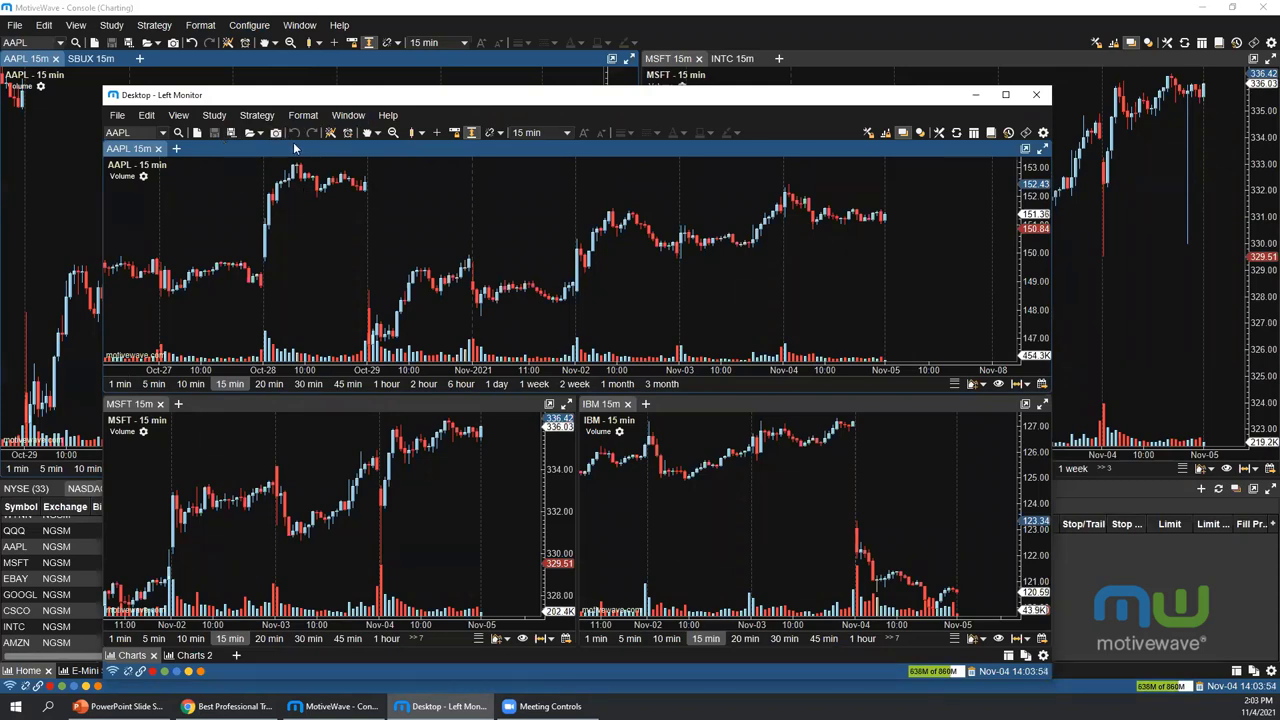
# Bring the Left Monitor desktop back to the front from the console's list of open windows and close it
pyautogui.click(299, 25)
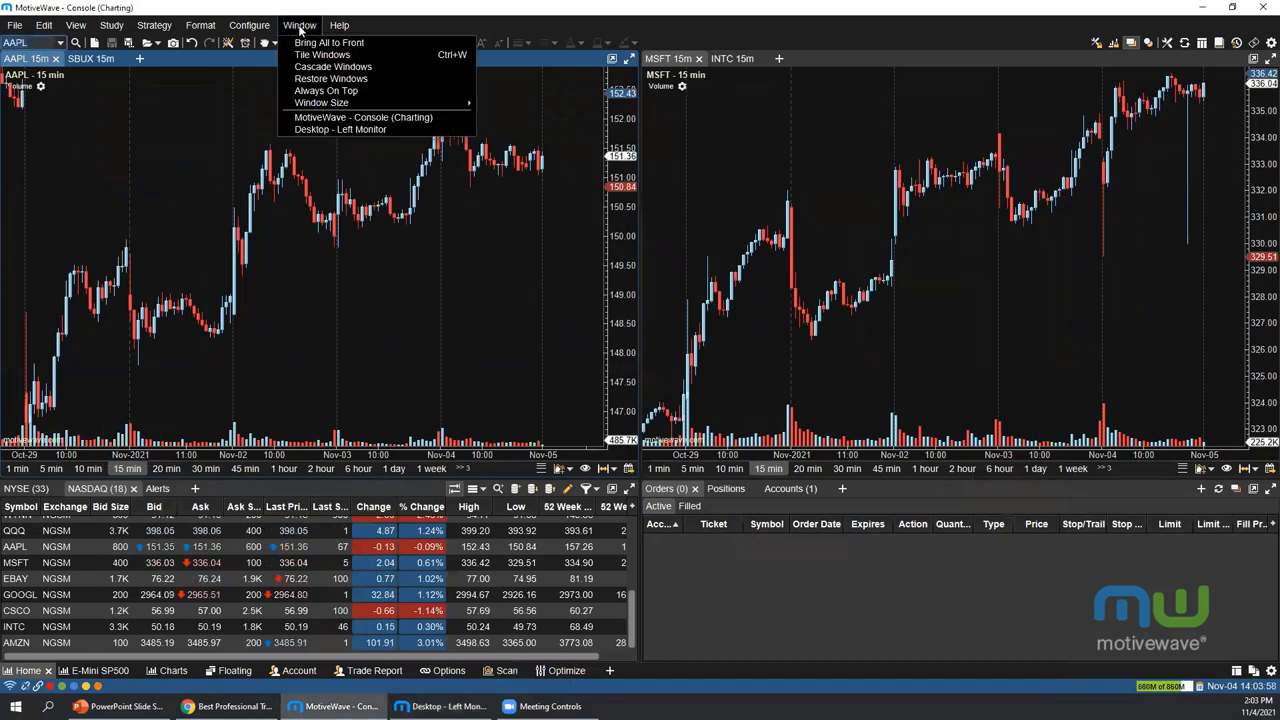
pyautogui.click(335, 130)
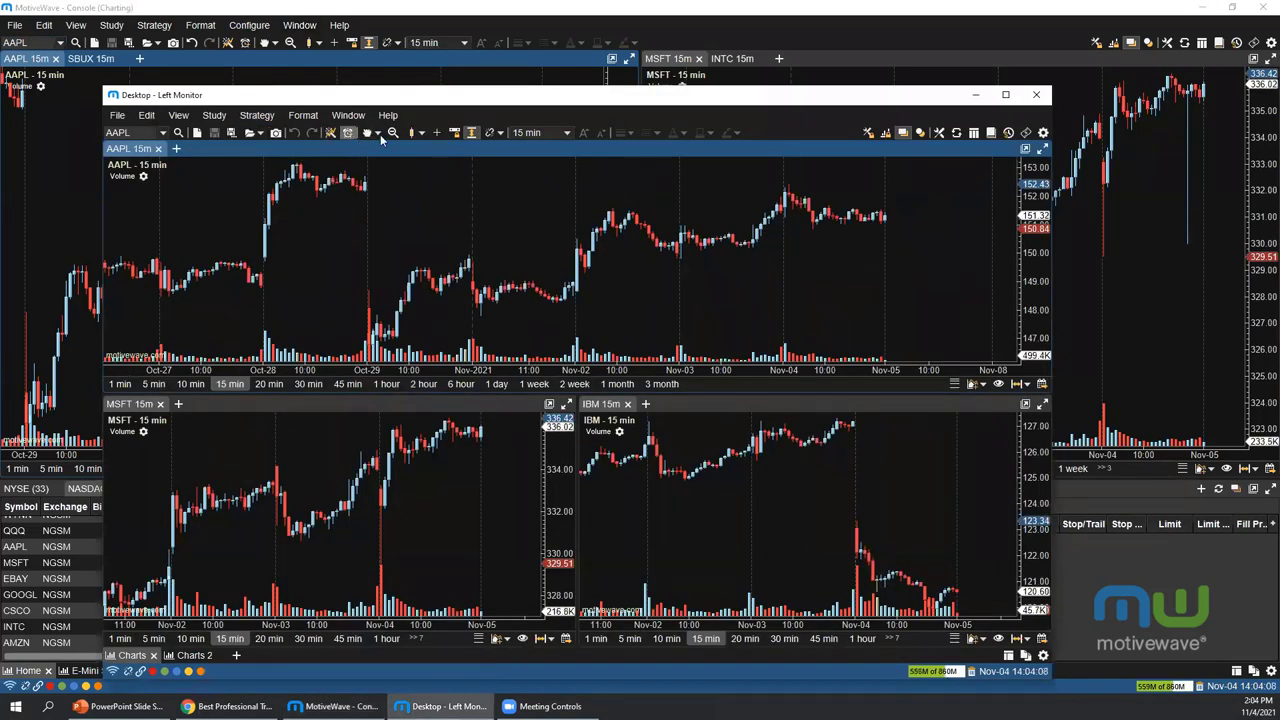
pyautogui.click(1036, 95)
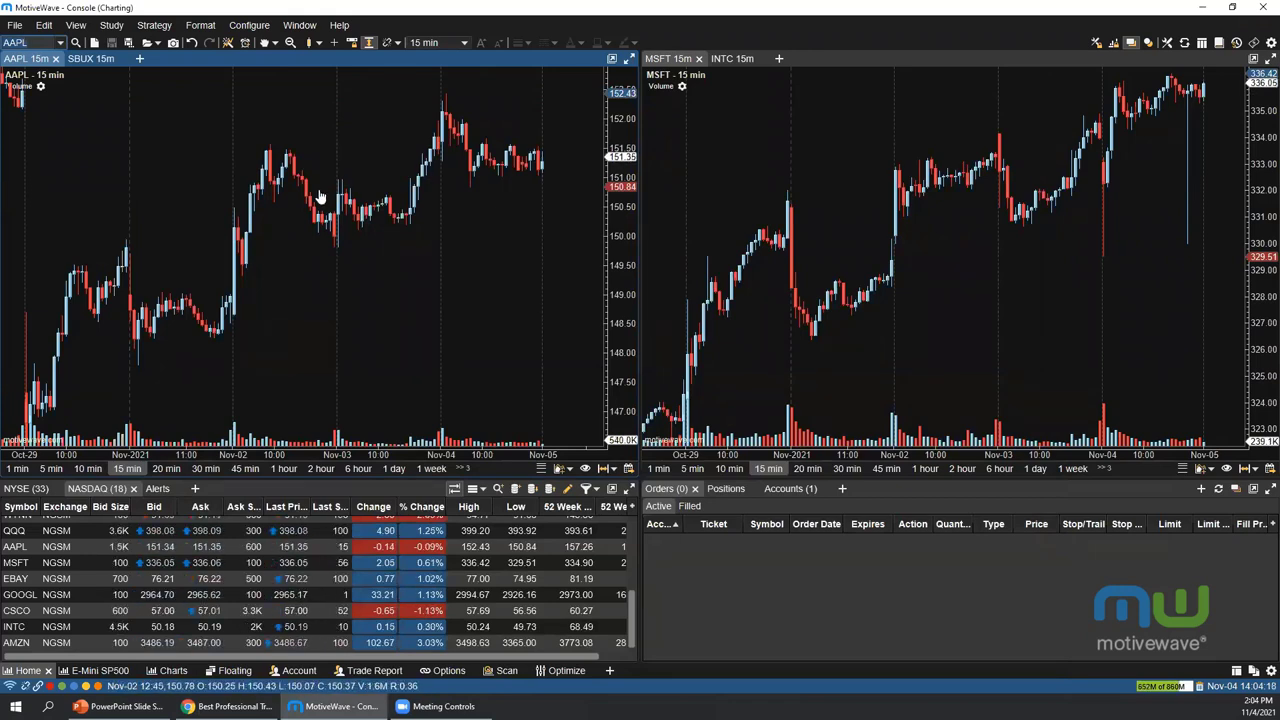
# Assign the AAPL and MSFT charts to the Red Link group and load AMZN into both from the NASDAQ watch list
pyautogui.click(397, 44)
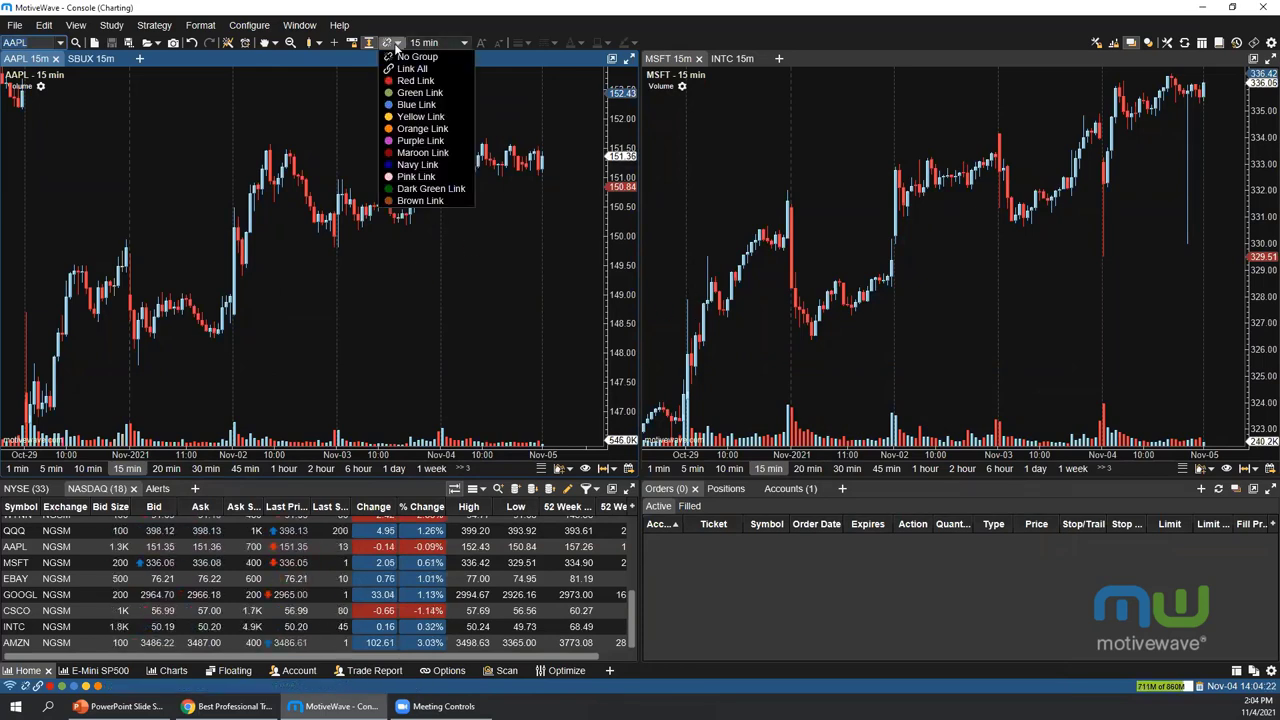
pyautogui.click(170, 140)
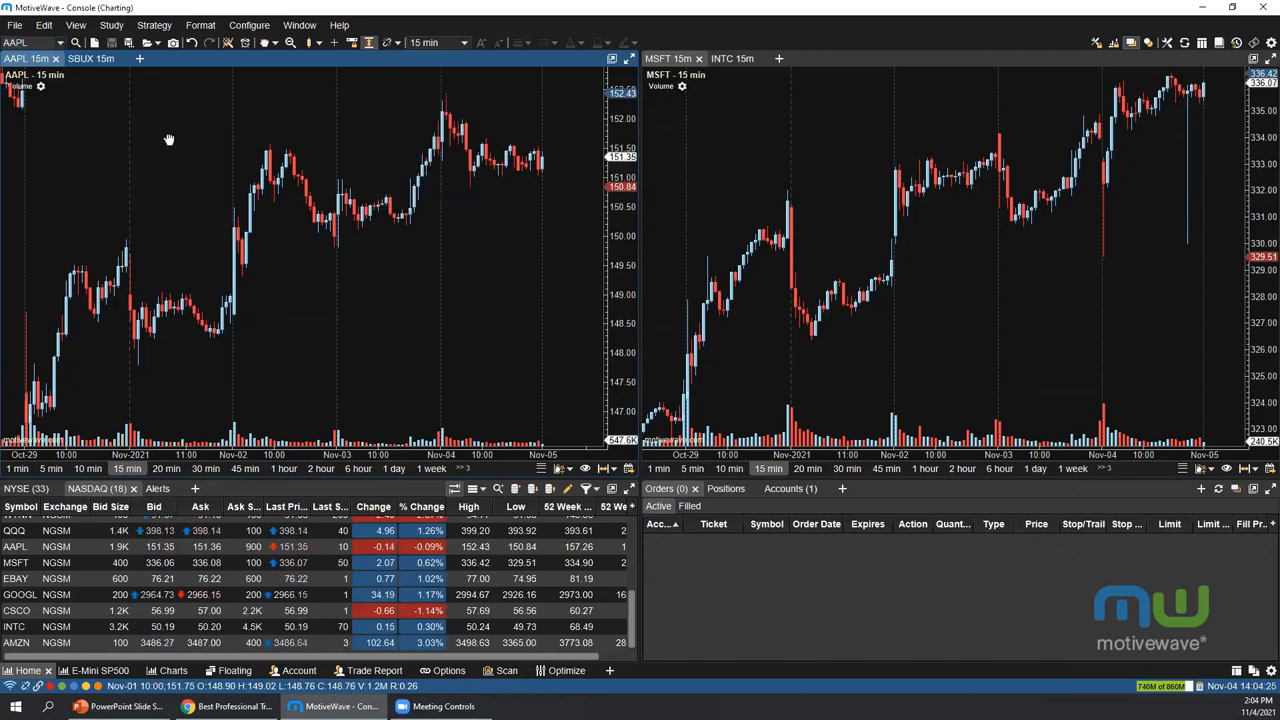
pyautogui.click(388, 42)
pyautogui.click(395, 88)
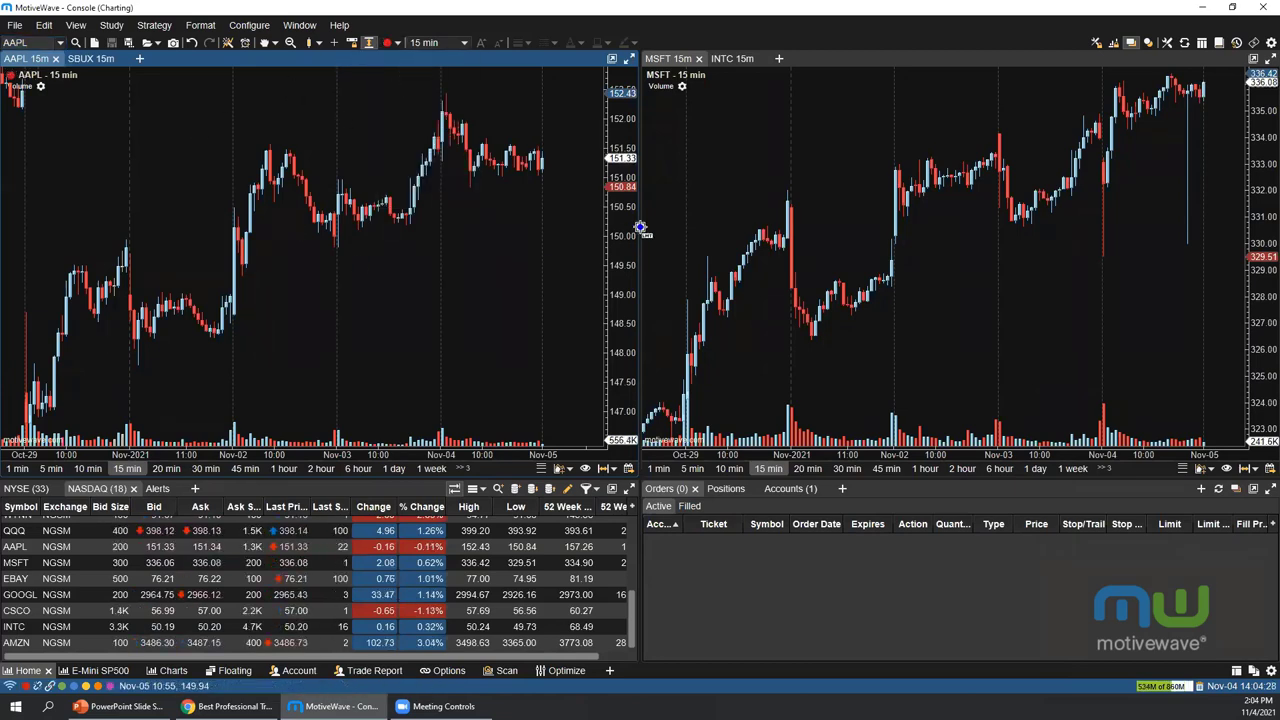
pyautogui.click(735, 181)
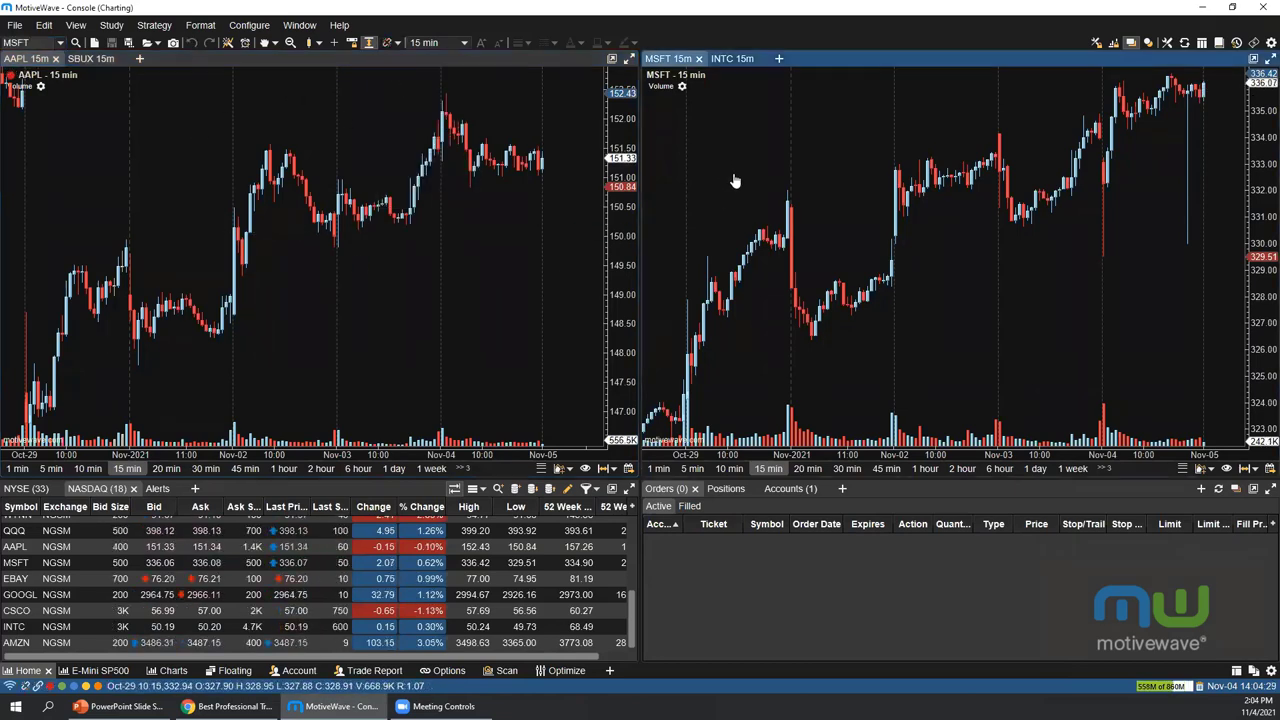
pyautogui.click(388, 42)
pyautogui.click(404, 82)
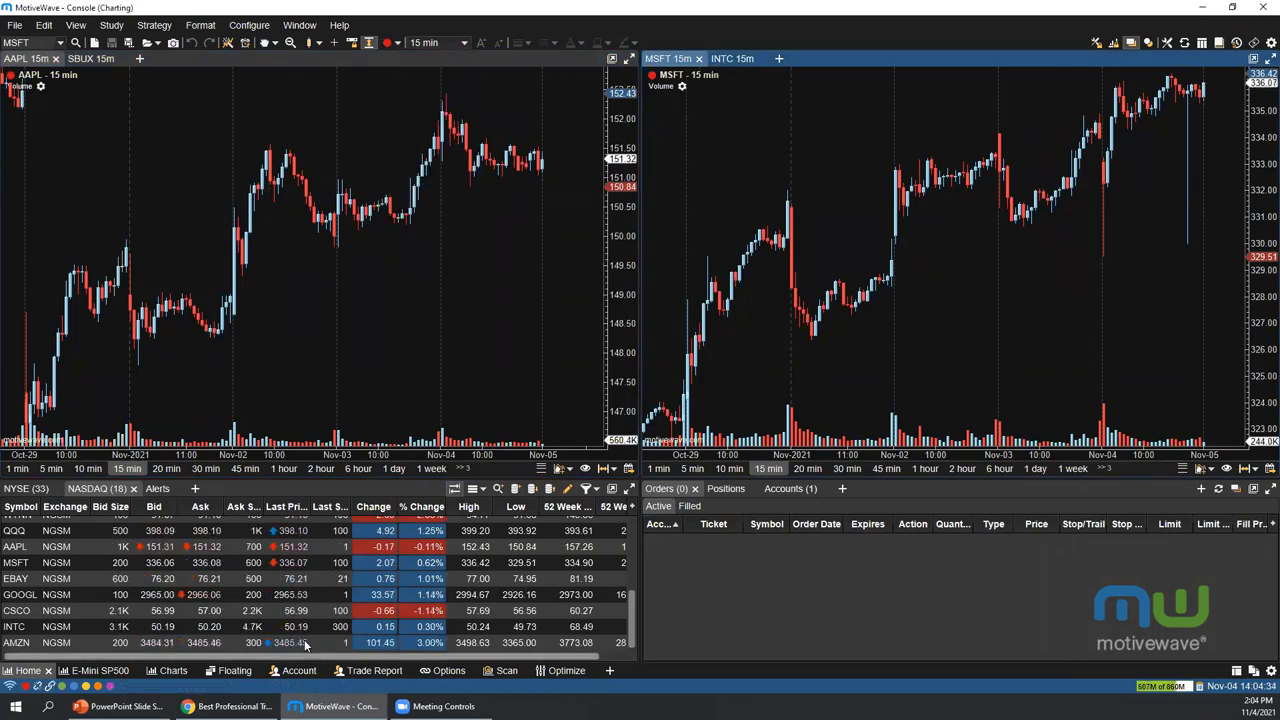
pyautogui.click(84, 642)
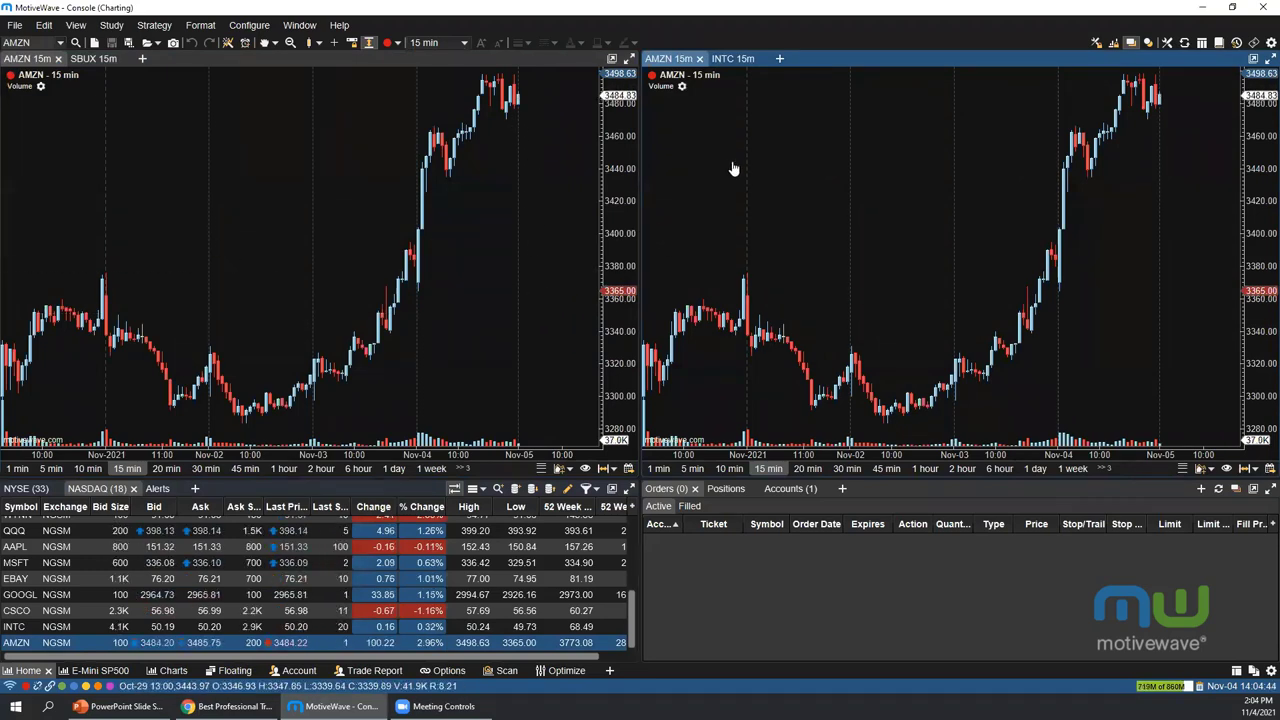
# Remove both AMZN charts from the Red Link group by setting them to No Group
pyautogui.click(392, 43)
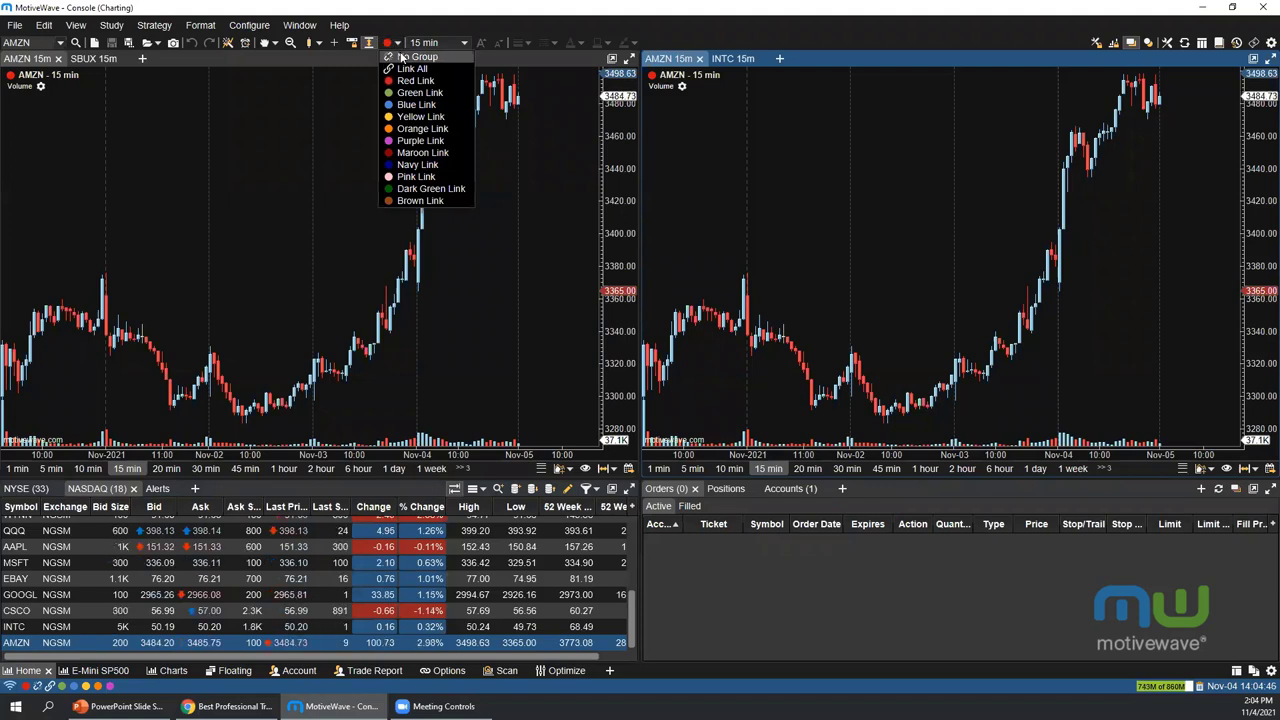
pyautogui.click(400, 57)
pyautogui.click(203, 166)
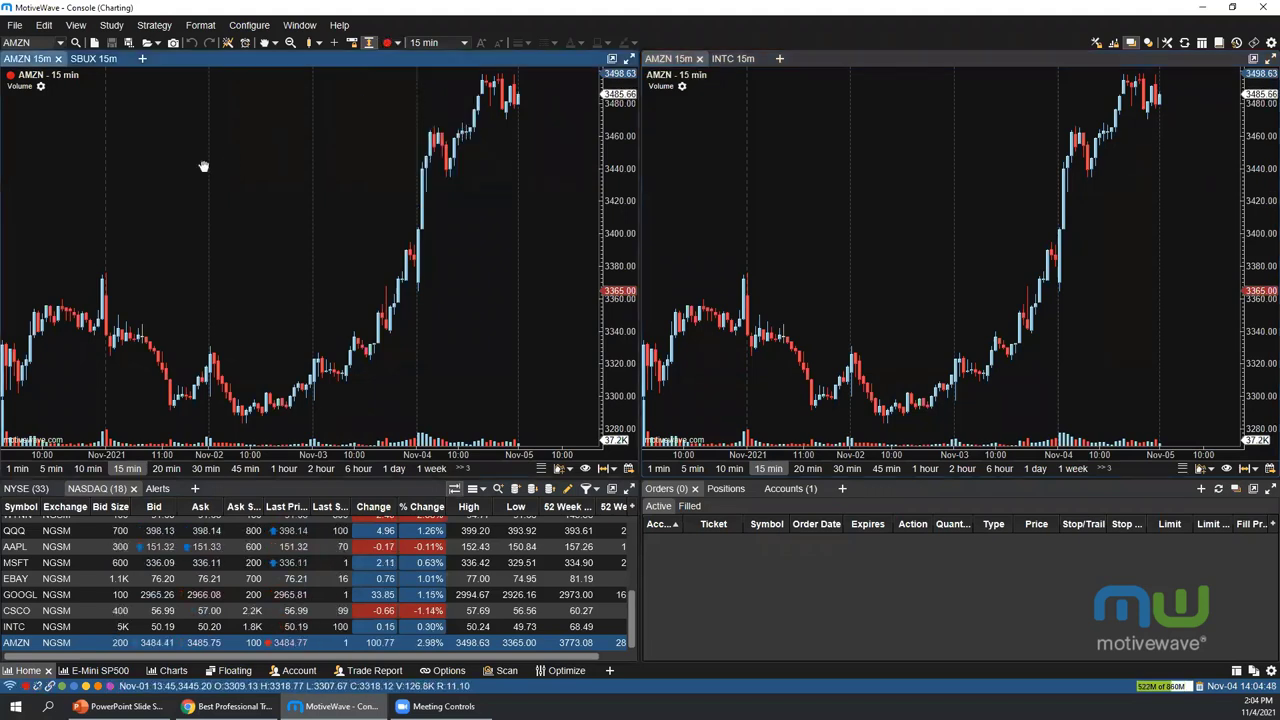
pyautogui.click(388, 45)
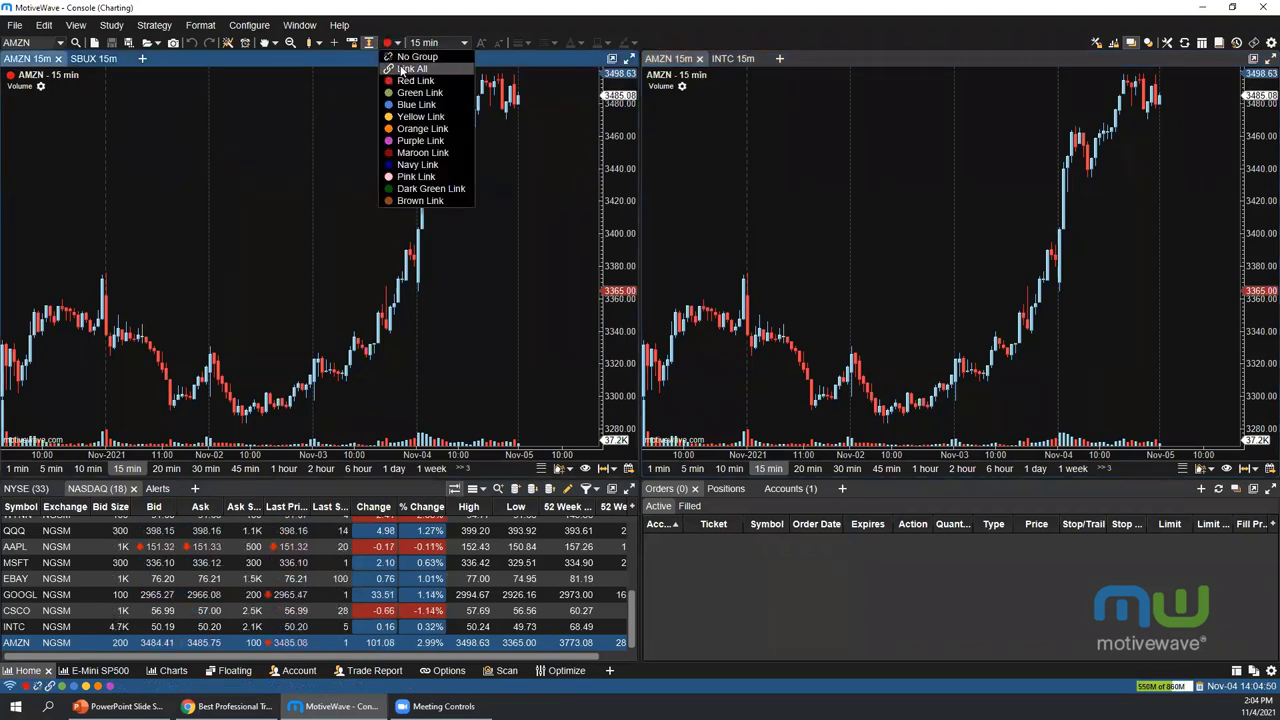
pyautogui.click(400, 56)
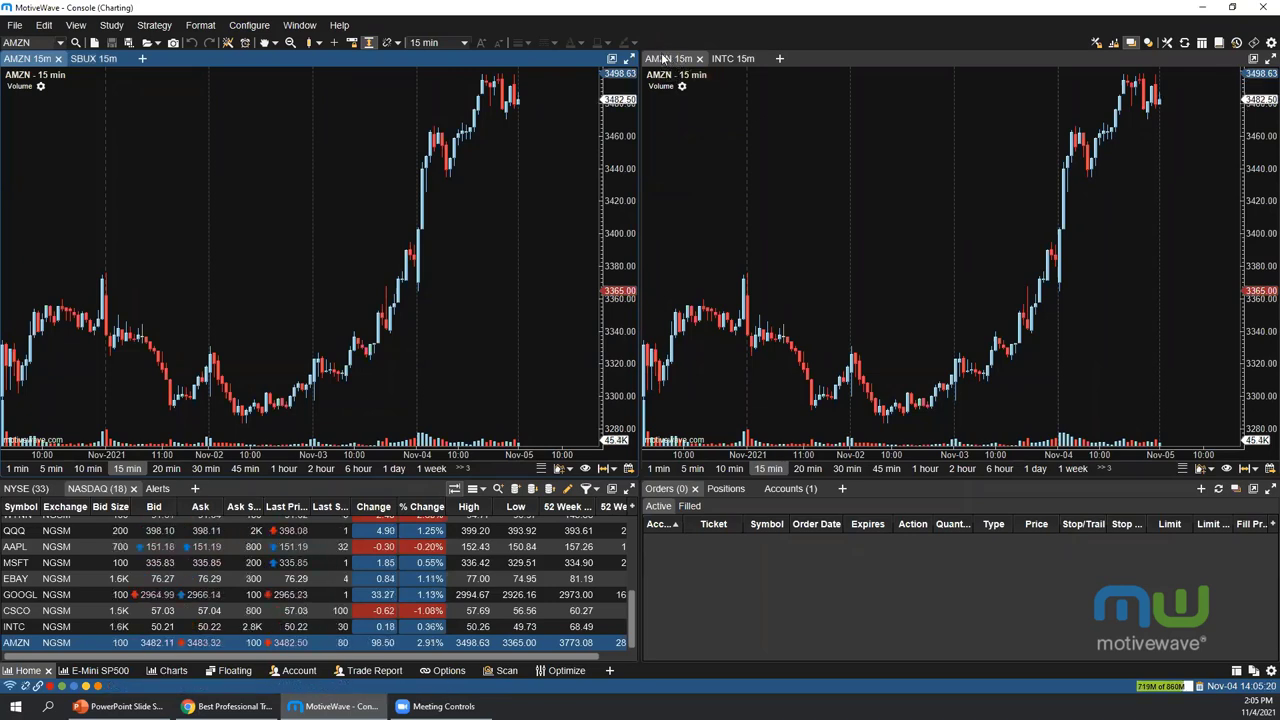
# Show the stacked SBUX and INTC charts and return to the AMZN charts to check how the stacks switch together
pyautogui.click(90, 60)
pyautogui.click(730, 58)
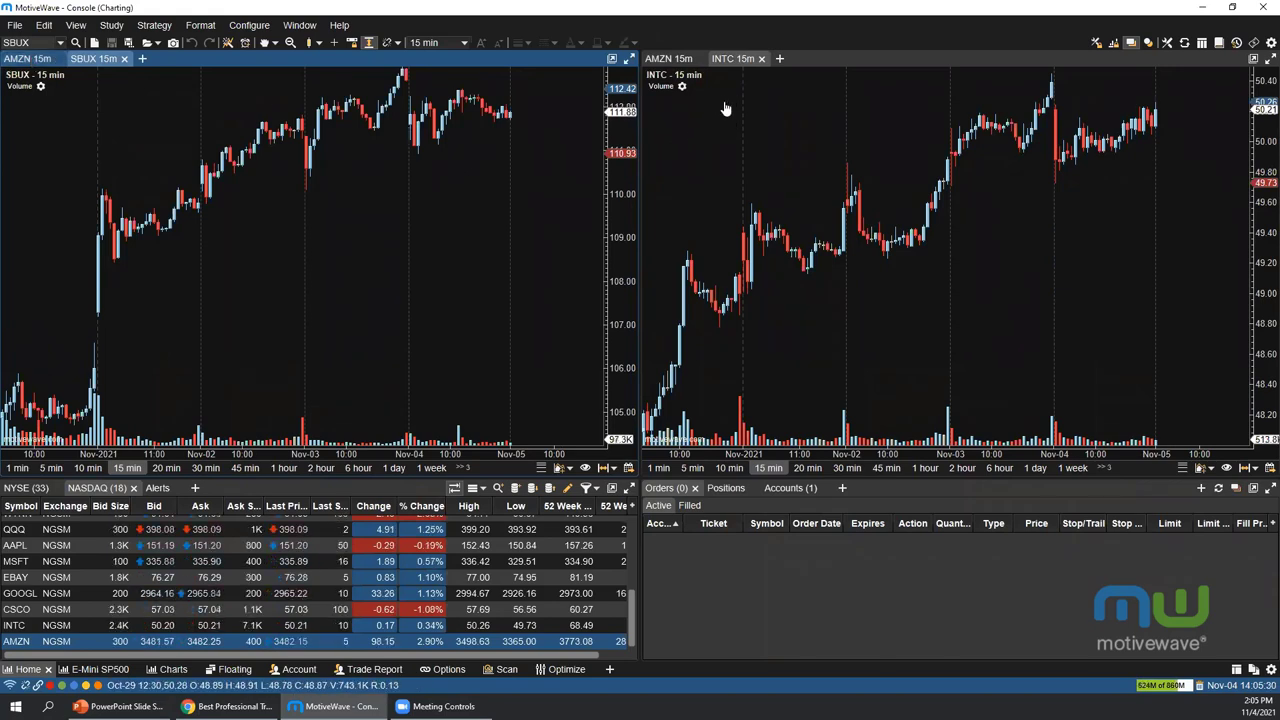
pyautogui.click(30, 60)
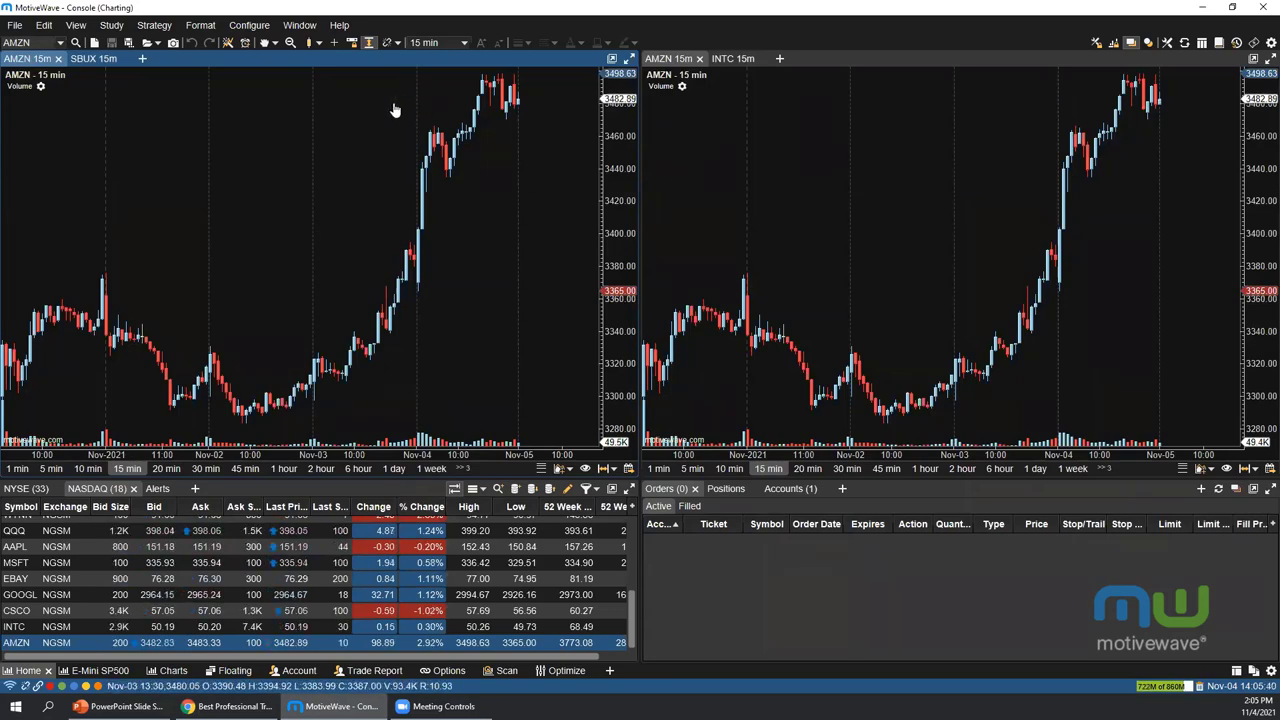
# Disable Link Stacked Charts in the general preferences and accept the change
pyautogui.click(251, 26)
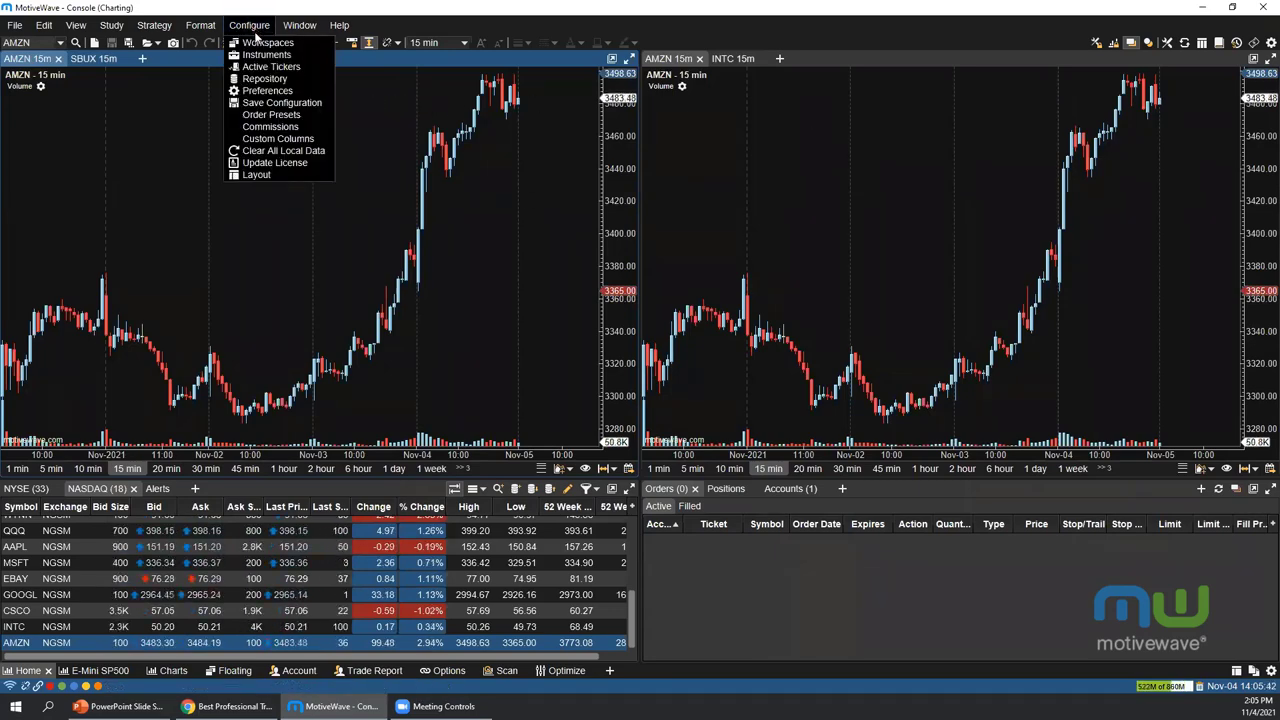
pyautogui.click(267, 90)
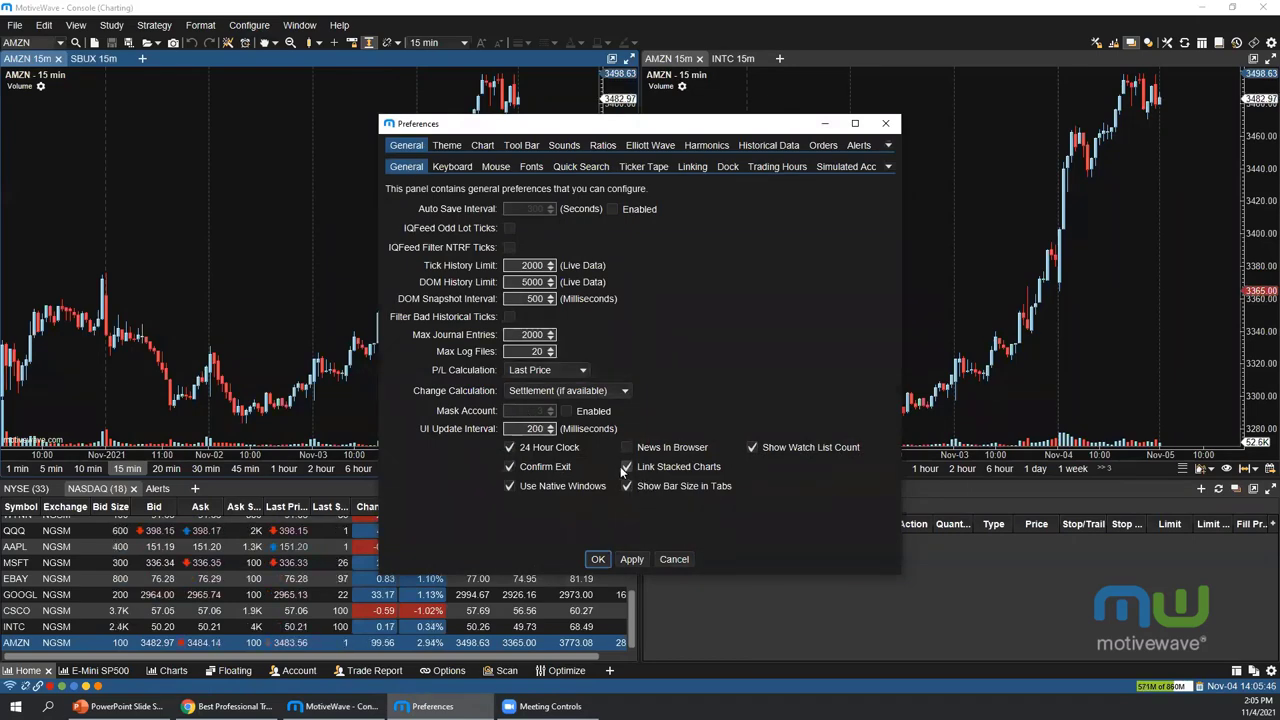
pyautogui.click(659, 470)
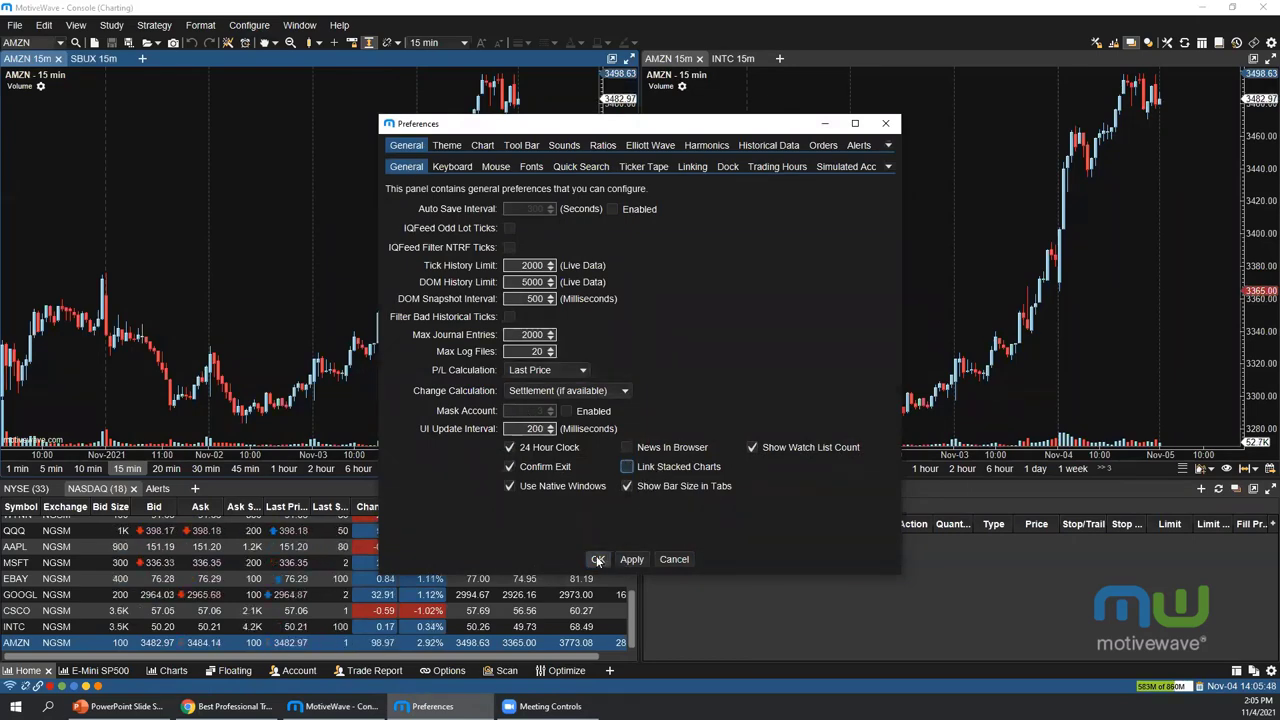
pyautogui.click(597, 560)
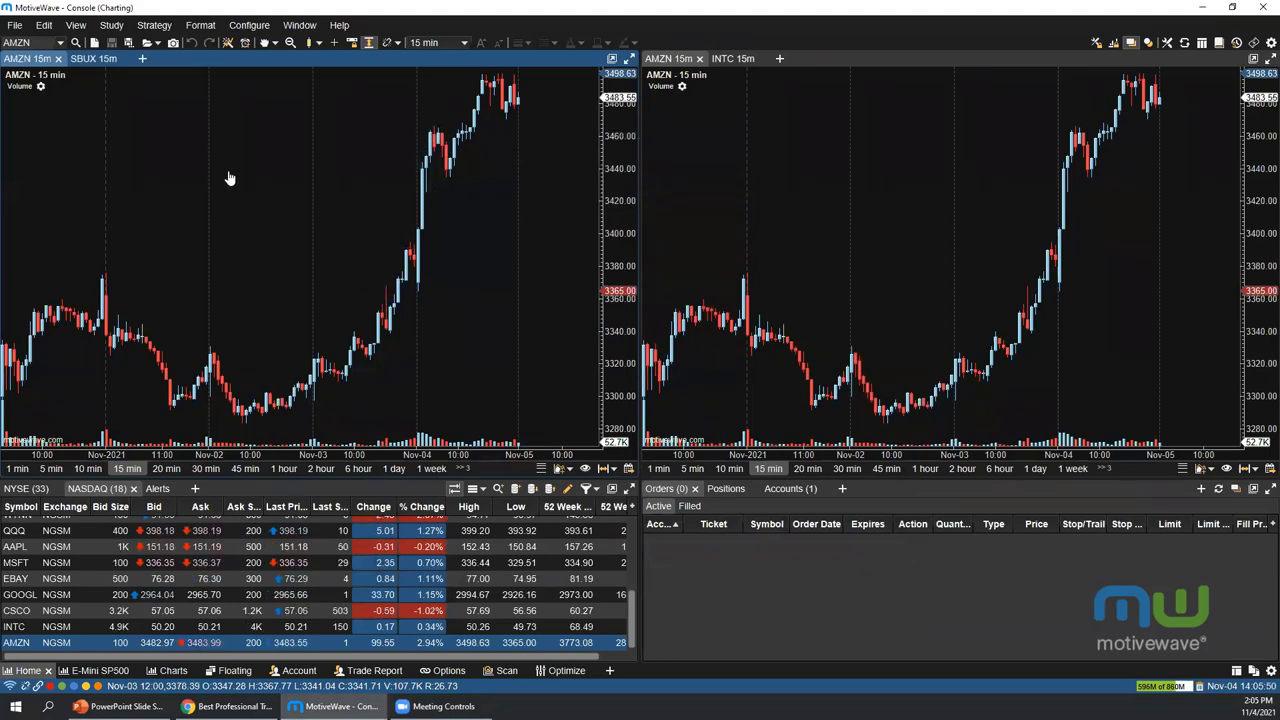
# Alternate between the SBUX and AMZN charts in the first stack to check that it switches independently
pyautogui.click(89, 60)
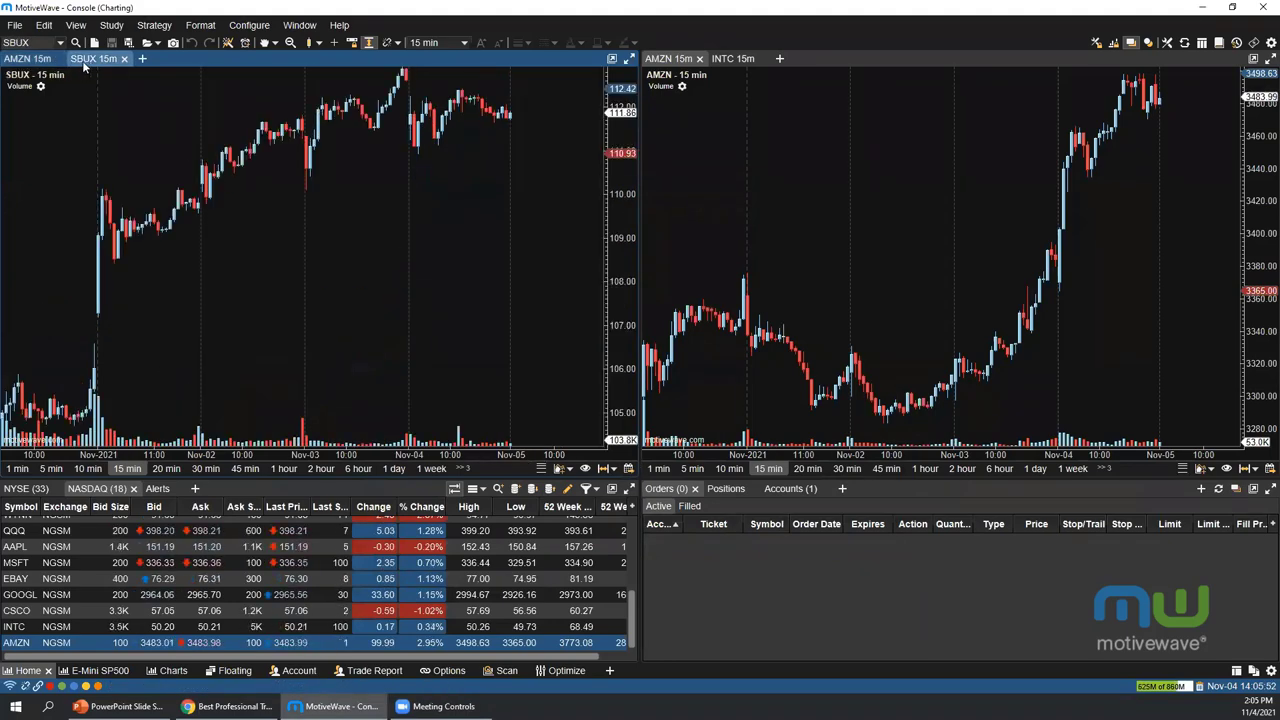
pyautogui.click(28, 62)
pyautogui.click(93, 60)
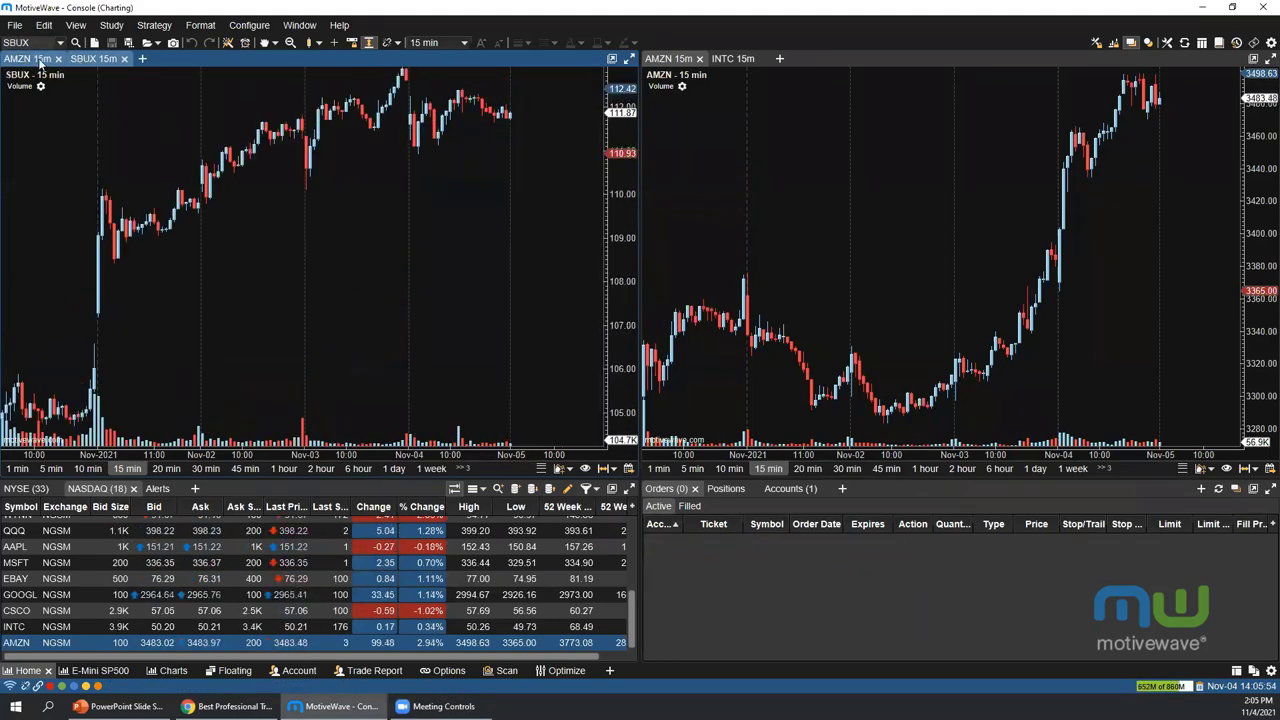
pyautogui.click(40, 62)
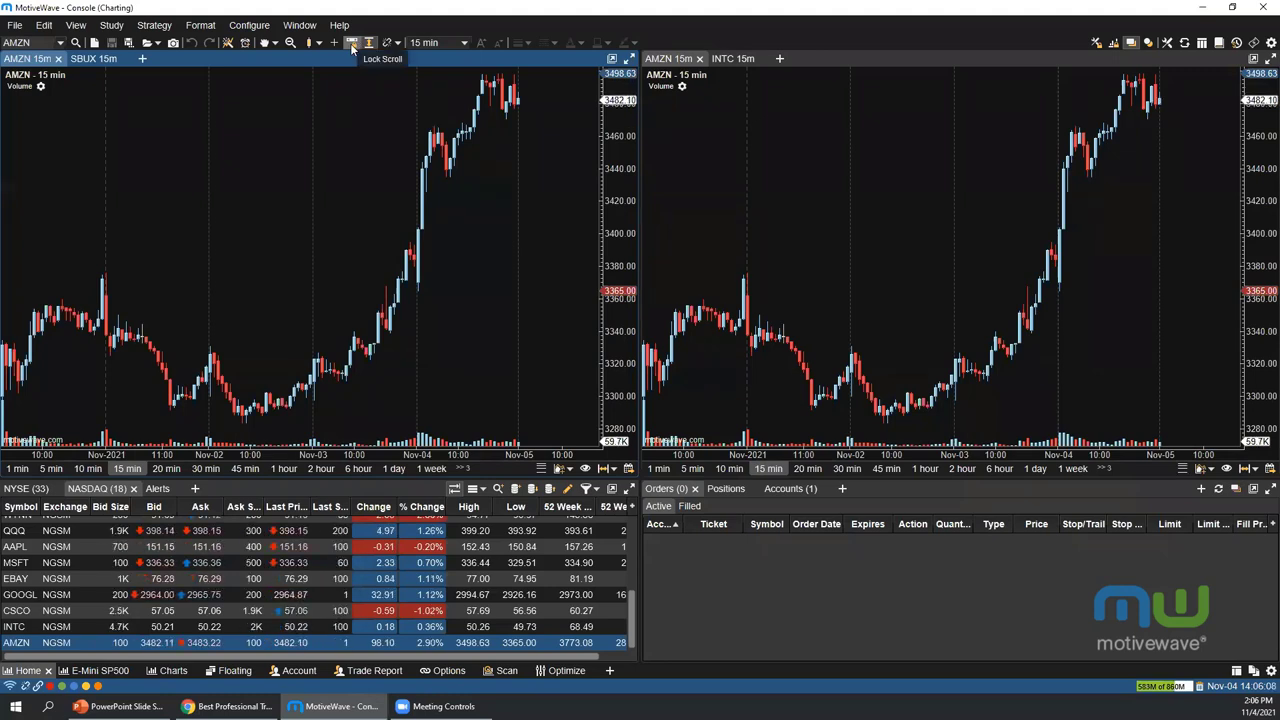
# Enable Lock Scroll and scroll the first AMZN chart back to mid-October to test synchronized scrolling
pyautogui.click(77, 27)
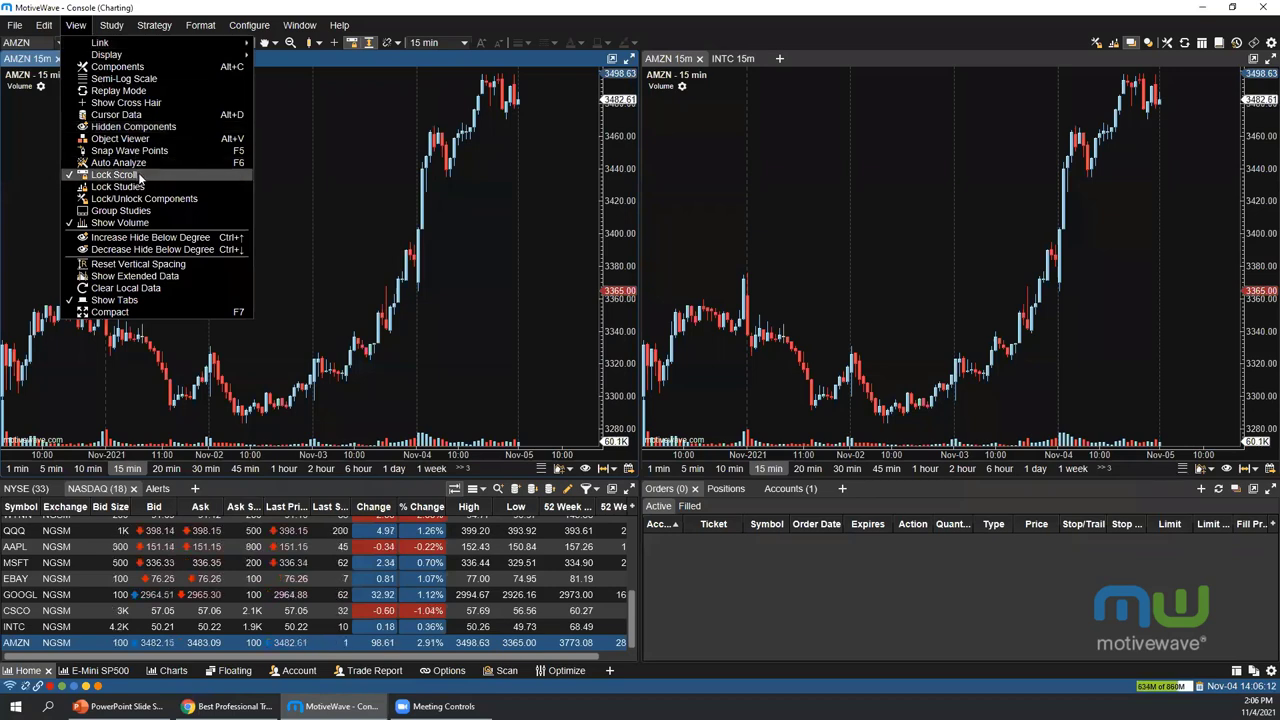
pyautogui.click(366, 189)
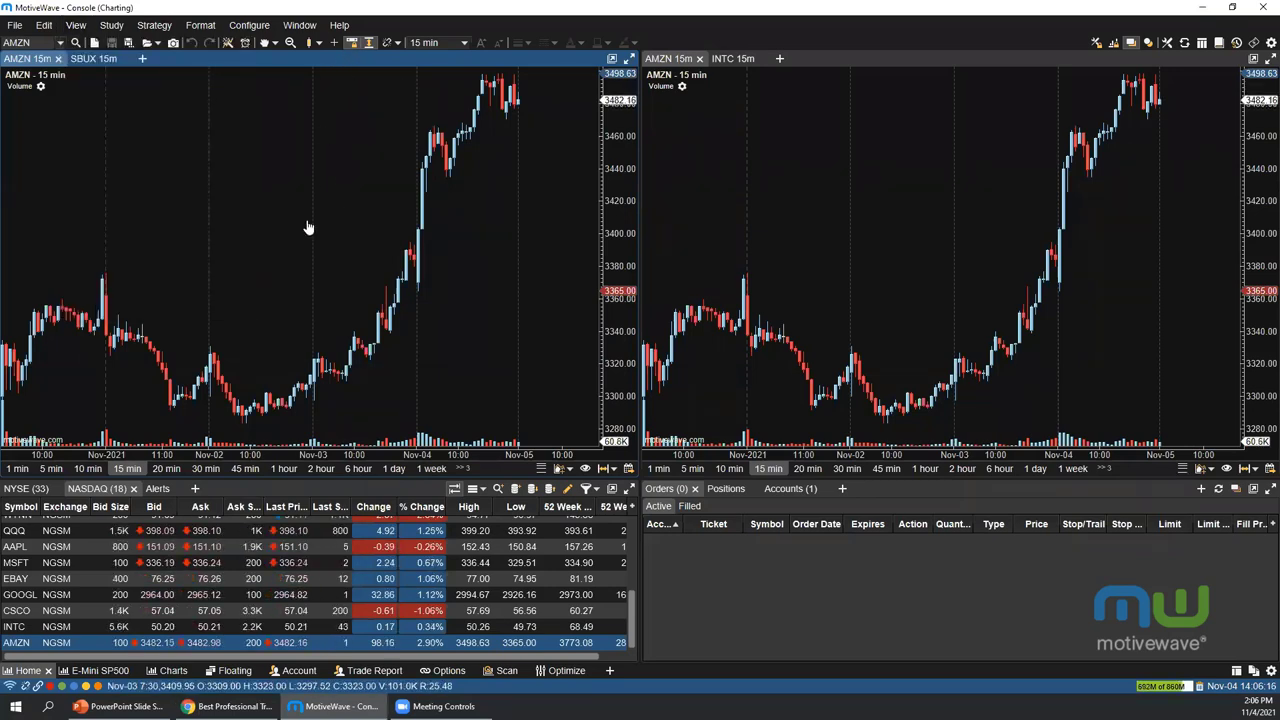
pyautogui.moveTo(129, 237); pyautogui.dragTo(397, 240)
pyautogui.moveTo(80, 271); pyautogui.dragTo(378, 258)
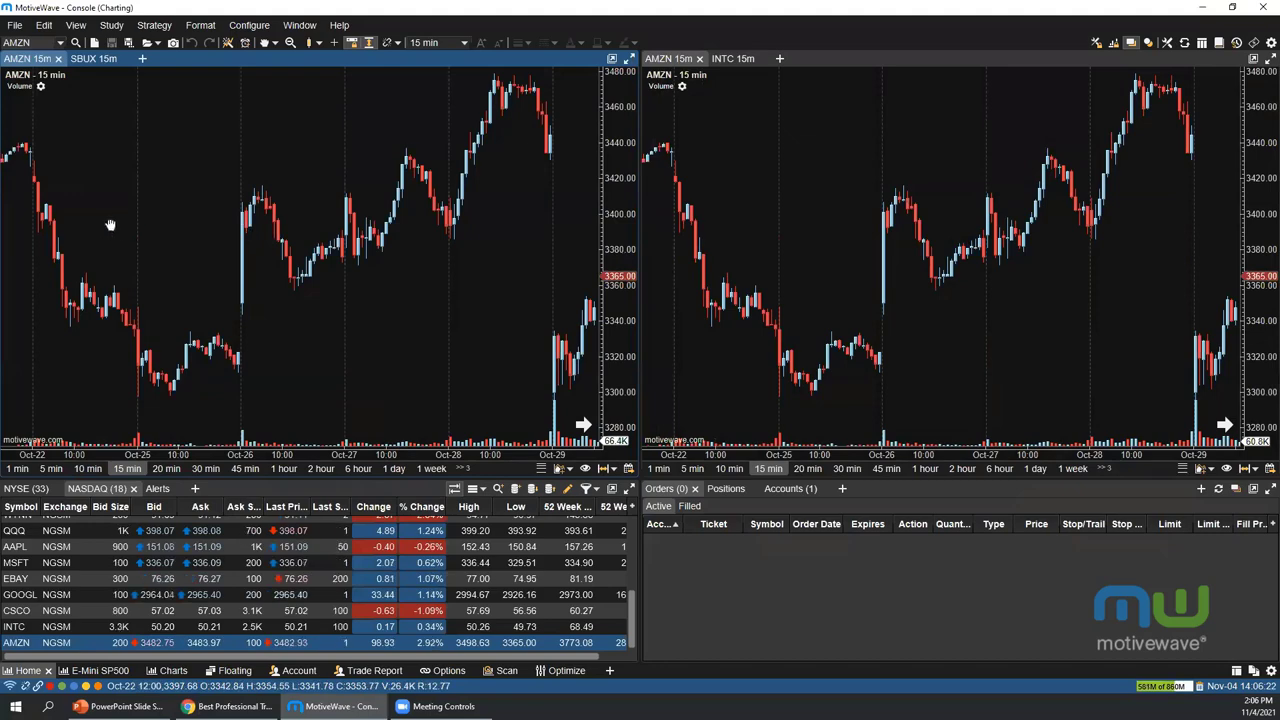
pyautogui.moveTo(107, 225); pyautogui.dragTo(383, 237)
pyautogui.moveTo(40, 262); pyautogui.dragTo(268, 257)
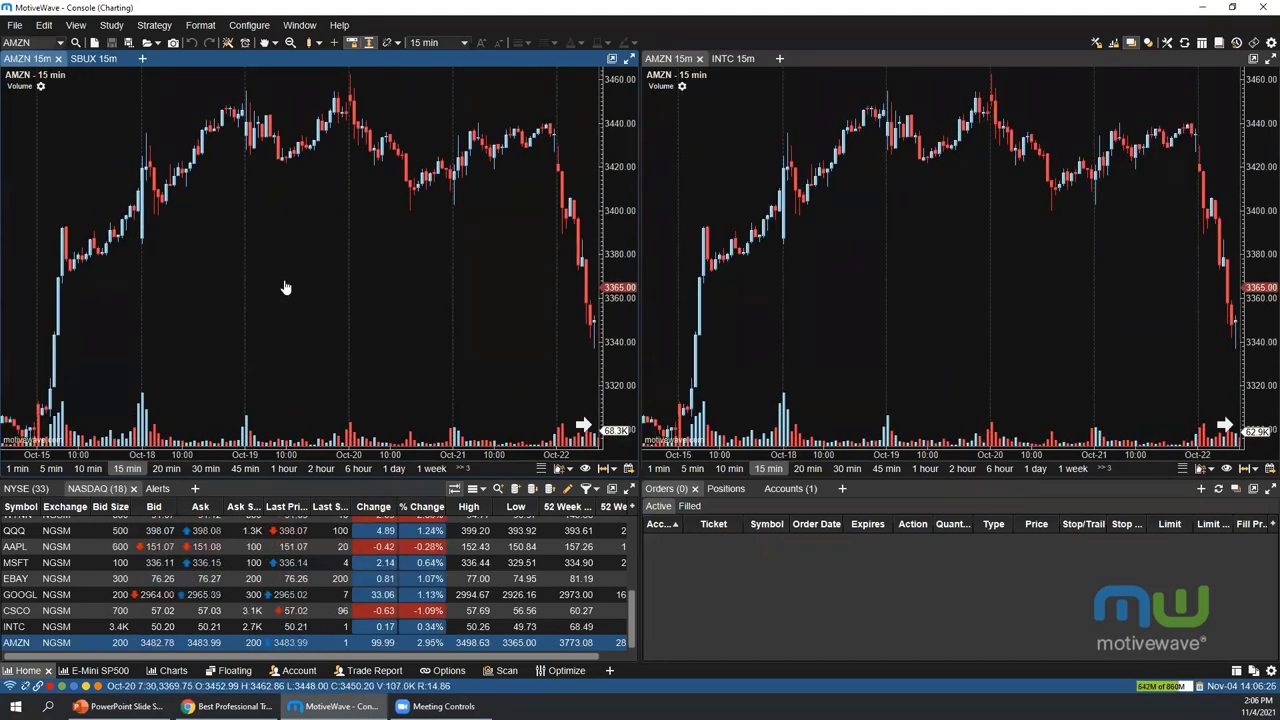
# Scroll the first AMZN chart further back to about October 13 to check synchronized scrolling, and return to the latest bars
pyautogui.moveTo(148, 277); pyautogui.dragTo(414, 271)
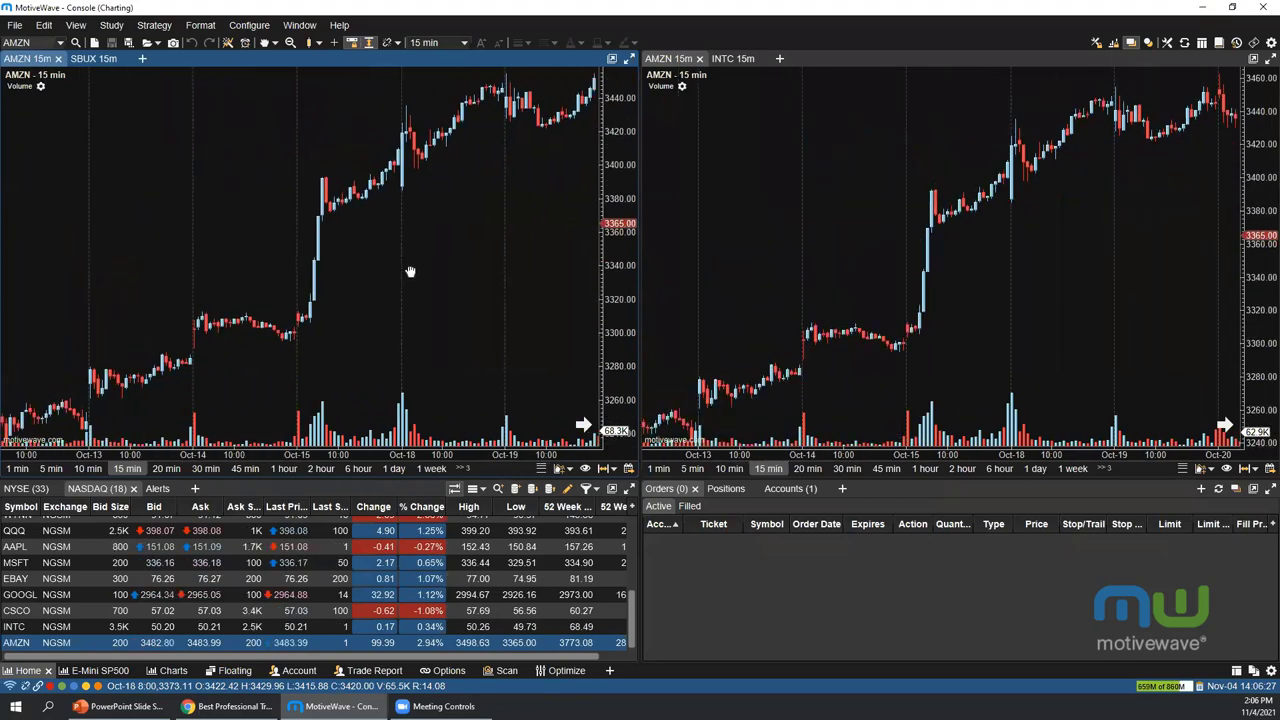
pyautogui.click(582, 427)
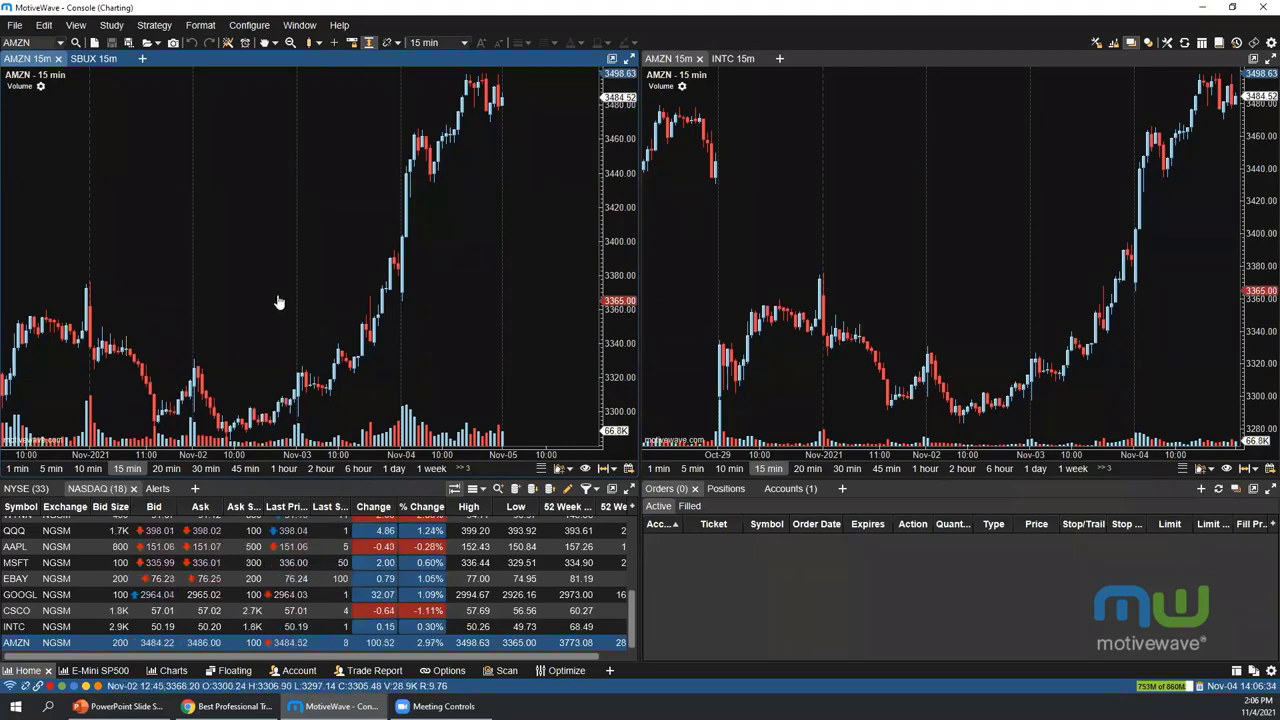
# Review the theme preferences, including the lists of available bar themes and chart themes
pyautogui.click(1270, 43)
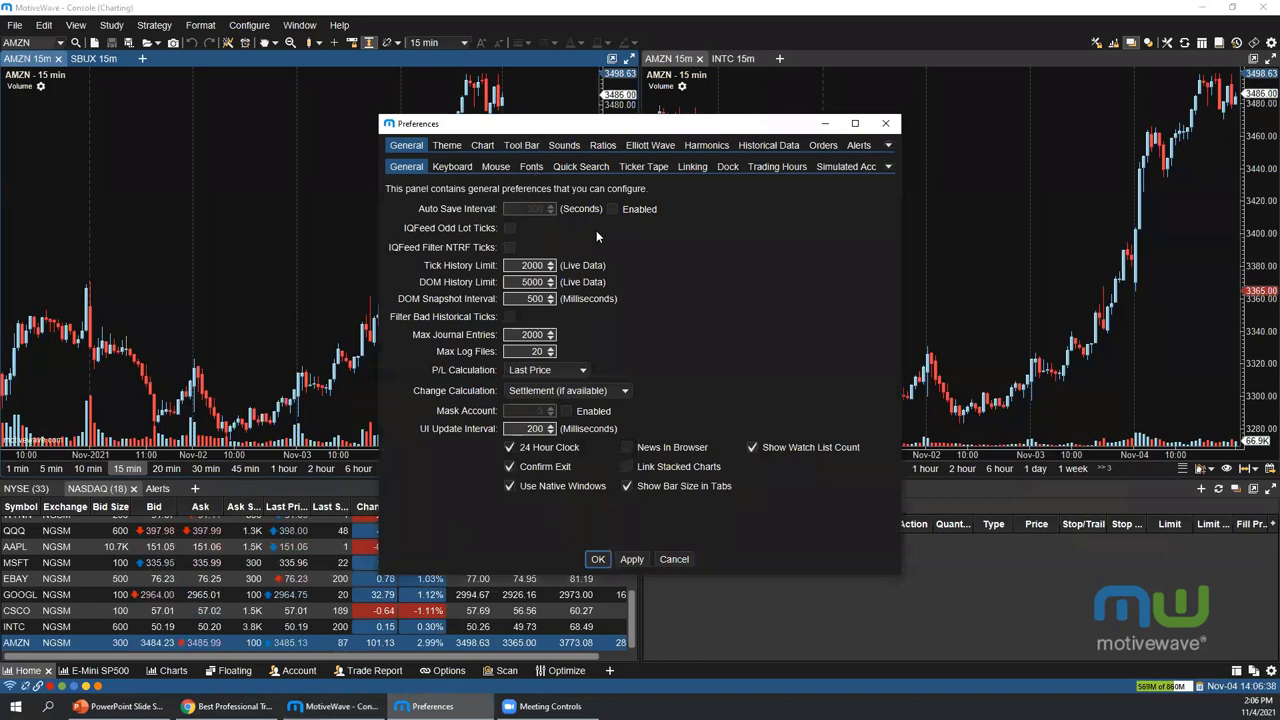
pyautogui.click(449, 144)
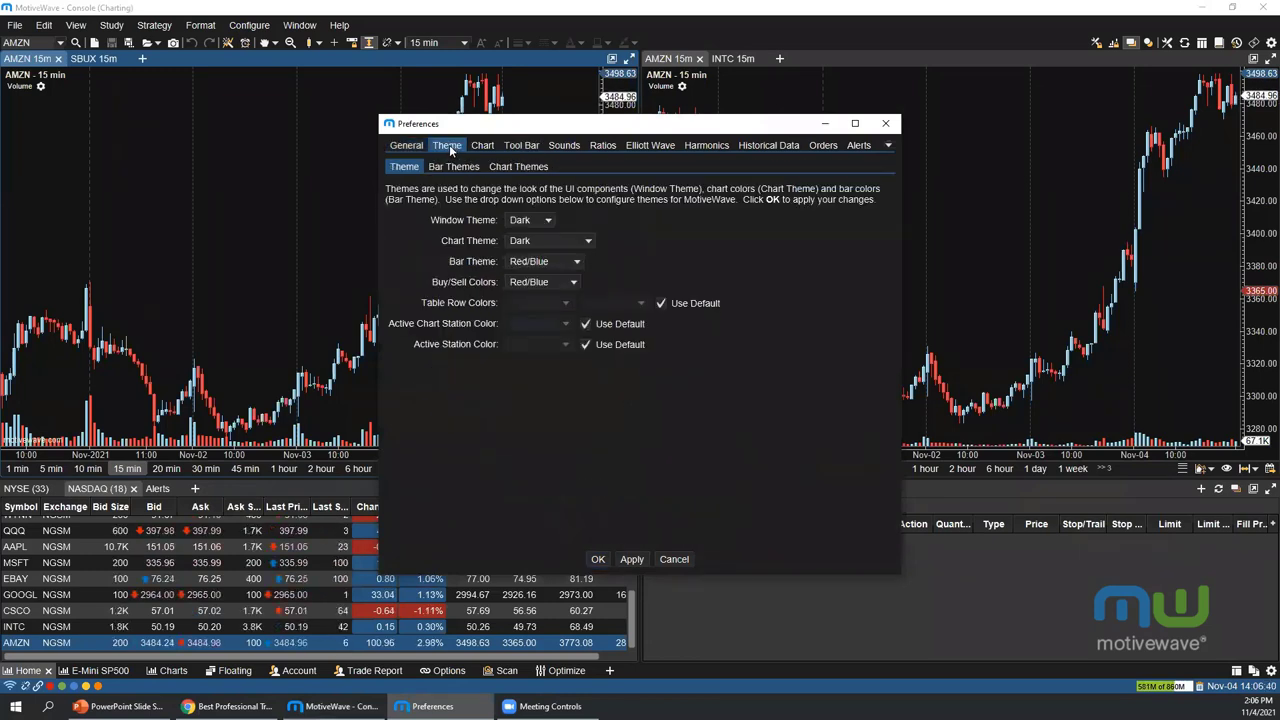
pyautogui.click(450, 172)
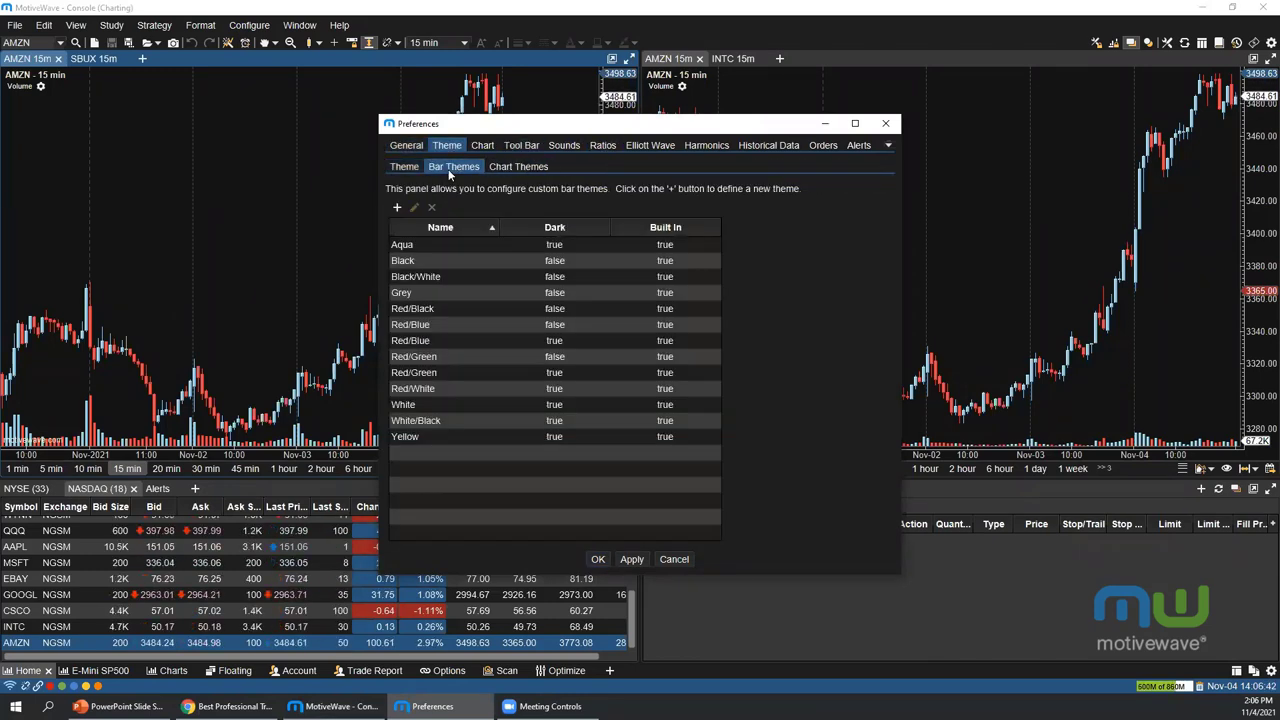
pyautogui.click(521, 170)
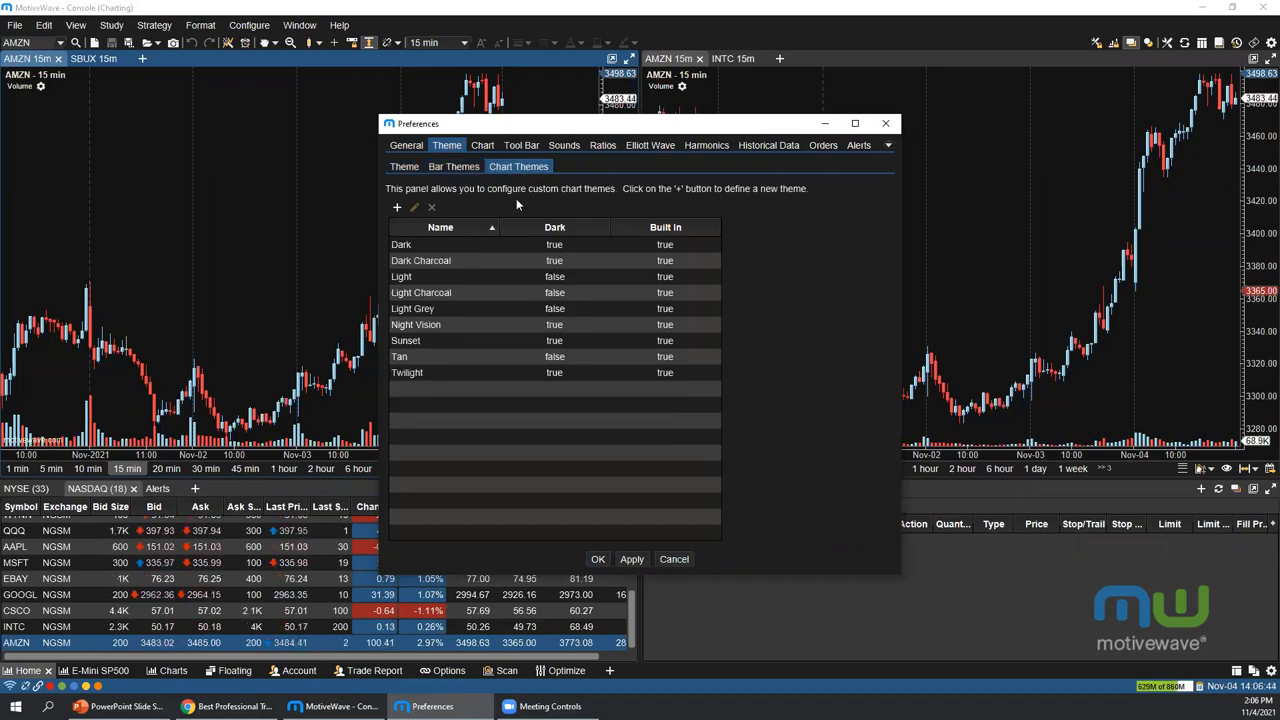
pyautogui.click(453, 166)
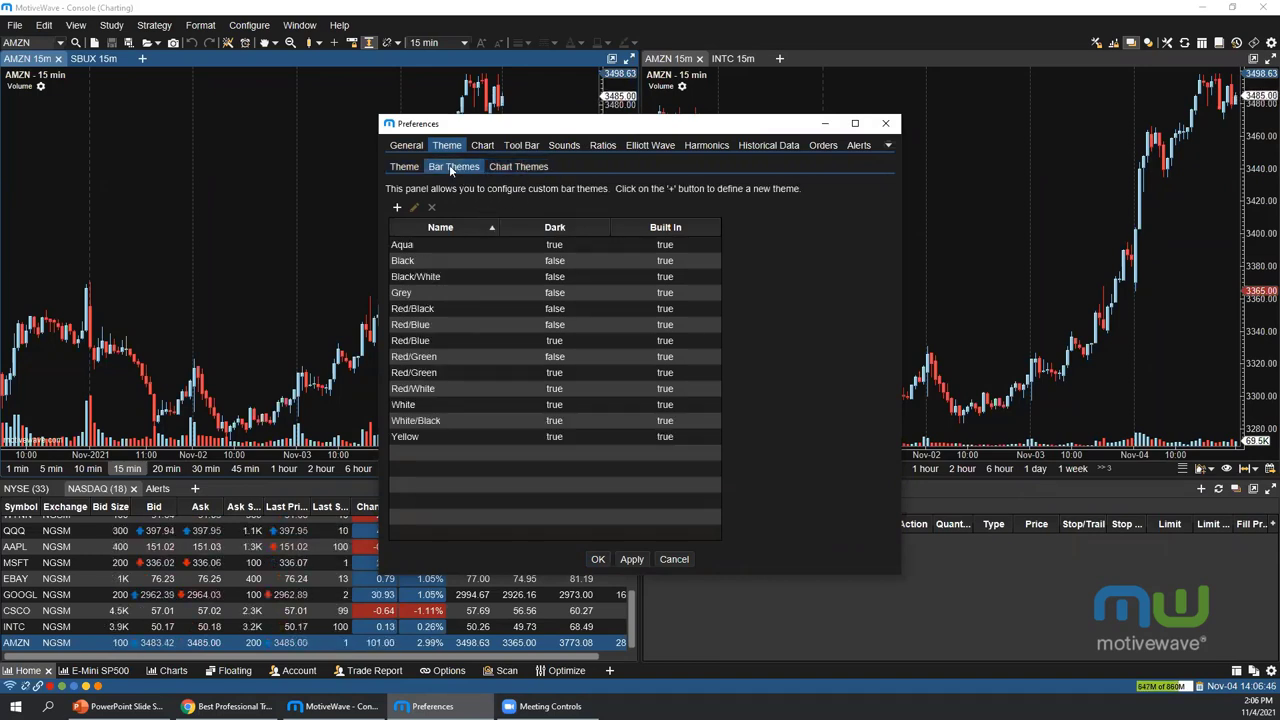
pyautogui.click(520, 167)
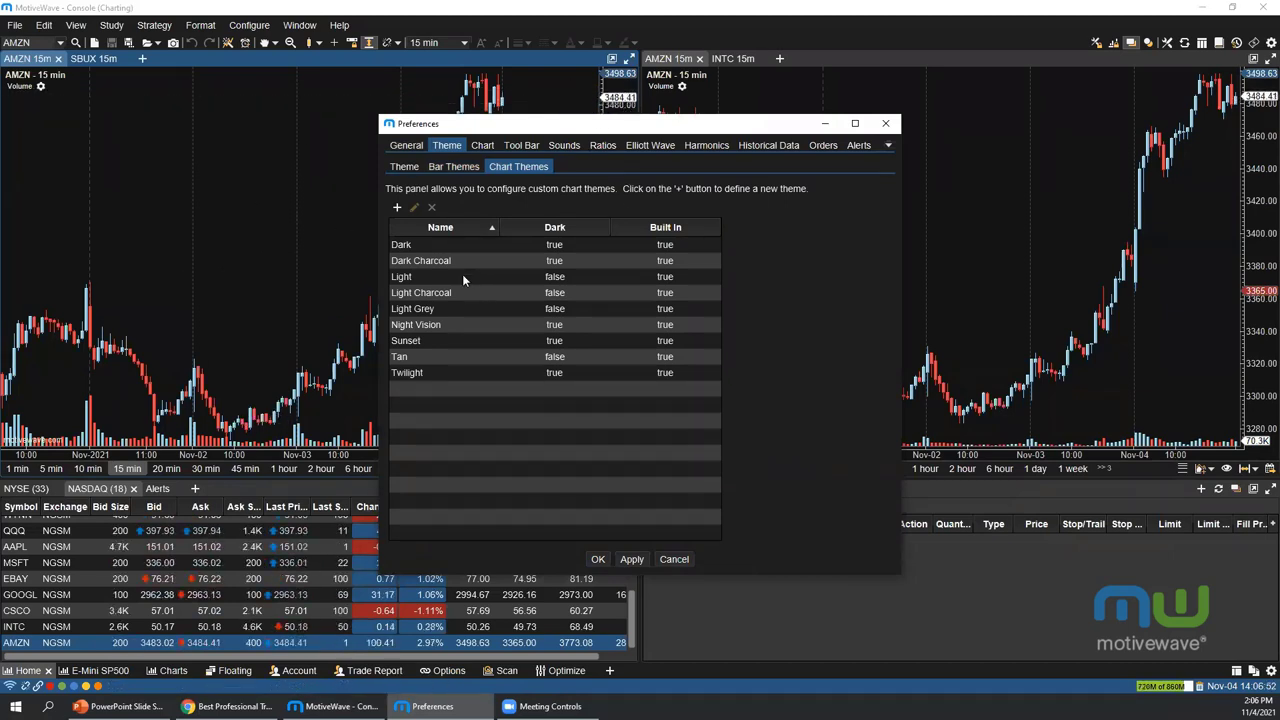
# Examine the new chart theme definition with its Light Theme and Dark Theme options, and close it without saving
pyautogui.click(397, 209)
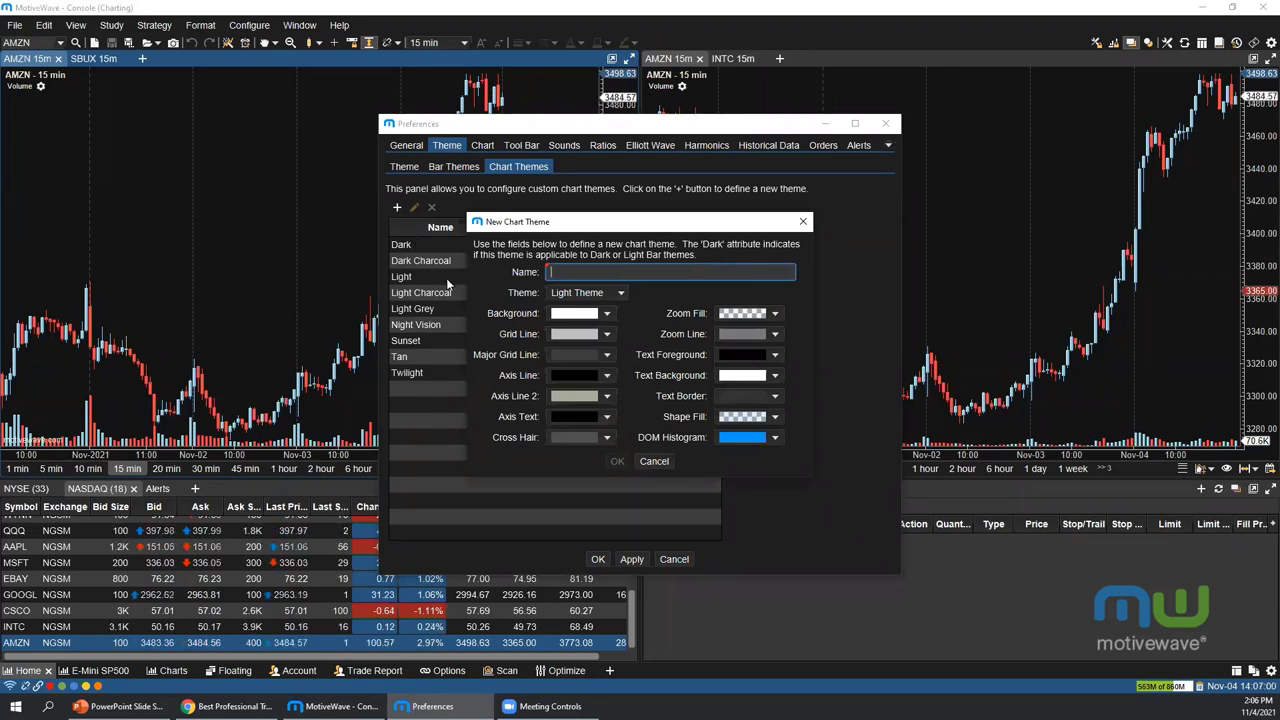
pyautogui.click(590, 296)
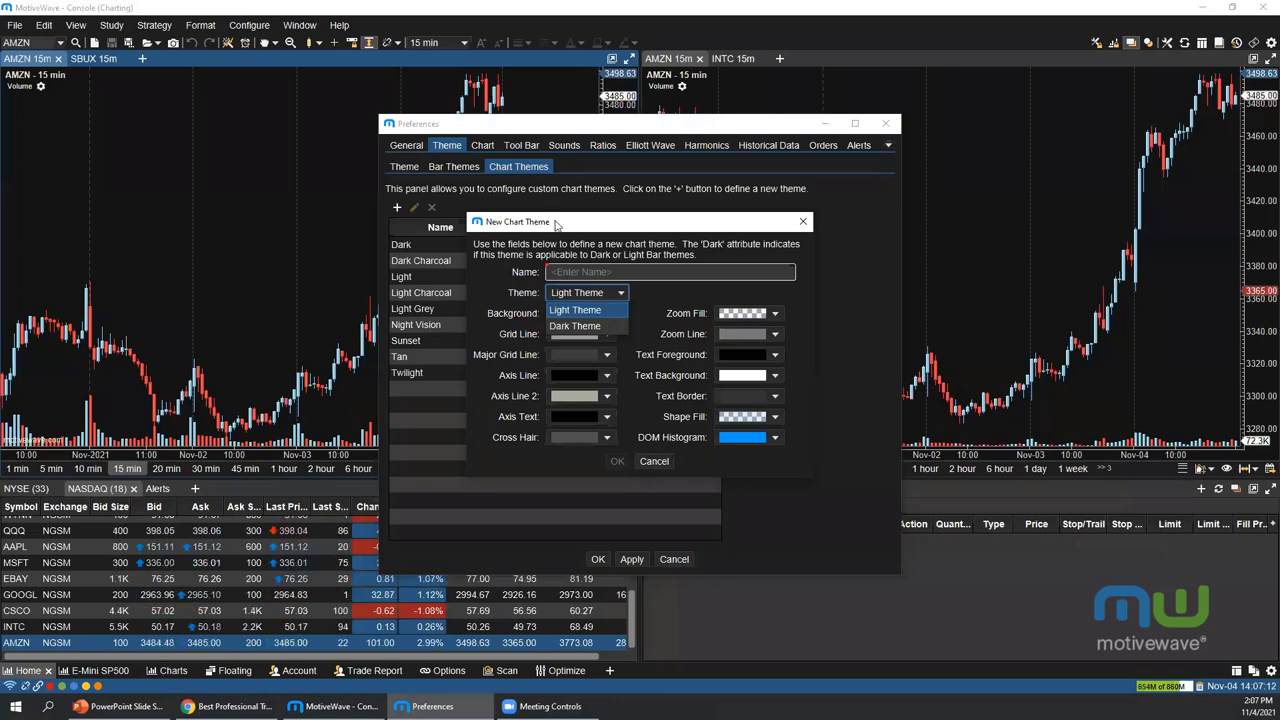
pyautogui.click(803, 221)
# Try the Tan chart theme on the open charts and restore the Dark chart theme
pyautogui.click(404, 166)
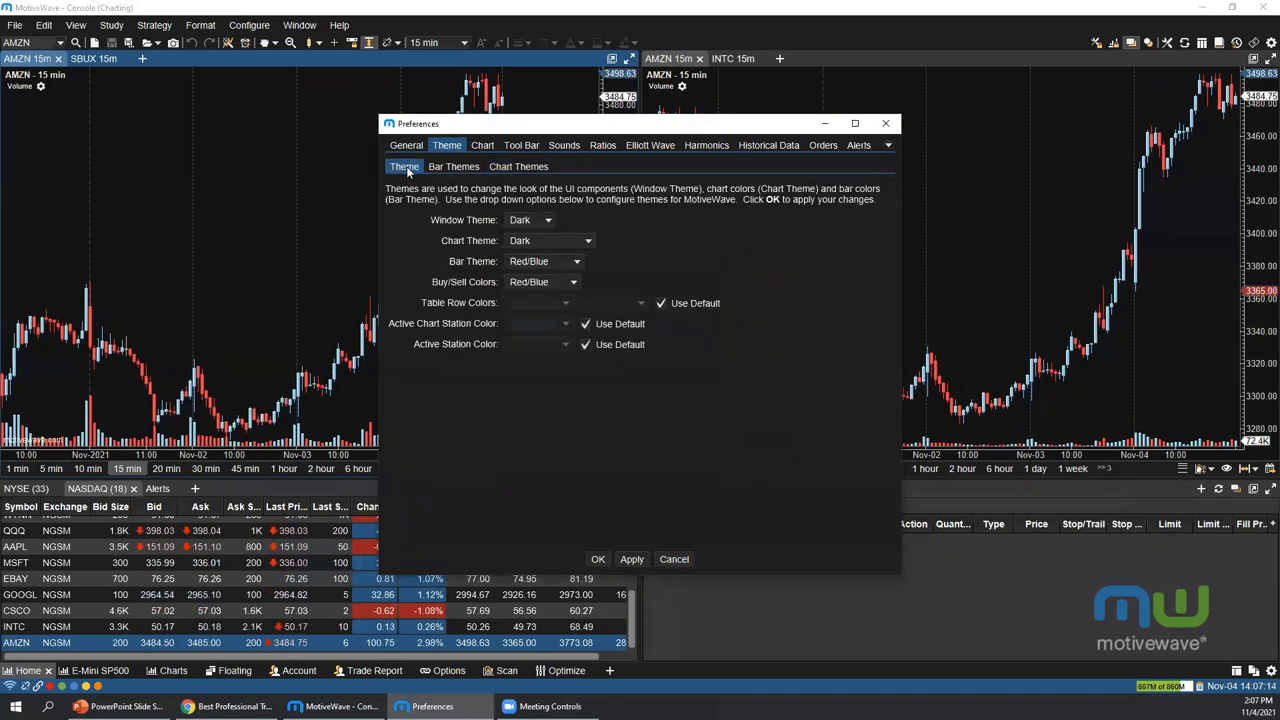
pyautogui.moveTo(517, 133); pyautogui.dragTo(648, 122)
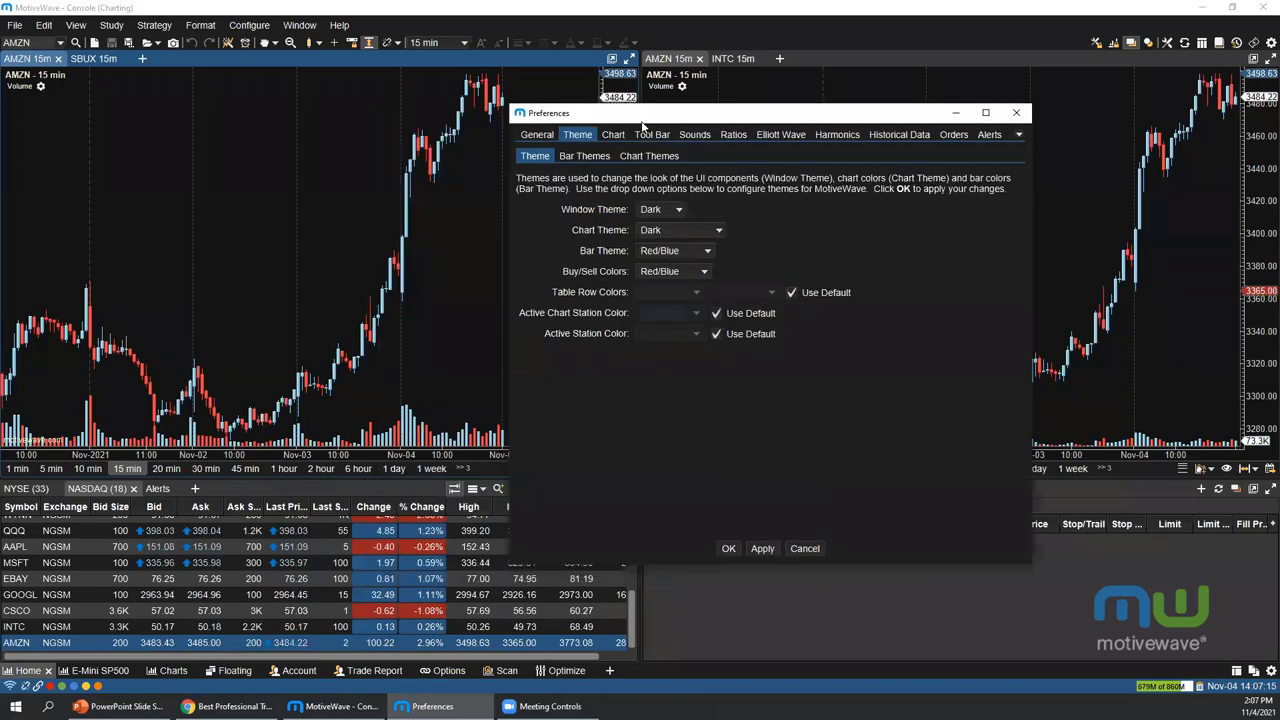
pyautogui.click(677, 229)
pyautogui.click(661, 280)
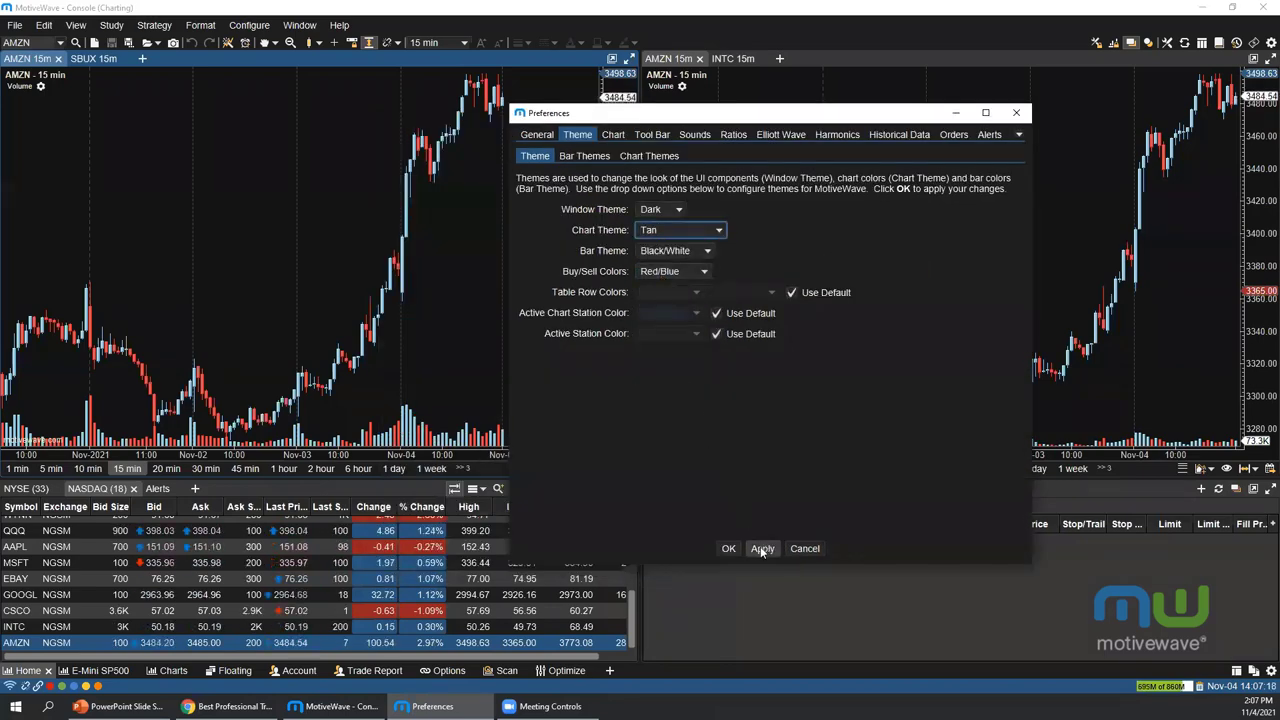
pyautogui.click(762, 548)
pyautogui.click(670, 232)
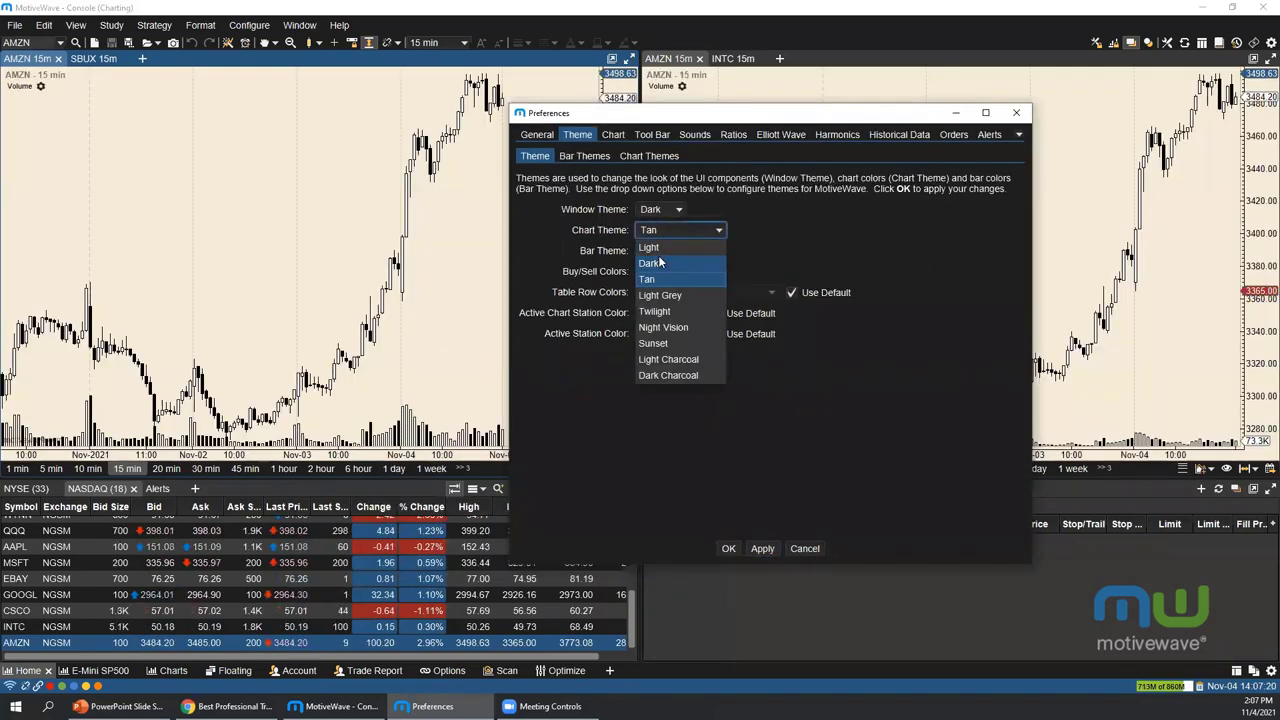
pyautogui.click(661, 262)
pyautogui.click(762, 548)
# Try the Red/Green bar theme on the charts and restore the Red/Blue bar theme
pyautogui.click(670, 251)
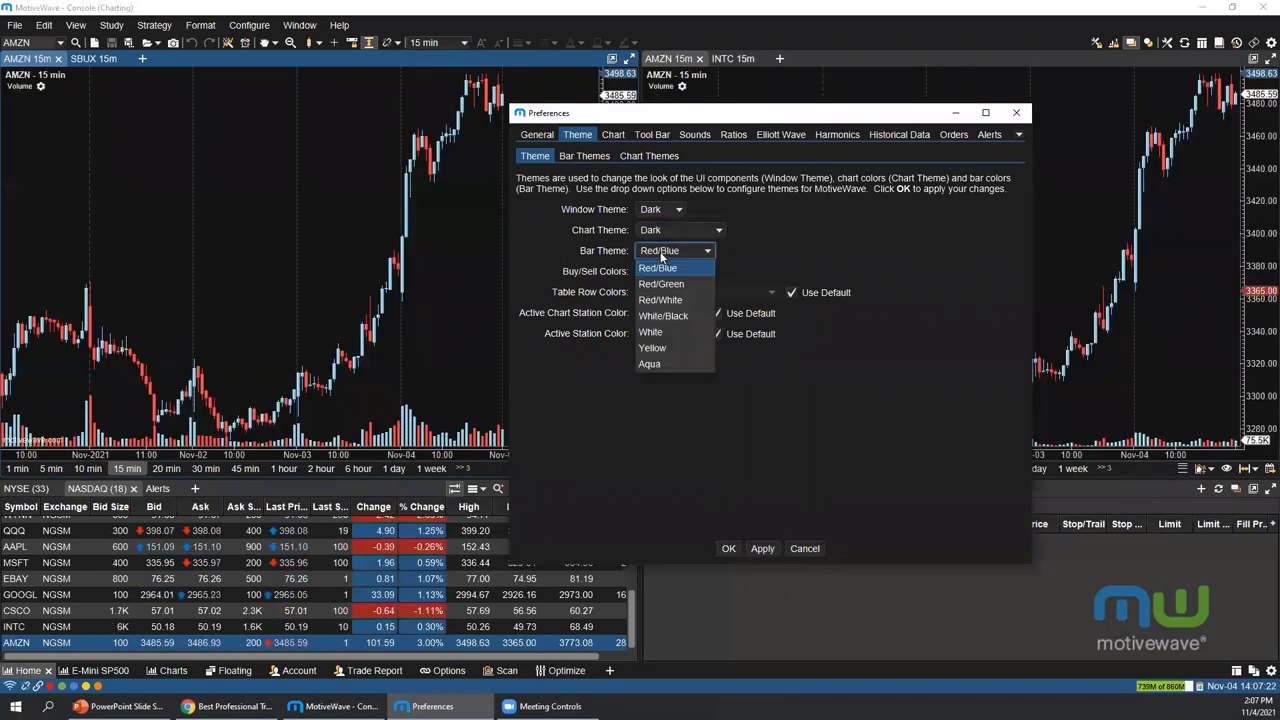
pyautogui.click(665, 279)
pyautogui.click(762, 548)
pyautogui.click(680, 251)
pyautogui.click(666, 274)
pyautogui.click(762, 548)
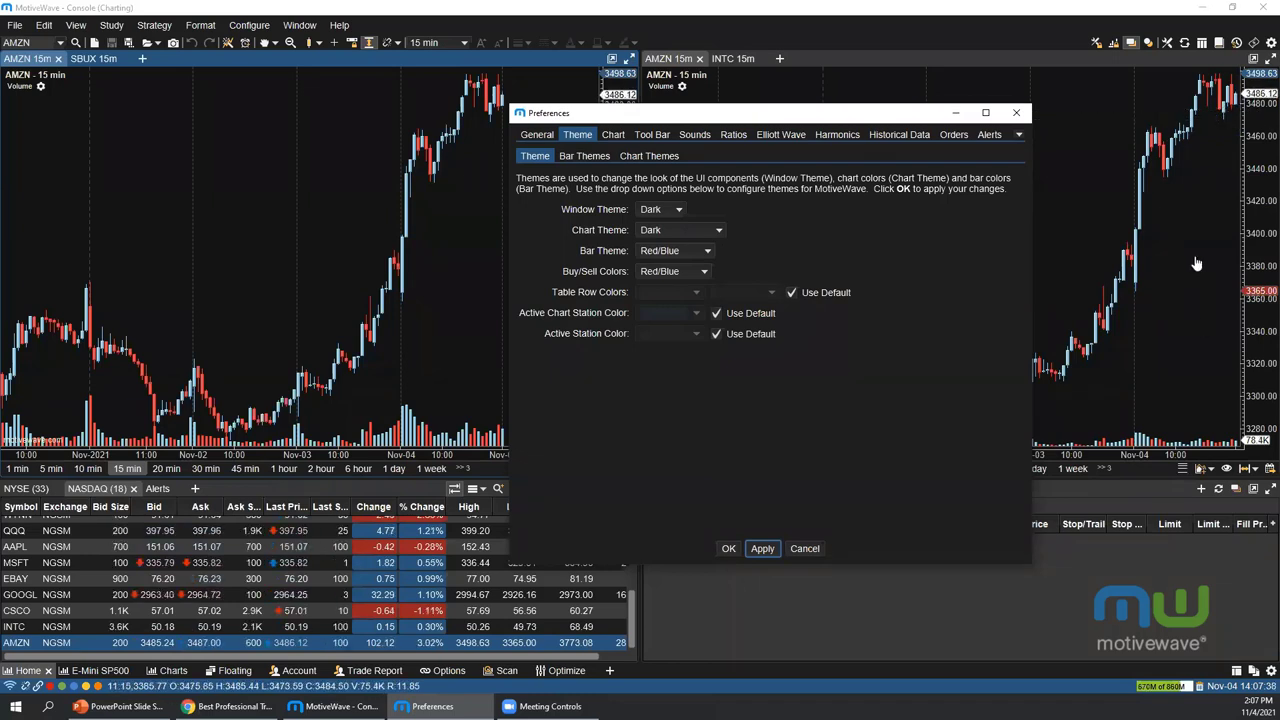
# Review the Buy/Sell Colors choices and the default chart settings, enlarging the preferences window to see all categories, and close it
pyautogui.click(672, 271)
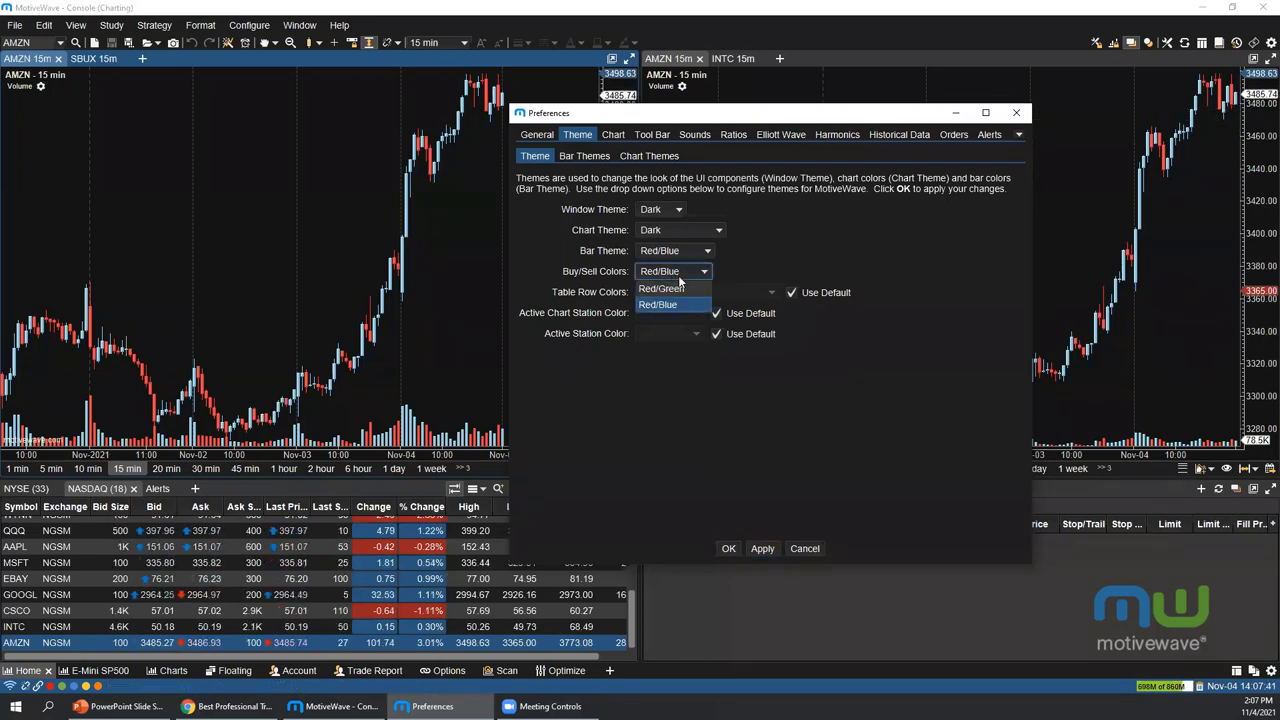
pyautogui.click(789, 254)
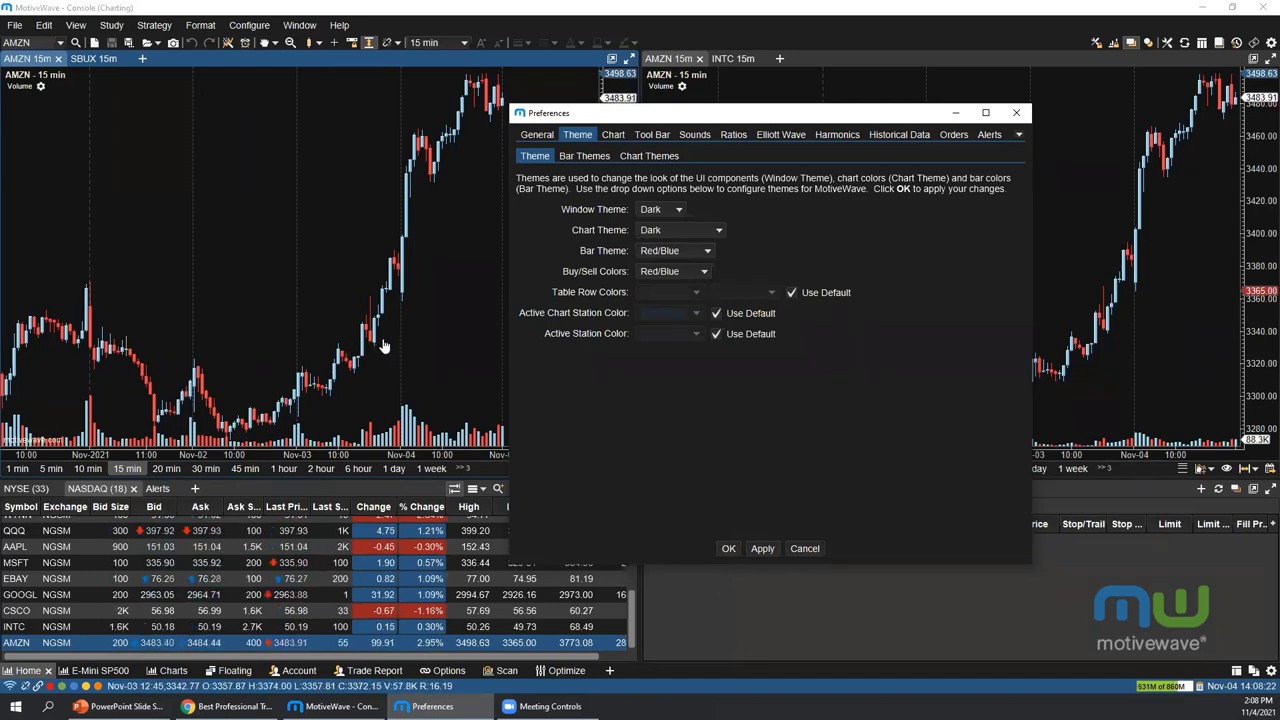
pyautogui.click(613, 134)
pyautogui.moveTo(683, 113); pyautogui.dragTo(397, 106)
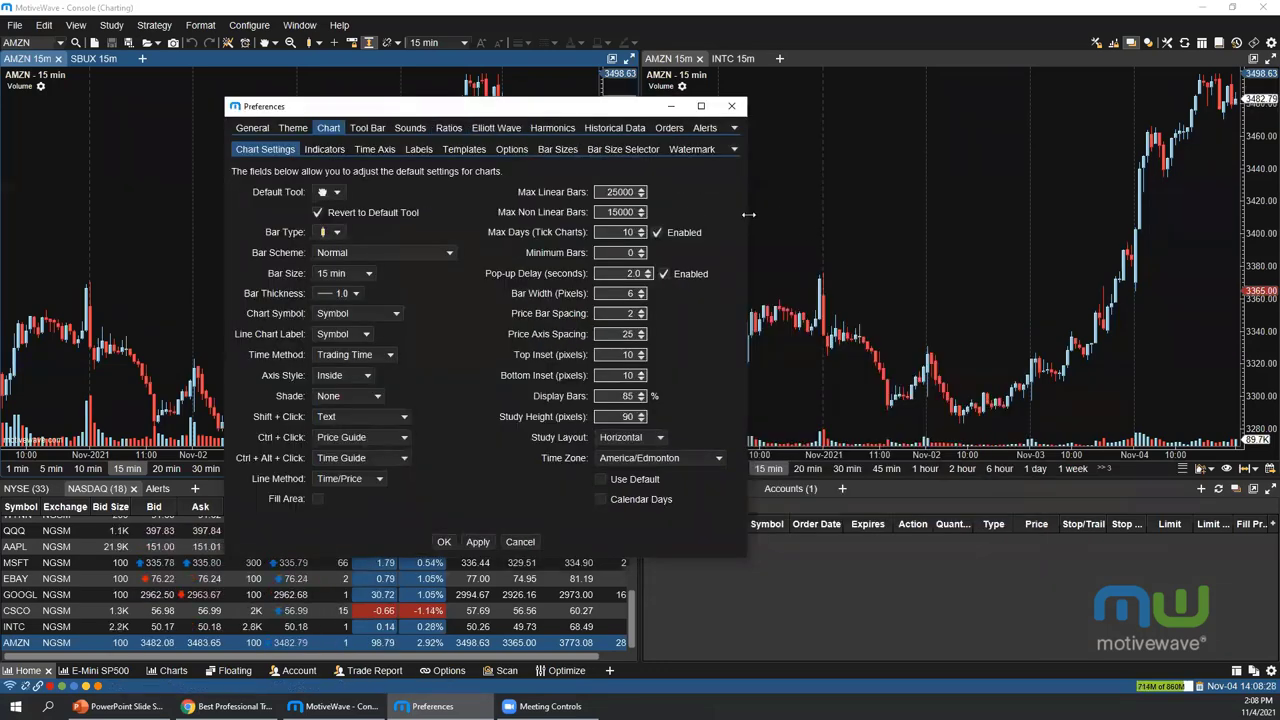
pyautogui.moveTo(746, 214); pyautogui.dragTo(910, 216)
pyautogui.moveTo(514, 115); pyautogui.dragTo(612, 134)
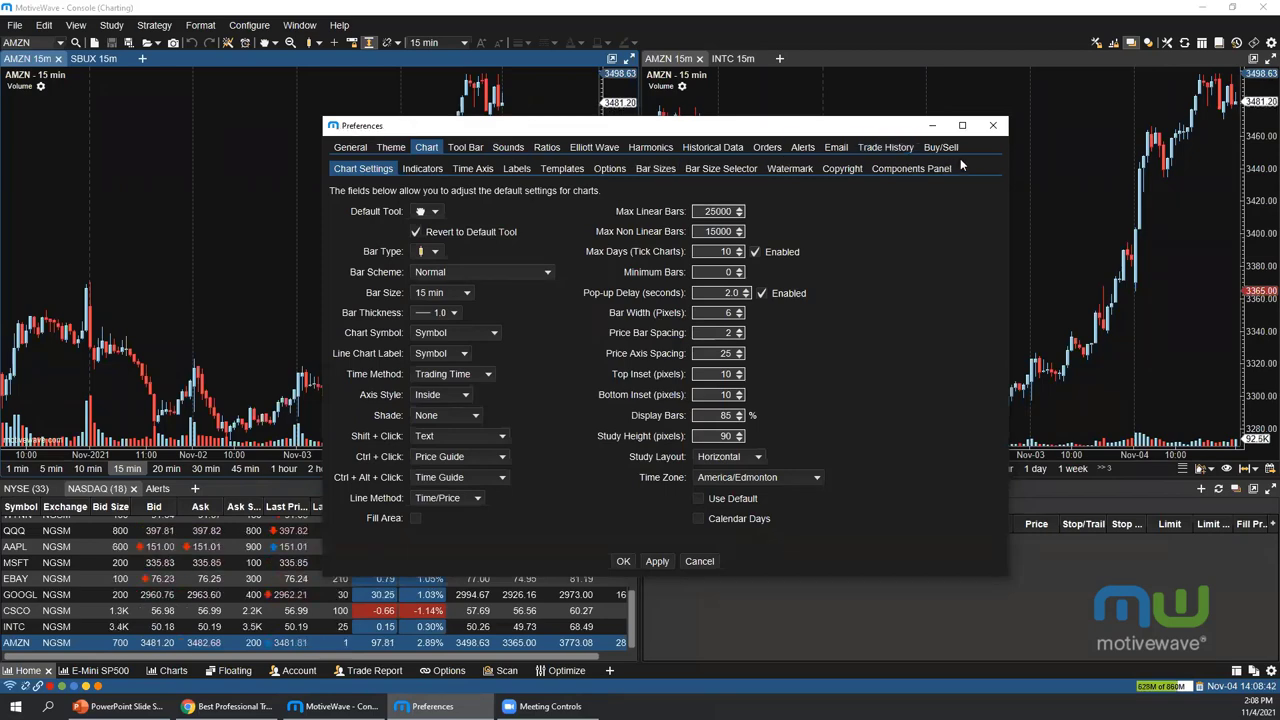
pyautogui.click(992, 127)
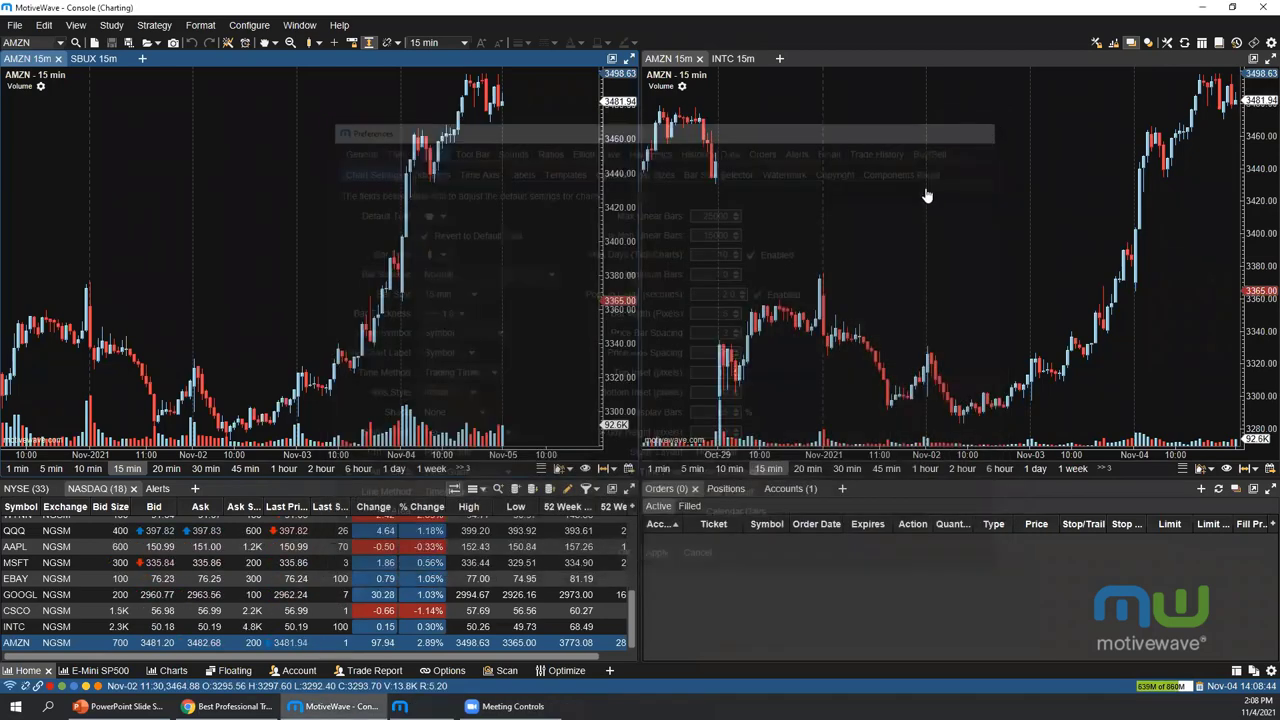
# Compare the first AMZN chart's own settings with the default chart settings in the preferences, closing both without changes
pyautogui.doubleClick(272, 237)
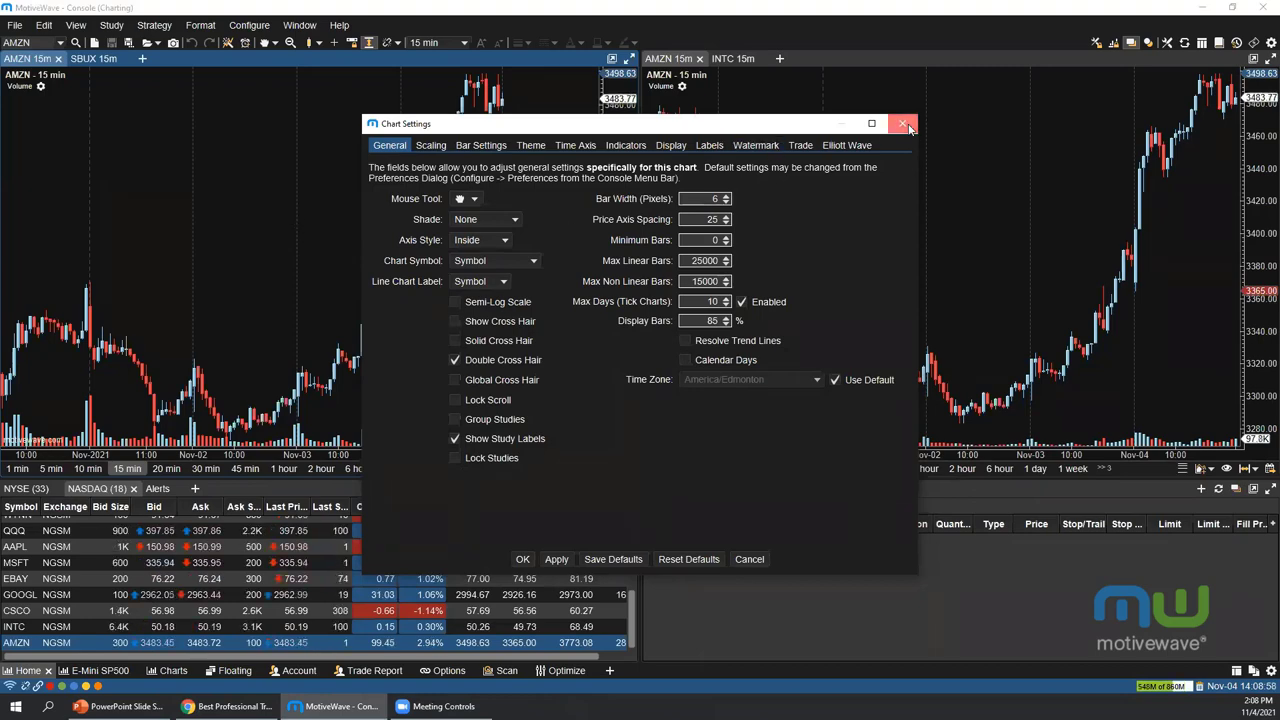
pyautogui.click(405, 177)
pyautogui.click(482, 145)
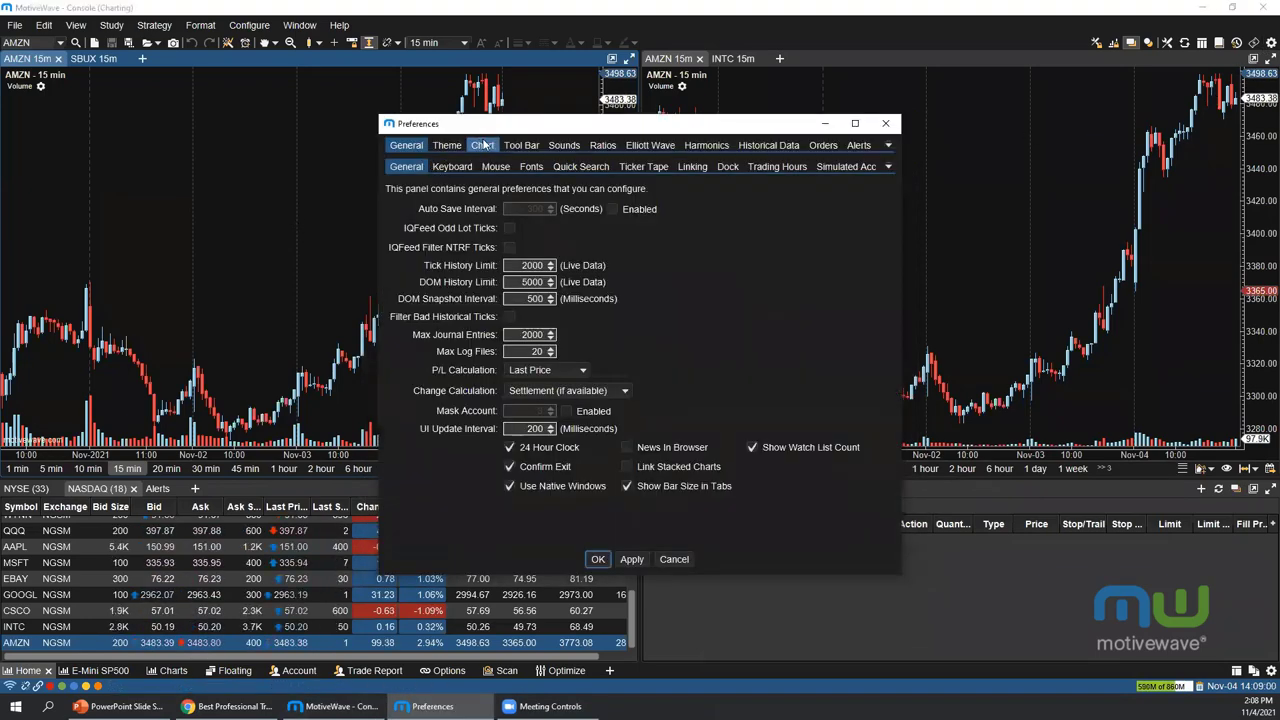
pyautogui.moveTo(903, 283); pyautogui.dragTo(1106, 283)
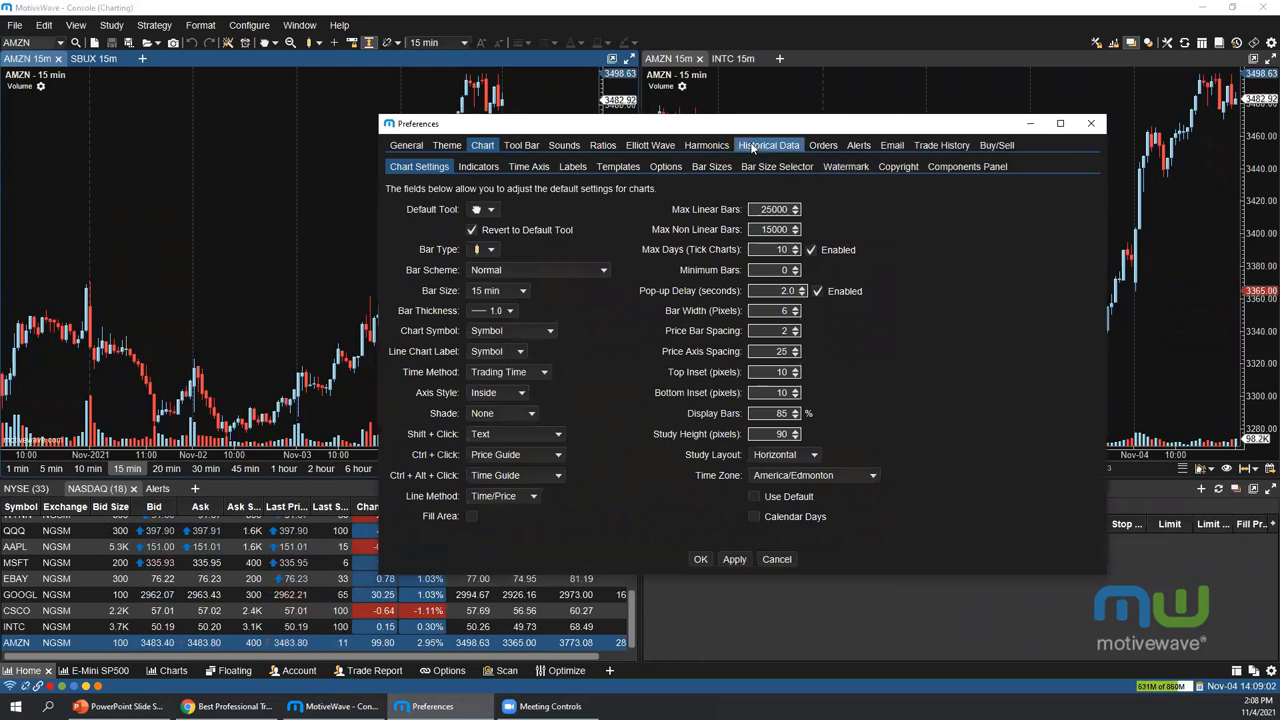
pyautogui.moveTo(673, 128); pyautogui.dragTo(602, 122)
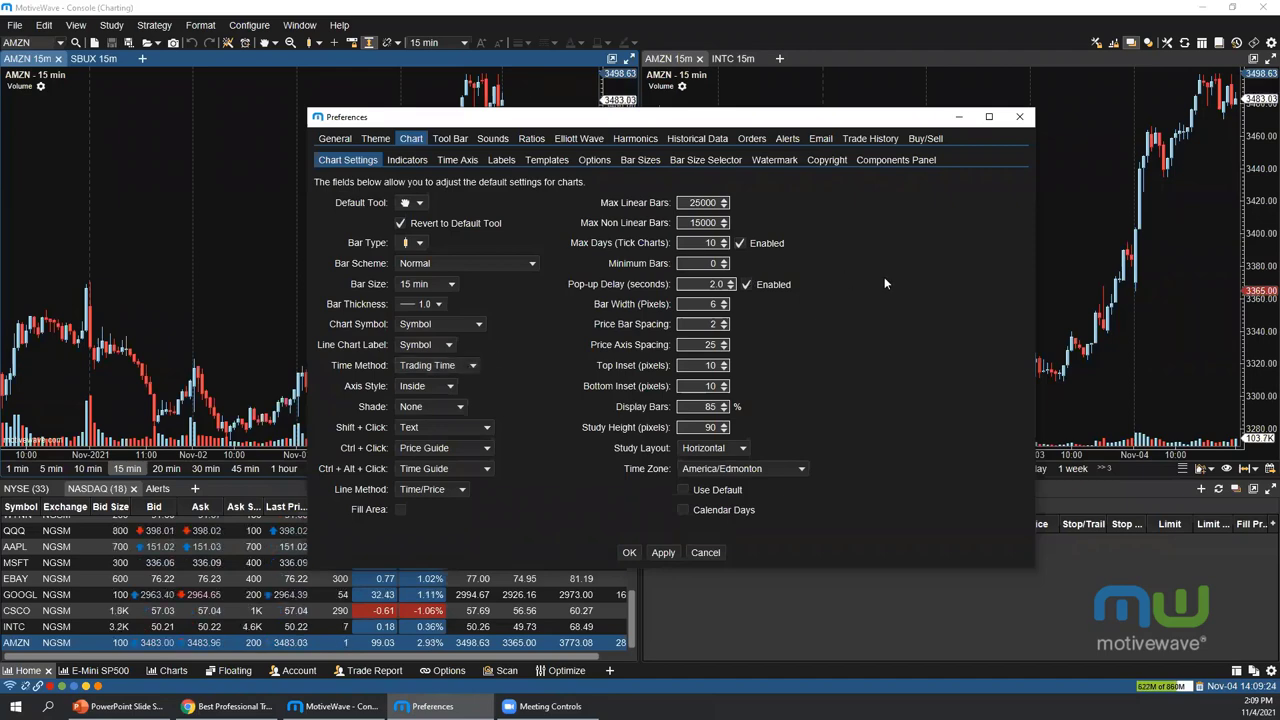
pyautogui.click(1019, 116)
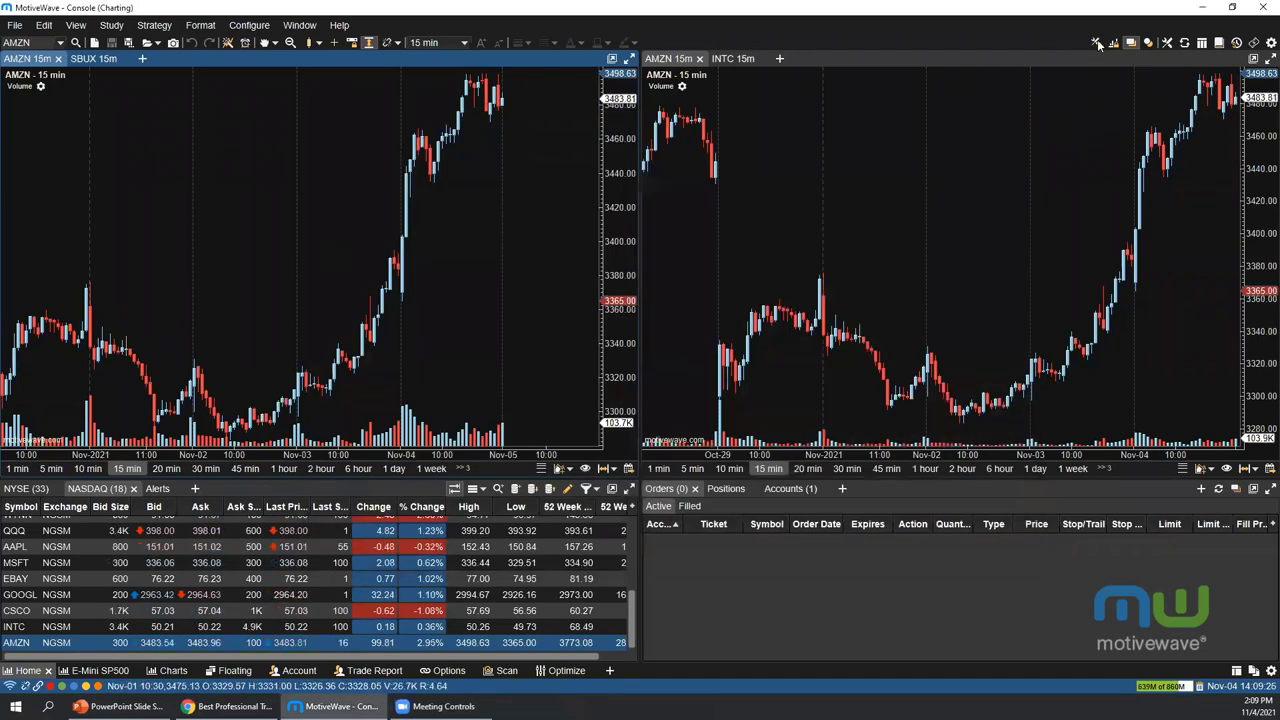
# Place a Time Range component spanning about 16 bars around November 3 on the first AMZN chart and hide the components list
pyautogui.click(1166, 42)
pyautogui.scroll(-8, 70, 435)
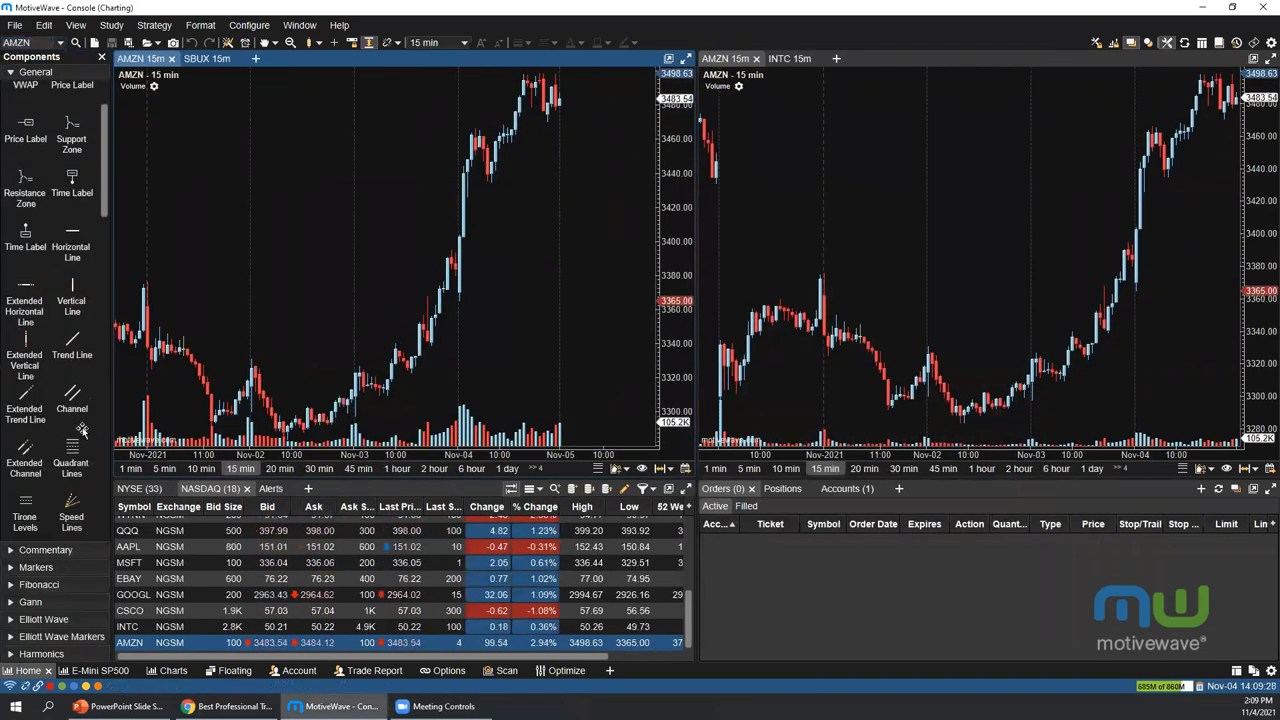
pyautogui.scroll(-5, 47, 443)
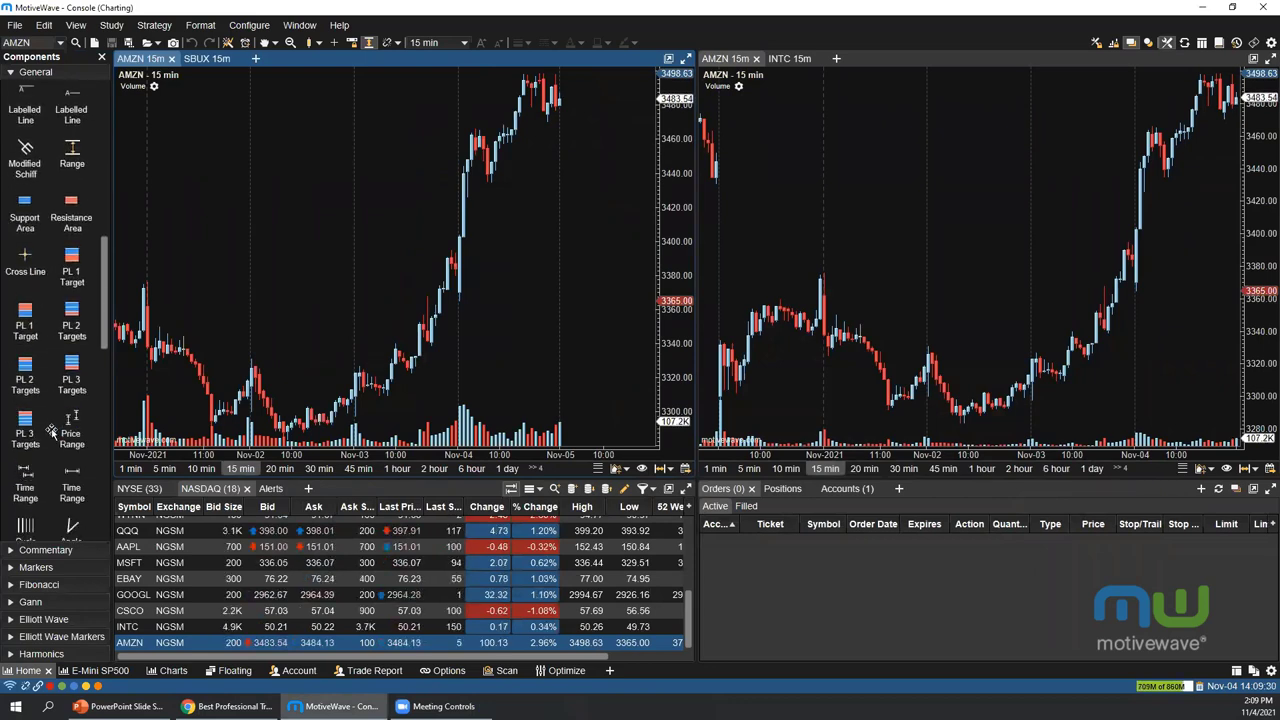
pyautogui.click(71, 385)
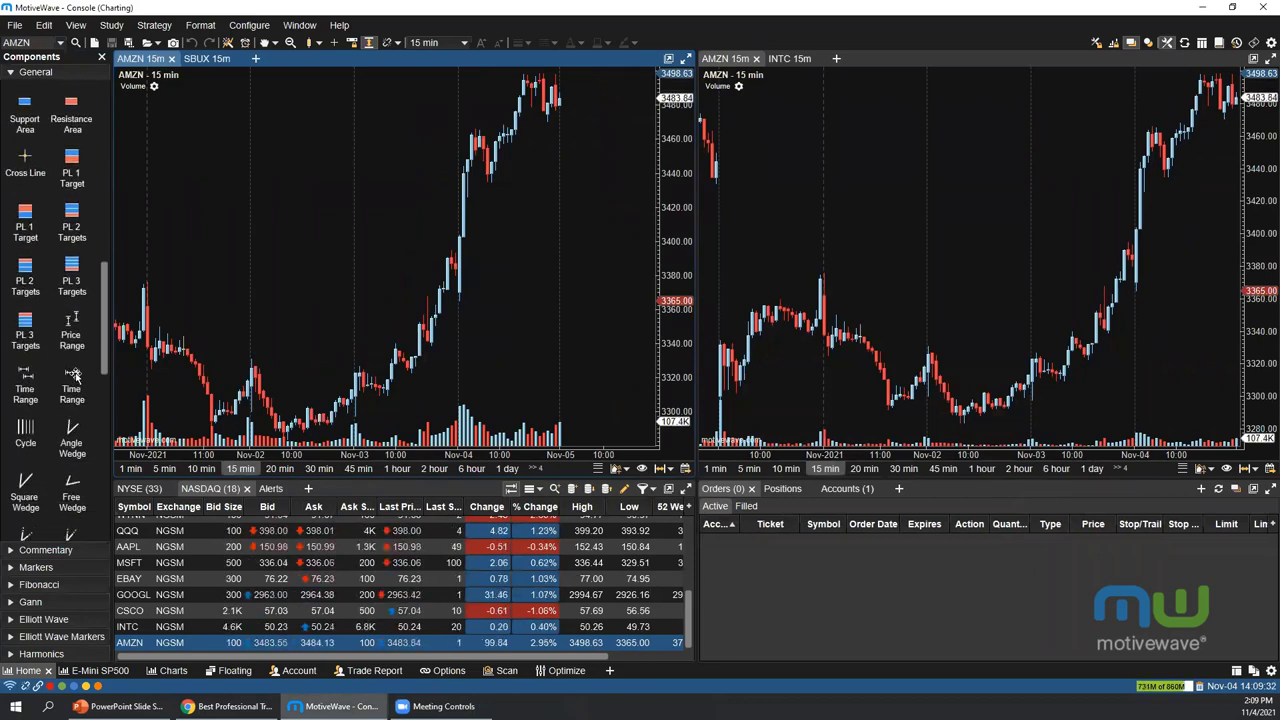
pyautogui.click(357, 337)
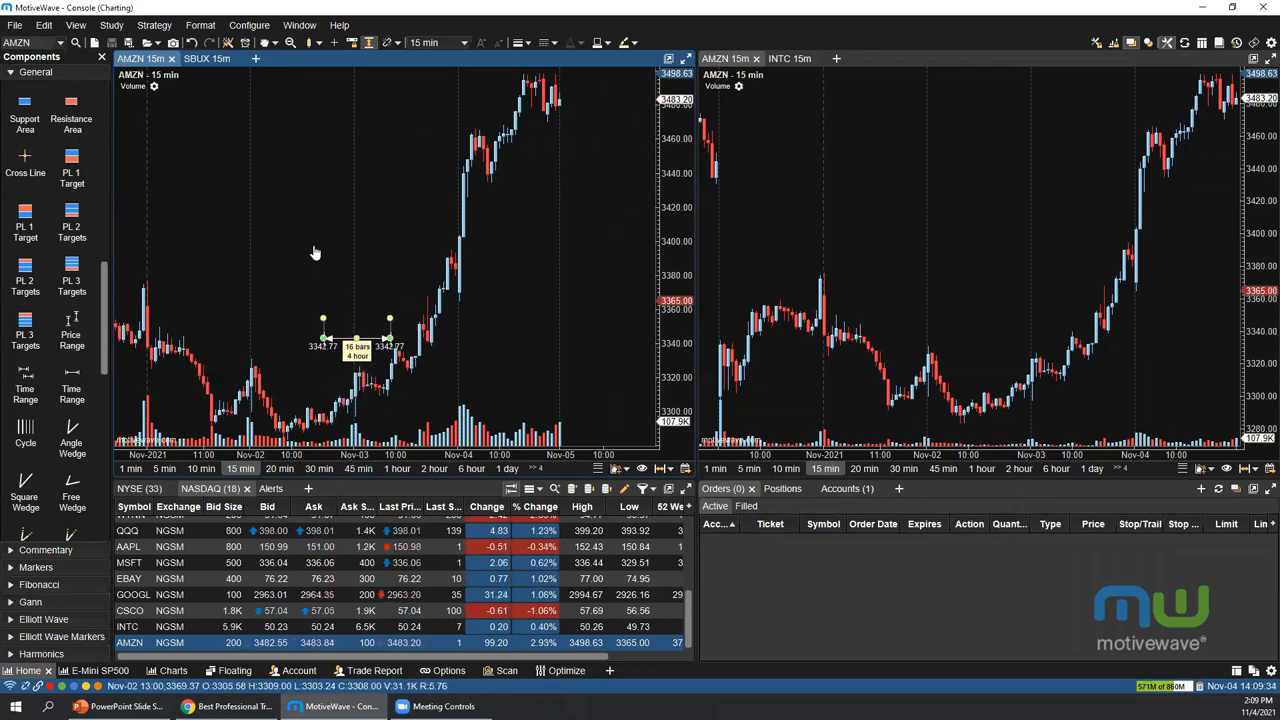
pyautogui.click(101, 57)
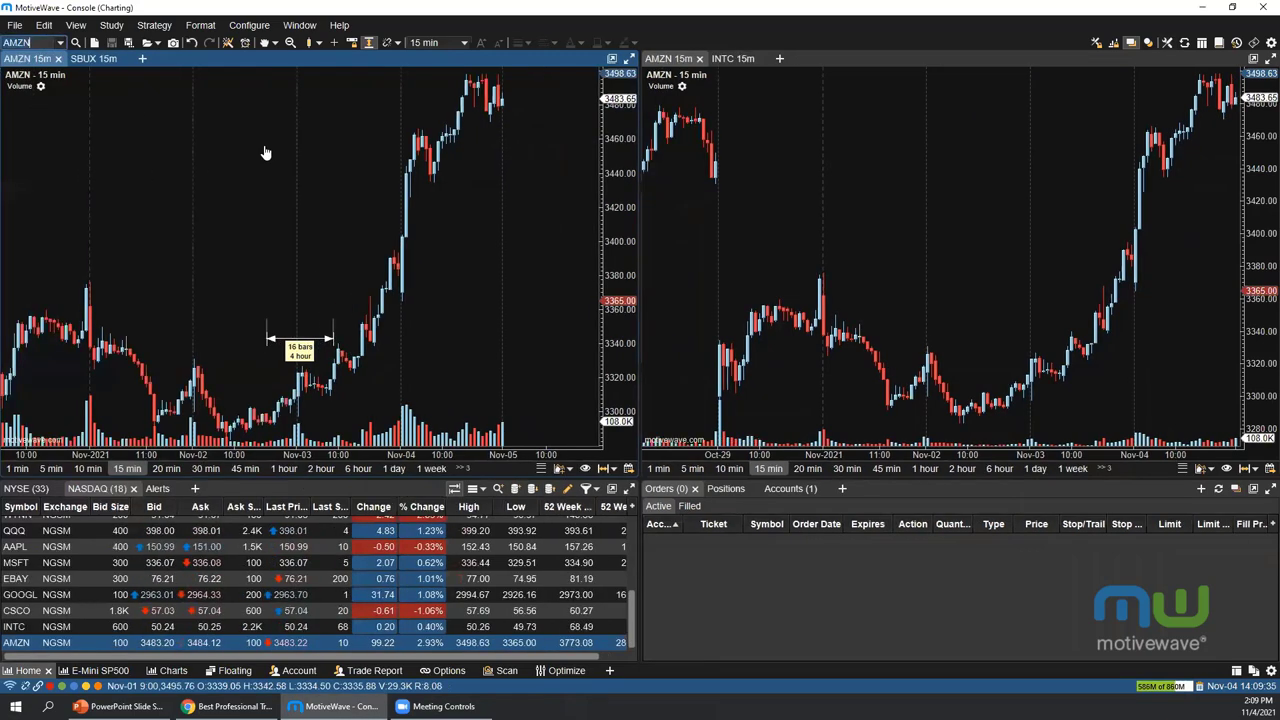
# Set the default Time Method for charts to Elapsed in the preferences and apply it
pyautogui.click(1254, 43)
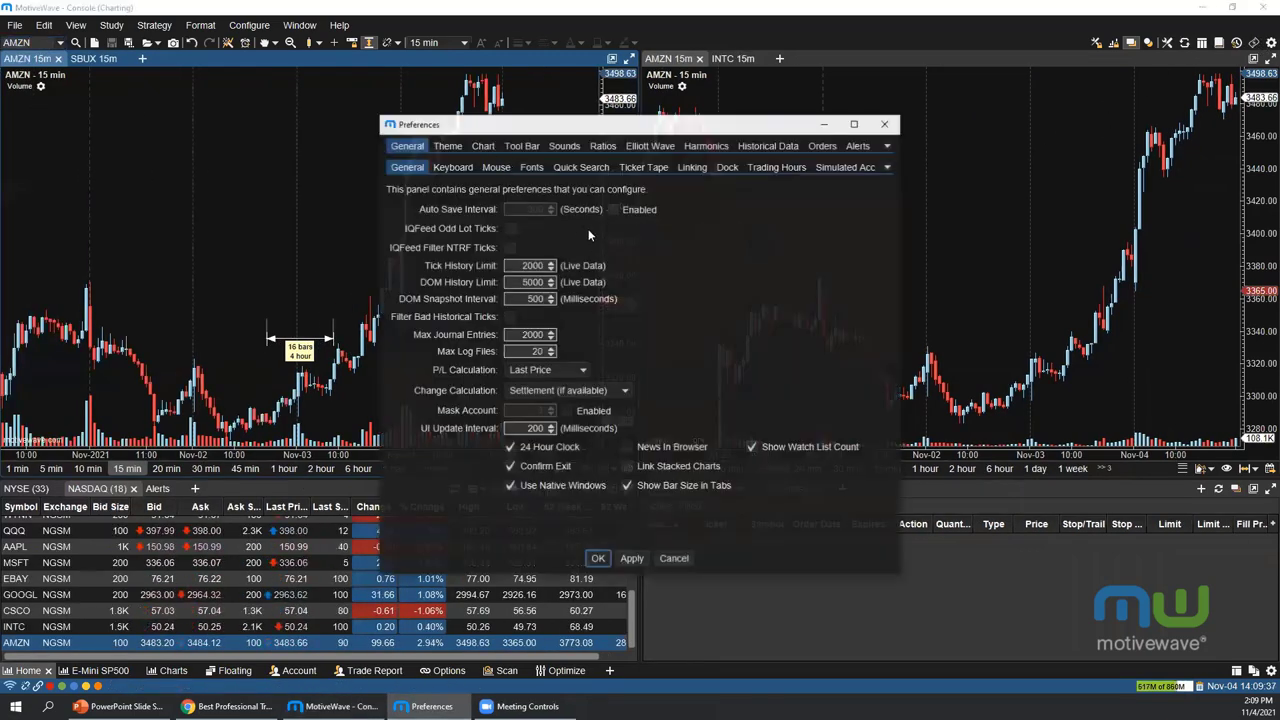
pyautogui.click(483, 145)
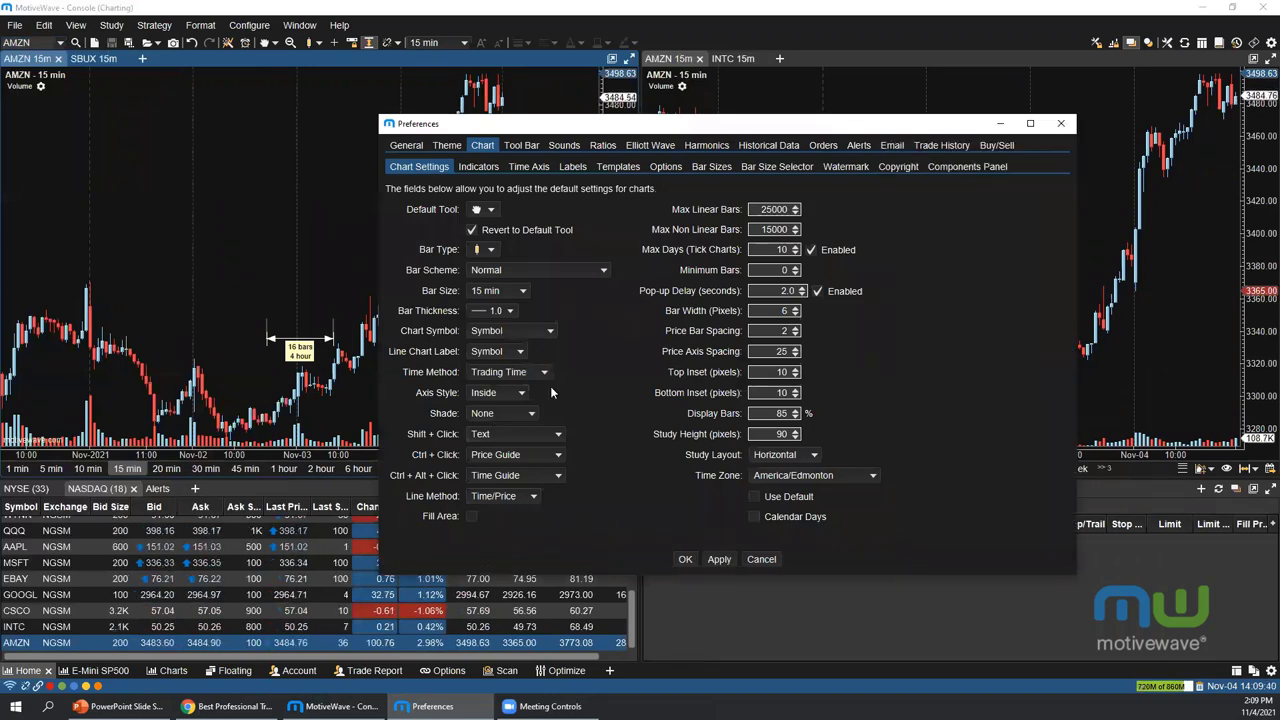
pyautogui.click(545, 373)
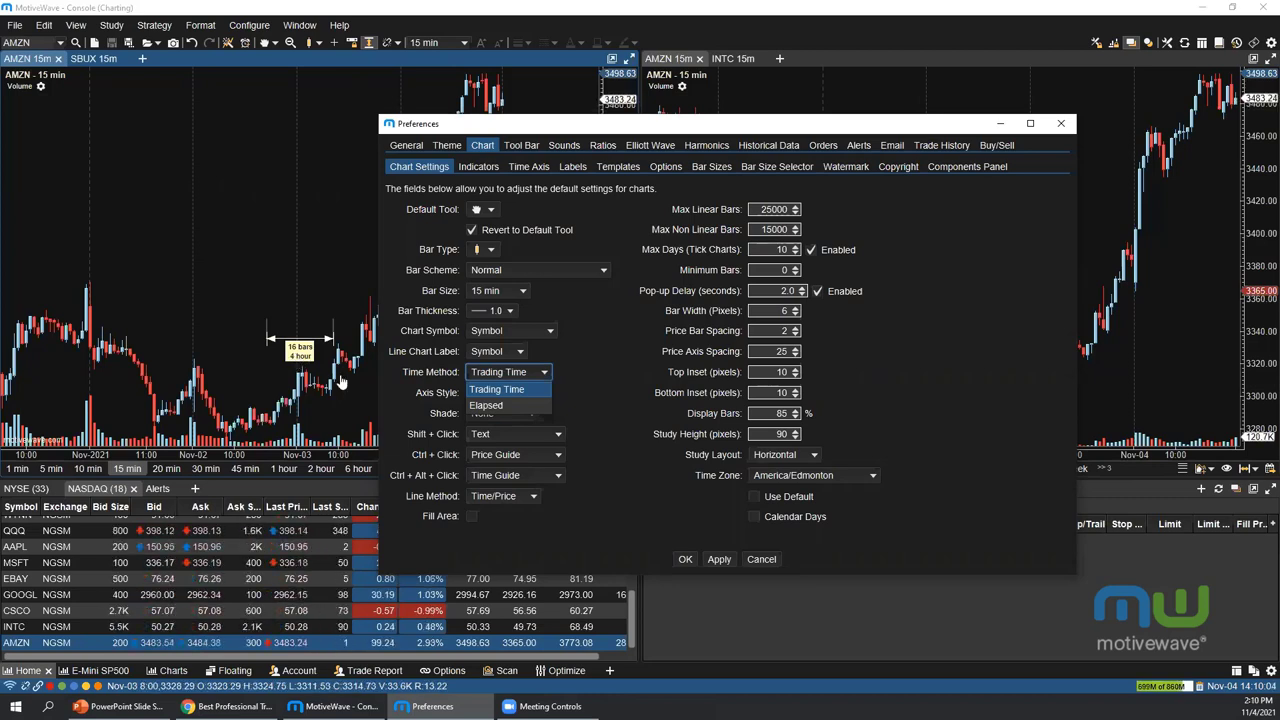
pyautogui.click(486, 405)
pyautogui.click(718, 560)
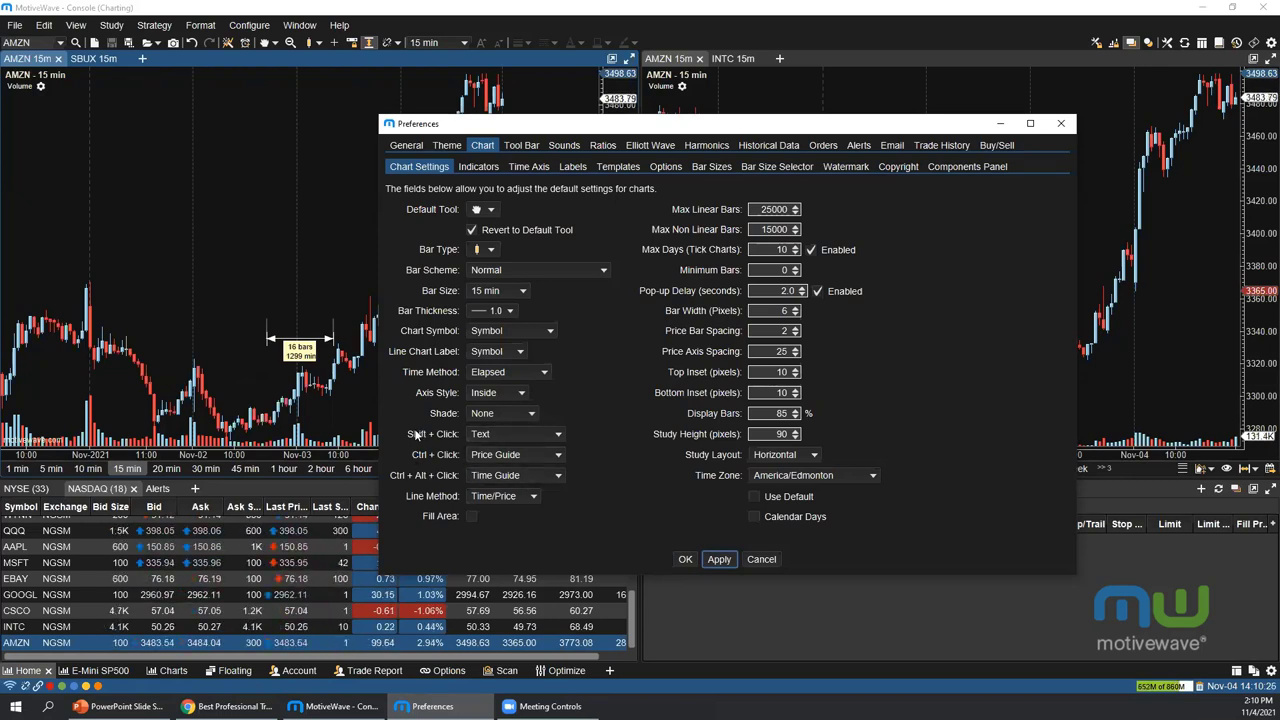
# Examine the actions available for the Shift + Click chart shortcut in the default chart settings, keeping the existing choice
pyautogui.click(516, 433)
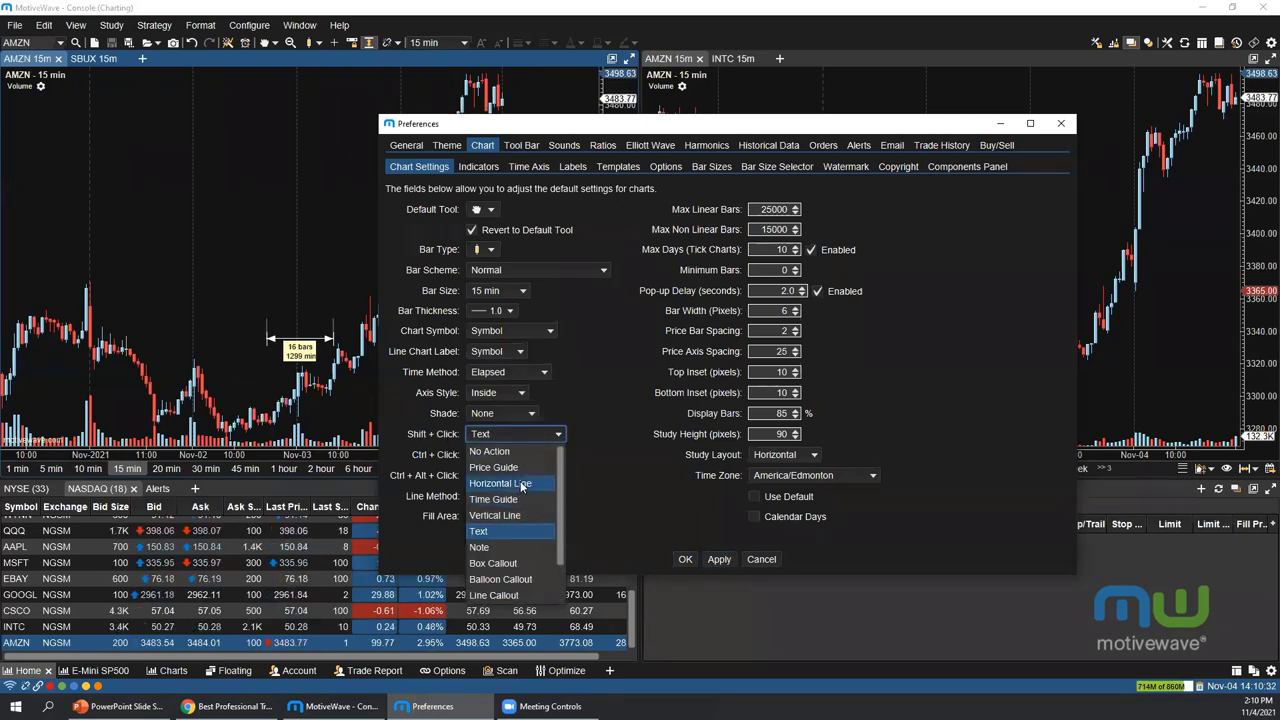
pyautogui.scroll(-1, 524, 502)
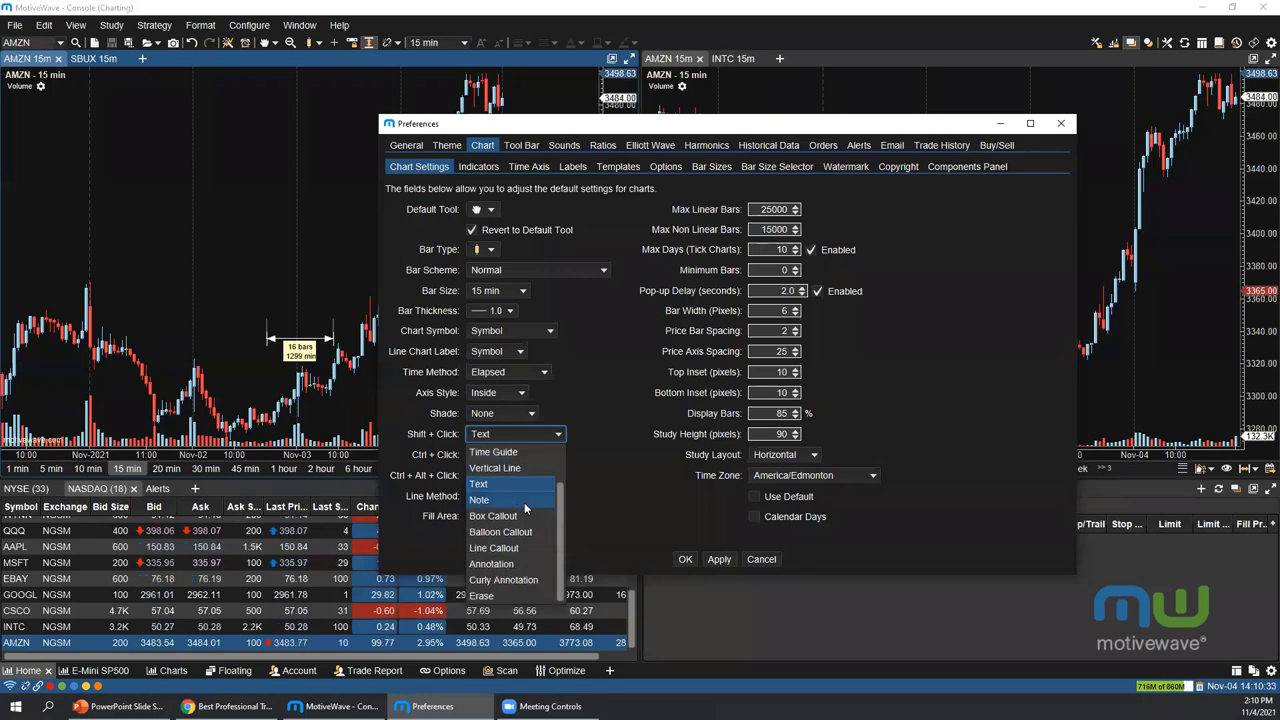
pyautogui.click(619, 495)
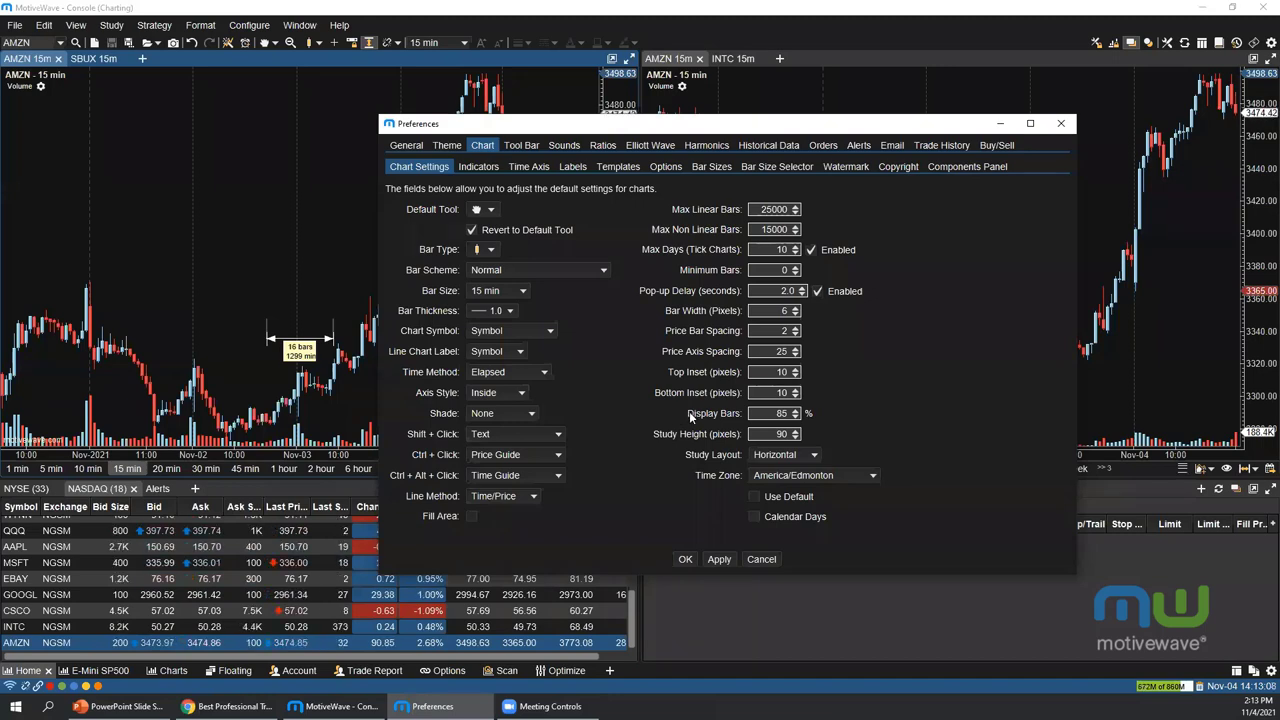
# Enable the Last Price line in the default price axis indicator settings for charts and apply it
pyautogui.click(477, 167)
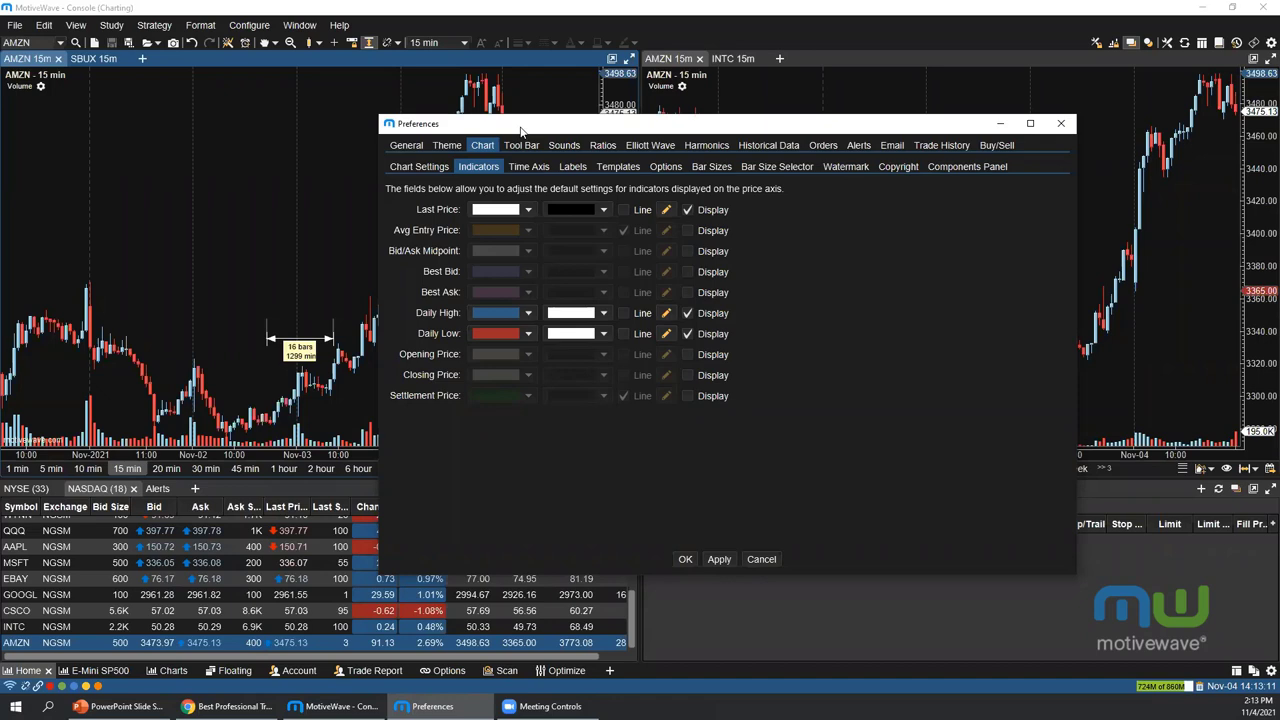
pyautogui.moveTo(520, 130); pyautogui.dragTo(445, 229)
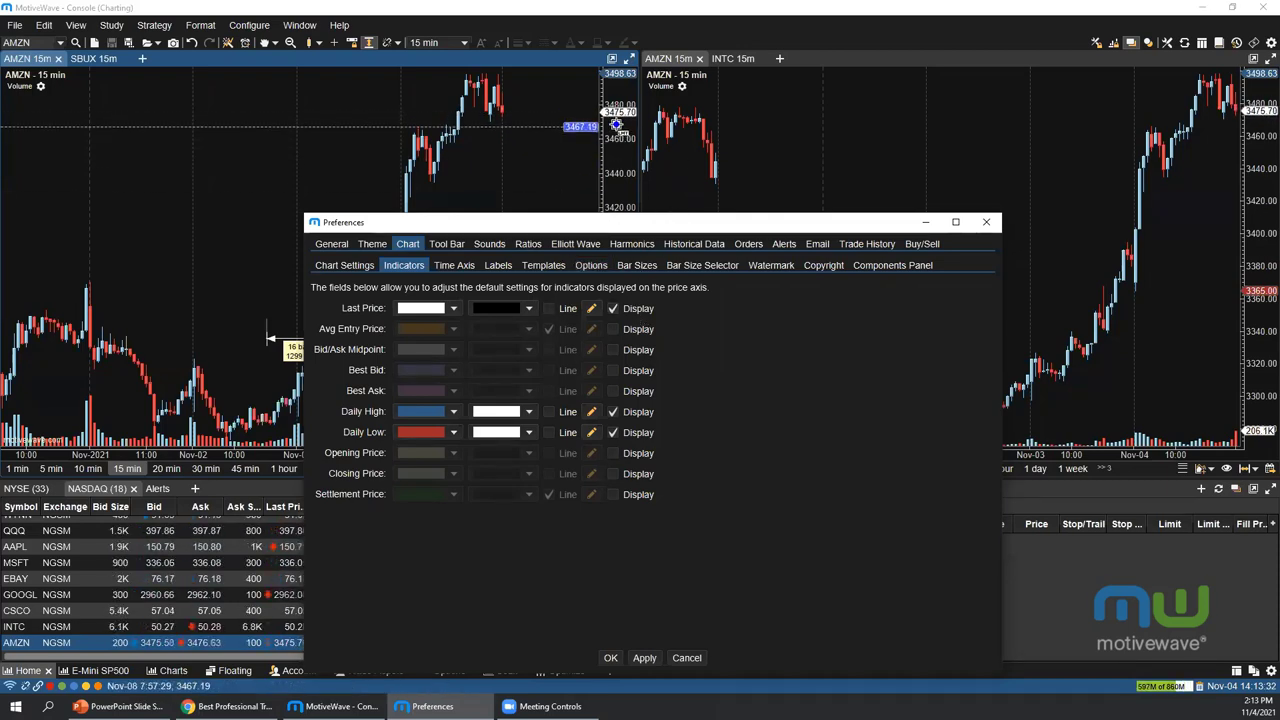
pyautogui.click(549, 308)
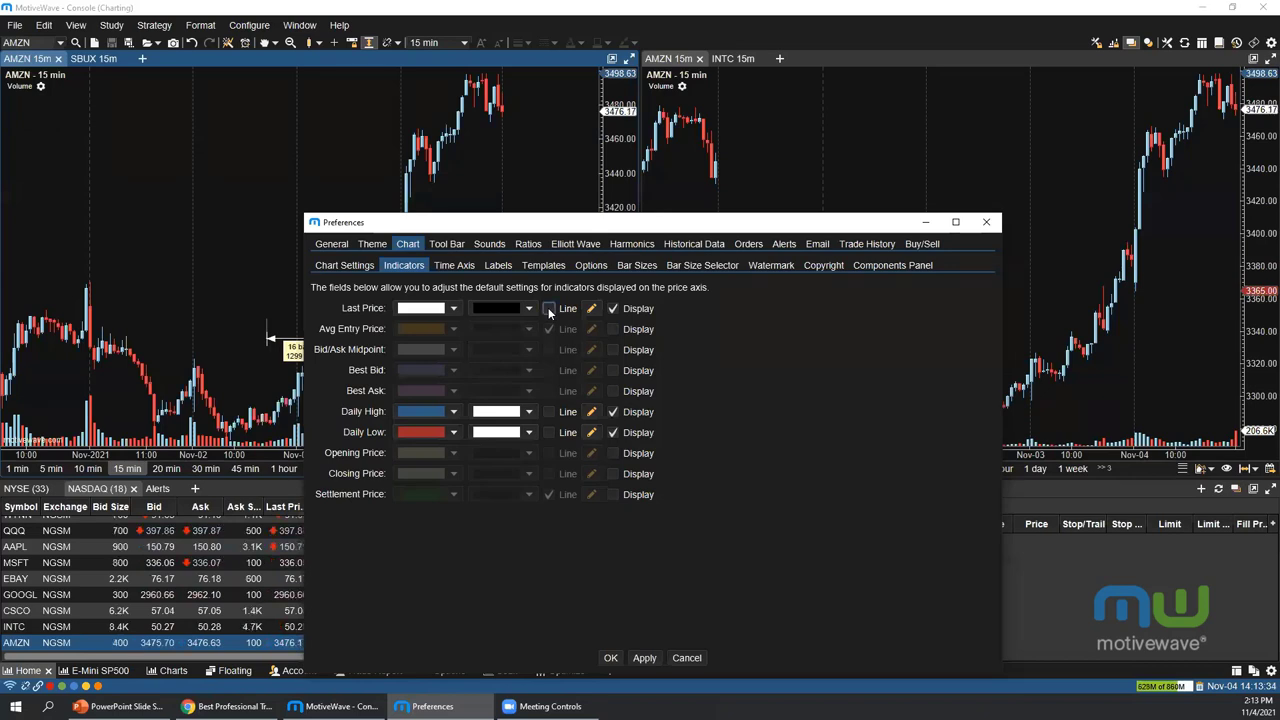
pyautogui.click(644, 658)
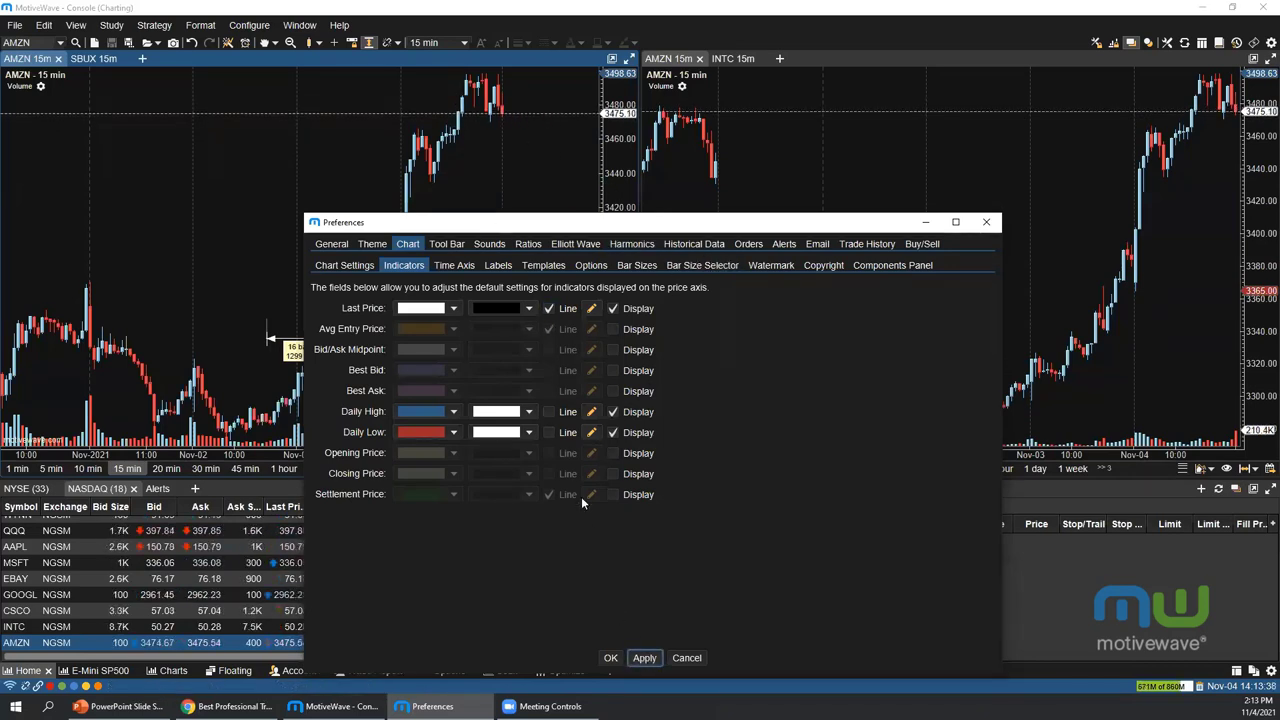
# Review the detailed Last Price indicator settings without changing them, then turn the default Last Price line off and apply
pyautogui.click(591, 308)
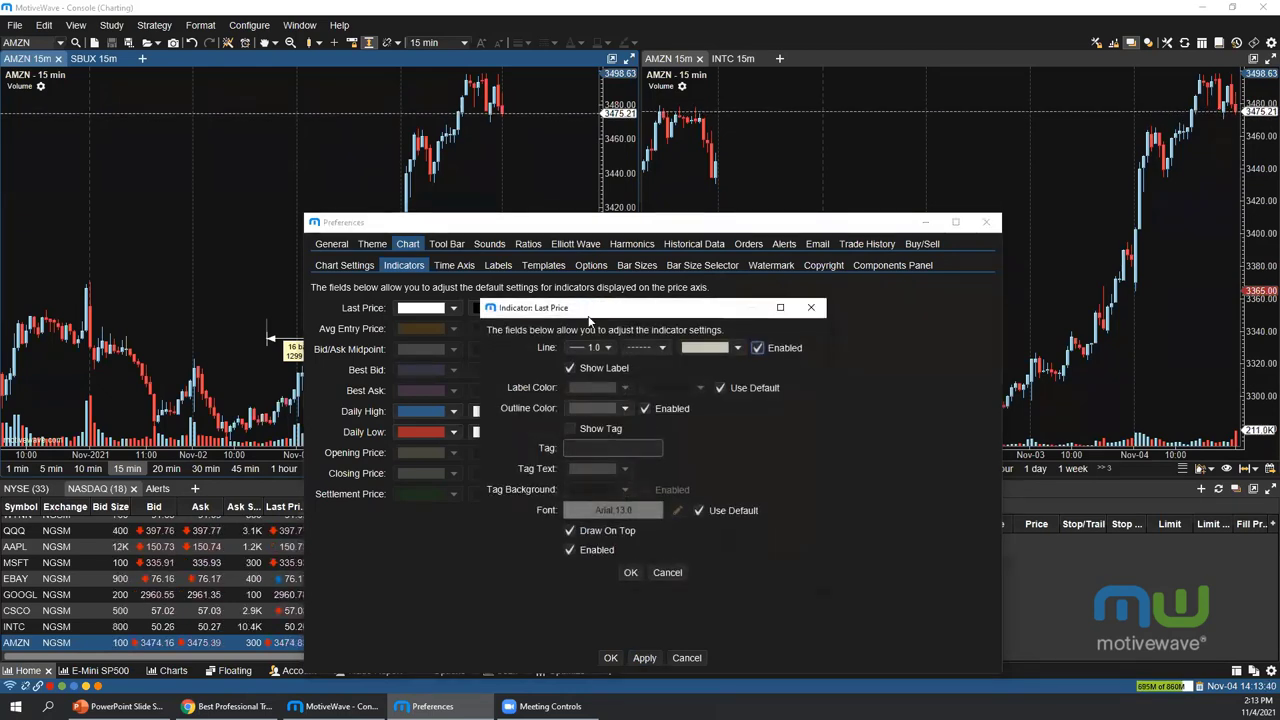
pyautogui.moveTo(608, 312); pyautogui.dragTo(576, 290)
pyautogui.click(631, 548)
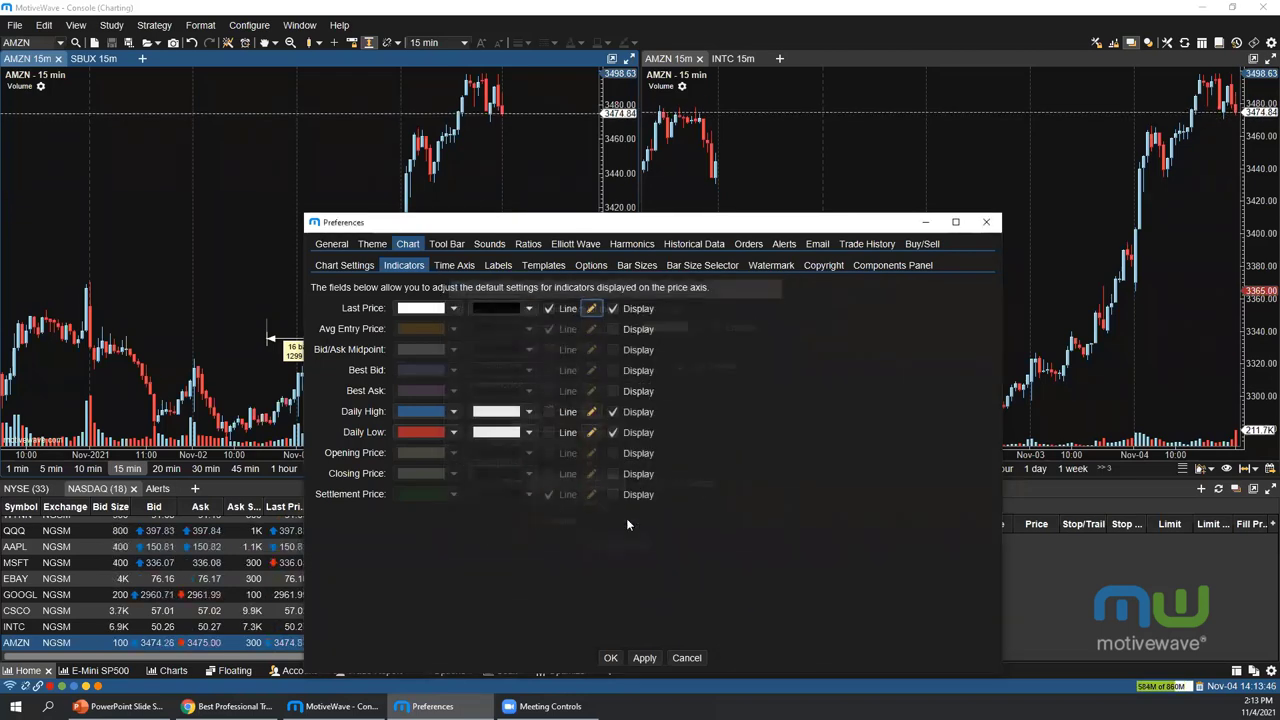
pyautogui.click(548, 308)
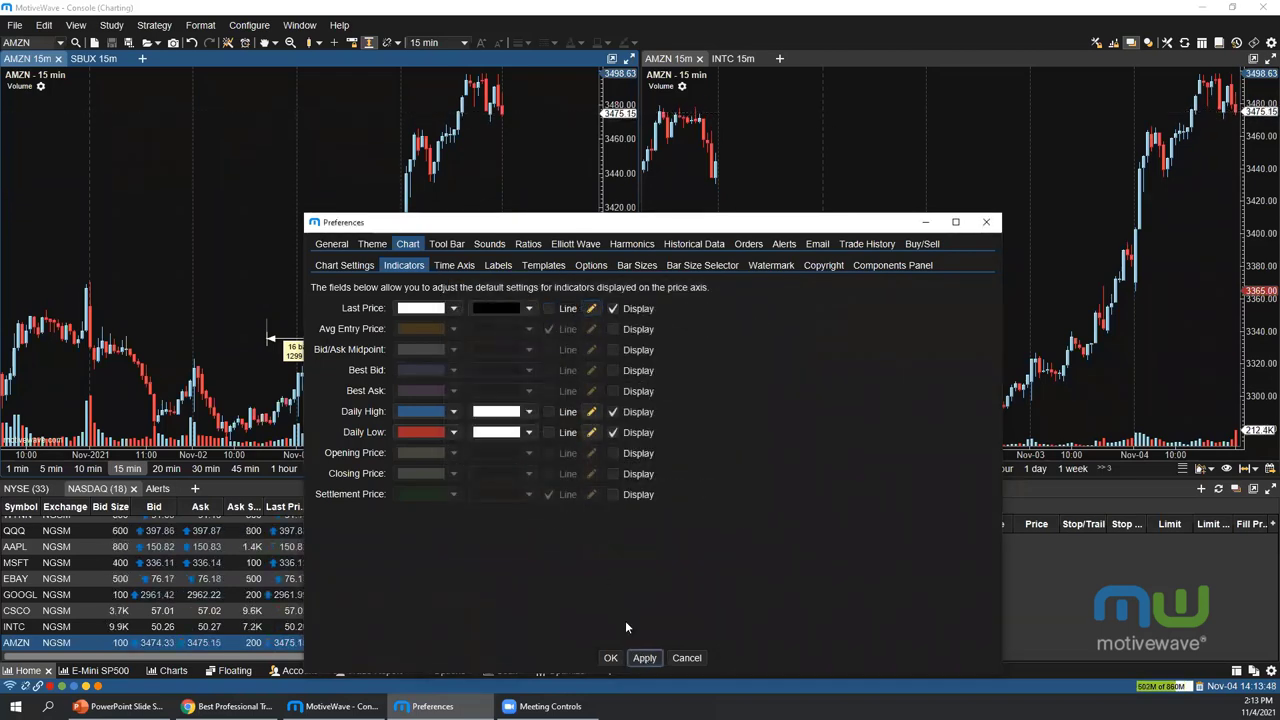
# Review the default Time Axis settings, switching the Time Of Day line on and off again
pyautogui.click(453, 266)
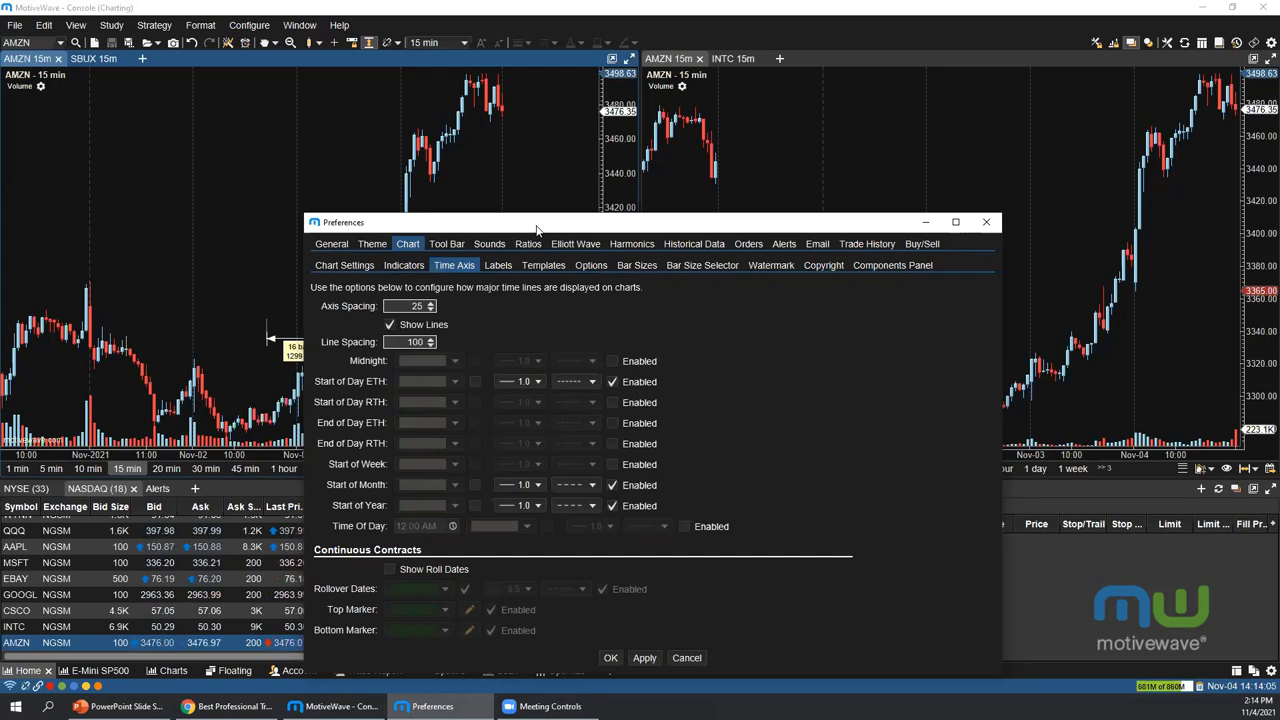
pyautogui.moveTo(536, 229); pyautogui.dragTo(531, 178)
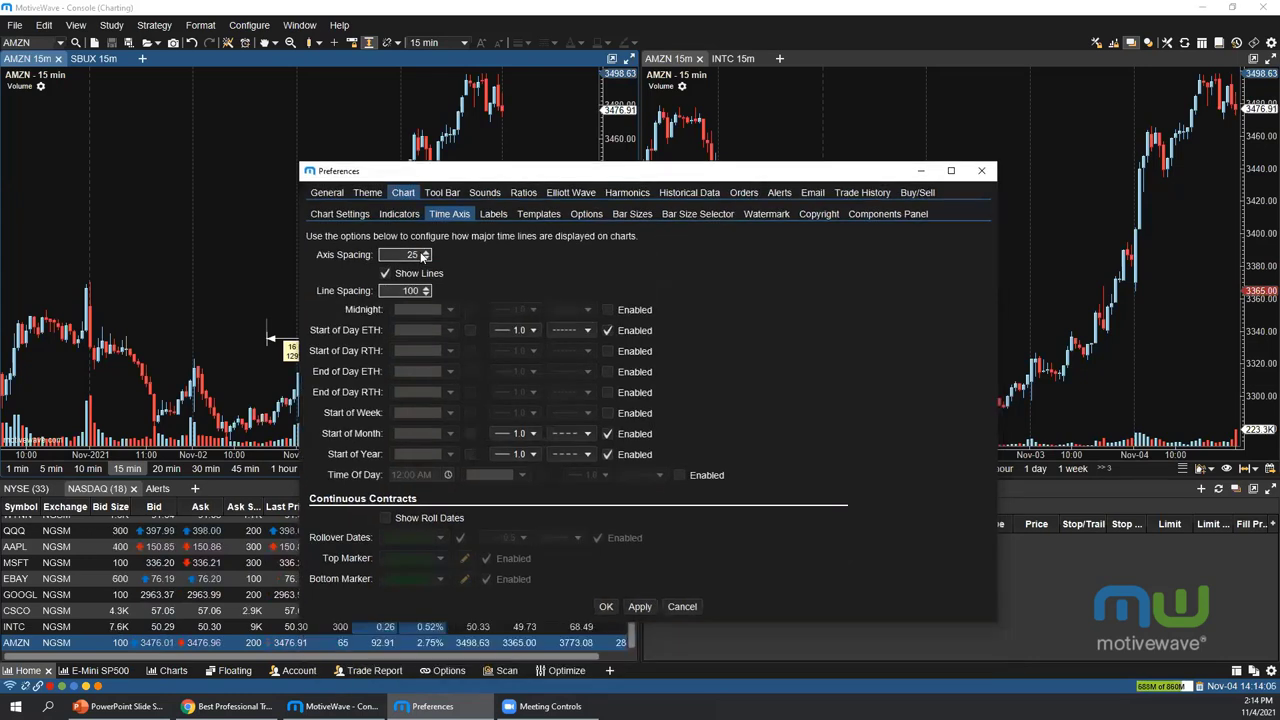
pyautogui.click(680, 474)
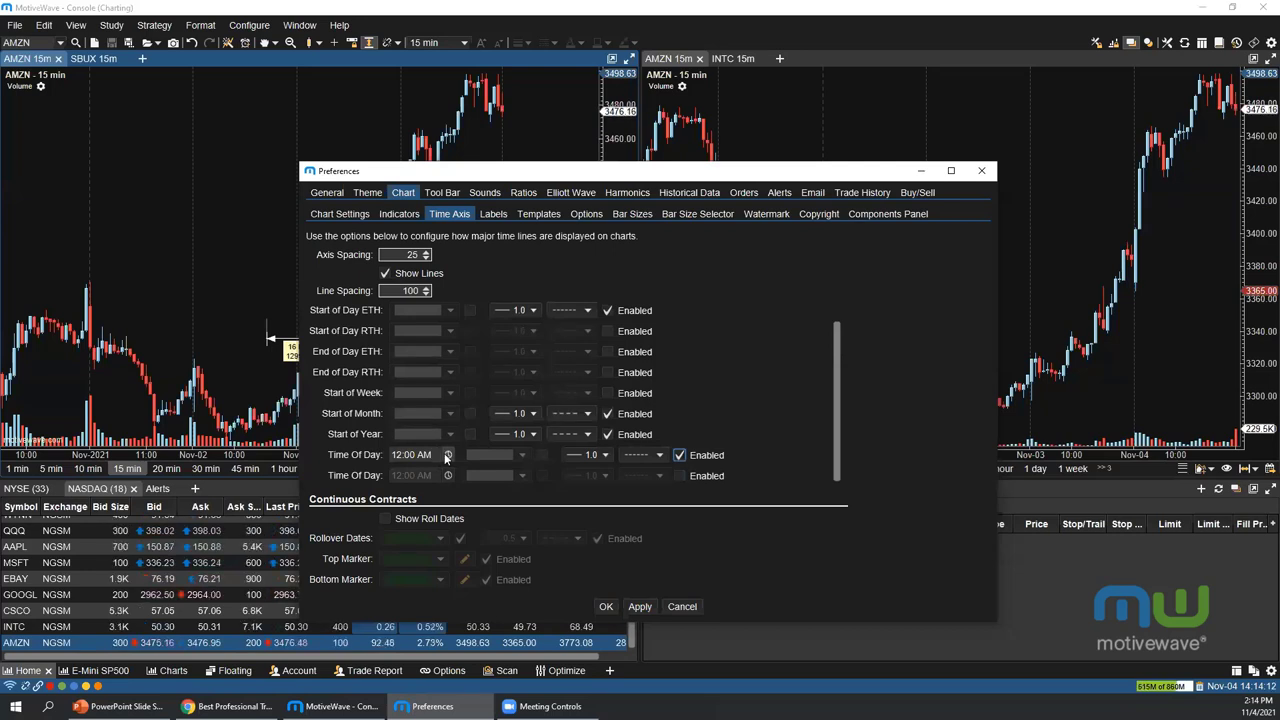
pyautogui.click(681, 454)
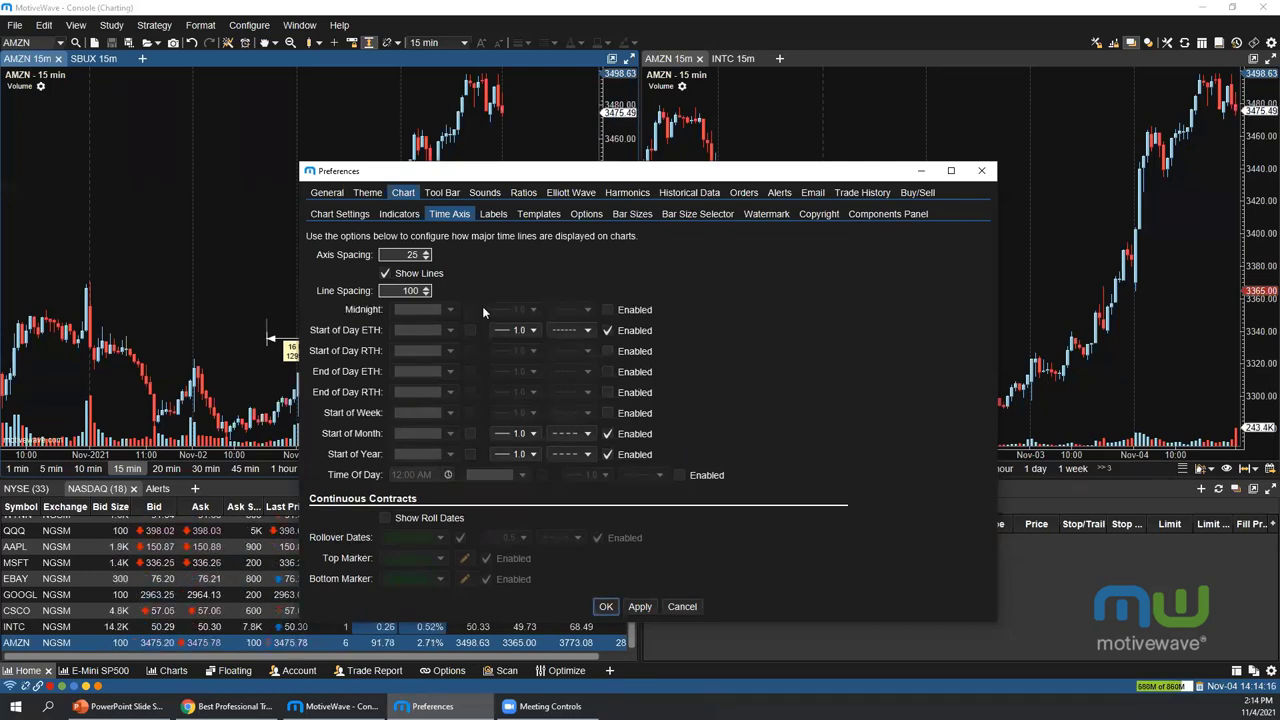
# Add Ask Price to the default labels displayed on the price graph and apply it
pyautogui.click(493, 213)
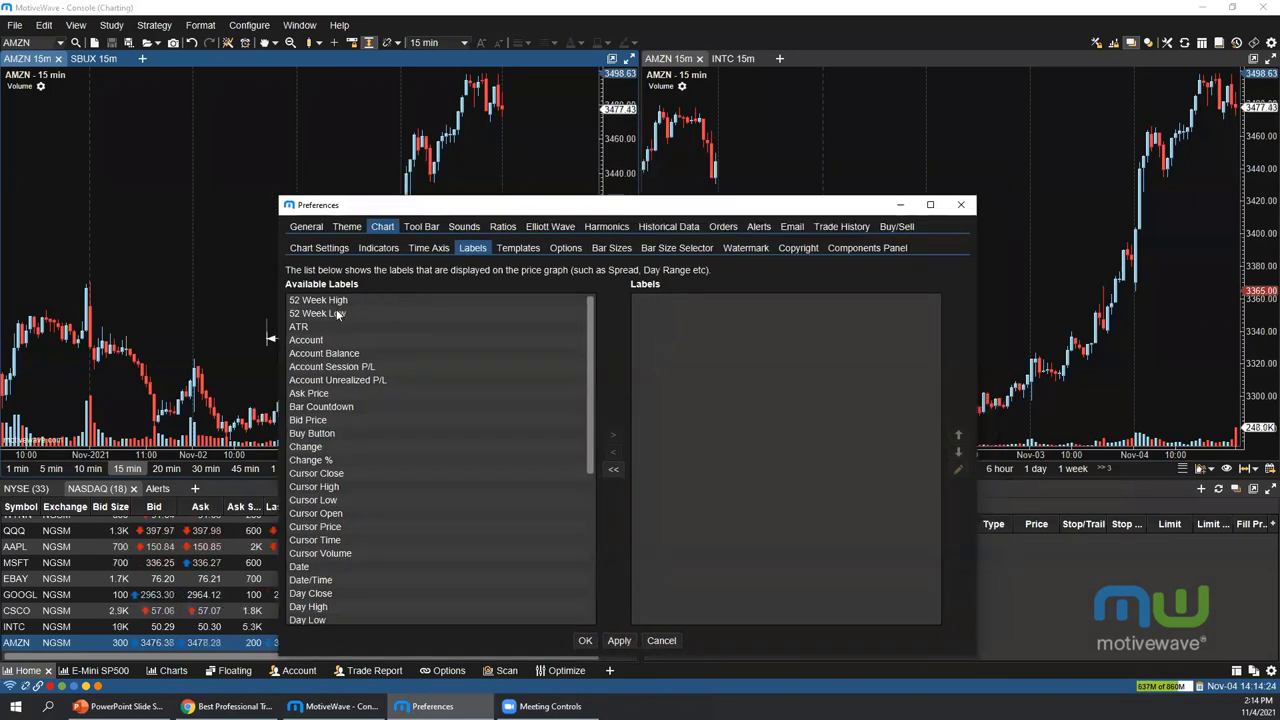
pyautogui.click(323, 394)
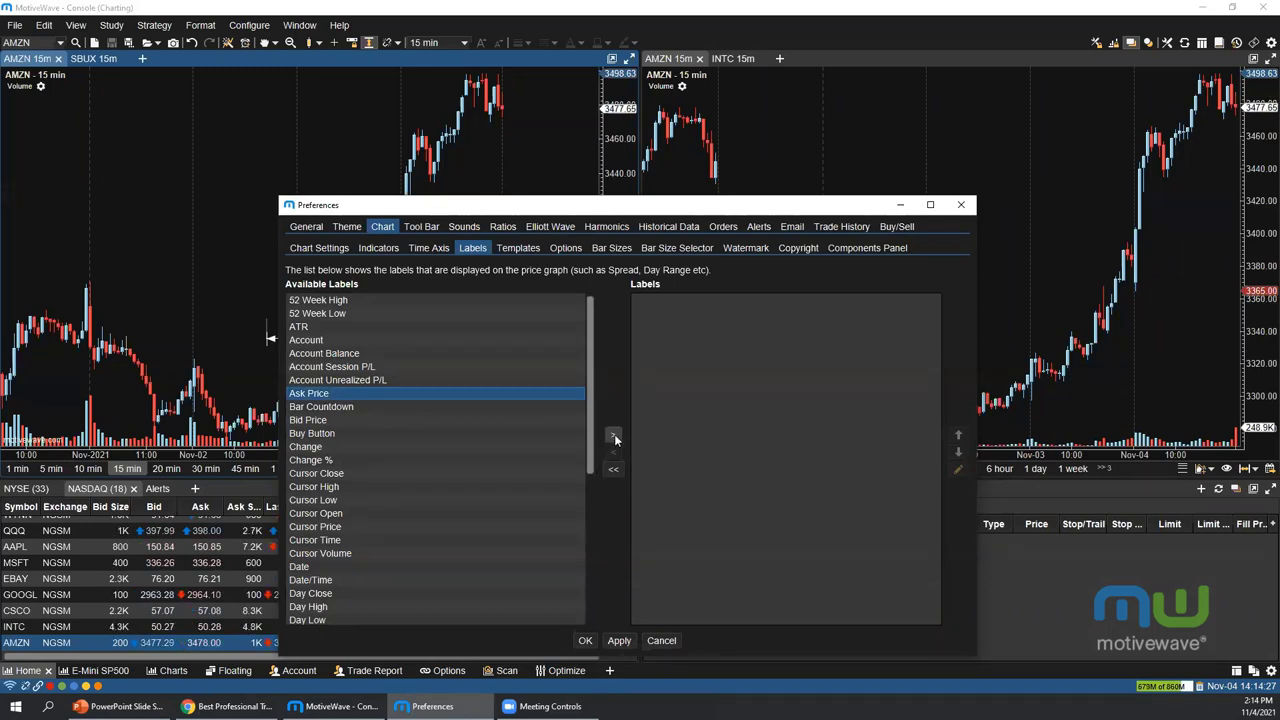
pyautogui.click(614, 438)
pyautogui.click(620, 641)
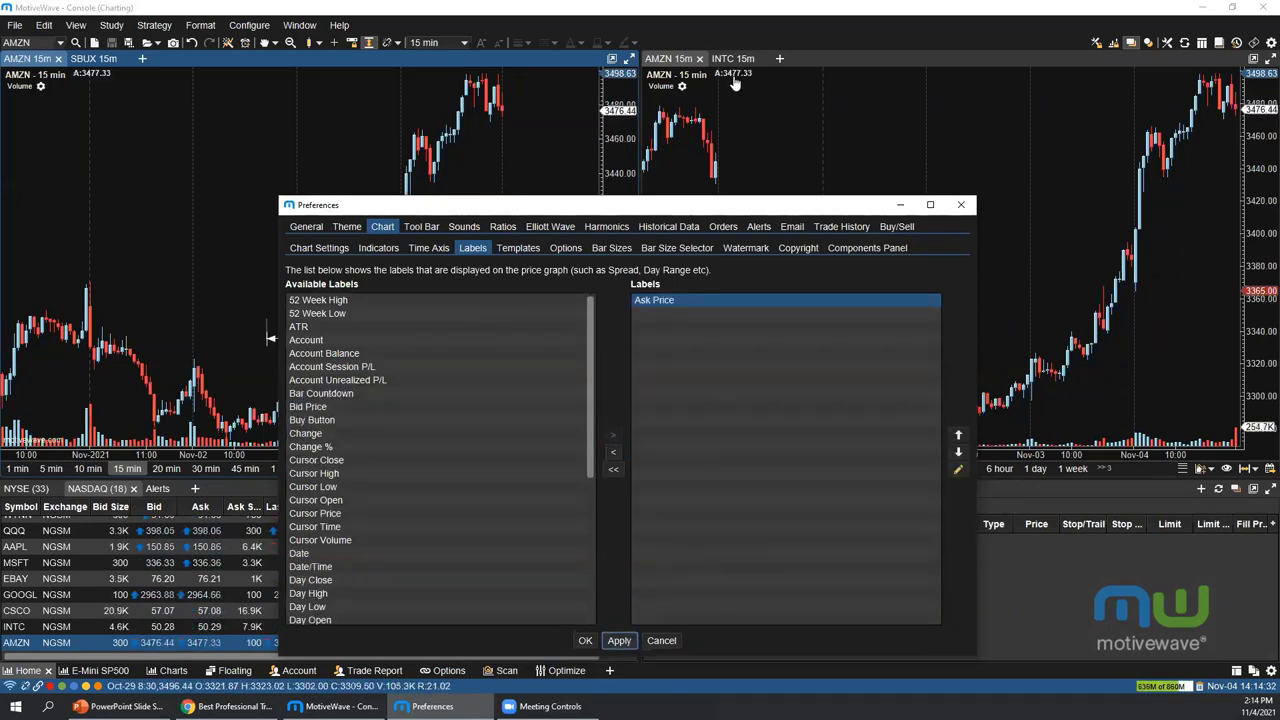
# Set the Ask Price label's prefix to "Ask:" and its location to Top Right, and apply the change
pyautogui.click(957, 470)
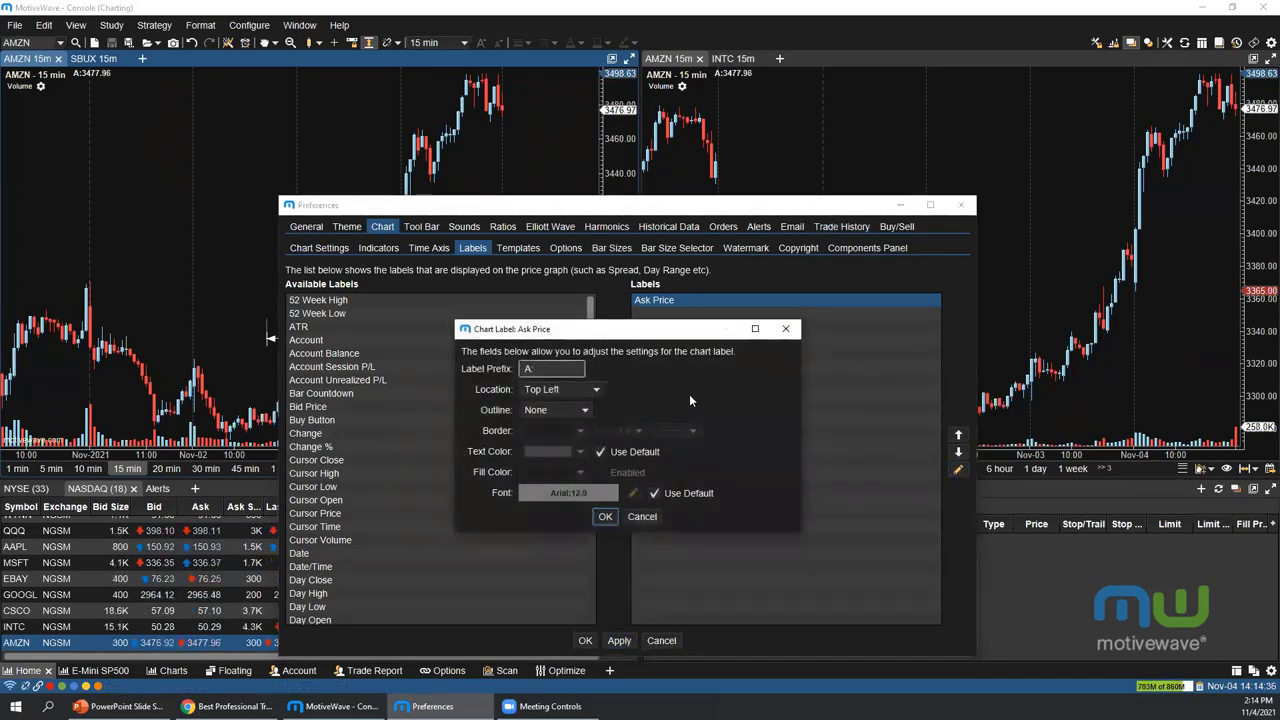
pyautogui.click(572, 373)
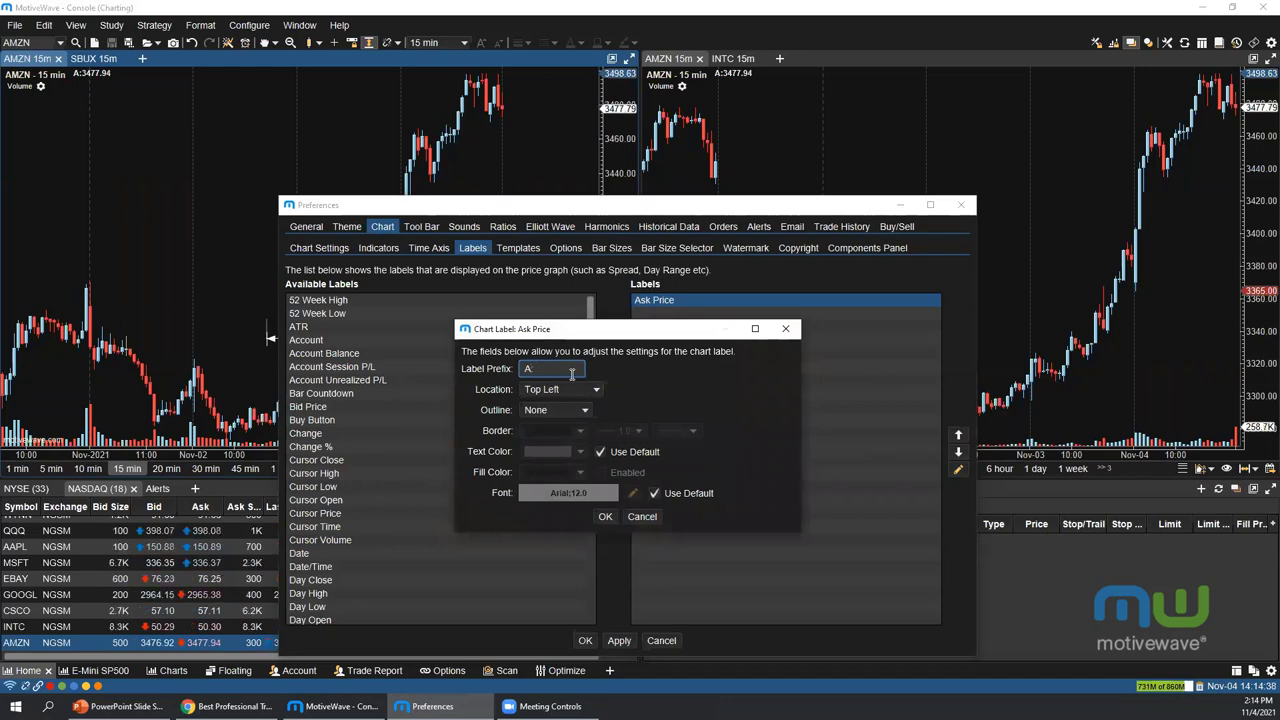
pyautogui.write('sk:')
pyautogui.click(555, 390)
pyautogui.click(547, 423)
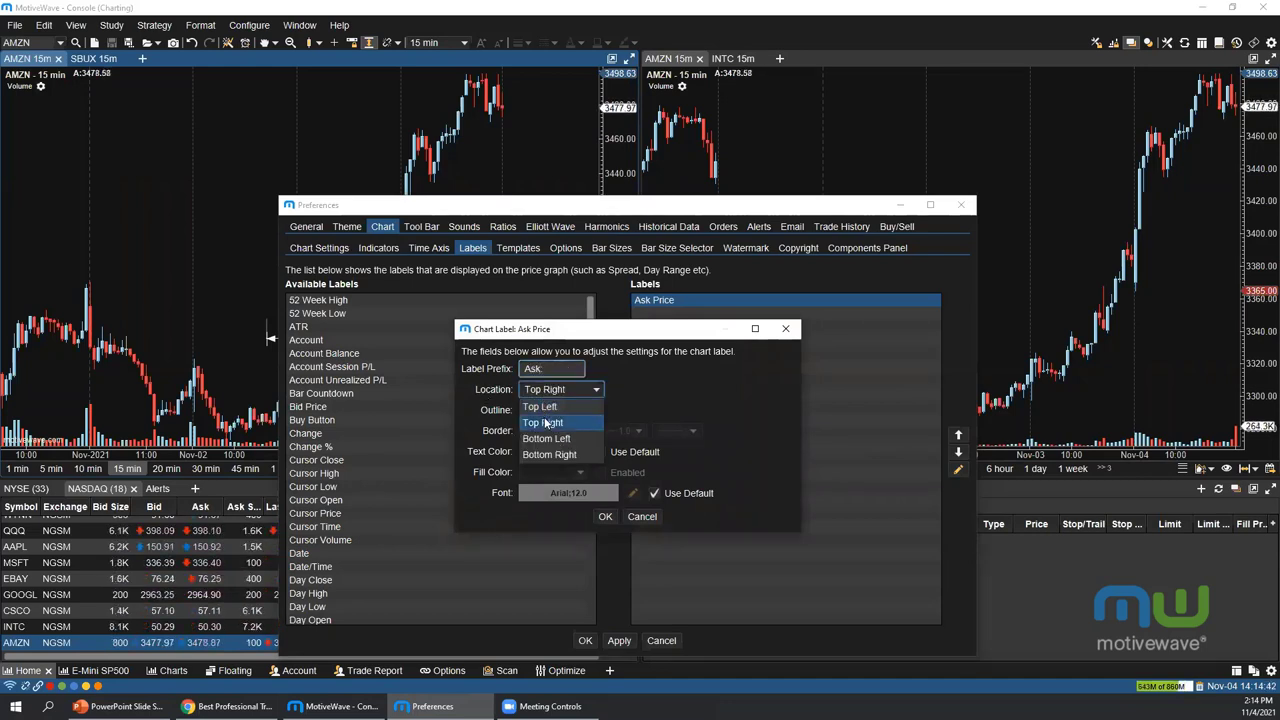
pyautogui.click(605, 516)
pyautogui.click(619, 640)
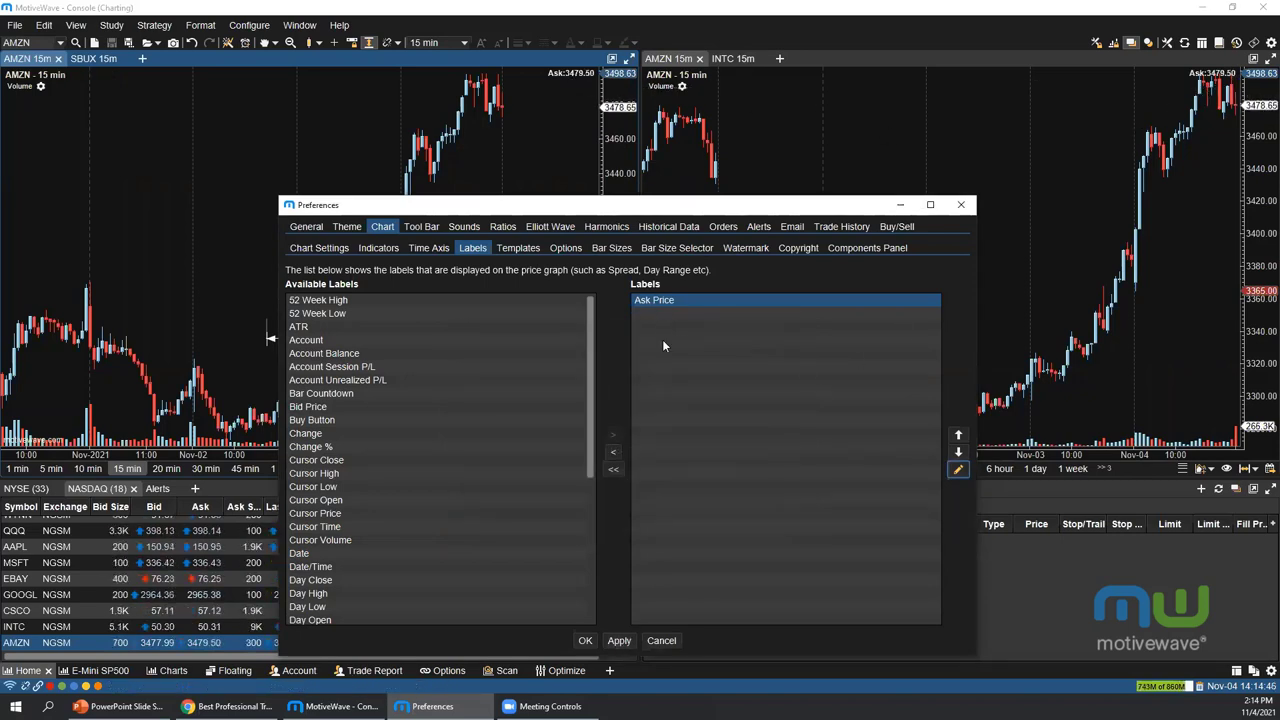
# Remove the Ask Price label from the default chart labels and apply the change
pyautogui.click(617, 456)
pyautogui.click(619, 640)
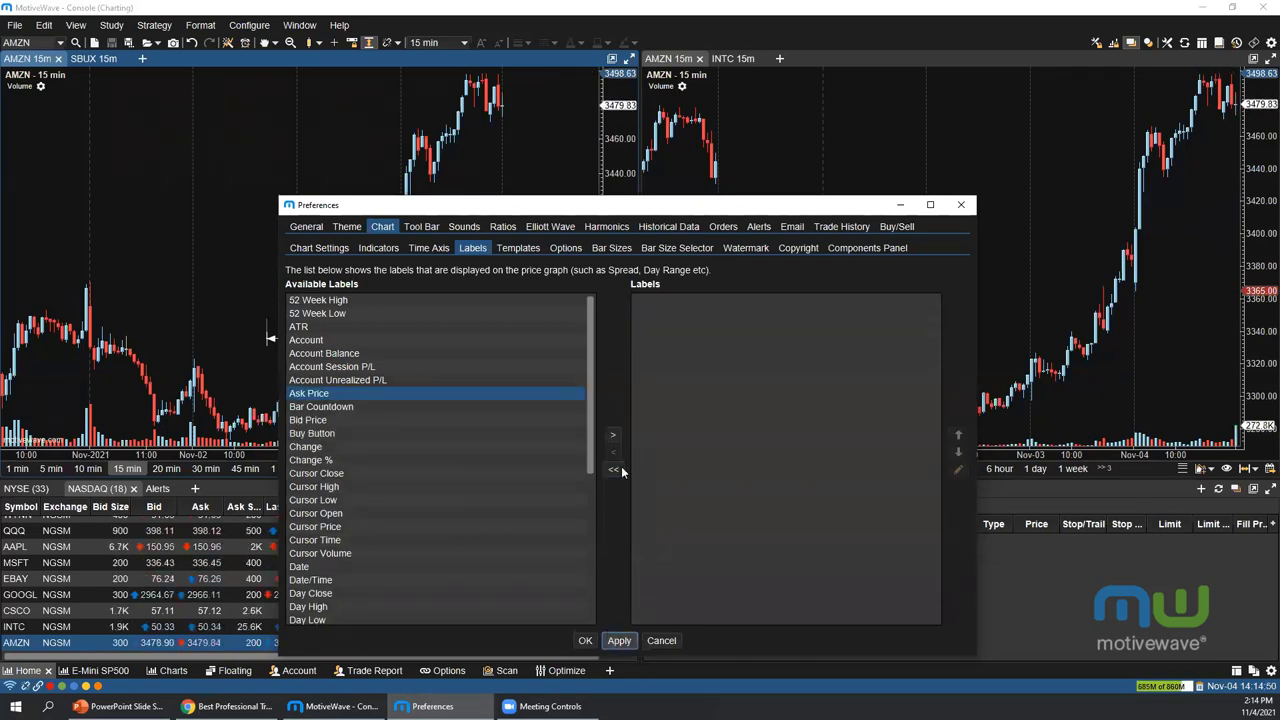
pyautogui.moveTo(572, 204); pyautogui.dragTo(574, 190)
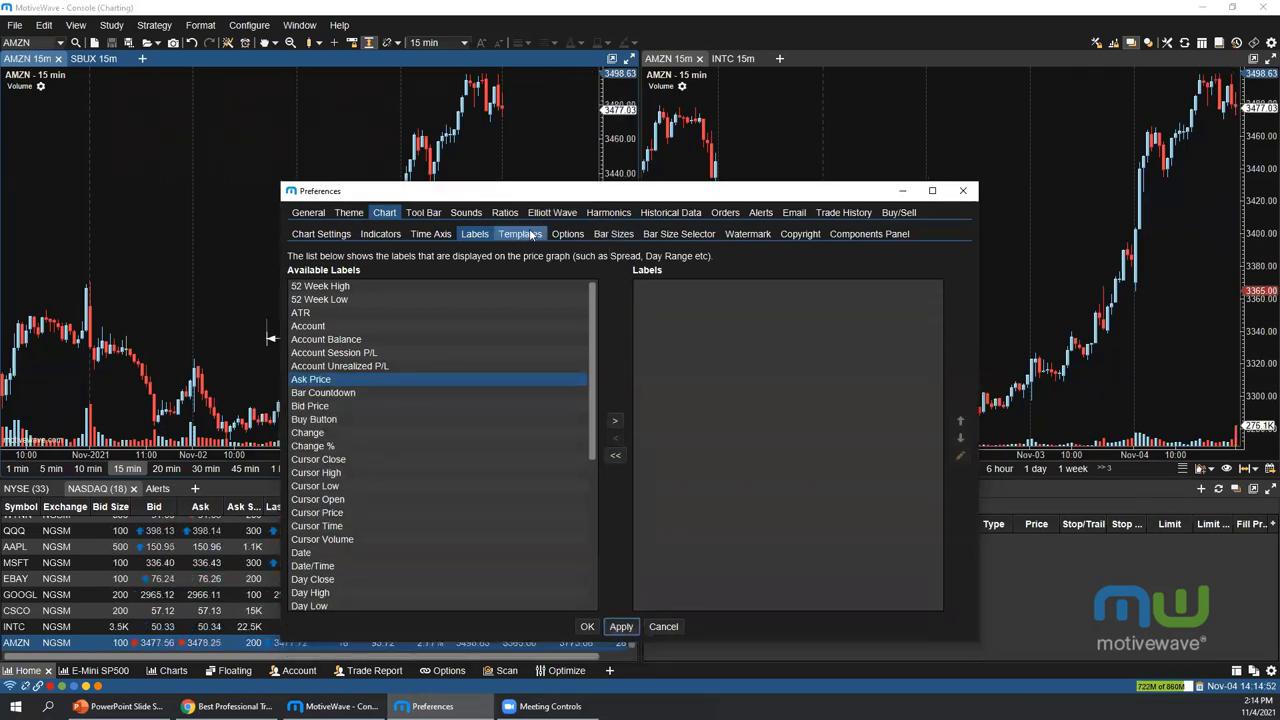
# View the default chart template settings, close the preferences and delete the Time Range component from the first AMZN chart
pyautogui.click(520, 234)
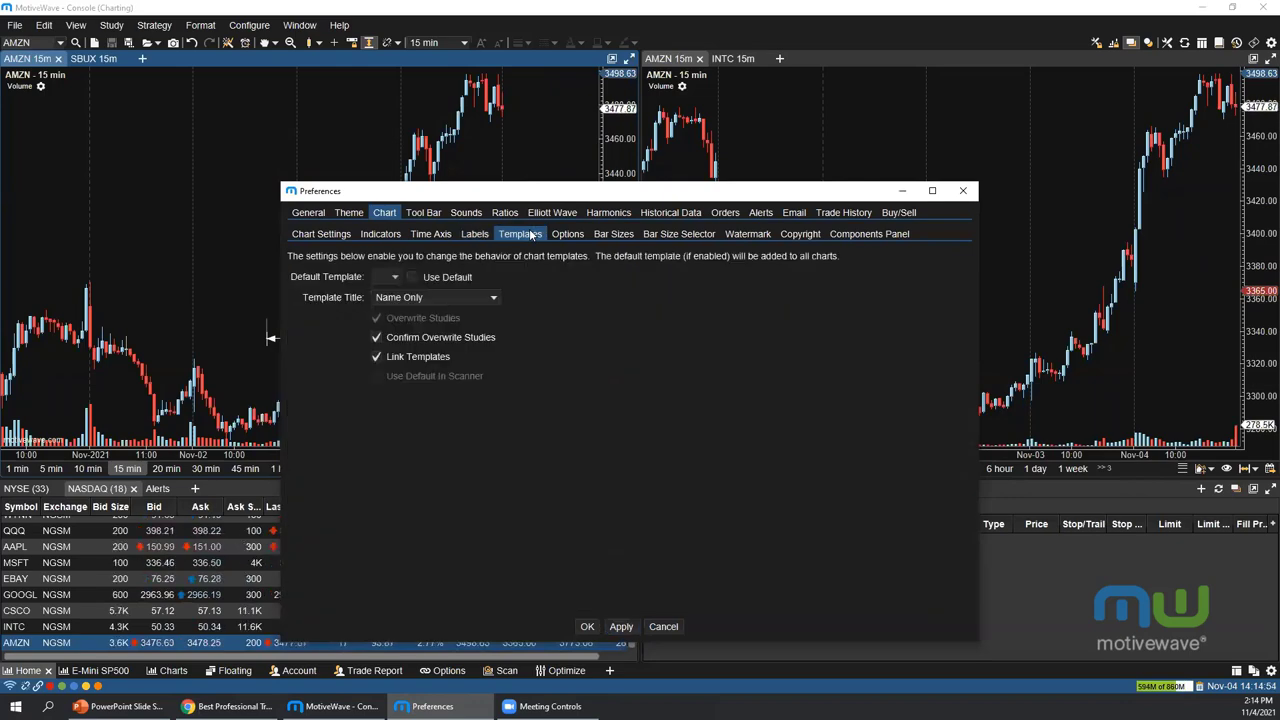
pyautogui.click(963, 192)
pyautogui.moveTo(310, 332); pyautogui.dragTo(300, 350)
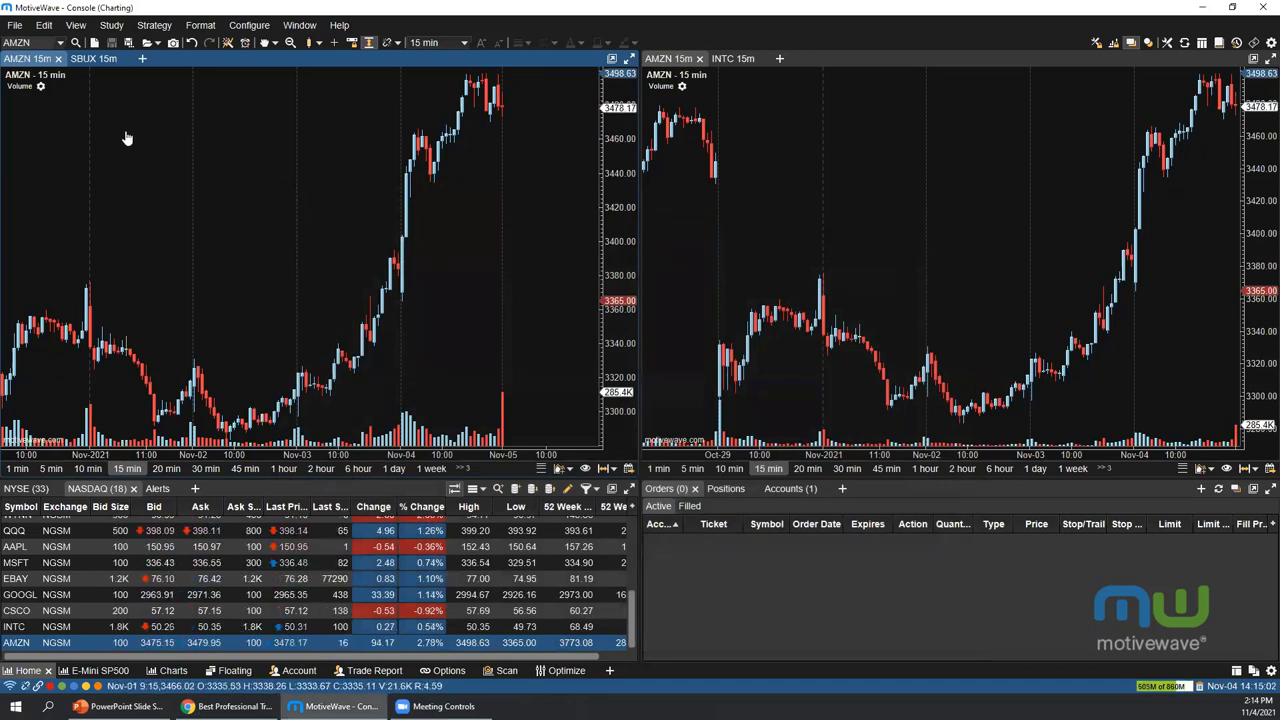
# Add the Alligator overlay study with its default SMMA settings to the first AMZN chart
pyautogui.click(111, 25)
pyautogui.moveTo(118, 58)
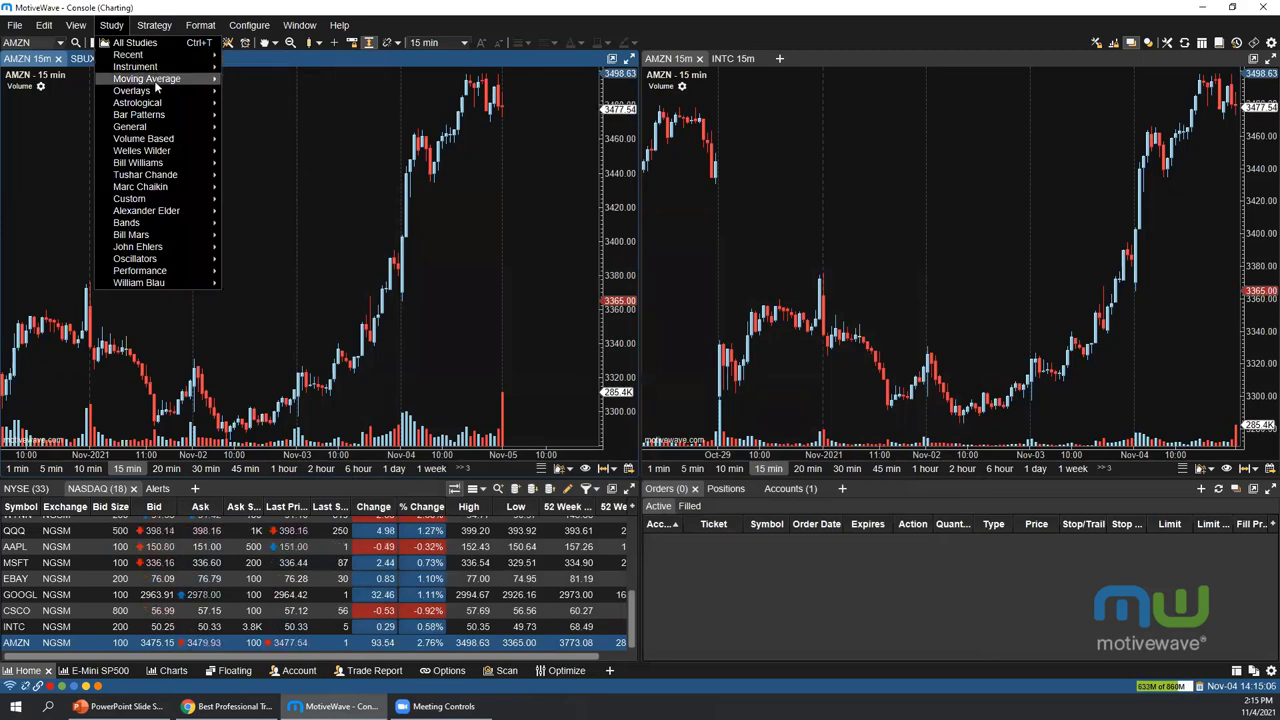
pyautogui.moveTo(157, 92)
pyautogui.click(242, 128)
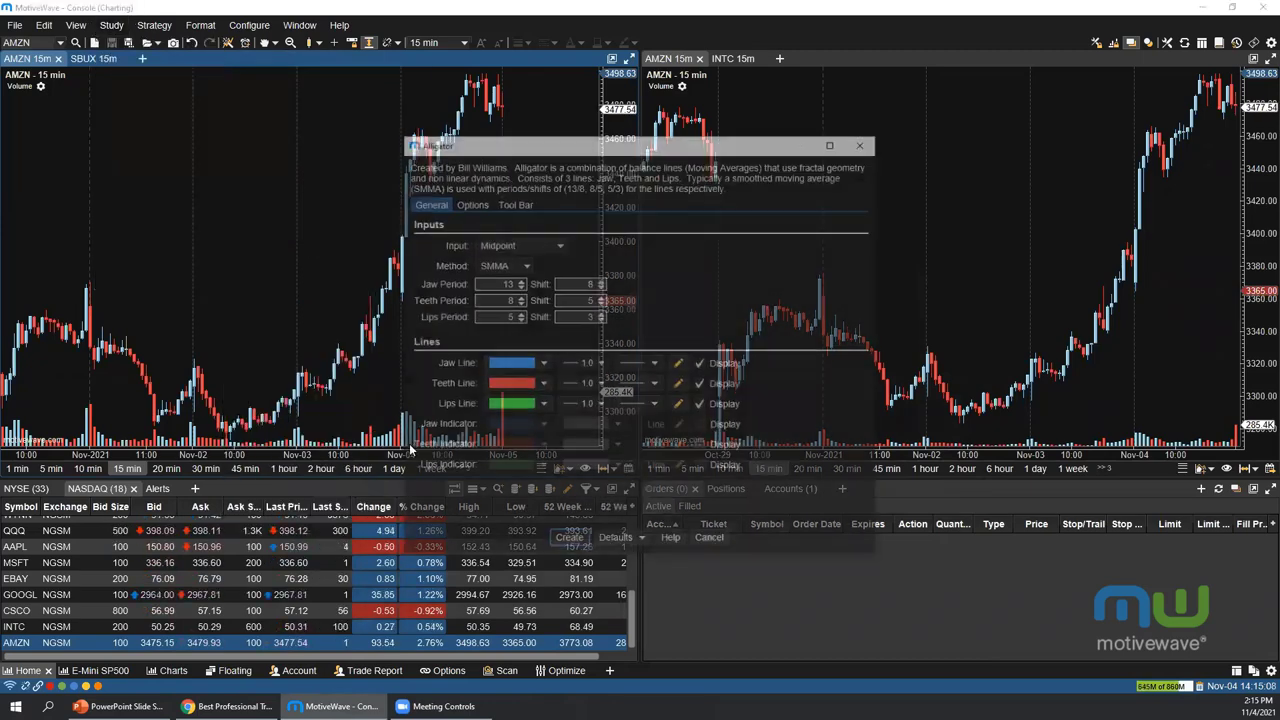
pyautogui.click(570, 541)
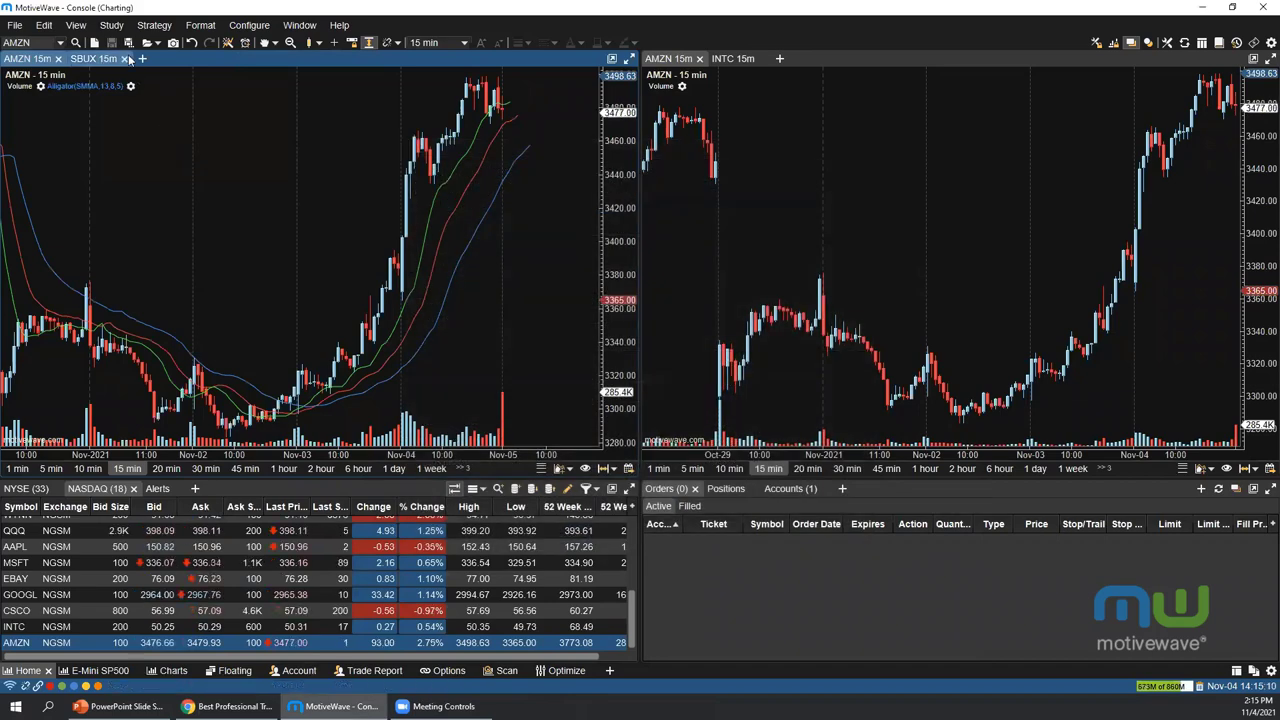
# Add a Commodity Channel Index (CCI) study with a 20-bar period to the first AMZN chart
pyautogui.click(111, 25)
pyautogui.moveTo(148, 126)
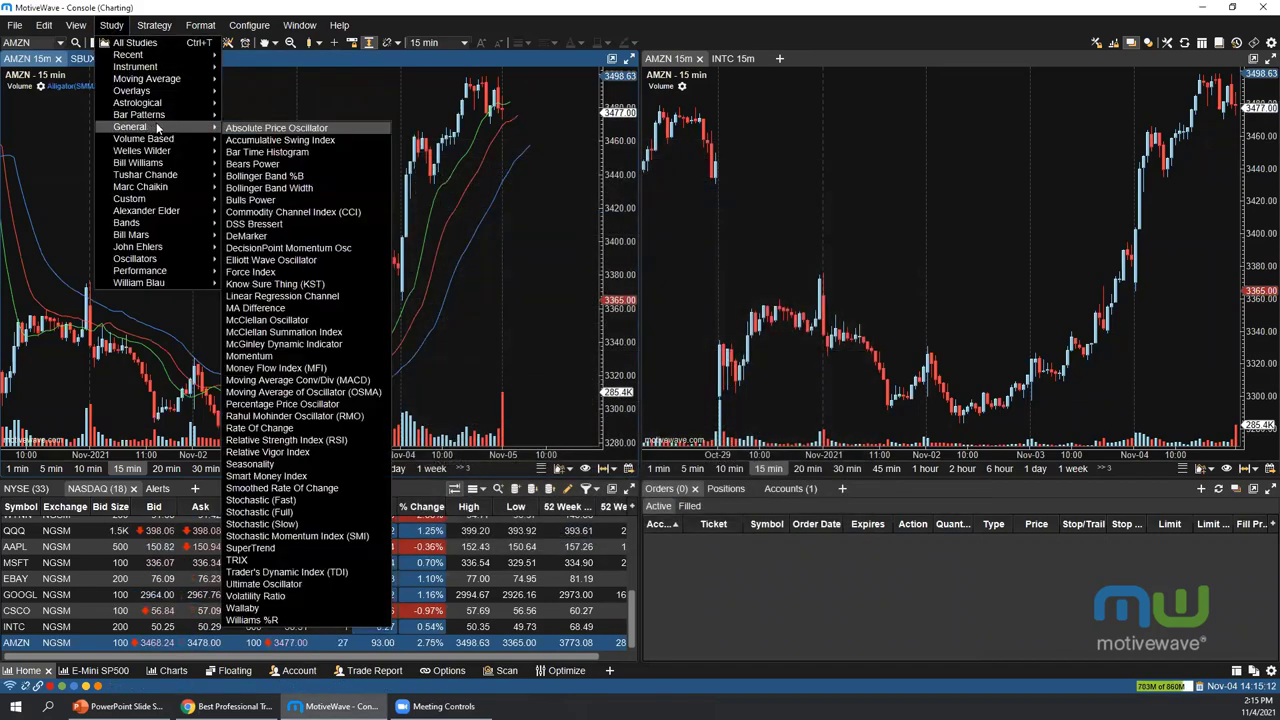
pyautogui.click(314, 212)
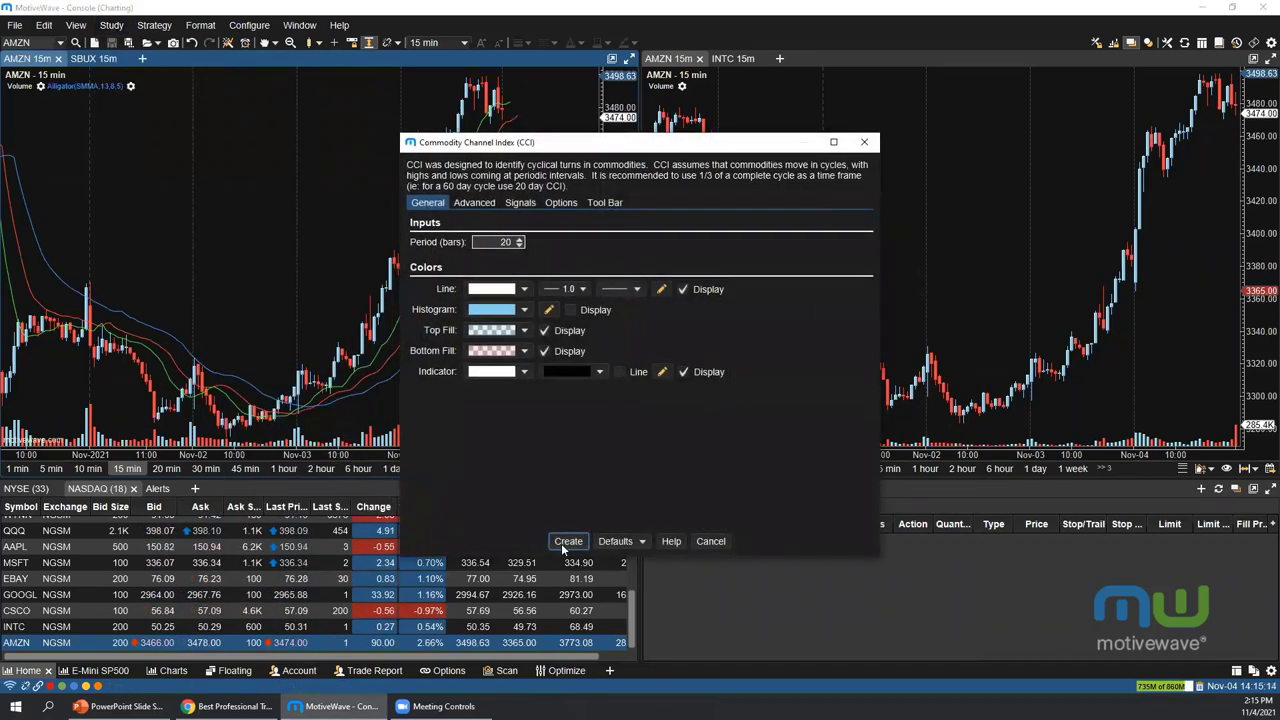
pyautogui.click(564, 541)
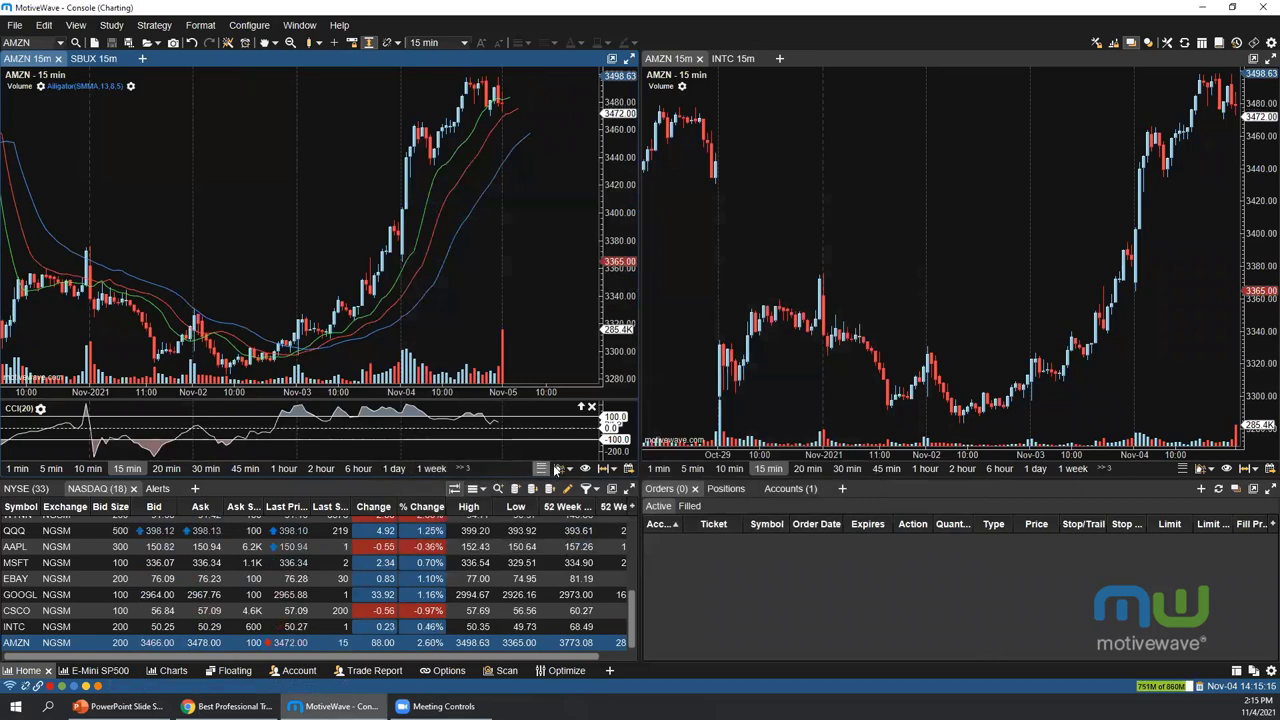
# Save the first AMZN chart's studies as a template named "Template" without including chart settings
pyautogui.click(561, 471)
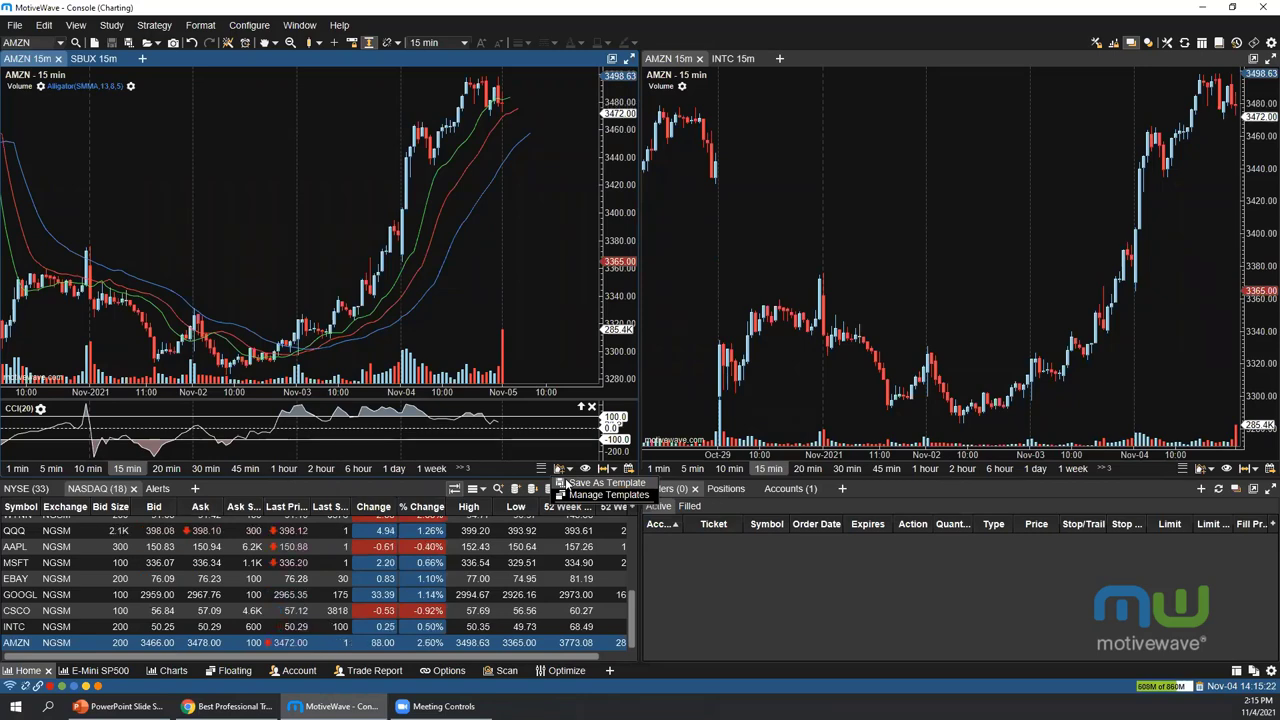
pyautogui.click(566, 485)
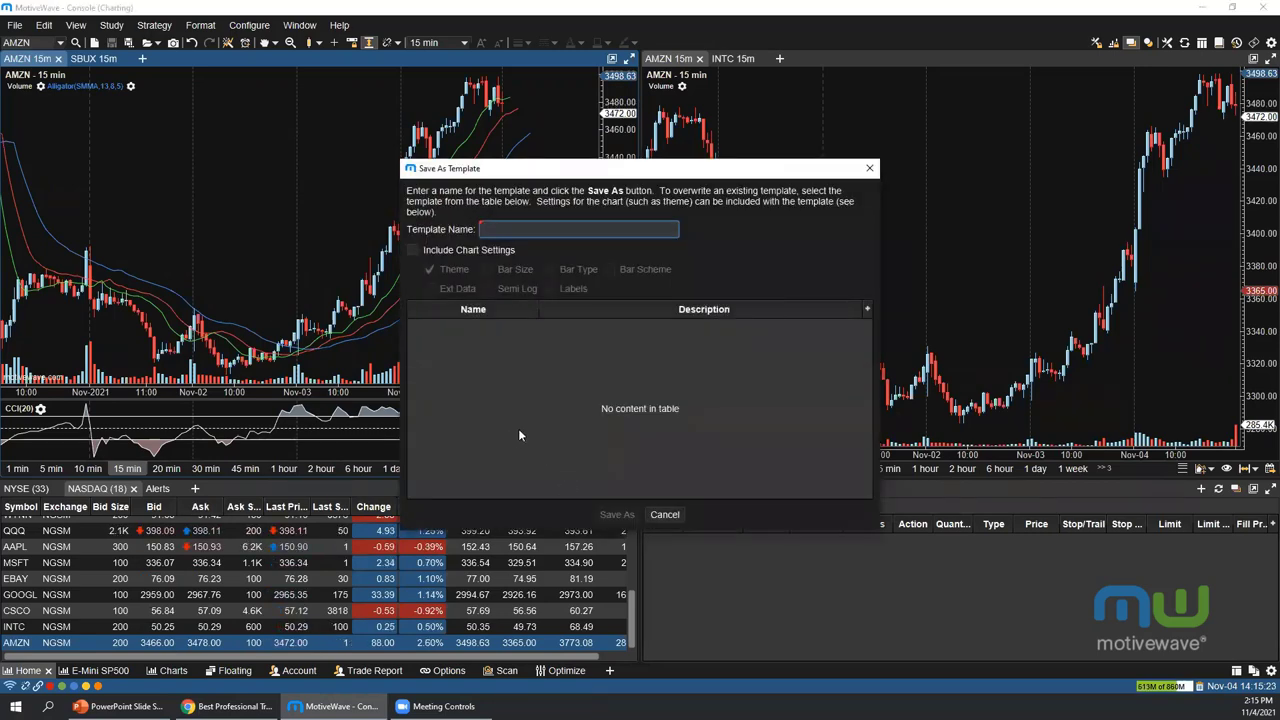
pyautogui.write('Template')
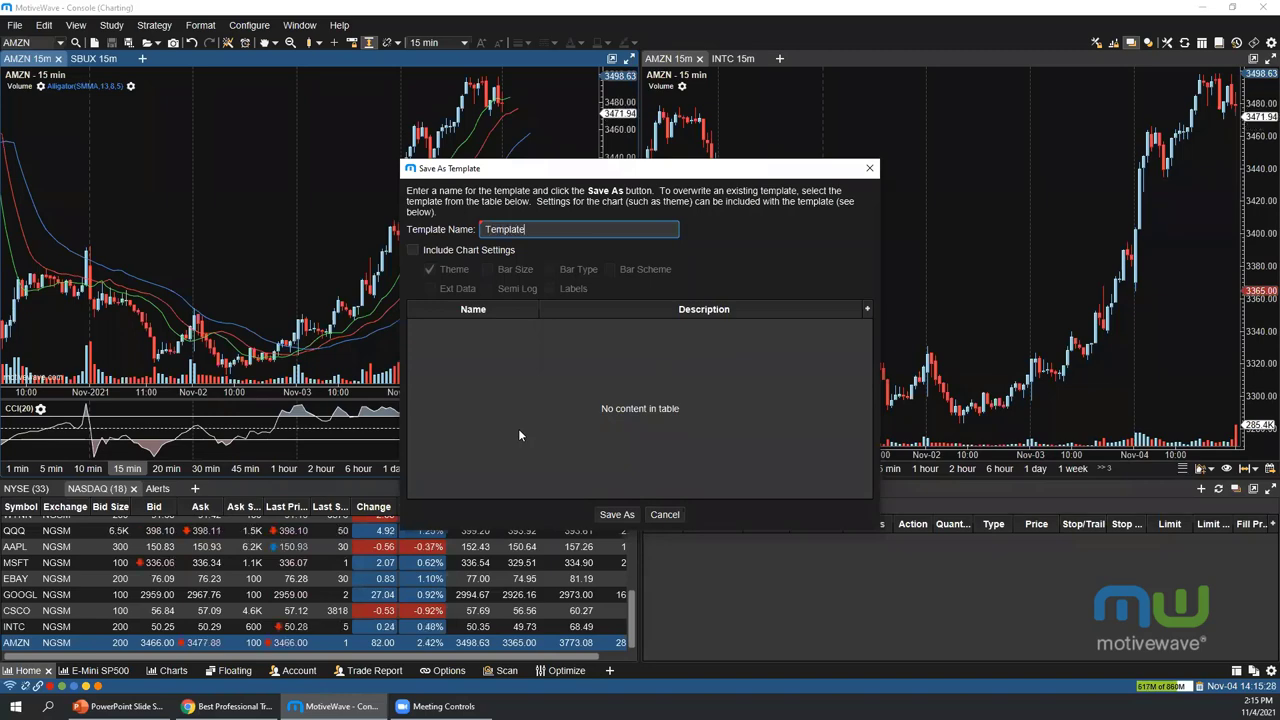
pyautogui.click(608, 515)
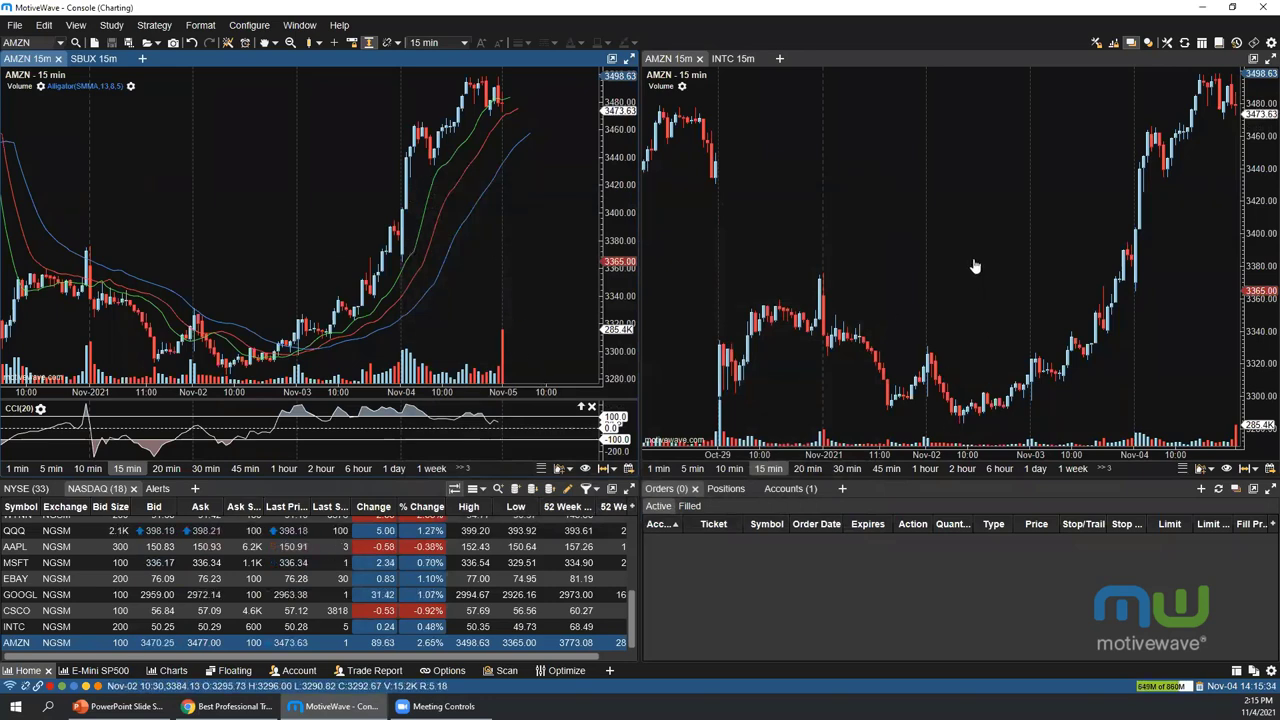
# Apply the saved study template "Template" to the second AMZN chart, replacing its existing studies
pyautogui.click(752, 188)
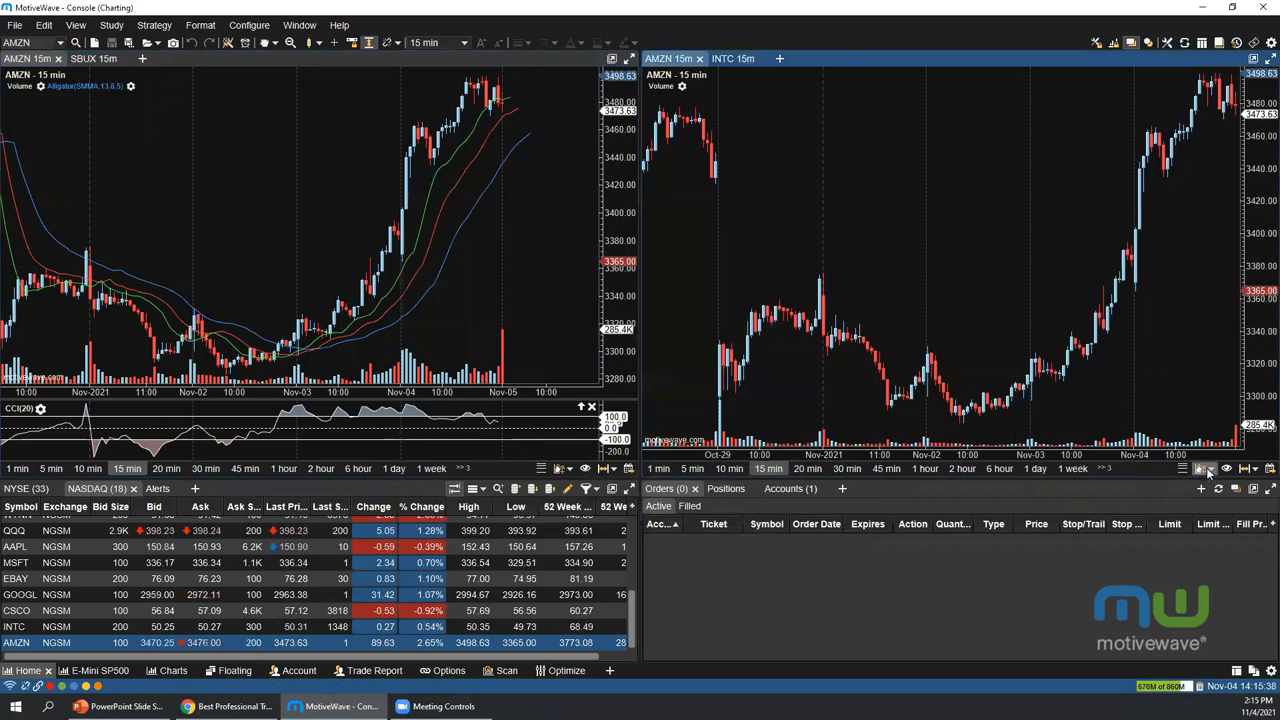
pyautogui.click(1208, 469)
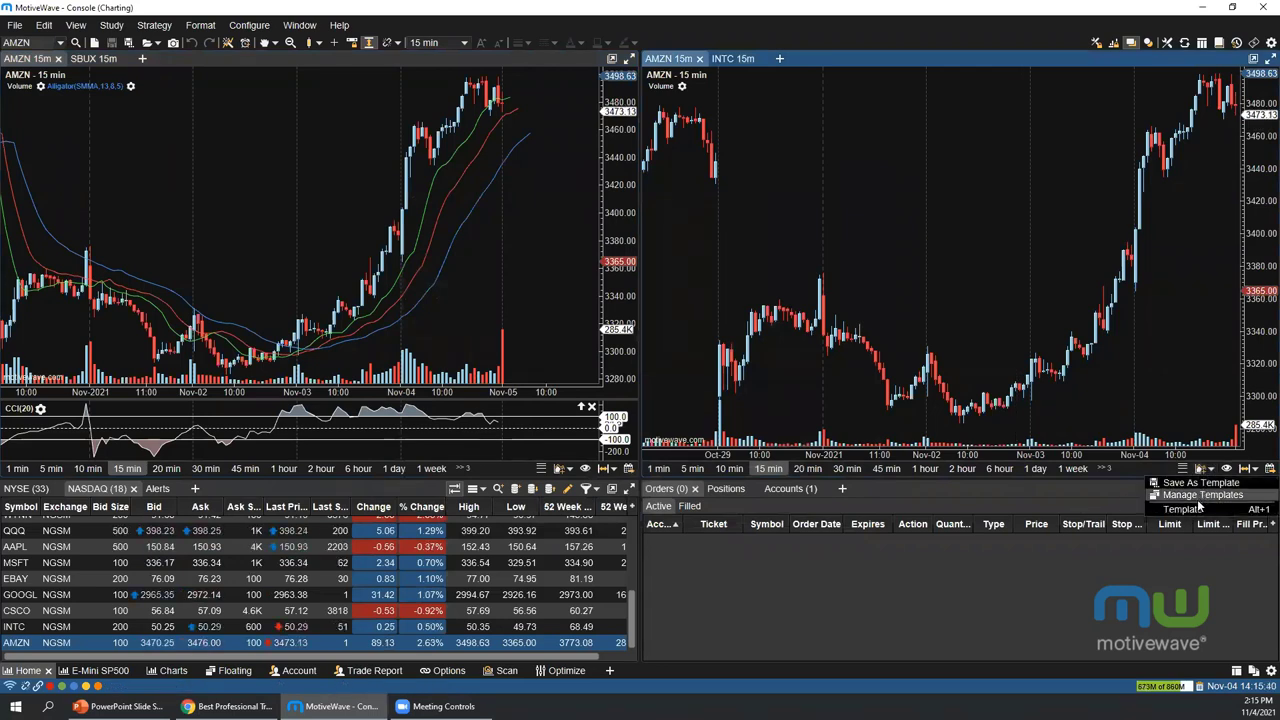
pyautogui.click(1190, 509)
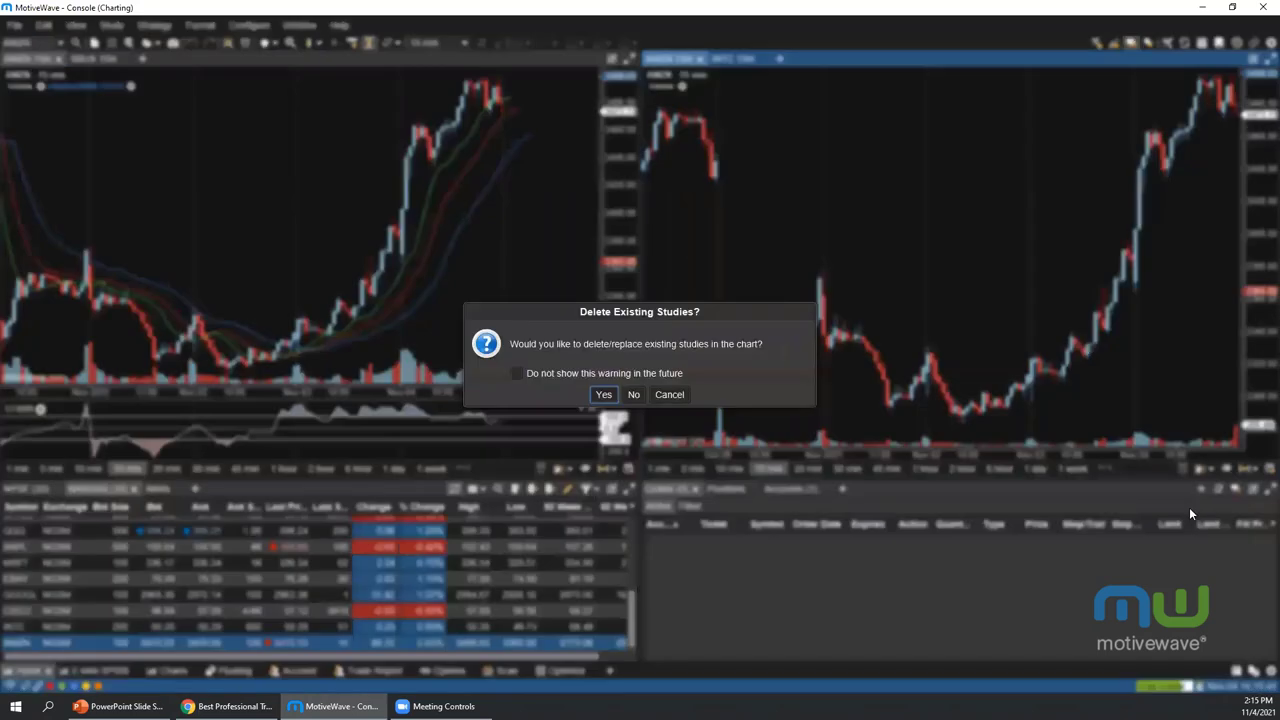
pyautogui.click(604, 395)
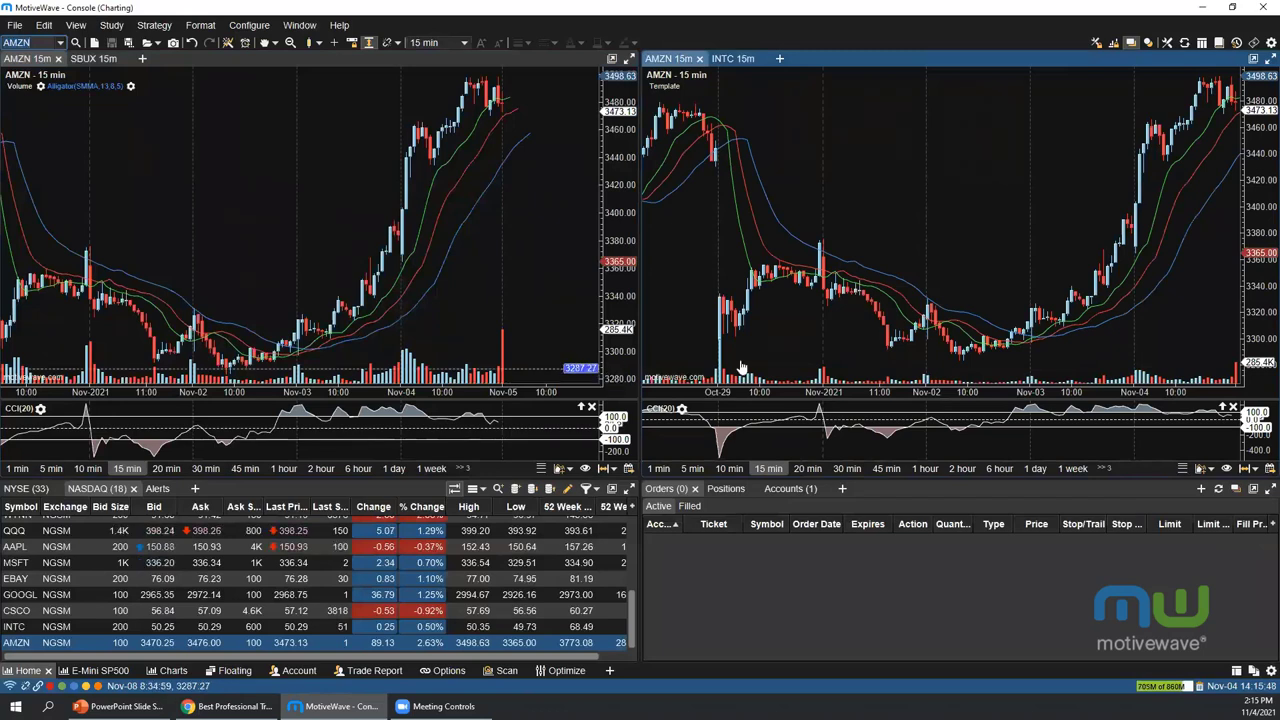
# Delete the applied template's studies from the second AMZN chart
pyautogui.rightClick(668, 91)
pyautogui.moveTo(683, 94)
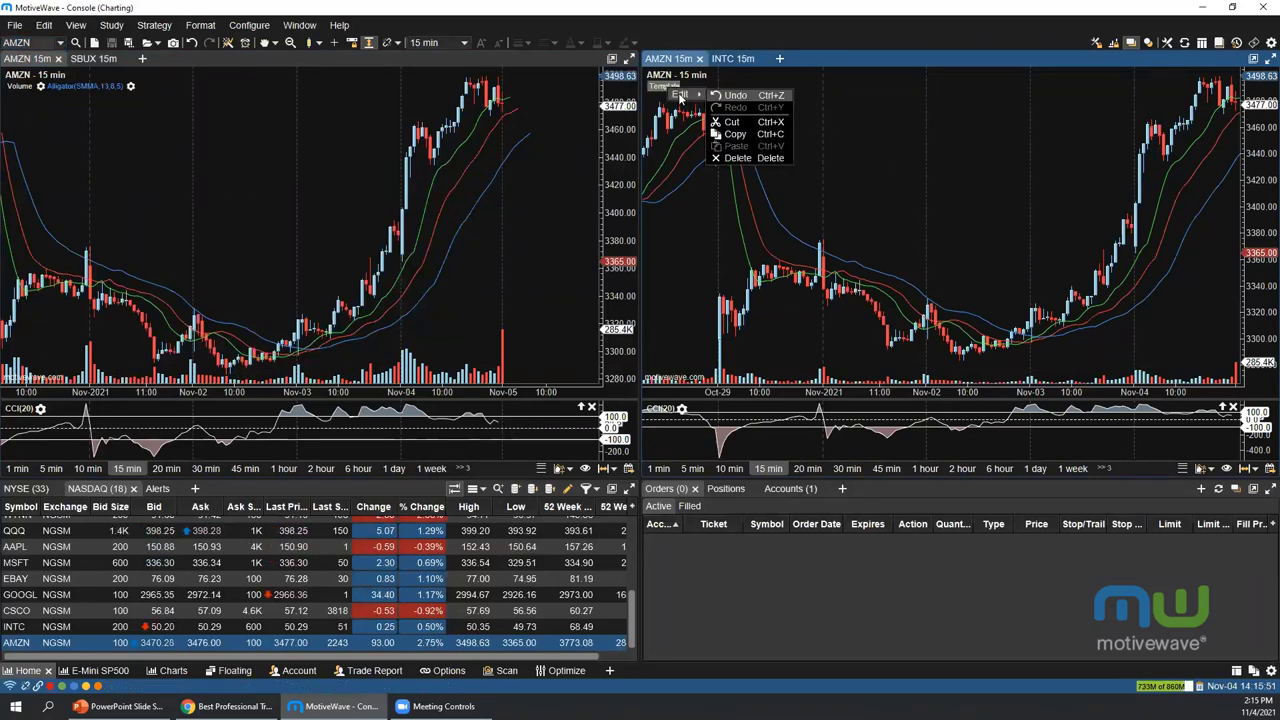
pyautogui.click(740, 159)
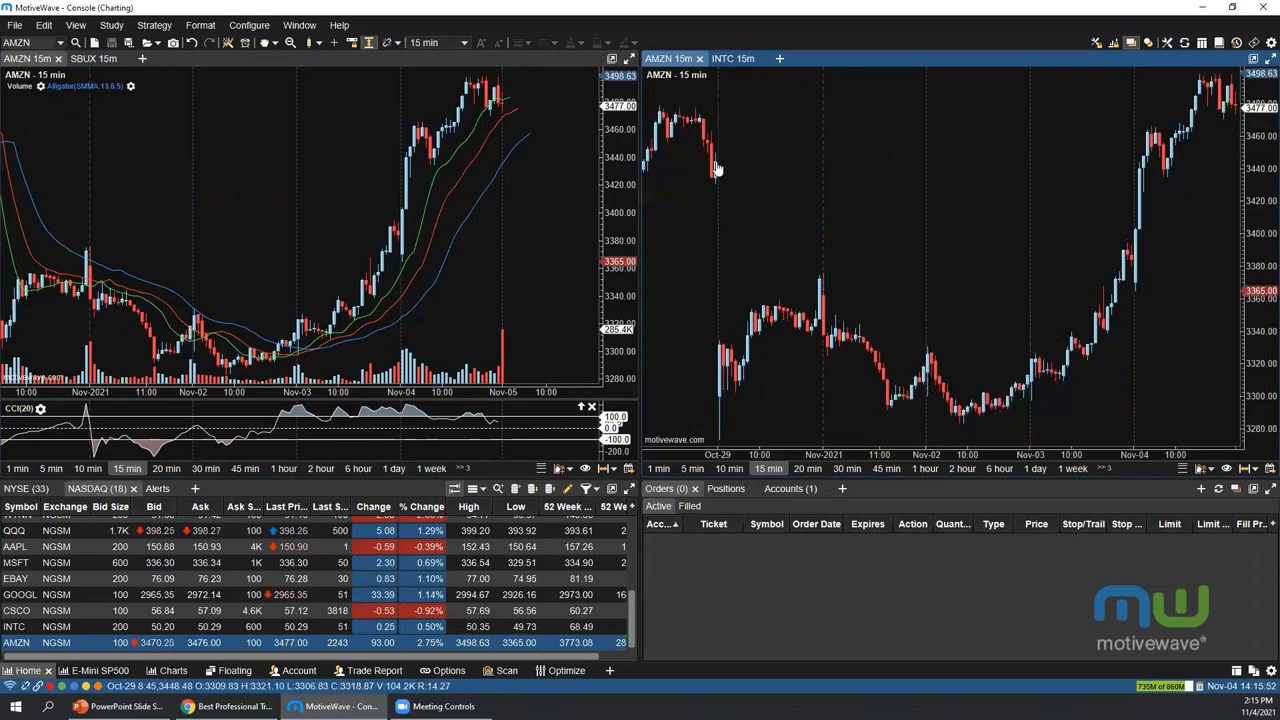
# Delete the Alligator and CCI(20) studies from the first AMZN chart
pyautogui.rightClick(89, 89)
pyautogui.click(150, 141)
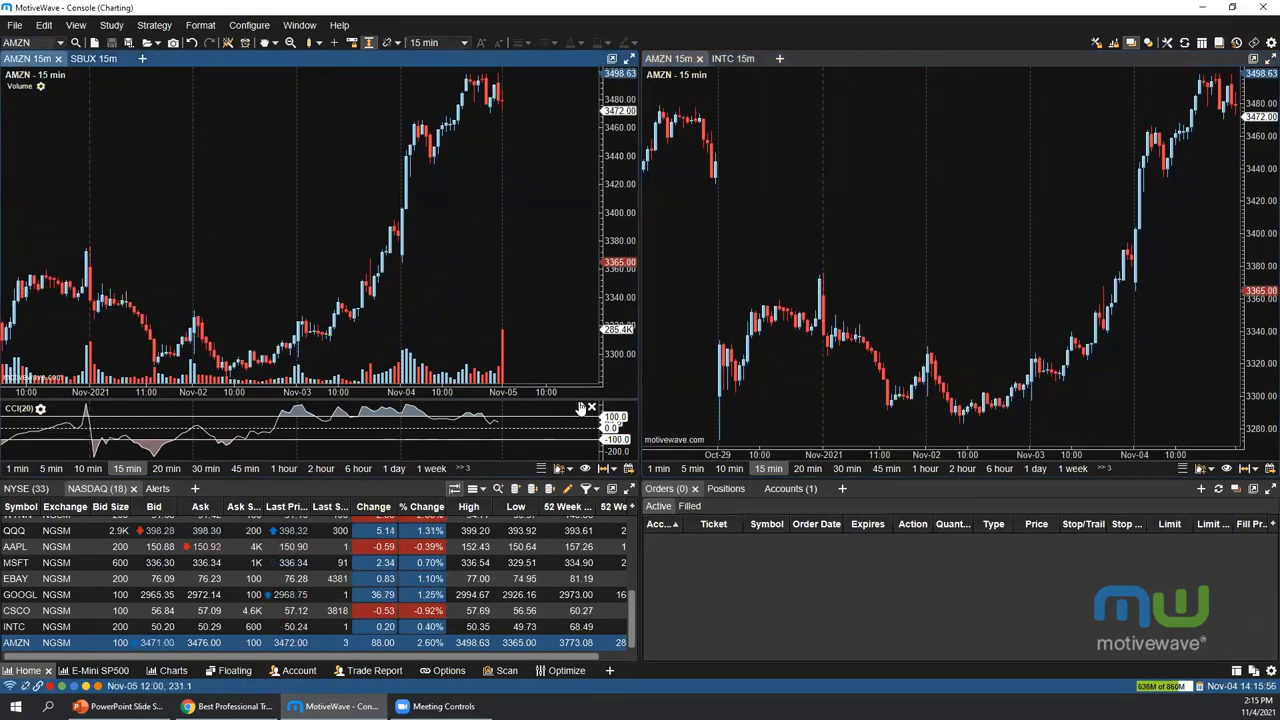
pyautogui.click(591, 408)
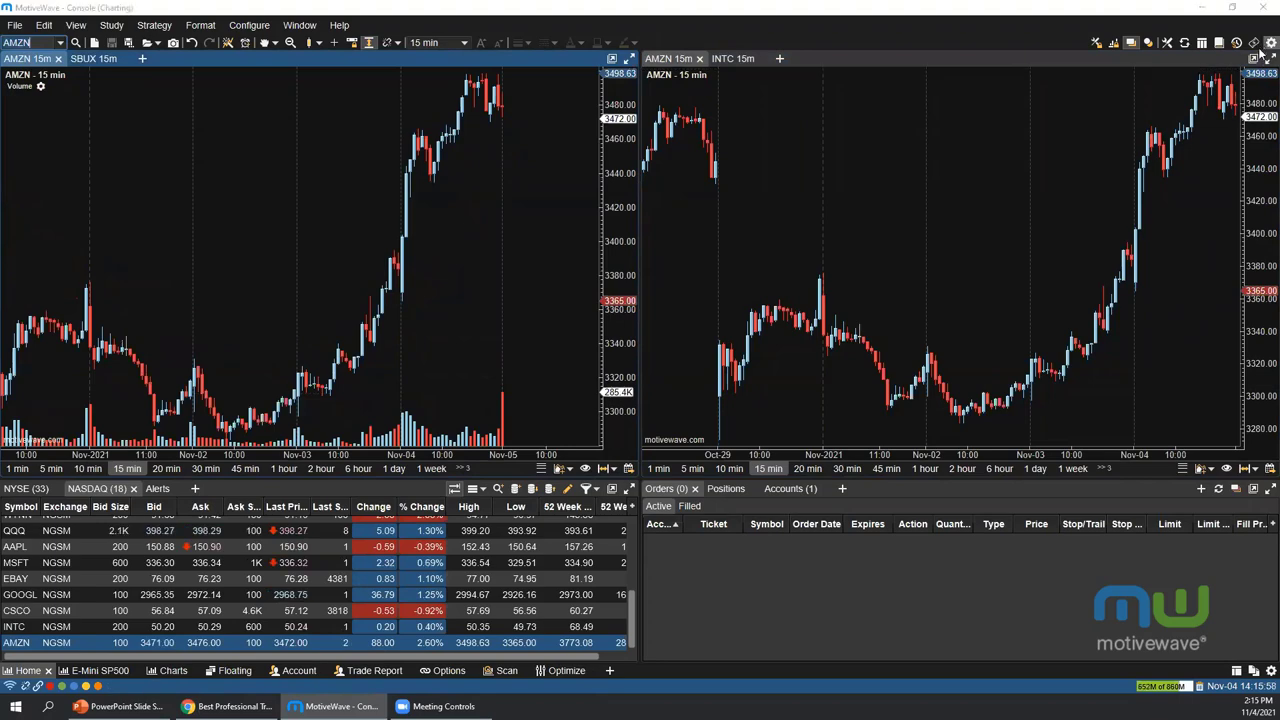
# In the chart template preferences, enable the default template option with "Template" as the default
pyautogui.click(1270, 43)
pyautogui.click(481, 146)
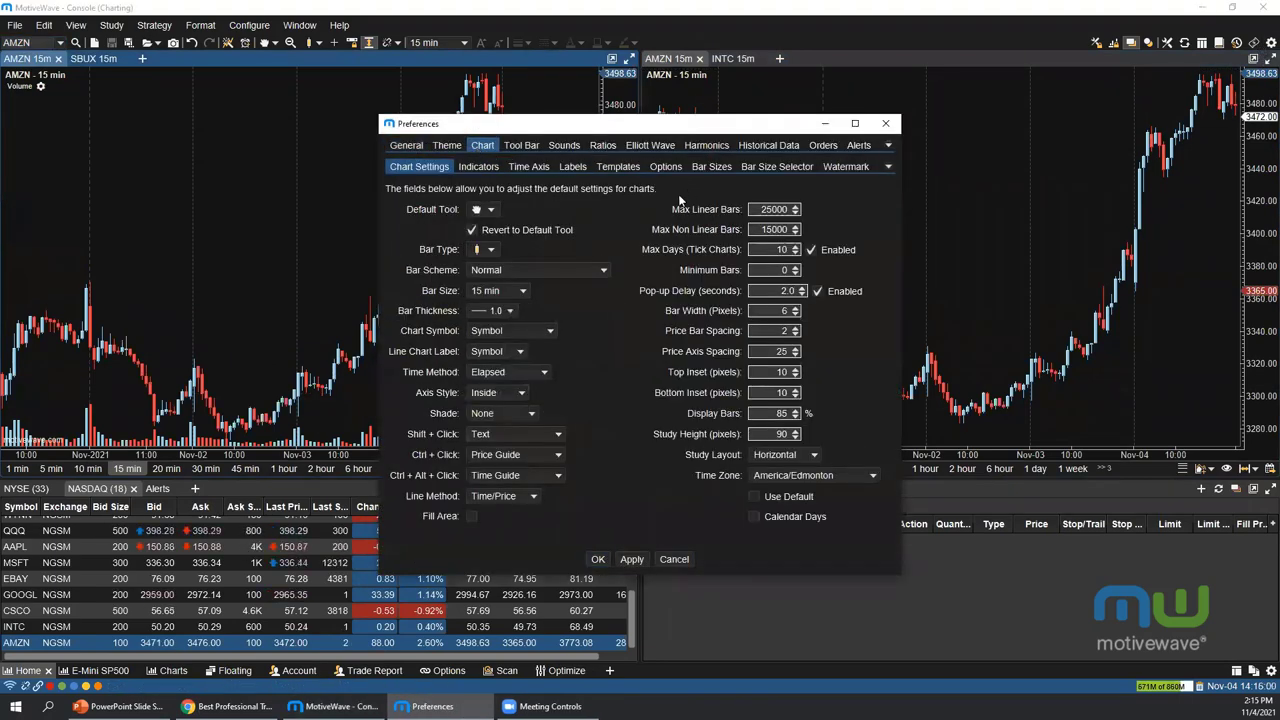
pyautogui.click(620, 168)
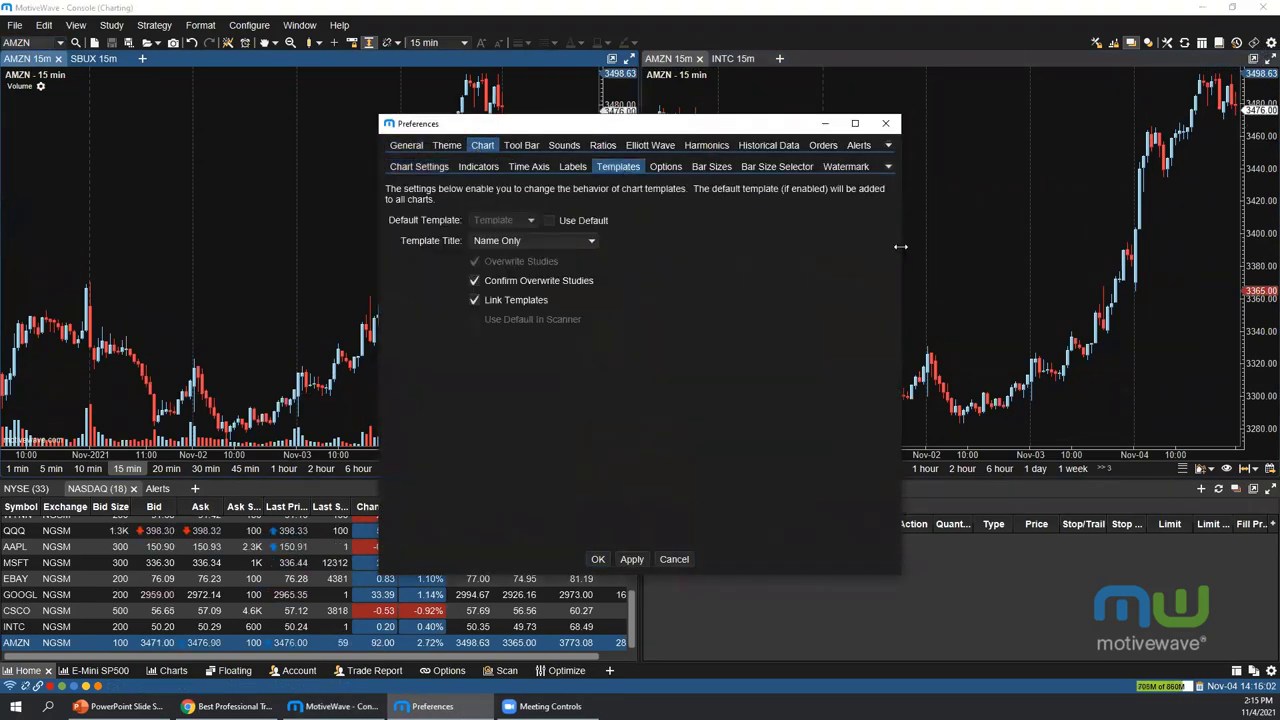
pyautogui.moveTo(900, 246); pyautogui.dragTo(1073, 246)
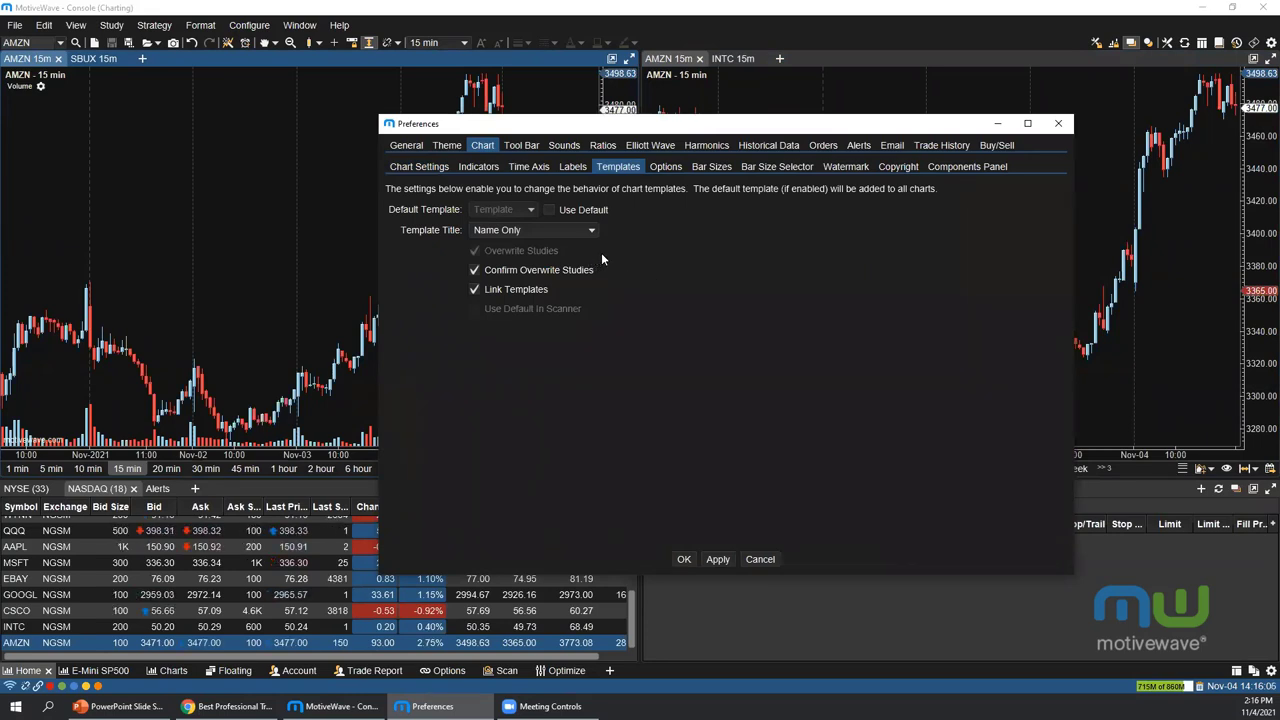
pyautogui.click(548, 209)
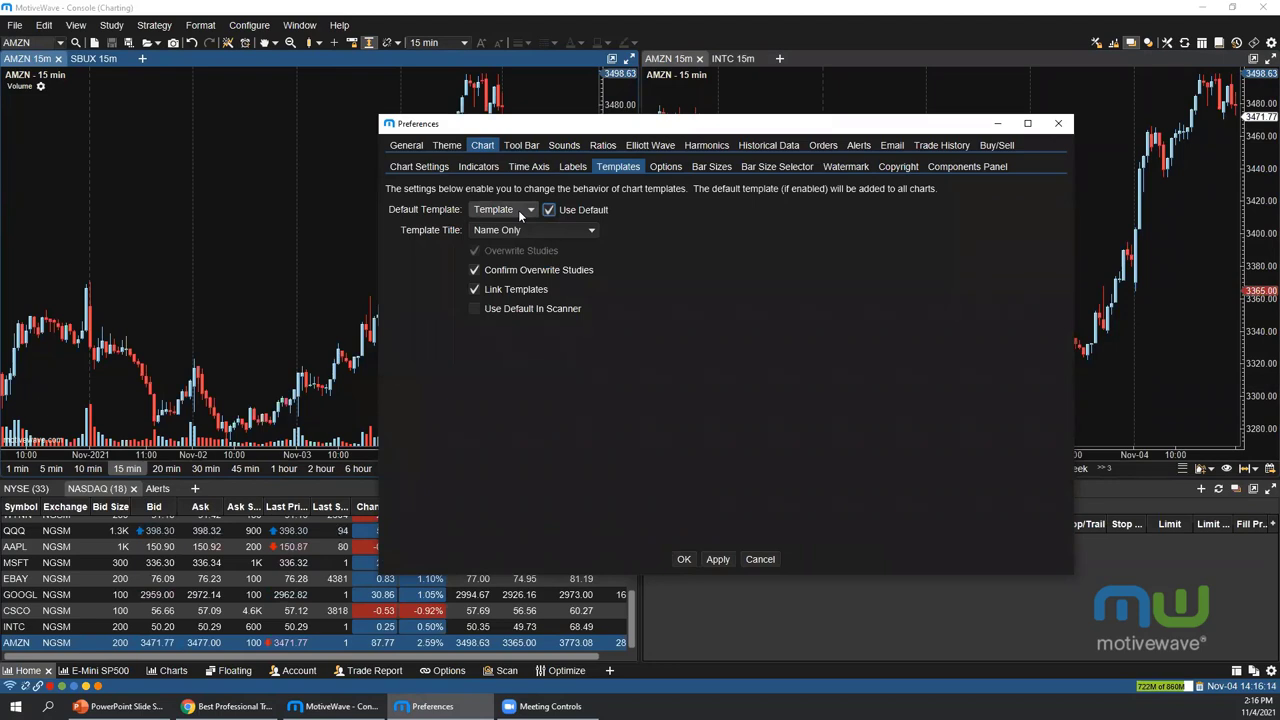
pyautogui.click(518, 210)
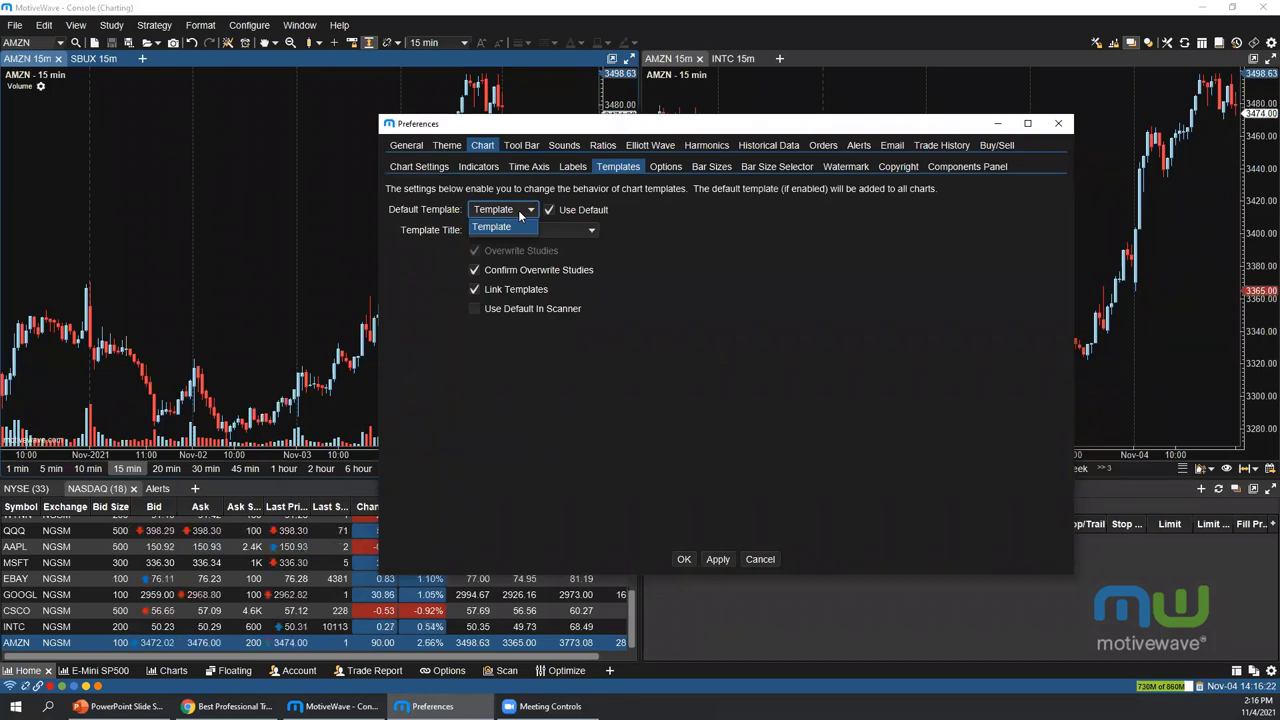
pyautogui.click(670, 323)
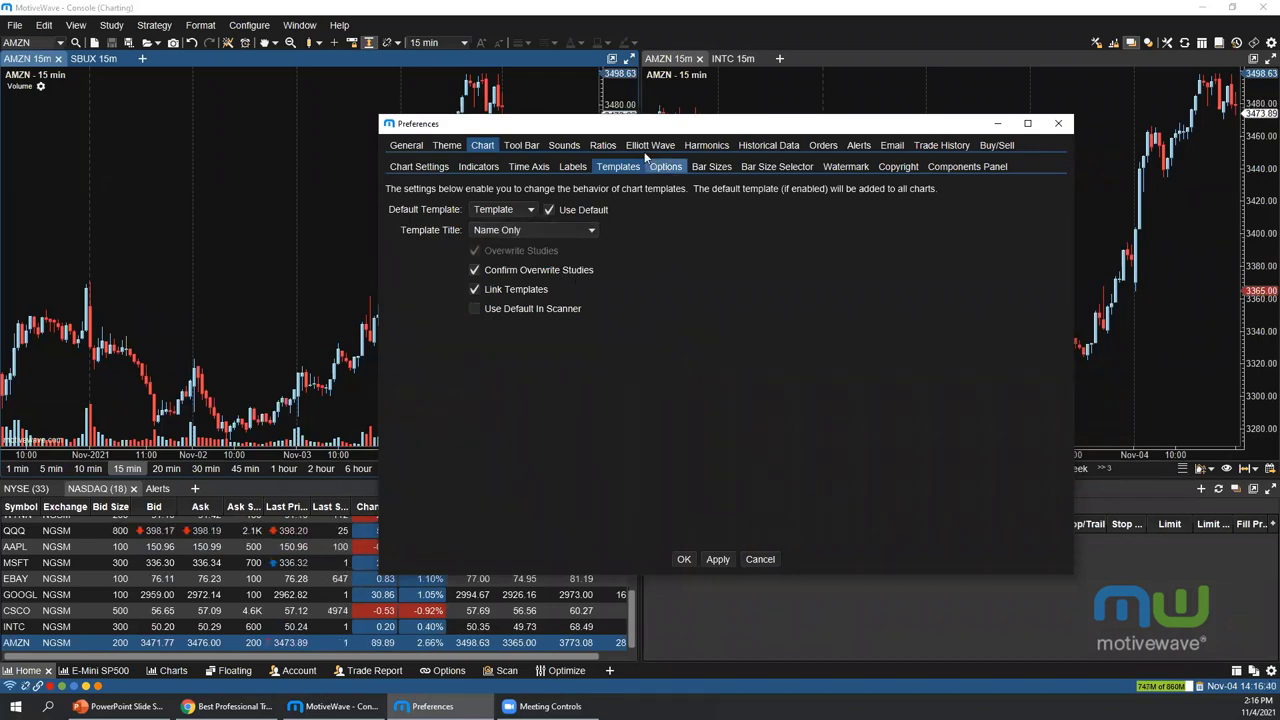
# Review the default chart display options in the preferences and close them without saving
pyautogui.moveTo(628, 130); pyautogui.dragTo(440, 98)
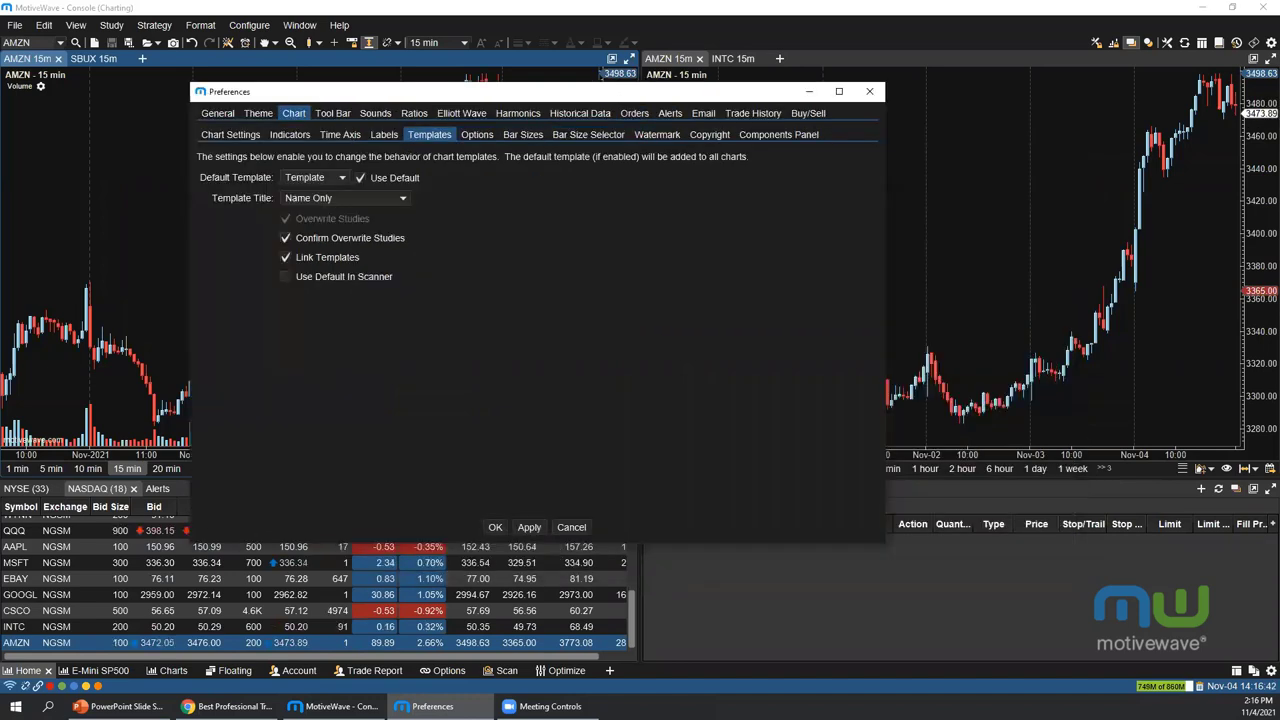
pyautogui.click(475, 136)
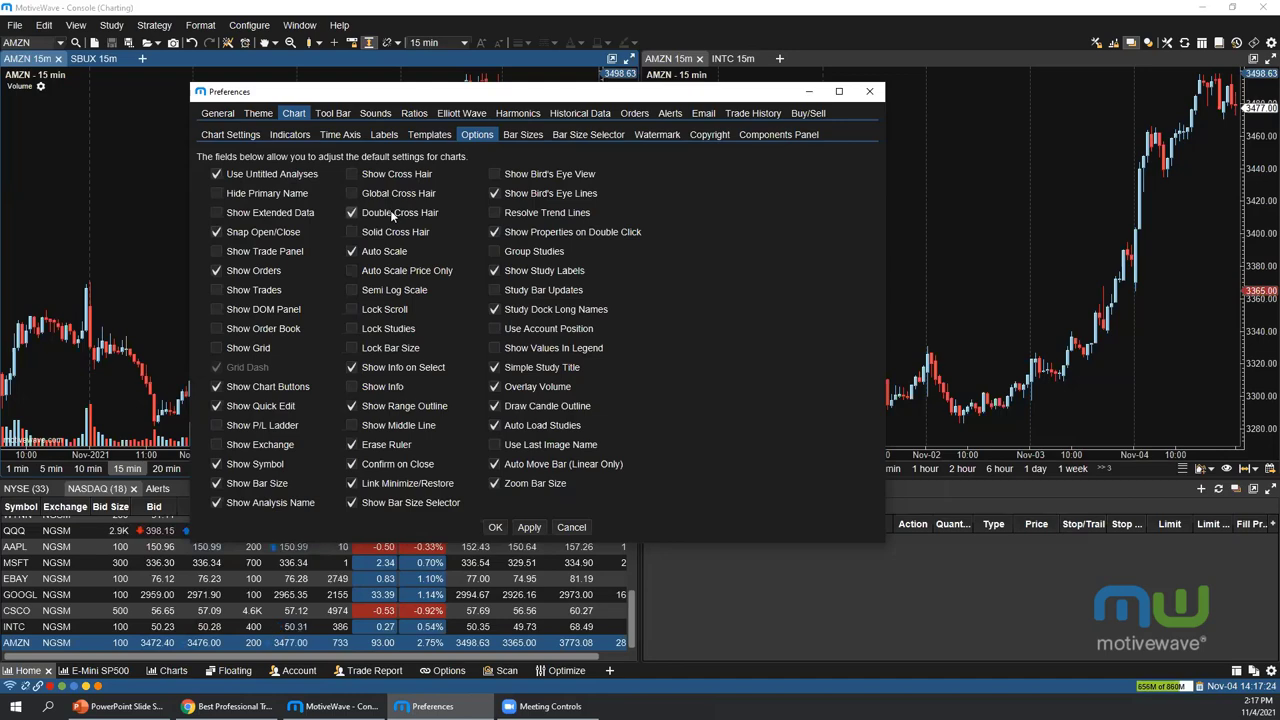
pyautogui.click(869, 93)
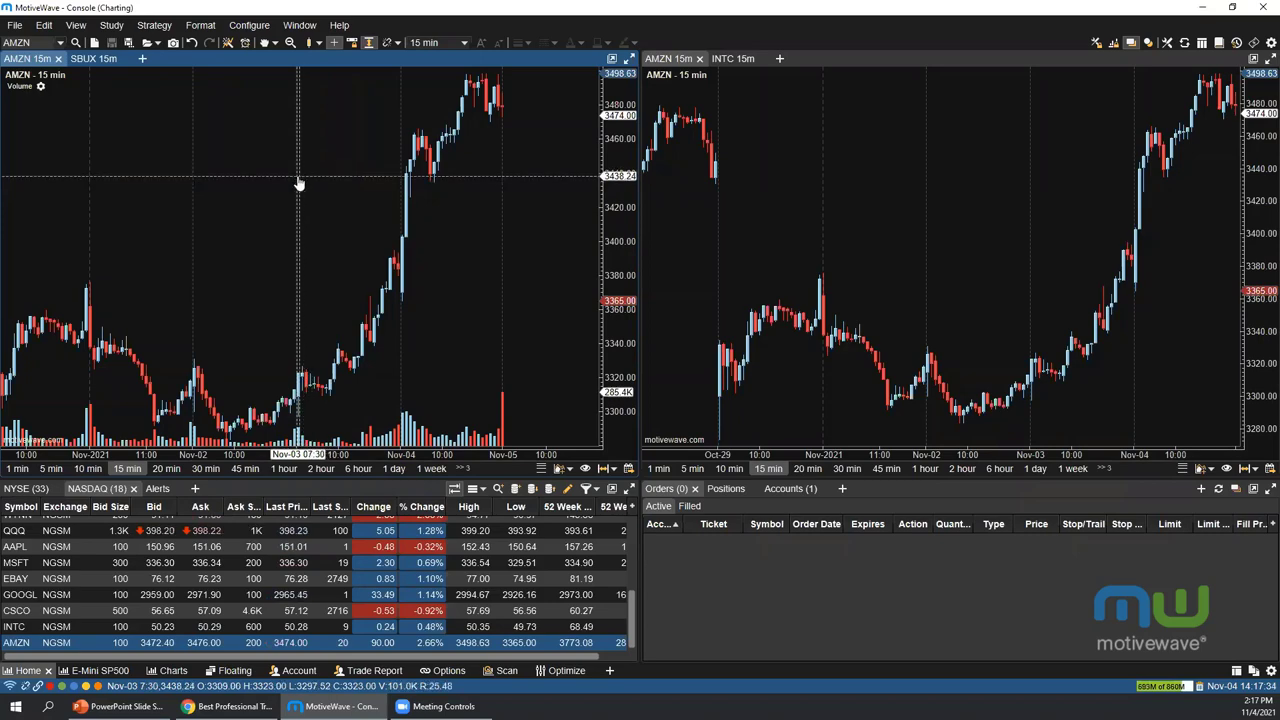
# Disable the Erase Ruler option in the default chart options and save the preferences
pyautogui.click(1255, 44)
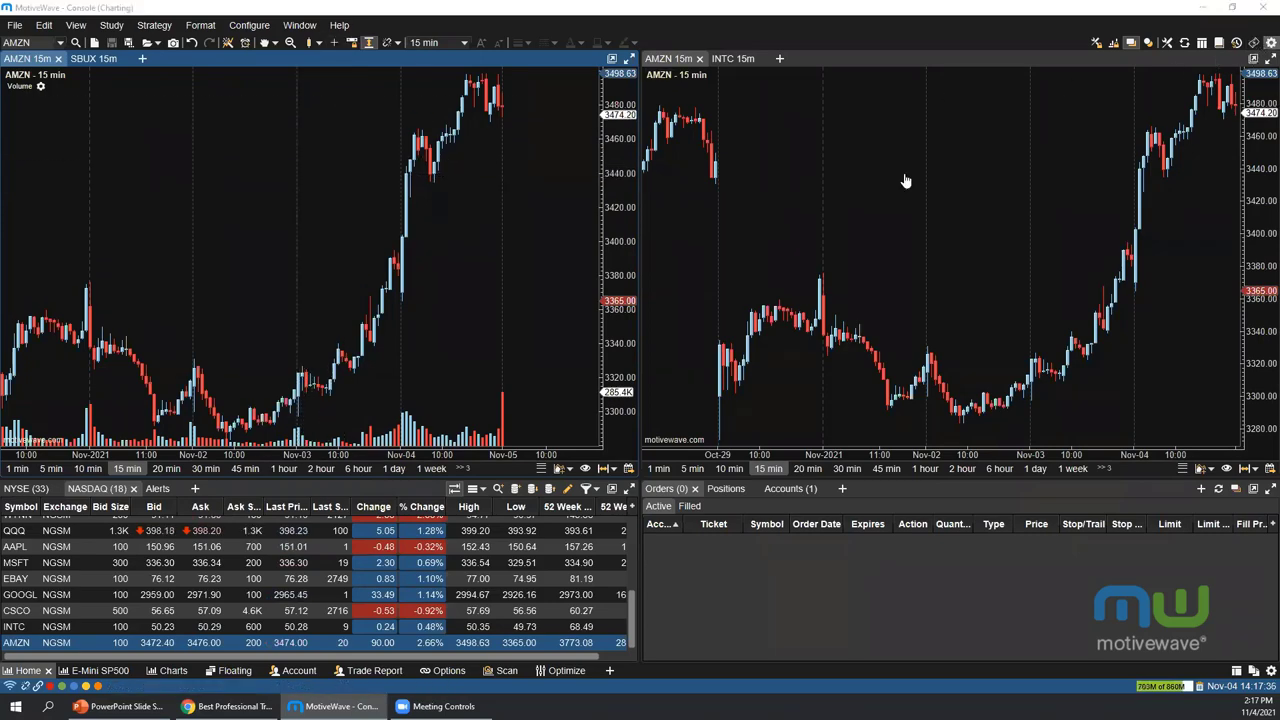
pyautogui.click(482, 145)
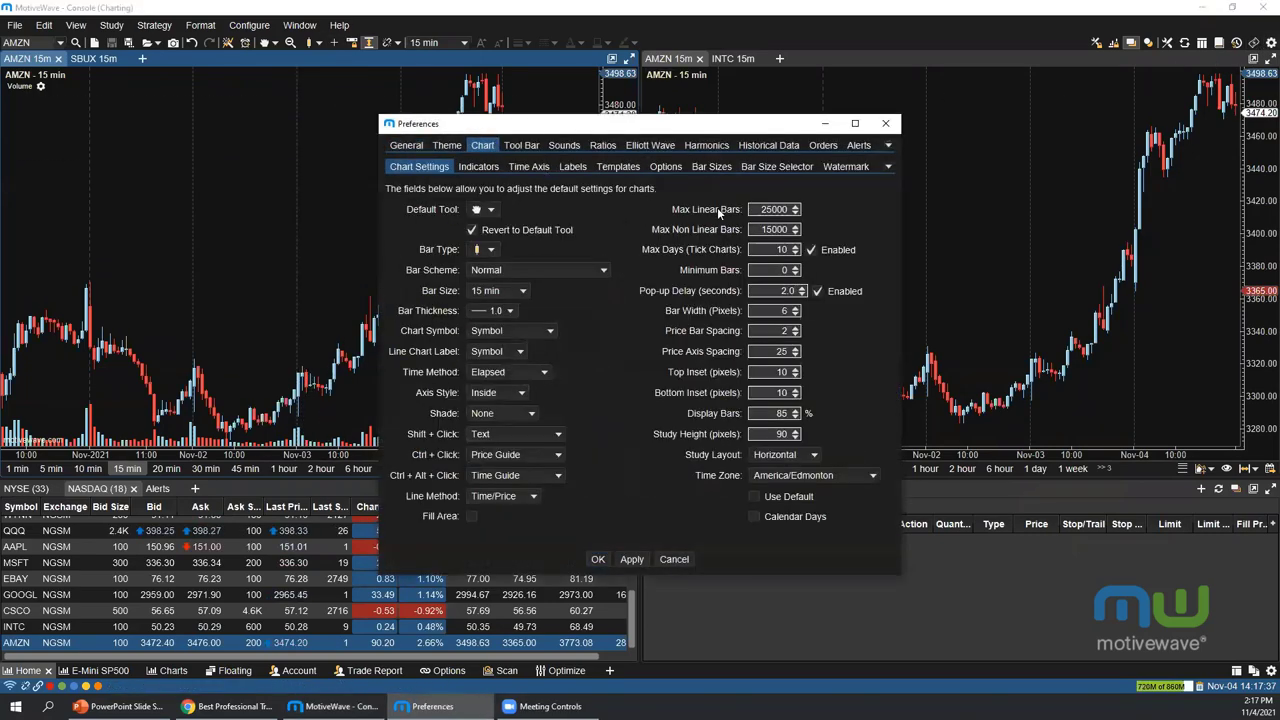
pyautogui.click(665, 168)
pyautogui.moveTo(901, 218); pyautogui.dragTo(1080, 218)
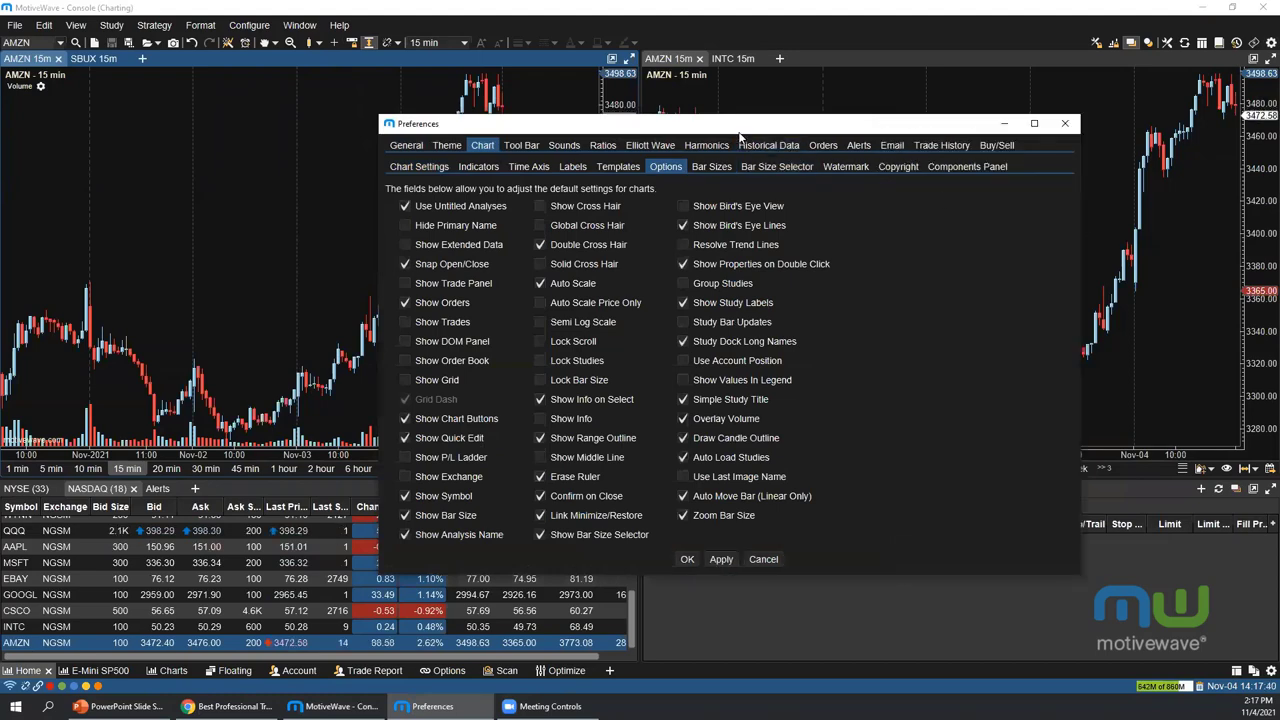
pyautogui.moveTo(718, 128); pyautogui.dragTo(570, 108)
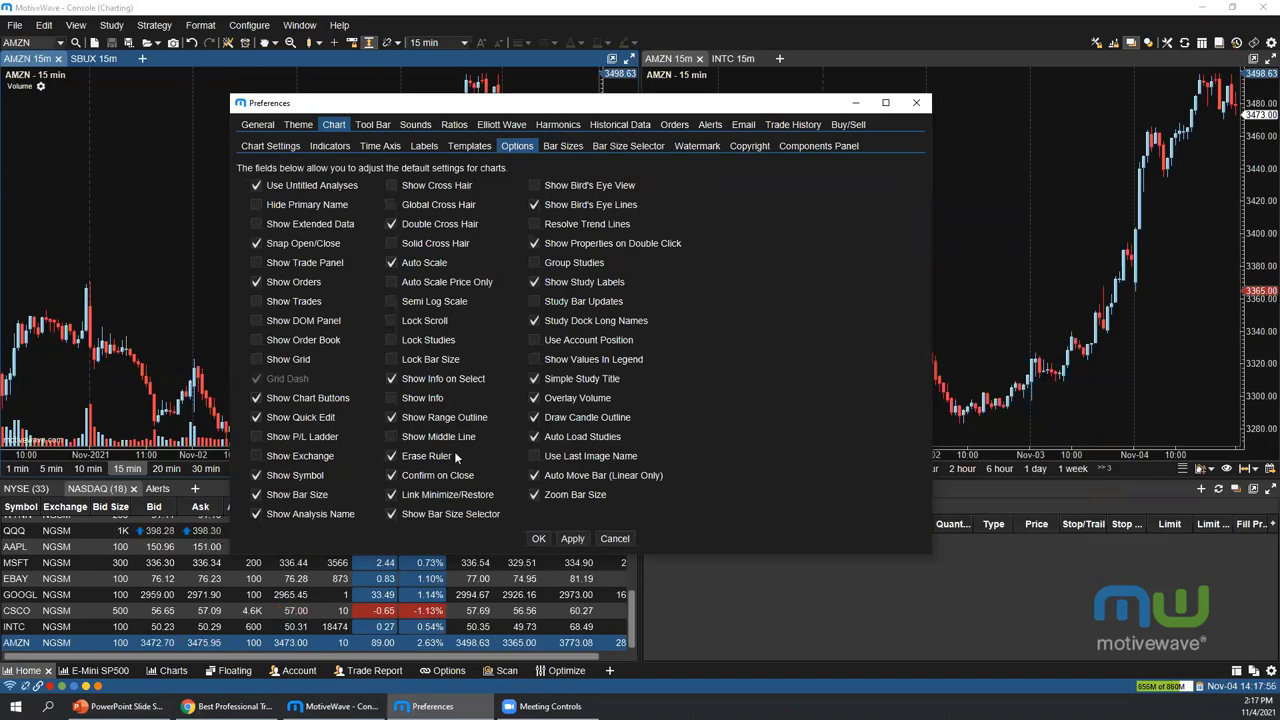
pyautogui.click(438, 456)
pyautogui.click(538, 540)
# Draw a ruler on the first AMZN chart from about 3330.93 at Nov-02 to about 3465.99 after Nov-04, and delete it
pyautogui.click(269, 43)
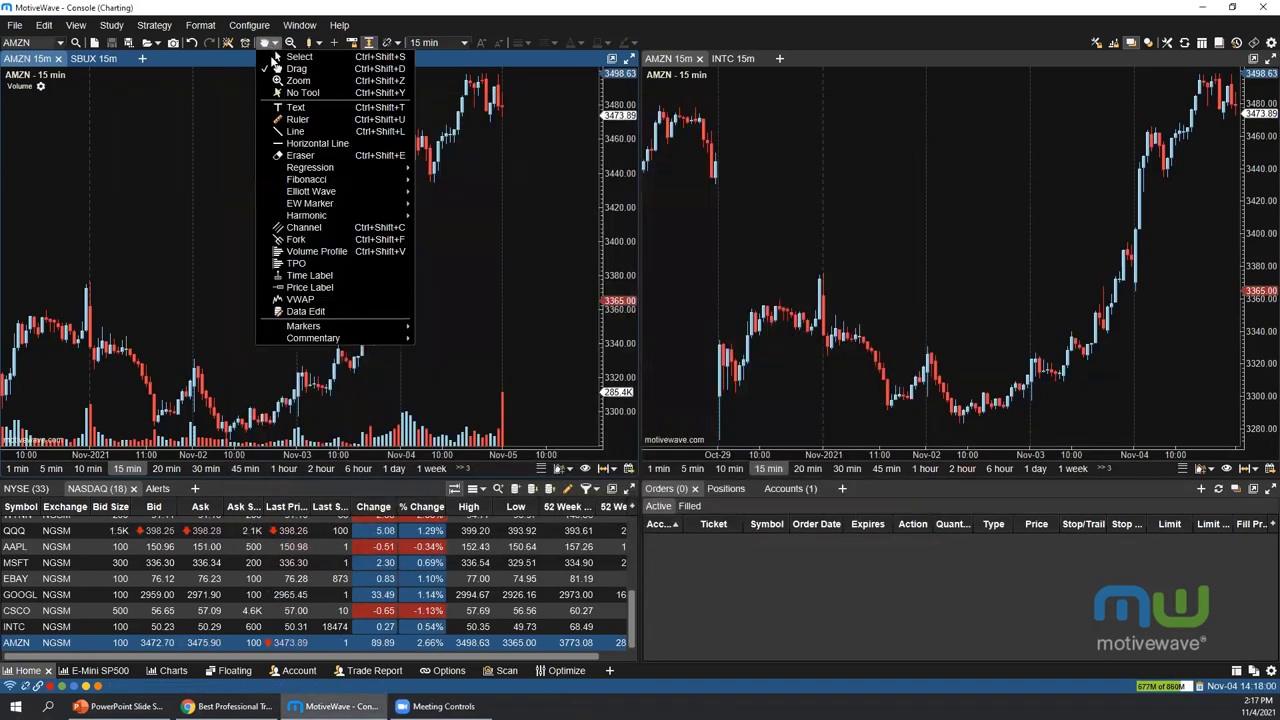
pyautogui.click(296, 122)
pyautogui.click(196, 360)
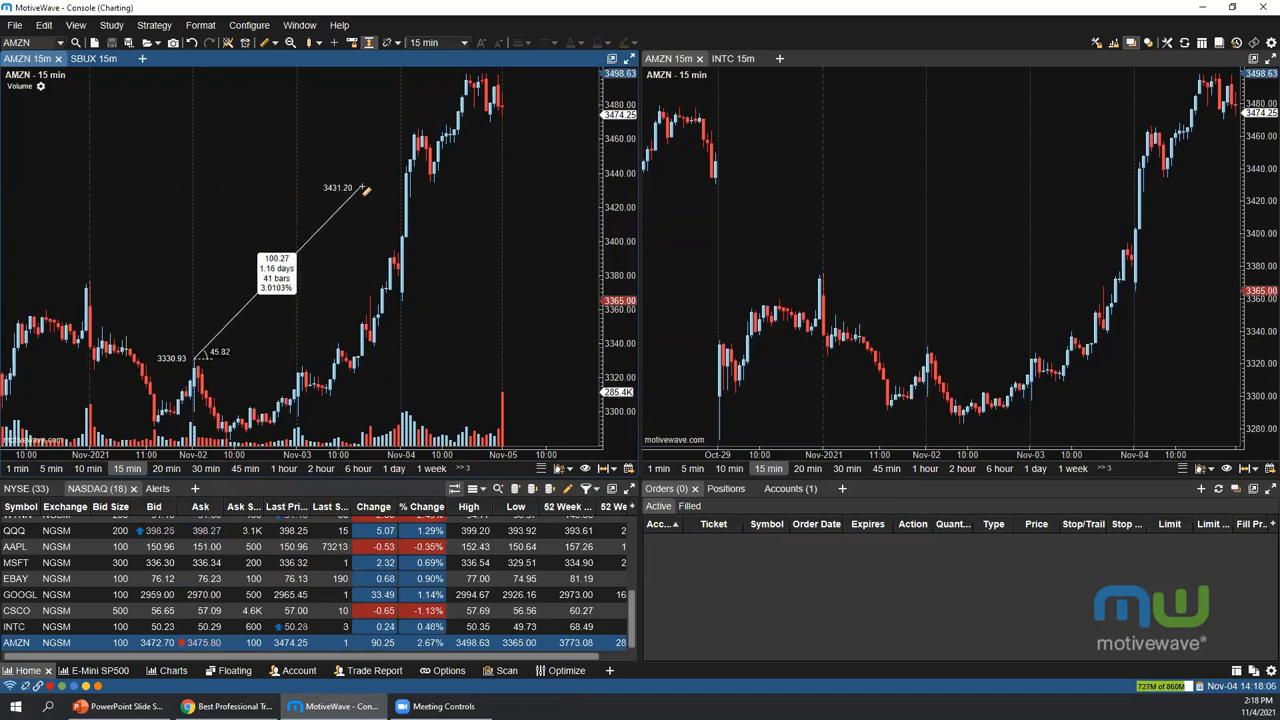
pyautogui.click(415, 129)
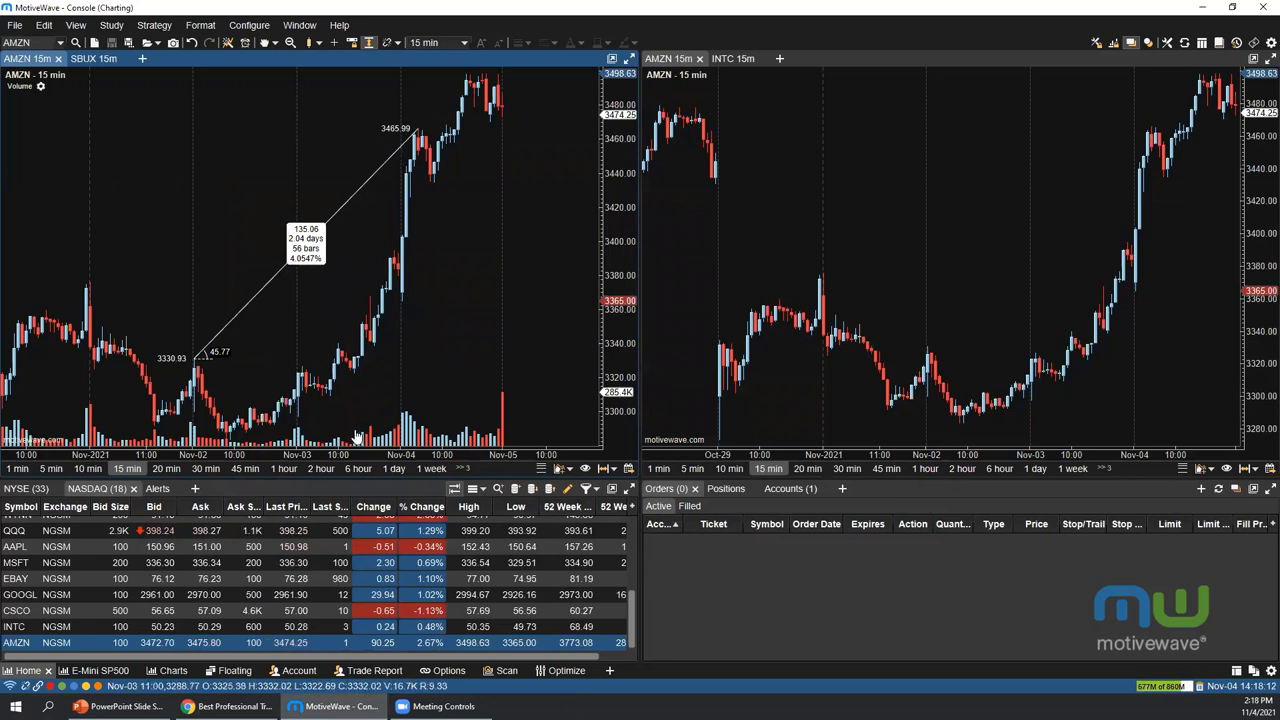
pyautogui.click(306, 248)
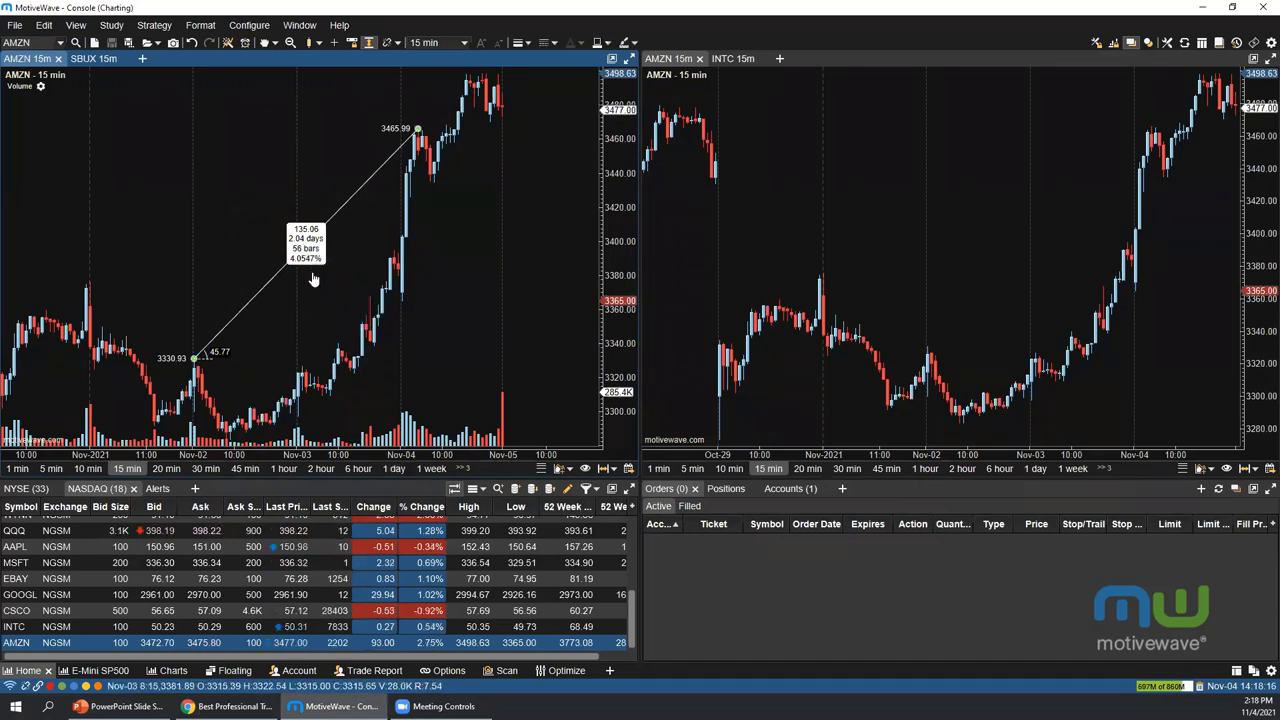
pyautogui.press('Delete')
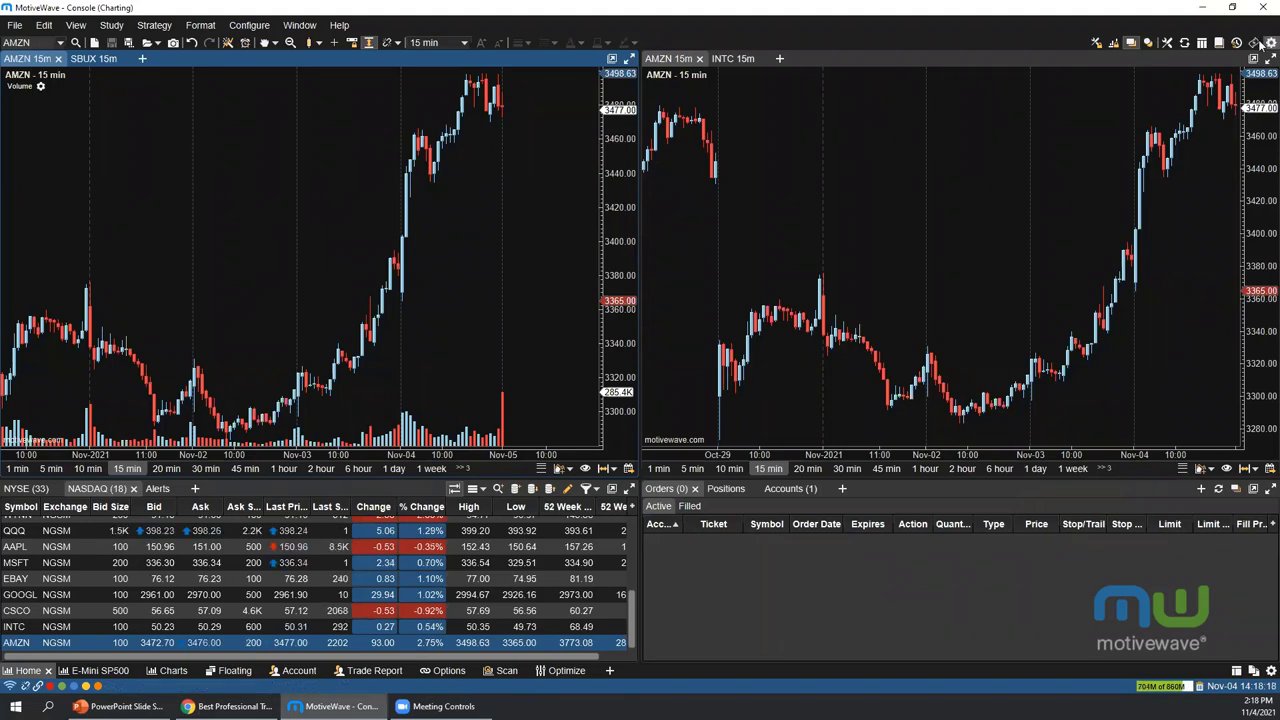
# Review the chart preferences for options, bar sizes, bar size selector, watermark, copyright and components panel stencils, and close the preferences
pyautogui.hotkey('ctrl', 'p')
pyautogui.click(482, 145)
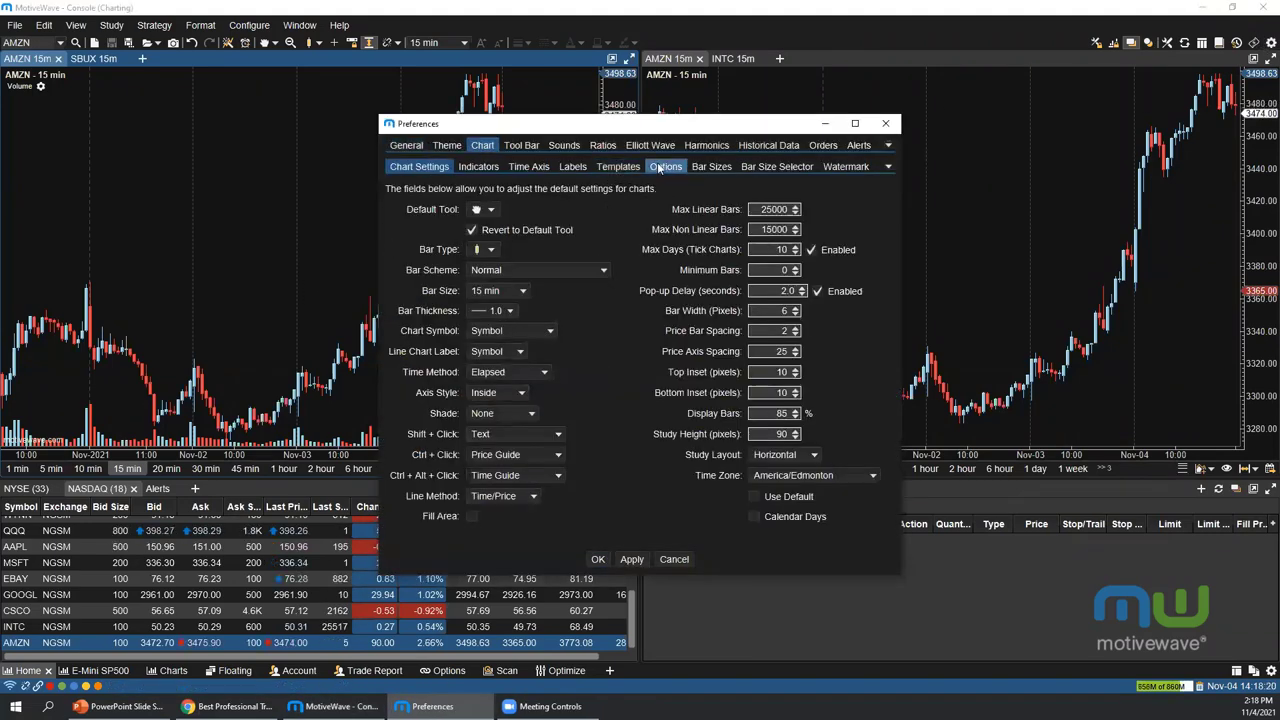
pyautogui.click(665, 166)
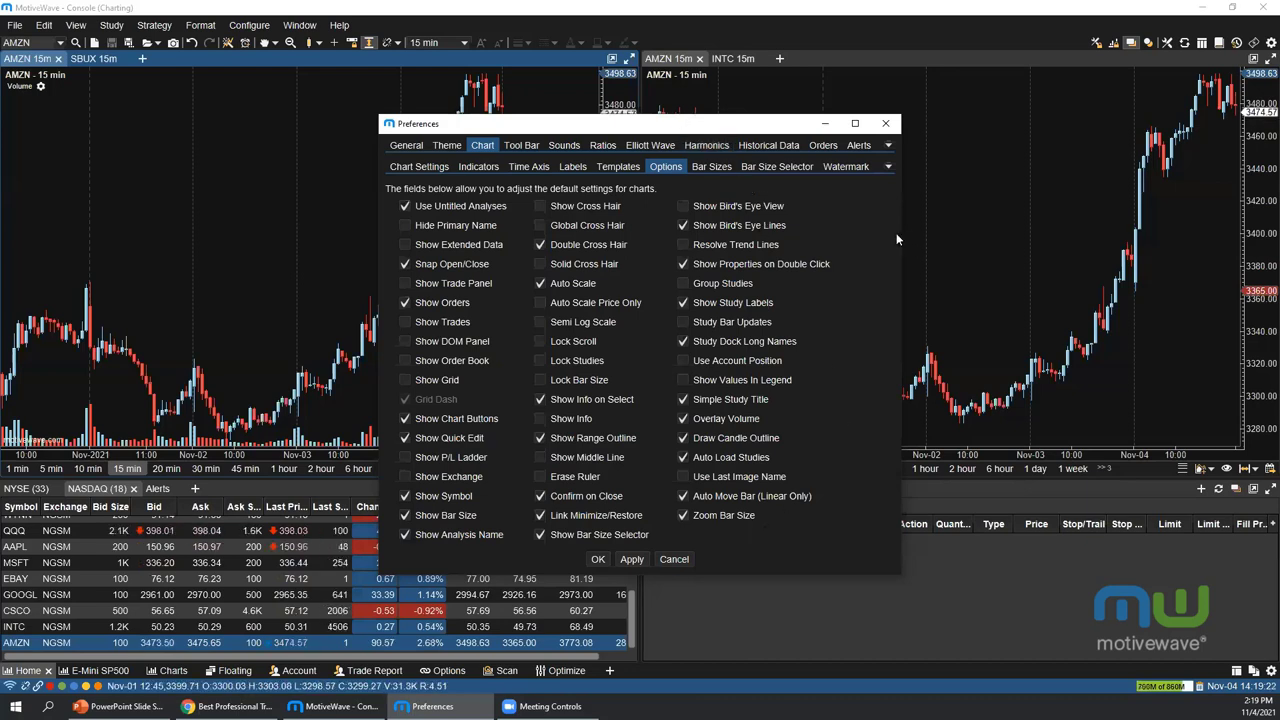
pyautogui.moveTo(902, 233); pyautogui.dragTo(1045, 233)
pyautogui.click(712, 167)
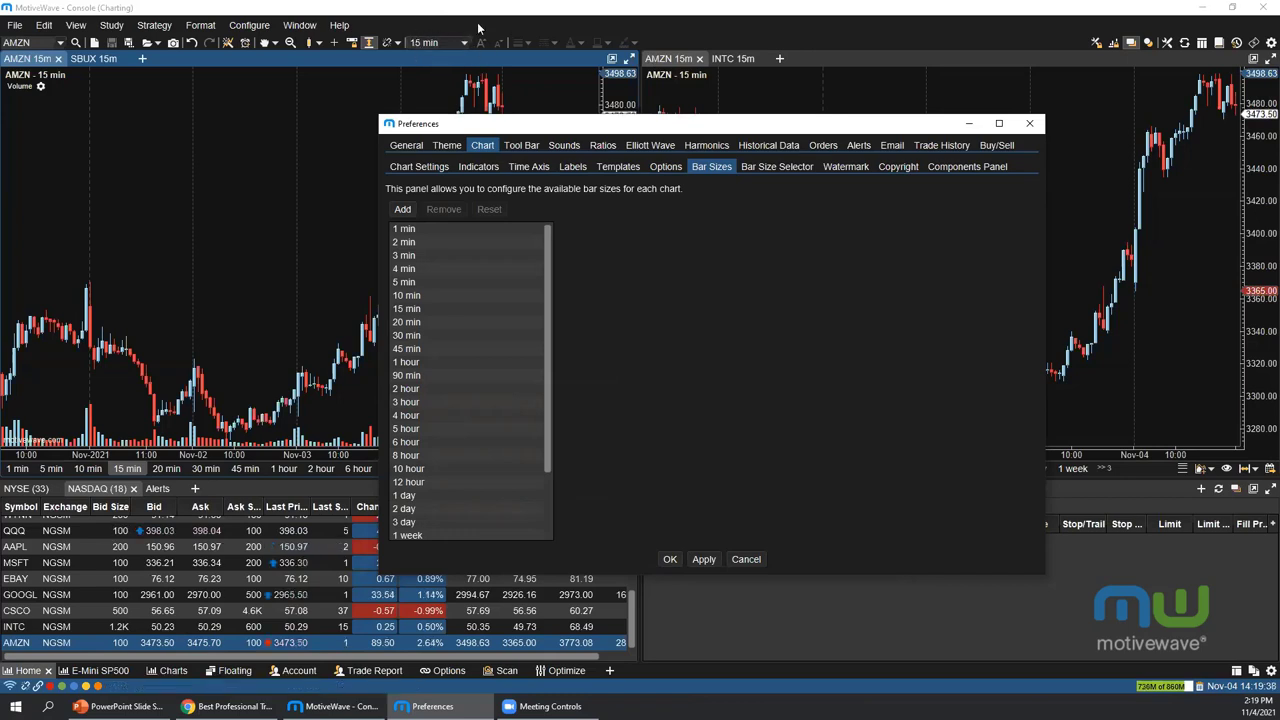
pyautogui.click(770, 168)
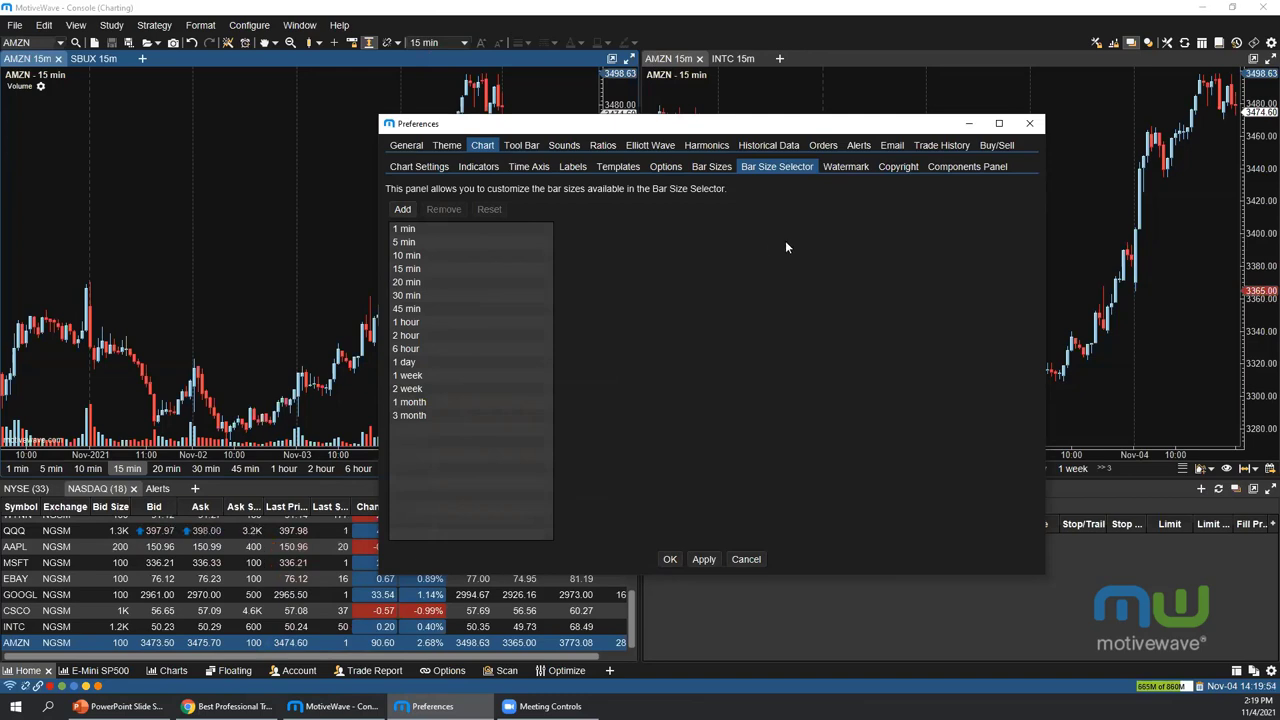
pyautogui.click(848, 168)
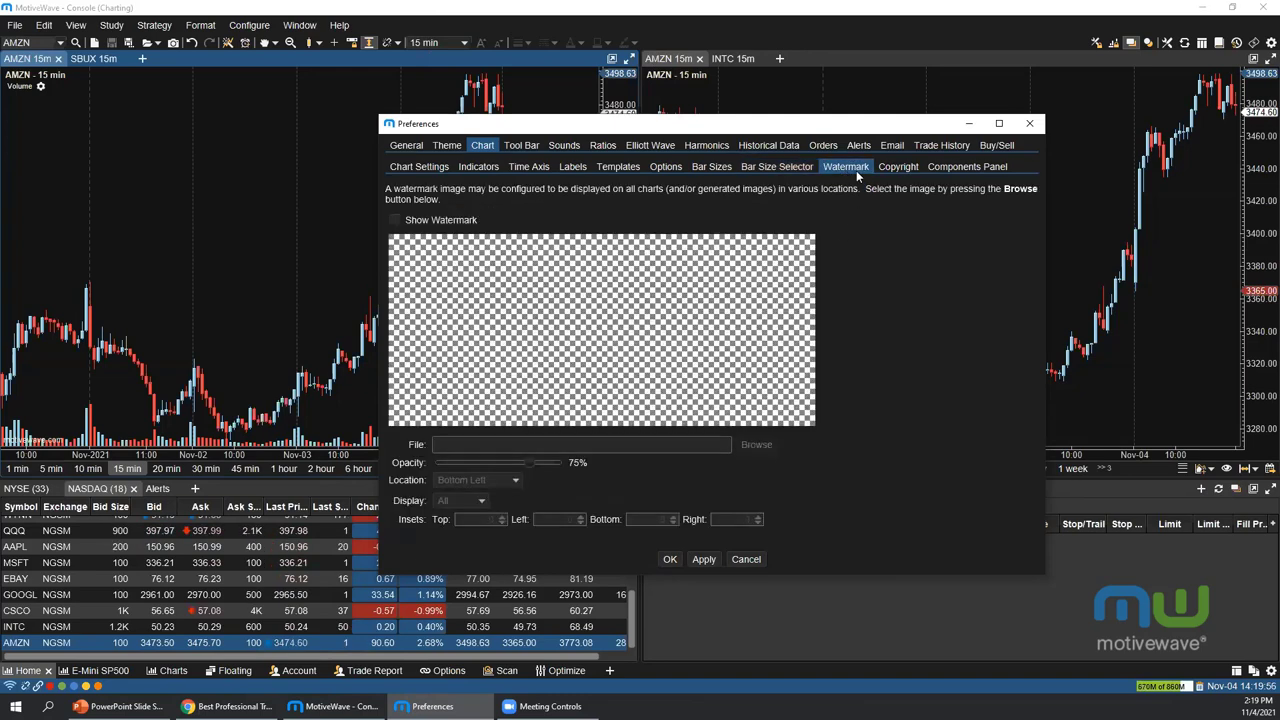
pyautogui.click(897, 167)
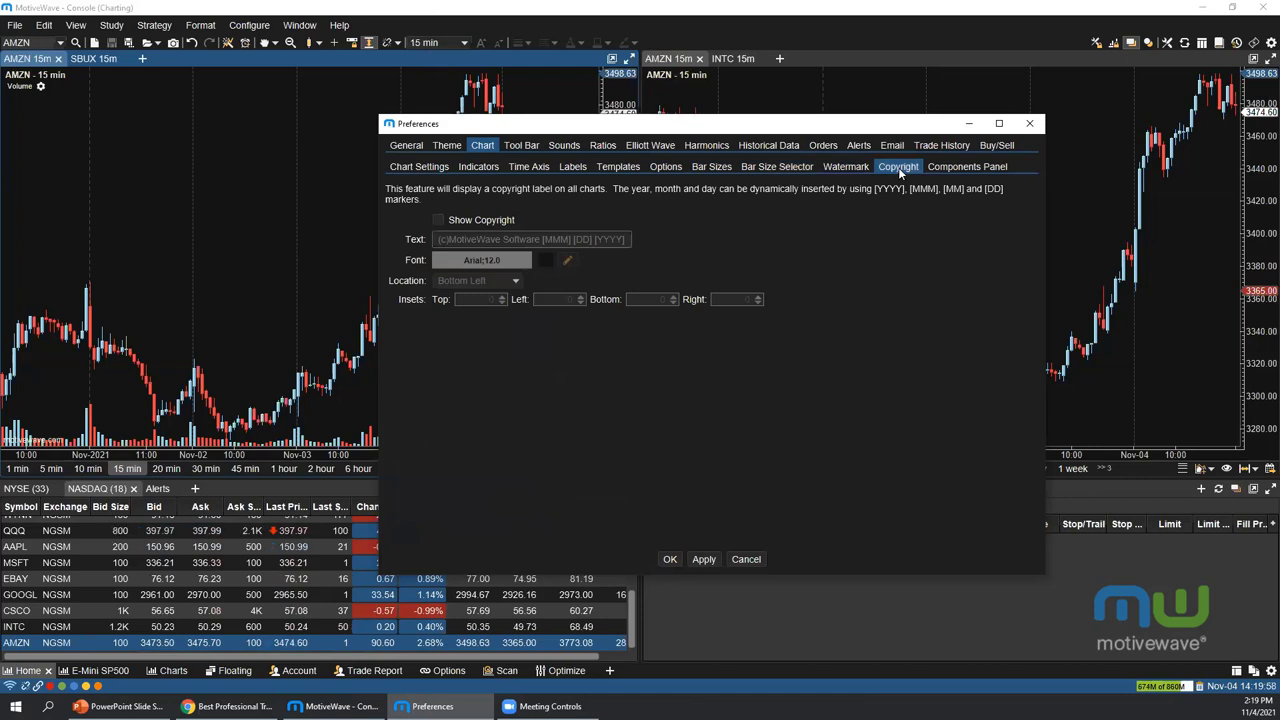
pyautogui.click(957, 170)
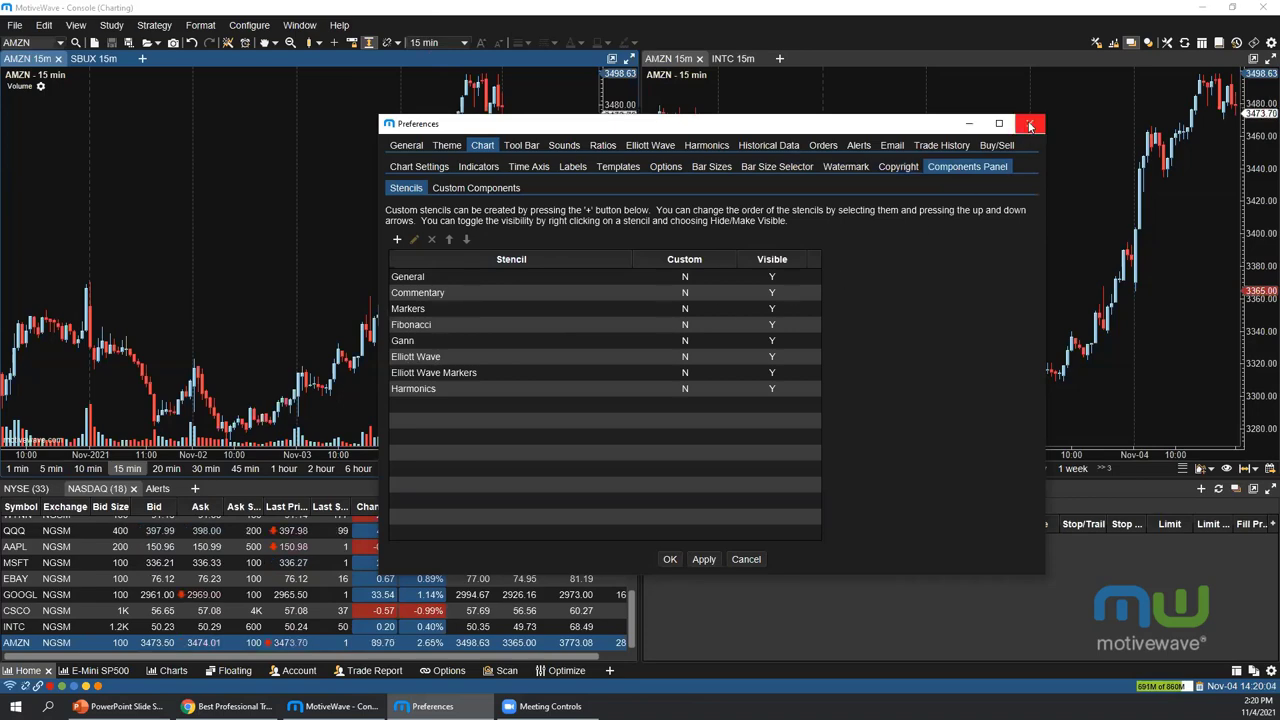
pyautogui.click(1029, 123)
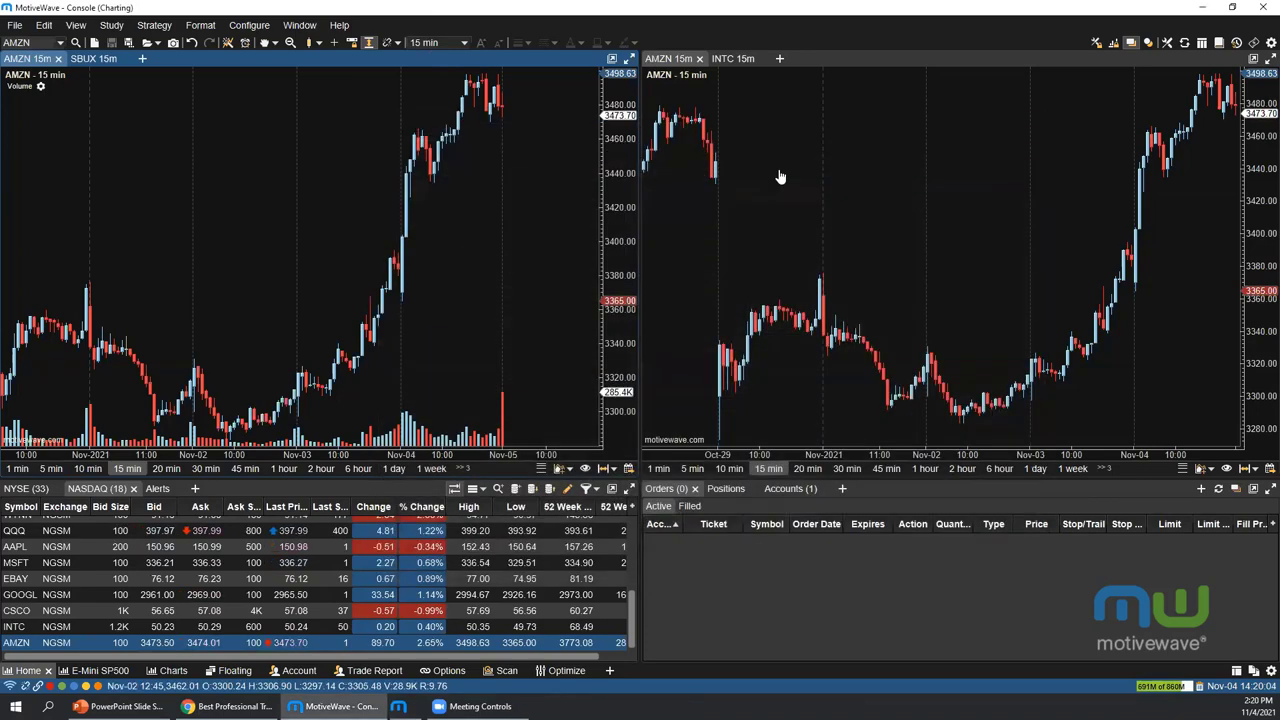
# Show the Components panel with its drawing stencils next to the charts
pyautogui.click(1166, 43)
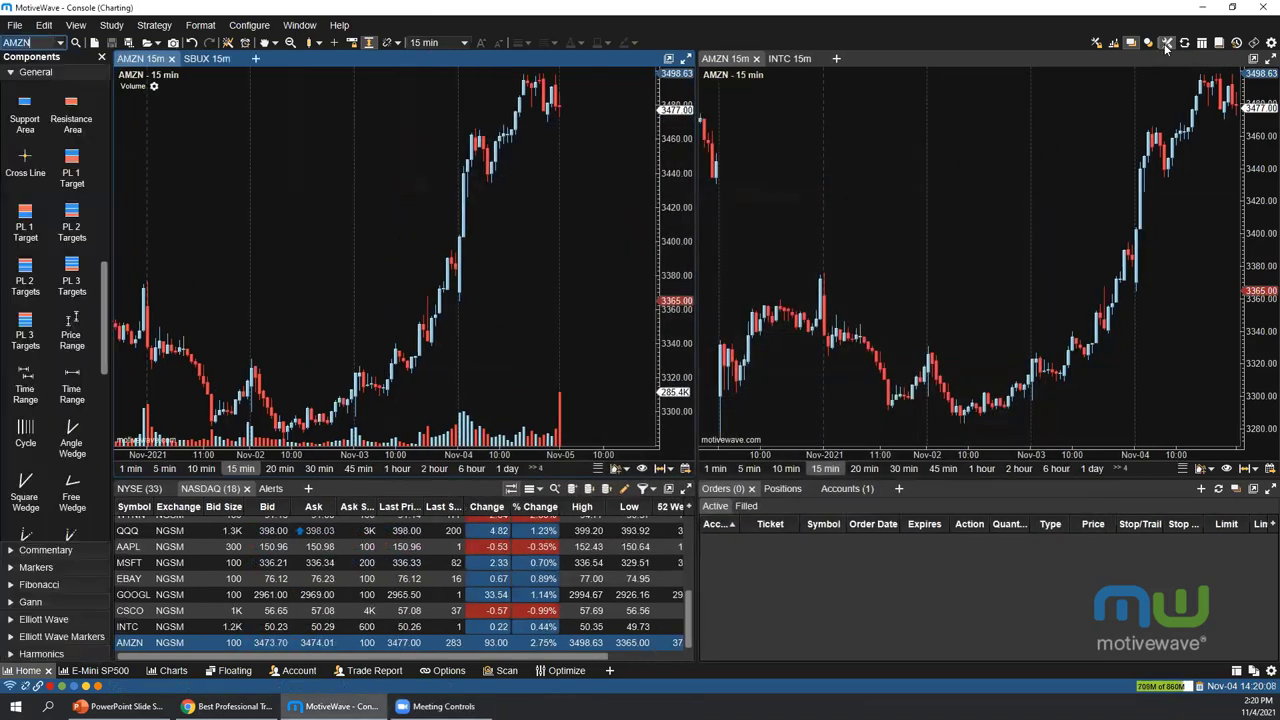
# Show the Components panel and look through the drawing tools in its General stencil
pyautogui.click(77, 25)
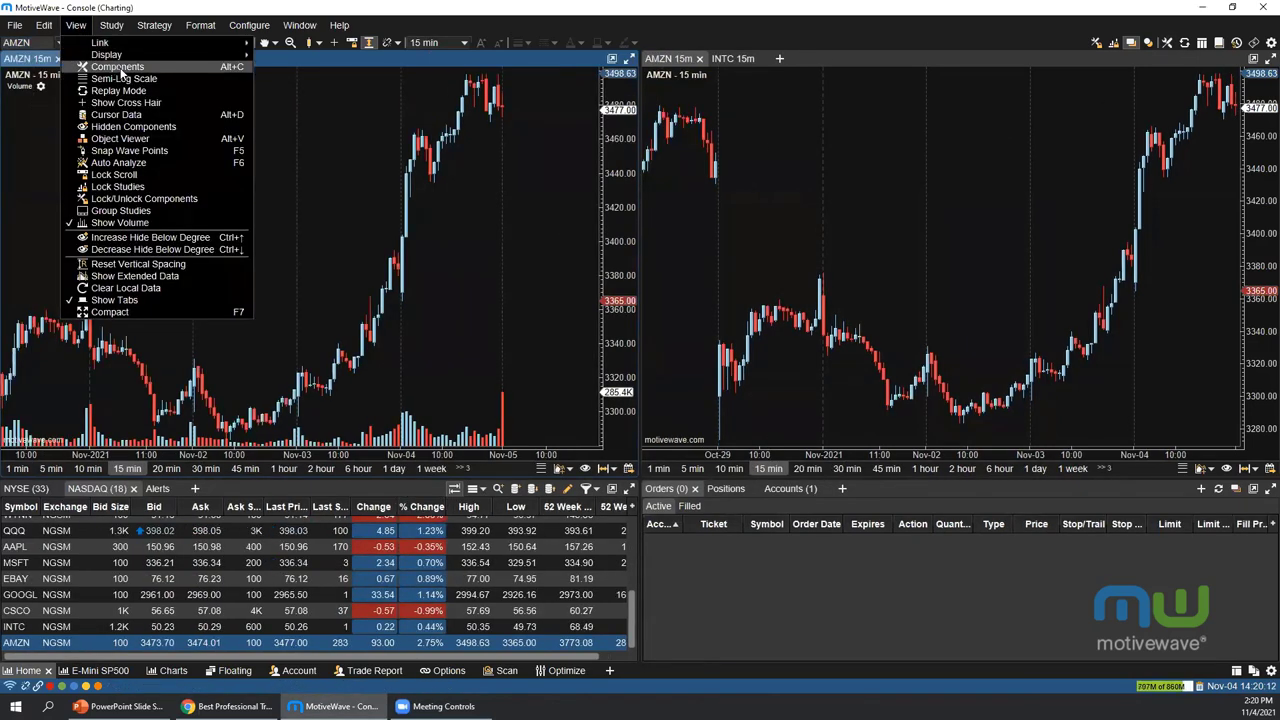
pyautogui.click(197, 66)
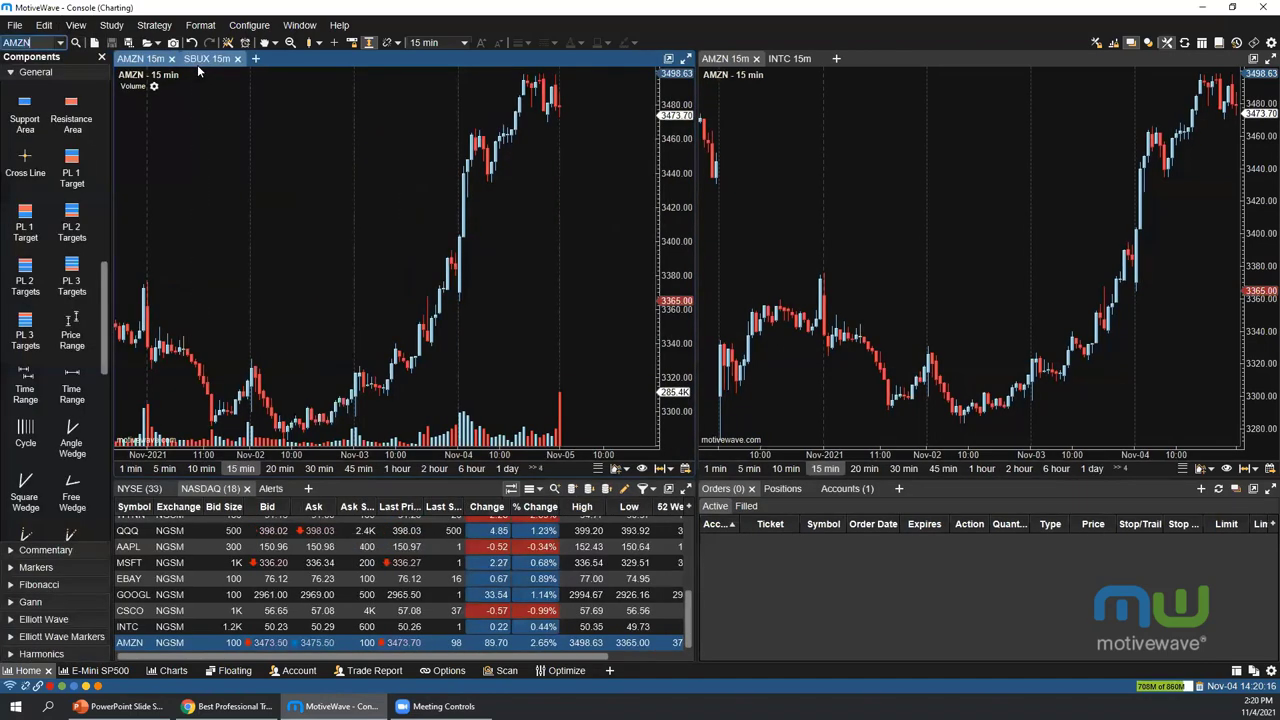
pyautogui.scroll(10, 48, 383)
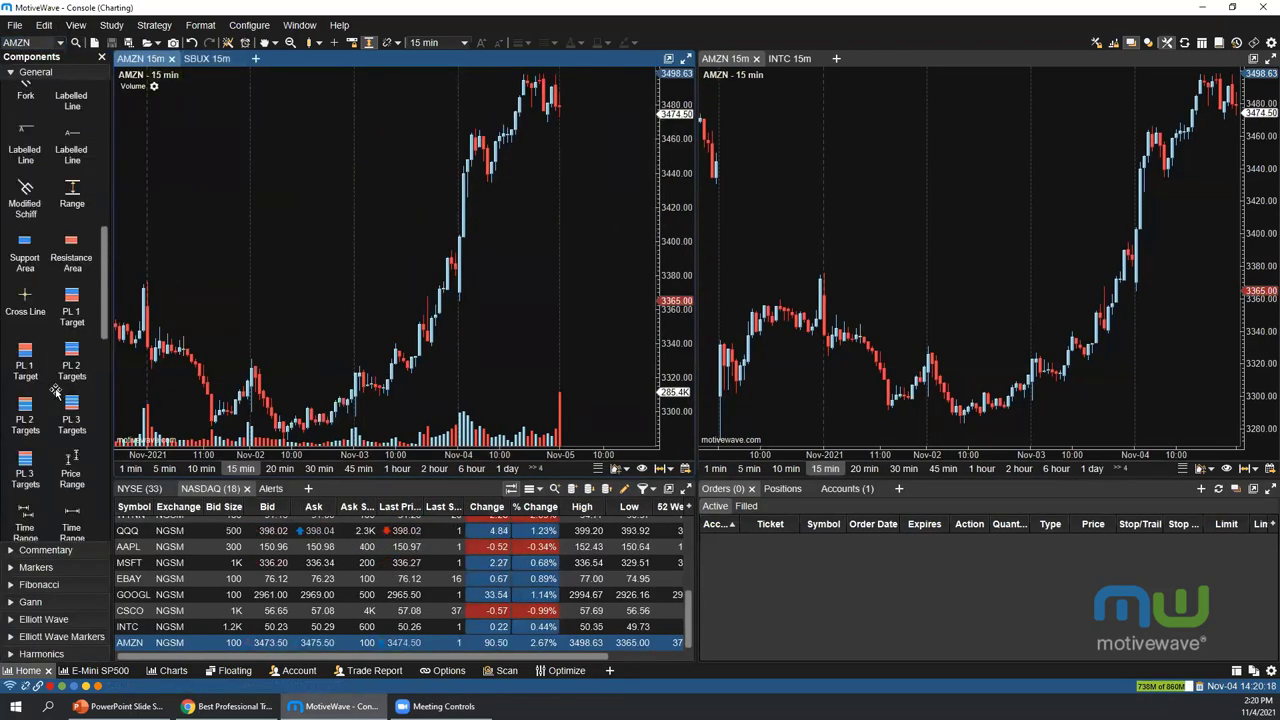
pyautogui.scroll(5, 46, 395)
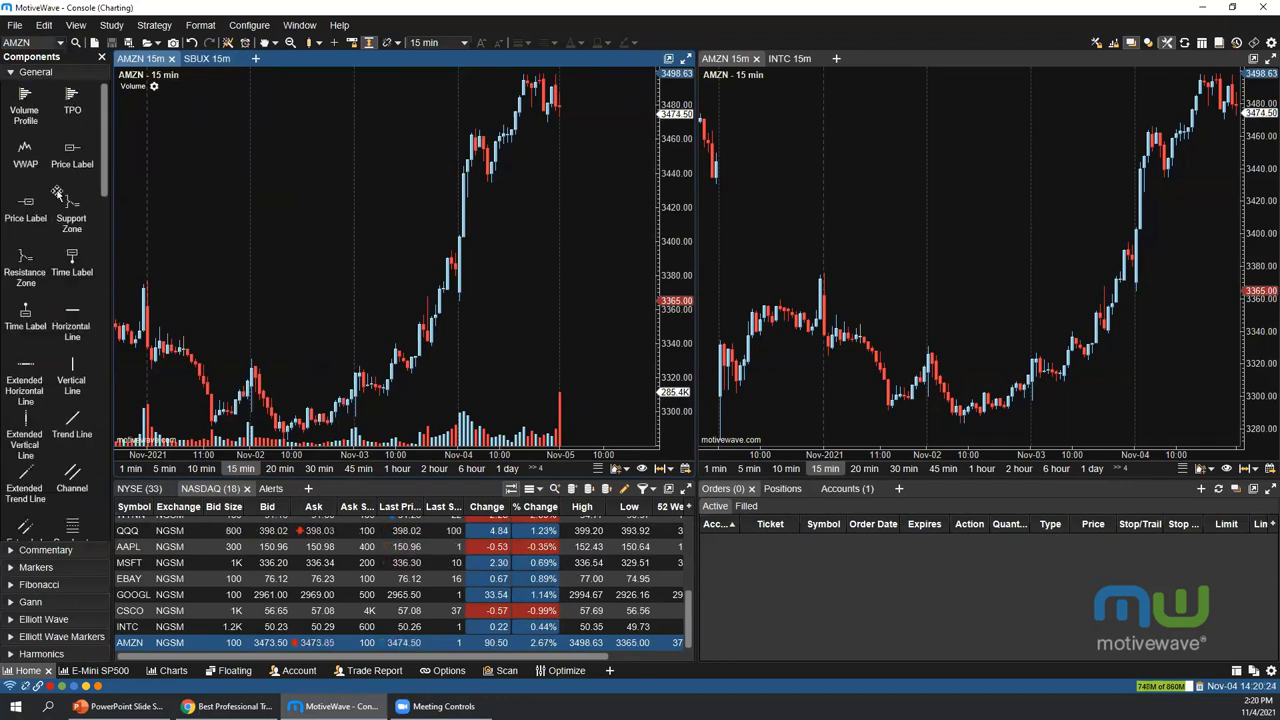
pyautogui.scroll(-3, 75, 363)
pyautogui.scroll(-5, 75, 363)
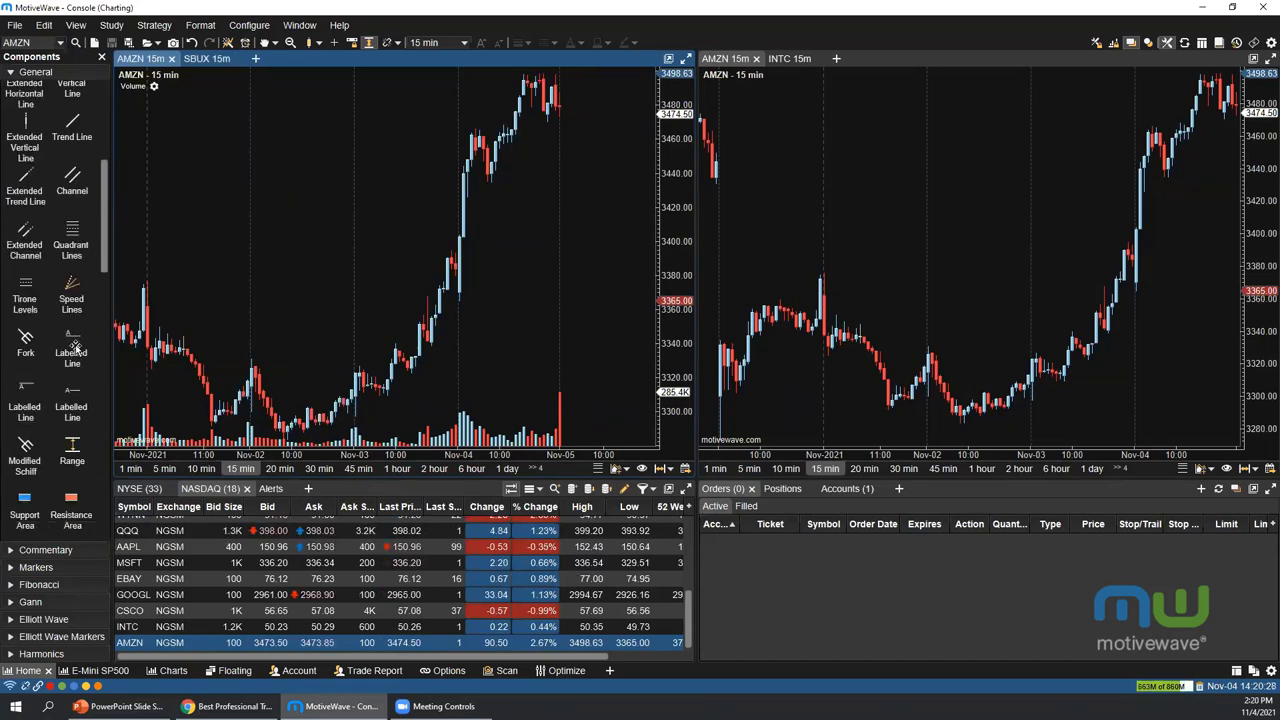
pyautogui.scroll(-3, 75, 335)
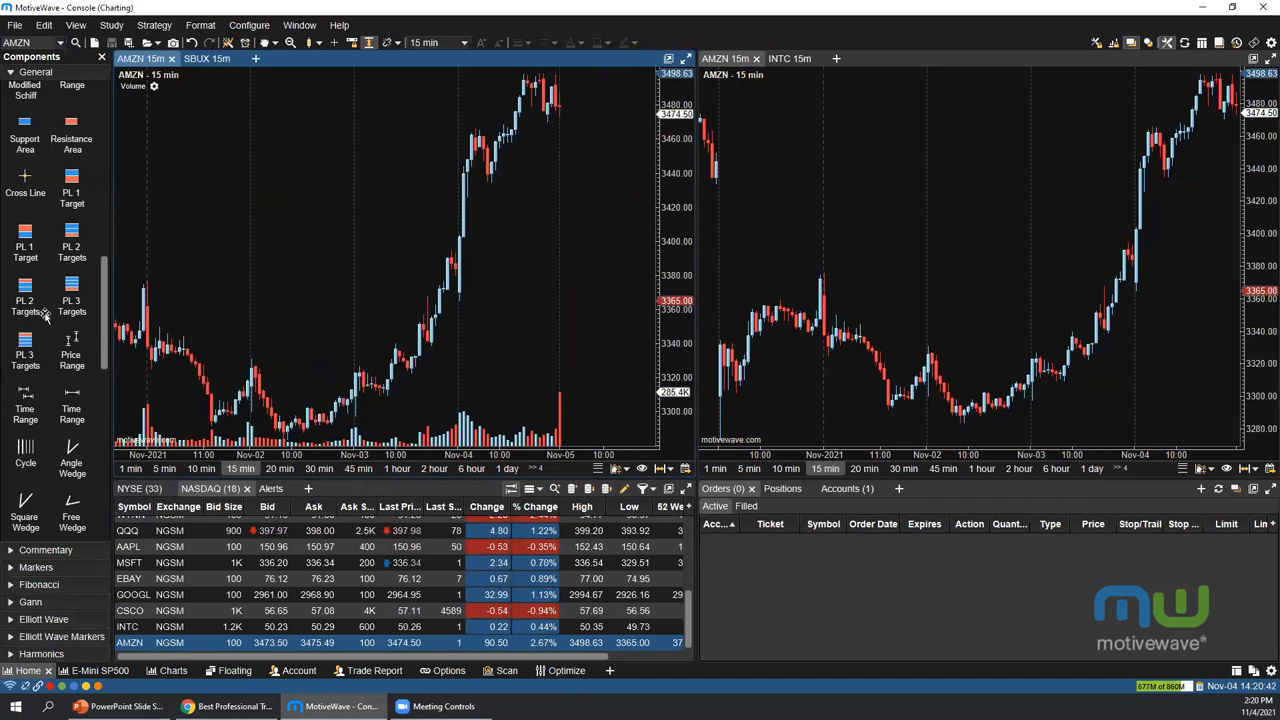
pyautogui.scroll(1, 108, 302)
pyautogui.moveTo(108, 302); pyautogui.dragTo(109, 264)
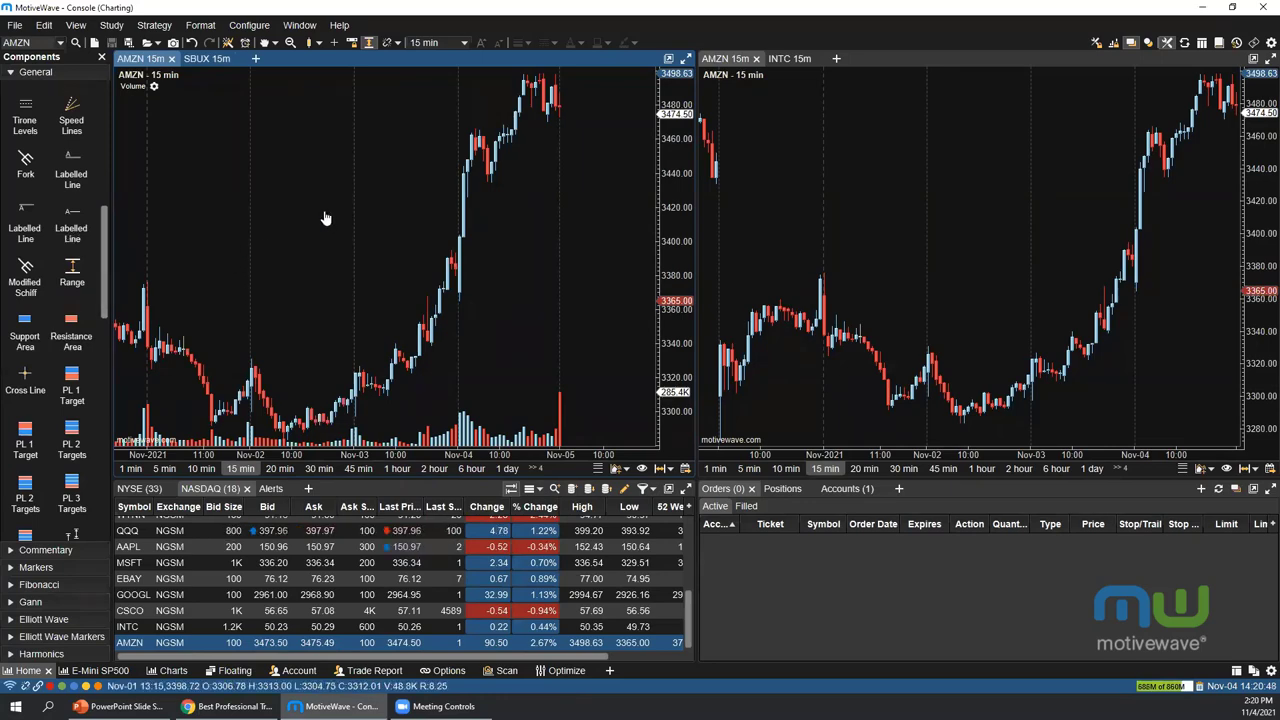
# Open the Components Panel settings of the chart preferences and widen the Preferences window so all categories fit
pyautogui.click(1271, 42)
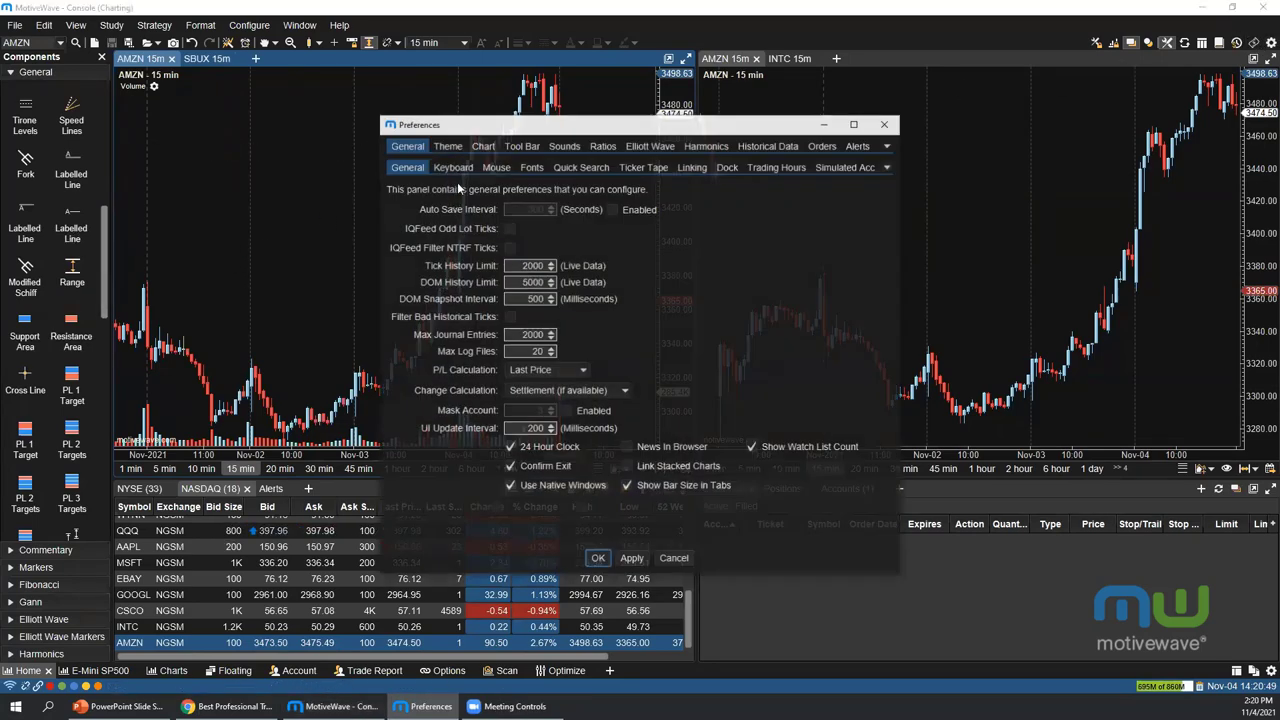
pyautogui.click(482, 146)
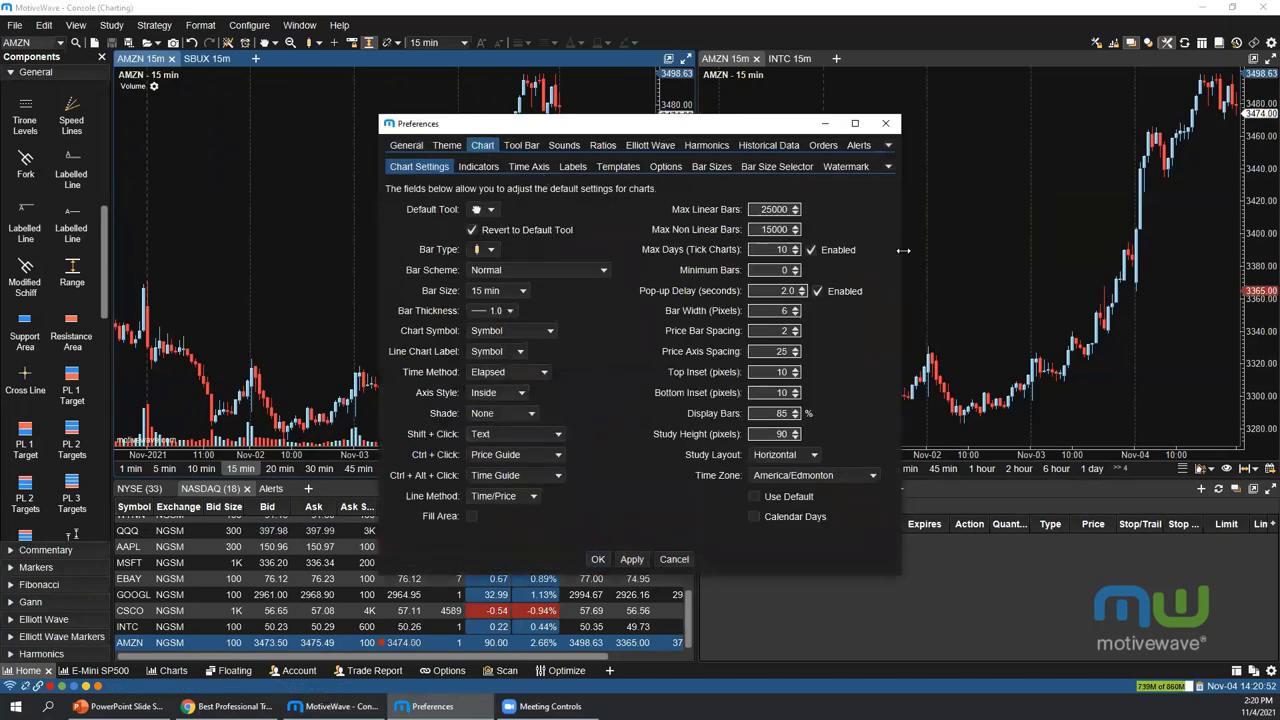
pyautogui.moveTo(903, 251); pyautogui.dragTo(1133, 245)
pyautogui.click(985, 167)
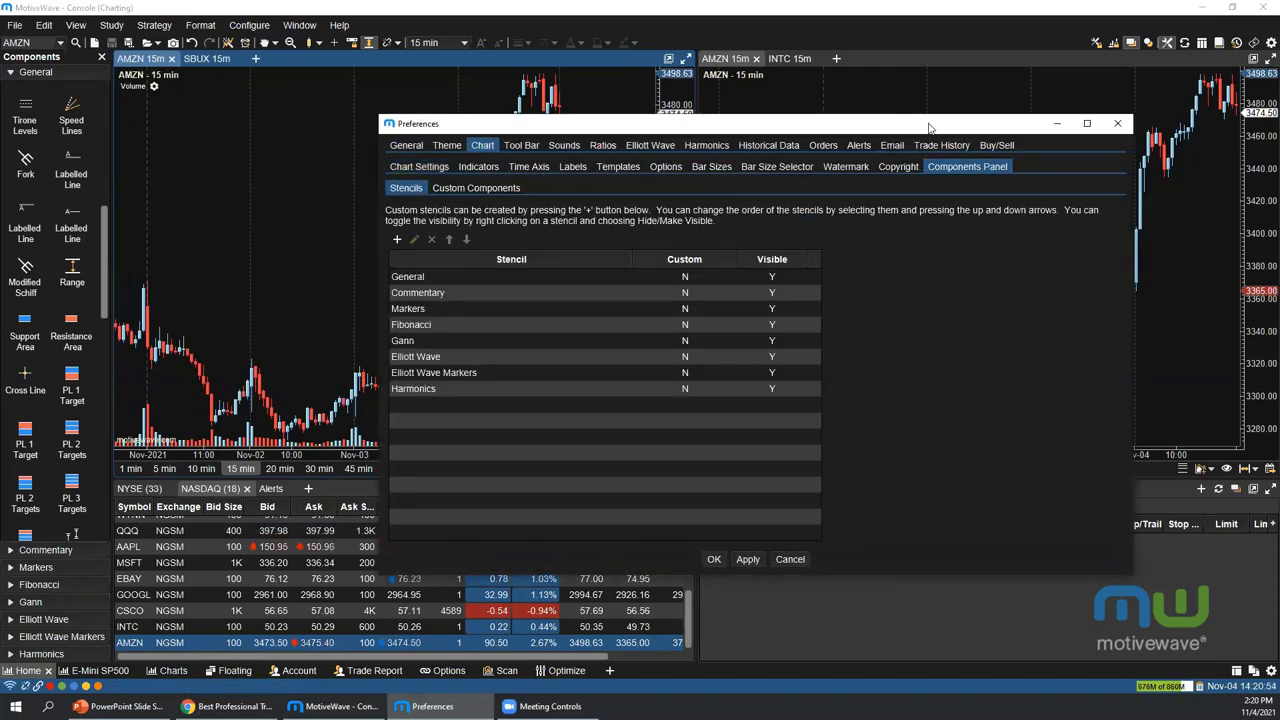
pyautogui.moveTo(928, 127); pyautogui.dragTo(735, 114)
# Look at the base tool categories offered for a new custom component, including Elliott Wave, and dismiss the dialog without adding one
pyautogui.click(290, 176)
pyautogui.click(205, 213)
pyautogui.click(473, 305)
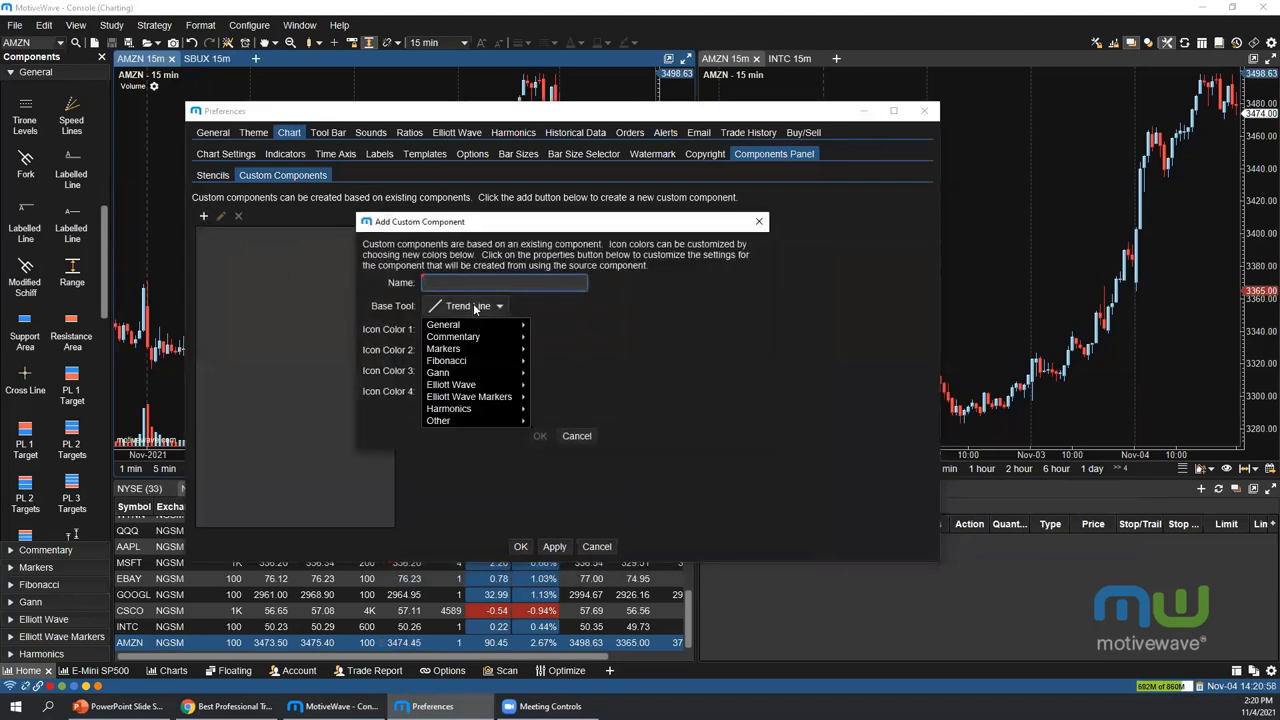
pyautogui.moveTo(478, 386)
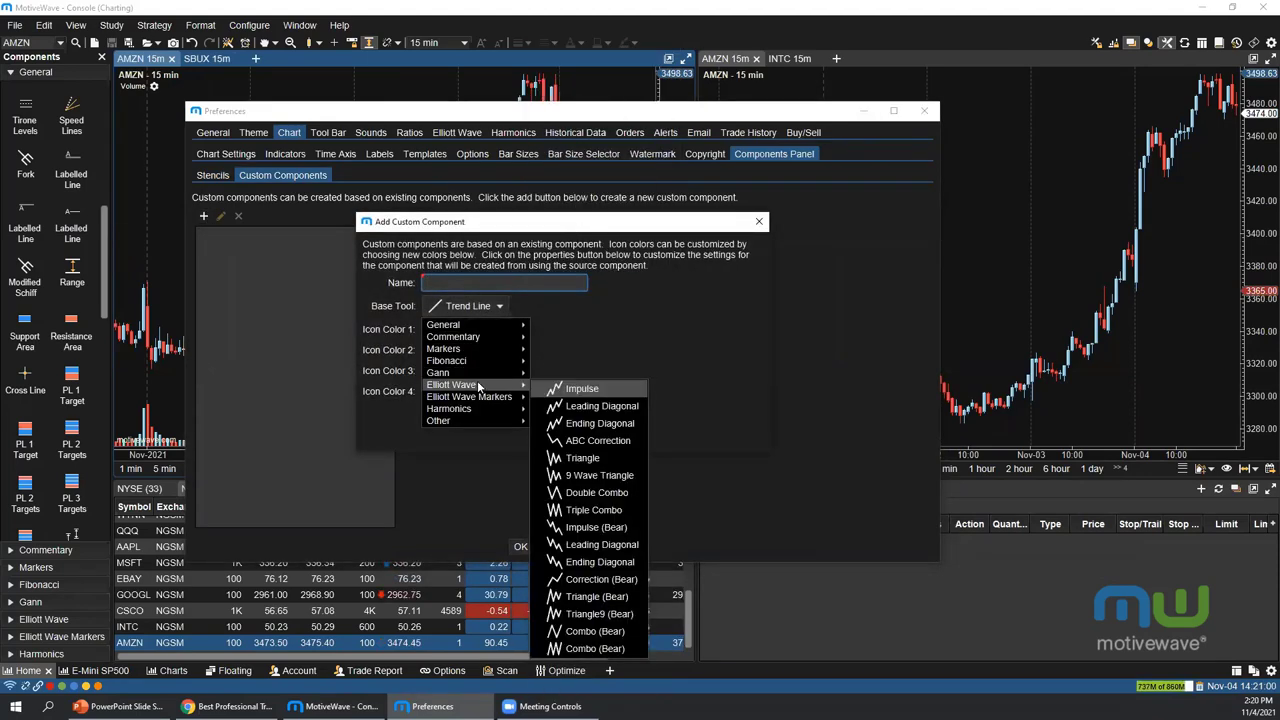
pyautogui.click(745, 372)
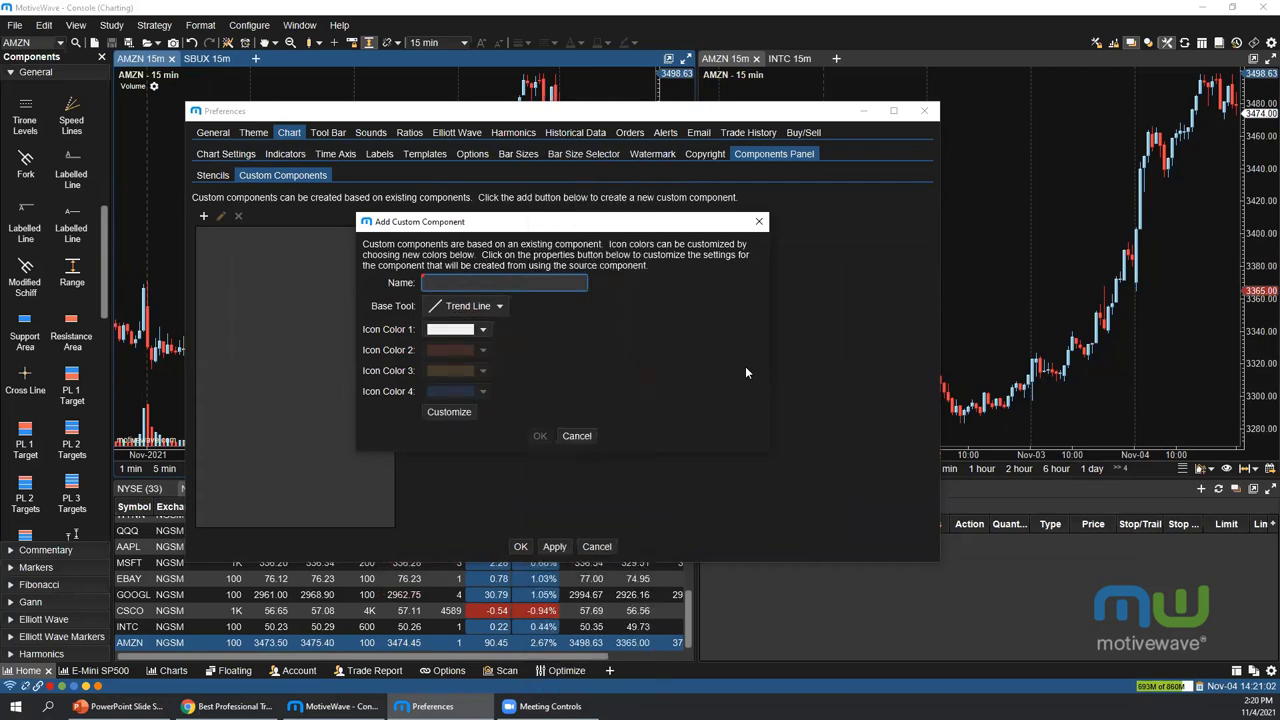
pyautogui.click(759, 221)
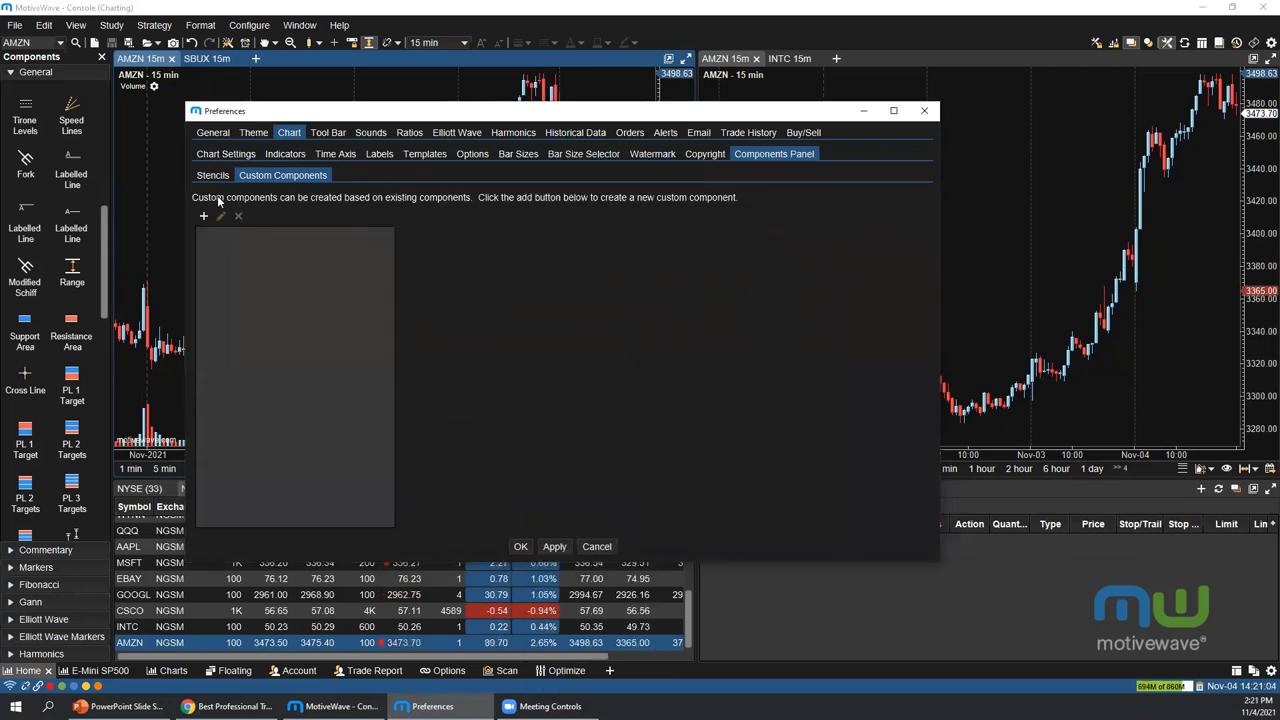
# Examine the components available for a new custom stencil and close the dialog without creating it
pyautogui.click(213, 178)
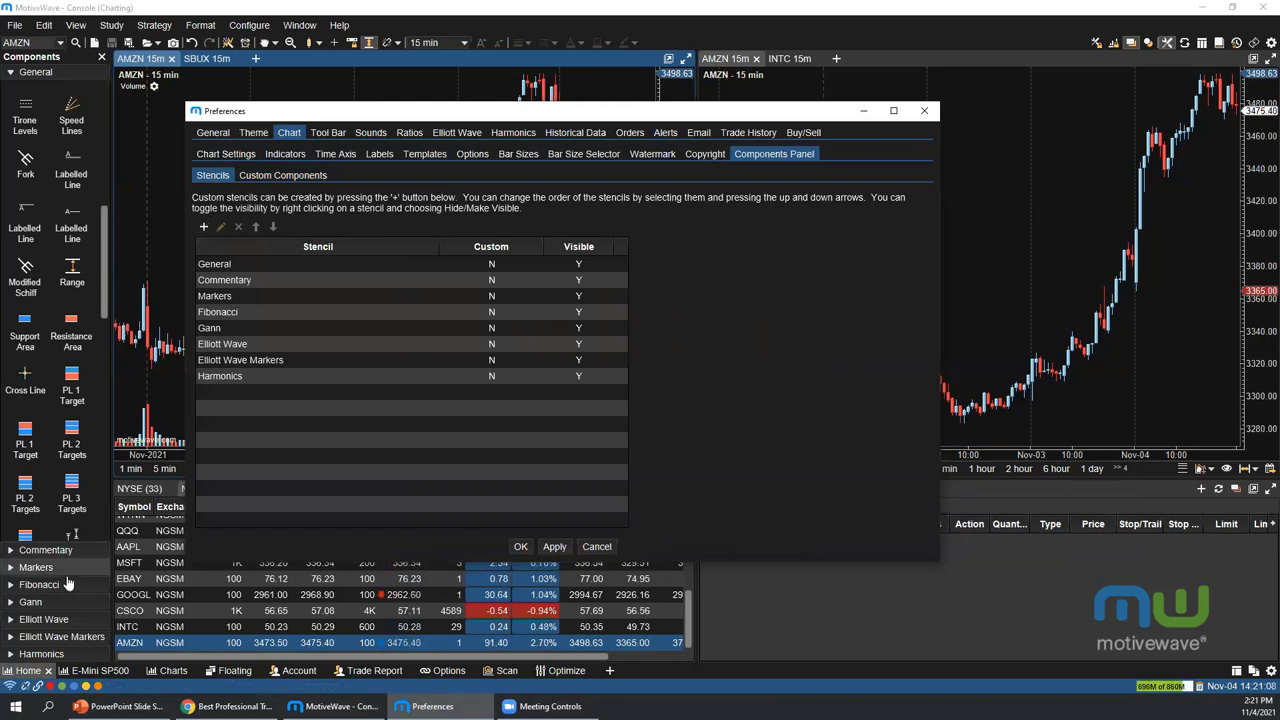
pyautogui.click(203, 226)
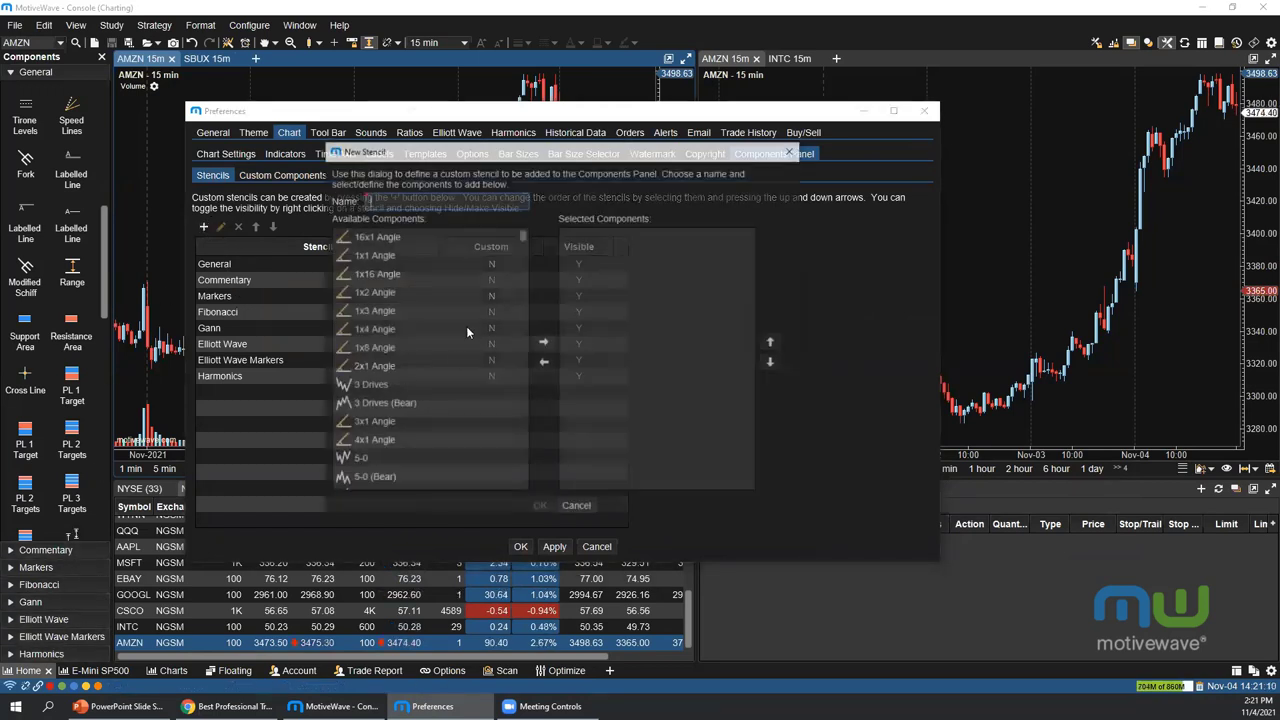
pyautogui.click(381, 200)
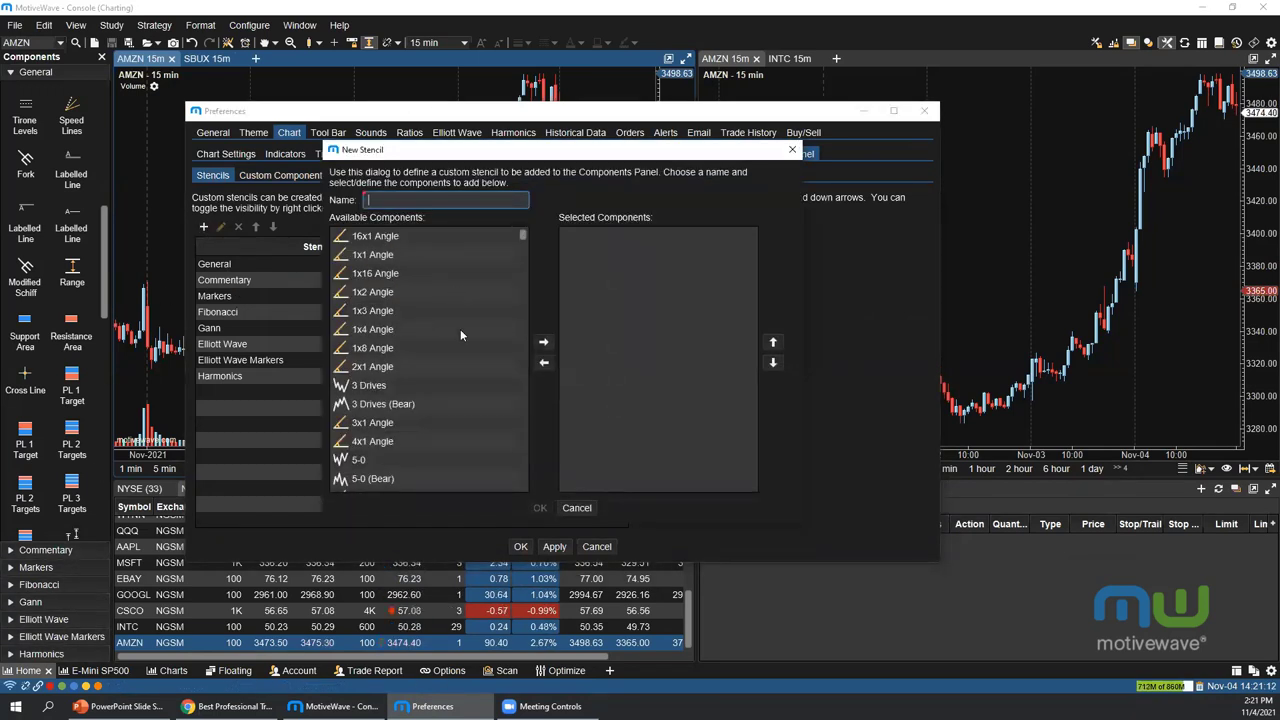
pyautogui.scroll(-10, 430, 398)
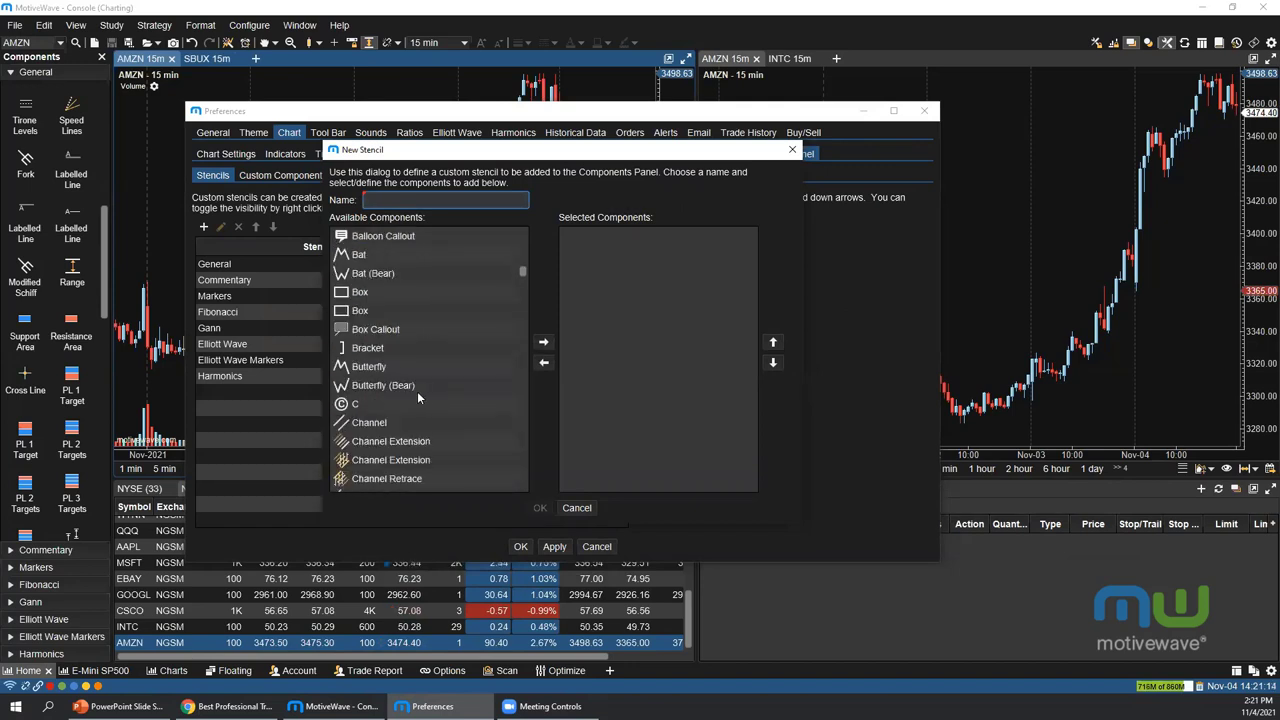
pyautogui.scroll(-10, 426, 371)
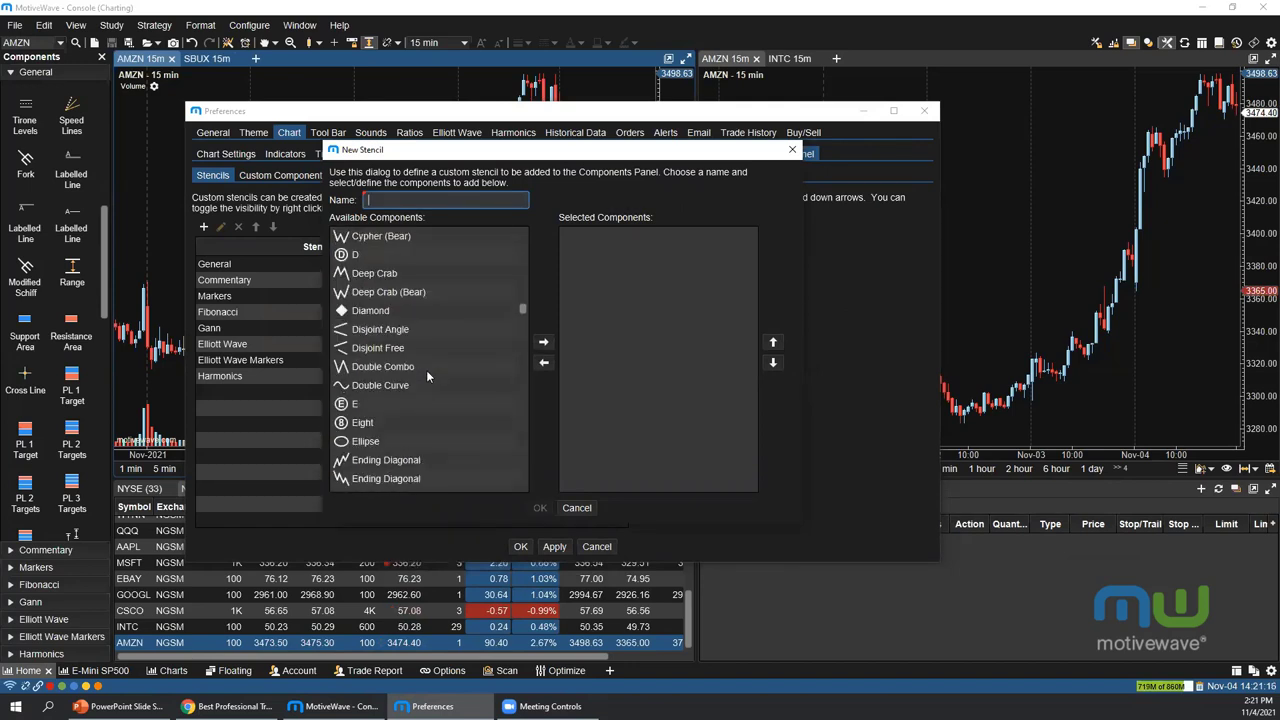
pyautogui.scroll(-5, 426, 370)
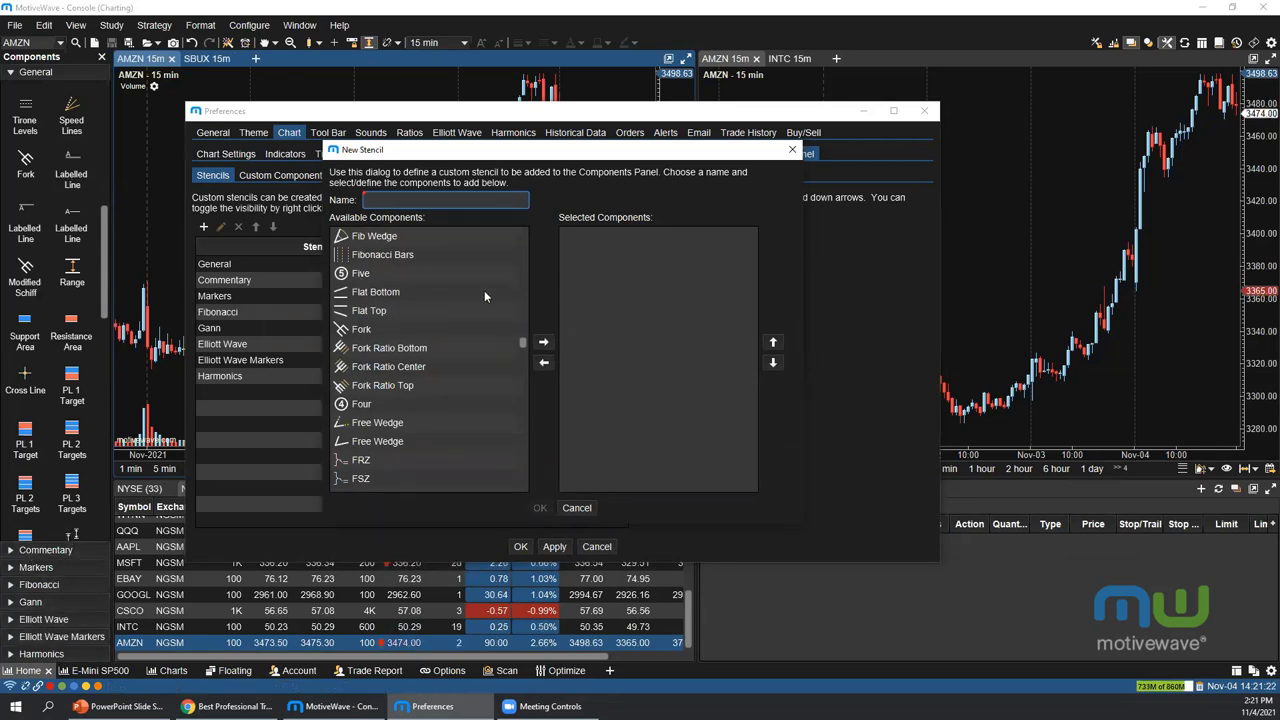
pyautogui.click(791, 150)
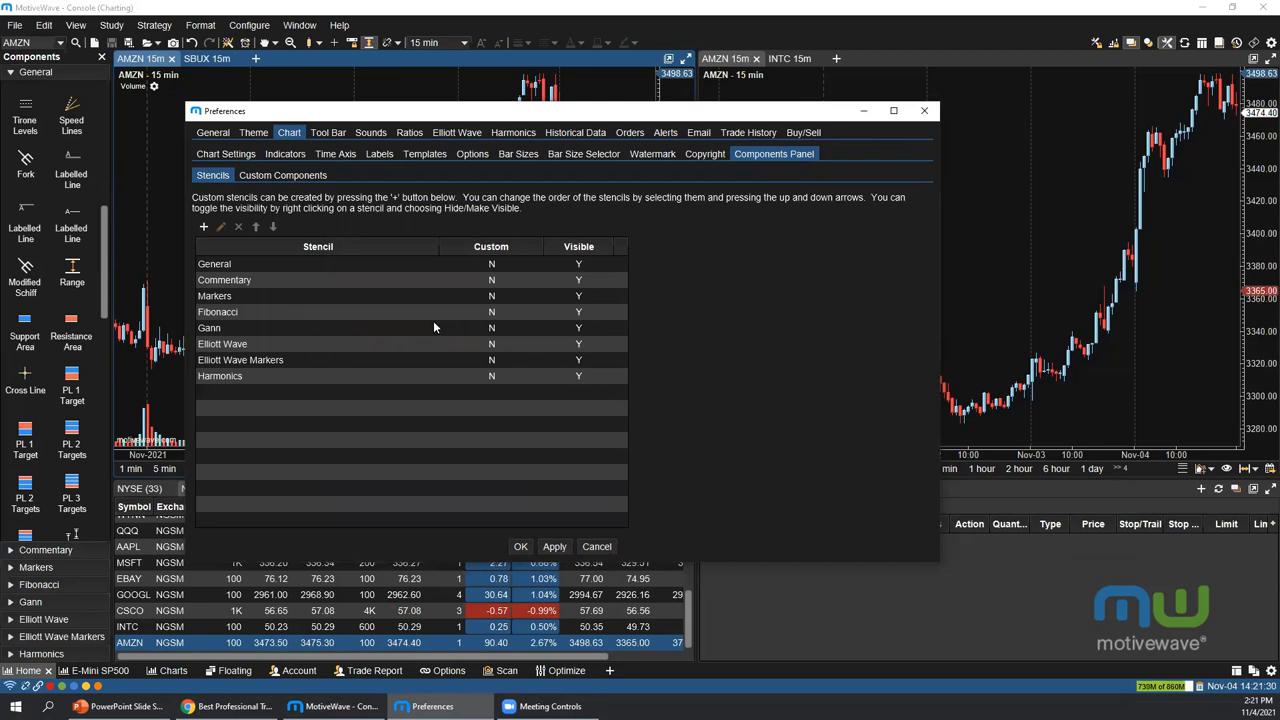
# Start a new custom tool in the Tool Bar preferences and name it Support
pyautogui.click(329, 133)
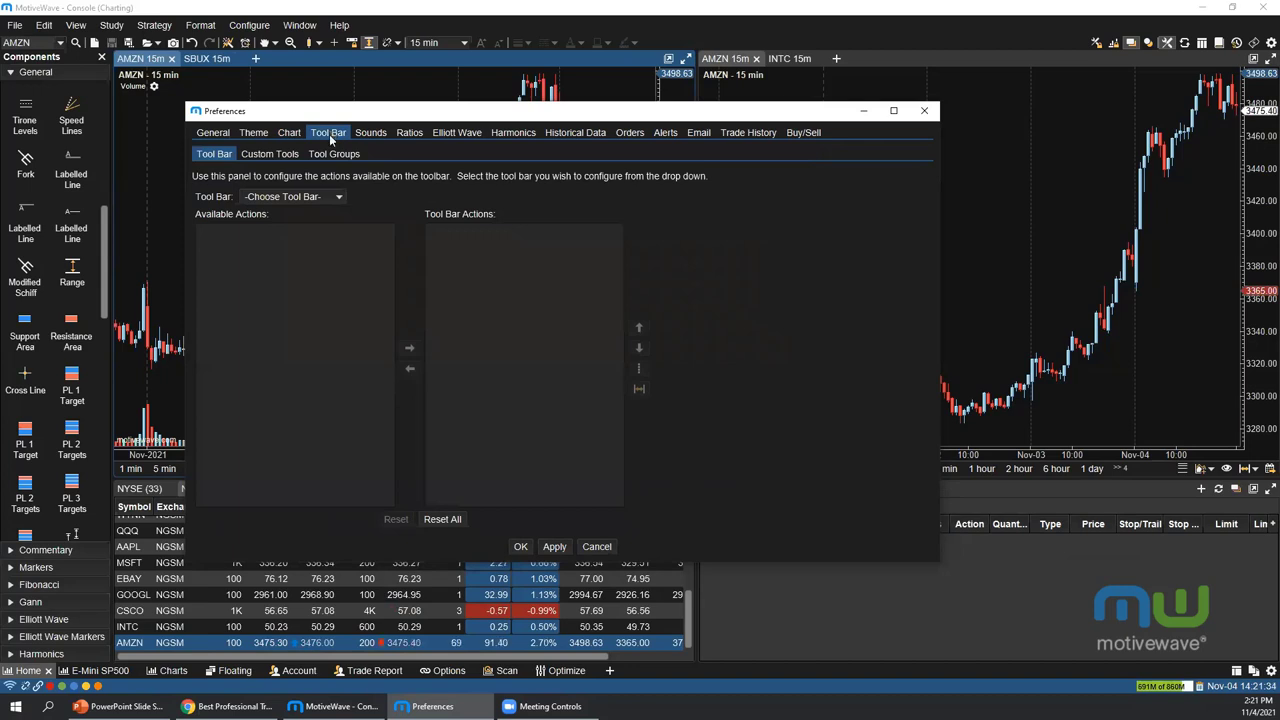
pyautogui.click(272, 154)
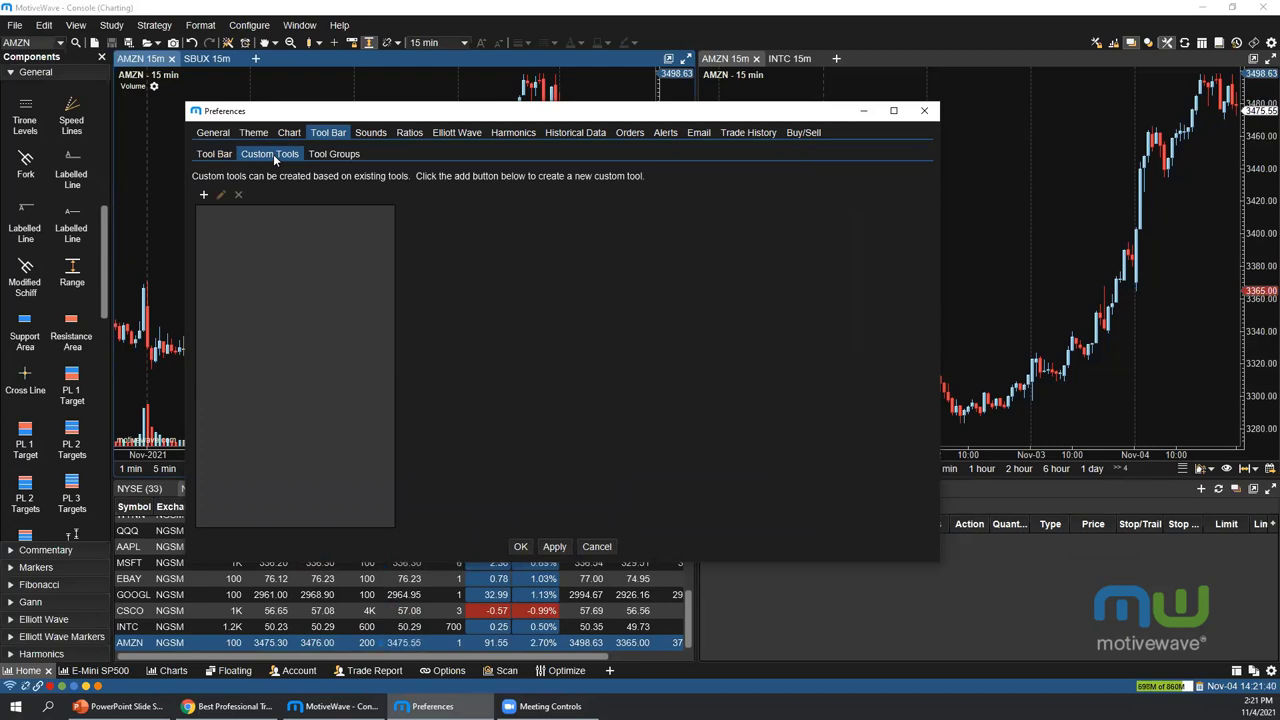
pyautogui.click(204, 196)
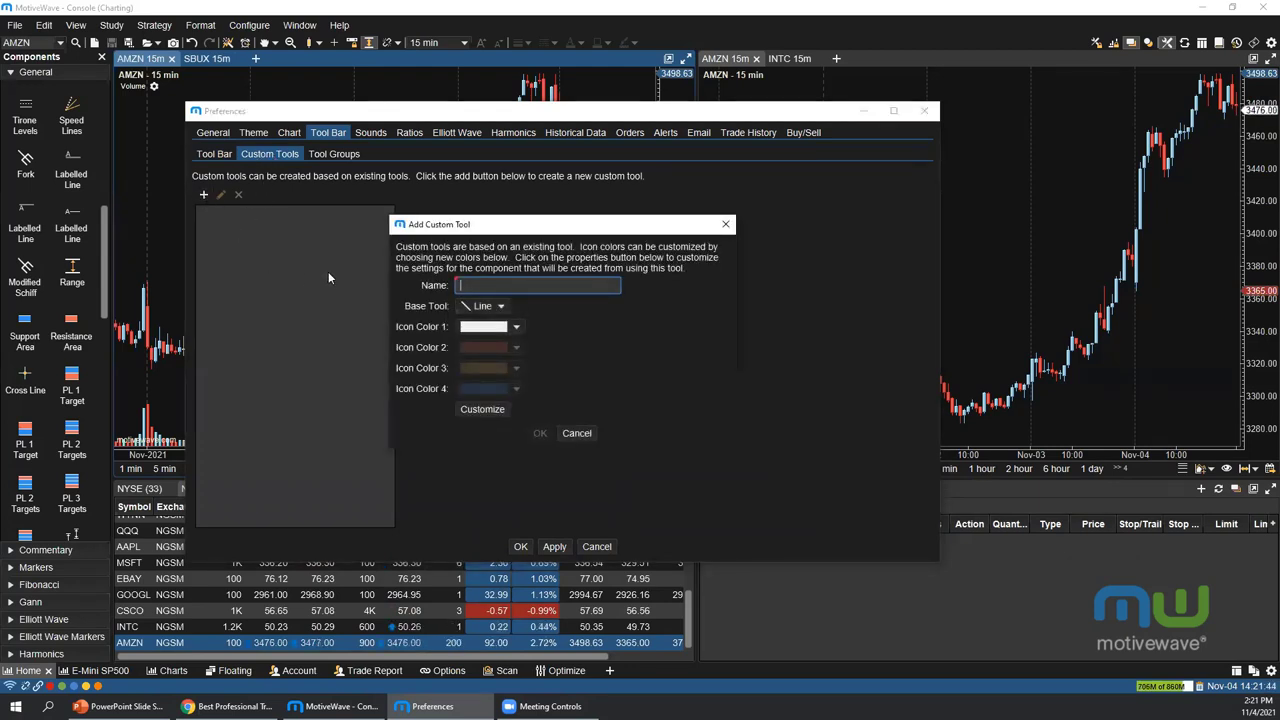
pyautogui.write('S')
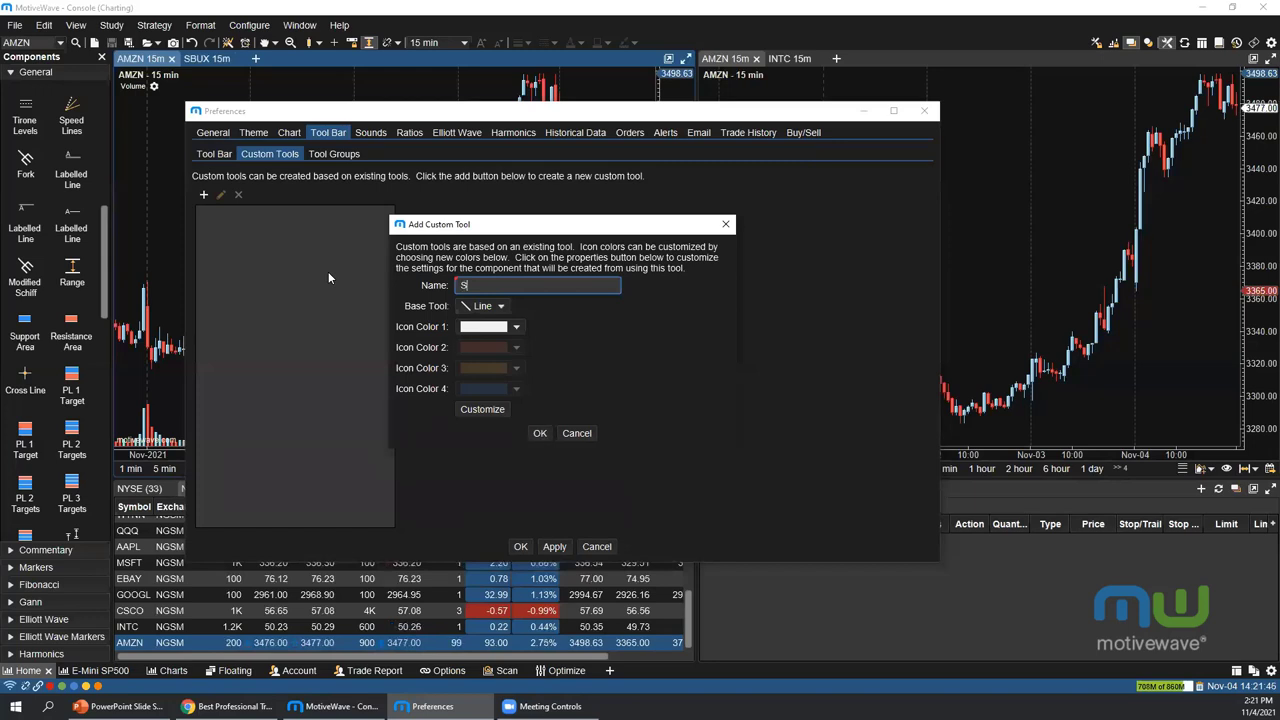
pyautogui.write('upport')
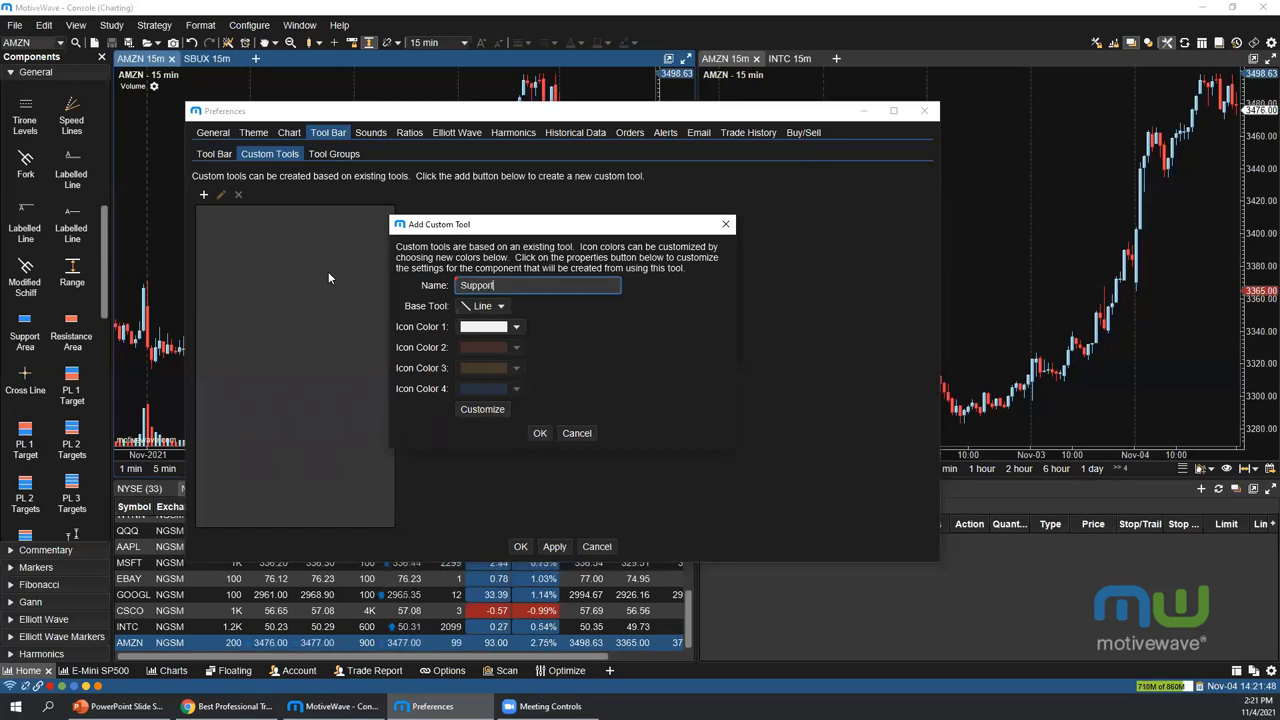
# Base the custom tool on the general Support tool and set its Icon Color 4 to green
pyautogui.click(498, 307)
pyautogui.moveTo(502, 322)
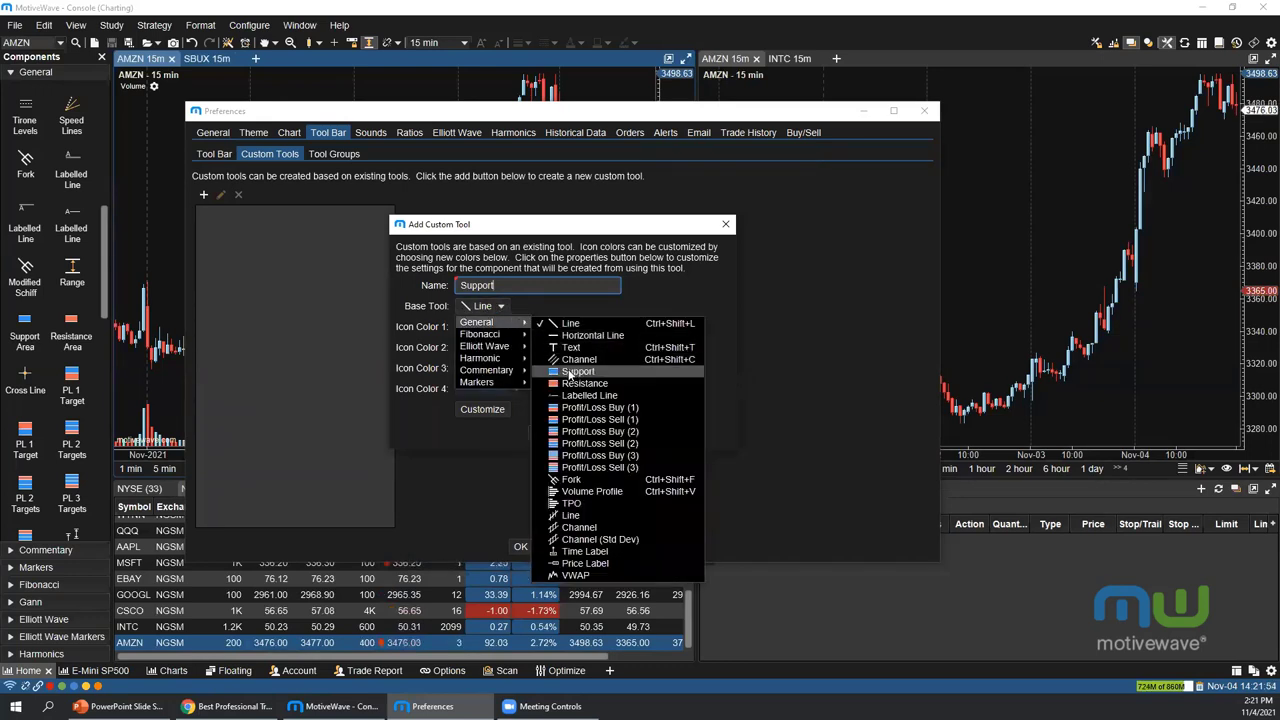
pyautogui.click(574, 372)
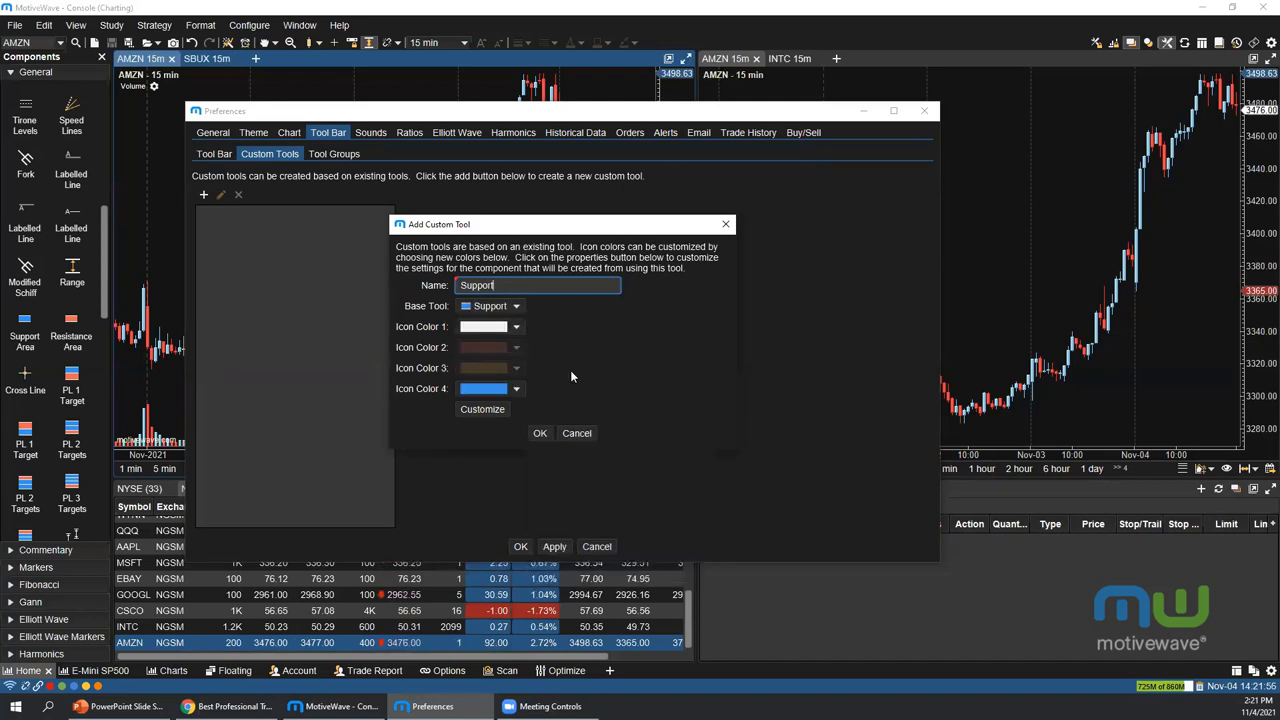
pyautogui.click(516, 388)
pyautogui.click(511, 461)
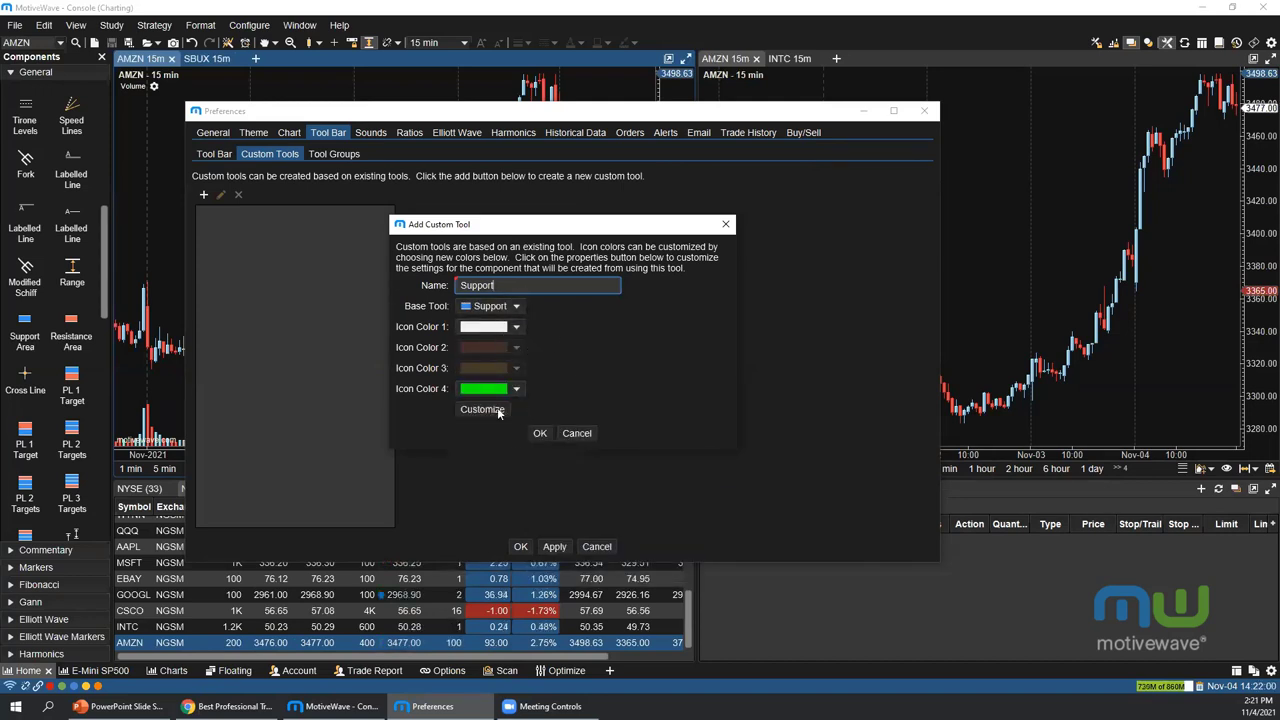
# Customize the support area with a fixed height of 12 and enable Extend and Extend Left
pyautogui.click(483, 409)
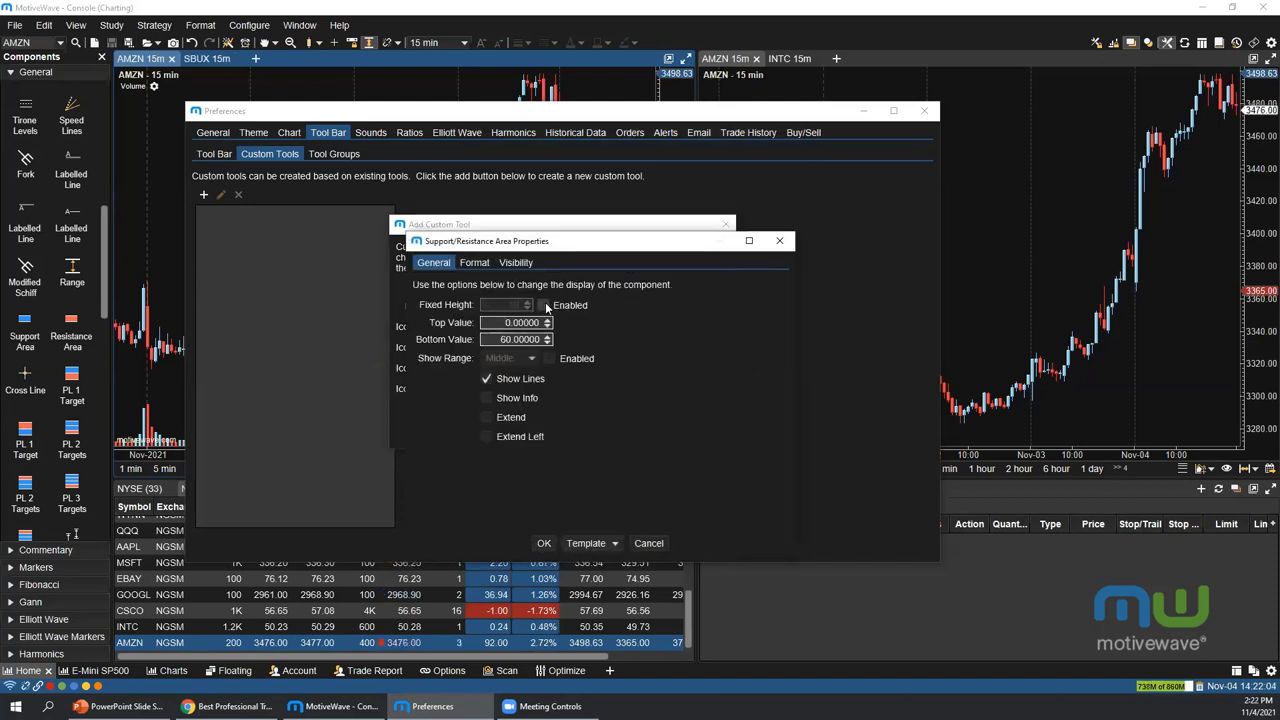
pyautogui.click(543, 305)
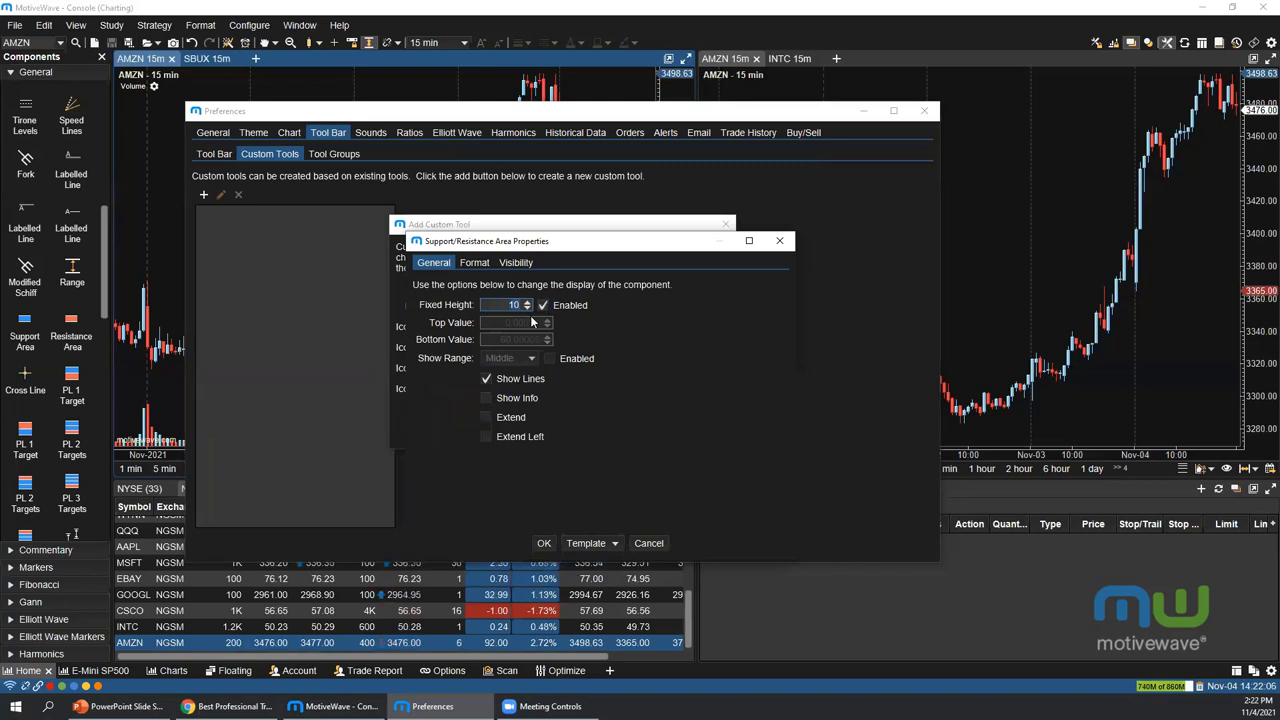
pyautogui.press('BackSpace')
pyautogui.write('2')
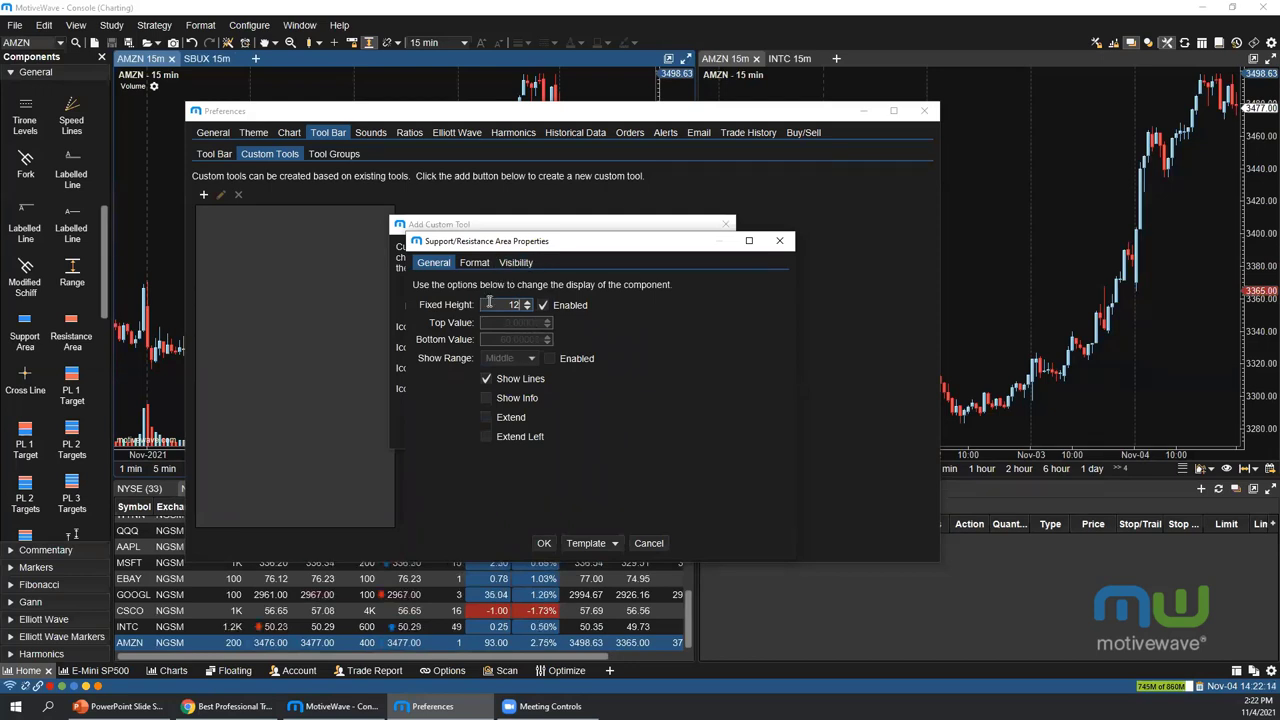
pyautogui.click(485, 417)
pyautogui.click(486, 437)
# Format the support area's line as black with a thickness of 0.25
pyautogui.click(474, 263)
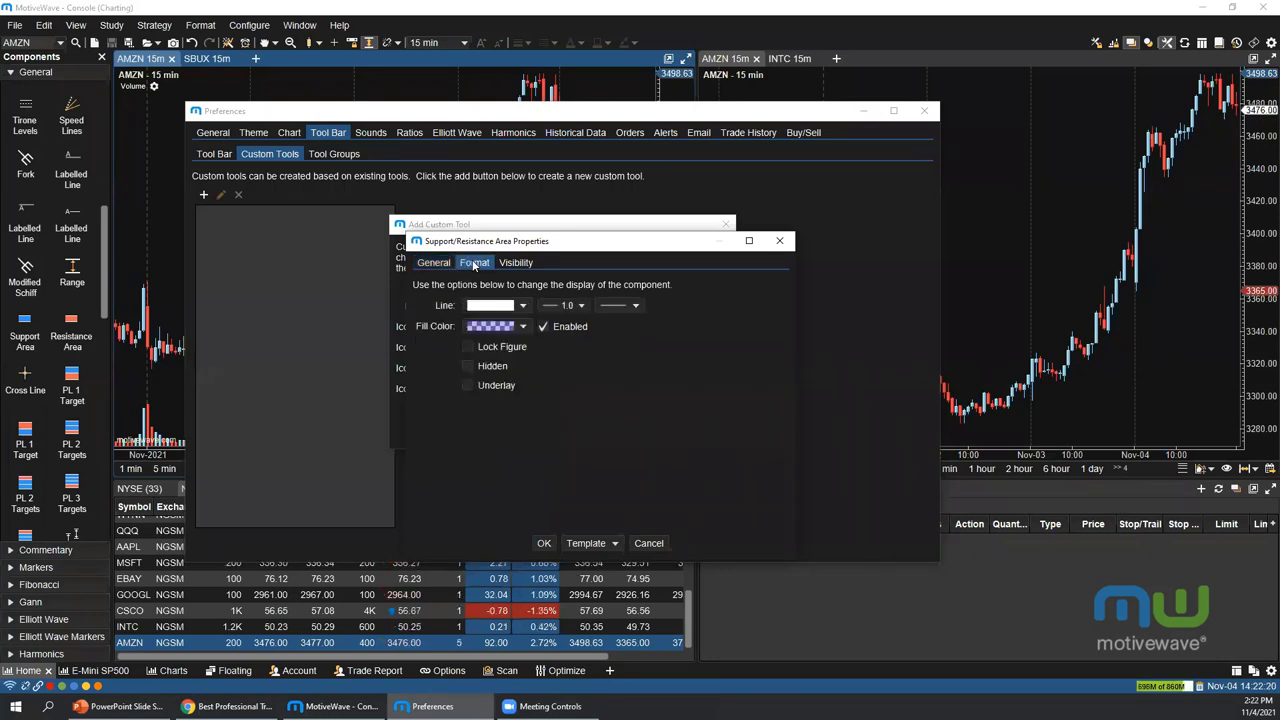
pyautogui.click(521, 306)
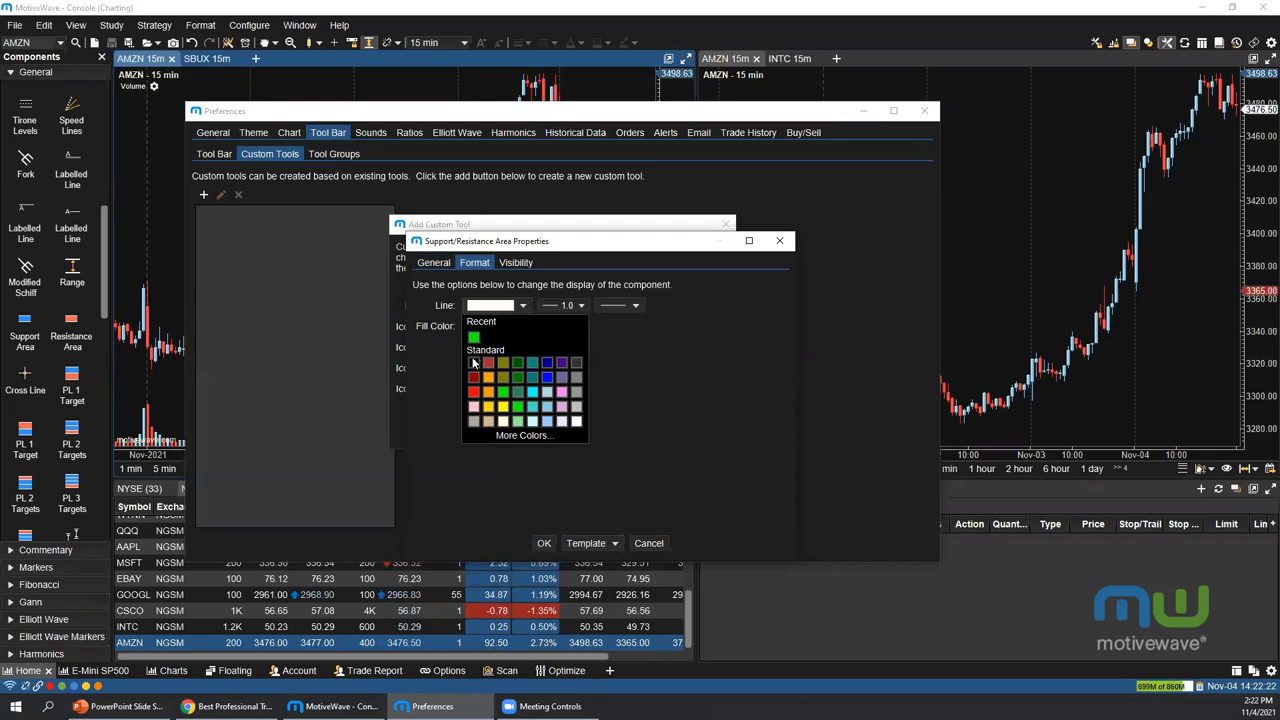
pyautogui.click(474, 362)
pyautogui.click(567, 306)
pyautogui.click(575, 321)
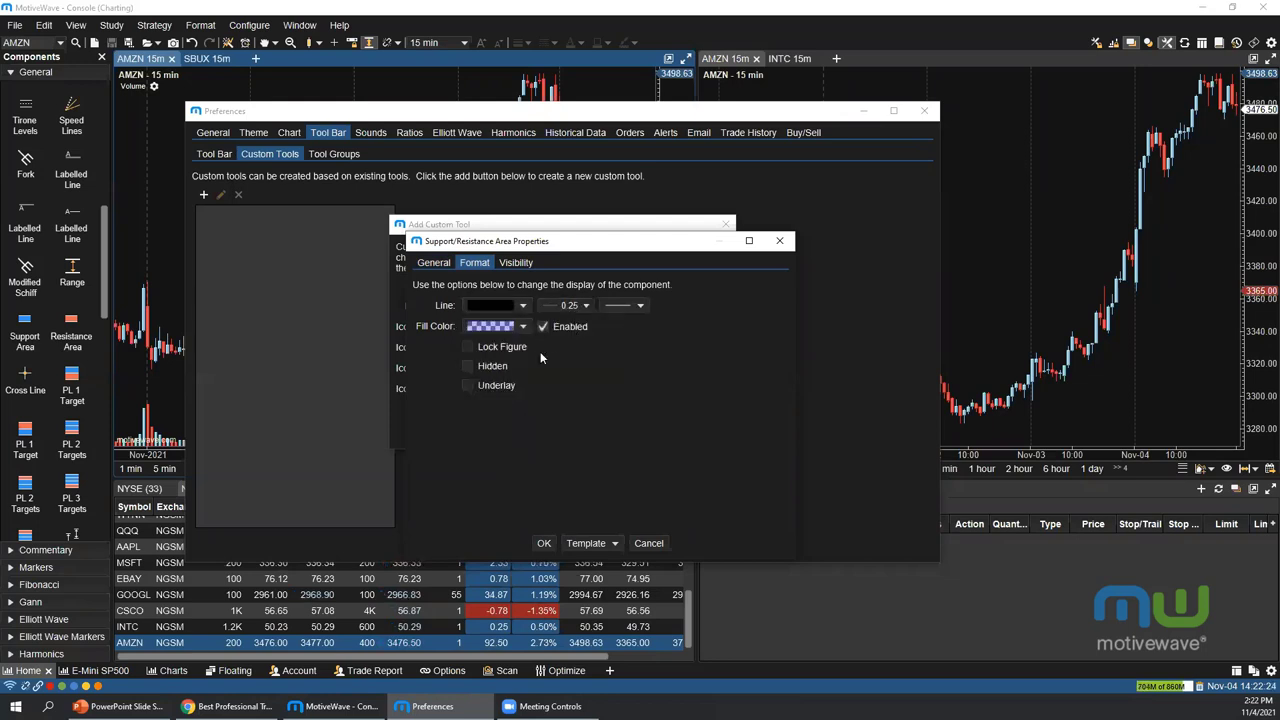
# Set the support area's fill color to green with 25% opacity
pyautogui.click(522, 327)
pyautogui.click(517, 427)
pyautogui.click(507, 330)
pyautogui.click(524, 457)
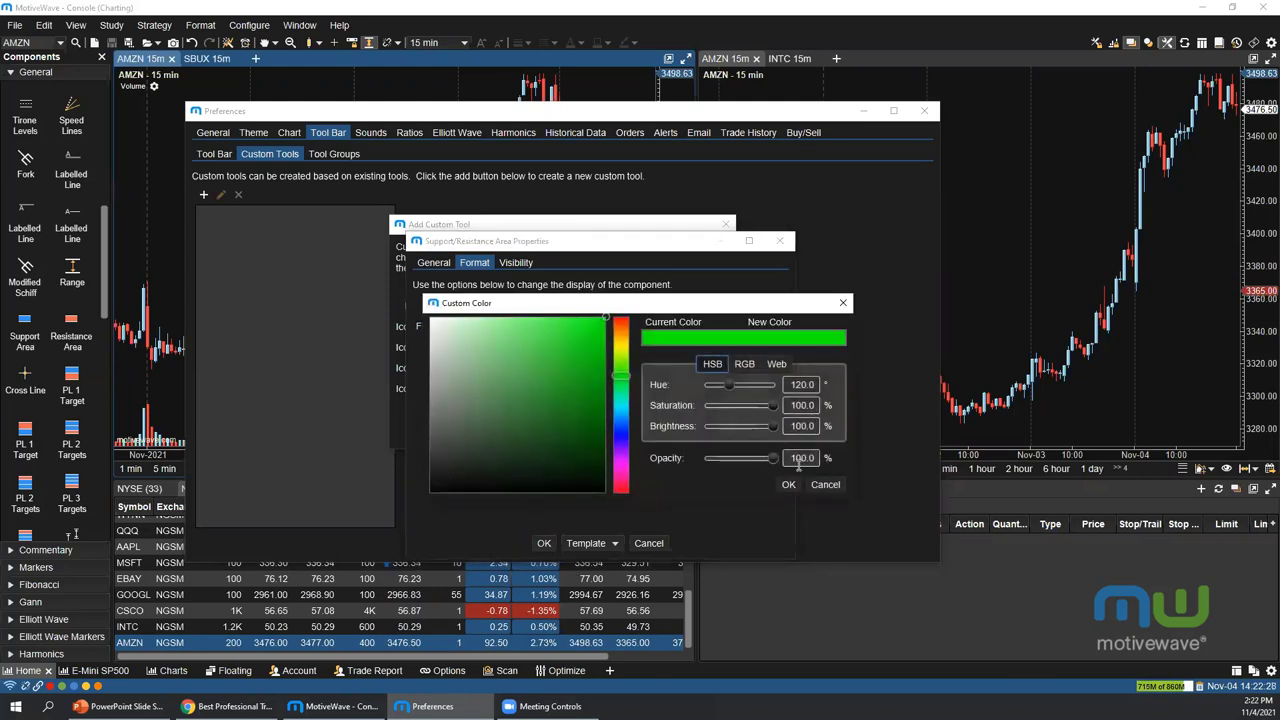
pyautogui.doubleClick(789, 458)
pyautogui.write('25')
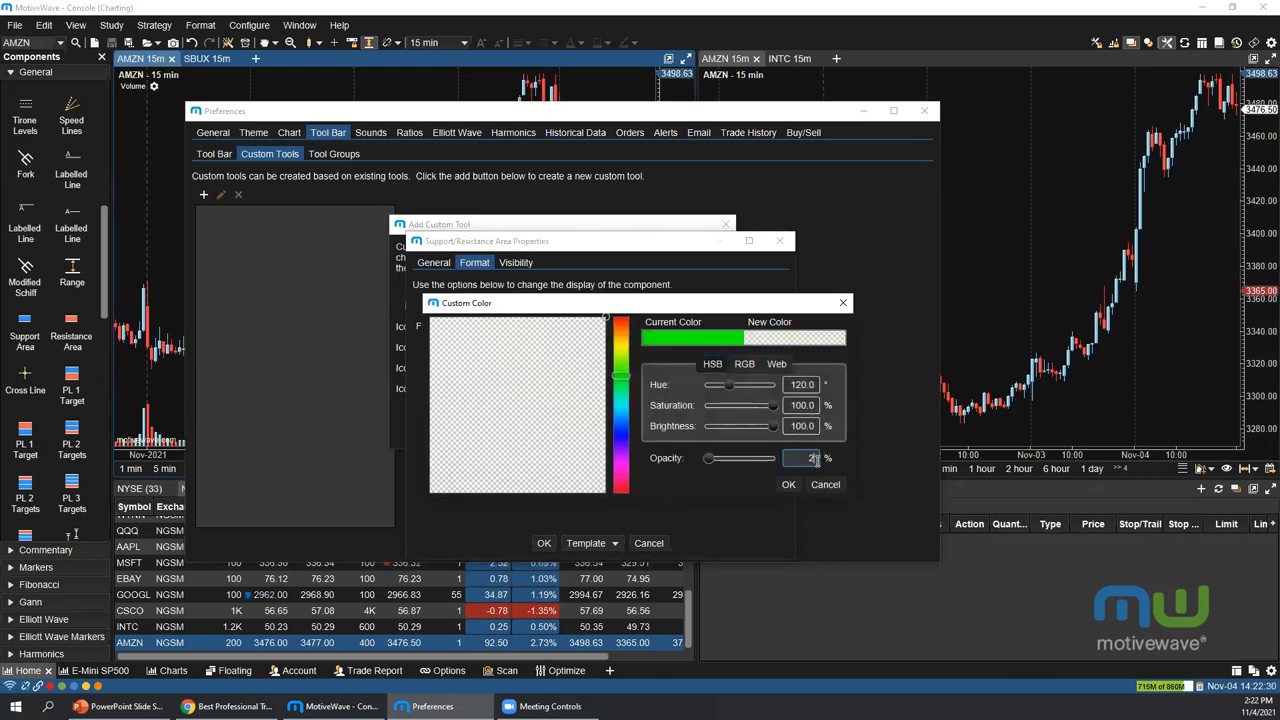
pyautogui.click(789, 484)
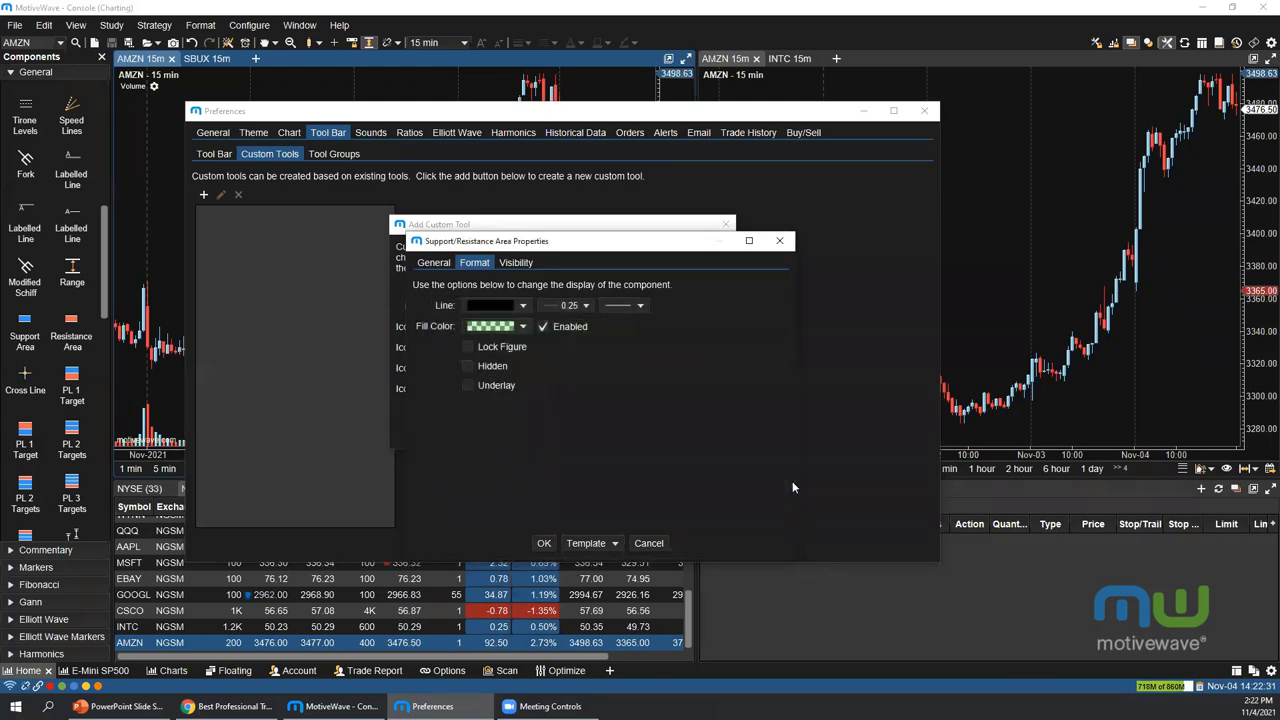
# Enable Underlay for the support area and save the Support custom tool
pyautogui.click(468, 385)
pyautogui.click(544, 543)
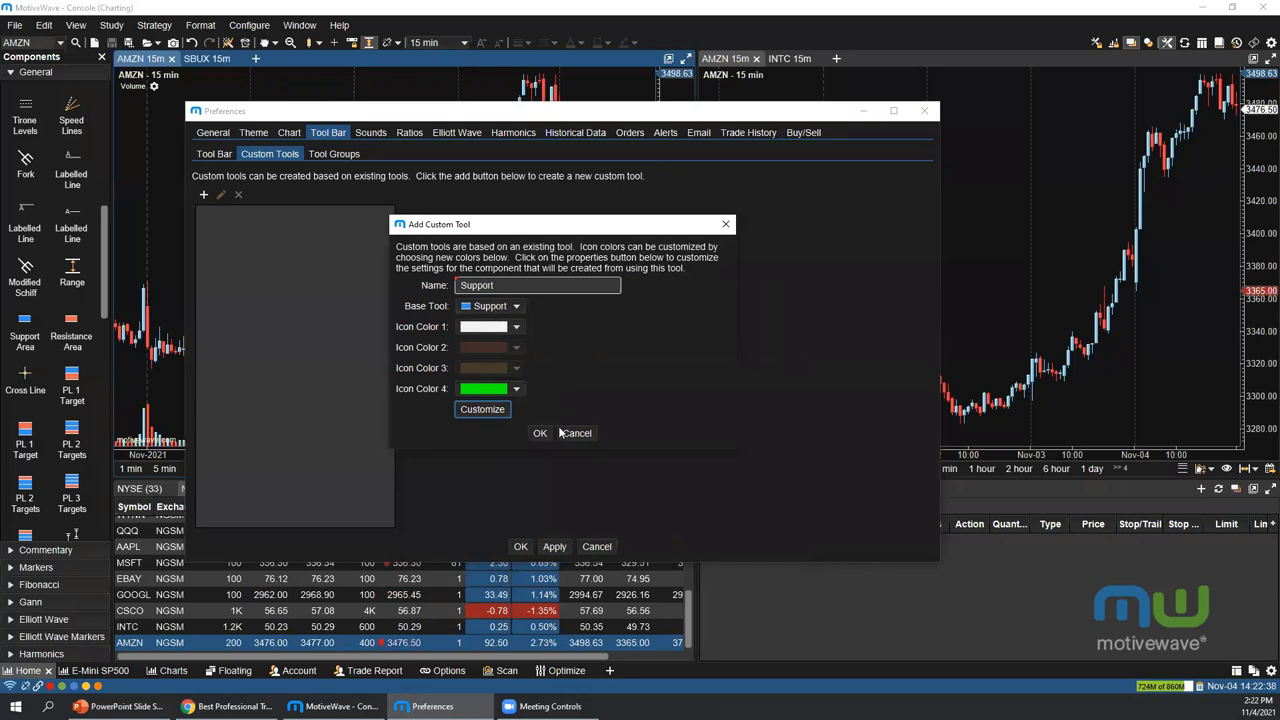
pyautogui.click(540, 433)
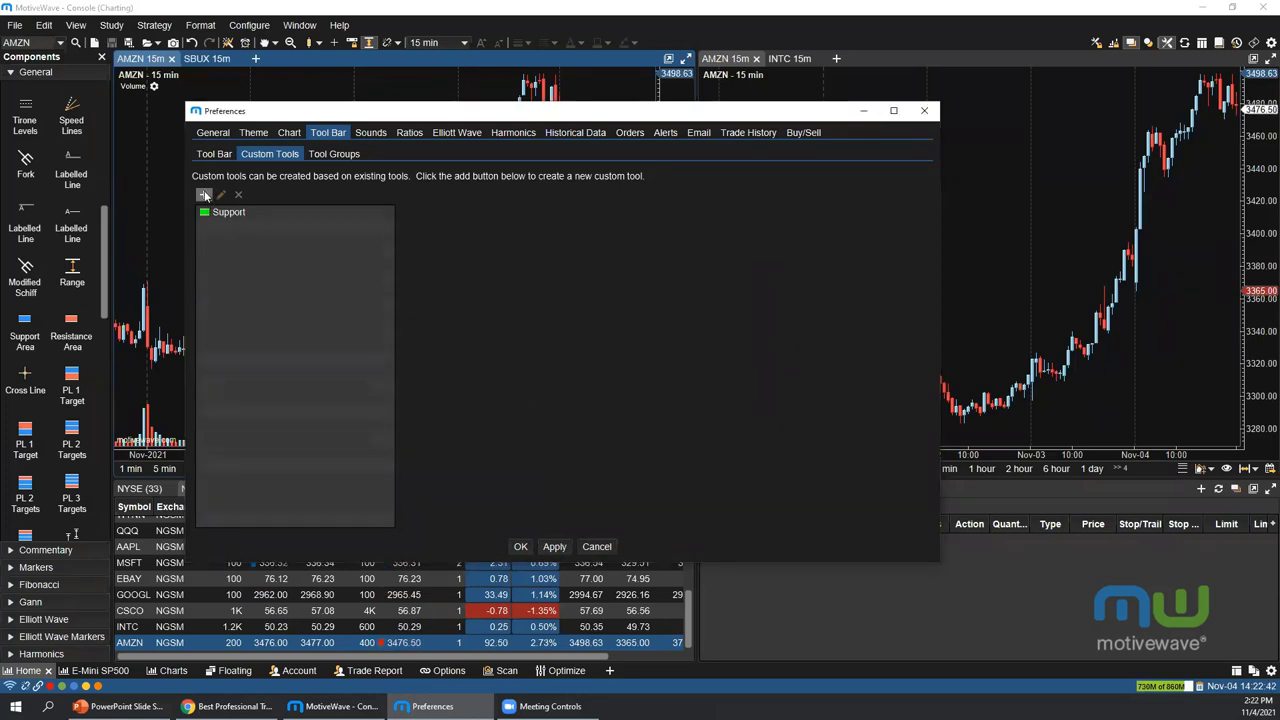
# Add a custom tool named Resistance based on the general Resistance tool and set its Icon Color 2 to red
pyautogui.click(204, 195)
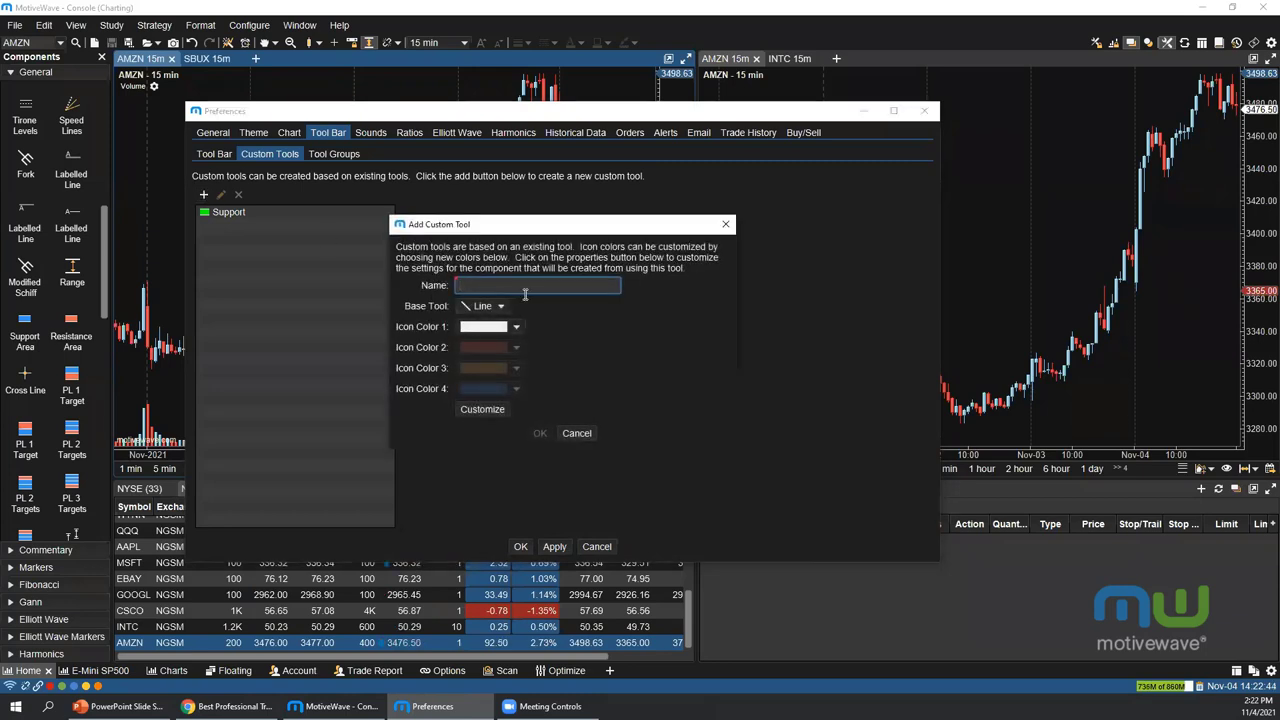
pyautogui.write('Resistan')
pyautogui.click(472, 306)
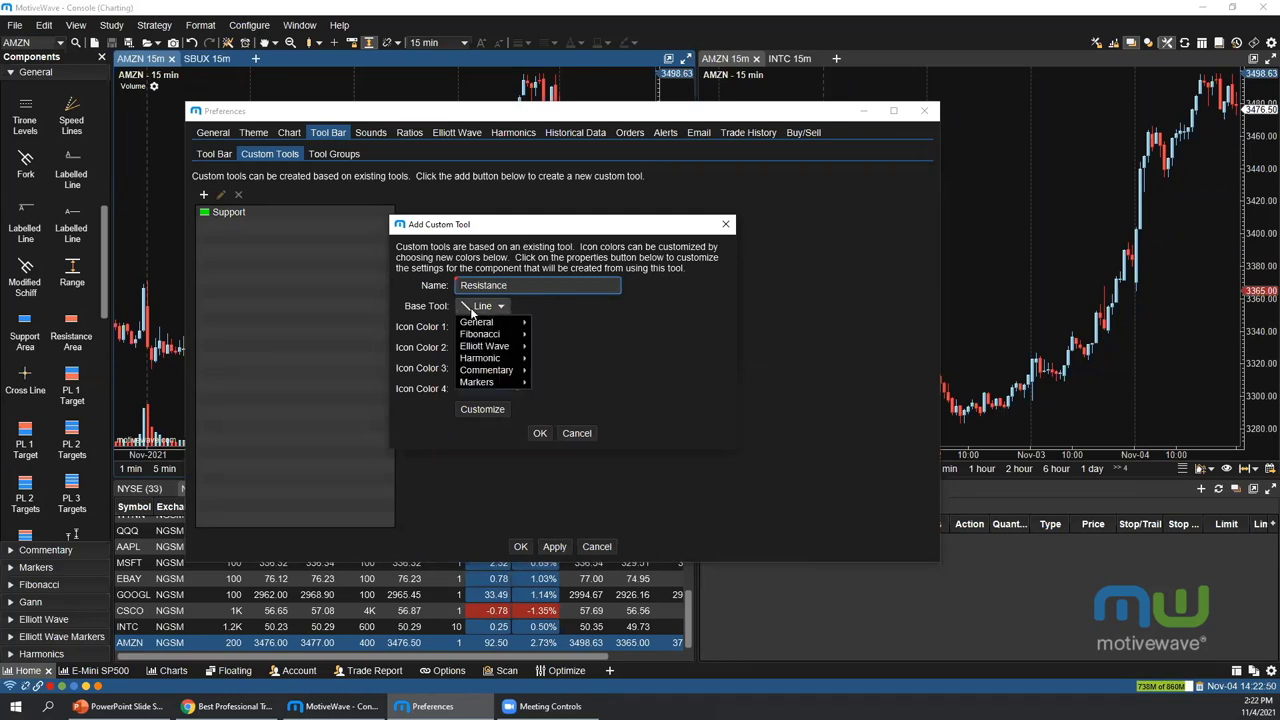
pyautogui.moveTo(482, 322)
pyautogui.click(584, 383)
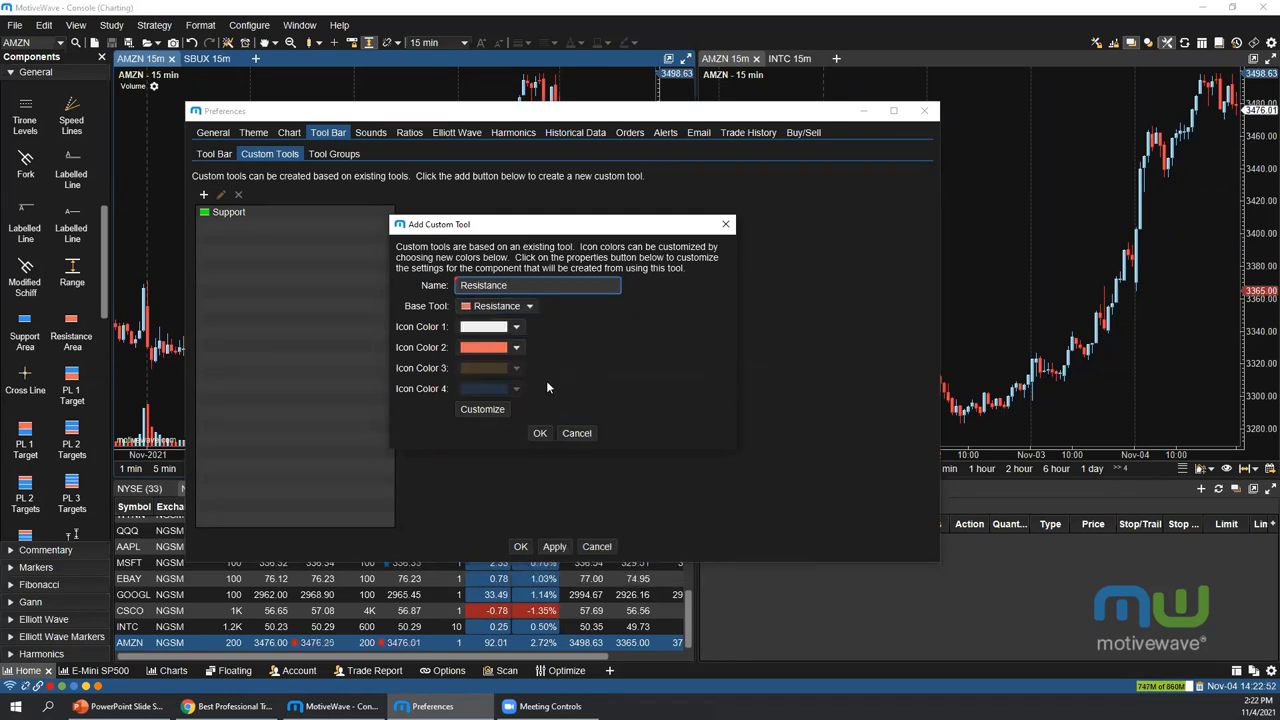
pyautogui.click(516, 347)
pyautogui.click(466, 433)
# Customize the resistance area with a fixed height of 12 and enable Extend and Extend Left
pyautogui.click(496, 410)
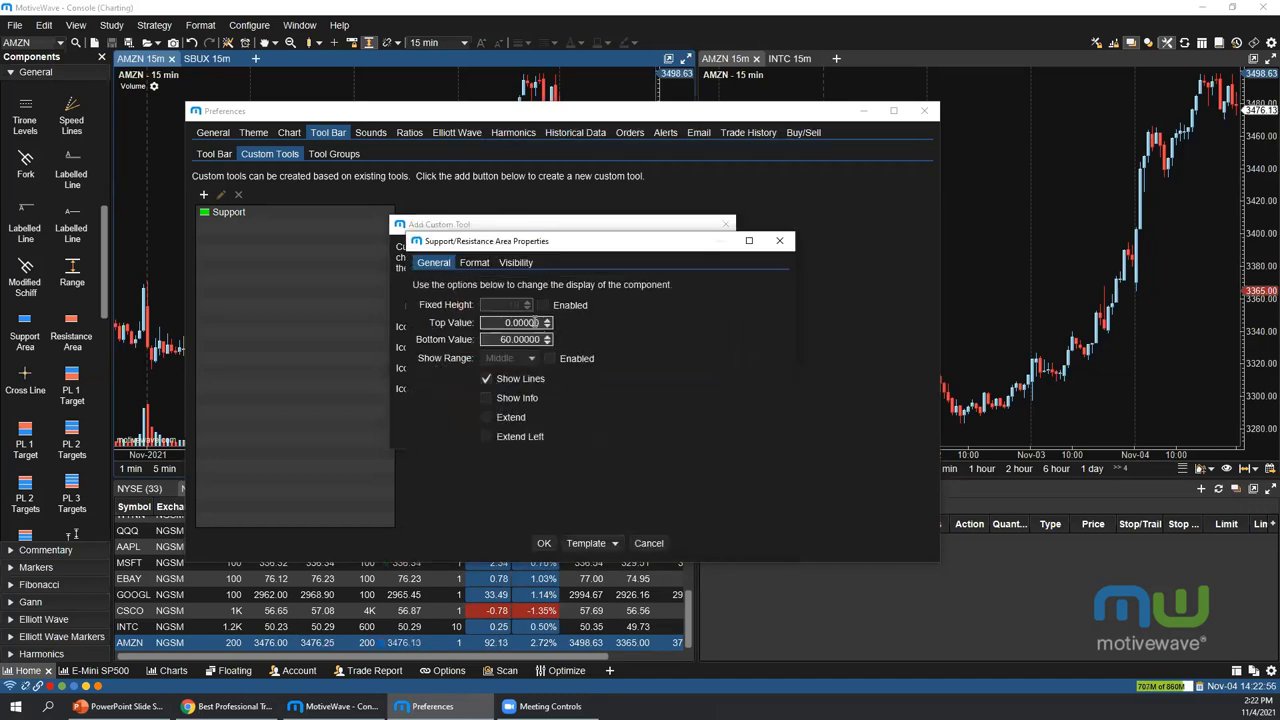
pyautogui.click(543, 306)
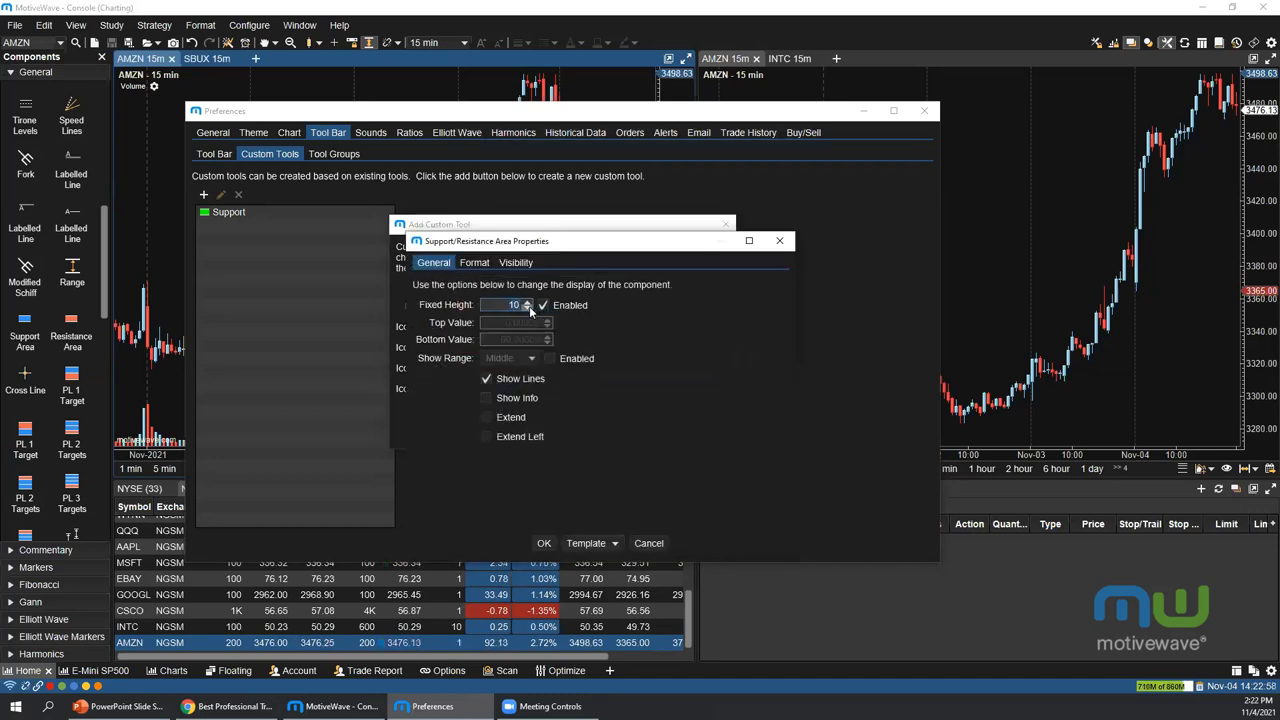
pyautogui.click(486, 417)
pyautogui.click(487, 438)
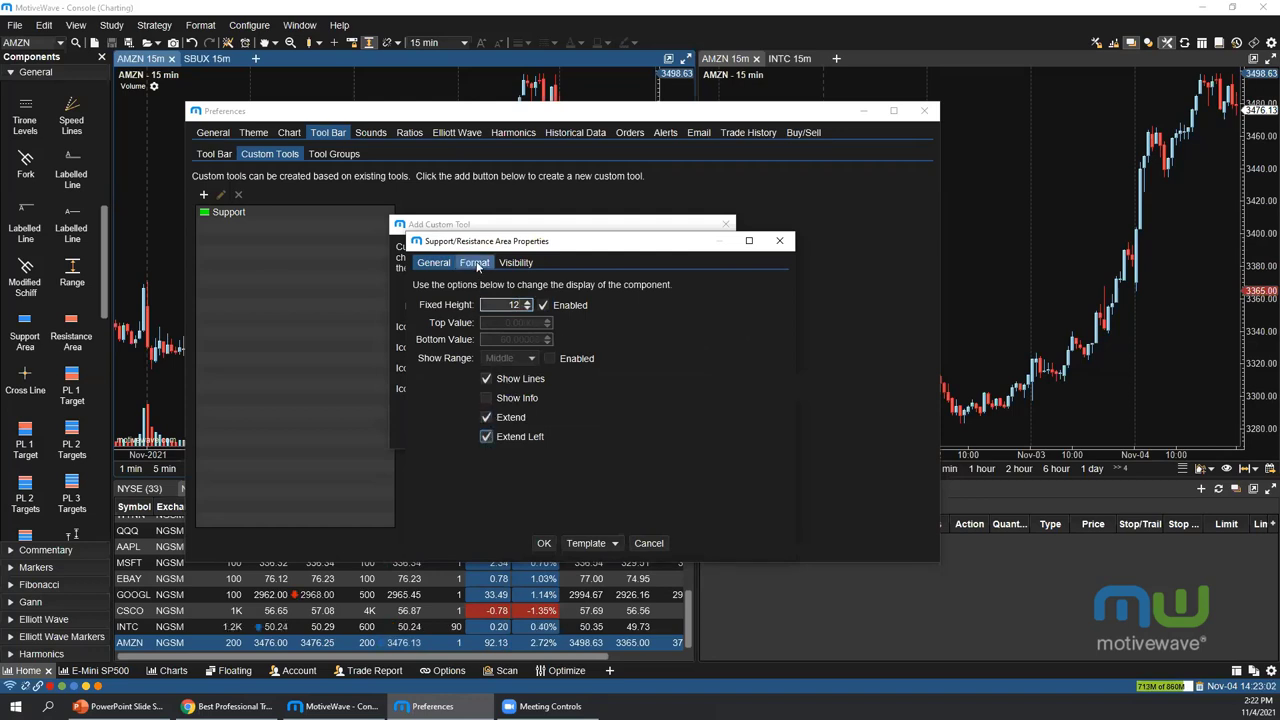
# Format the resistance area's line as black with a thickness of 0.25
pyautogui.click(474, 262)
pyautogui.click(480, 306)
pyautogui.click(474, 363)
pyautogui.click(567, 305)
pyautogui.click(561, 320)
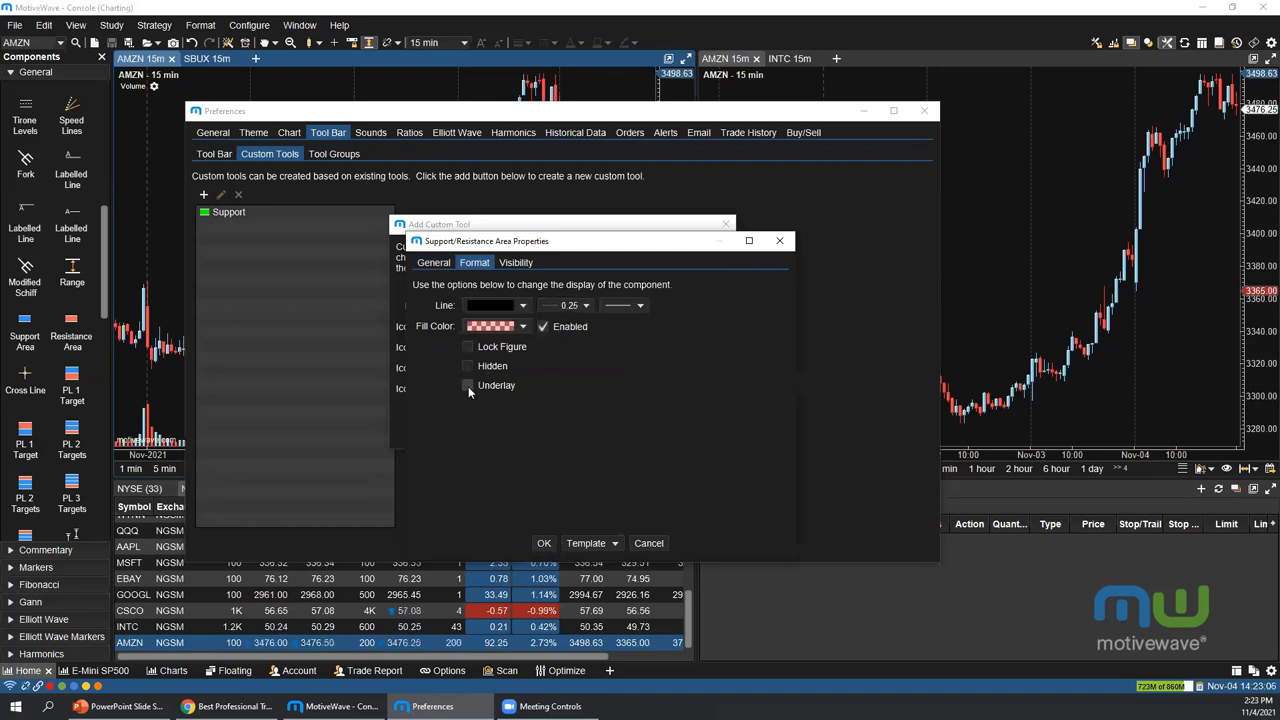
# Give the resistance area a semi-transparent red fill with Underlay enabled, and save the Resistance custom tool
pyautogui.click(497, 326)
pyautogui.click(475, 411)
pyautogui.click(497, 326)
pyautogui.click(521, 456)
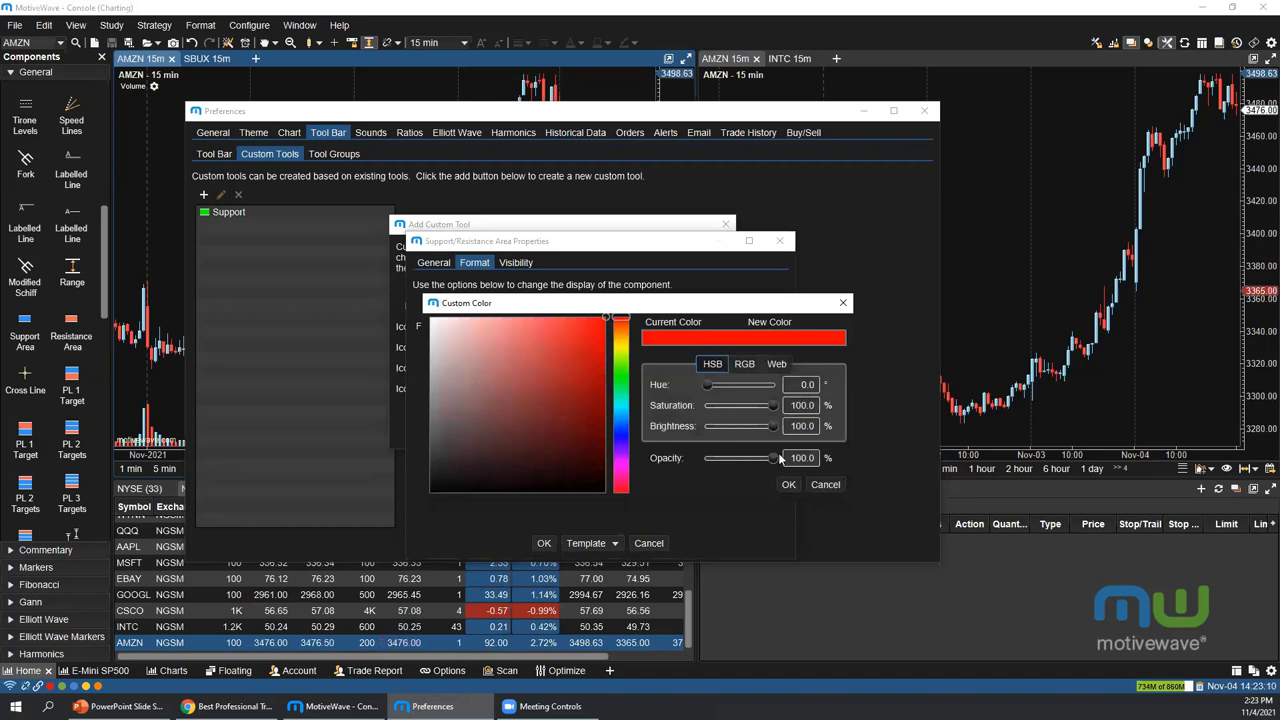
pyautogui.moveTo(787, 457); pyautogui.dragTo(835, 458)
pyautogui.write('30')
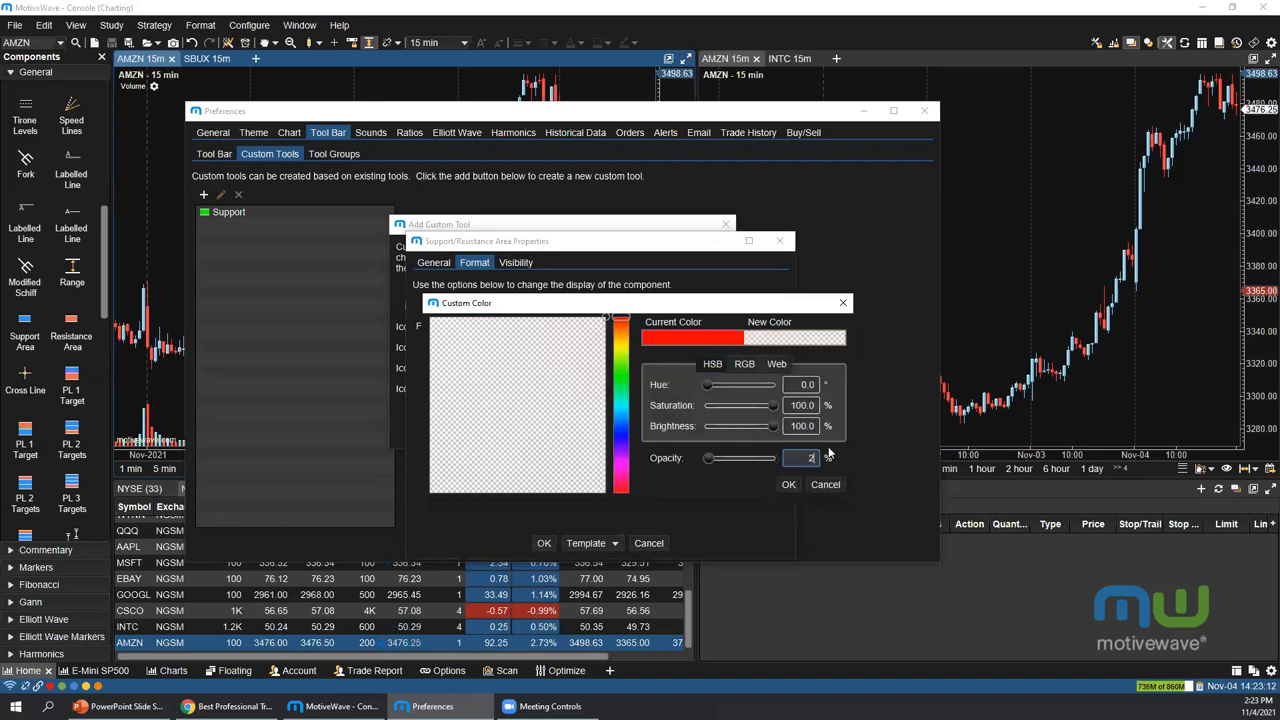
pyautogui.click(788, 484)
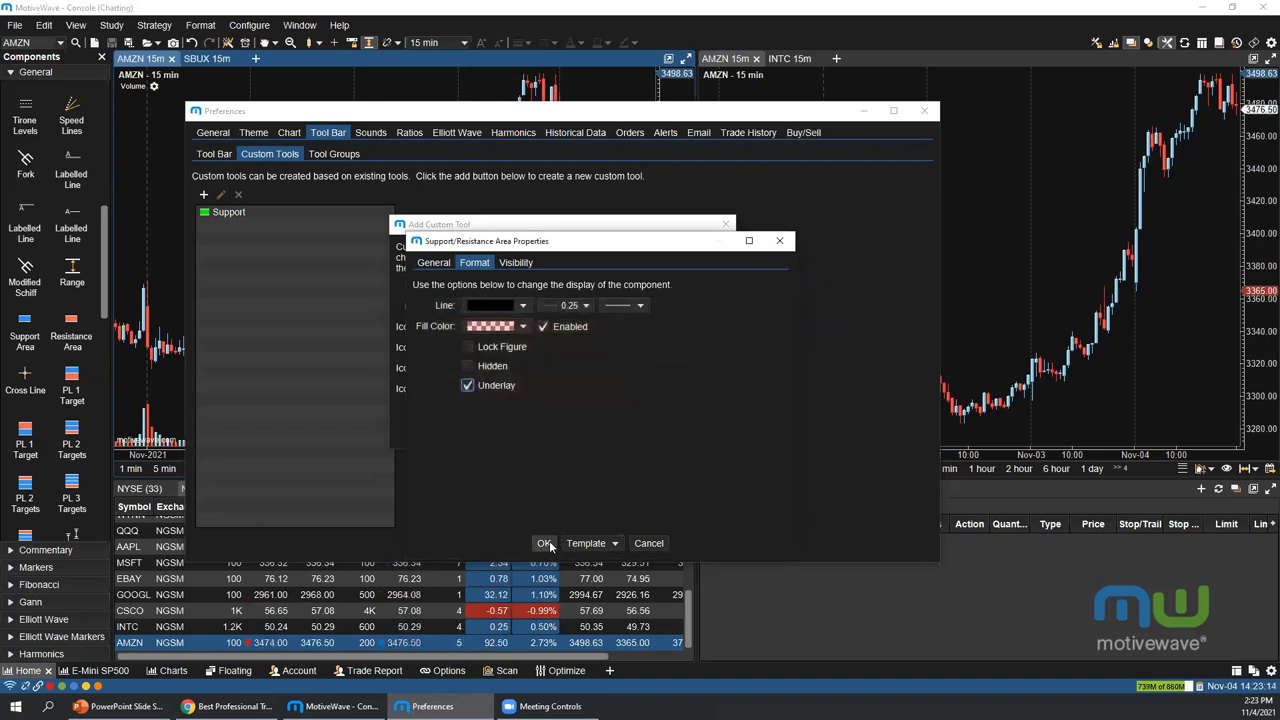
pyautogui.click(544, 543)
pyautogui.click(539, 433)
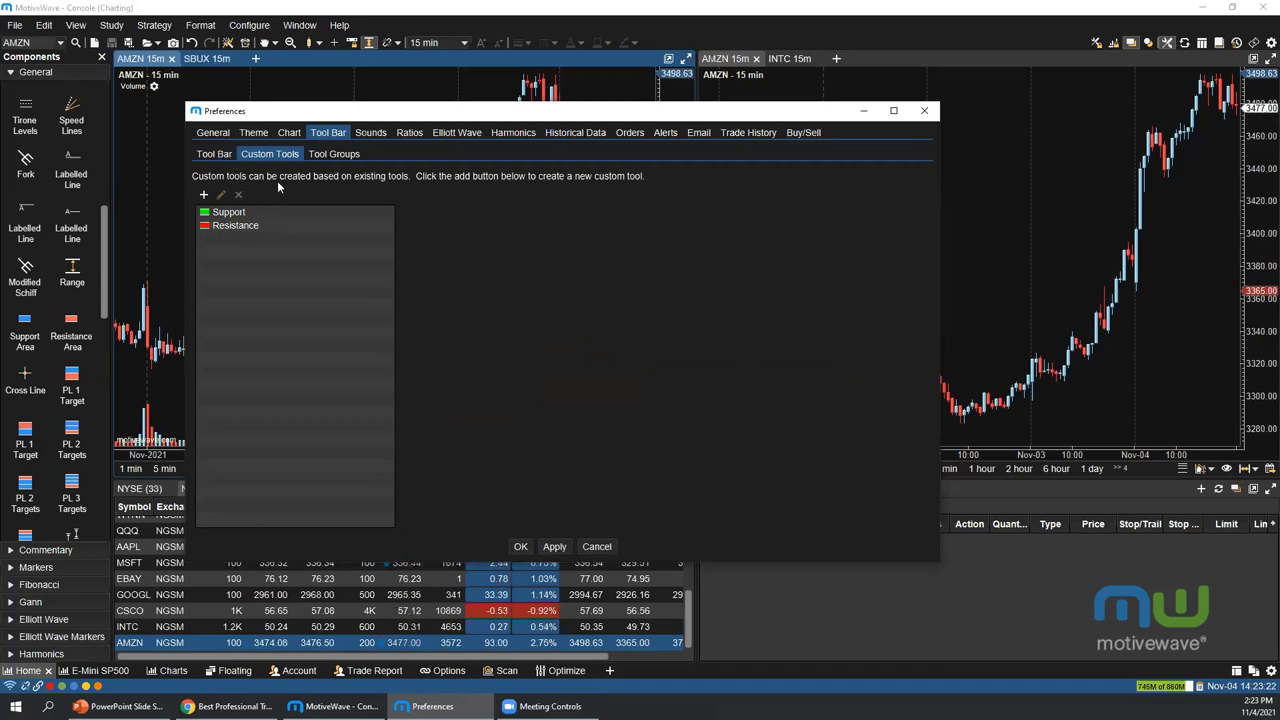
# Add the green Support custom tool to the actions of the Top tool bar
pyautogui.click(221, 157)
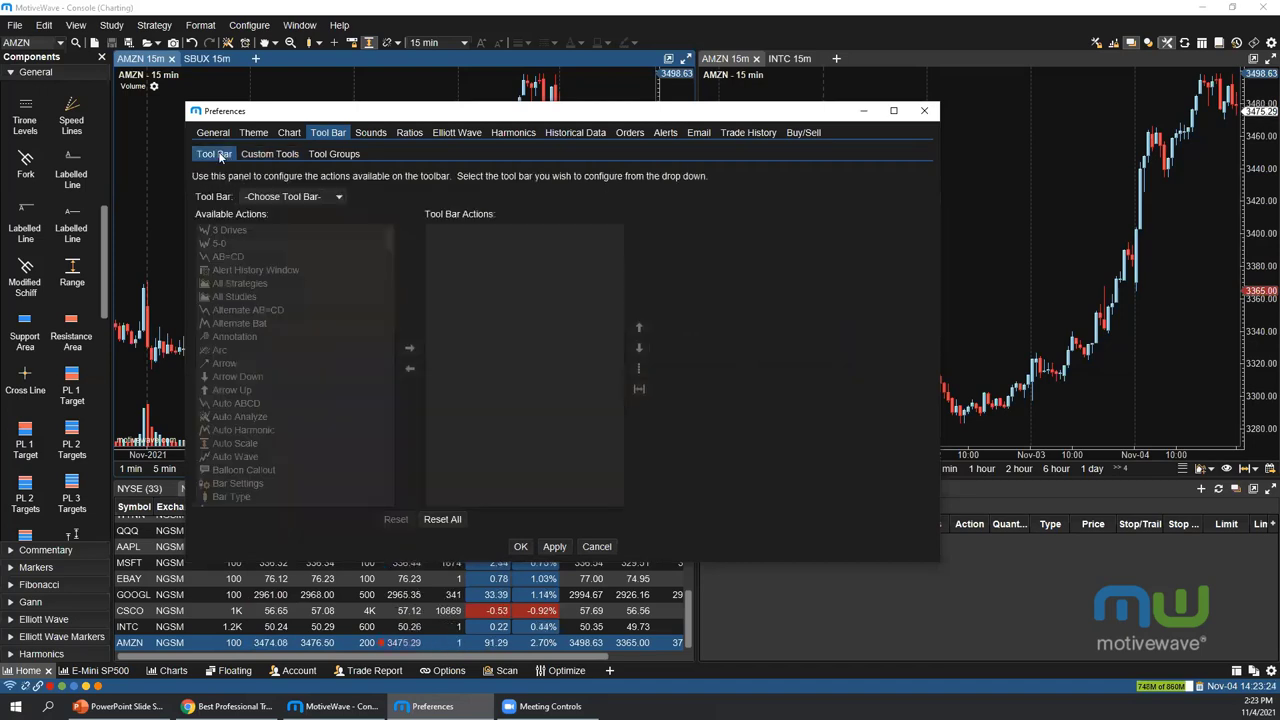
pyautogui.click(288, 196)
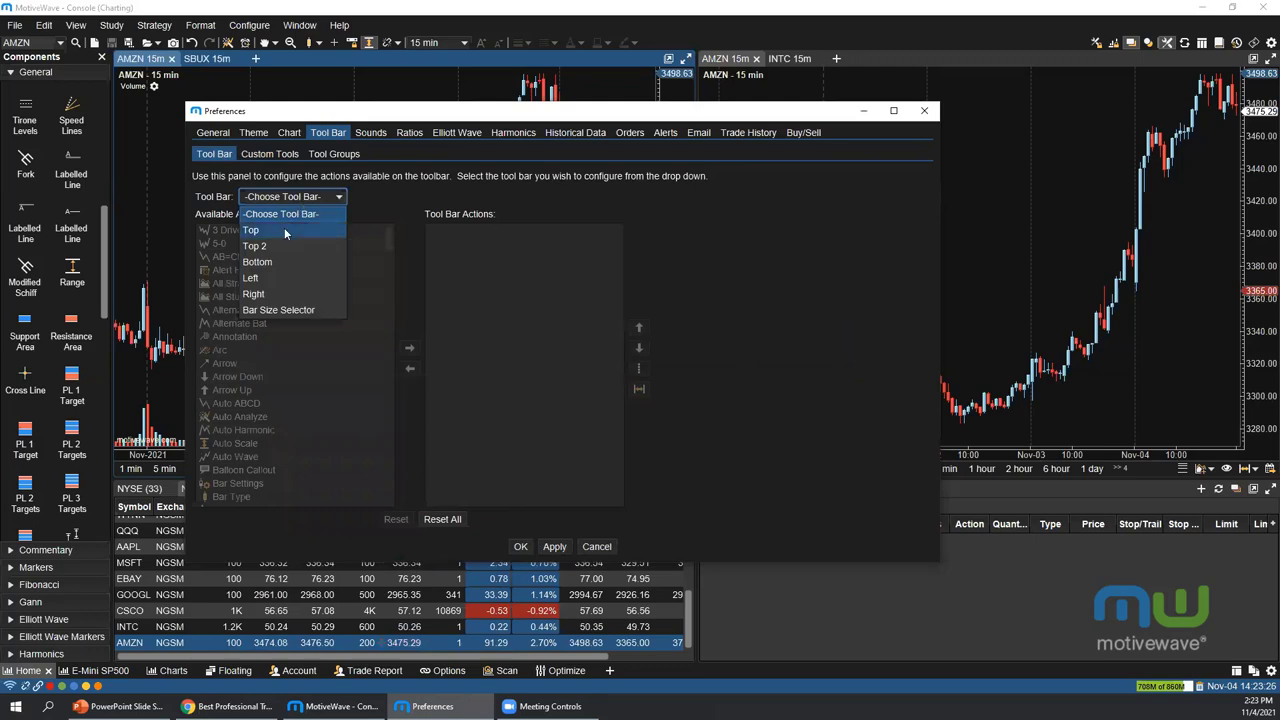
pyautogui.click(282, 228)
pyautogui.scroll(-6, 329, 348)
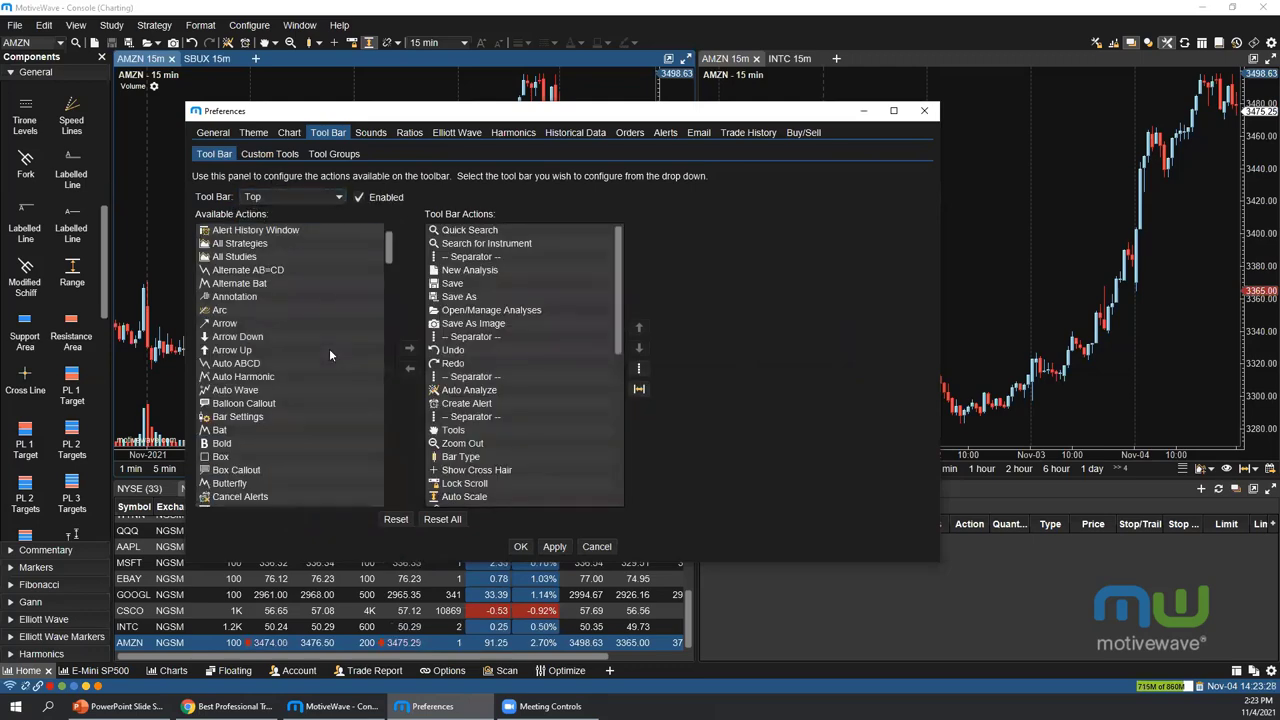
pyautogui.scroll(-6, 330, 340)
pyautogui.moveTo(392, 338); pyautogui.dragTo(386, 446)
pyautogui.click(219, 360)
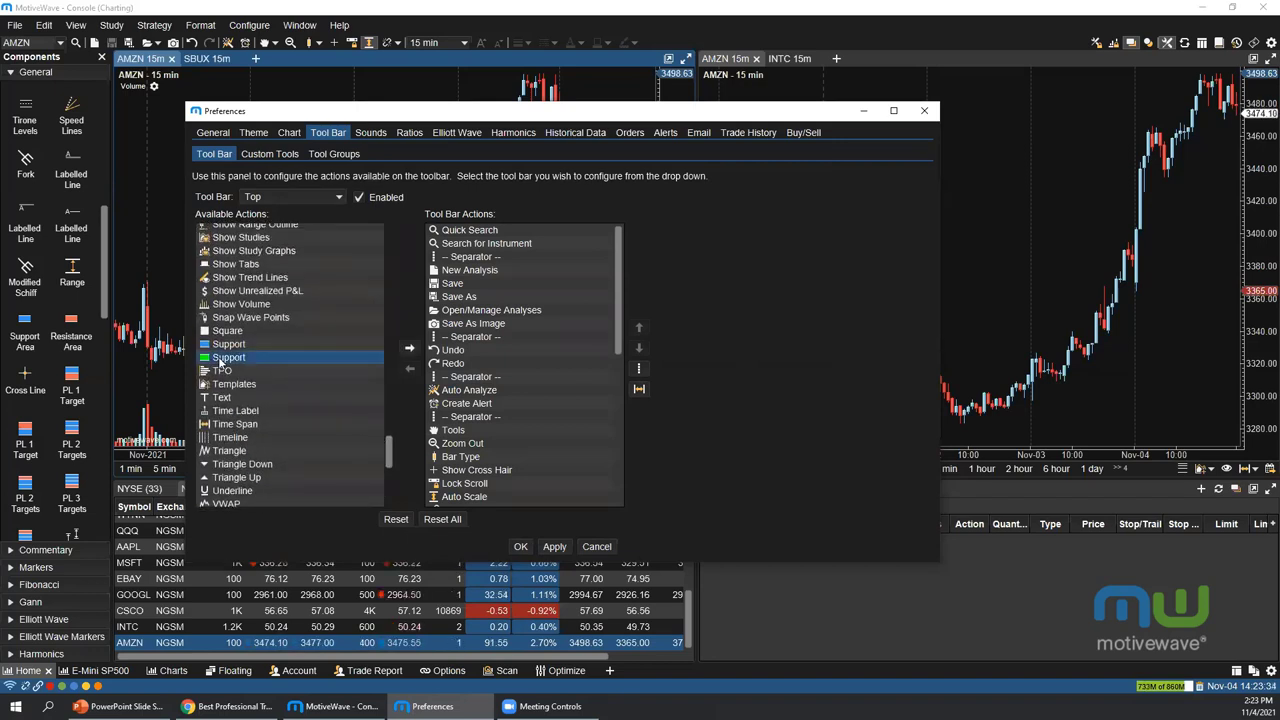
pyautogui.click(409, 350)
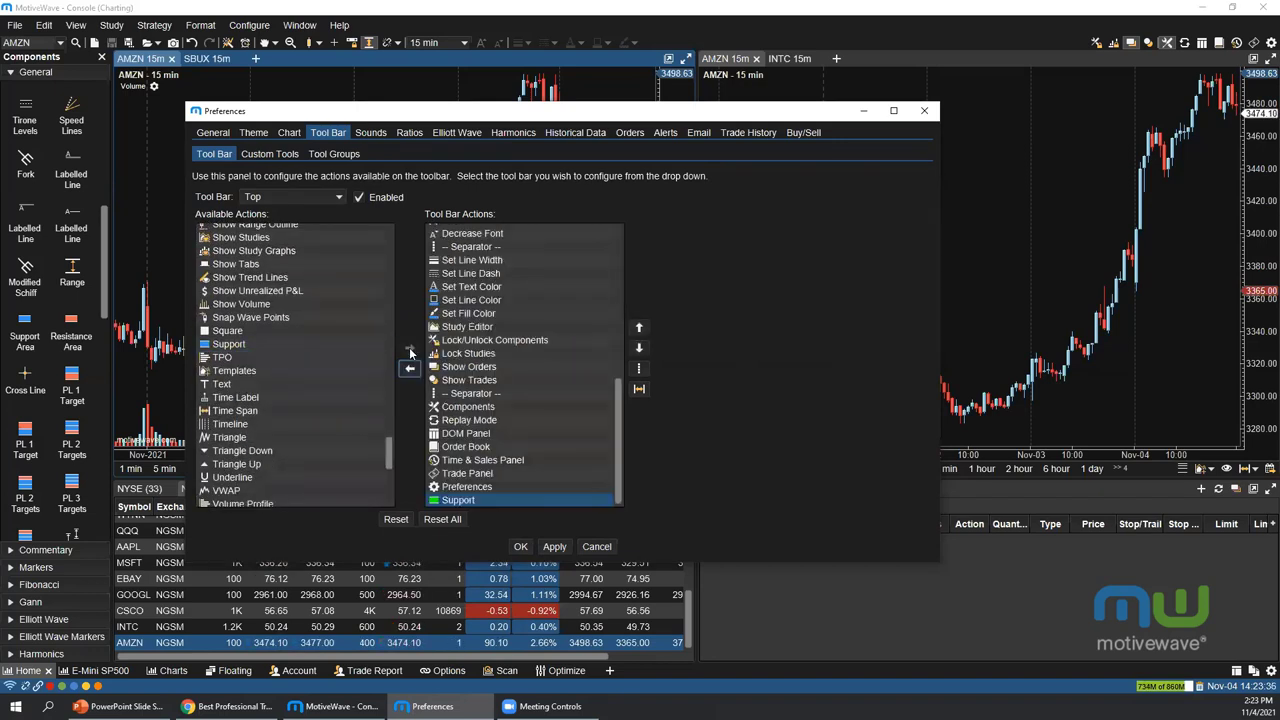
# Add the red Resistance custom tool to the Top tool bar's actions
pyautogui.moveTo(386, 450); pyautogui.dragTo(387, 416)
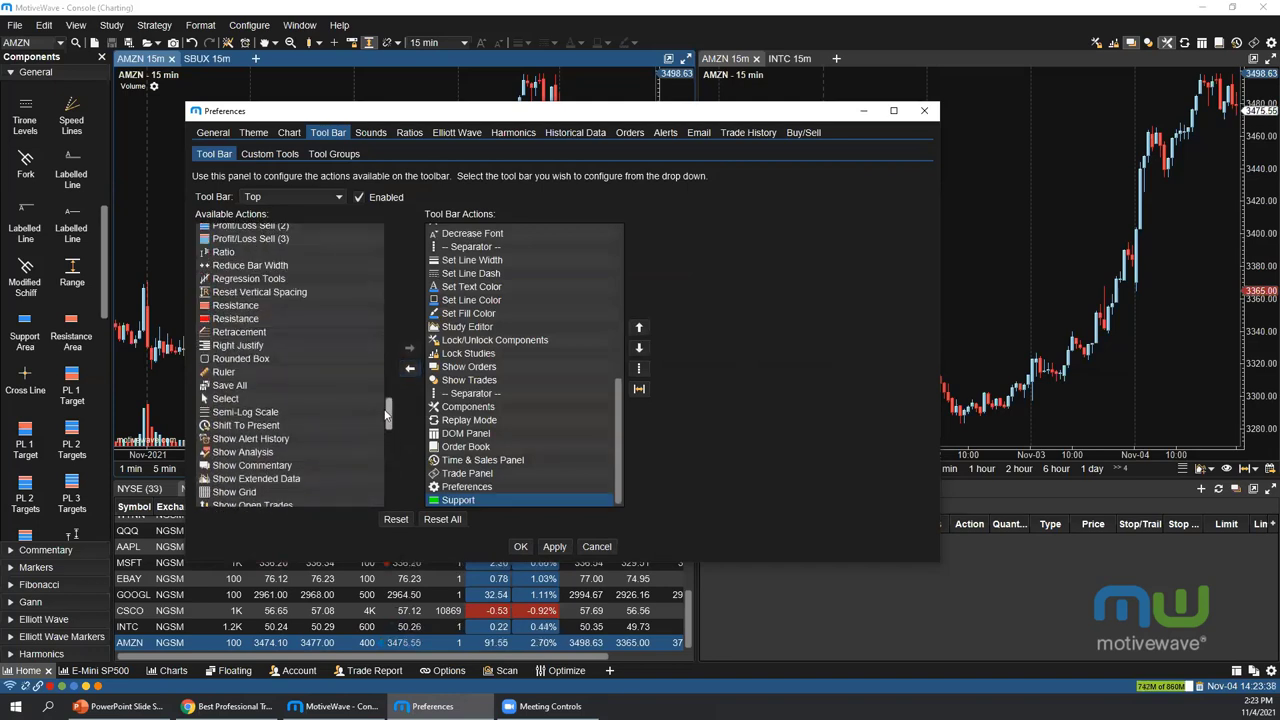
pyautogui.click(240, 318)
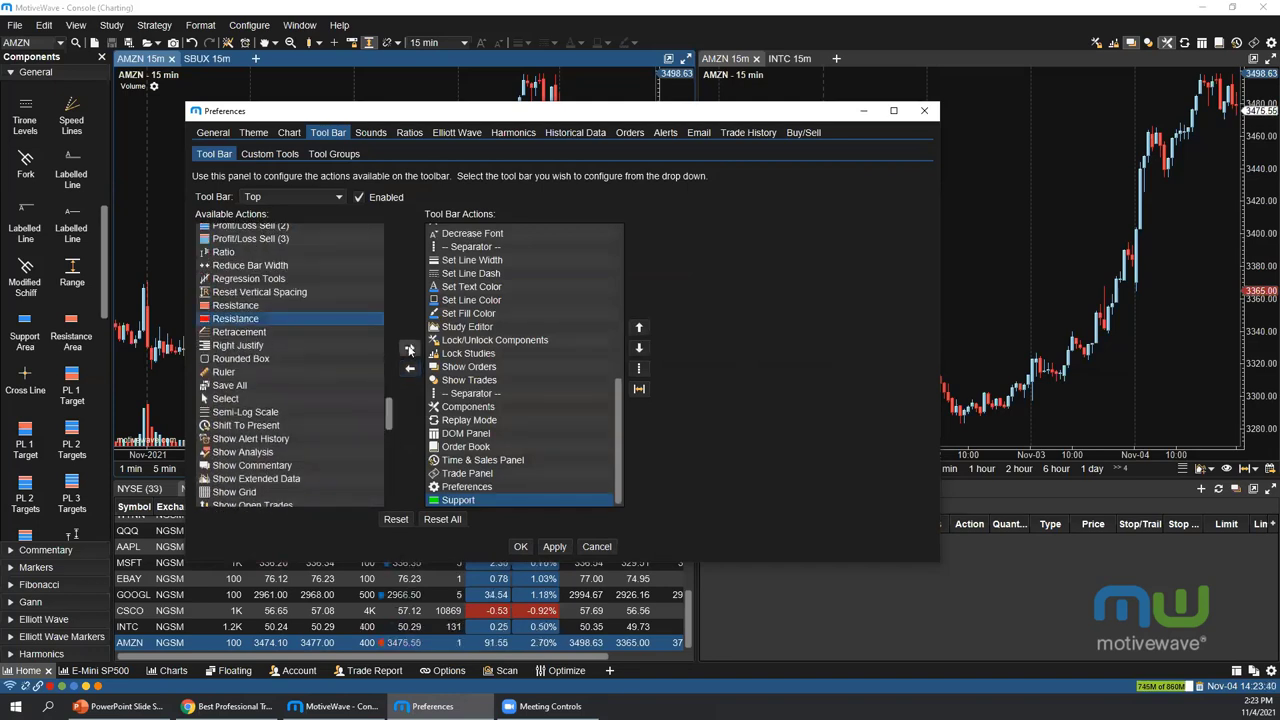
pyautogui.click(409, 348)
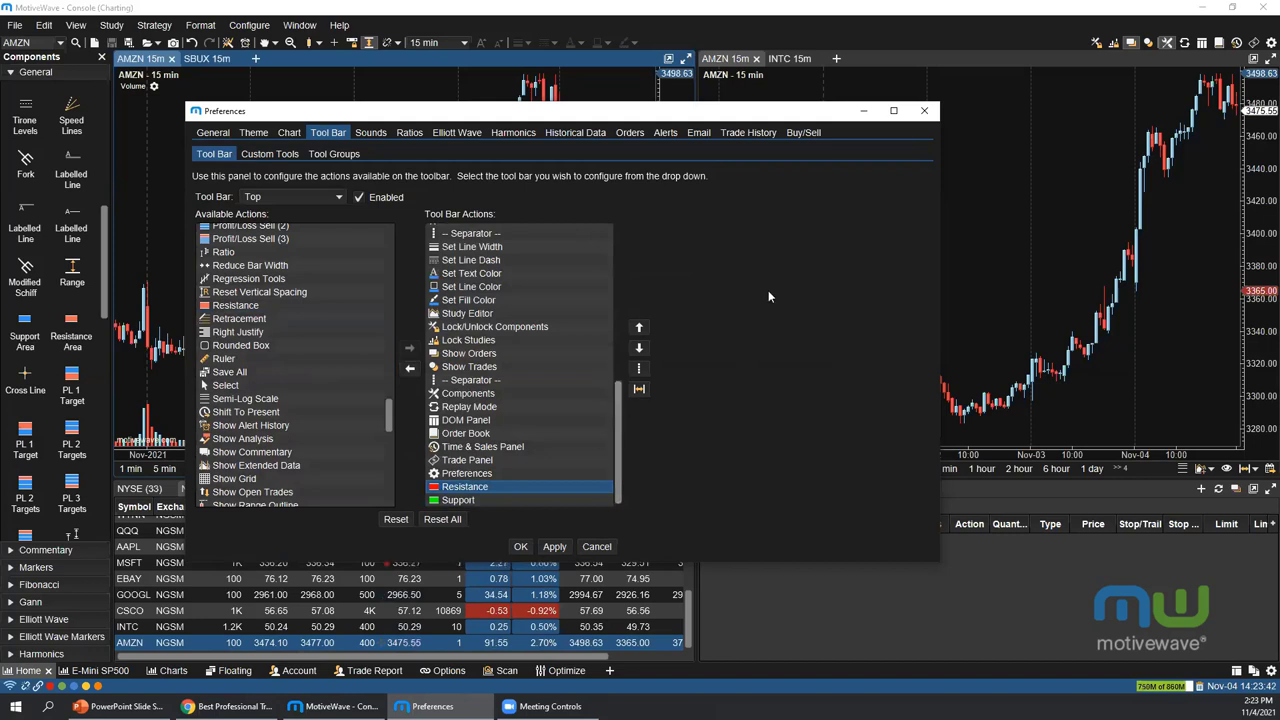
# Move the Resistance action up the tool bar order to directly below Set Fill Color
pyautogui.click(639, 327)
pyautogui.click(639, 327)
pyautogui.click(639, 327)
pyautogui.click(639, 327)
pyautogui.tripleClick(640, 329)
pyautogui.tripleClick(640, 329)
pyautogui.tripleClick(640, 329)
pyautogui.click(640, 330)
pyautogui.click(639, 347)
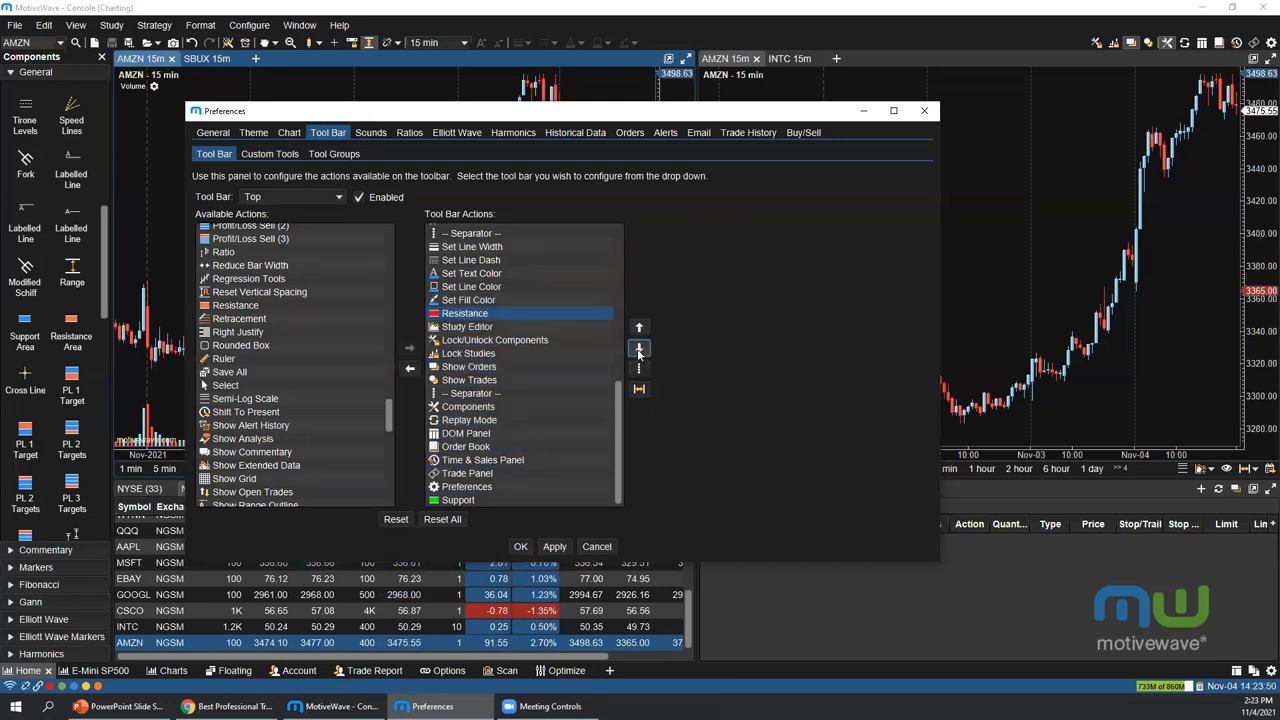
# Move the Support action up to directly above Resistance in the tool bar order and save the preferences
pyautogui.click(462, 500)
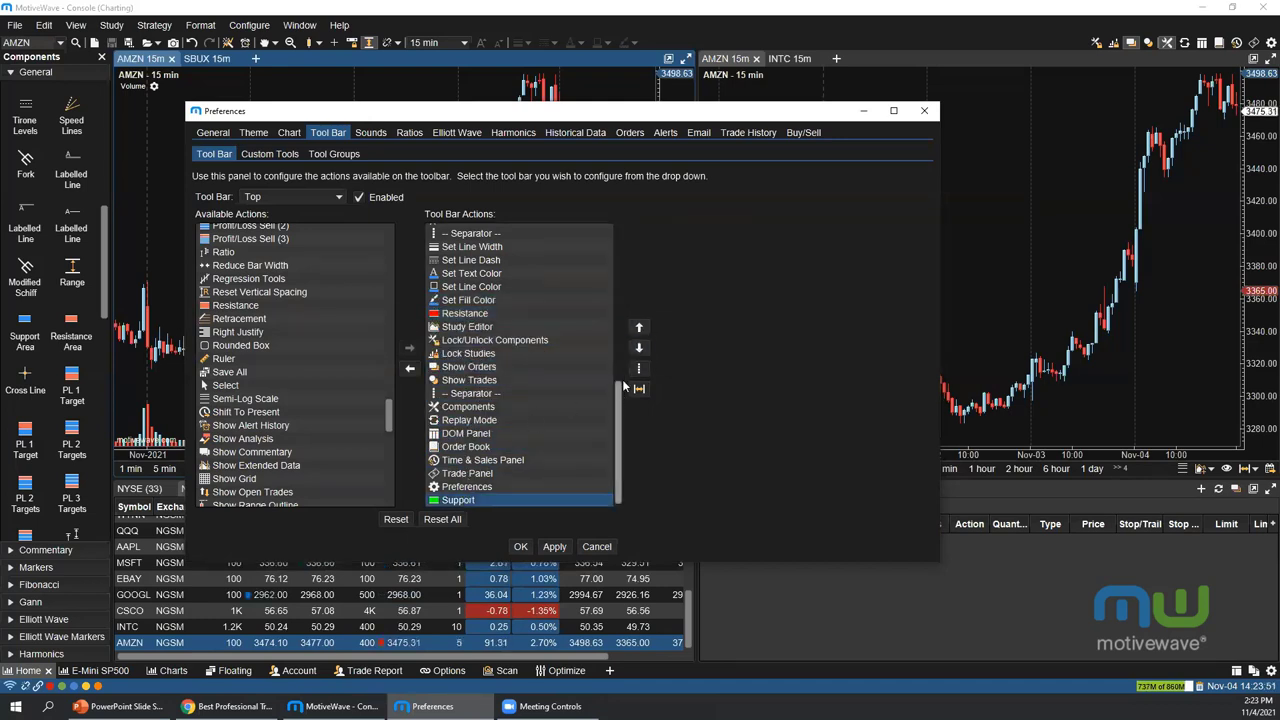
pyautogui.click(639, 328)
pyautogui.click(639, 328)
pyautogui.click(639, 328)
pyautogui.click(639, 328)
pyautogui.click(639, 328)
pyautogui.tripleClick(639, 328)
pyautogui.tripleClick(639, 328)
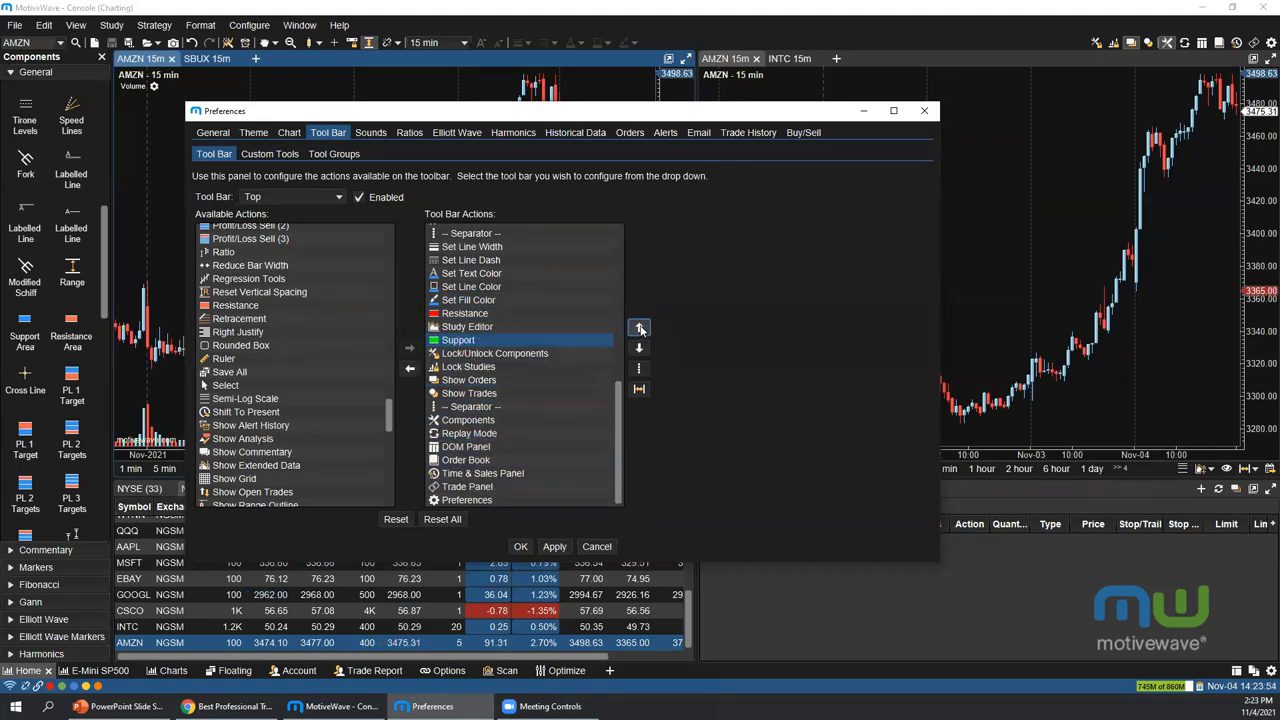
pyautogui.tripleClick(639, 328)
pyautogui.click(520, 546)
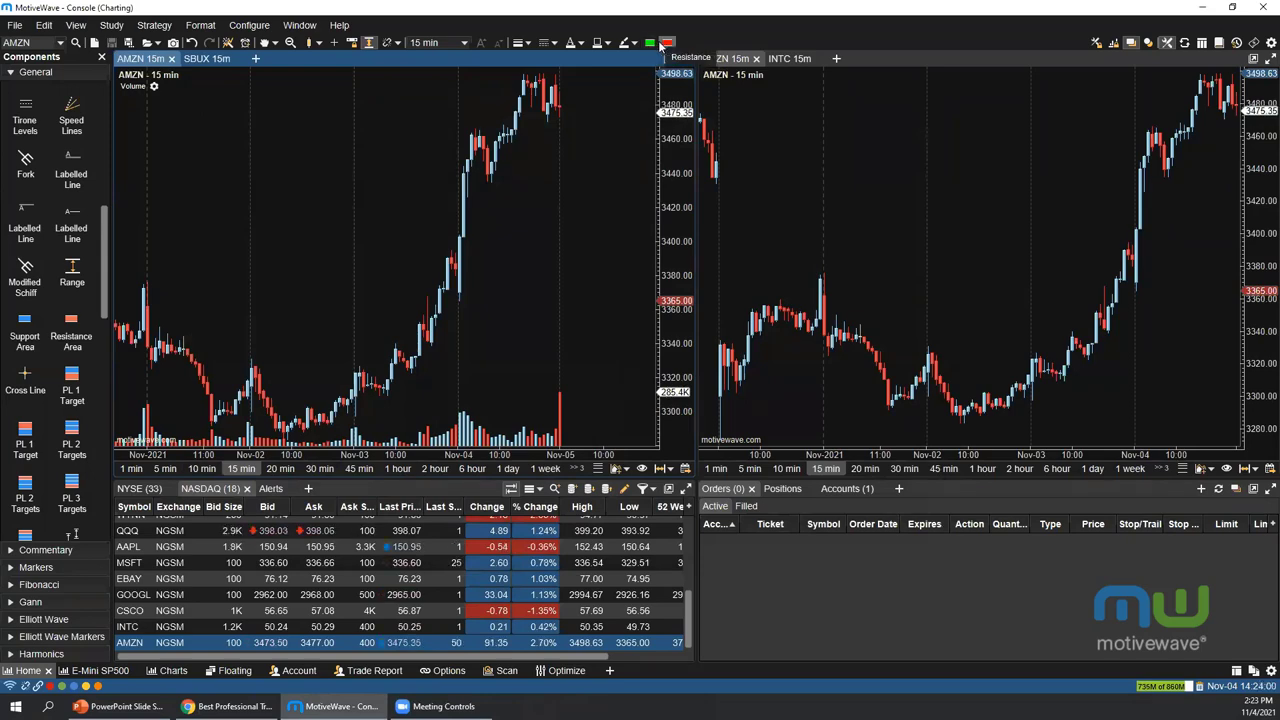
# Switch to the E-Mini SP500 page and close the Components panel
pyautogui.click(97, 670)
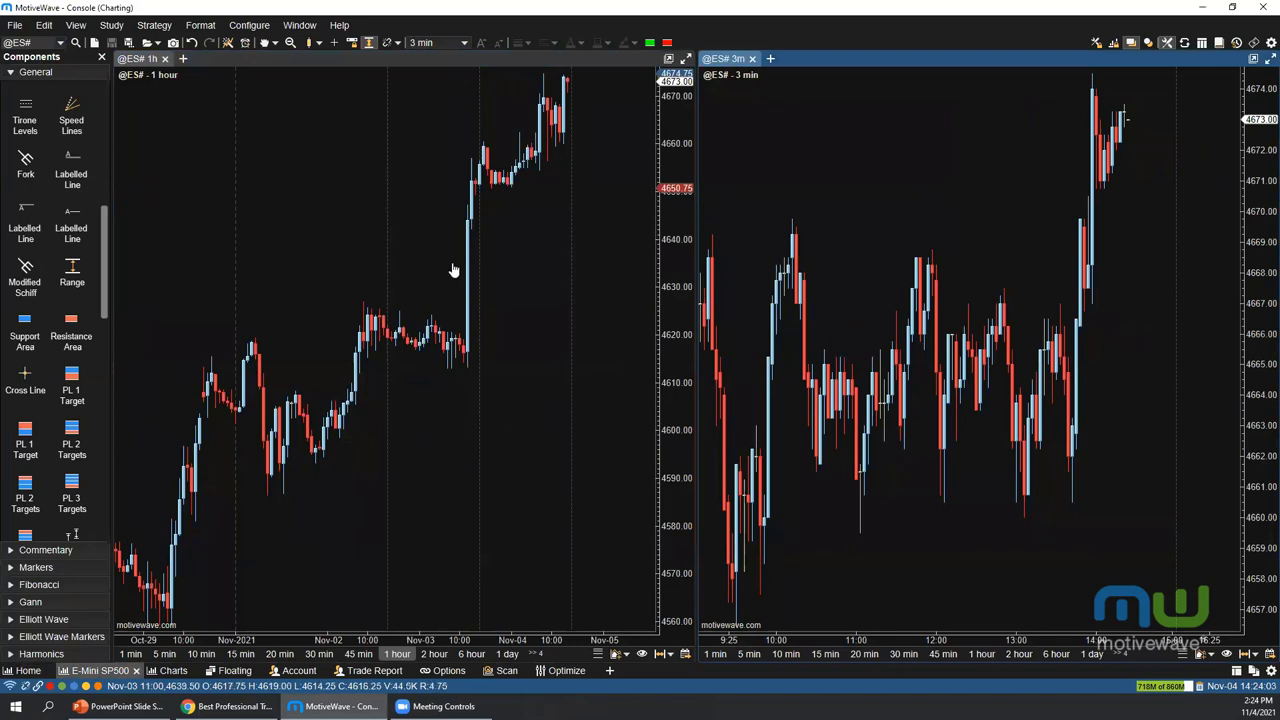
pyautogui.click(101, 57)
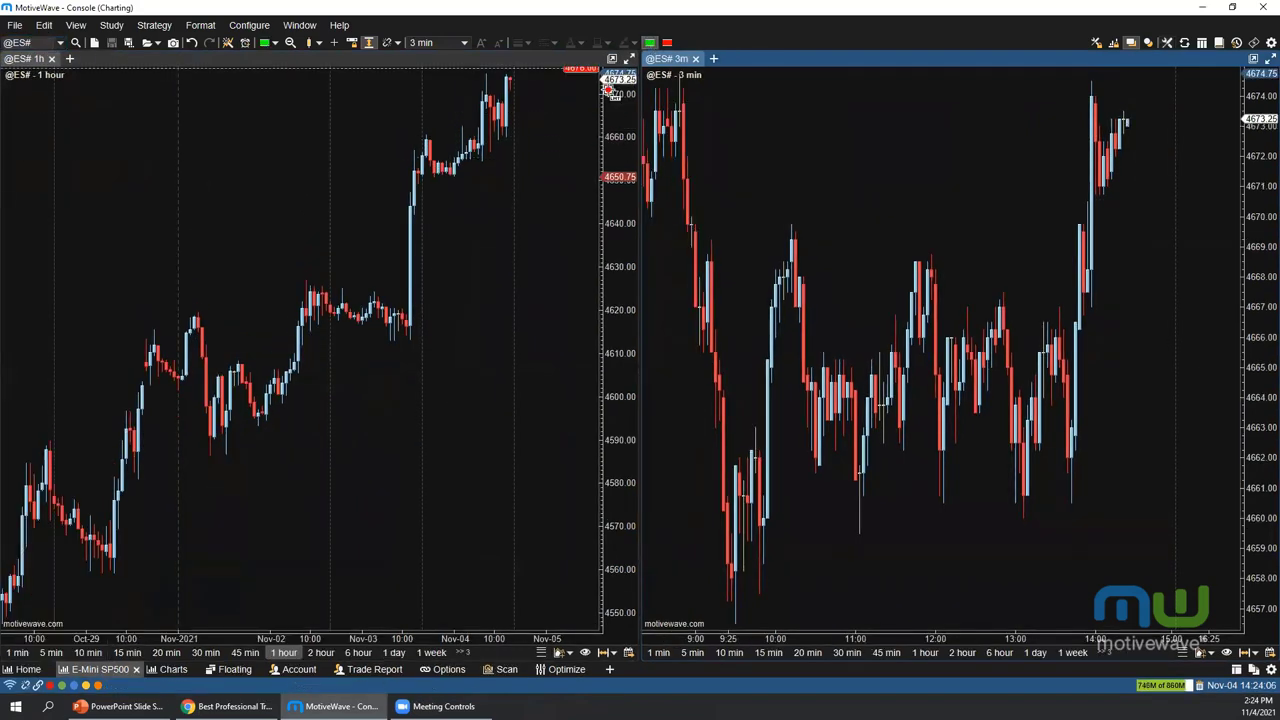
pyautogui.click(466, 178)
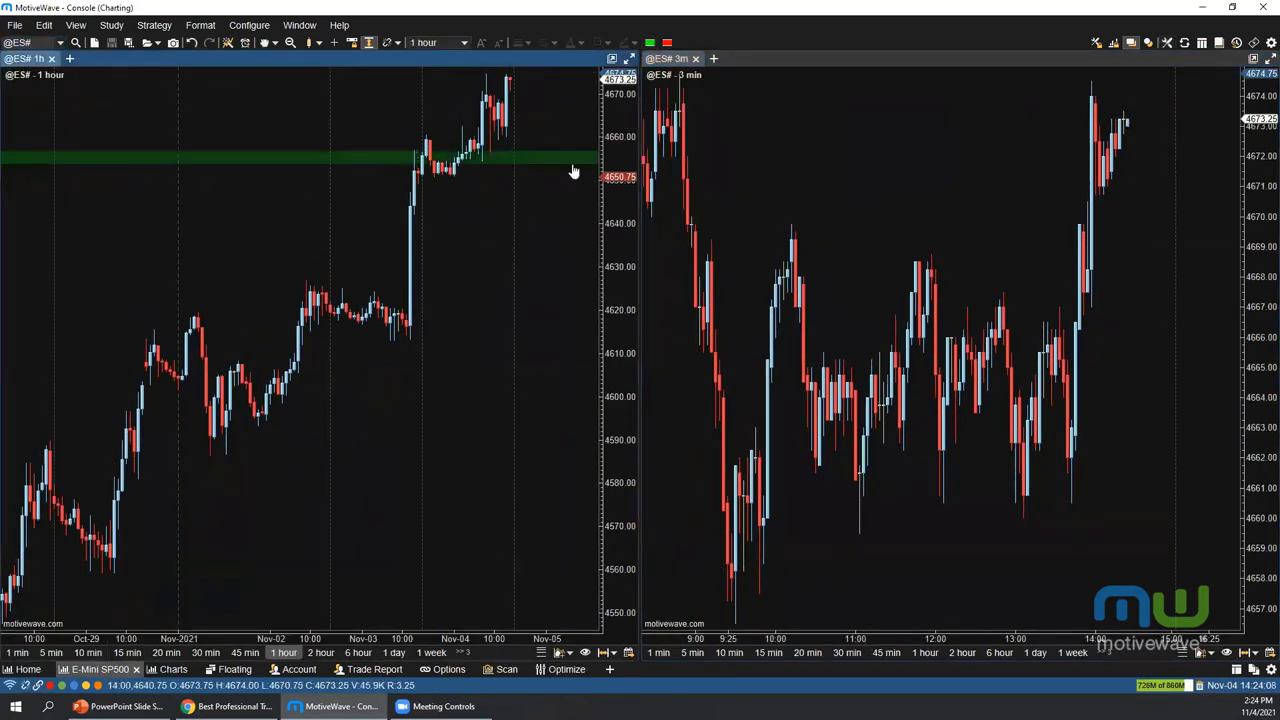
pyautogui.moveTo(480, 309); pyautogui.dragTo(480, 321)
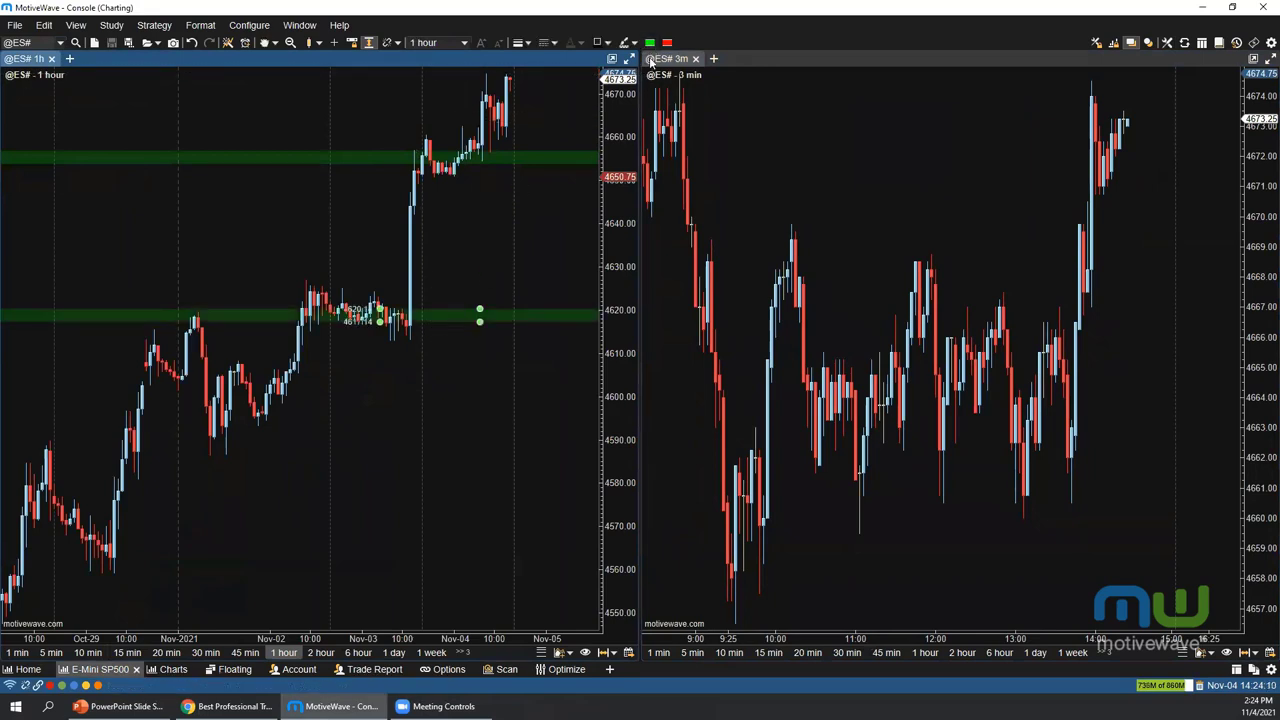
pyautogui.moveTo(574, 113); pyautogui.dragTo(574, 126)
pyautogui.click(667, 42)
pyautogui.click(523, 211)
pyautogui.click(515, 74)
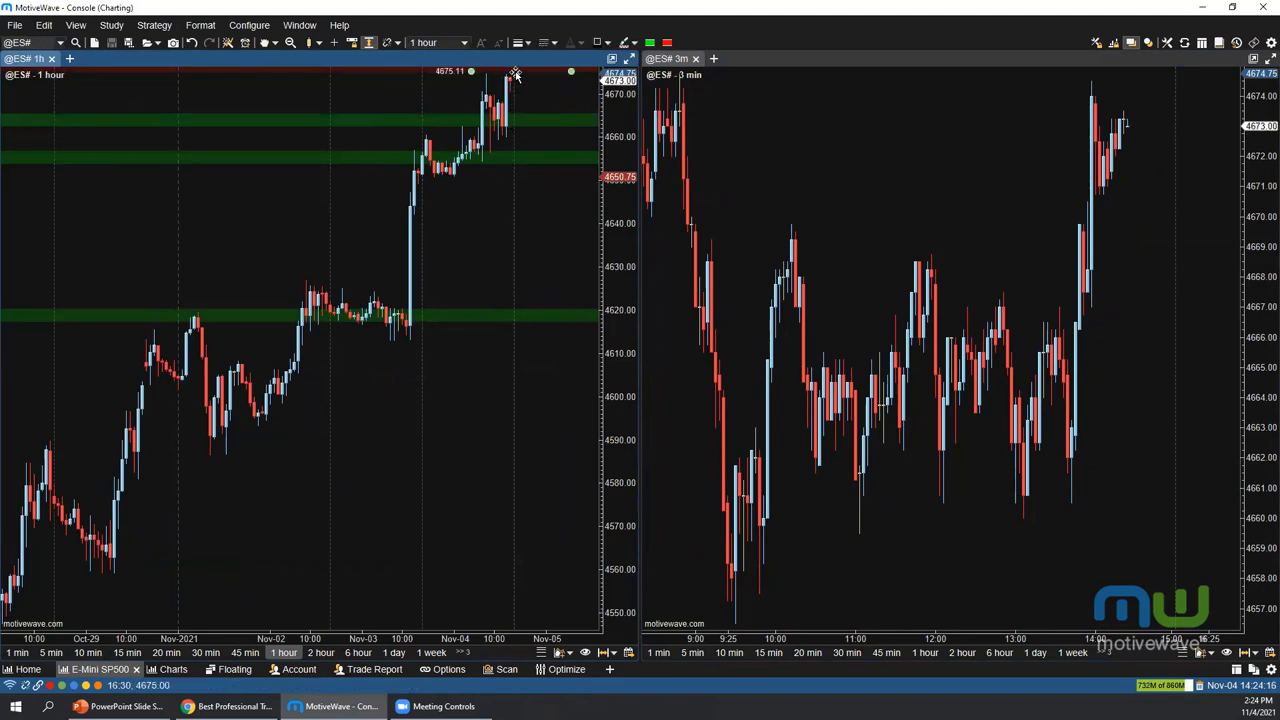
pyautogui.press('Delete')
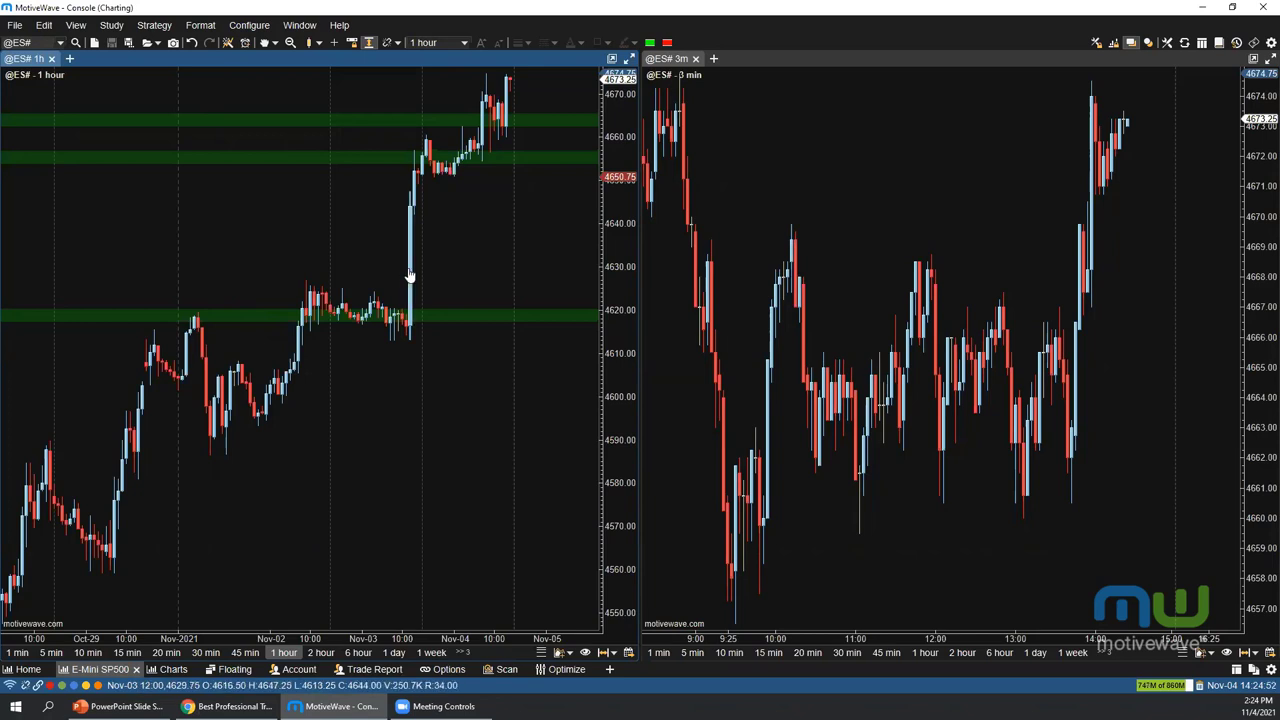
pyautogui.moveTo(410, 276)
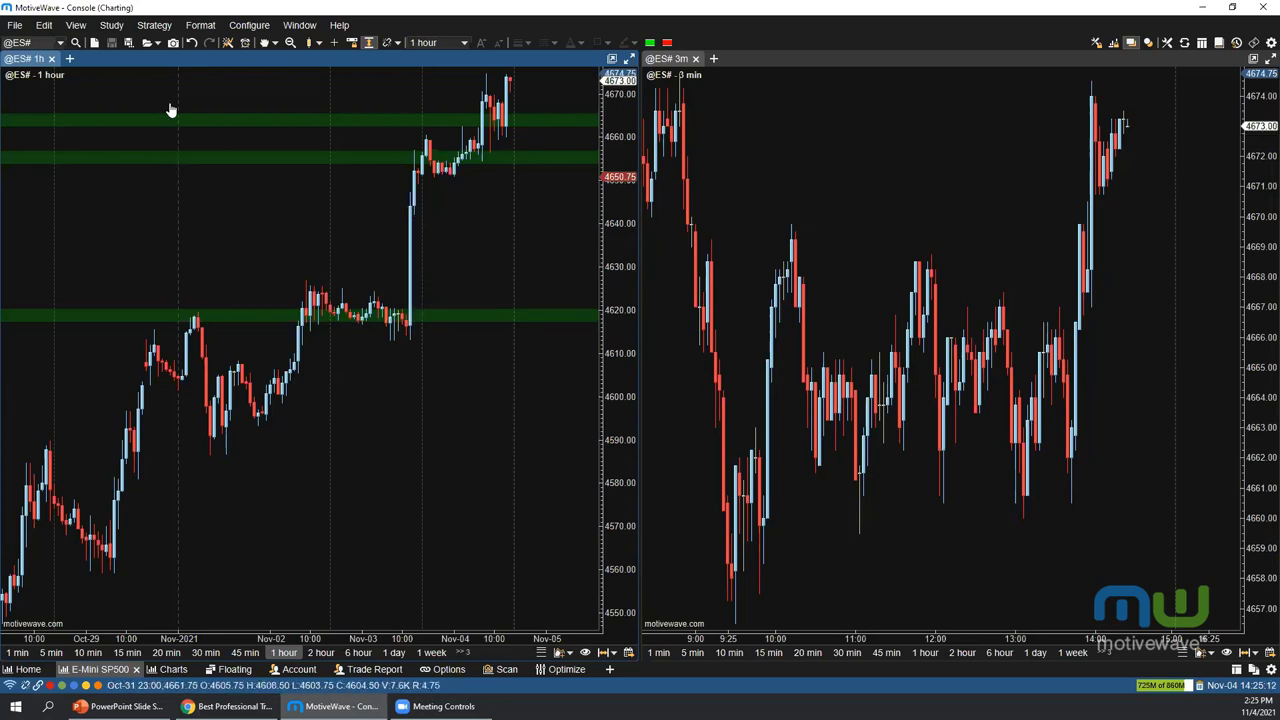
pyautogui.click(151, 44)
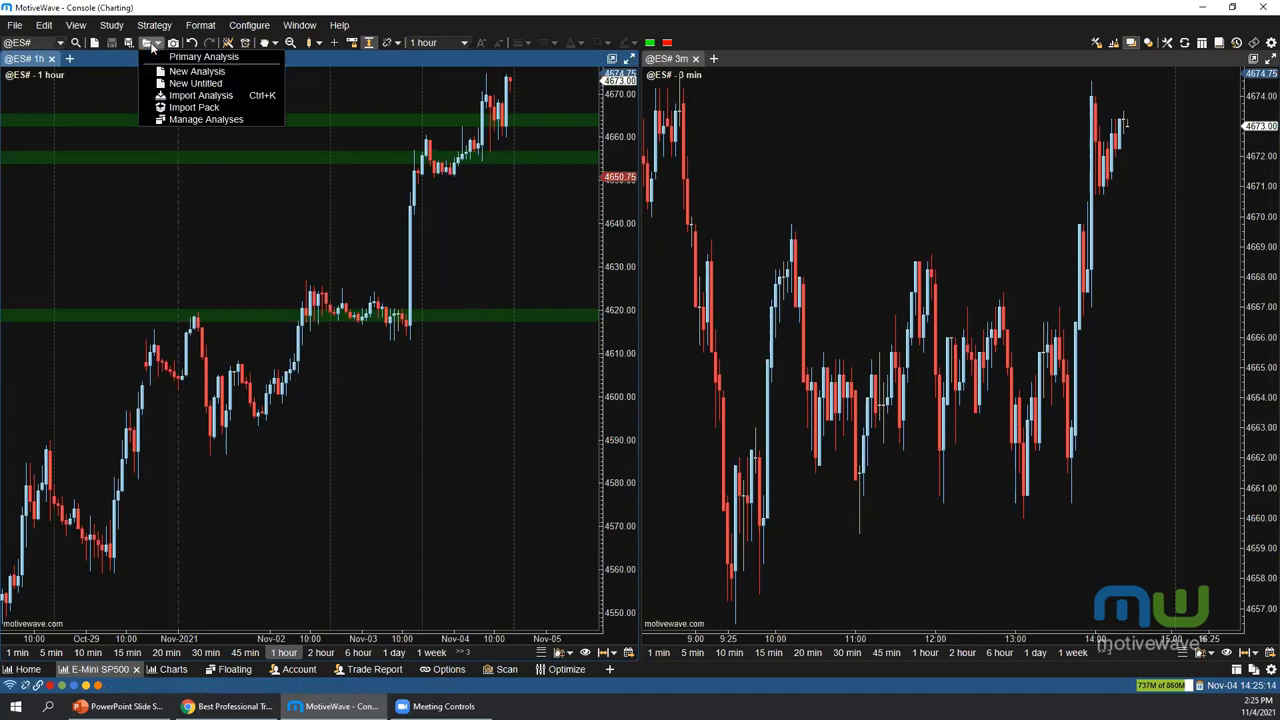
pyautogui.click(176, 71)
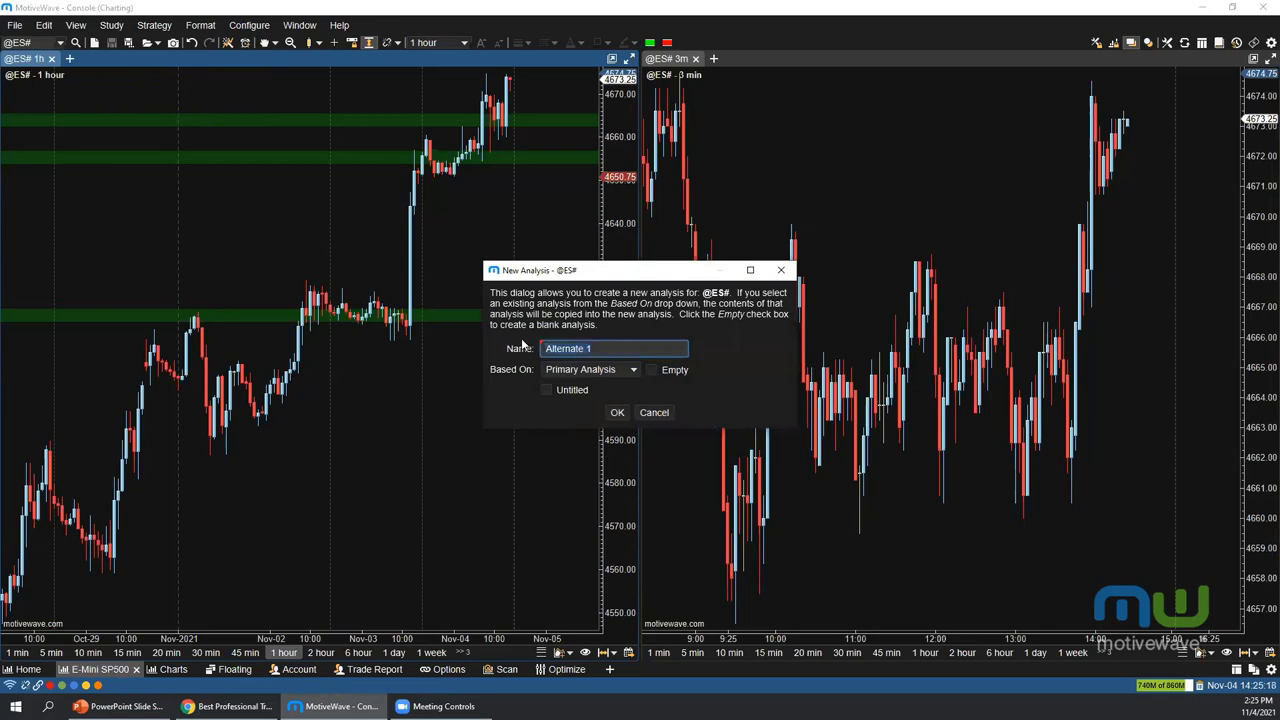
pyautogui.write('ES')
pyautogui.click(651, 370)
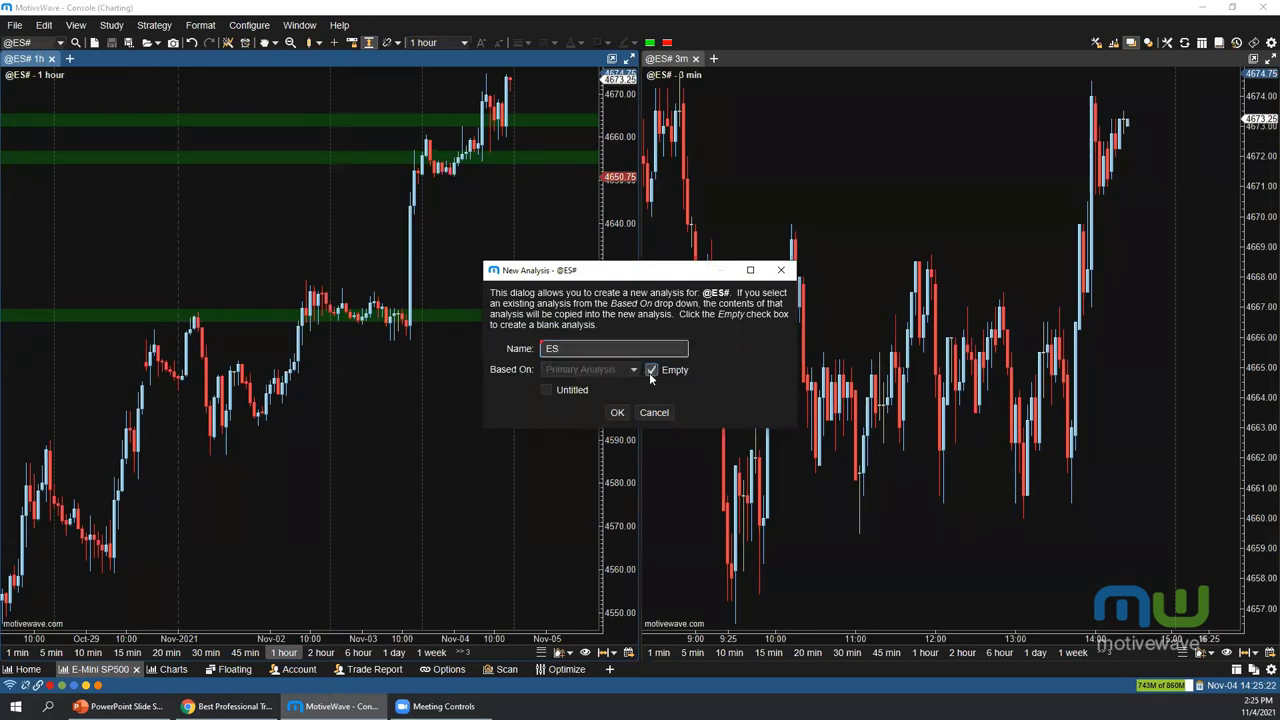
pyautogui.click(617, 413)
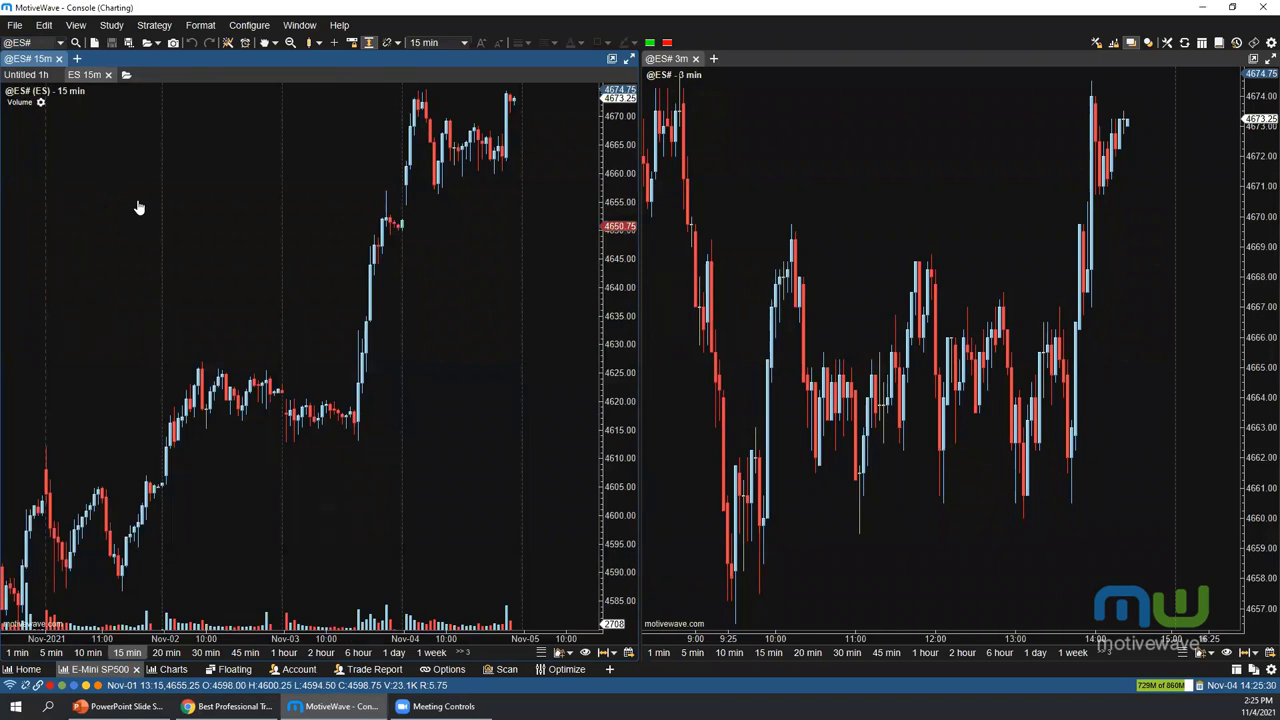
# Delete the Volume study from the ES analysis and close the untitled 1-hour analysis, discarding its contents
pyautogui.rightClick(18, 102)
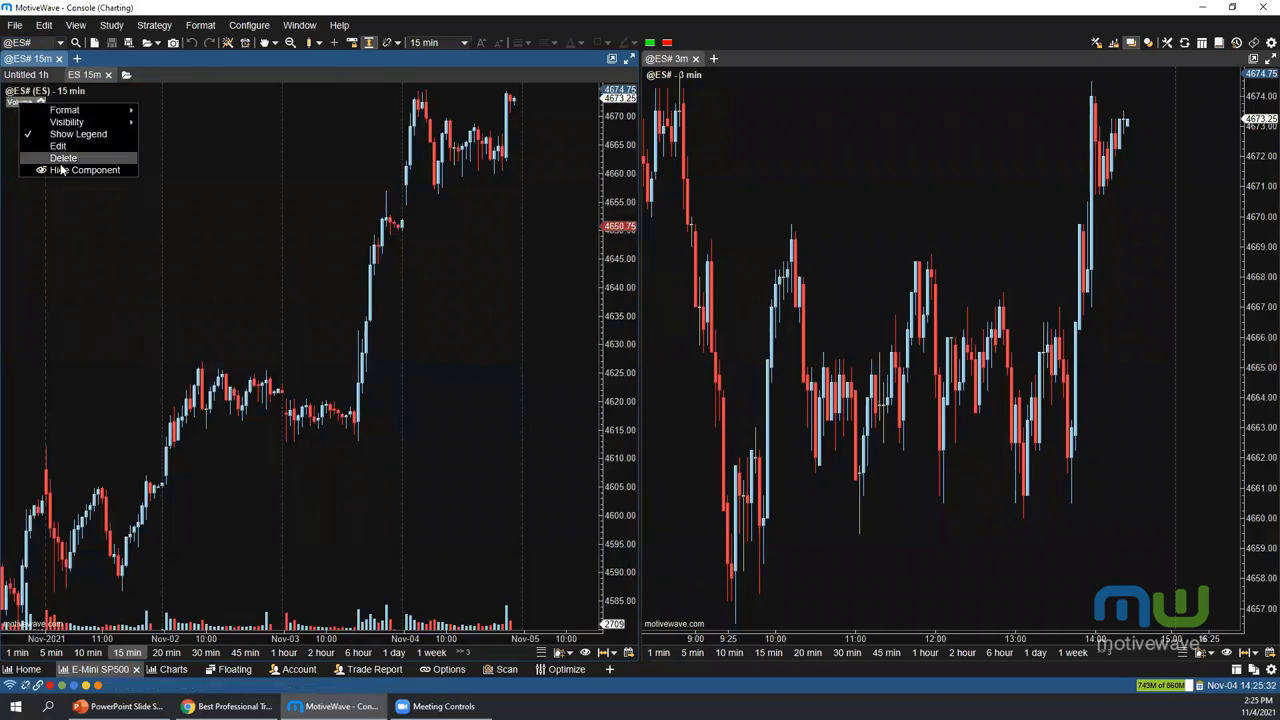
pyautogui.click(60, 159)
pyautogui.click(57, 74)
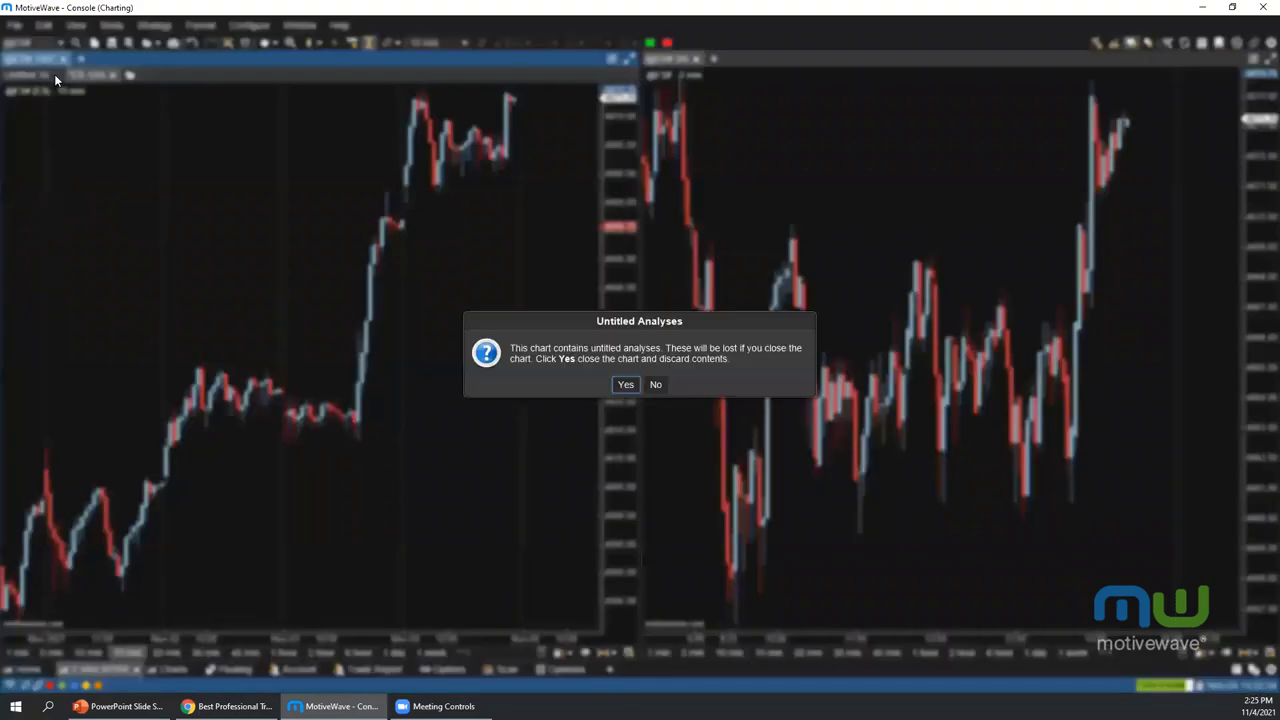
pyautogui.click(624, 386)
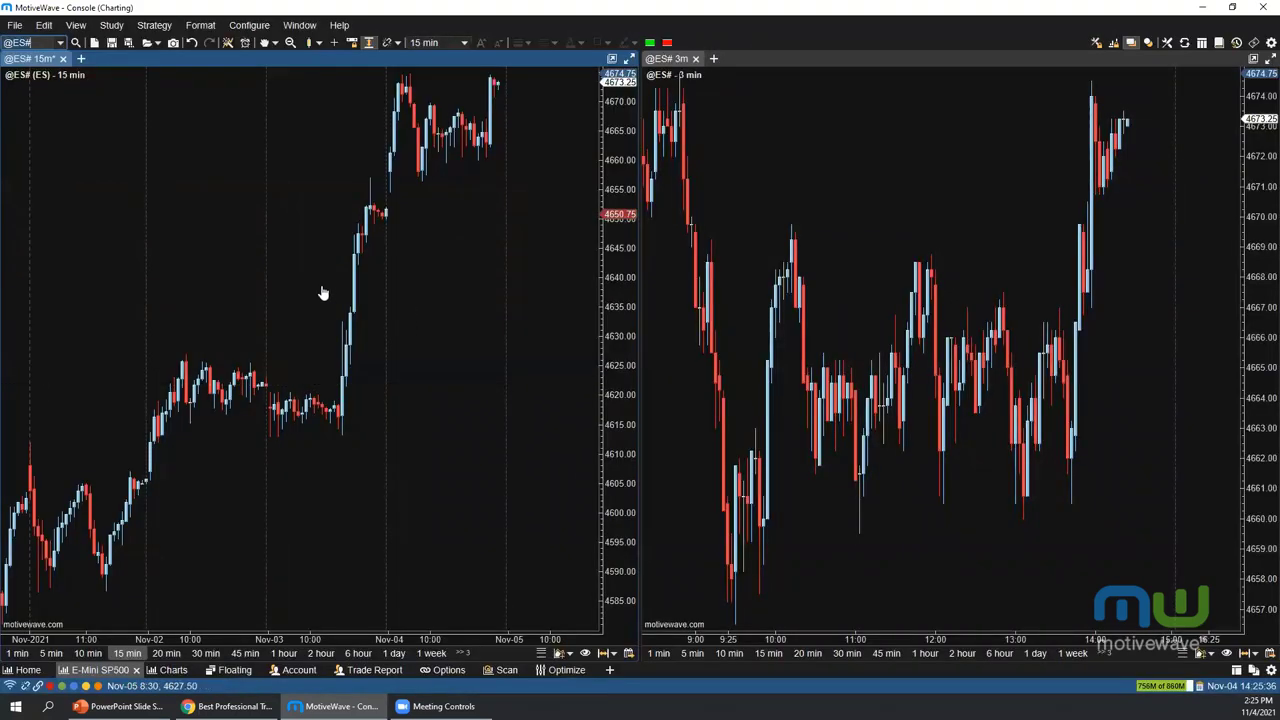
# Set the ES analysis chart to a 1-hour bar size and show its extended data
pyautogui.click(445, 43)
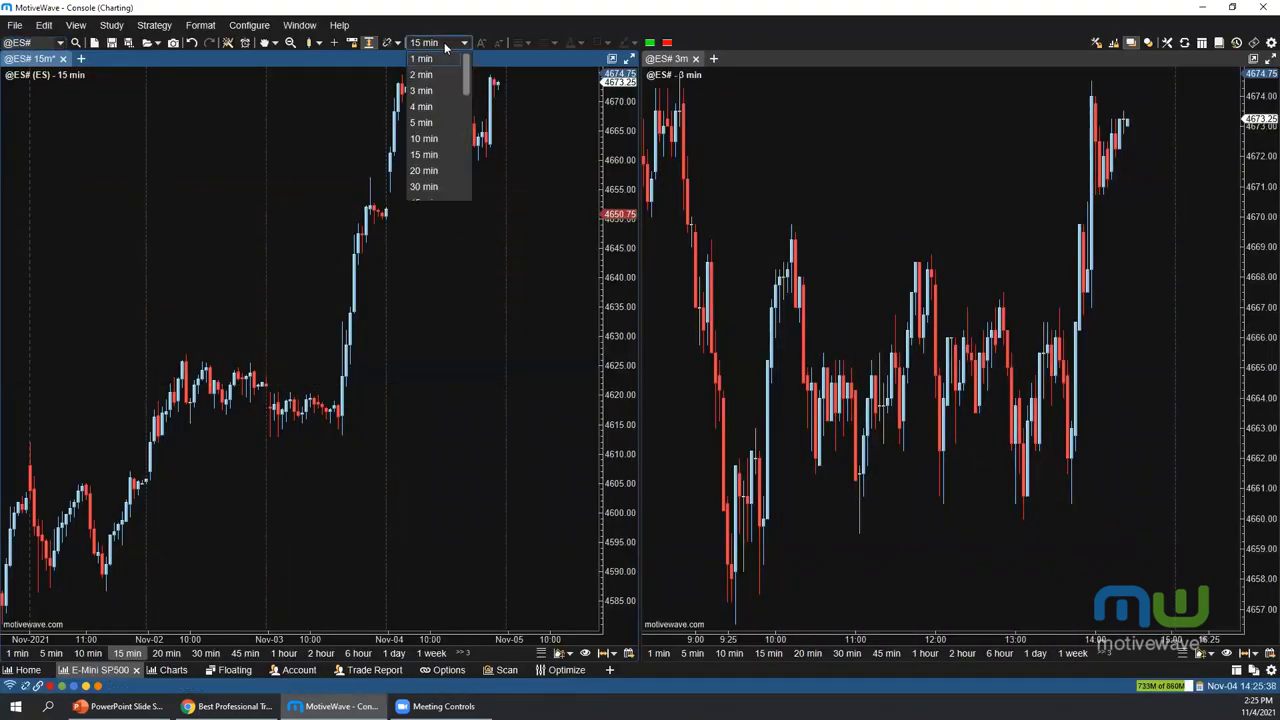
pyautogui.scroll(-3, 433, 148)
pyautogui.scroll(3, 433, 145)
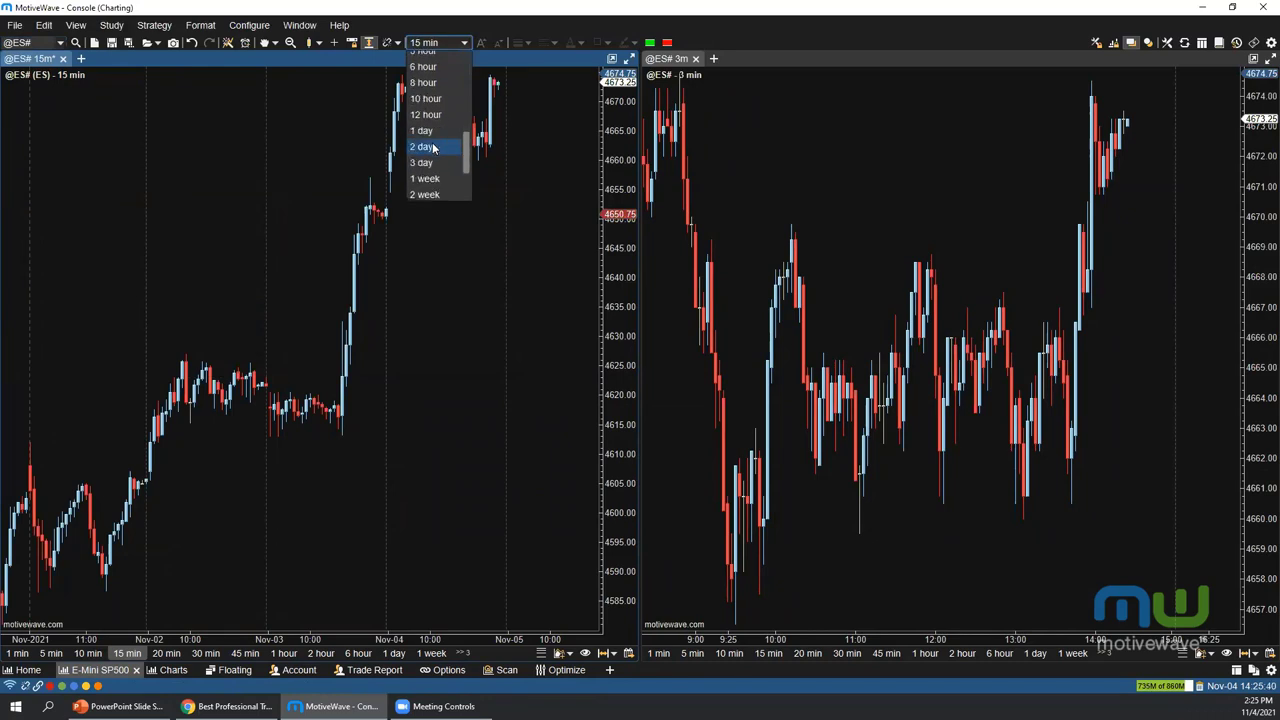
pyautogui.click(424, 115)
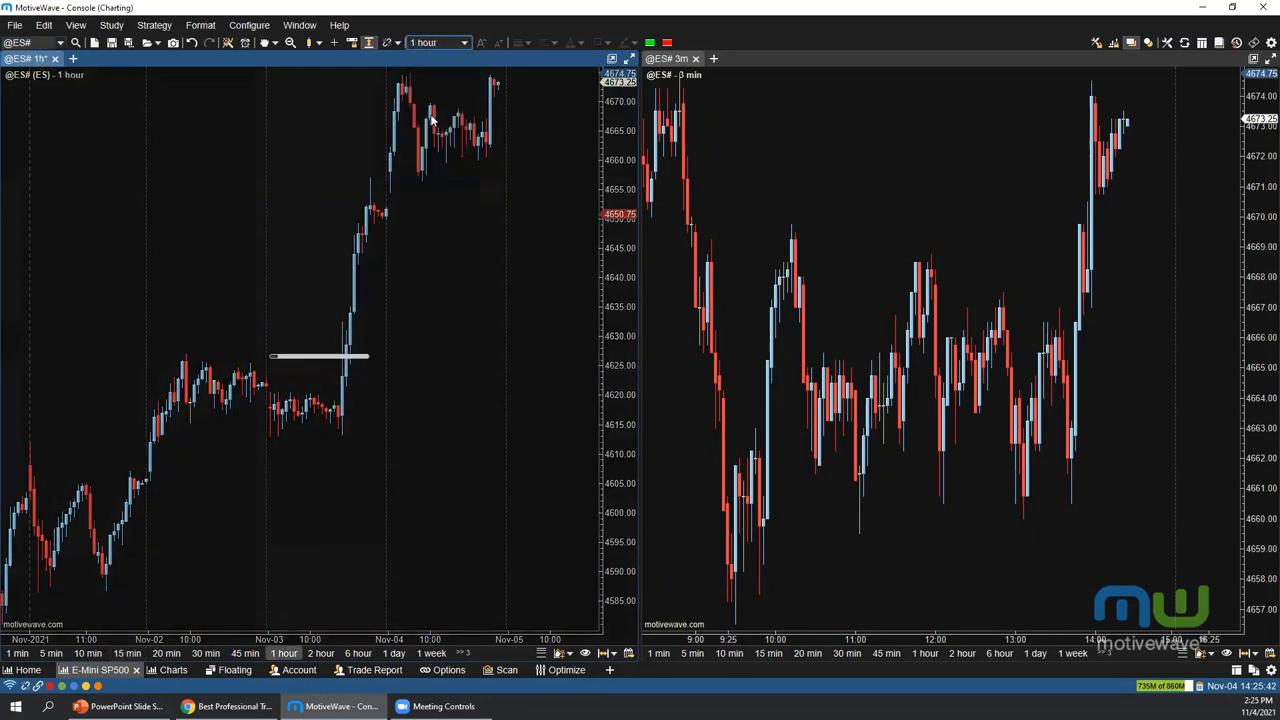
pyautogui.rightClick(286, 244)
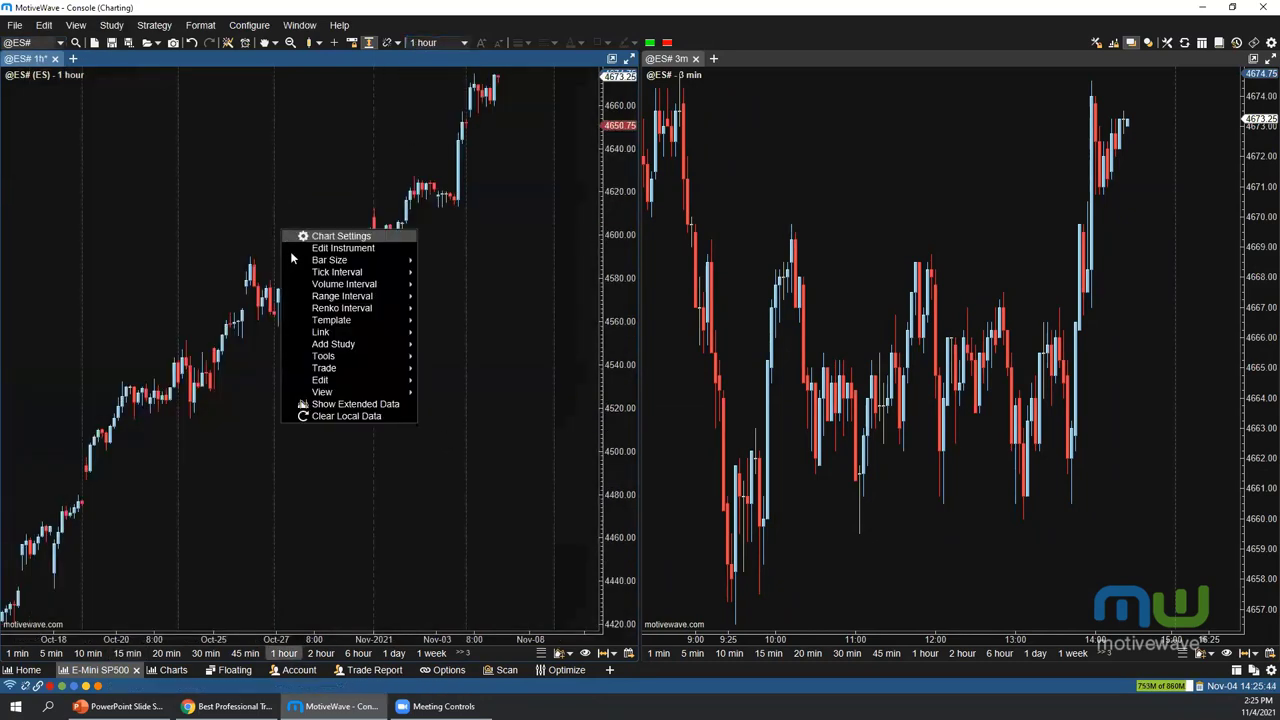
pyautogui.click(343, 406)
pyautogui.moveTo(508, 361)
pyautogui.mouseDown()
pyautogui.moveTo(434, 377)
pyautogui.moveTo(500, 371)
pyautogui.mouseUp()
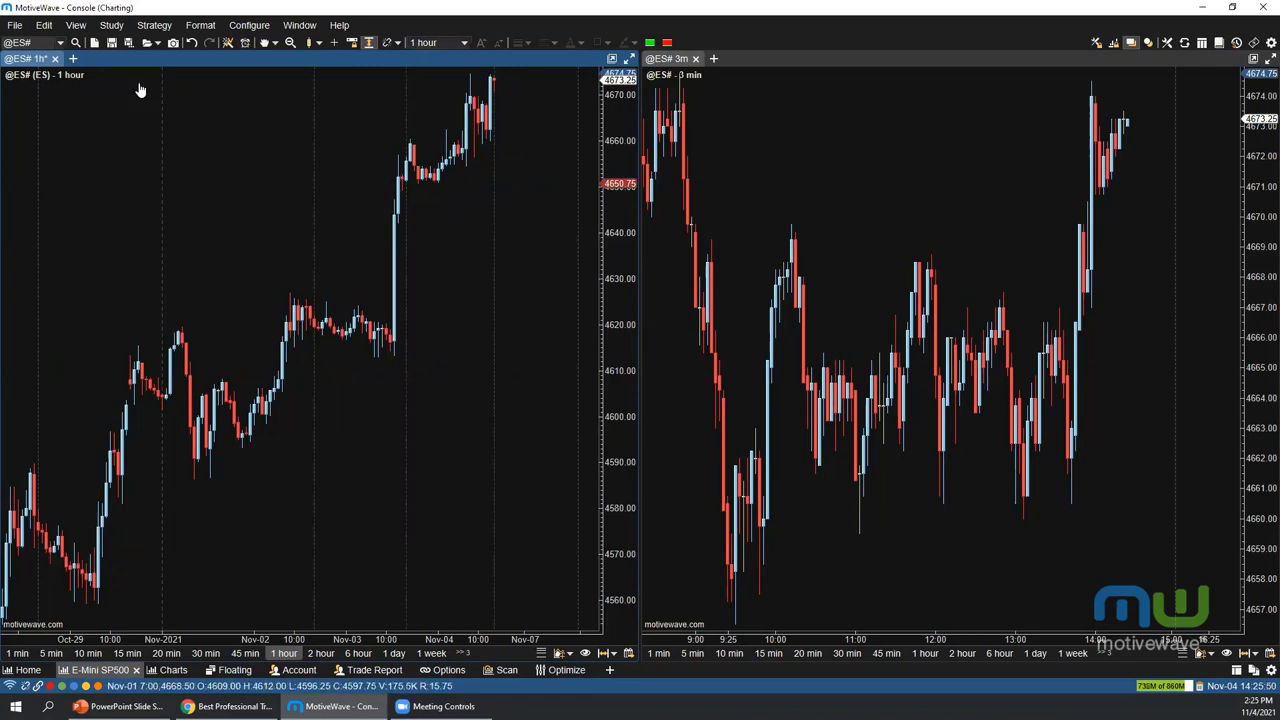
pyautogui.click(150, 42)
pyautogui.click(97, 125)
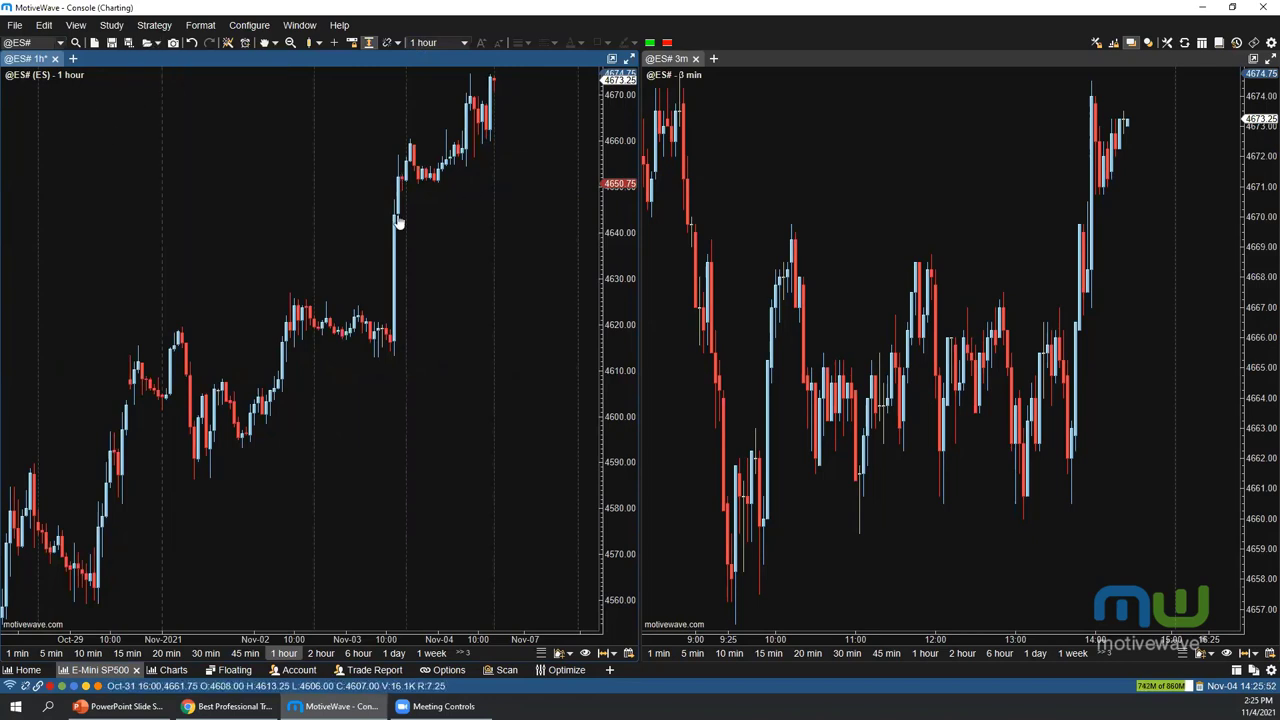
pyautogui.click(785, 154)
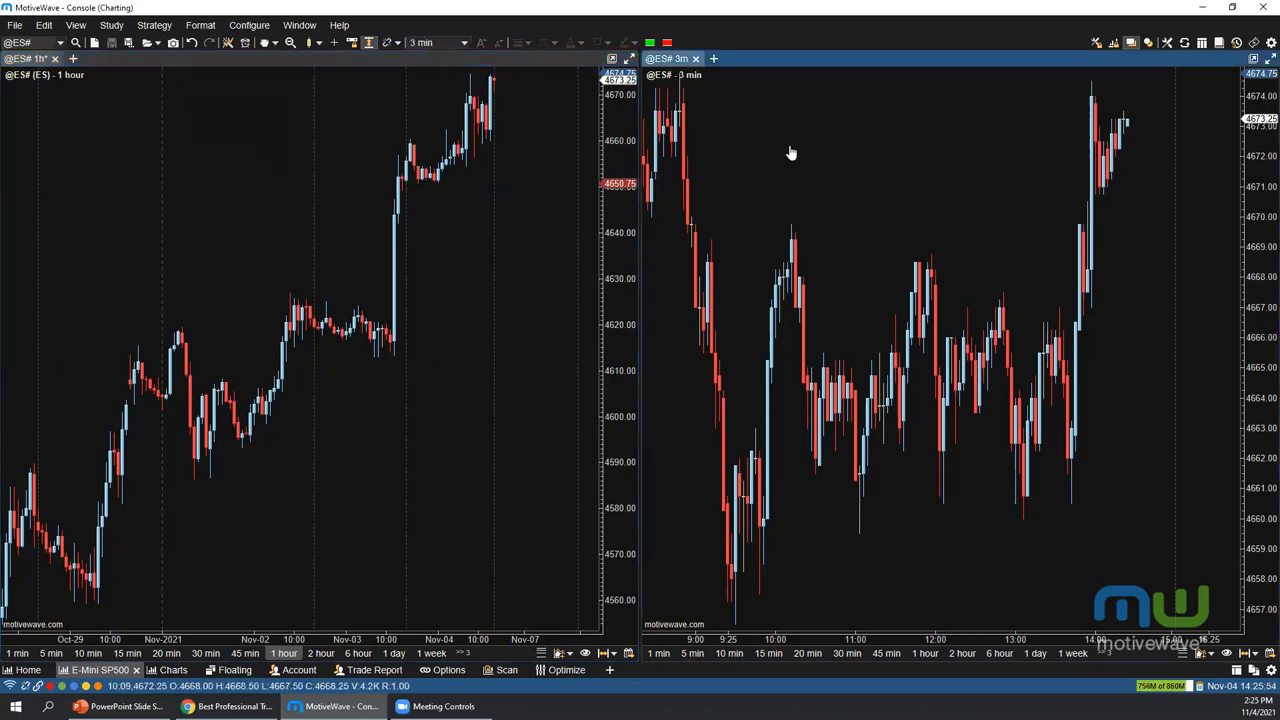
pyautogui.click(156, 43)
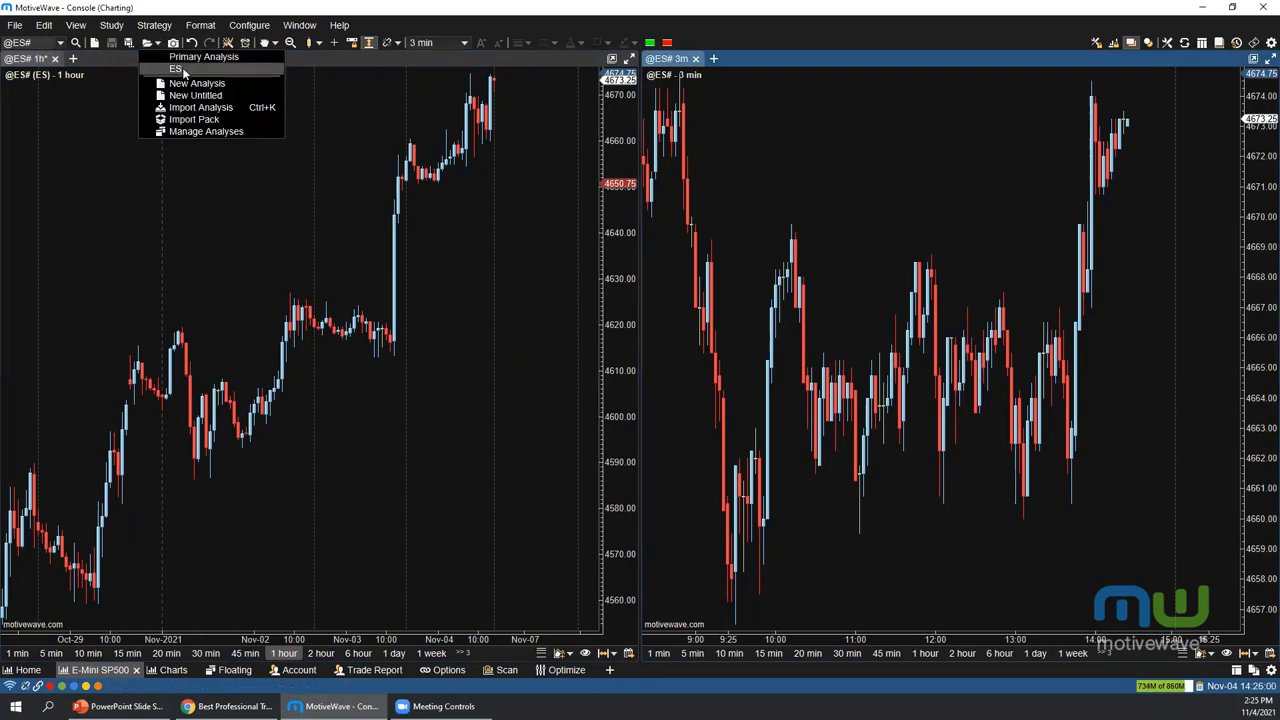
pyautogui.click(183, 72)
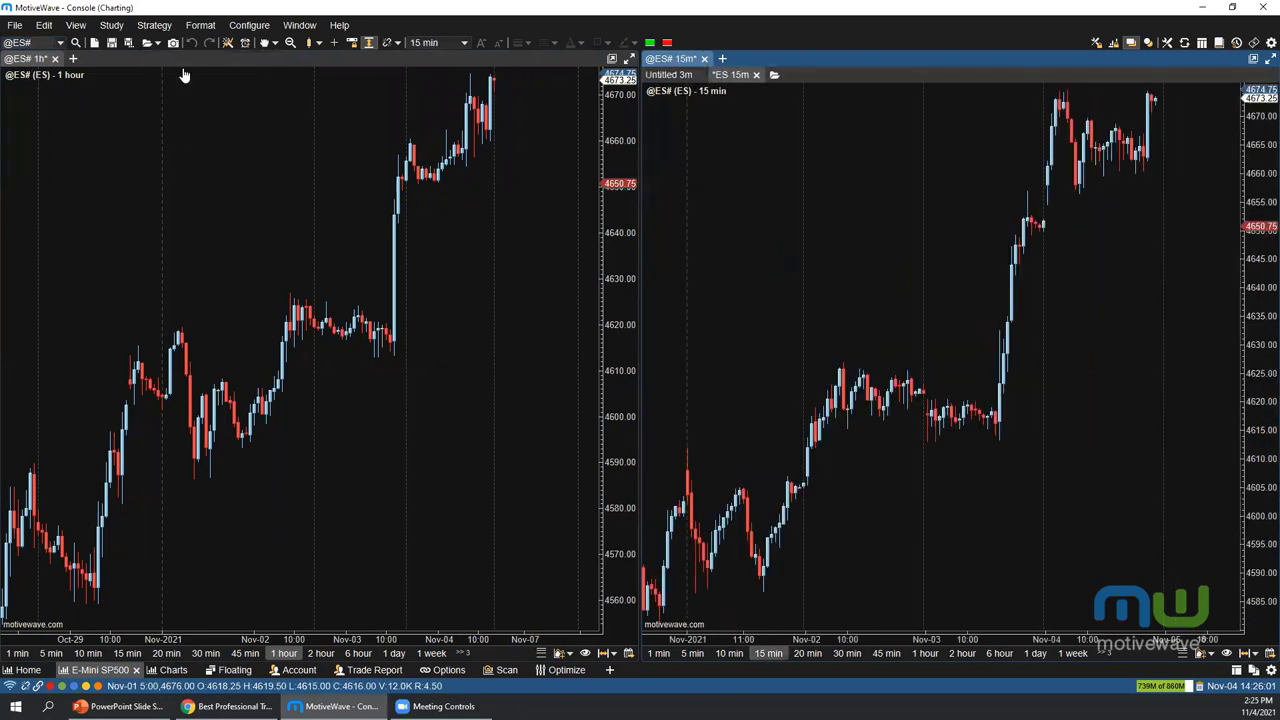
pyautogui.click(699, 75)
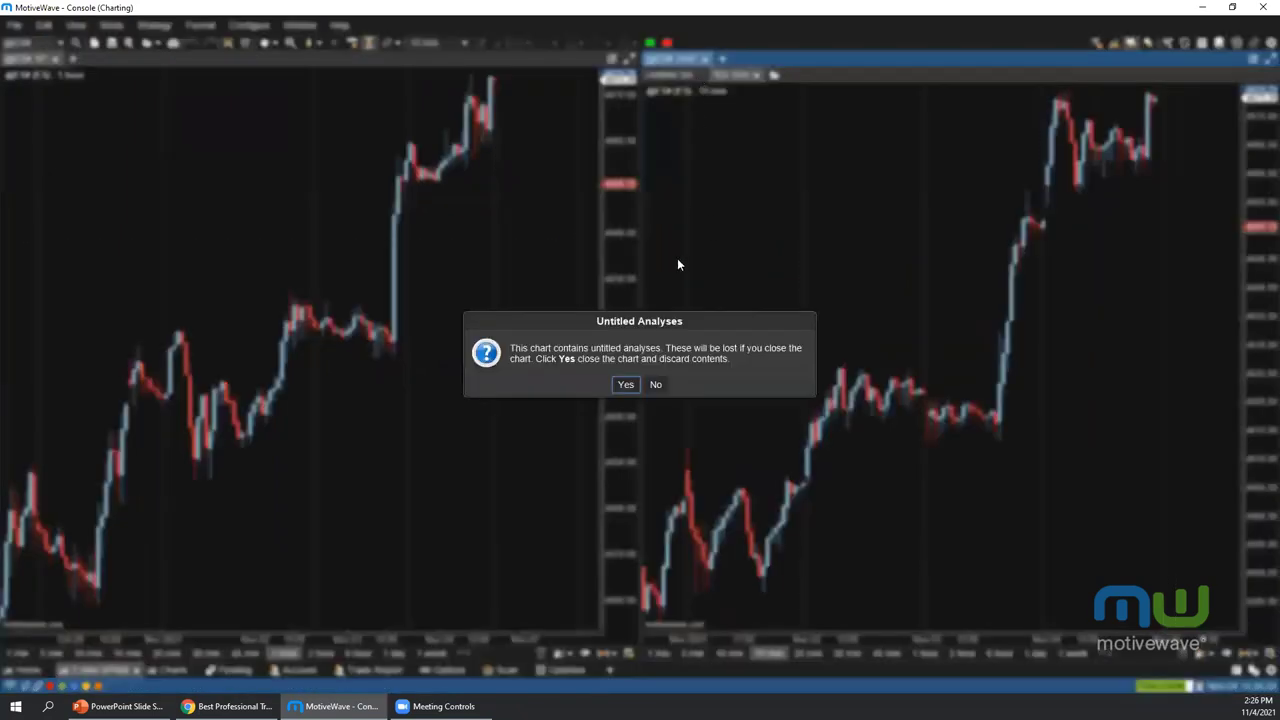
pyautogui.click(625, 385)
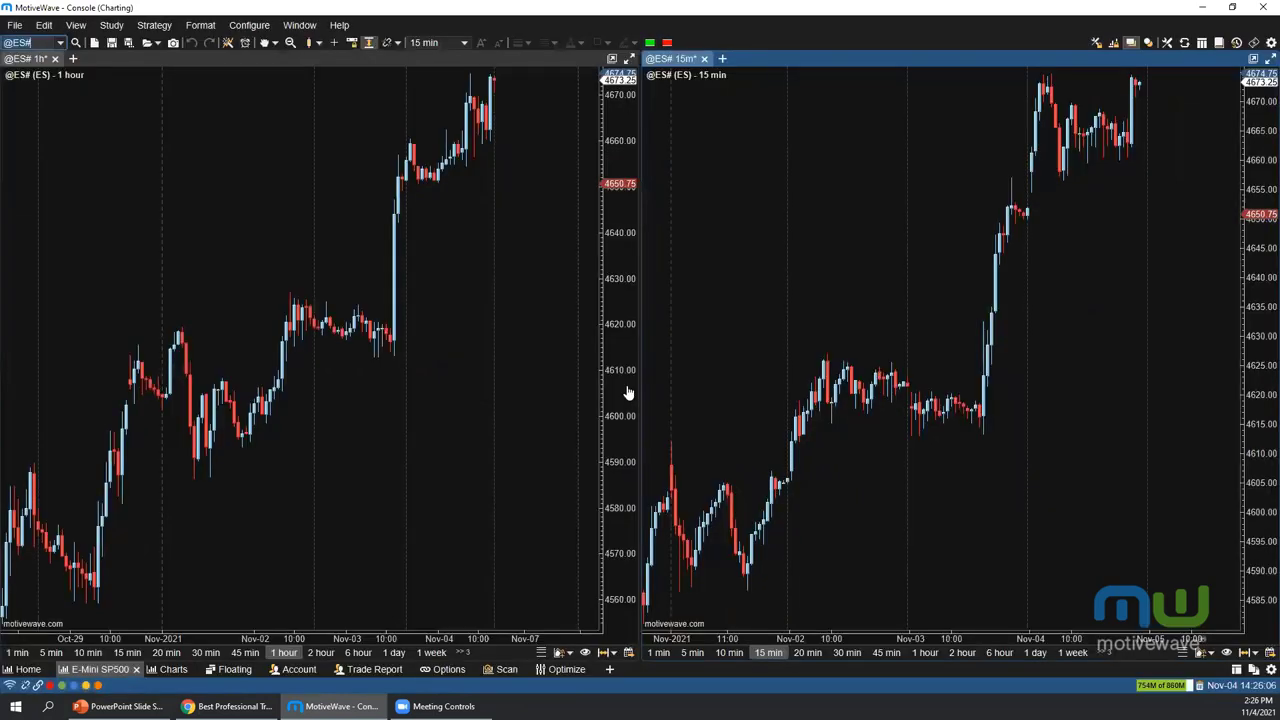
pyautogui.click(421, 45)
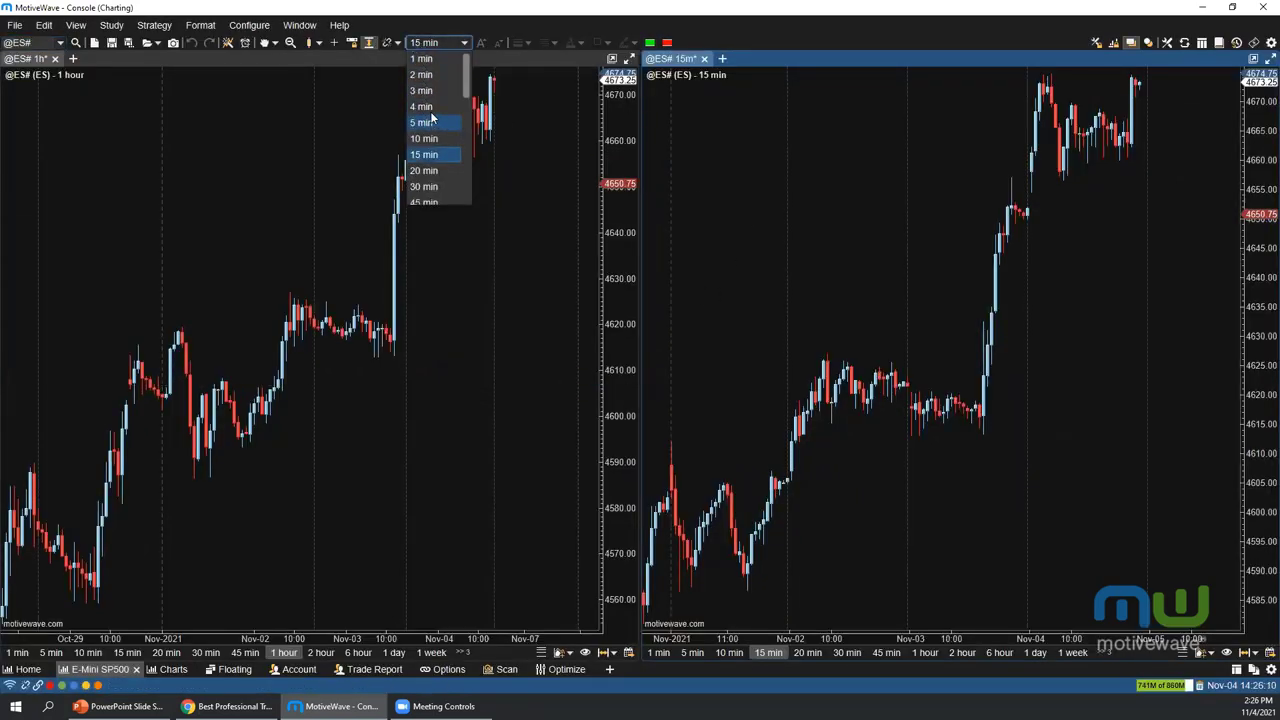
pyautogui.click(421, 90)
pyautogui.rightClick(778, 158)
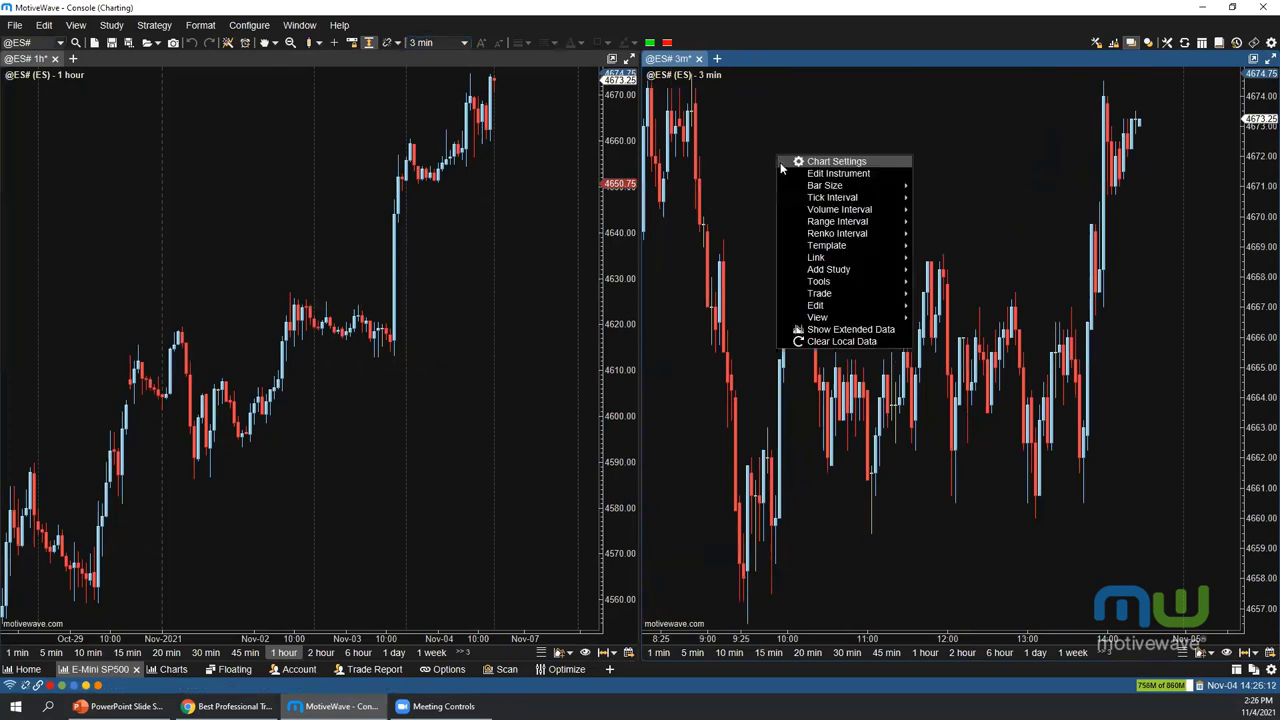
pyautogui.click(830, 329)
pyautogui.moveTo(974, 194)
pyautogui.mouseDown()
pyautogui.moveTo(919, 214)
pyautogui.moveTo(994, 206)
pyautogui.moveTo(977, 209)
pyautogui.mouseUp()
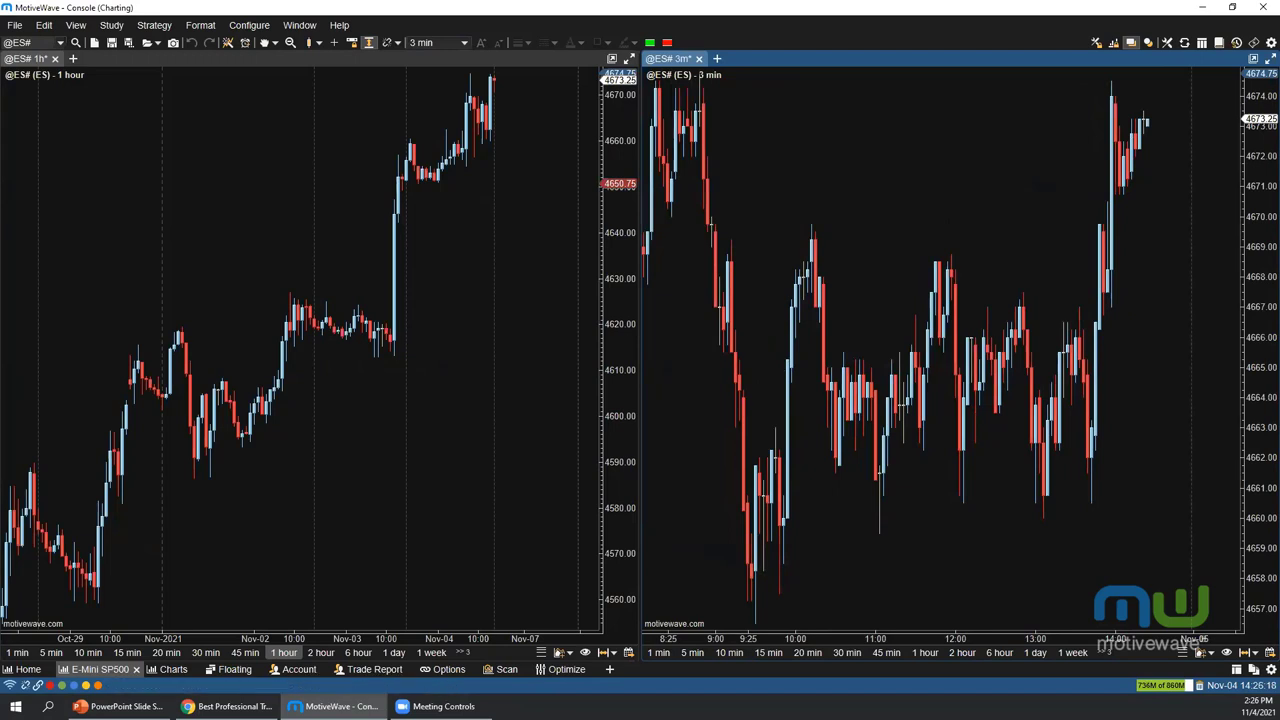
# Place three green price zones on the 1 hour chart at about 4591–4594, 4653–4656 and 4662–4665
pyautogui.click(264, 42)
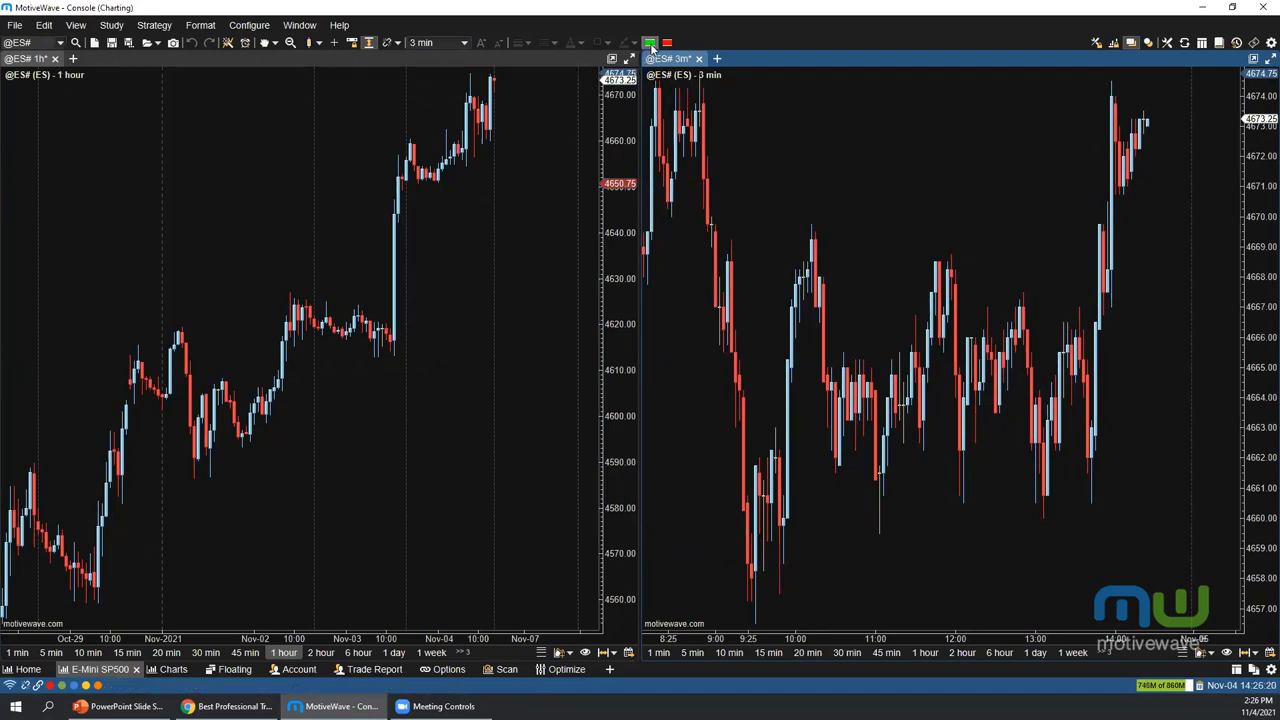
pyautogui.click(262, 471)
pyautogui.click(264, 42)
pyautogui.click(471, 181)
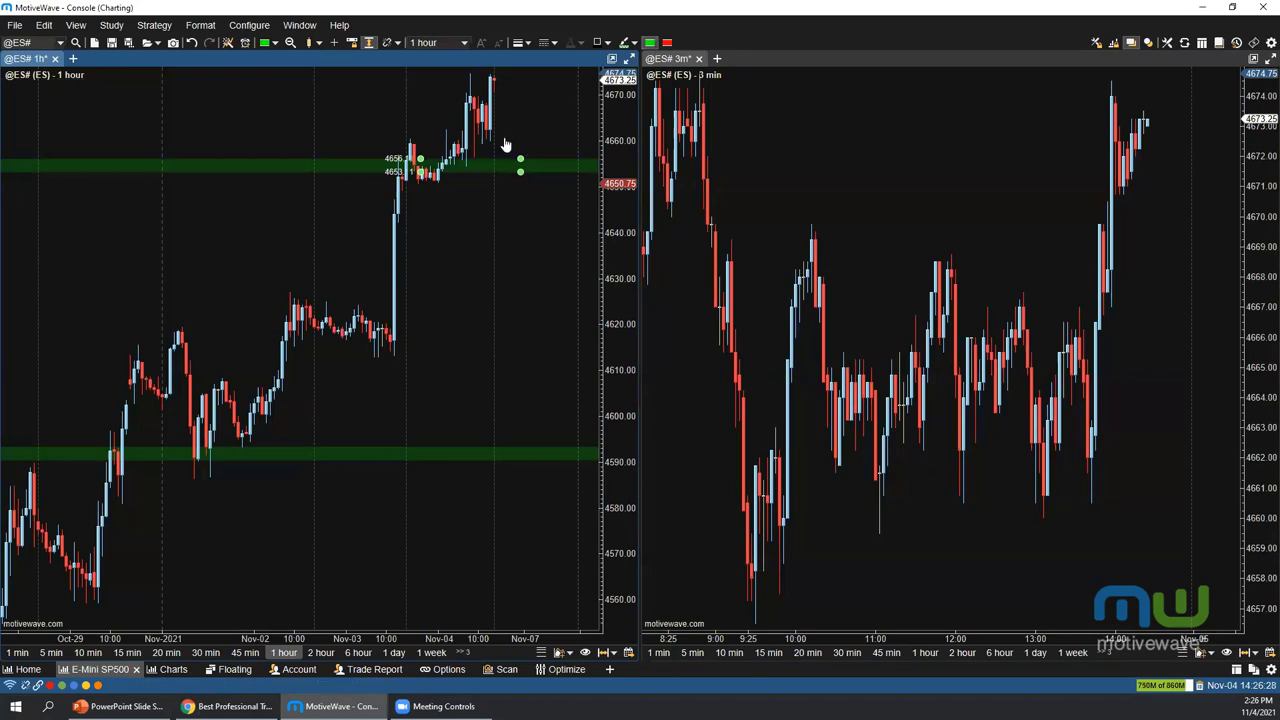
pyautogui.moveTo(510, 165); pyautogui.dragTo(543, 124)
pyautogui.click(537, 262)
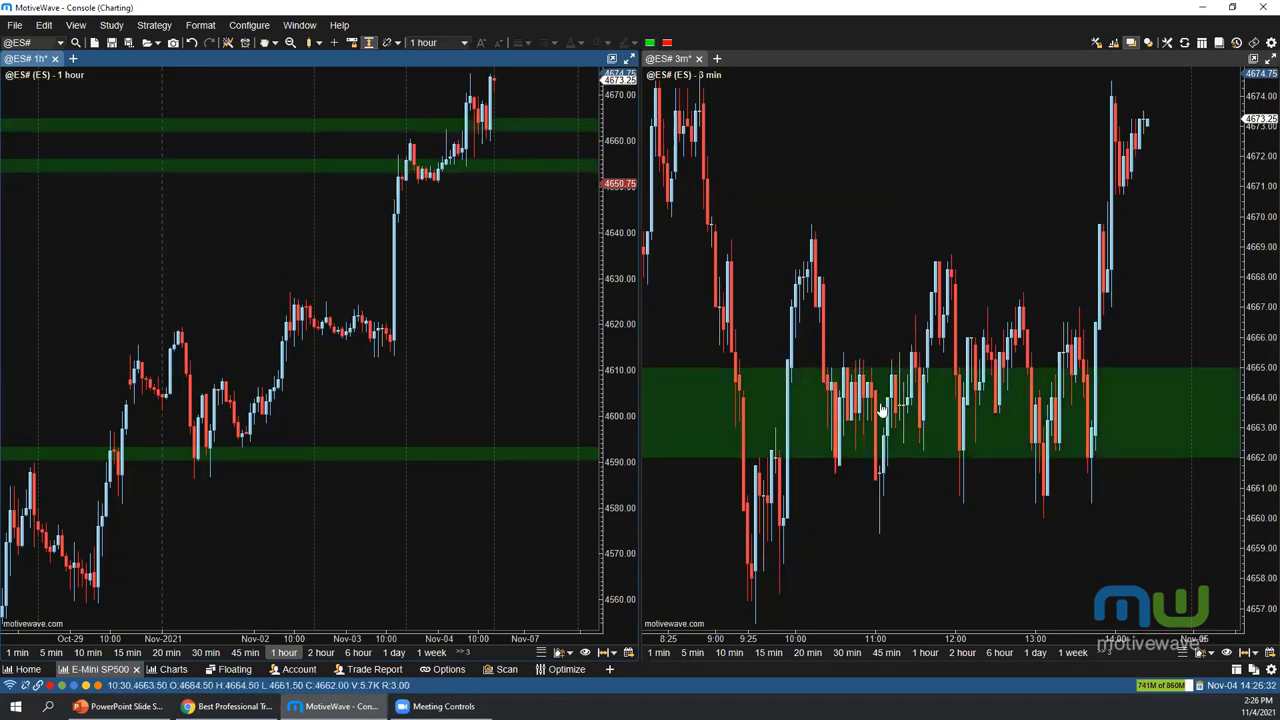
# Move the highest green zone to about 4660–4663, the middle one to about 4651–4654 and the lowest to 4612.55–4615.55
pyautogui.moveTo(1150, 369); pyautogui.dragTo(1149, 432)
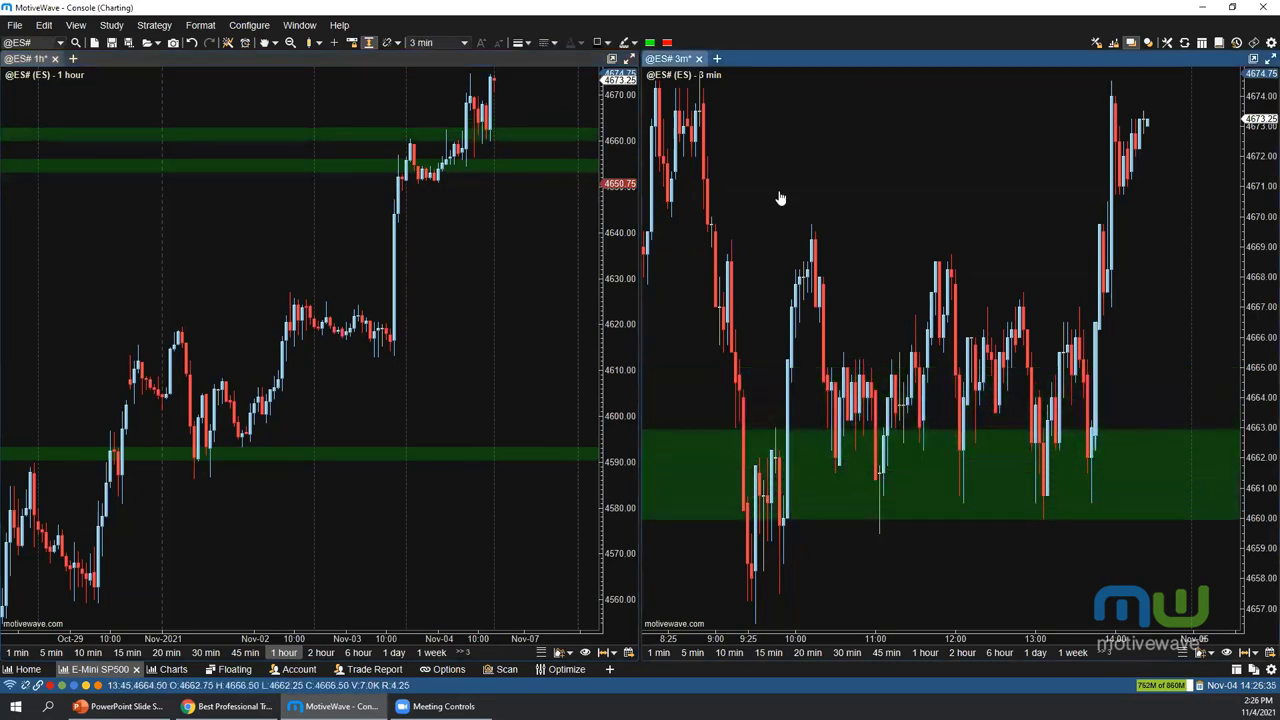
pyautogui.click(480, 177)
pyautogui.moveTo(400, 449); pyautogui.dragTo(429, 349)
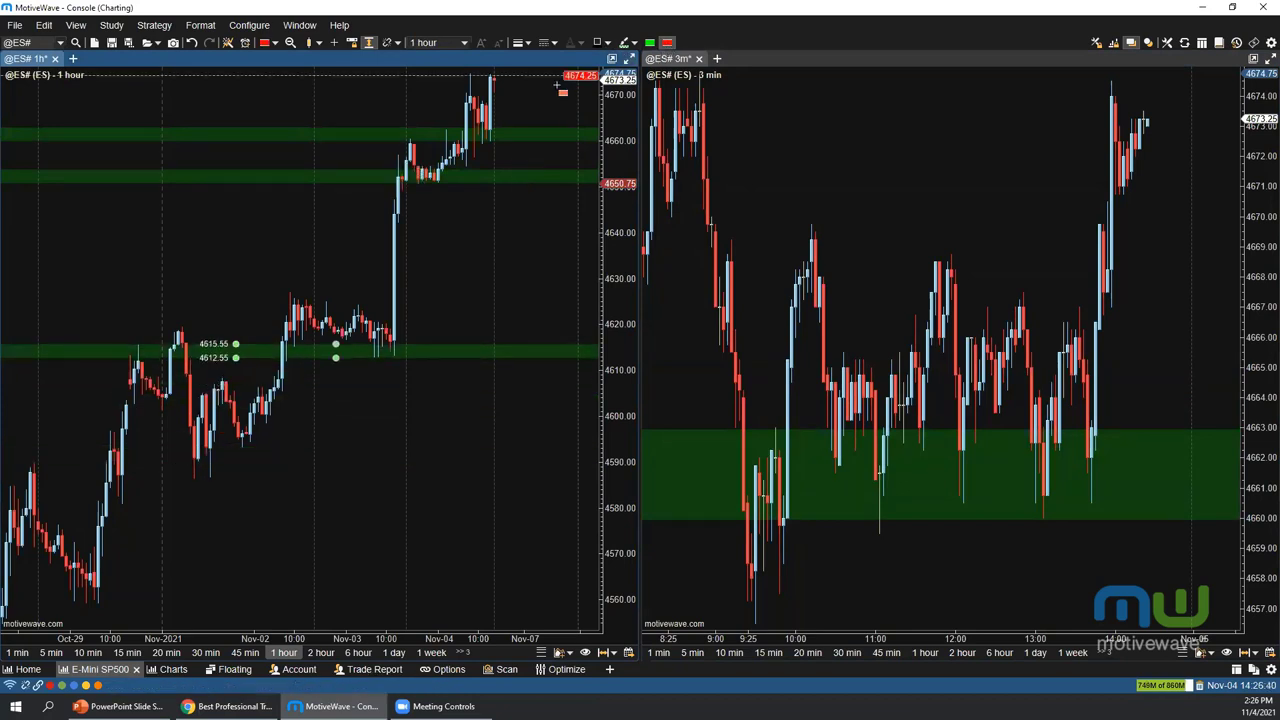
# Place a red price zone at the recent highs of the 1 hour chart, spanning about 4671–4674
pyautogui.click(530, 80)
pyautogui.moveTo(530, 80); pyautogui.dragTo(528, 90)
pyautogui.click(533, 288)
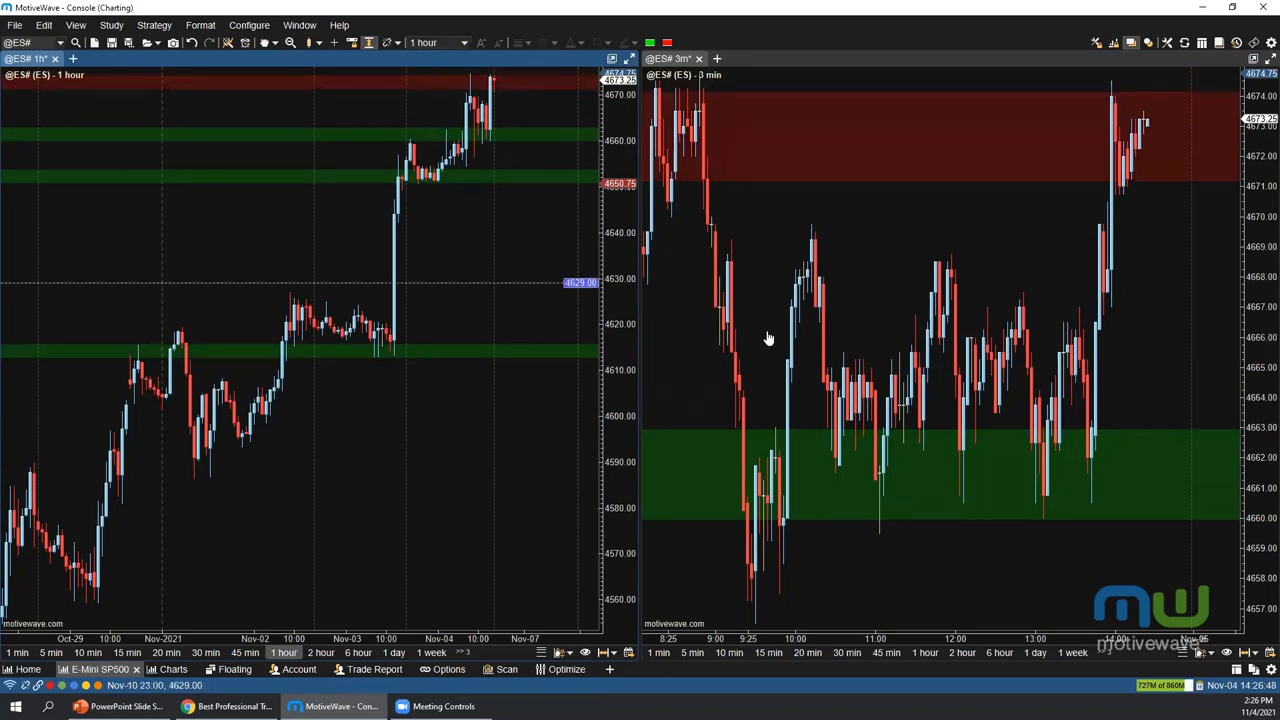
# Start a Volume Imprint study on the 3 min chart with Bid/Ask as Column 1 and an imprint count of 50
pyautogui.click(785, 225)
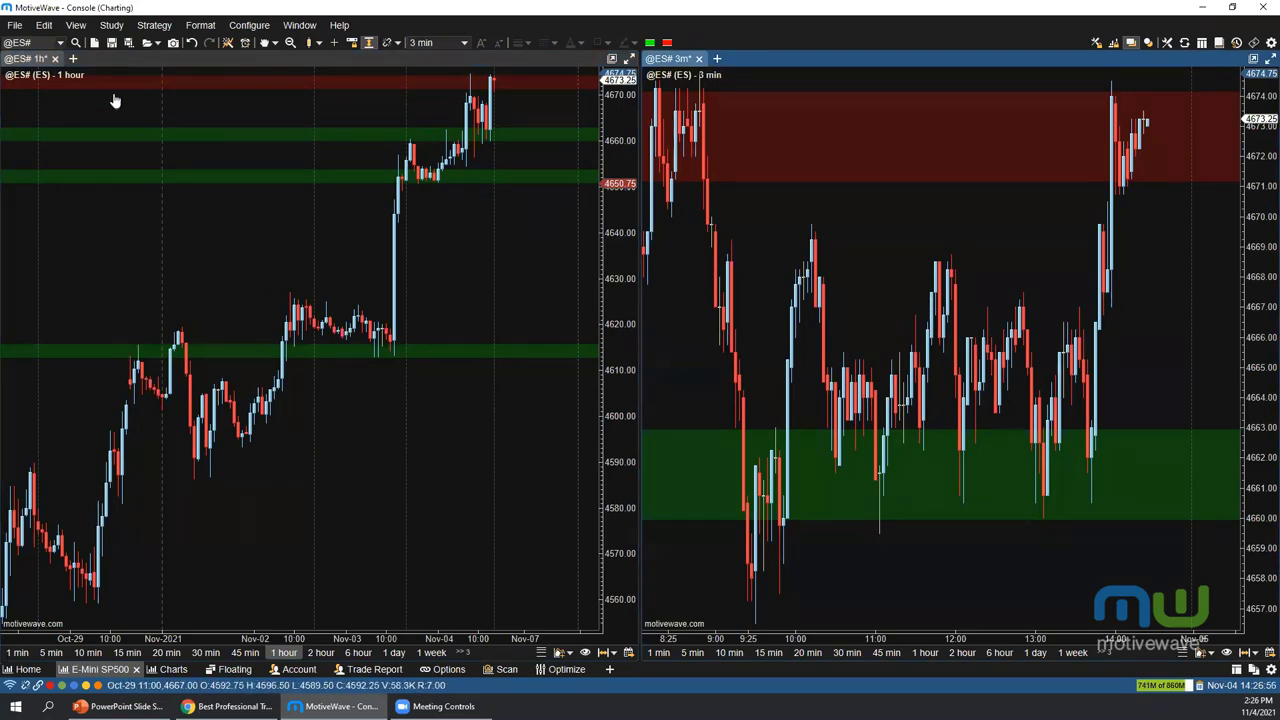
pyautogui.click(146, 43)
pyautogui.click(146, 43)
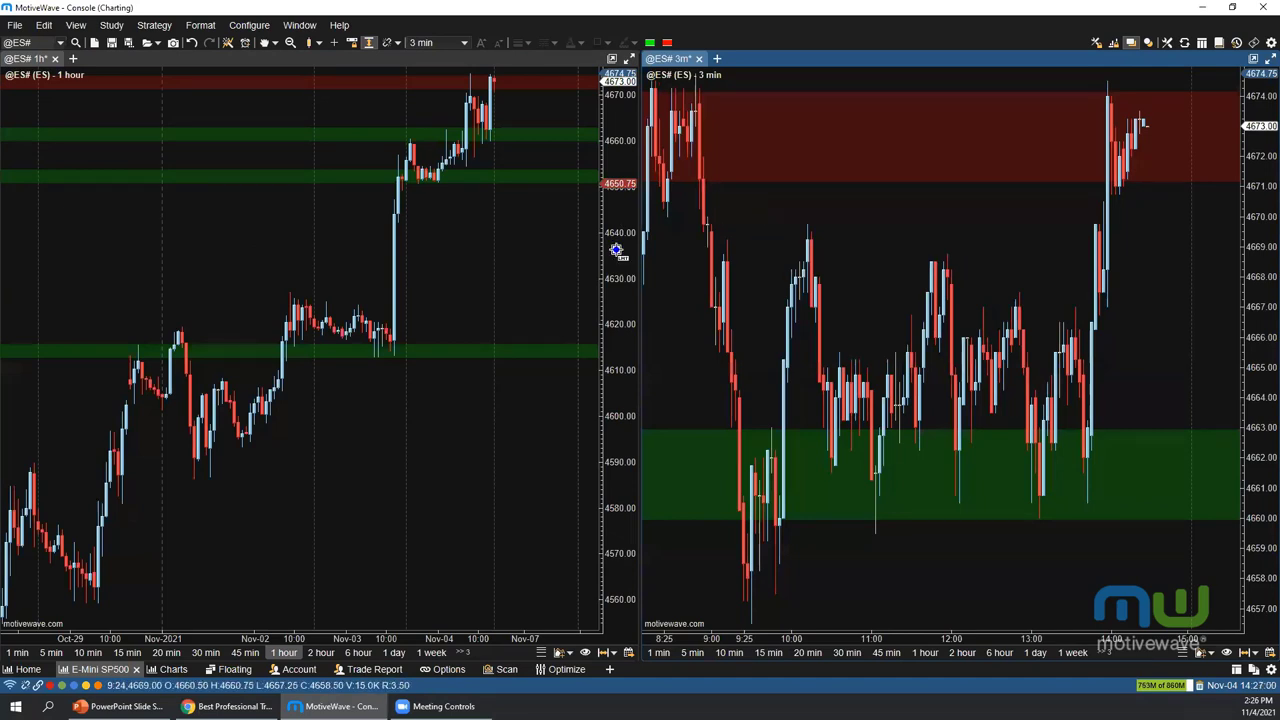
pyautogui.click(112, 25)
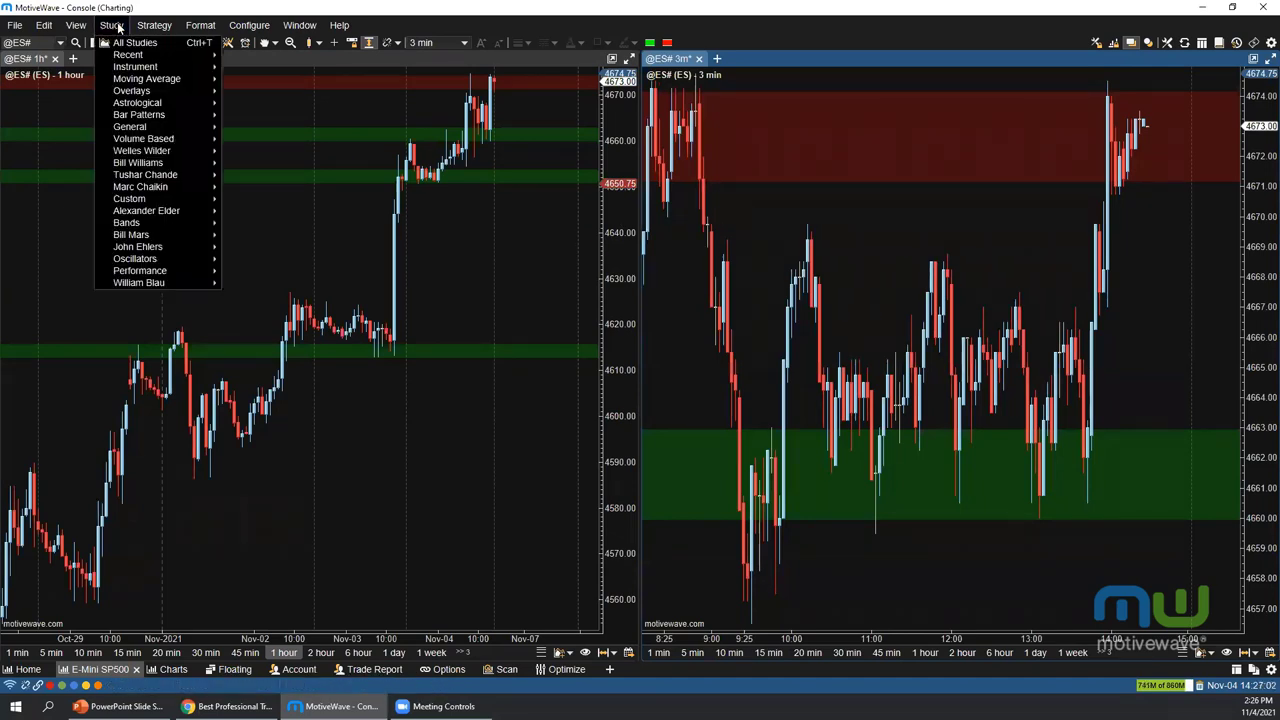
pyautogui.moveTo(126, 55)
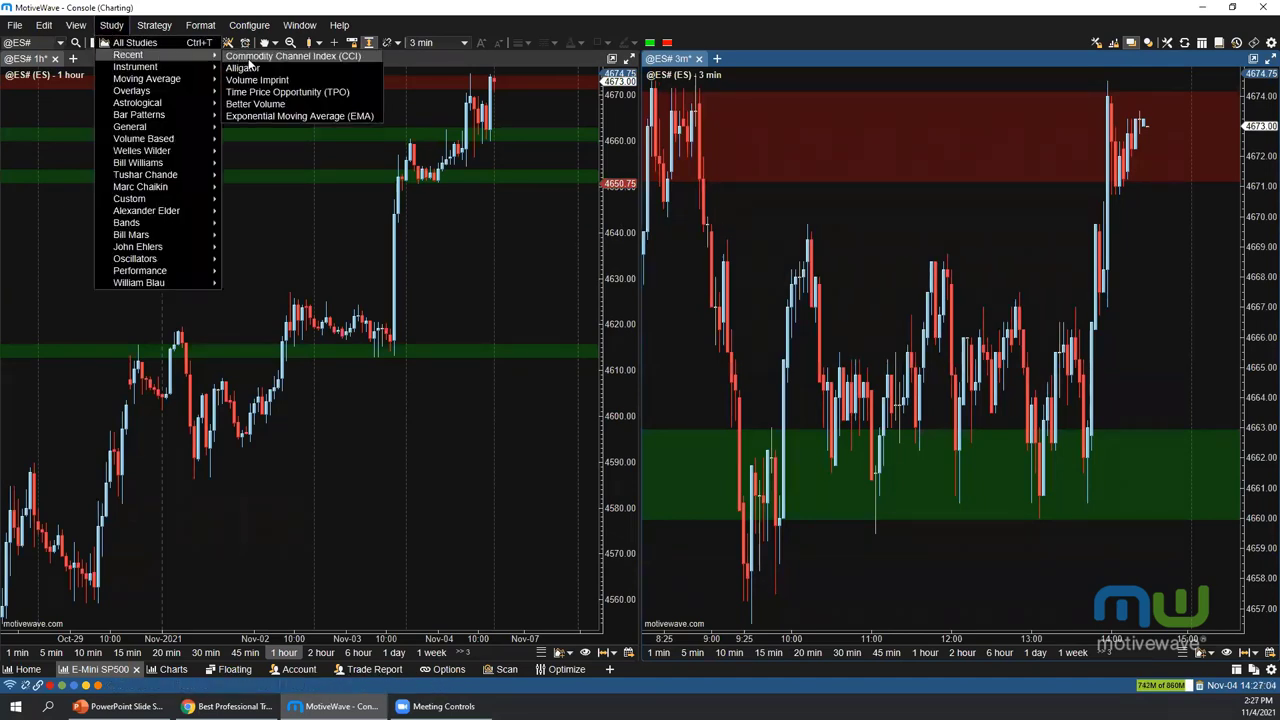
pyautogui.click(258, 80)
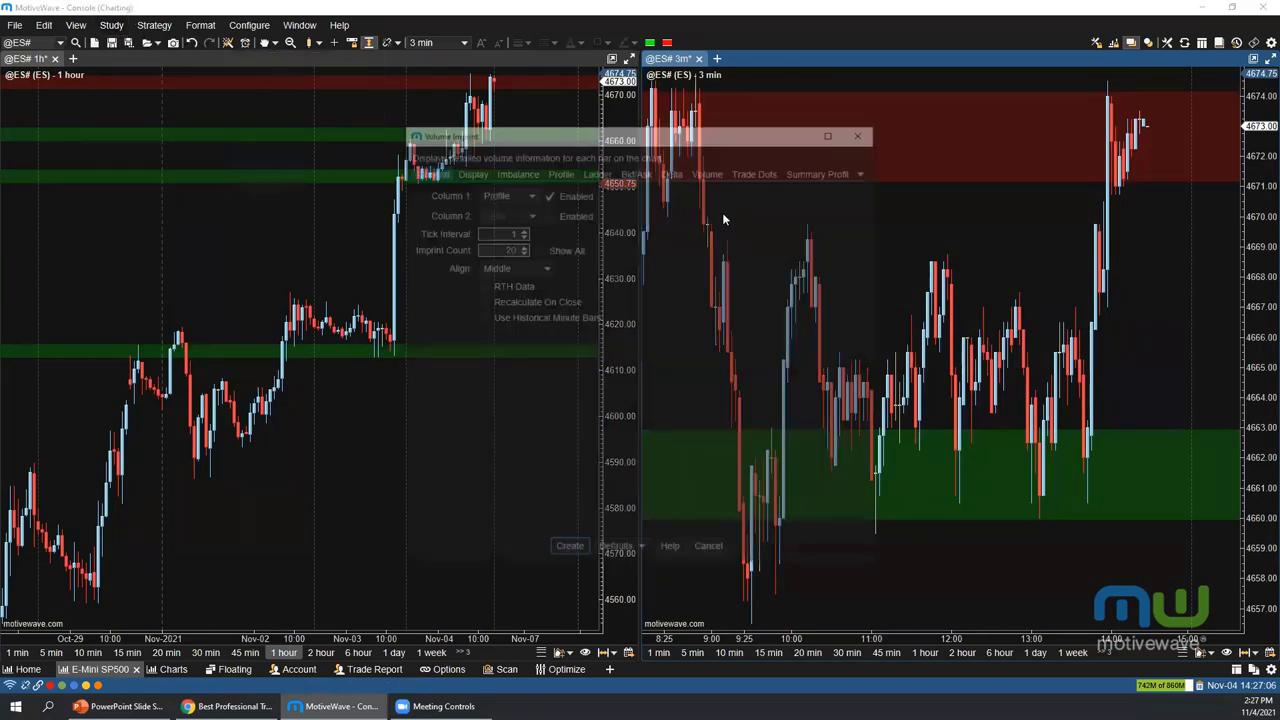
pyautogui.click(497, 195)
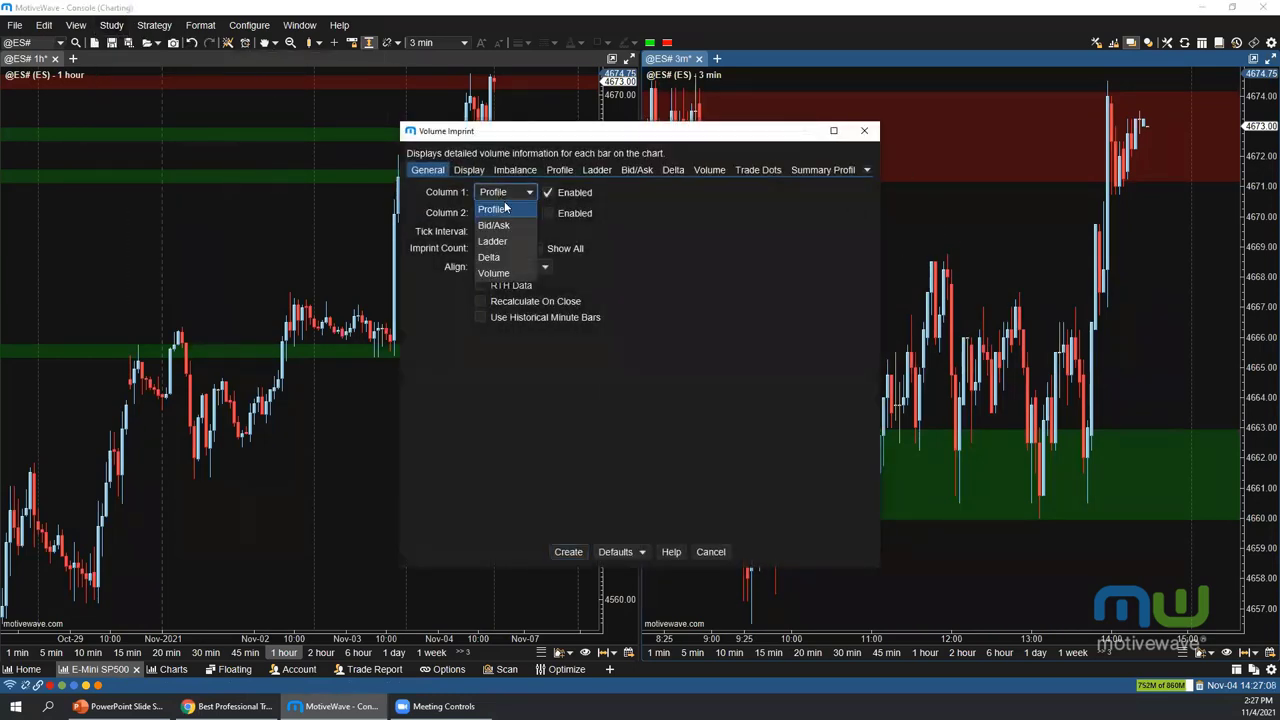
pyautogui.click(498, 223)
pyautogui.click(497, 248)
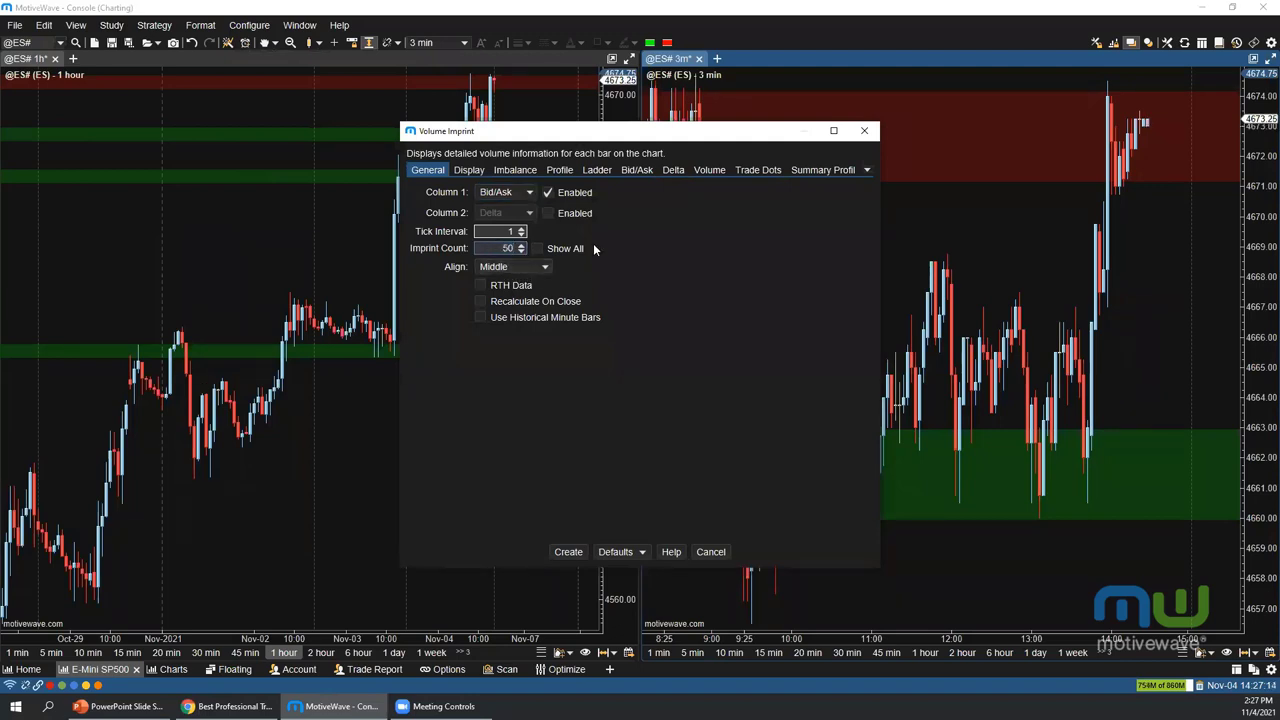
# Restrict the Volume Imprint's visibility to bar size = 3 min and create the study
pyautogui.moveTo(880, 265); pyautogui.dragTo(1074, 272)
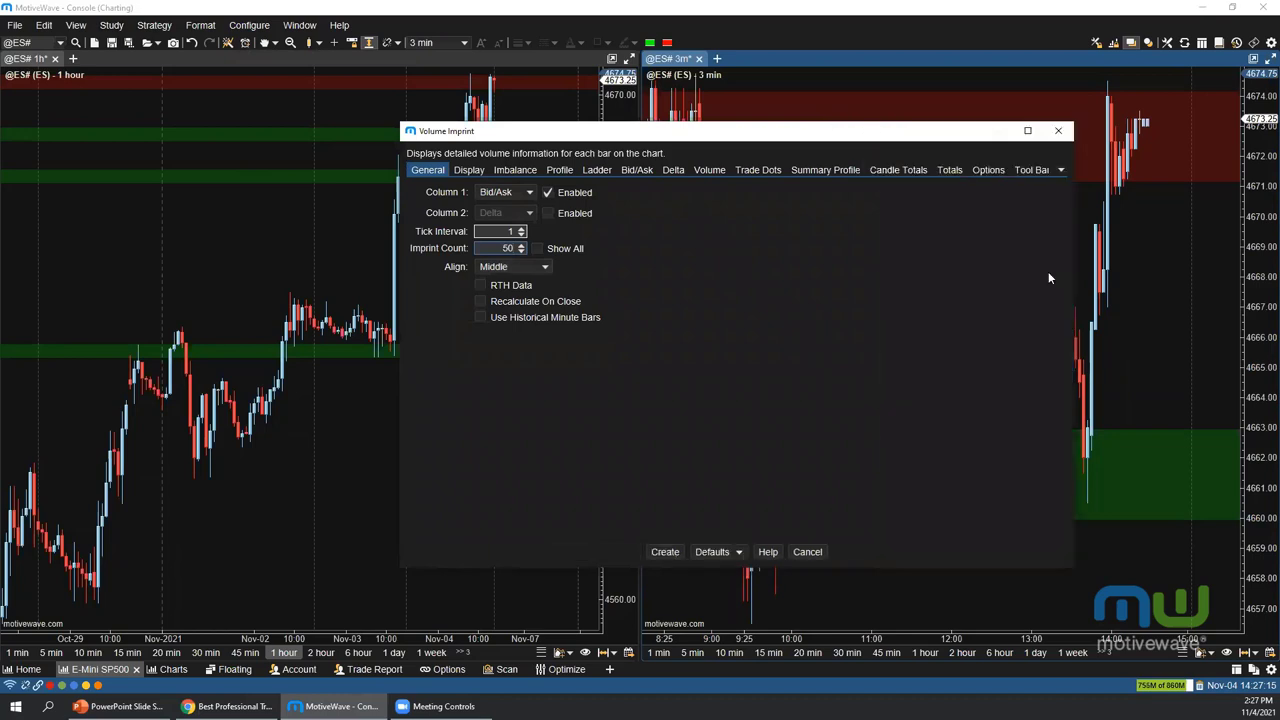
pyautogui.click(479, 172)
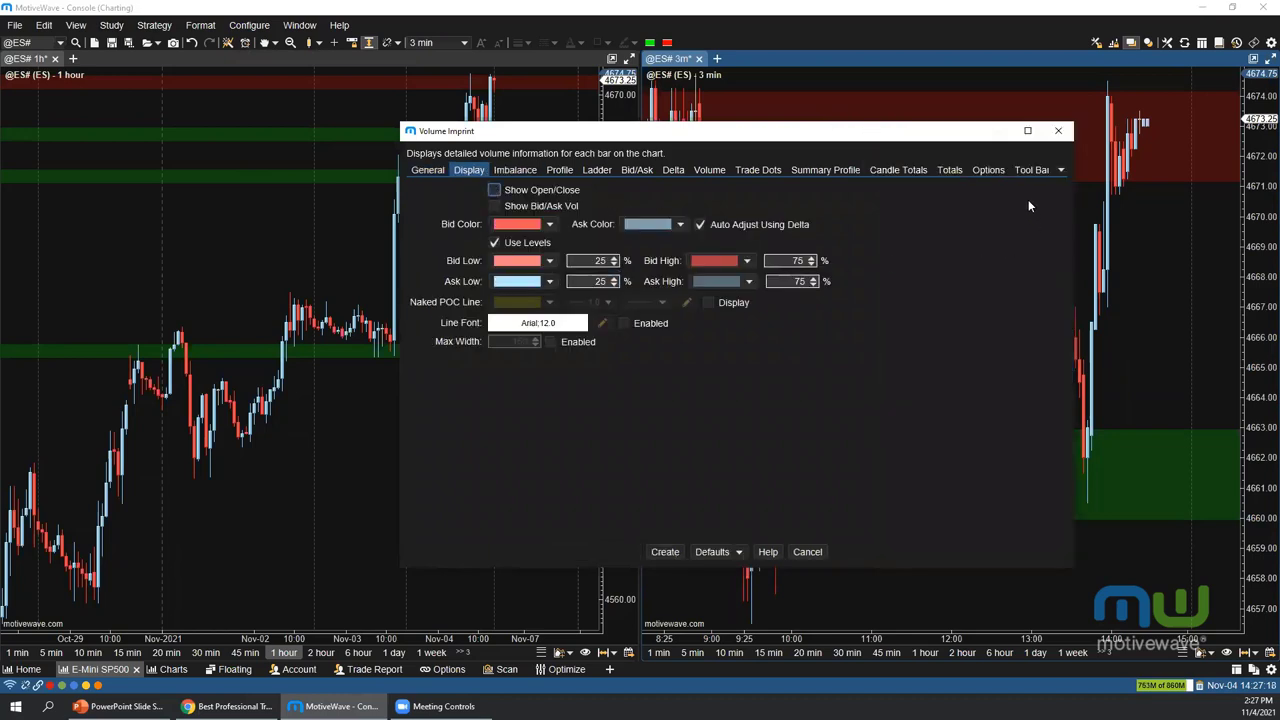
pyautogui.click(986, 171)
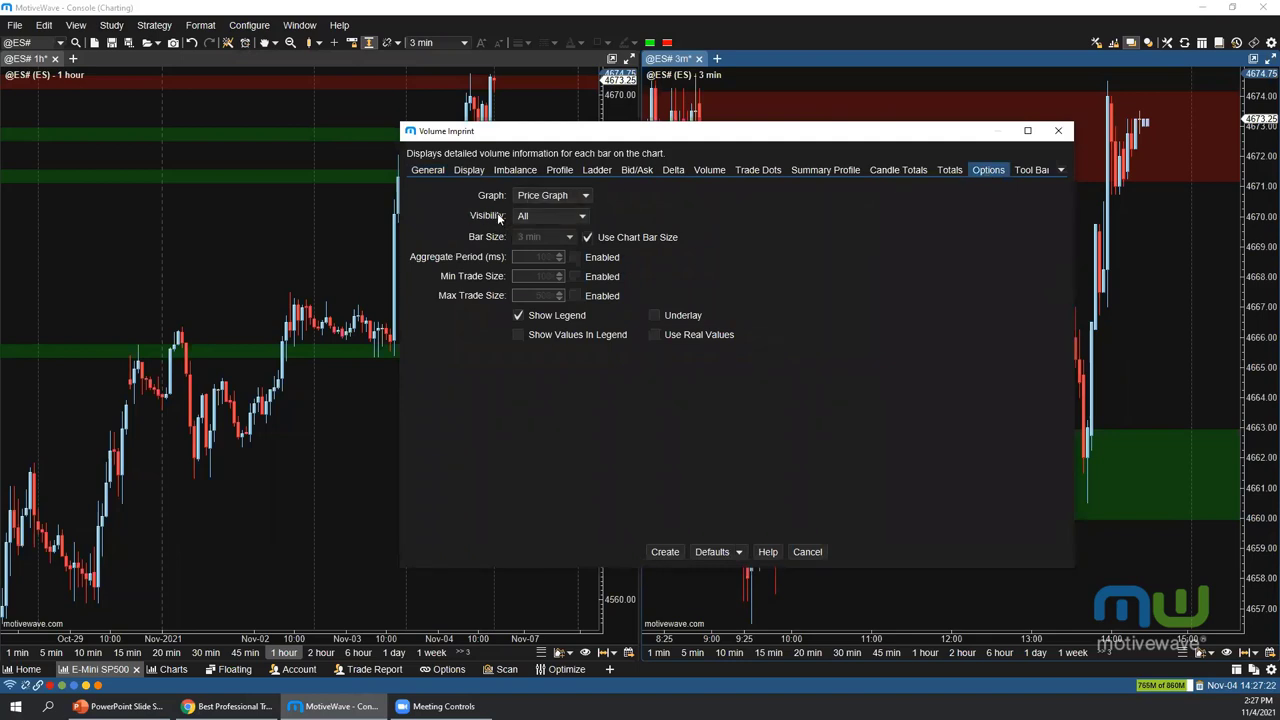
pyautogui.click(541, 217)
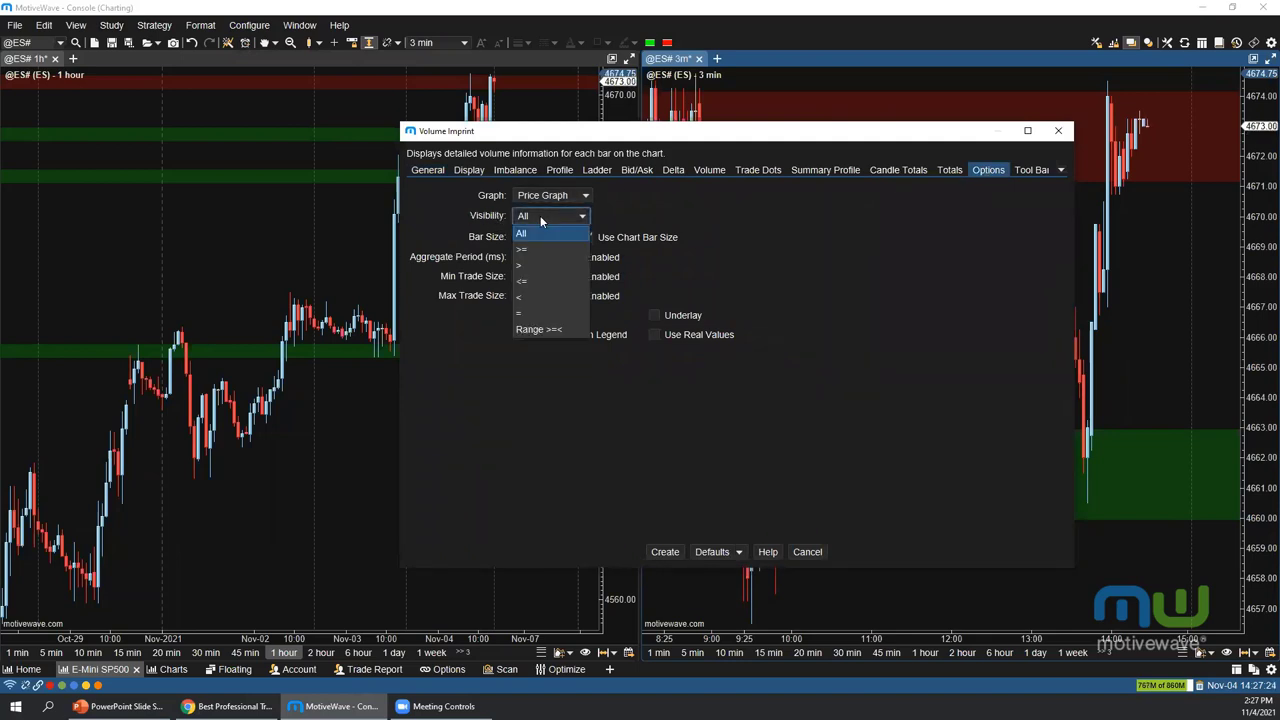
pyautogui.click(535, 313)
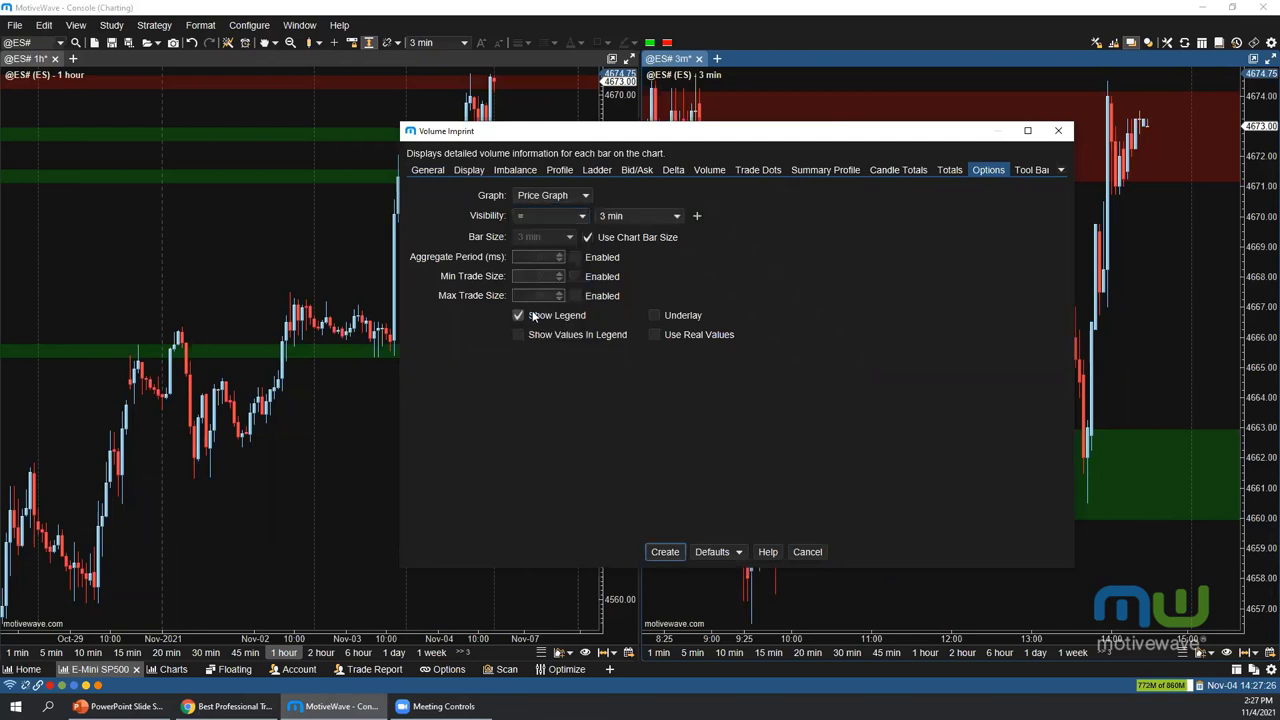
pyautogui.click(666, 552)
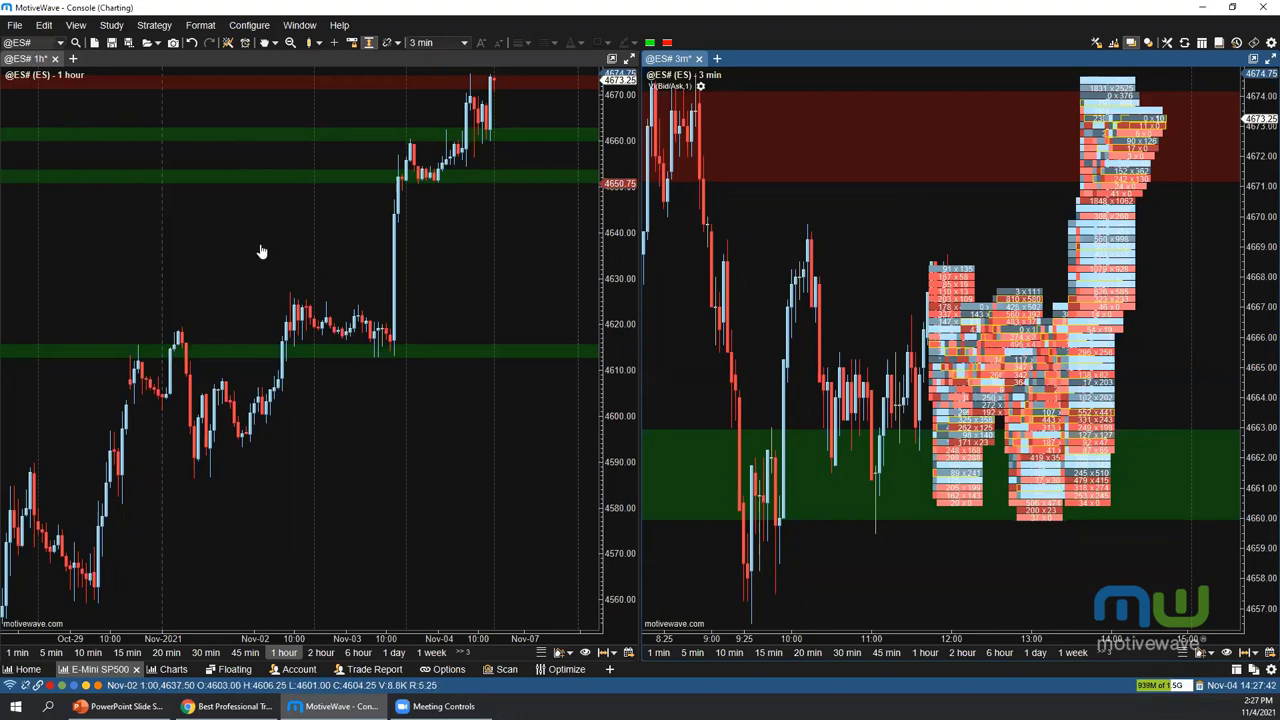
# Start a Time Price Opportunity (TPO) study on the 1 hour chart with 10 as the number of TPOs
pyautogui.click(186, 244)
pyautogui.click(111, 25)
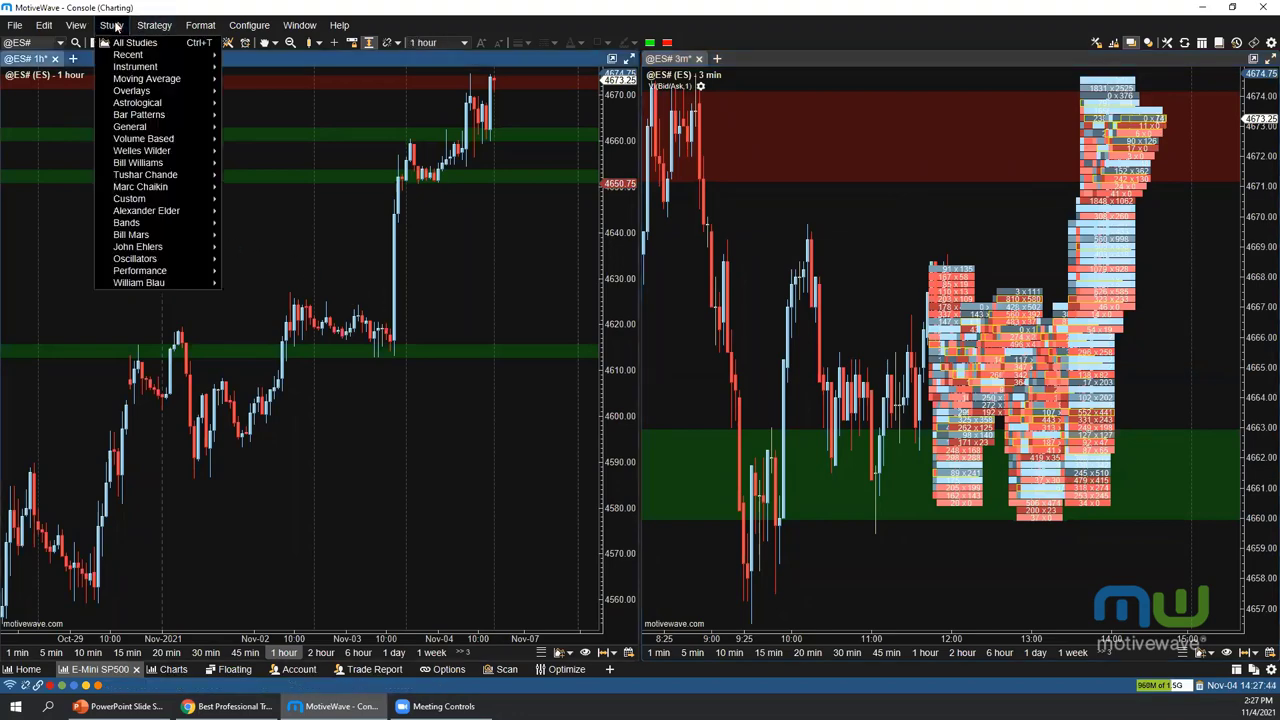
pyautogui.moveTo(130, 55)
pyautogui.click(287, 91)
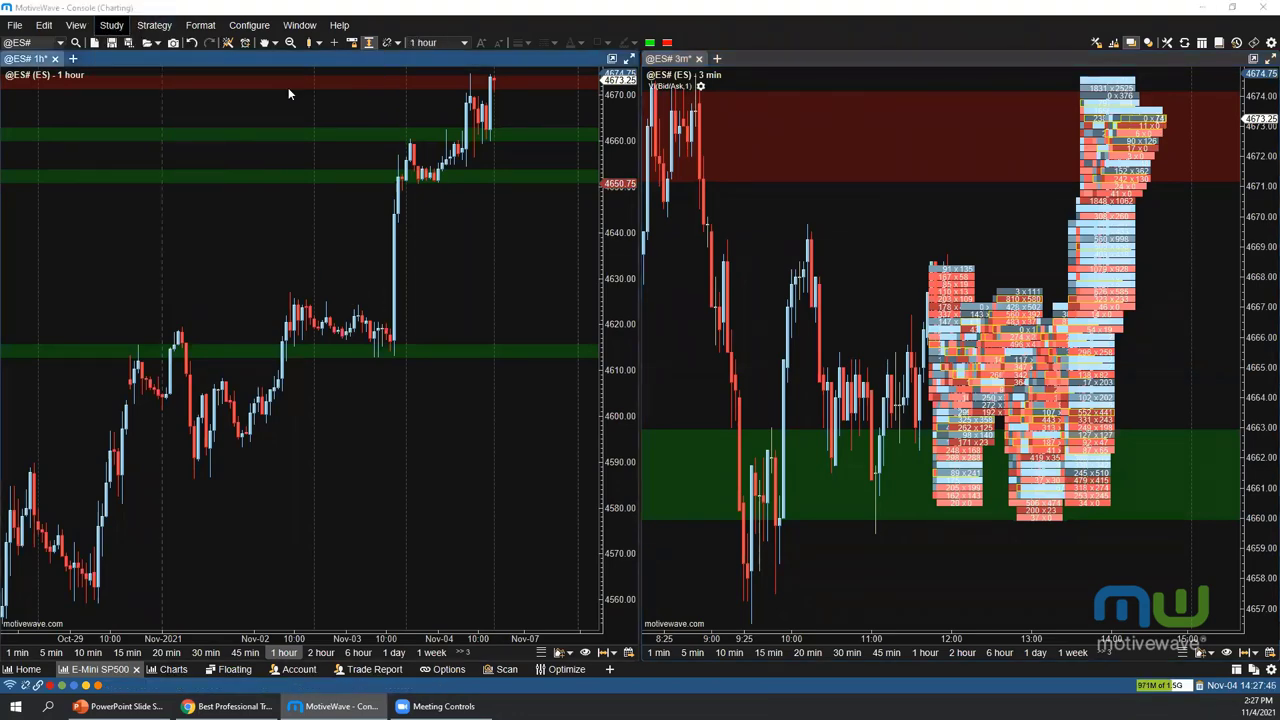
pyautogui.doubleClick(517, 248)
pyautogui.write('10')
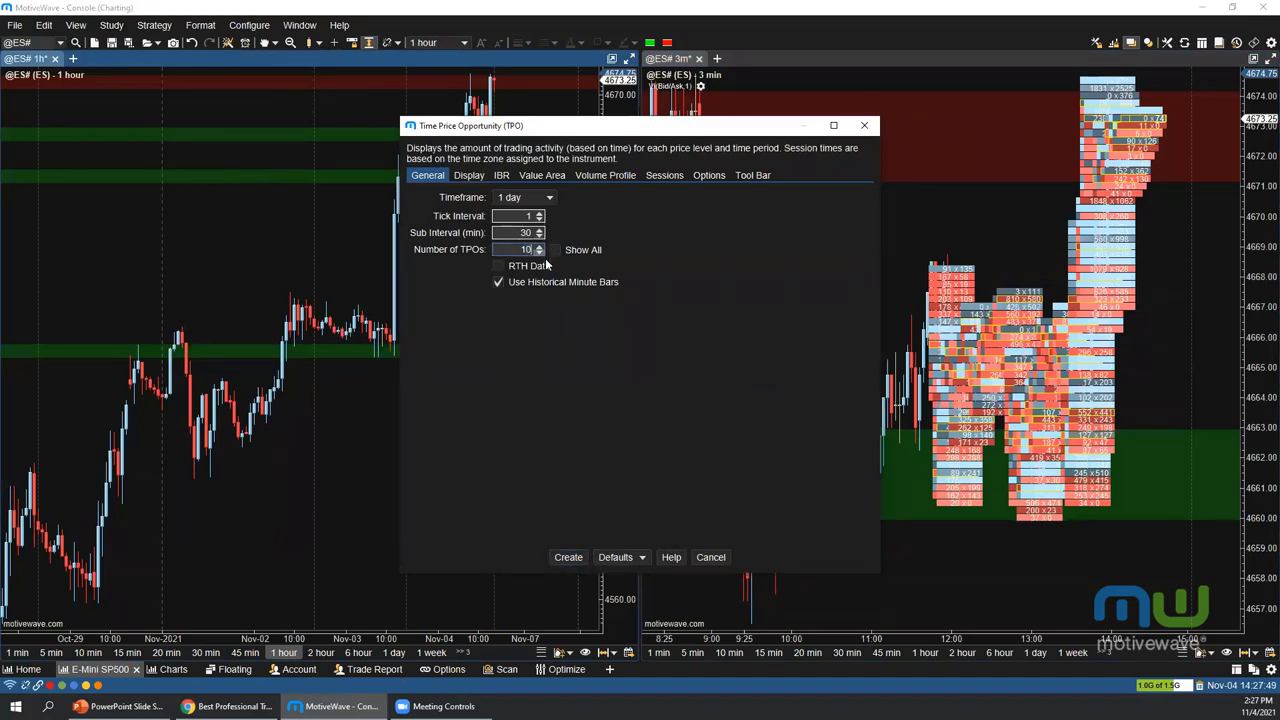
# Disable the open range and the IBR range in the TPO study settings
pyautogui.click(468, 175)
pyautogui.click(501, 175)
pyautogui.click(637, 197)
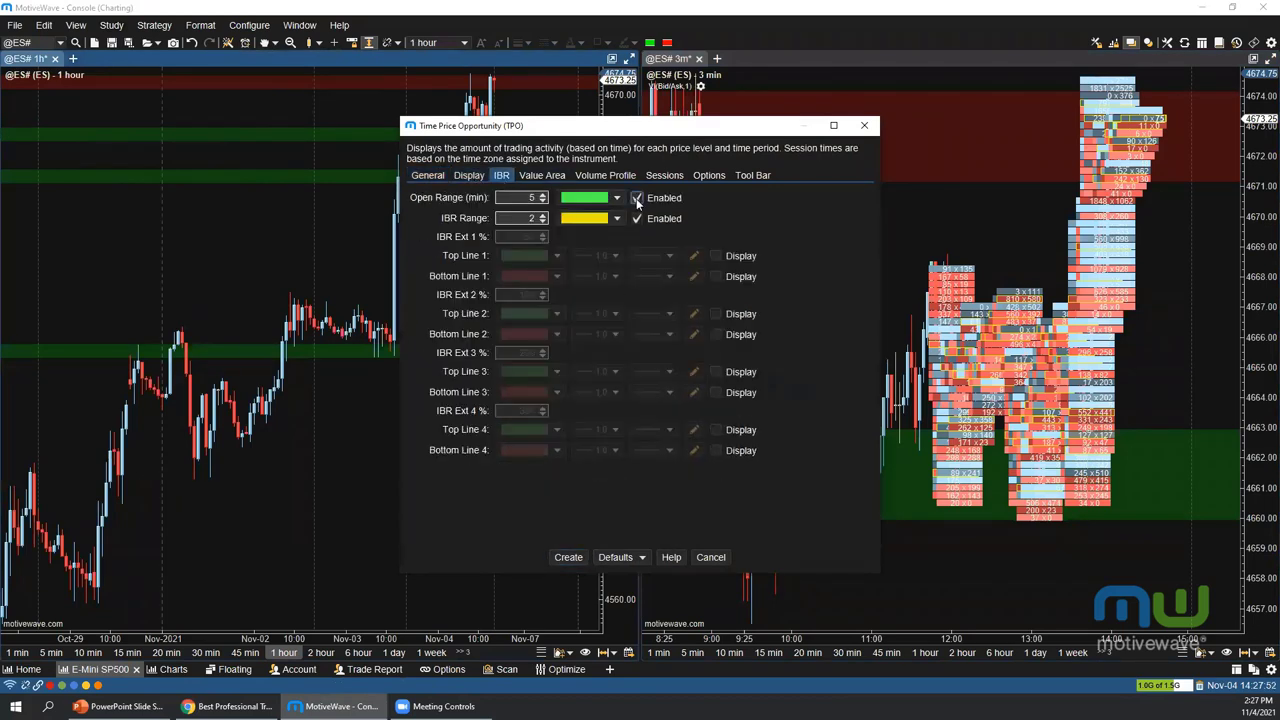
pyautogui.click(637, 218)
# Restrict the TPO study's visibility to bar size = 1 hour and create it
pyautogui.click(707, 177)
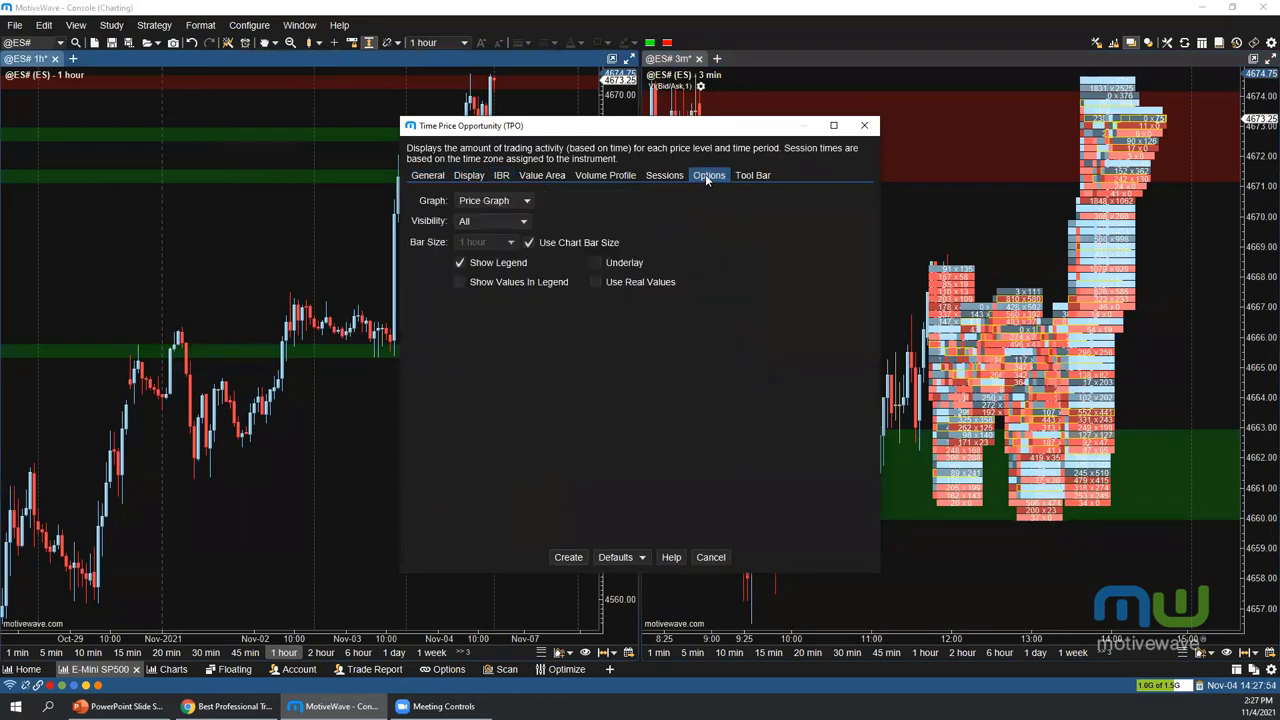
pyautogui.click(482, 220)
pyautogui.click(492, 234)
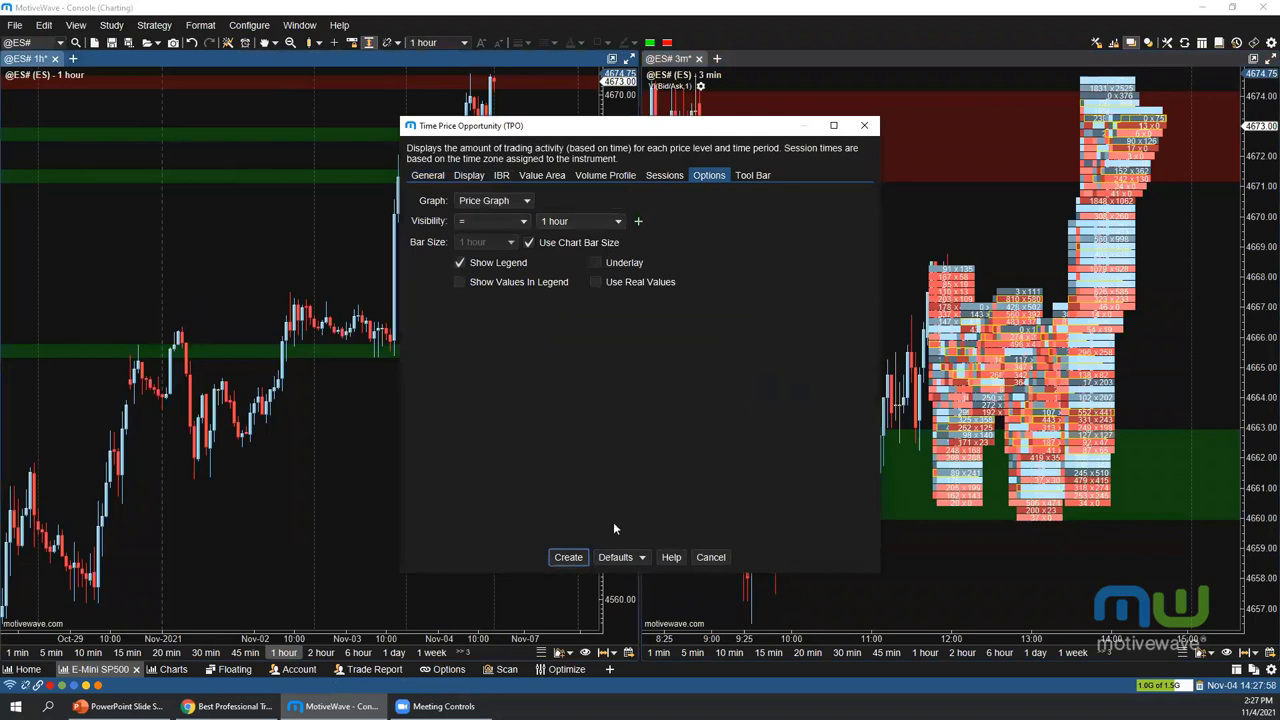
pyautogui.click(567, 557)
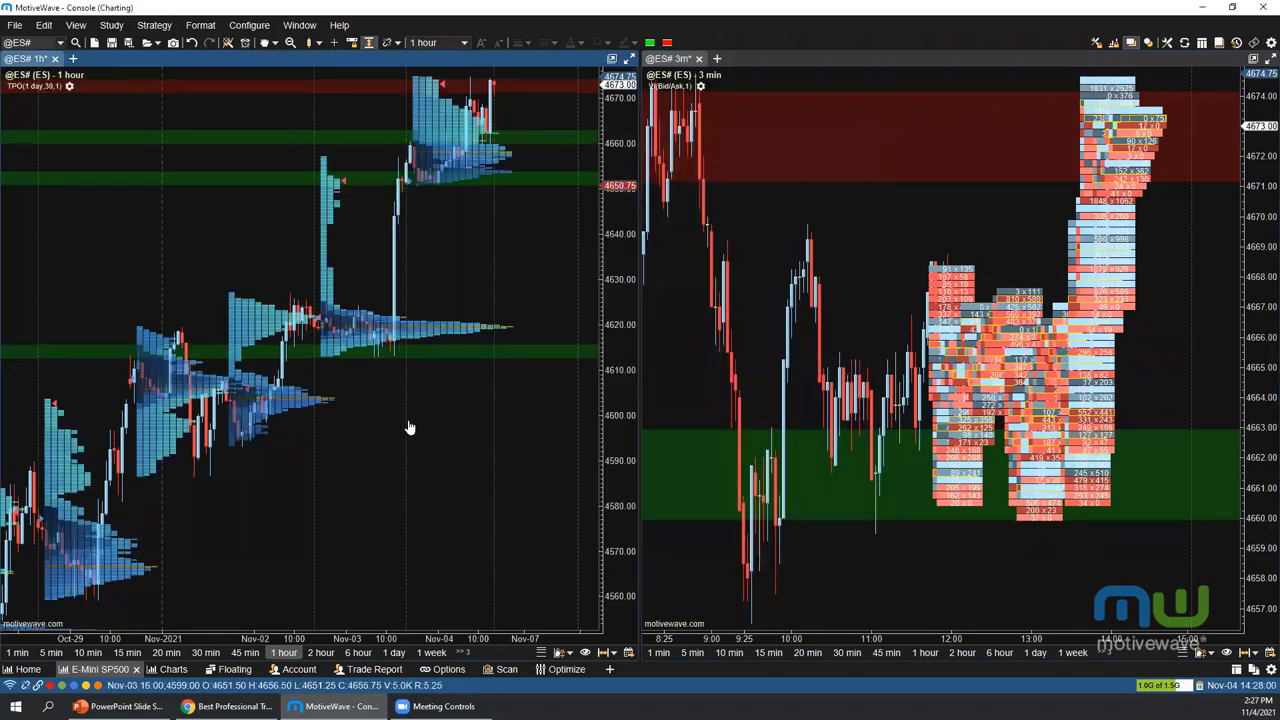
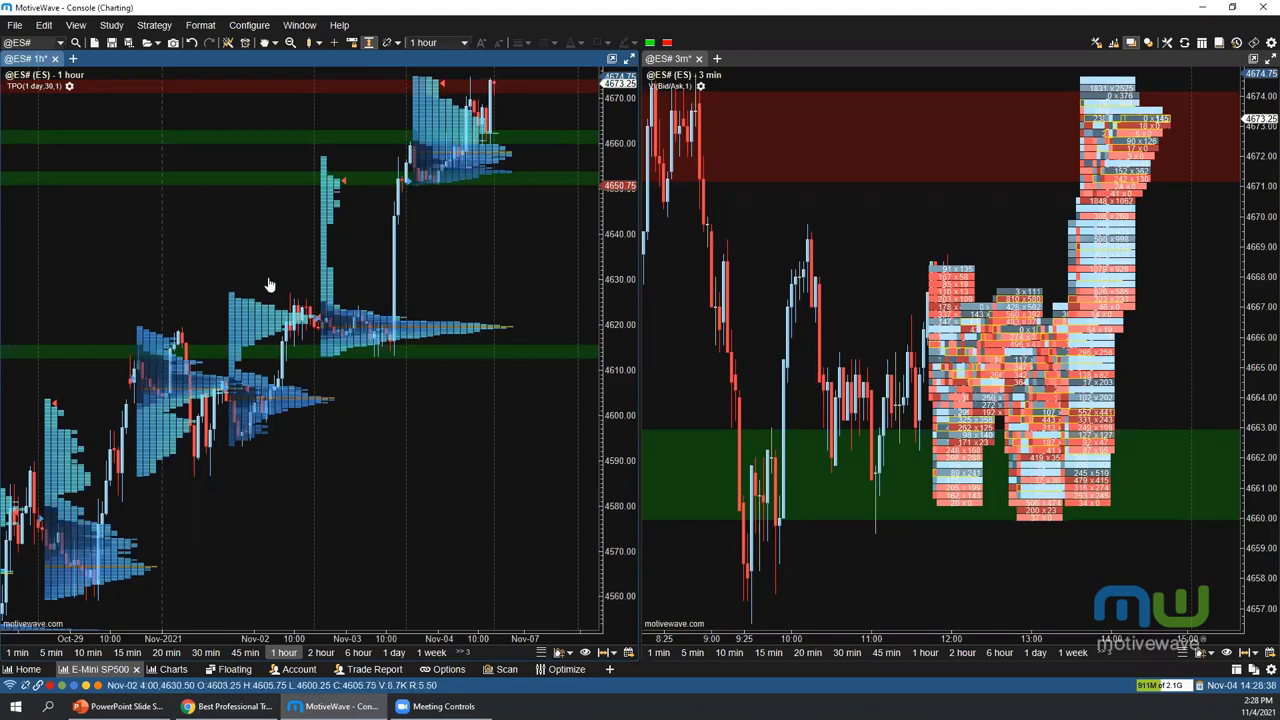
# Widen the 3 min chart by narrowing the 1 hour chart beside it
pyautogui.click(766, 240)
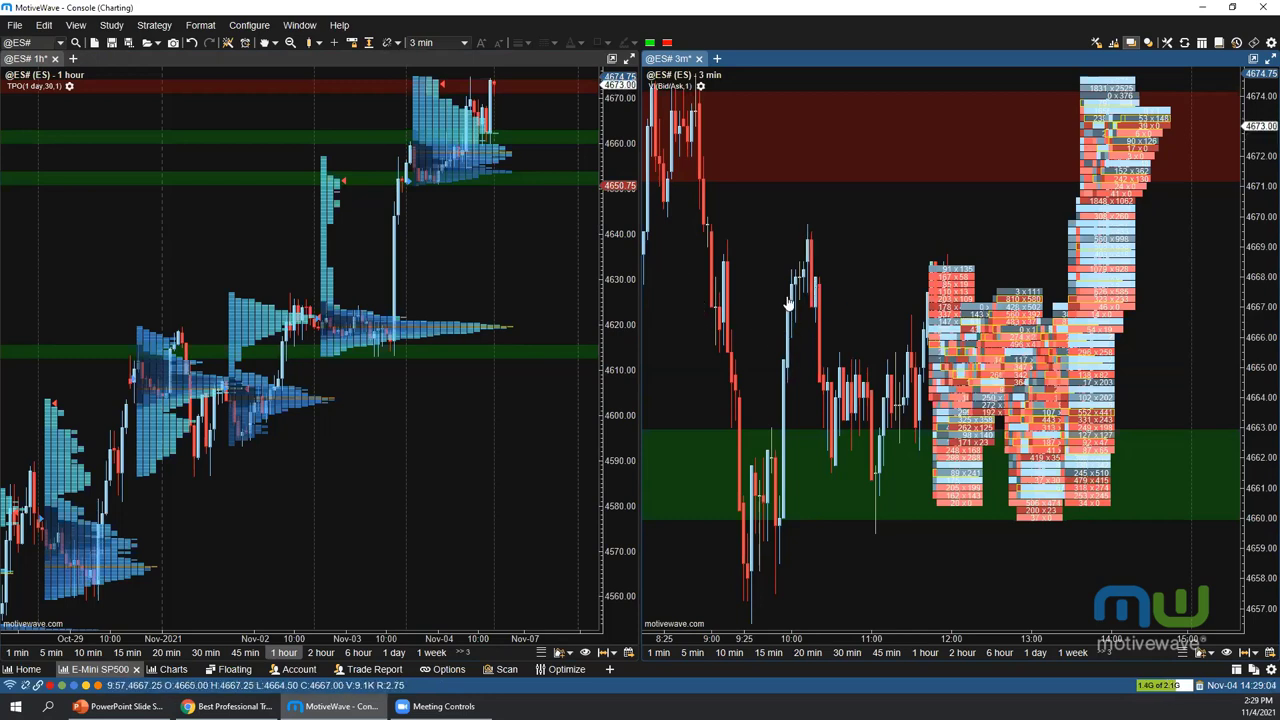
pyautogui.moveTo(796, 298)
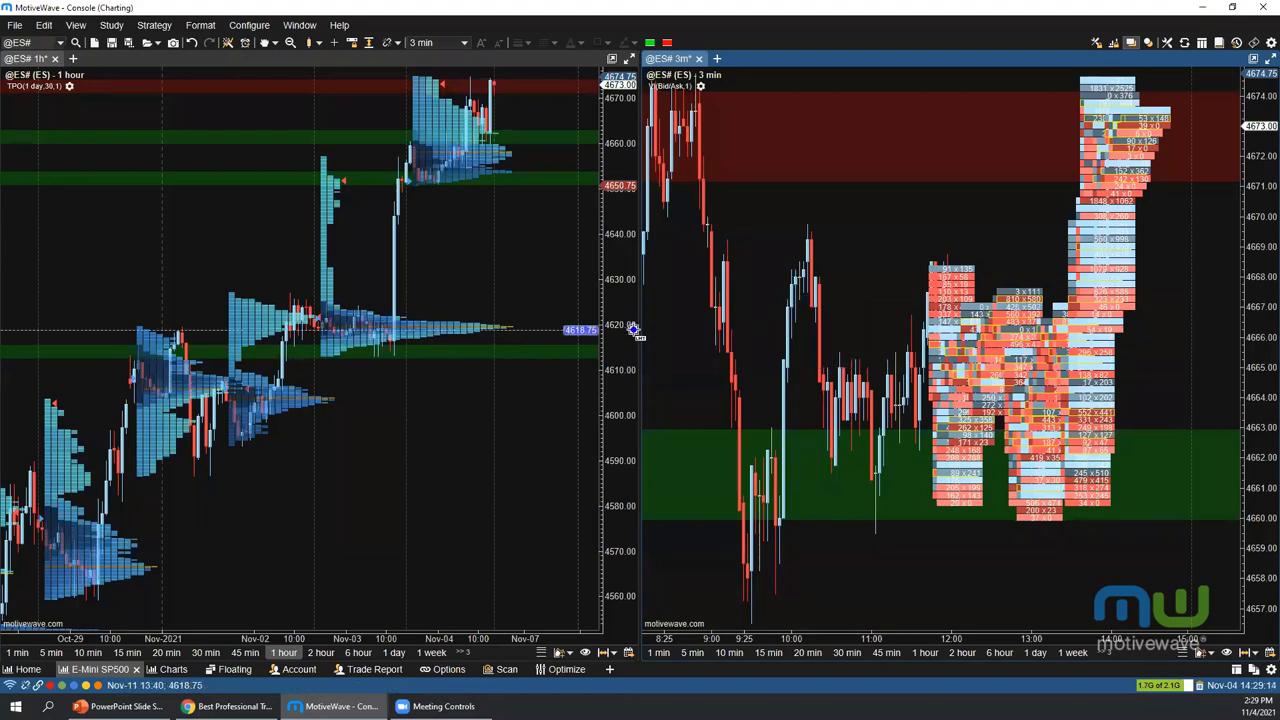
pyautogui.moveTo(638, 328); pyautogui.dragTo(500, 320)
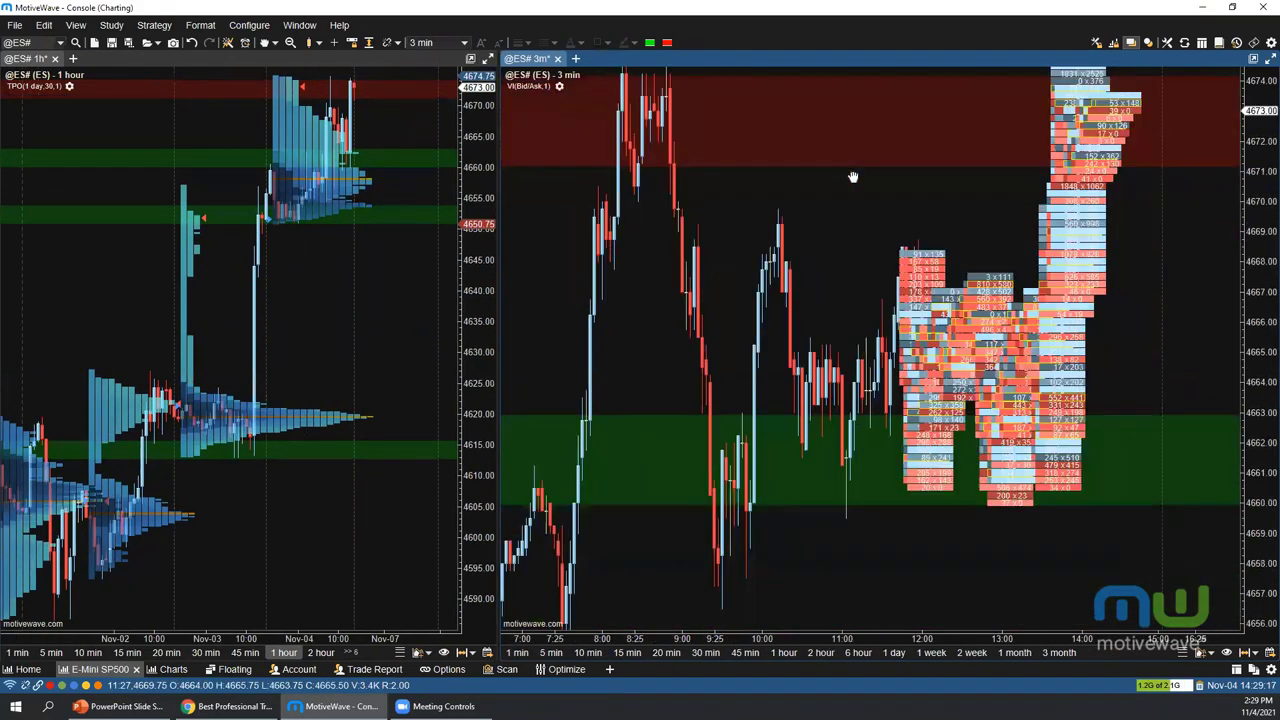
pyautogui.moveTo(853, 177); pyautogui.dragTo(671, 214)
# Set the 3 min chart's price range to 50 ticks in its scaling settings
pyautogui.doubleClick(666, 206)
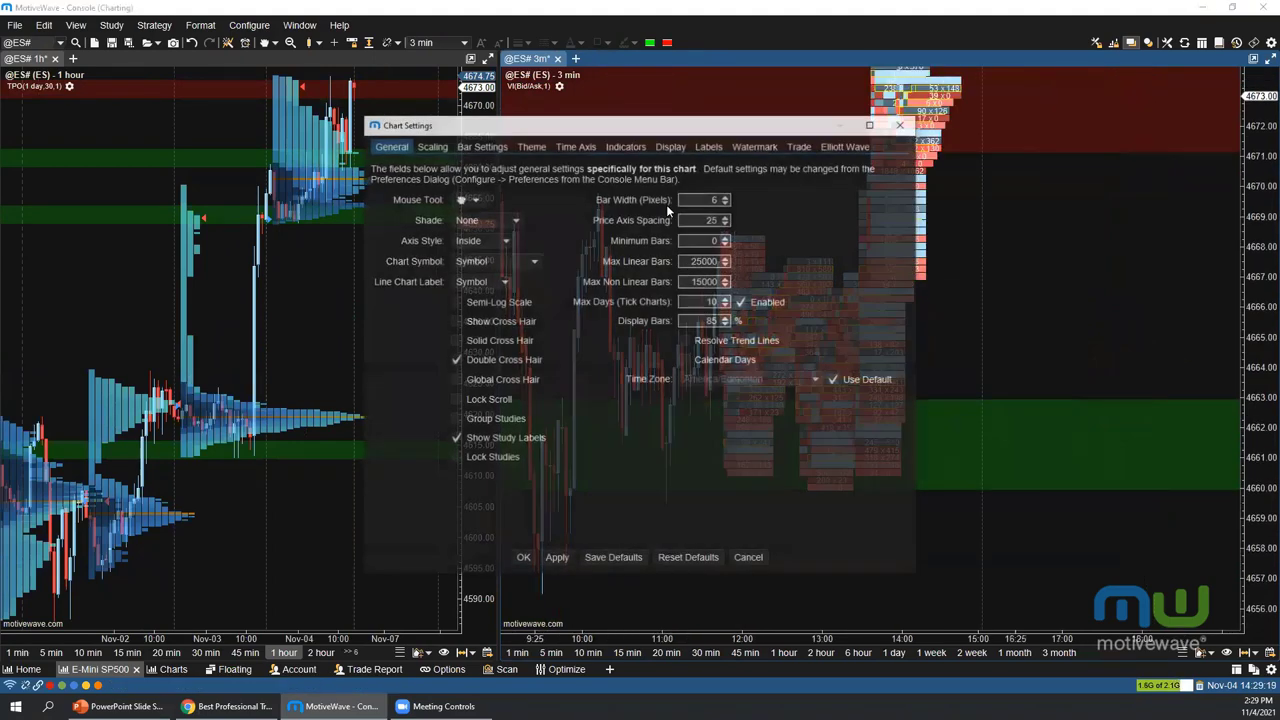
pyautogui.click(433, 146)
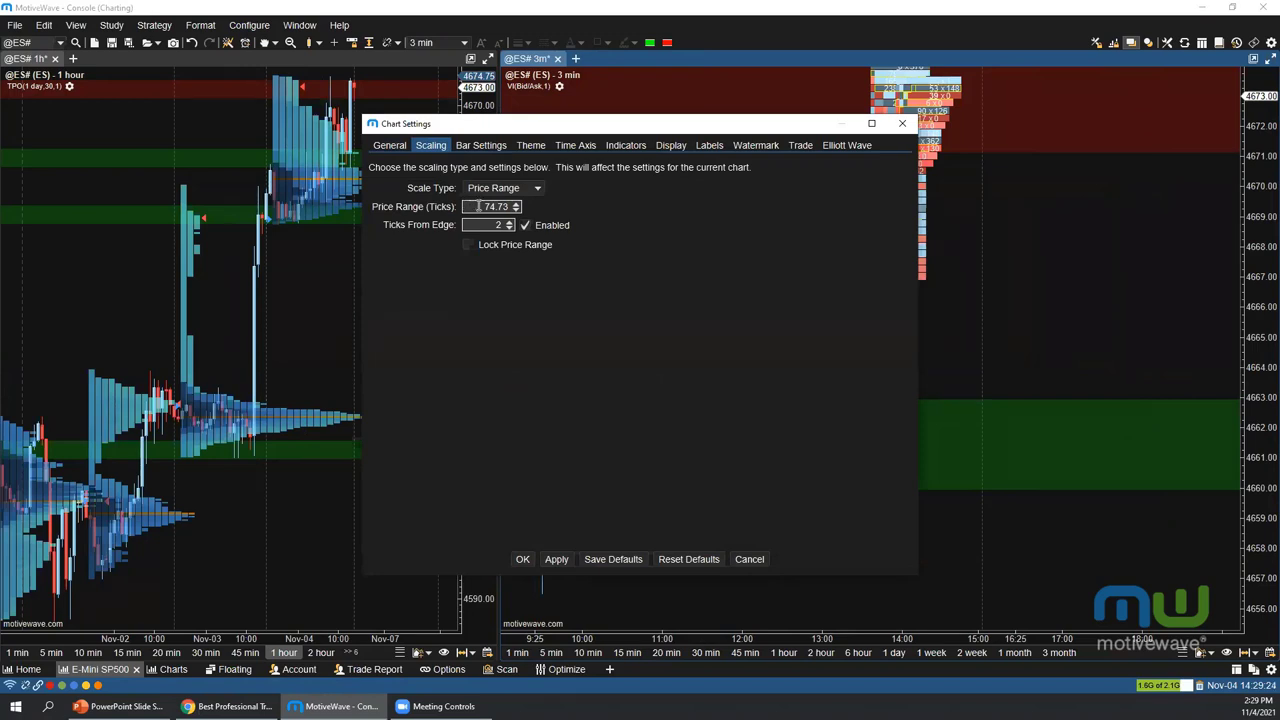
pyautogui.moveTo(478, 206); pyautogui.dragTo(520, 205)
pyautogui.write('50')
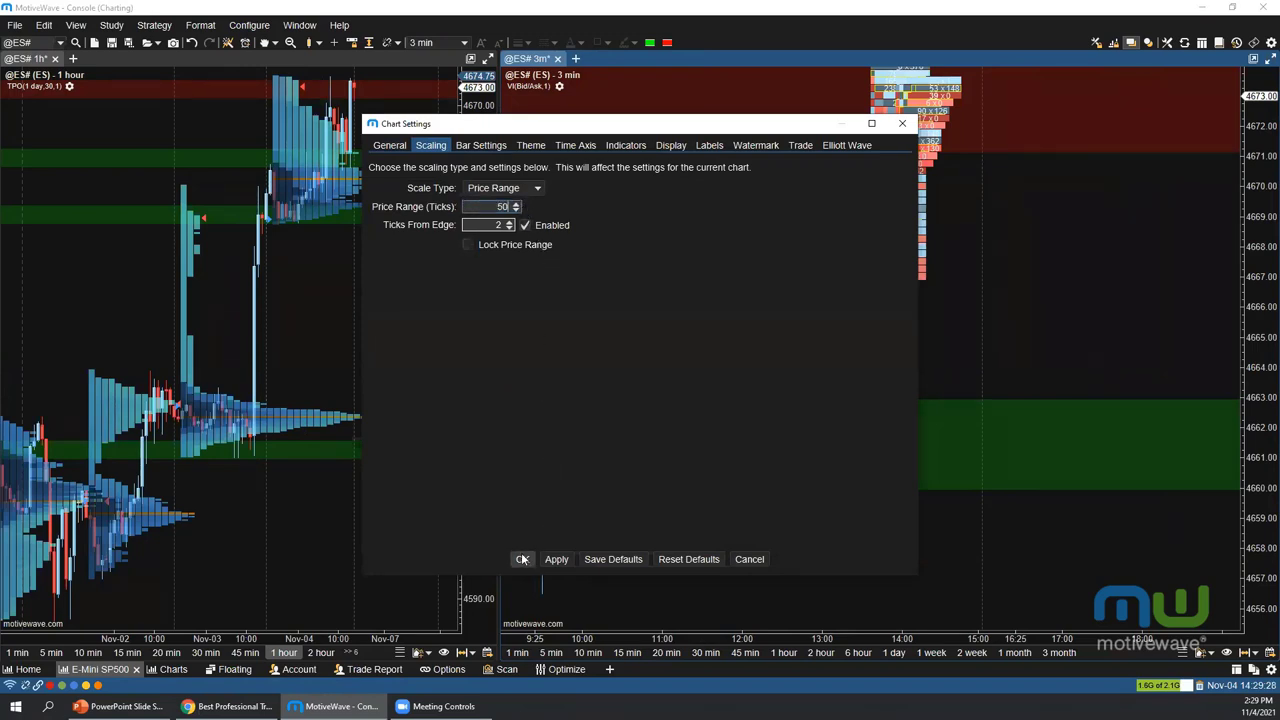
pyautogui.click(522, 559)
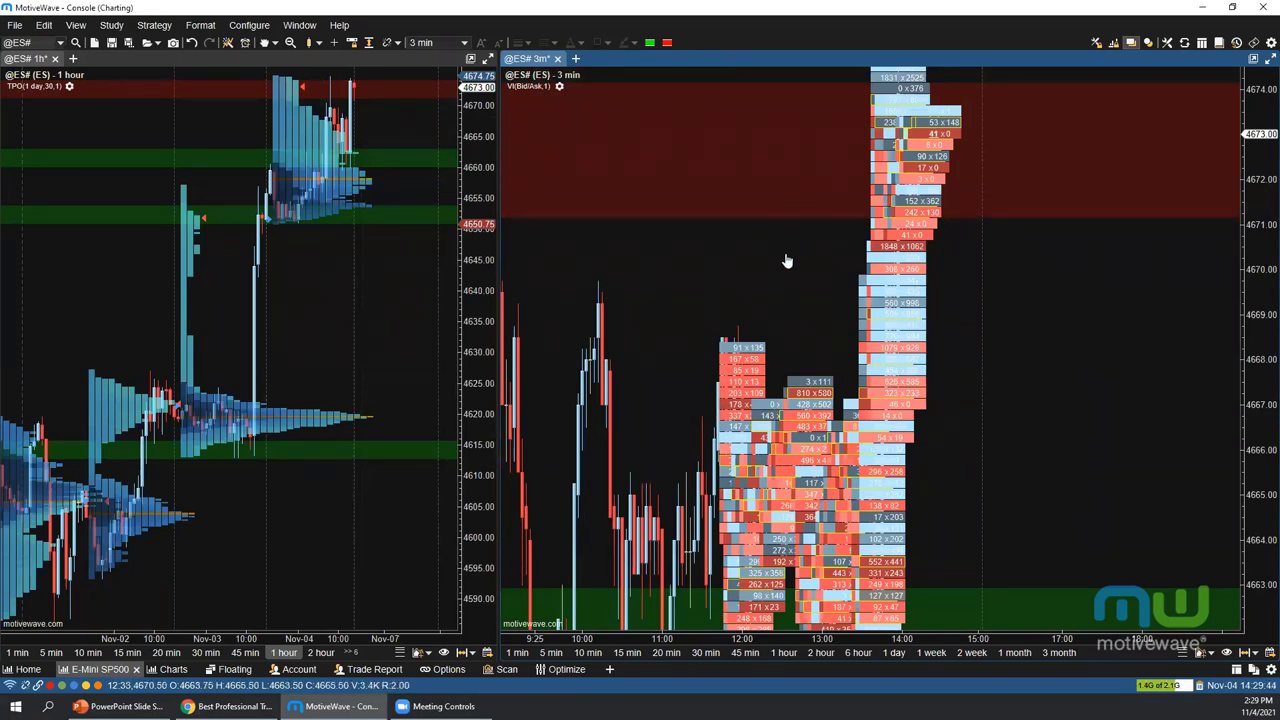
# Set the 3 min chart's bar width to 15 pixels and stretch its time axis until the imprint columns separate
pyautogui.doubleClick(735, 276)
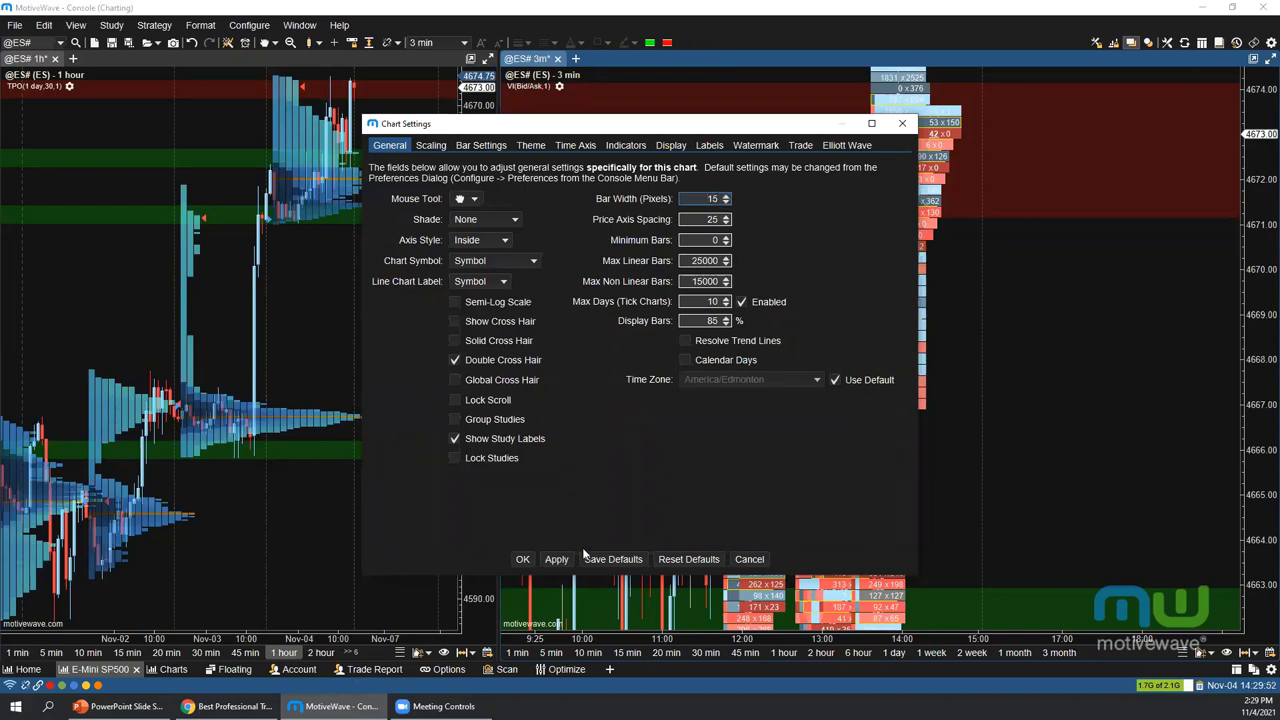
pyautogui.click(522, 559)
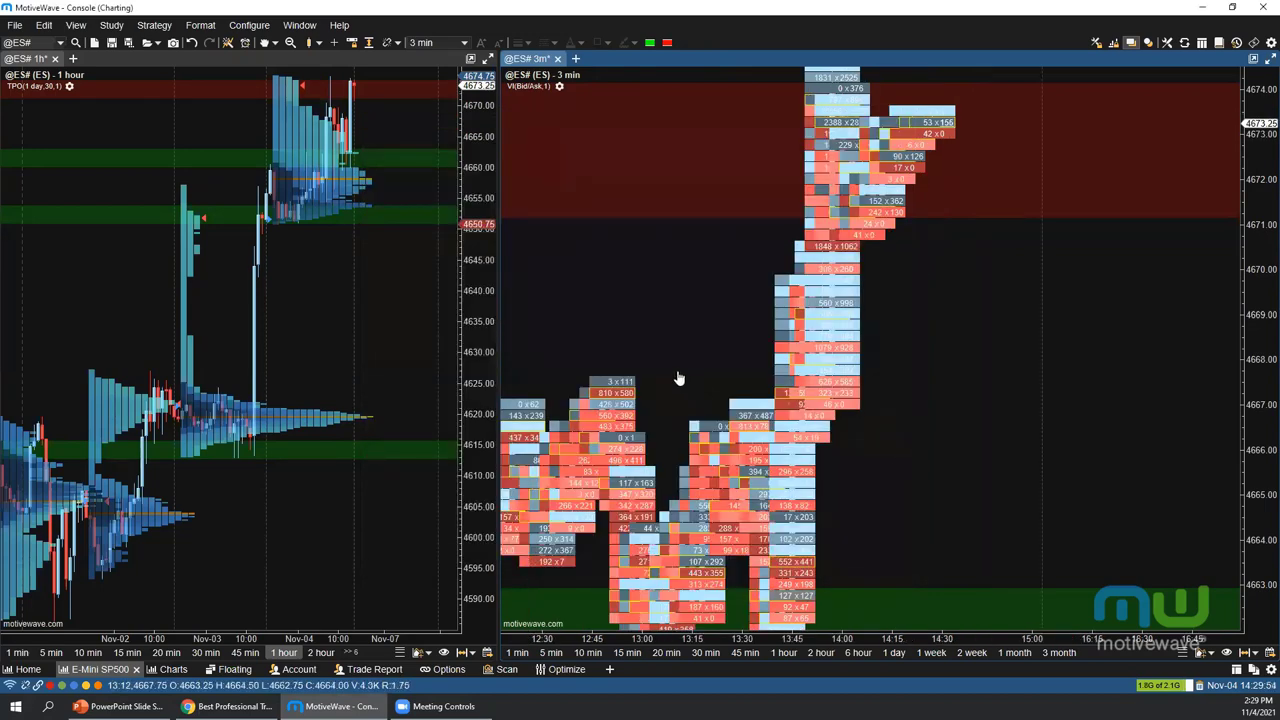
pyautogui.scroll(2, 671, 337)
pyautogui.moveTo(918, 640); pyautogui.dragTo(770, 637)
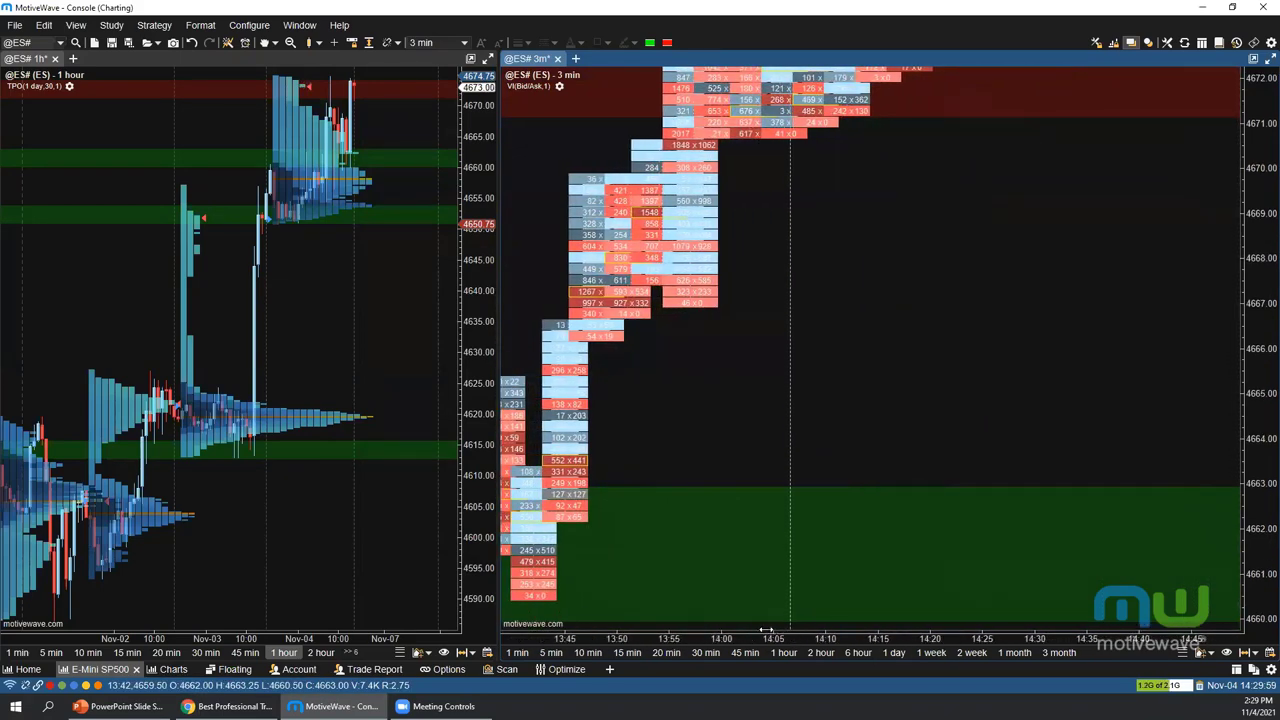
pyautogui.moveTo(649, 386); pyautogui.dragTo(1066, 416)
pyautogui.moveTo(975, 637); pyautogui.dragTo(882, 637)
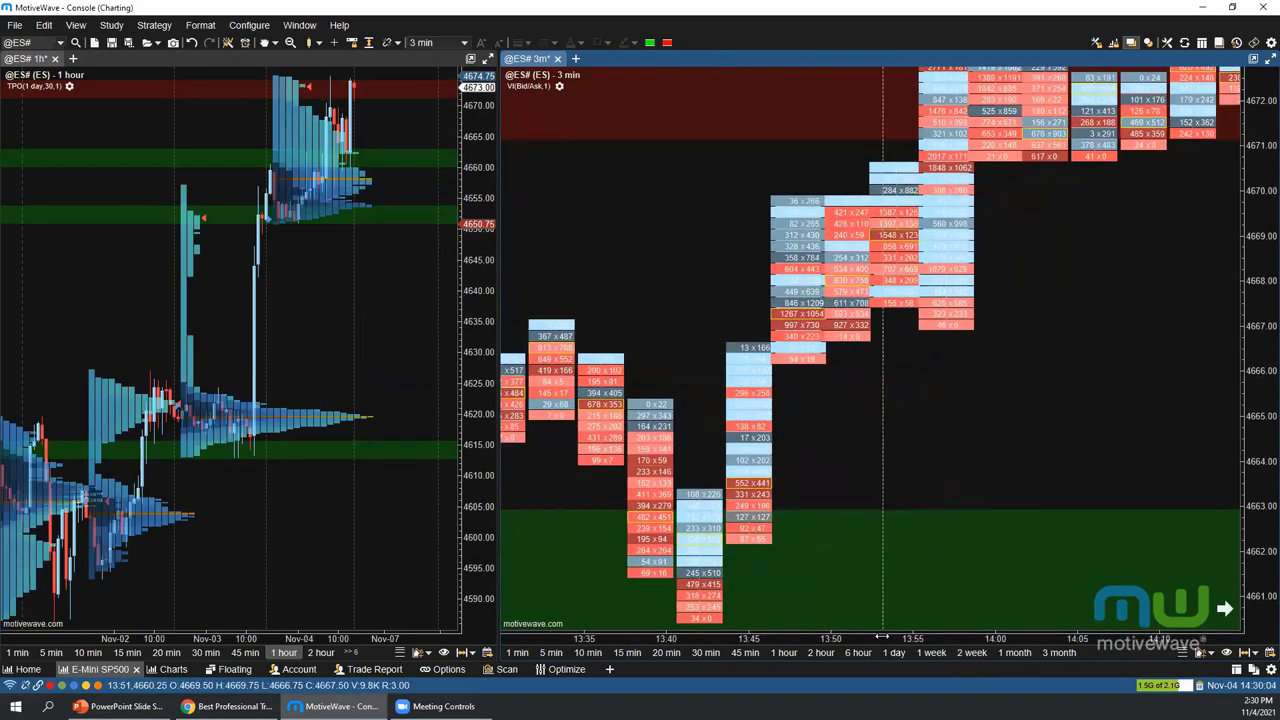
# Switch the 3 min chart's bar style to No Bars and space out the Volume Imprint columns around the latest prices
pyautogui.click(312, 44)
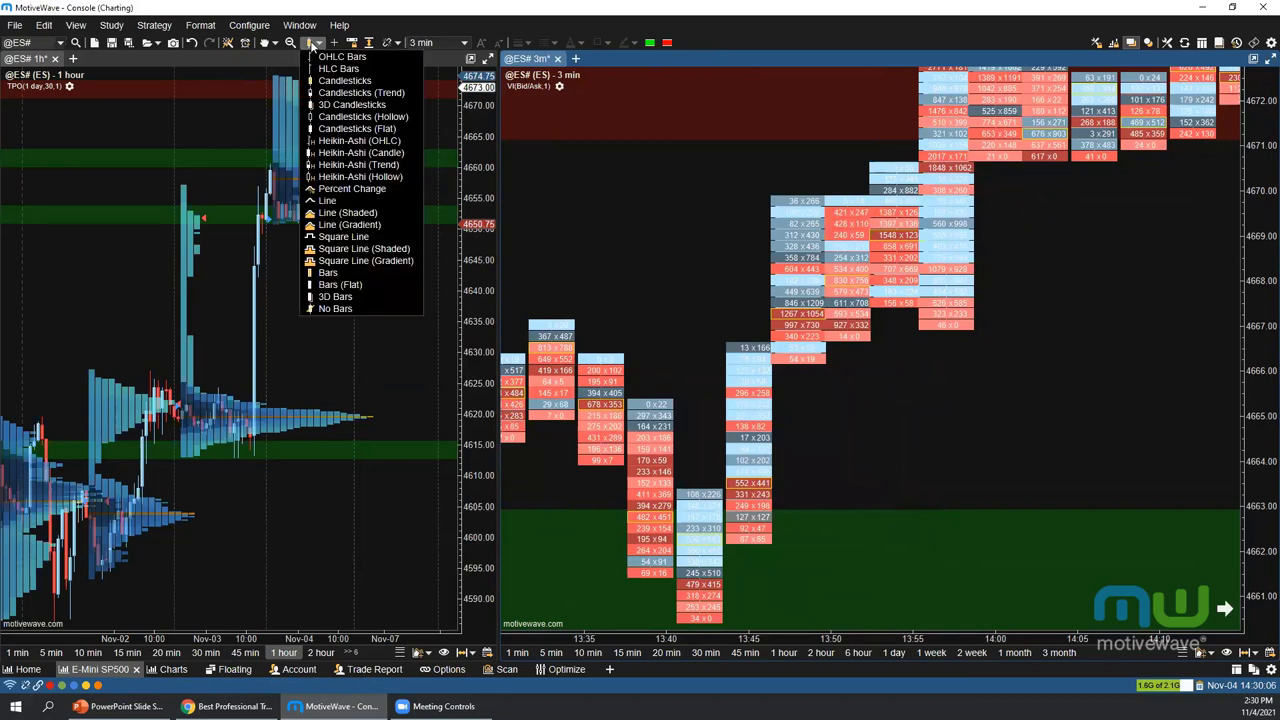
pyautogui.click(330, 309)
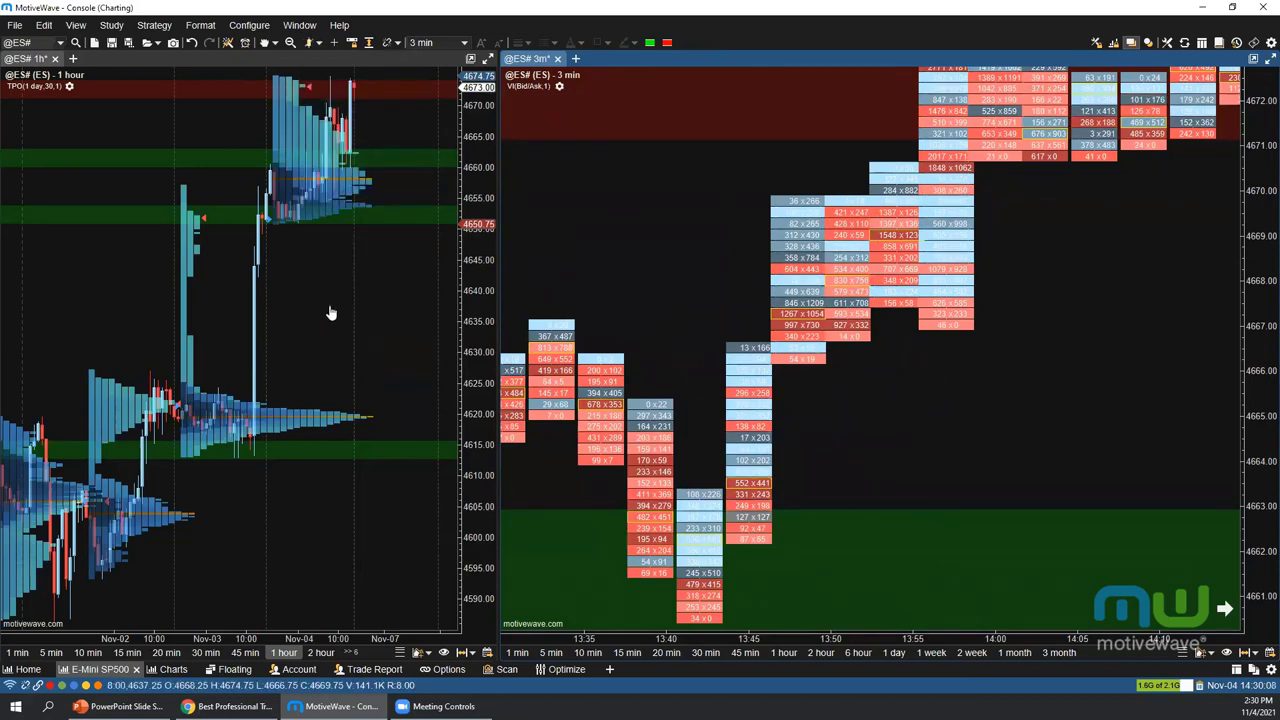
pyautogui.moveTo(968, 636); pyautogui.dragTo(932, 628)
pyautogui.moveTo(1049, 280); pyautogui.dragTo(690, 505)
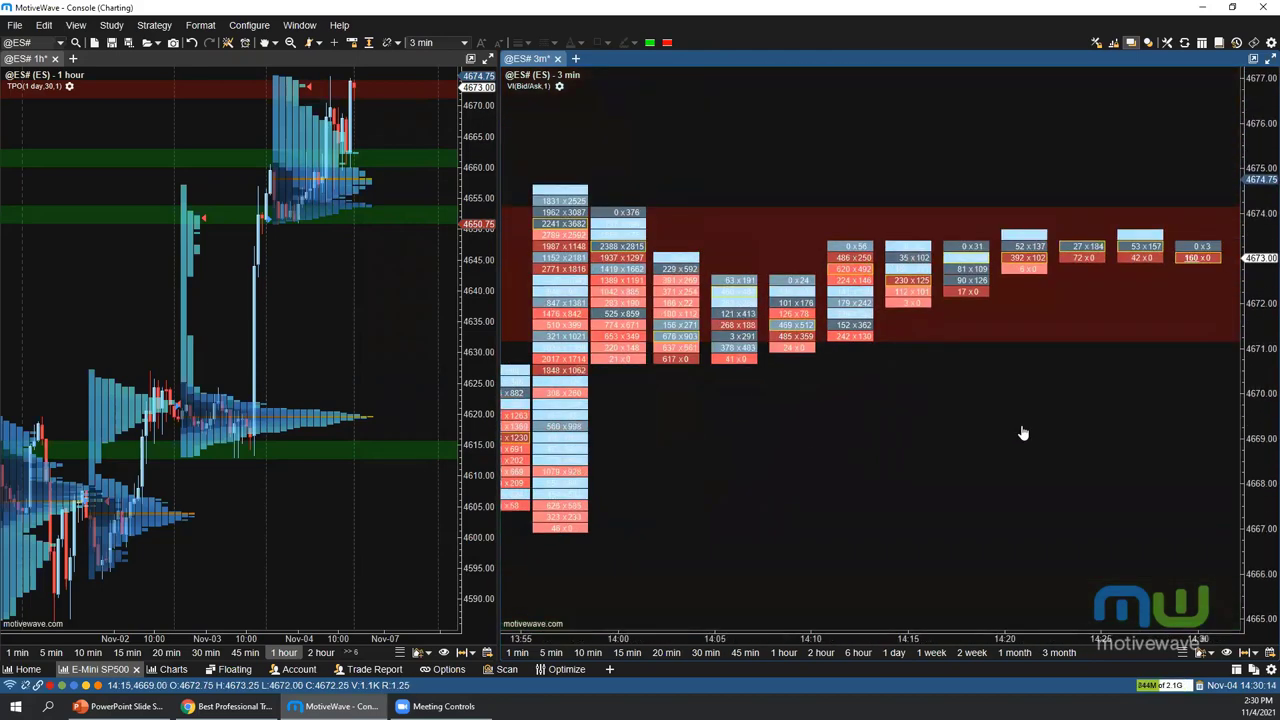
pyautogui.moveTo(1111, 386); pyautogui.dragTo(1180, 334)
pyautogui.moveTo(697, 397); pyautogui.dragTo(763, 437)
pyautogui.moveTo(860, 330); pyautogui.dragTo(823, 343)
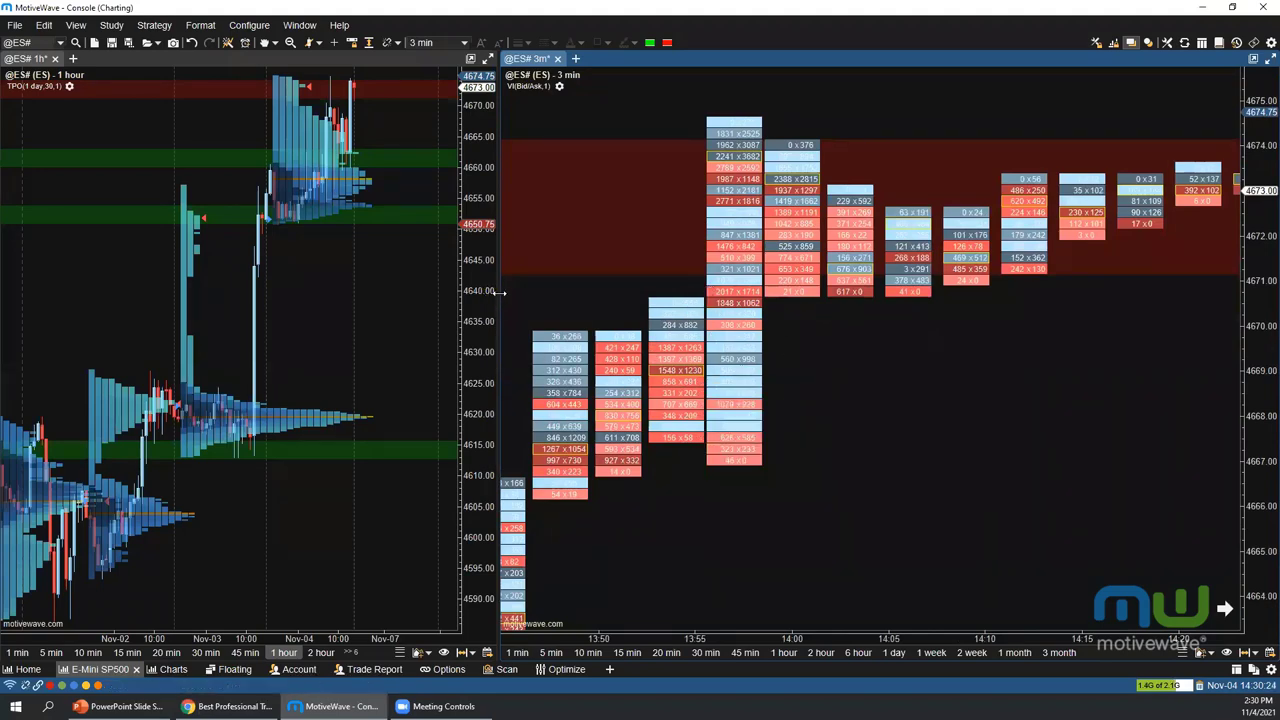
# Widen the 1 hour chart and turn on Constrain Width for the cells of its TPO study
pyautogui.moveTo(497, 291); pyautogui.dragTo(654, 287)
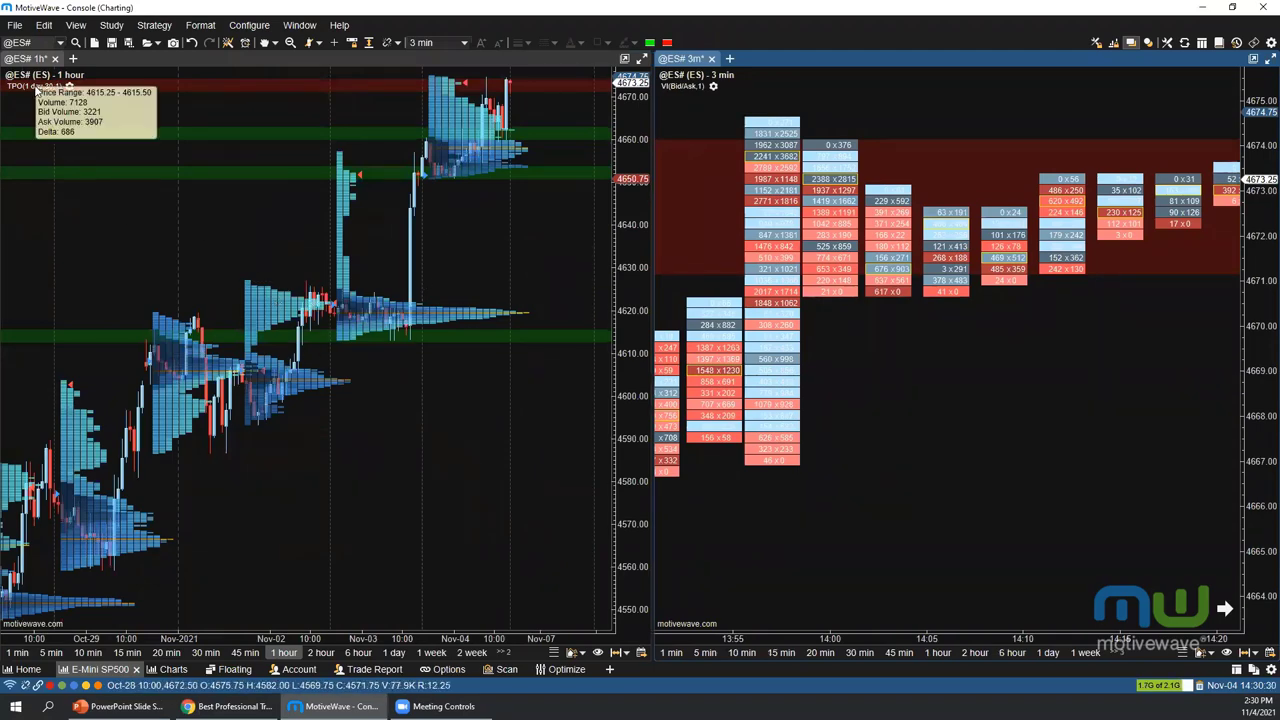
pyautogui.click(36, 89)
pyautogui.doubleClick(36, 88)
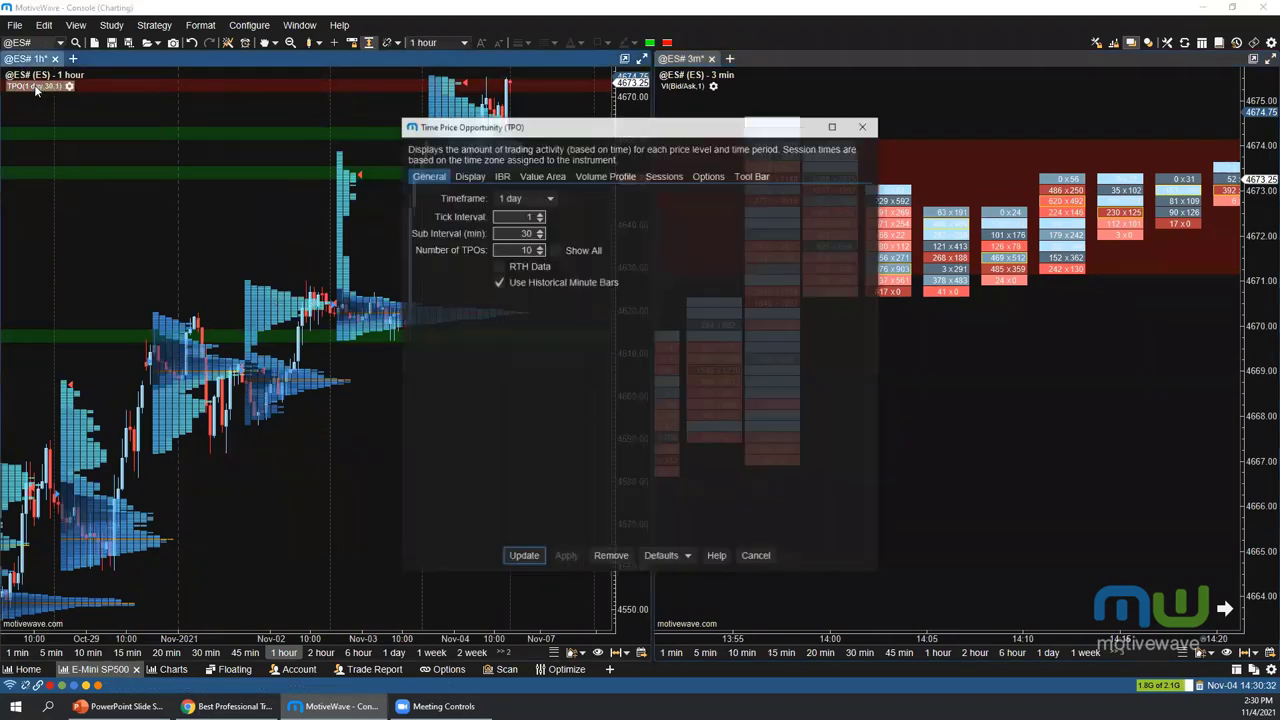
pyautogui.click(470, 176)
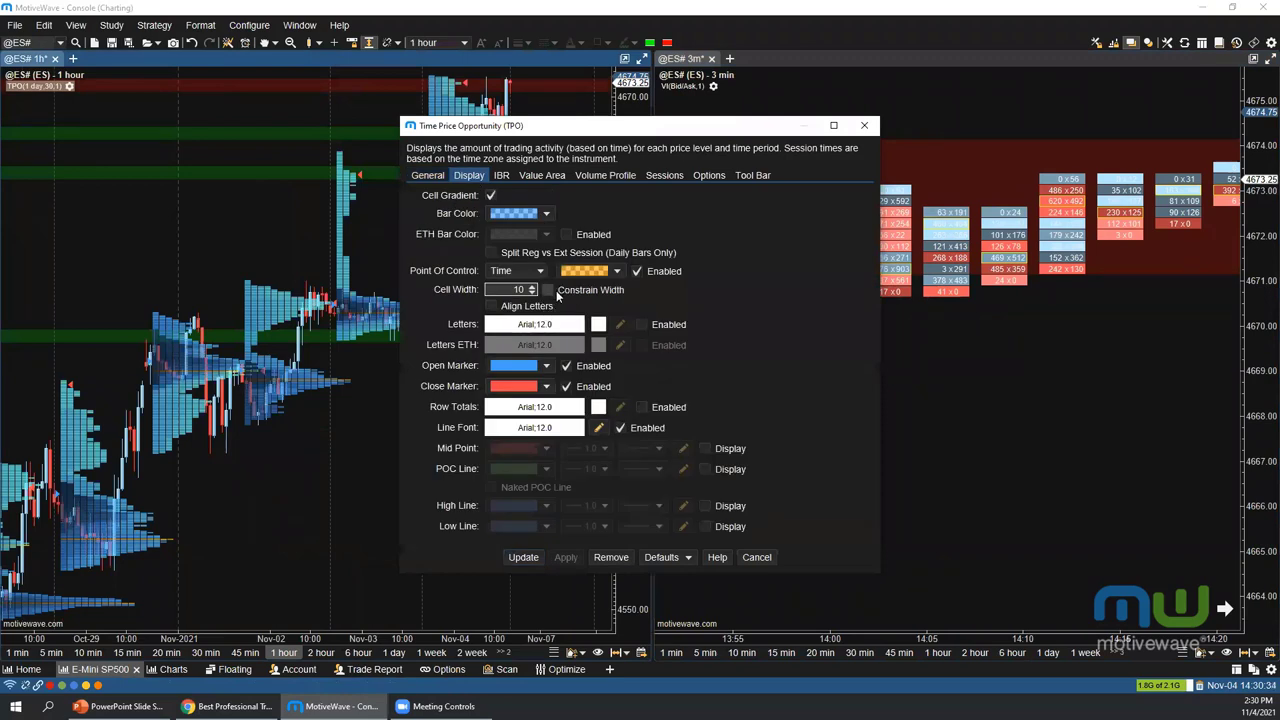
pyautogui.click(547, 290)
pyautogui.click(566, 559)
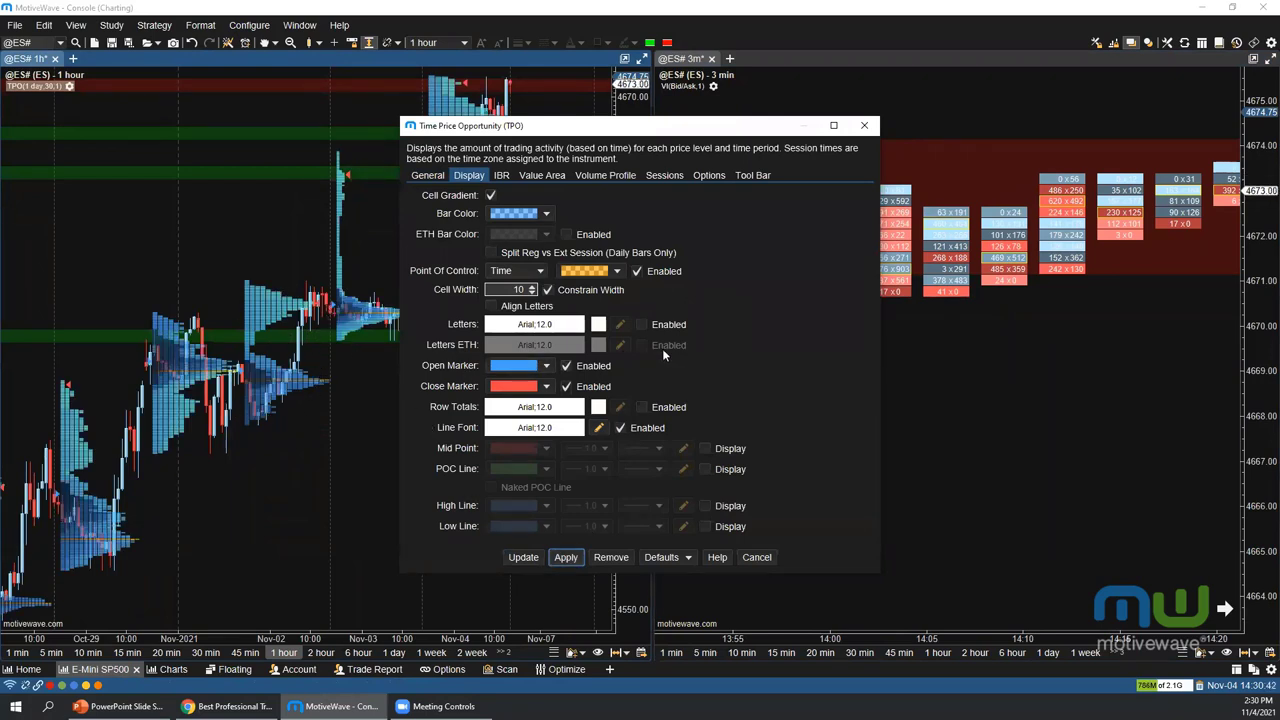
# Enable Letters and Letters ETH in the TPO study's display settings and update the study
pyautogui.click(642, 325)
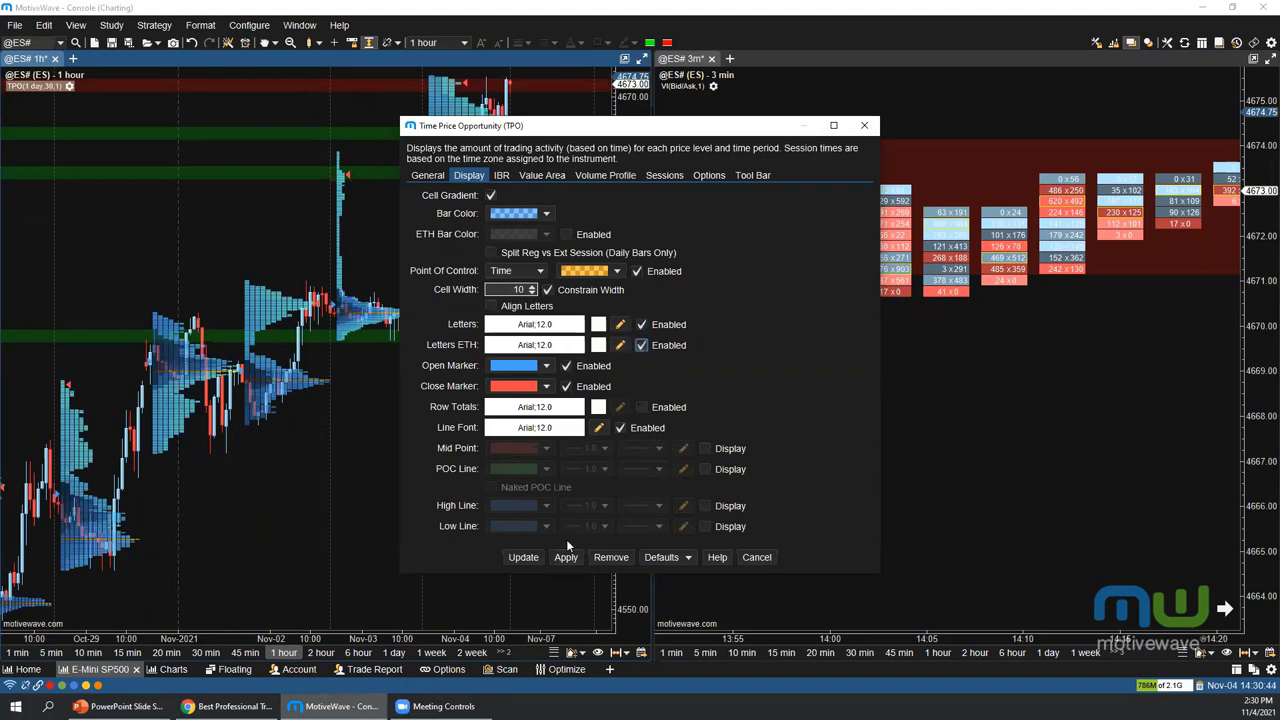
pyautogui.click(532, 562)
pyautogui.click(528, 562)
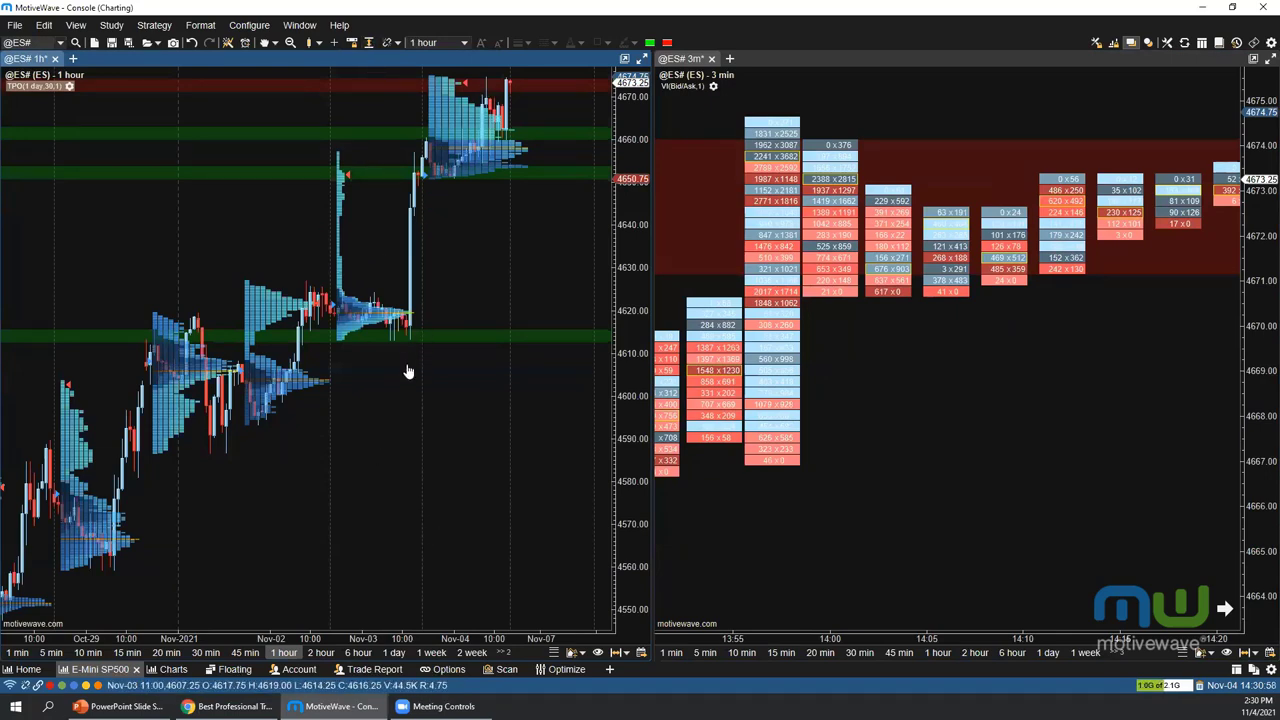
# Stretch the 1 hour chart's price scale until the TPO letters are legible around the November profiles
pyautogui.moveTo(389, 369); pyautogui.dragTo(400, 443)
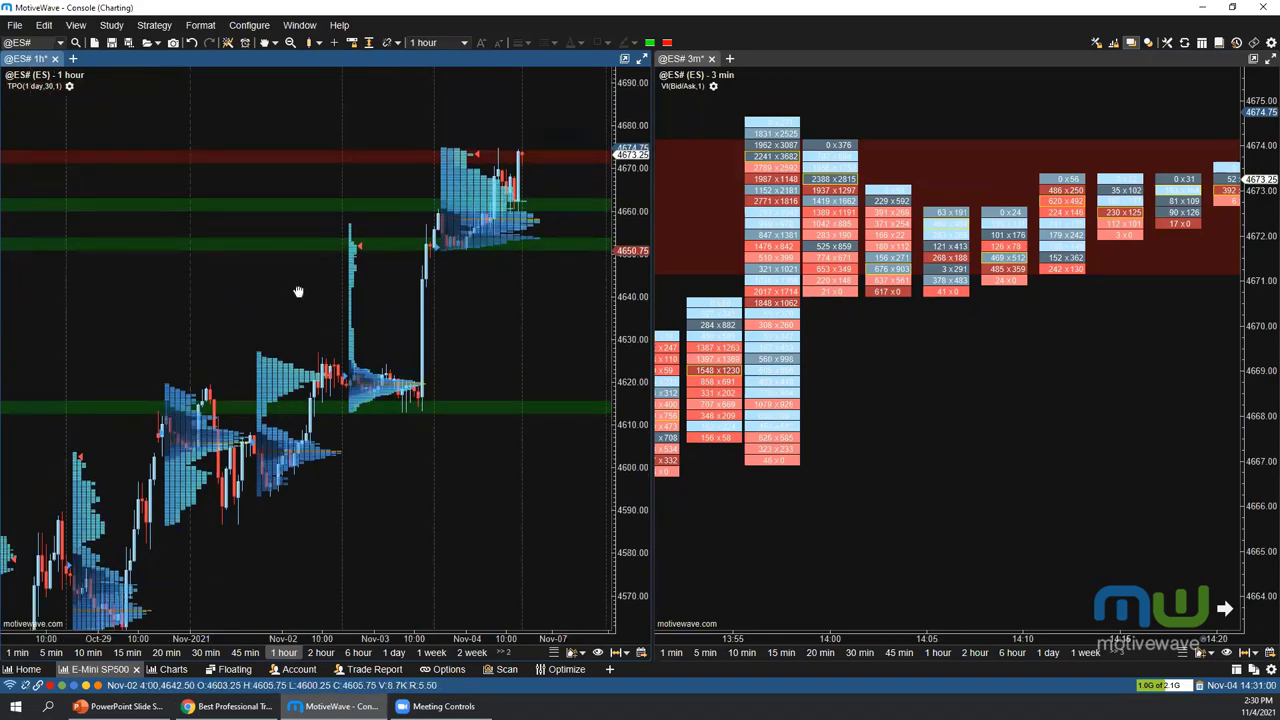
pyautogui.doubleClick(300, 291)
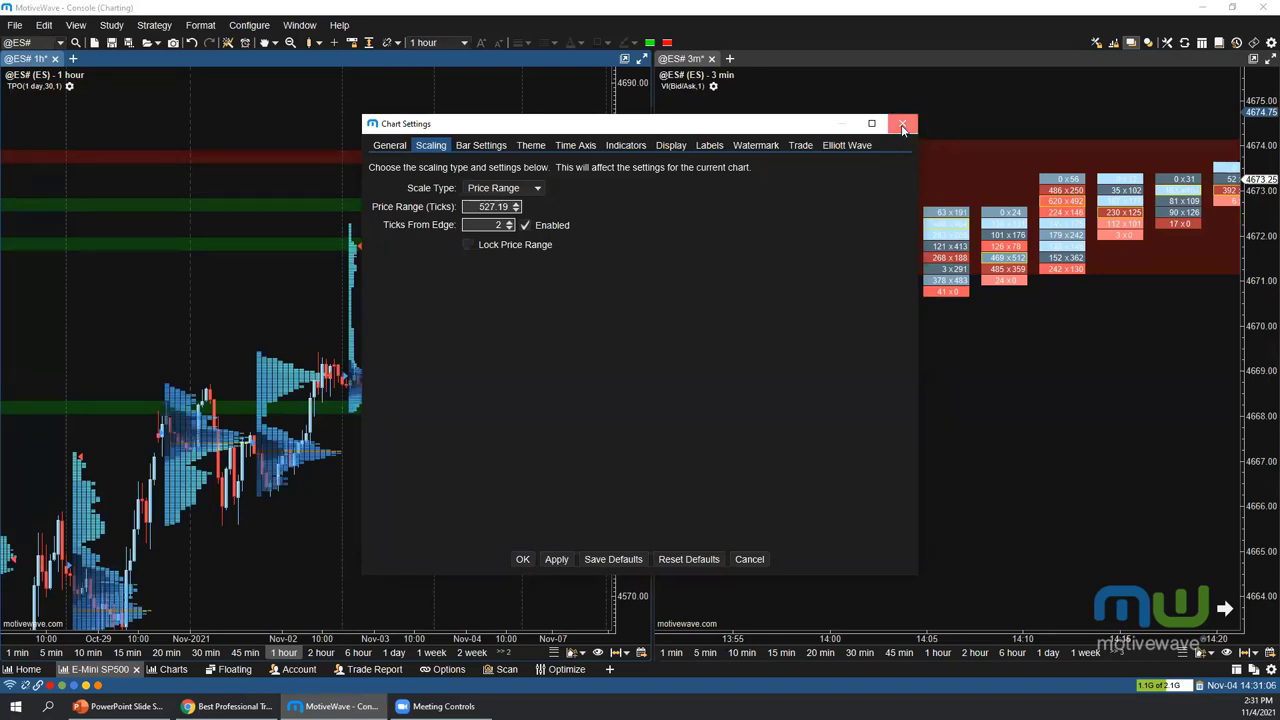
pyautogui.click(902, 126)
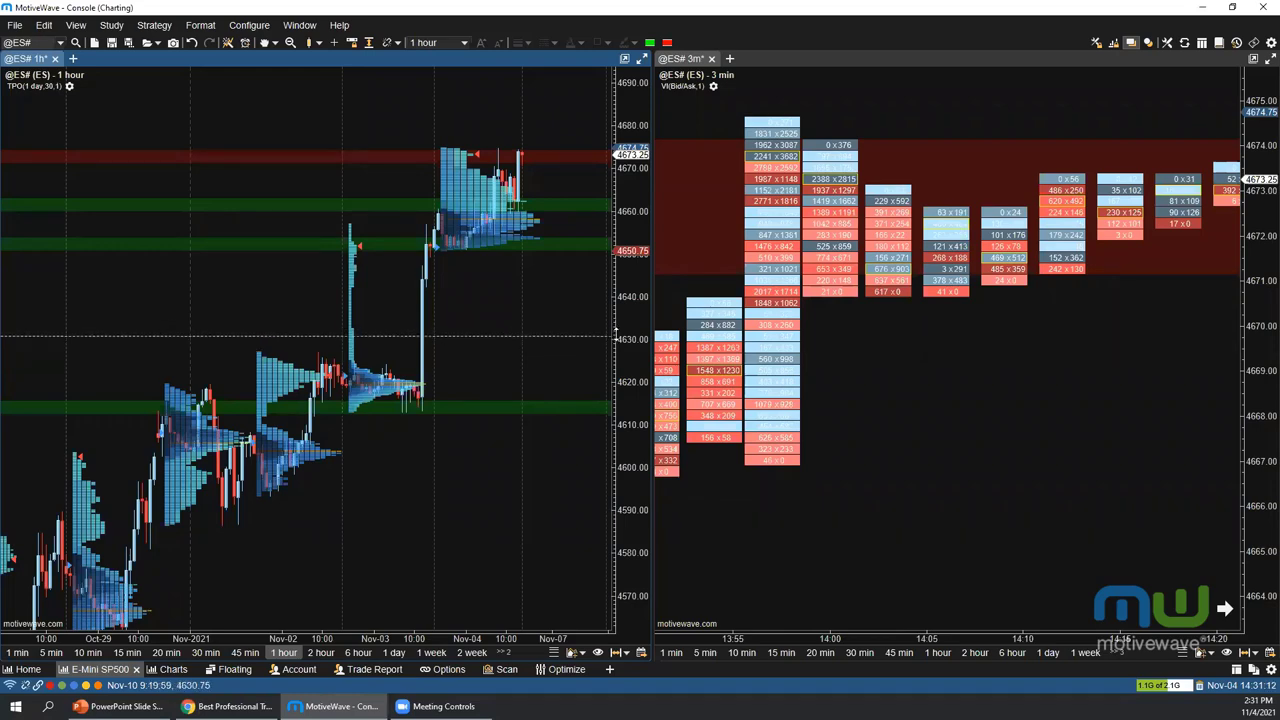
pyautogui.scroll(-1, 616, 327)
pyautogui.moveTo(616, 327); pyautogui.dragTo(611, 436)
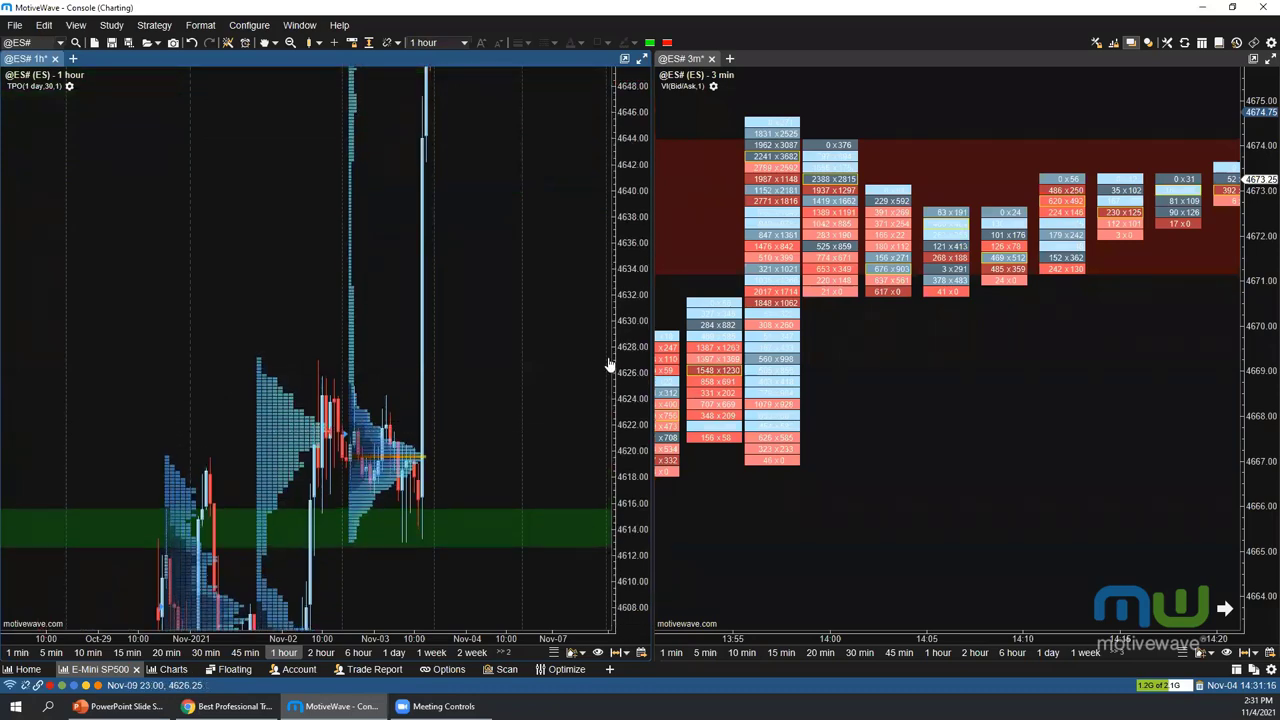
pyautogui.moveTo(612, 312); pyautogui.dragTo(608, 382)
pyautogui.moveTo(497, 503)
pyautogui.mouseDown()
pyautogui.moveTo(586, 246)
pyautogui.moveTo(493, 491)
pyautogui.mouseUp()
pyautogui.moveTo(505, 357); pyautogui.dragTo(608, 366)
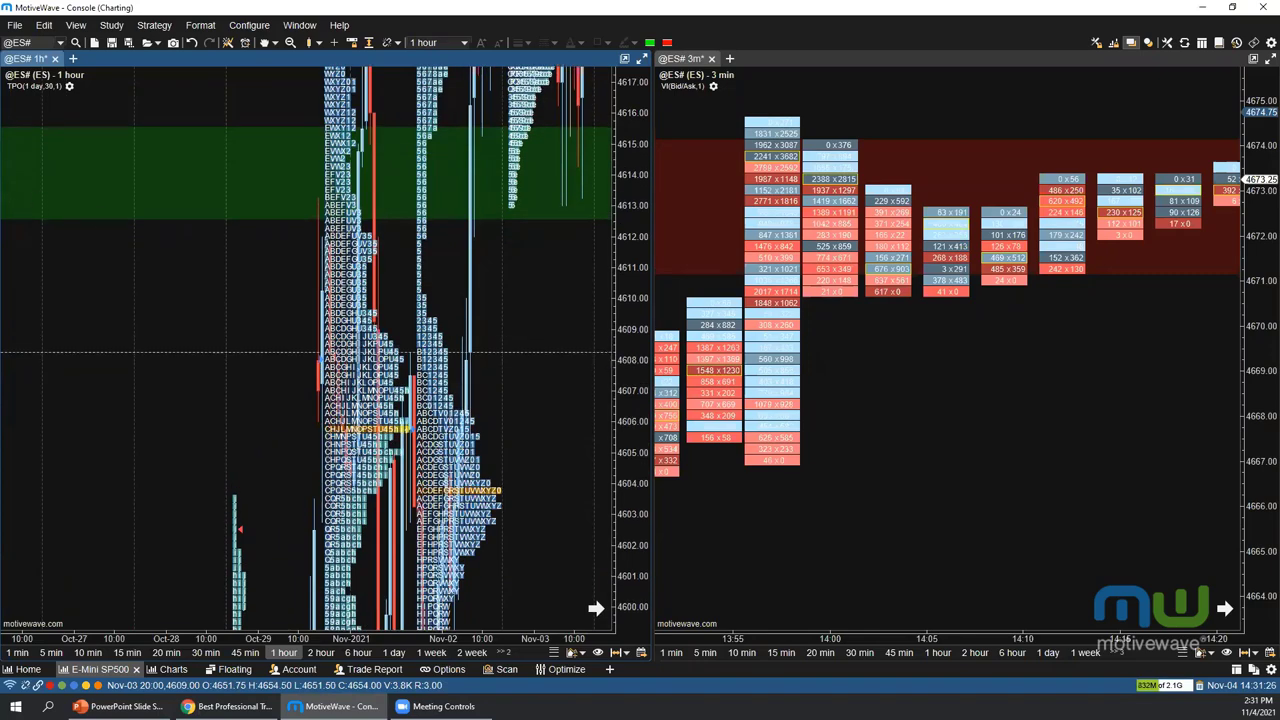
# Set the TPO study's tick interval to 4 and compress the 1 hour price scale to fit the profiles
pyautogui.doubleClick(31, 87)
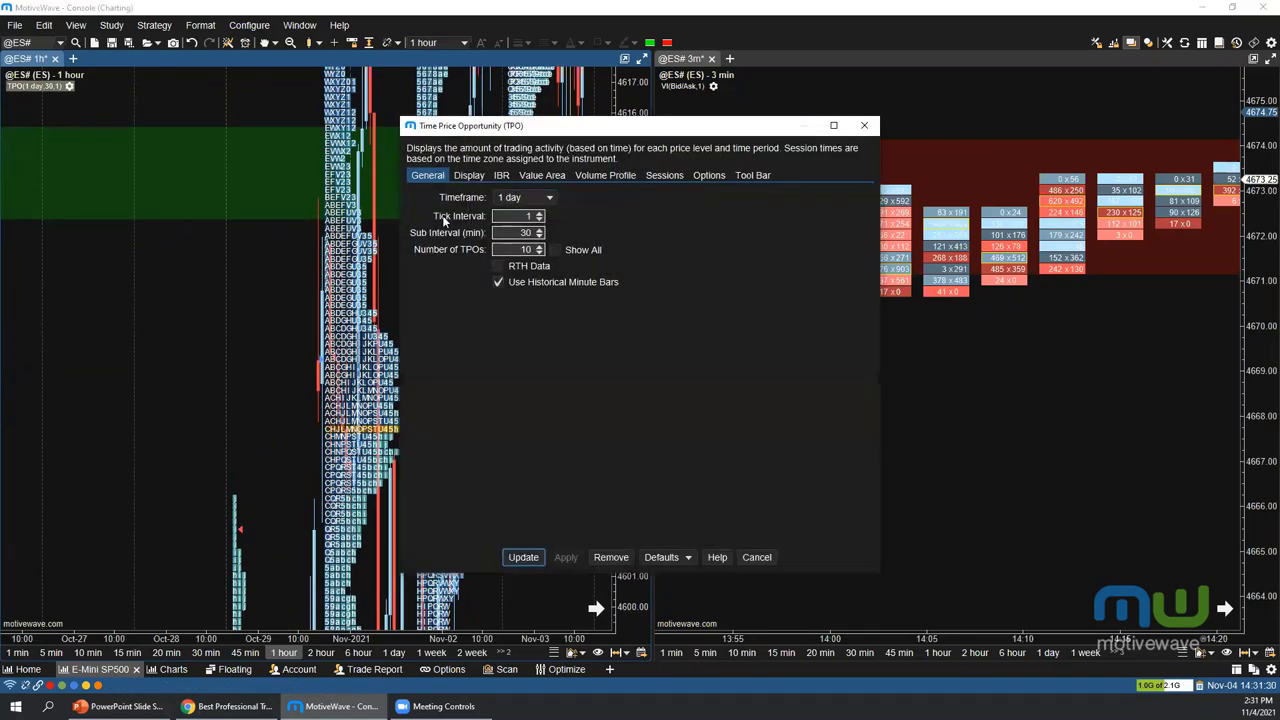
pyautogui.click(538, 214)
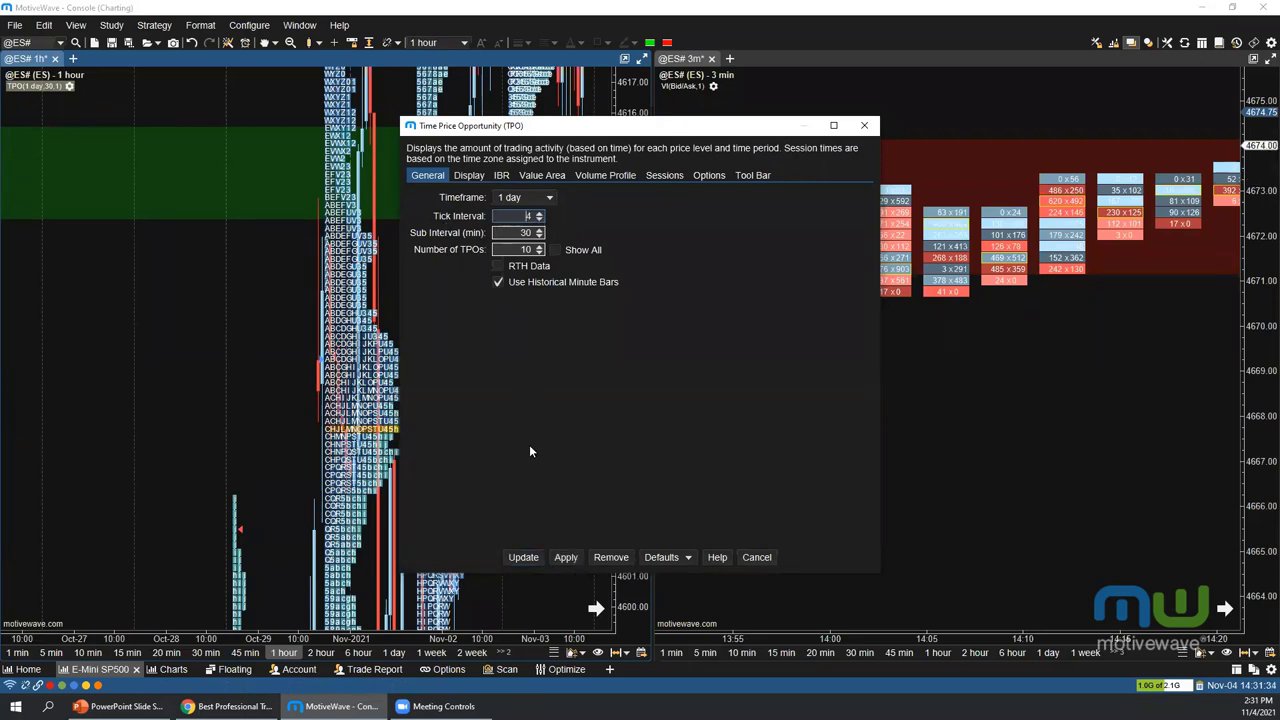
pyautogui.click(523, 557)
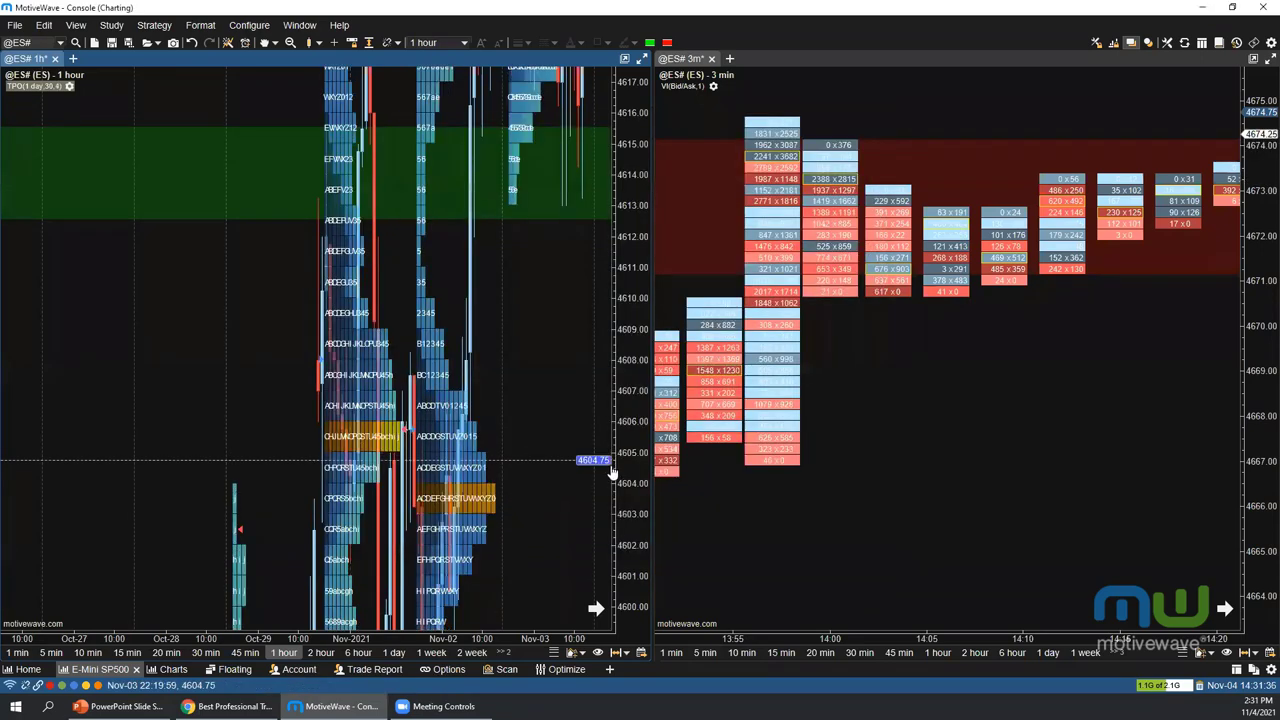
pyautogui.moveTo(610, 462); pyautogui.dragTo(595, 392)
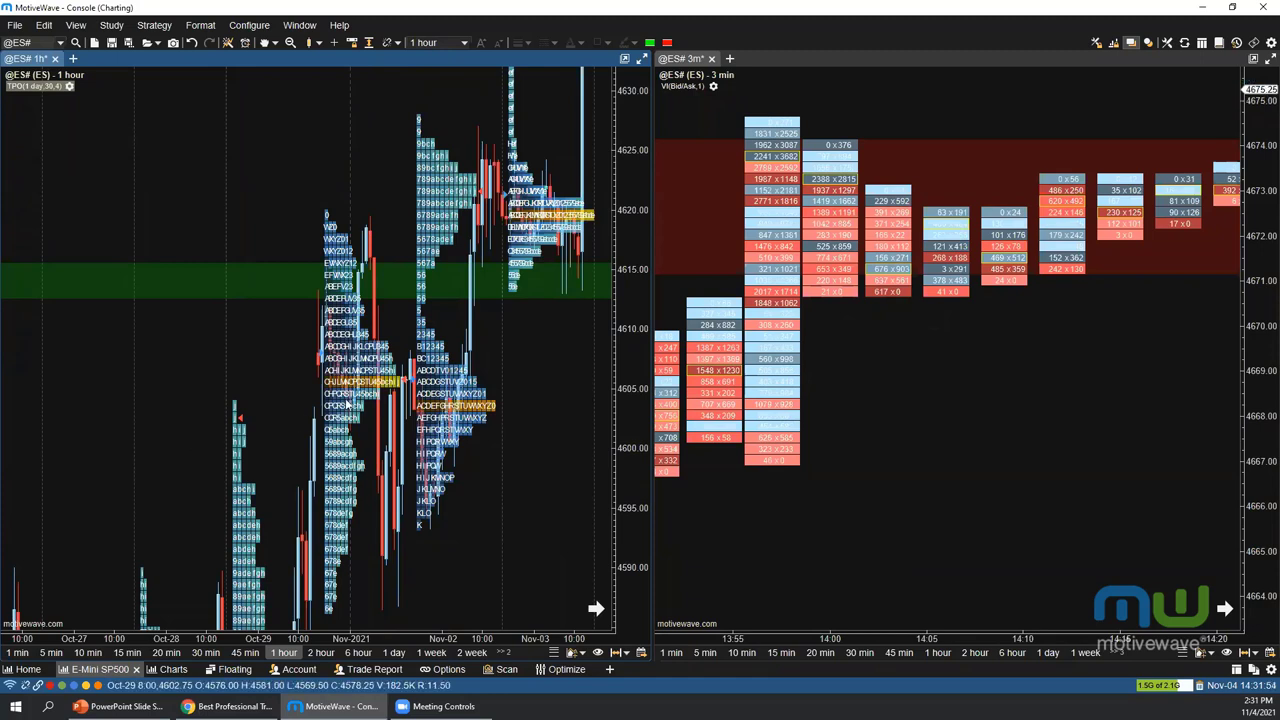
# Turn on Replay Mode for the 1 hour chart
pyautogui.click(1185, 44)
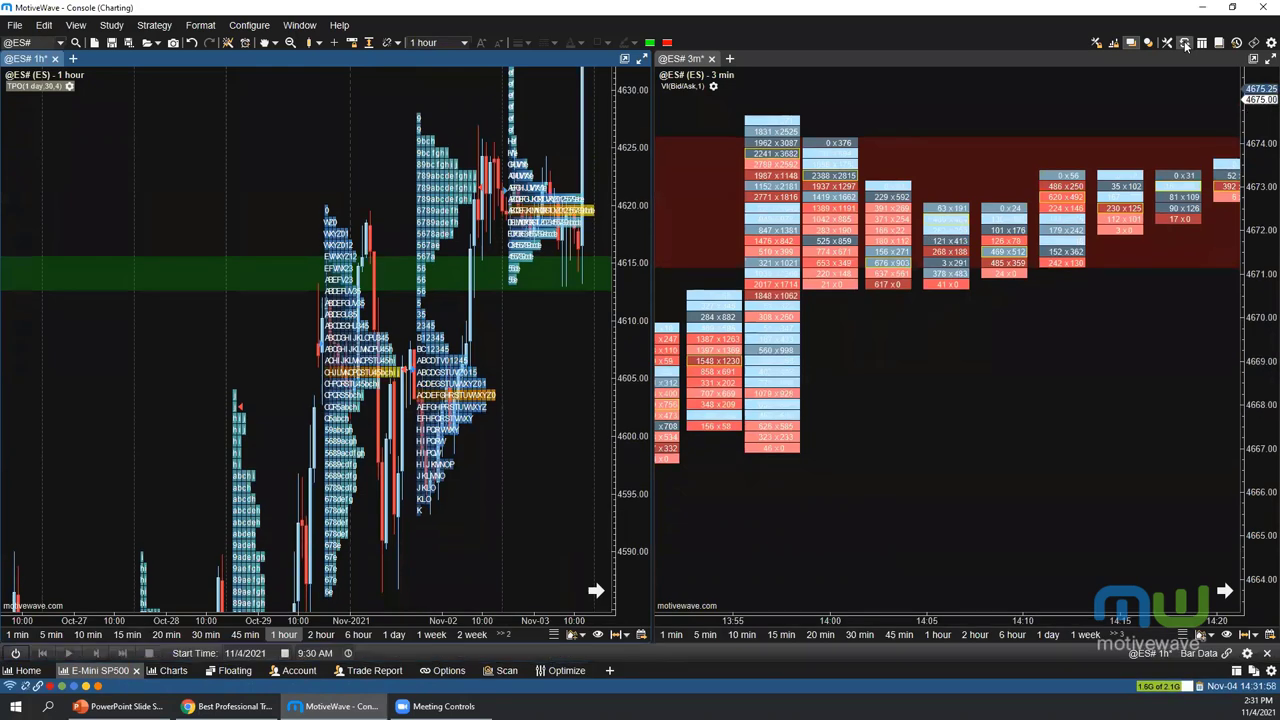
pyautogui.click(80, 27)
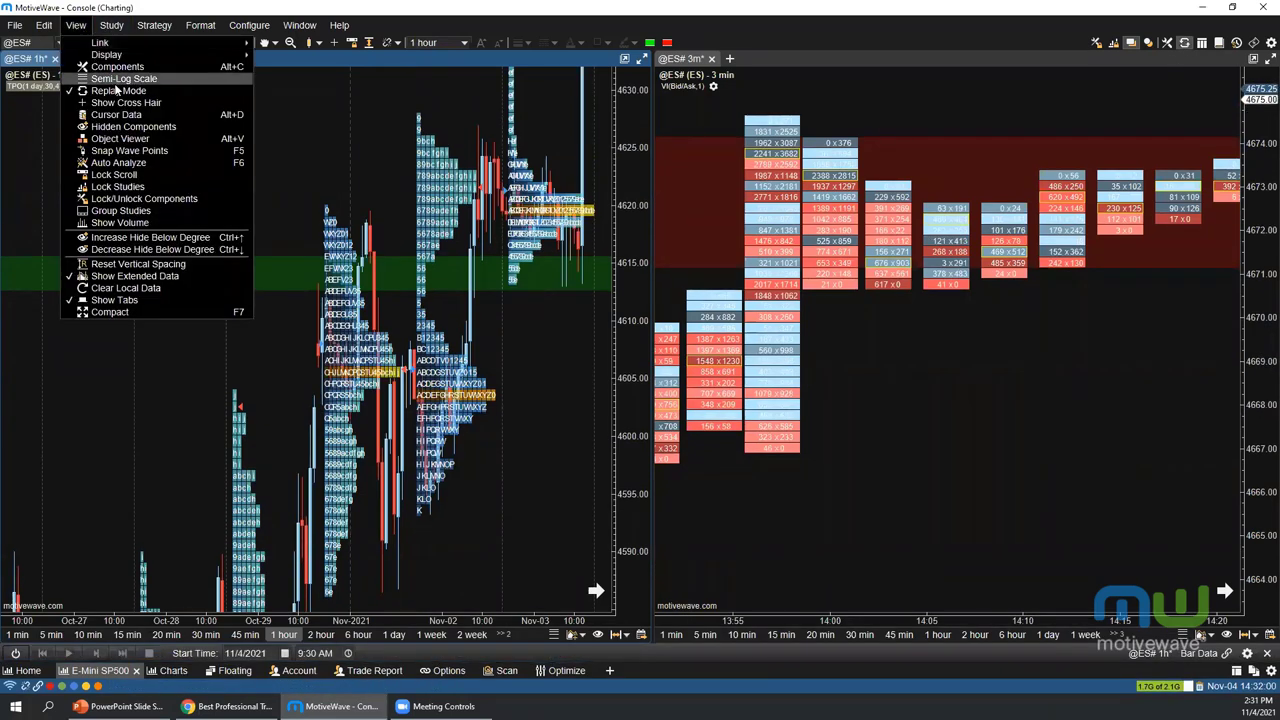
pyautogui.click(132, 410)
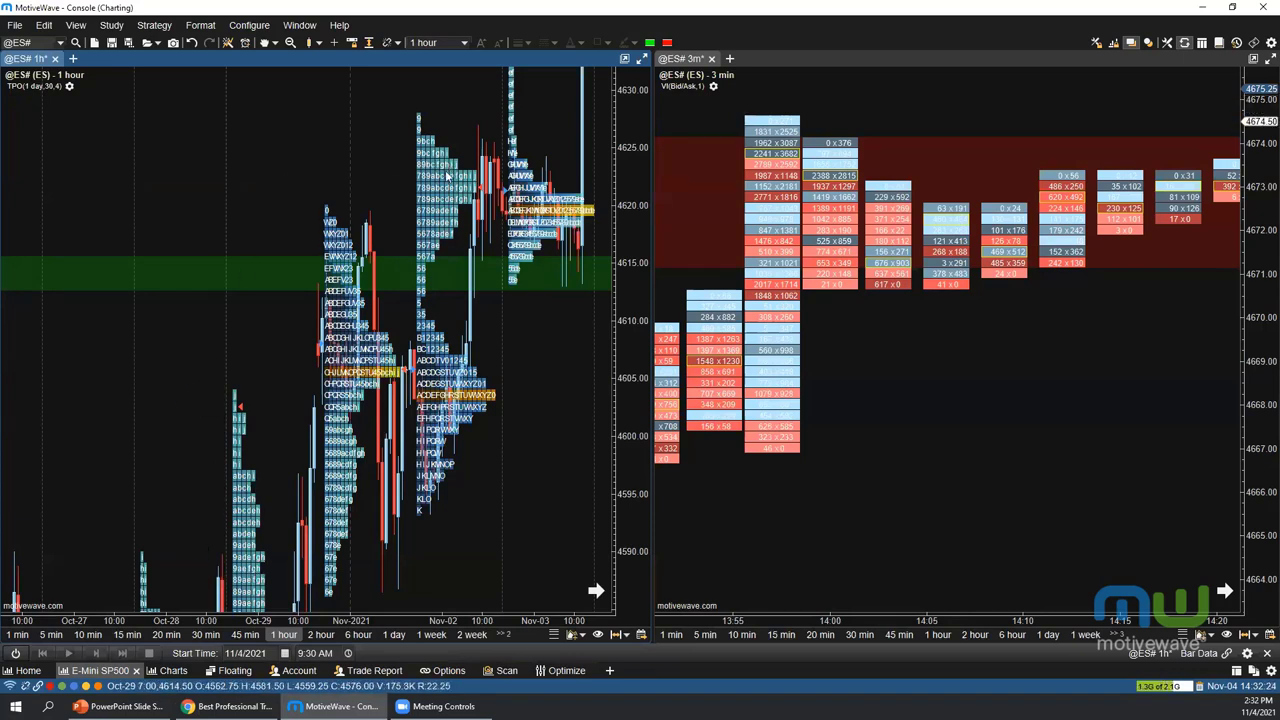
# Open the 1 hour chart in its own window, enlarge it, and close it without saving
pyautogui.click(623, 62)
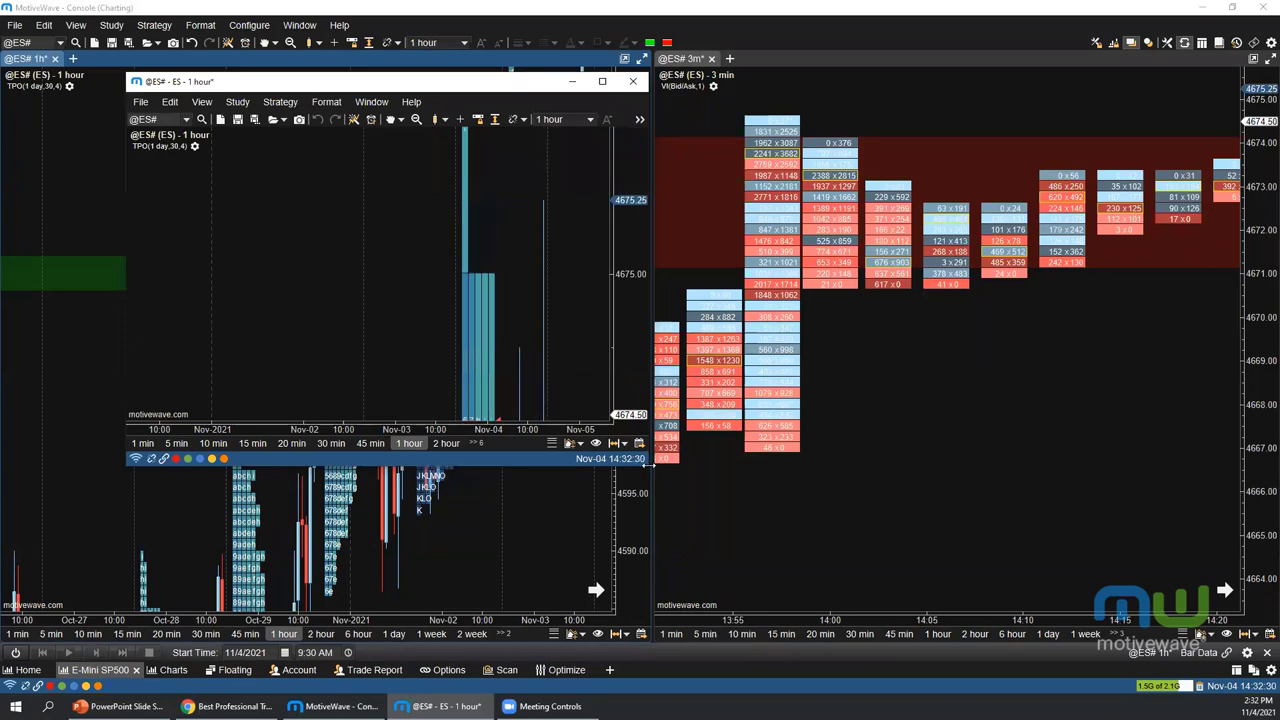
pyautogui.moveTo(647, 467); pyautogui.dragTo(1056, 641)
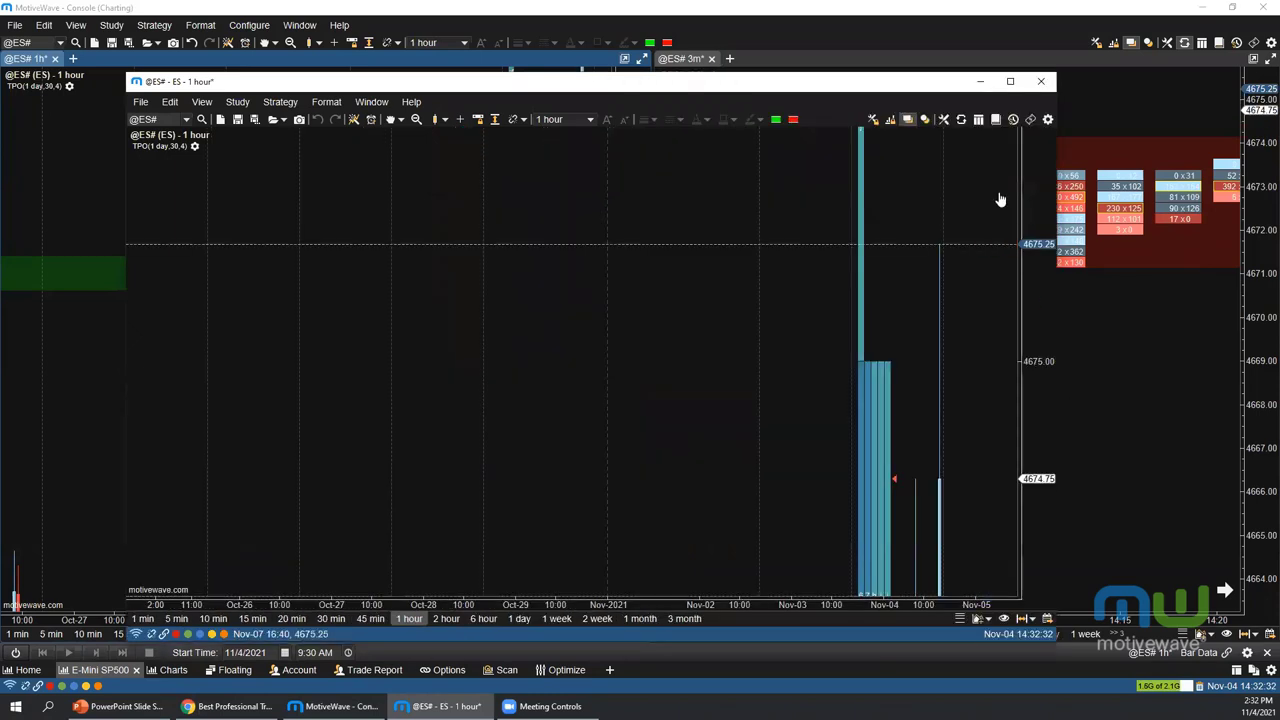
pyautogui.click(963, 119)
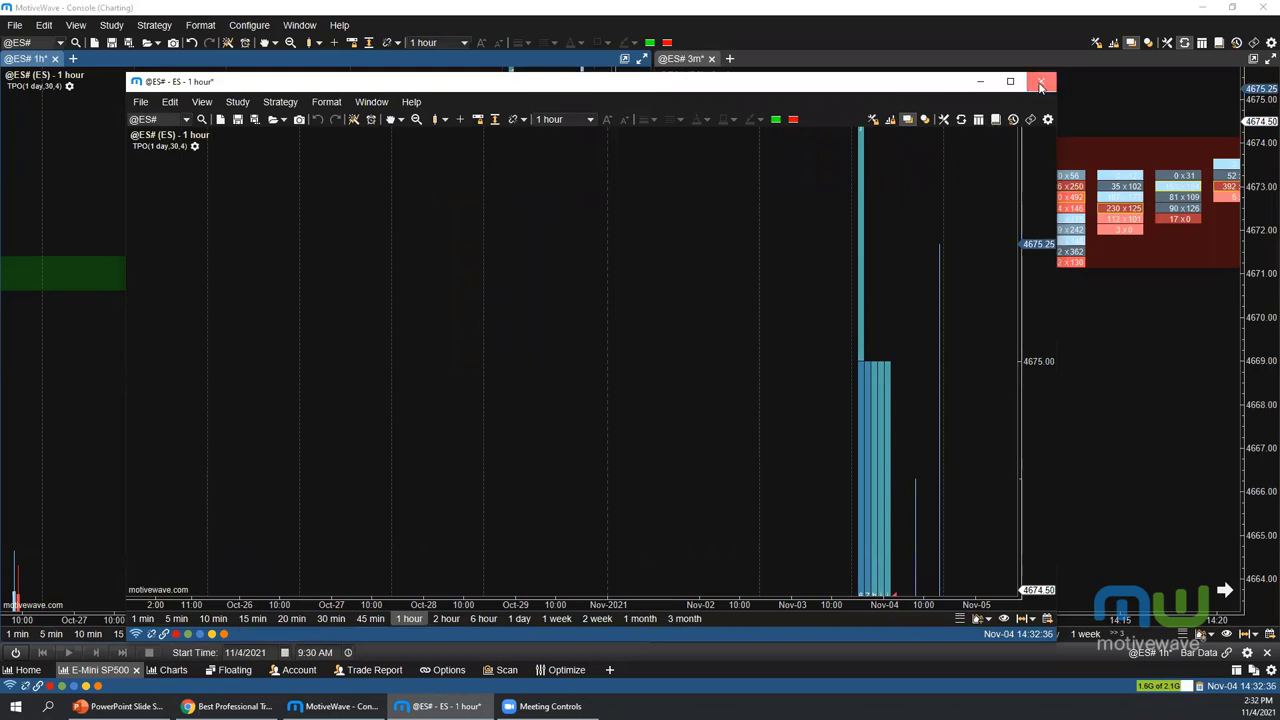
pyautogui.click(1041, 81)
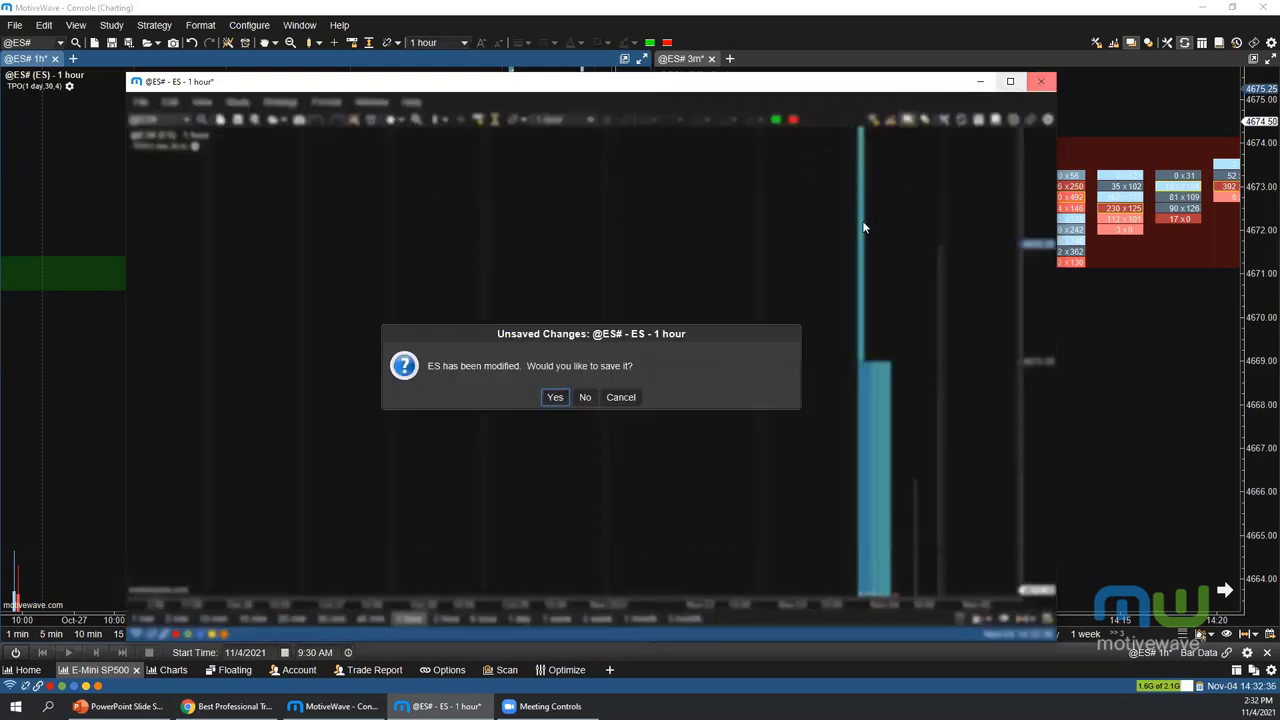
pyautogui.click(585, 397)
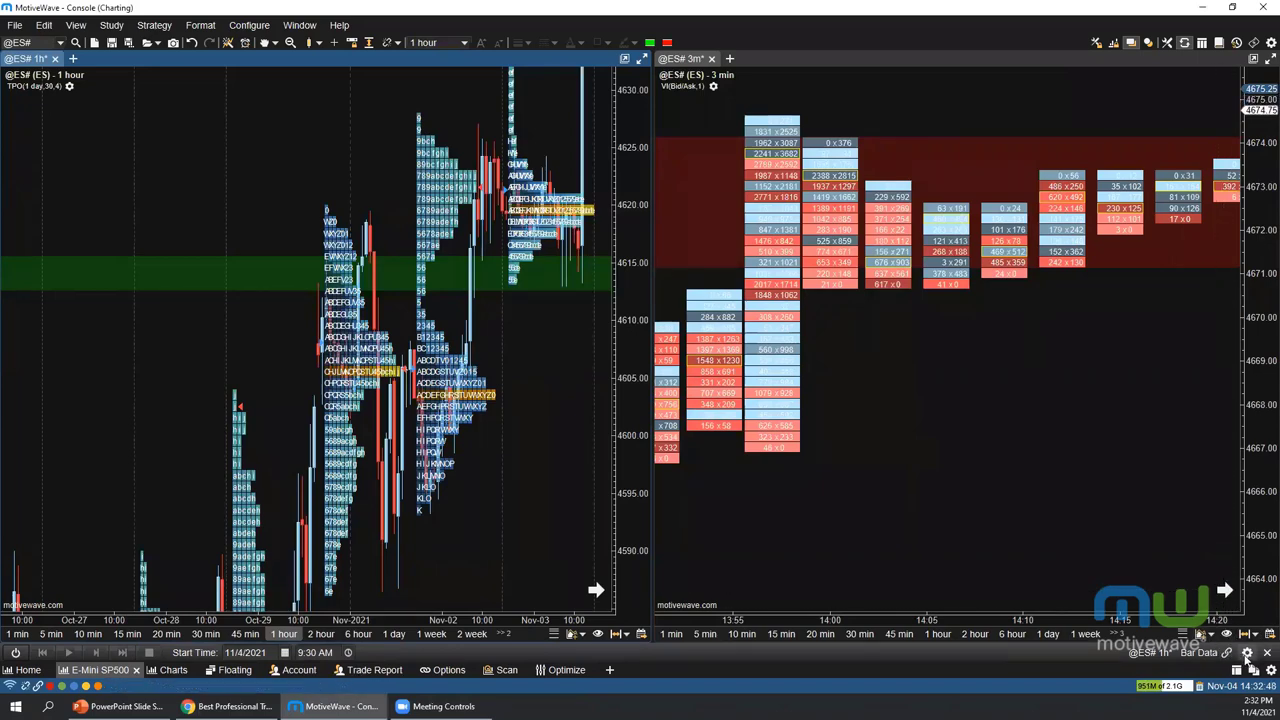
# Examine the source data choices and the Real Delay option in the Replay Settings, and cancel the dialog
pyautogui.click(1246, 655)
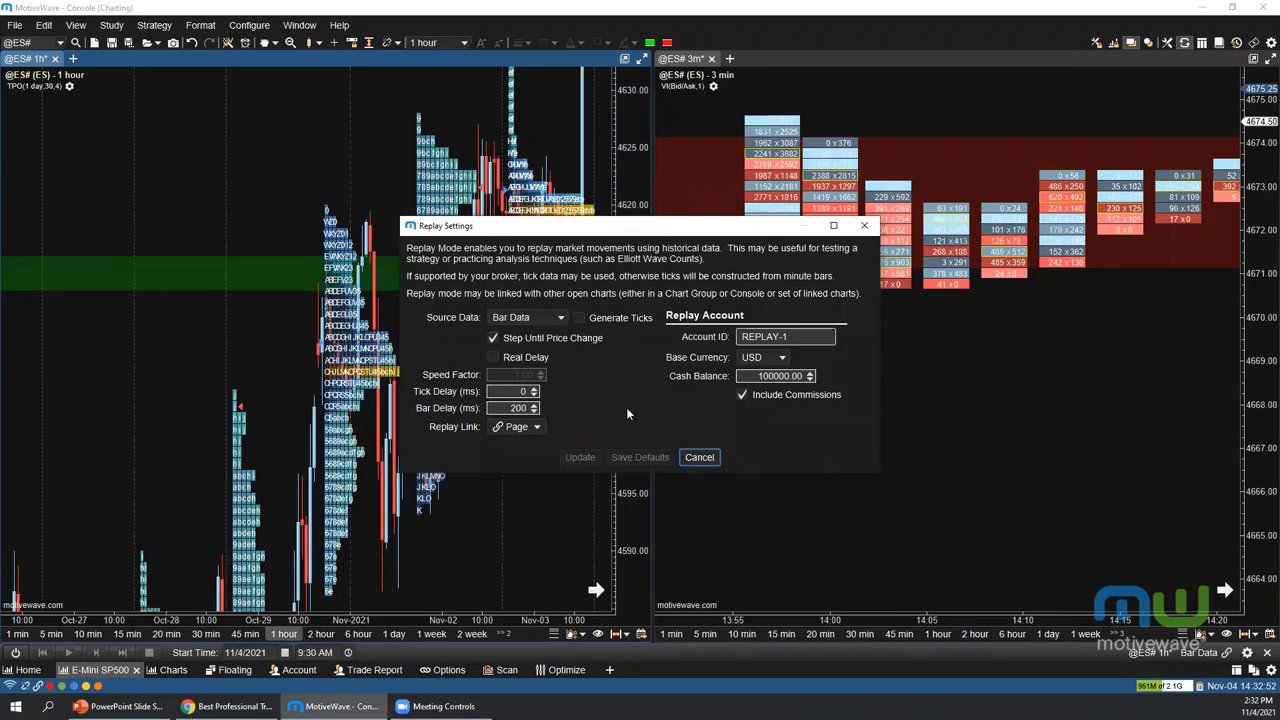
pyautogui.click(560, 319)
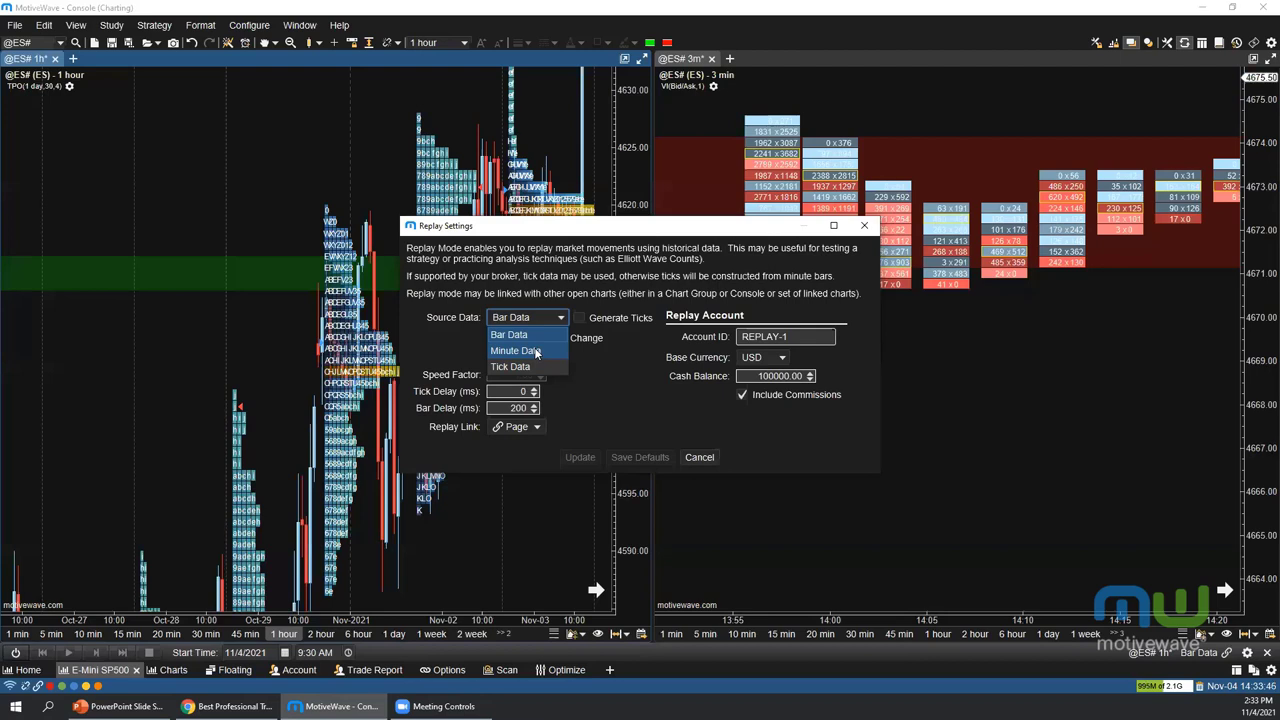
pyautogui.click(584, 345)
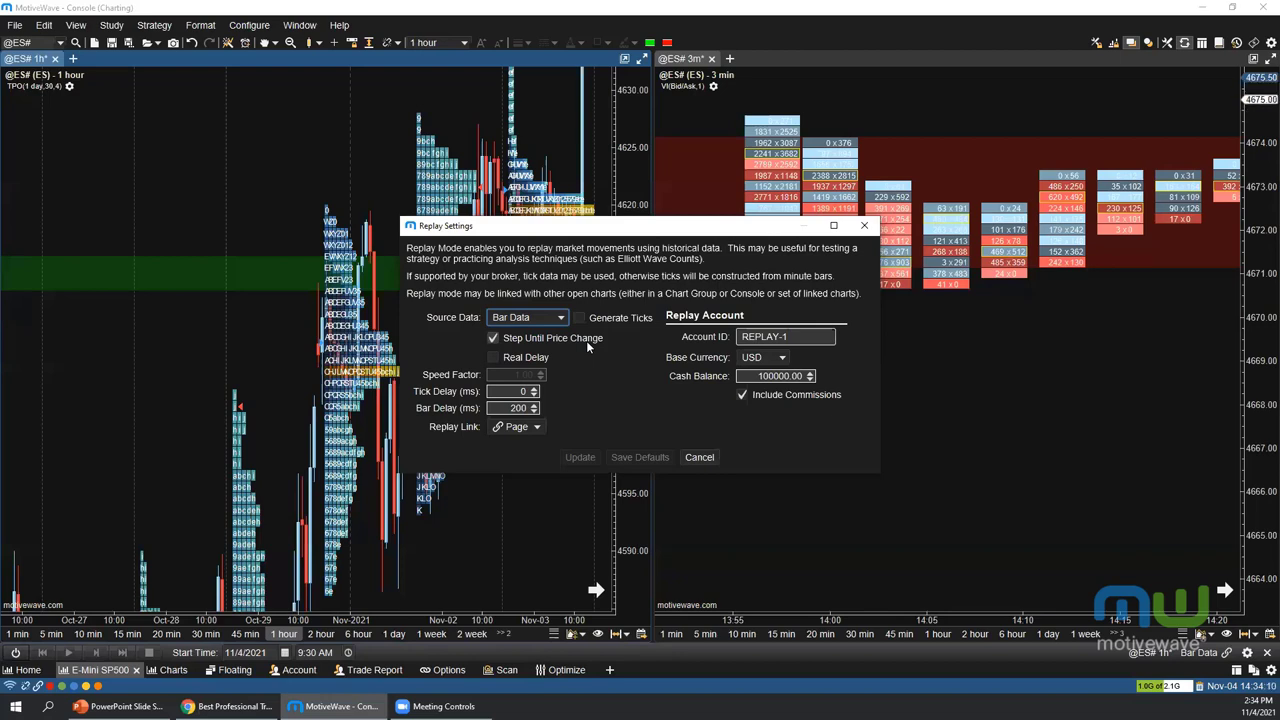
pyautogui.click(535, 361)
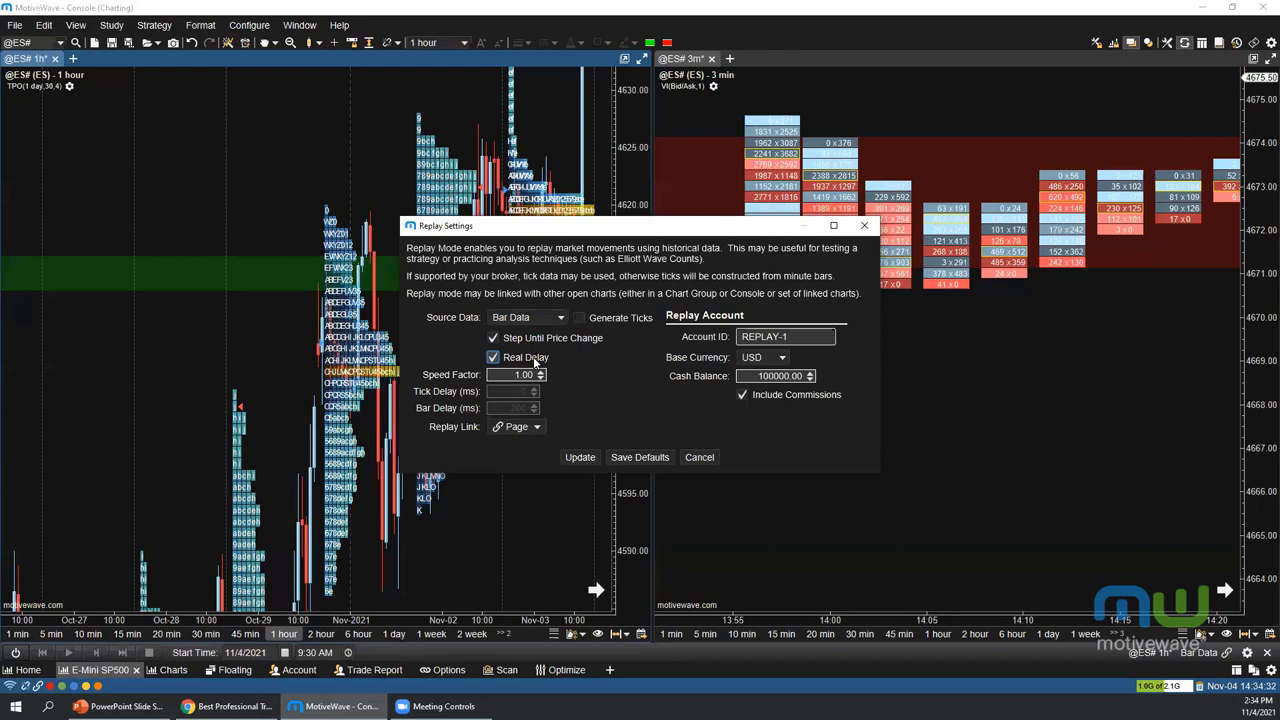
pyautogui.click(535, 359)
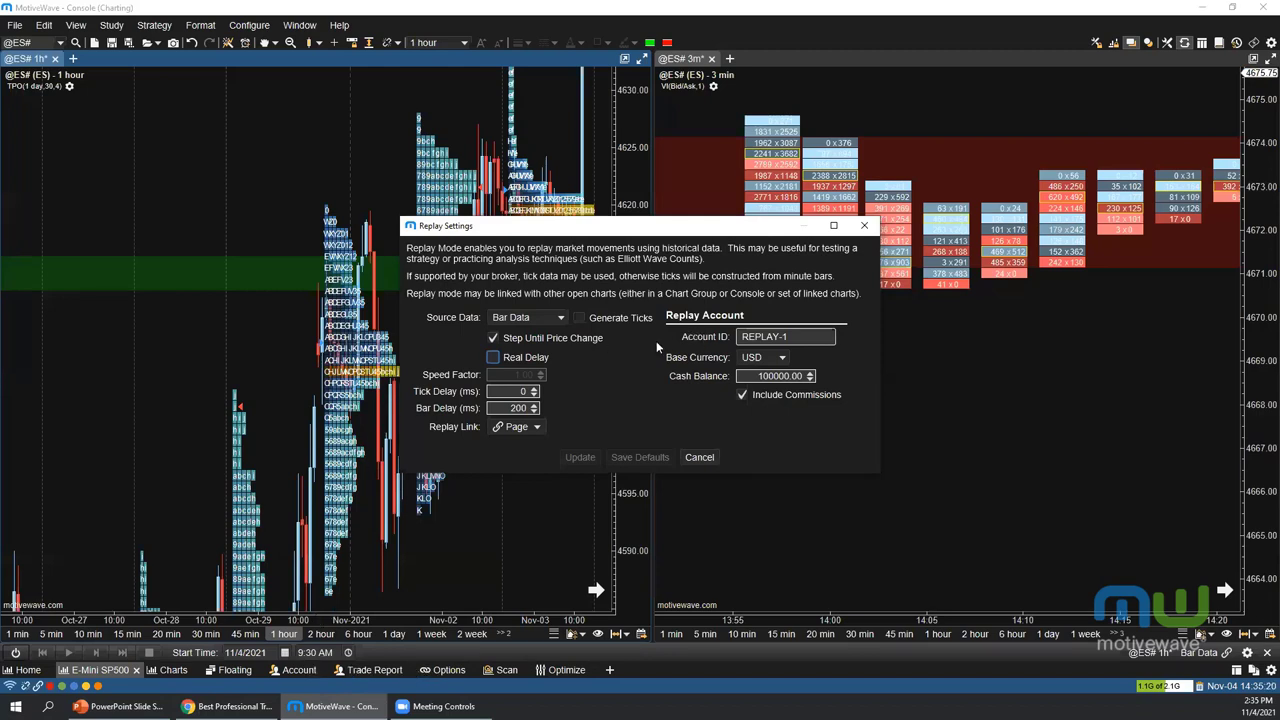
pyautogui.click(700, 457)
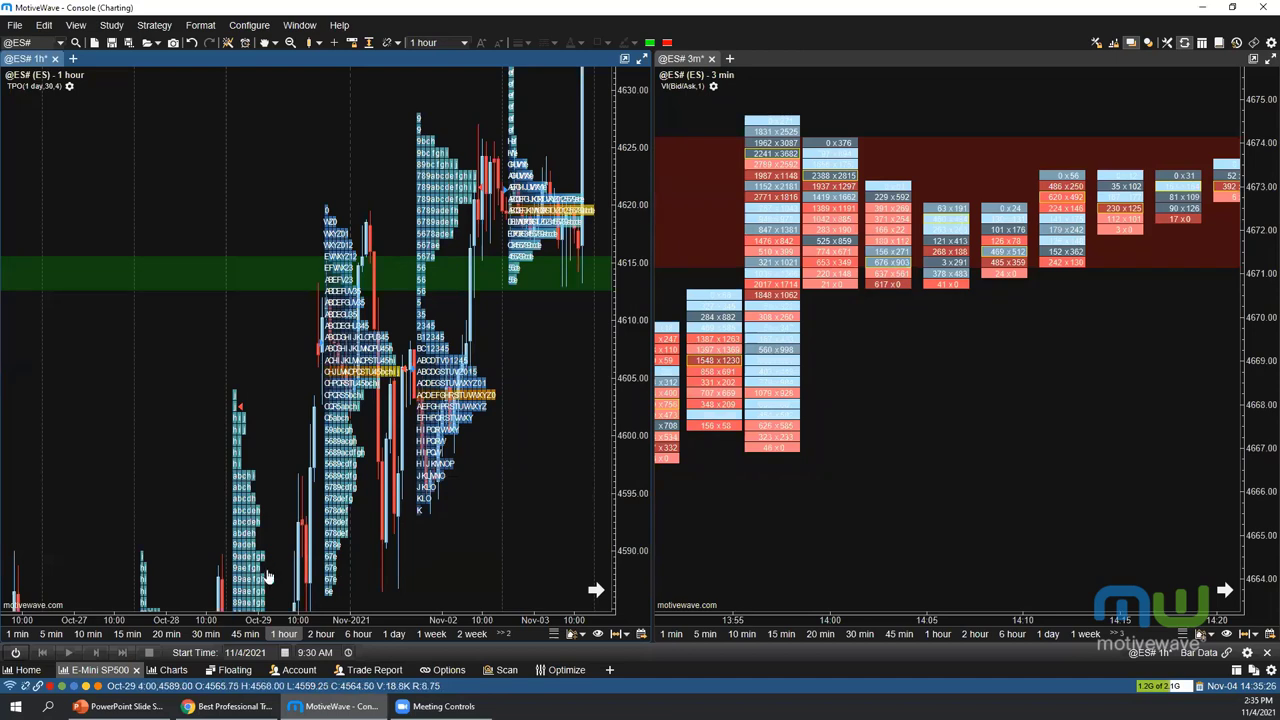
# Set the replay start date to 11/1/2021, start the replay, and advance it to Nov-02
pyautogui.click(284, 652)
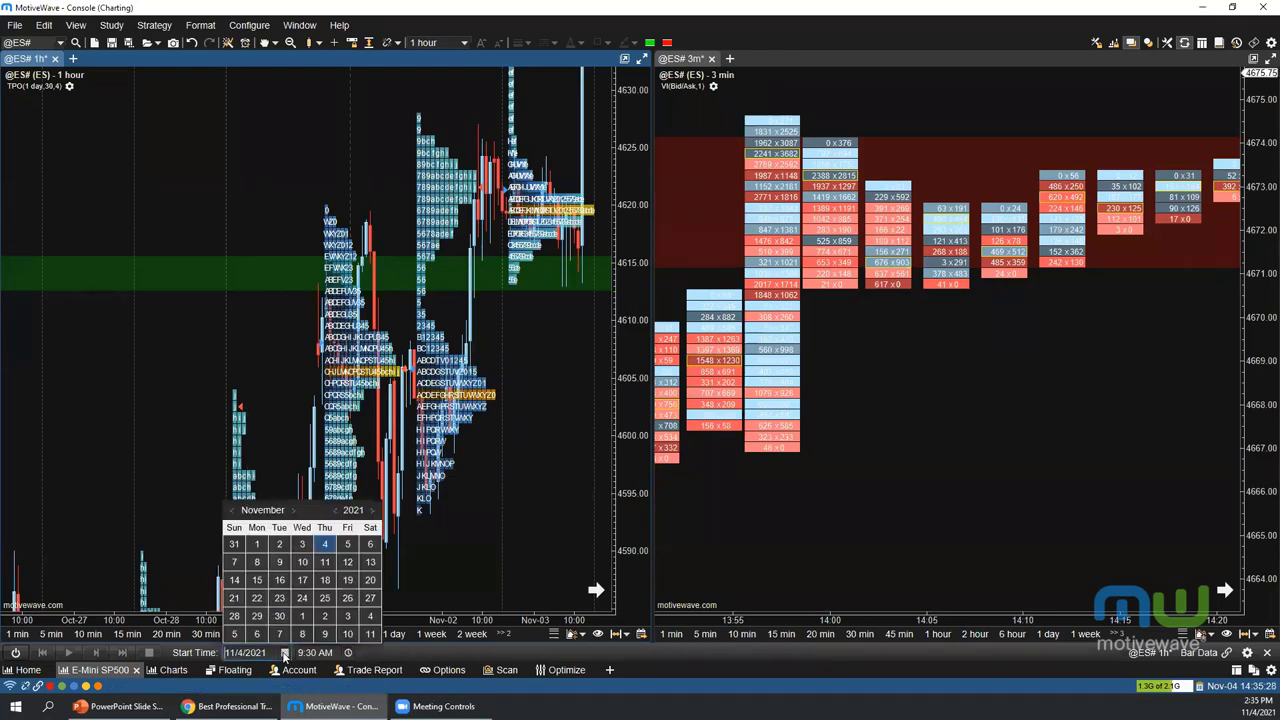
pyautogui.click(257, 545)
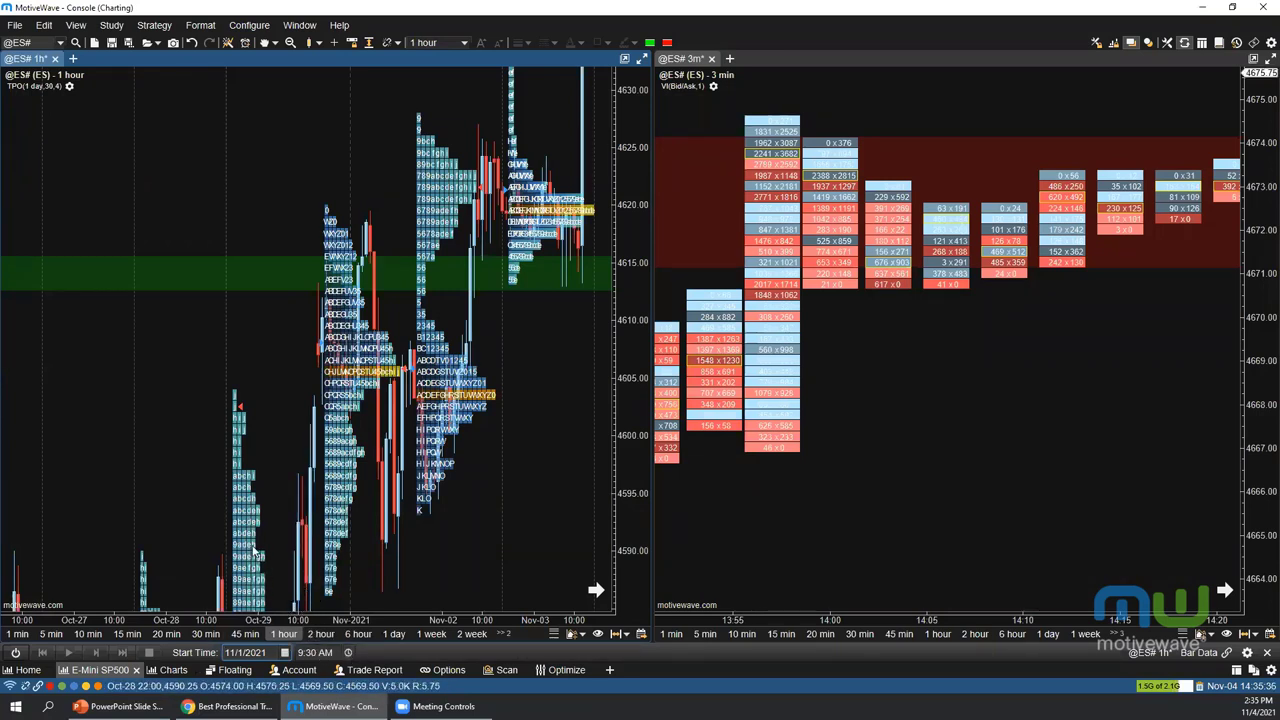
pyautogui.click(15, 652)
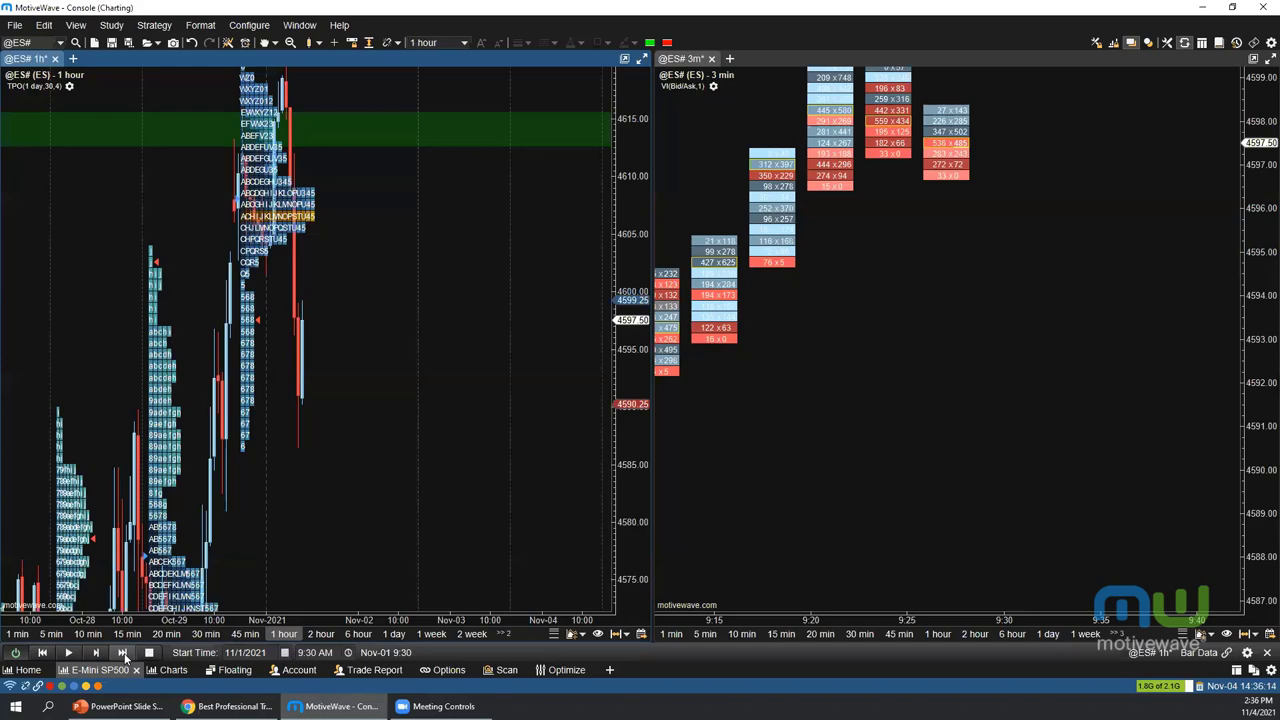
pyautogui.click(123, 653)
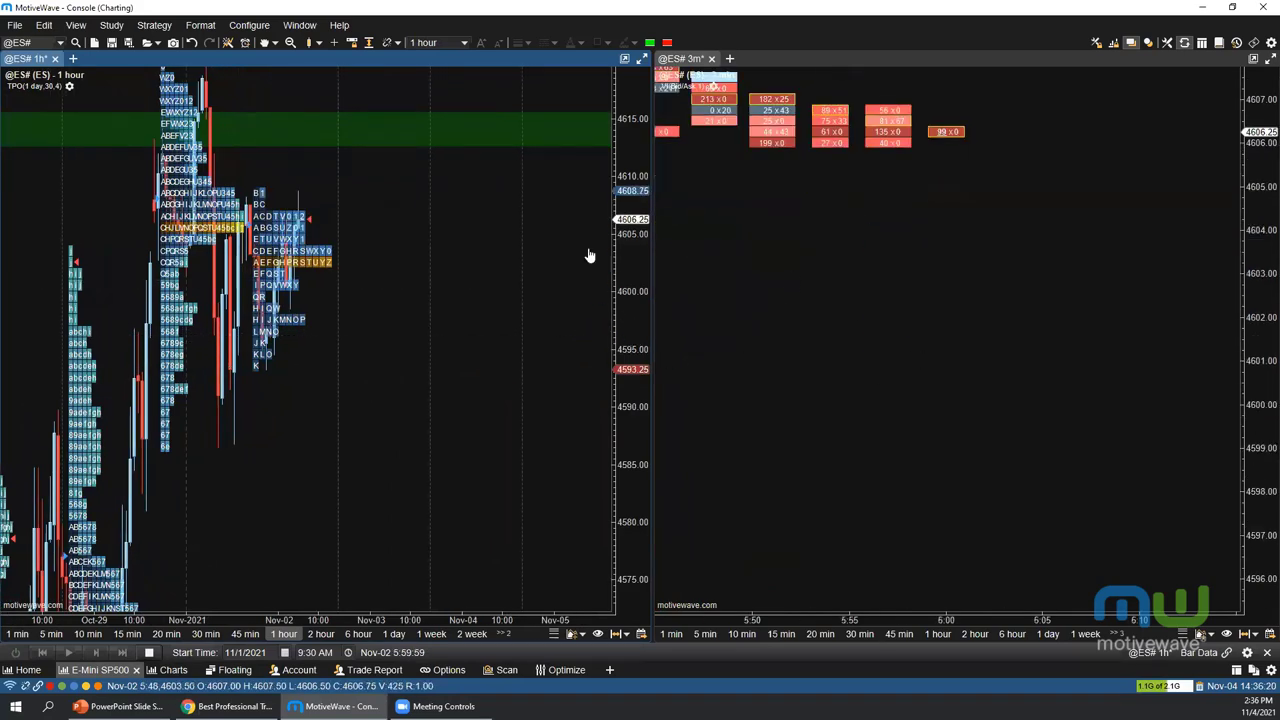
pyautogui.click(152, 652)
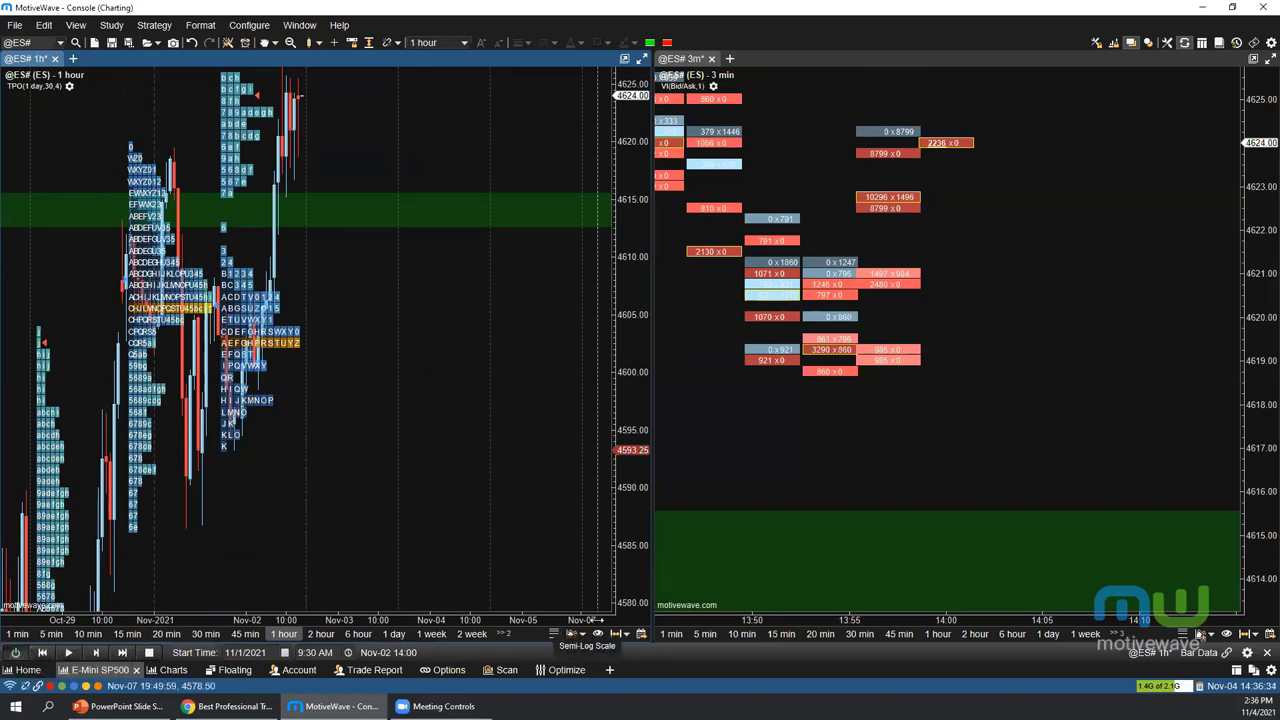
# Turn off the running replay and check the source data choices in the Replay Settings, cancelling the dialog
pyautogui.click(1247, 652)
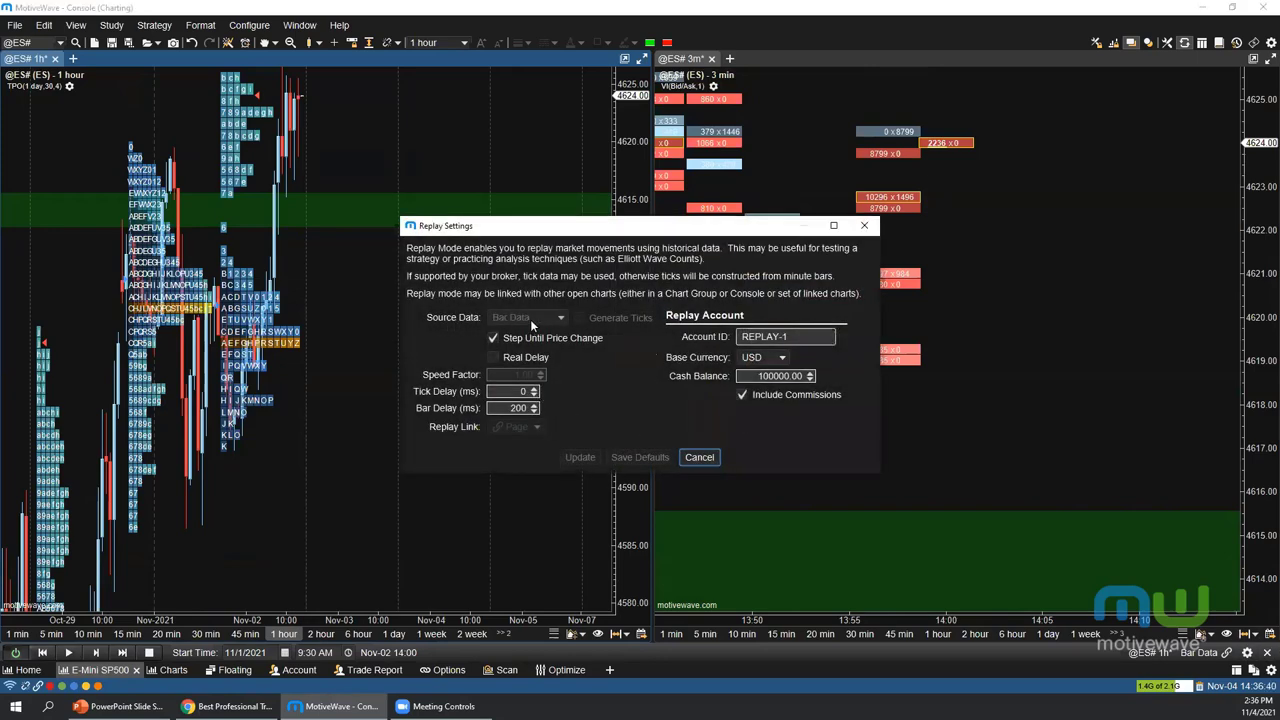
pyautogui.click(705, 457)
pyautogui.click(16, 652)
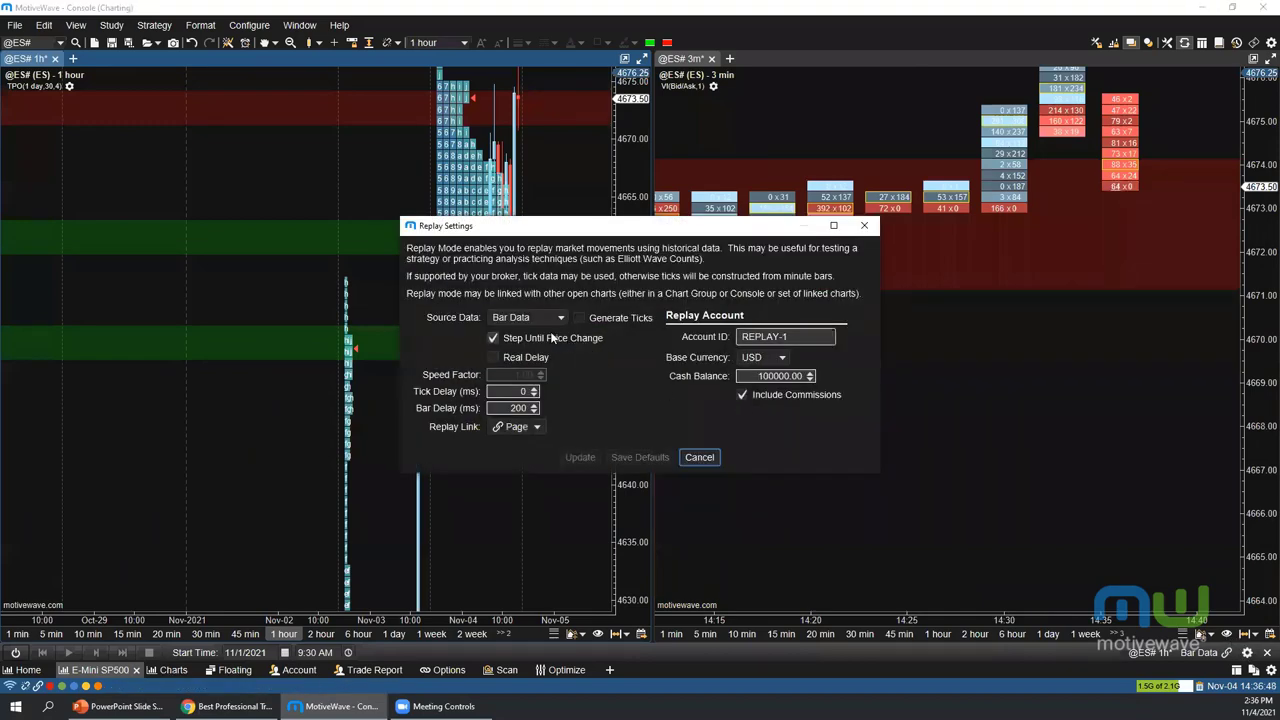
pyautogui.click(537, 318)
pyautogui.click(512, 334)
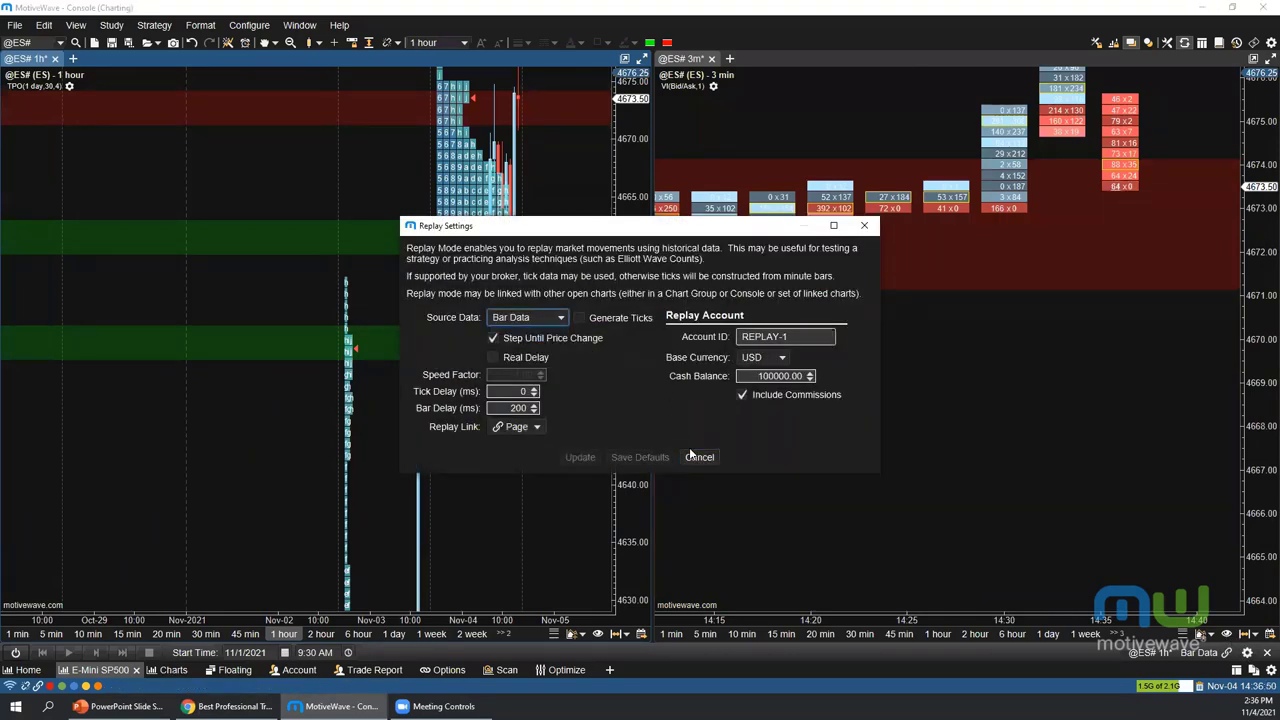
pyautogui.click(699, 457)
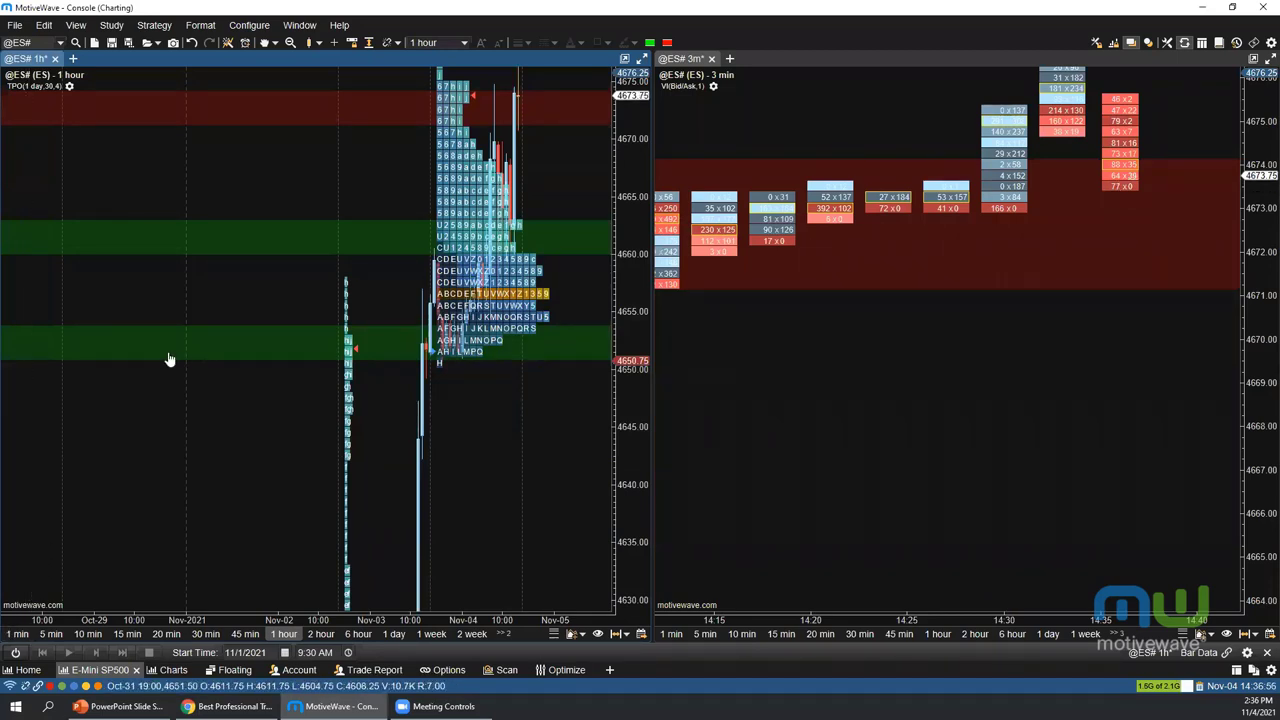
# Open the Preferences, widen and reposition the window, and view the keyboard shortcut assignments
pyautogui.click(249, 25)
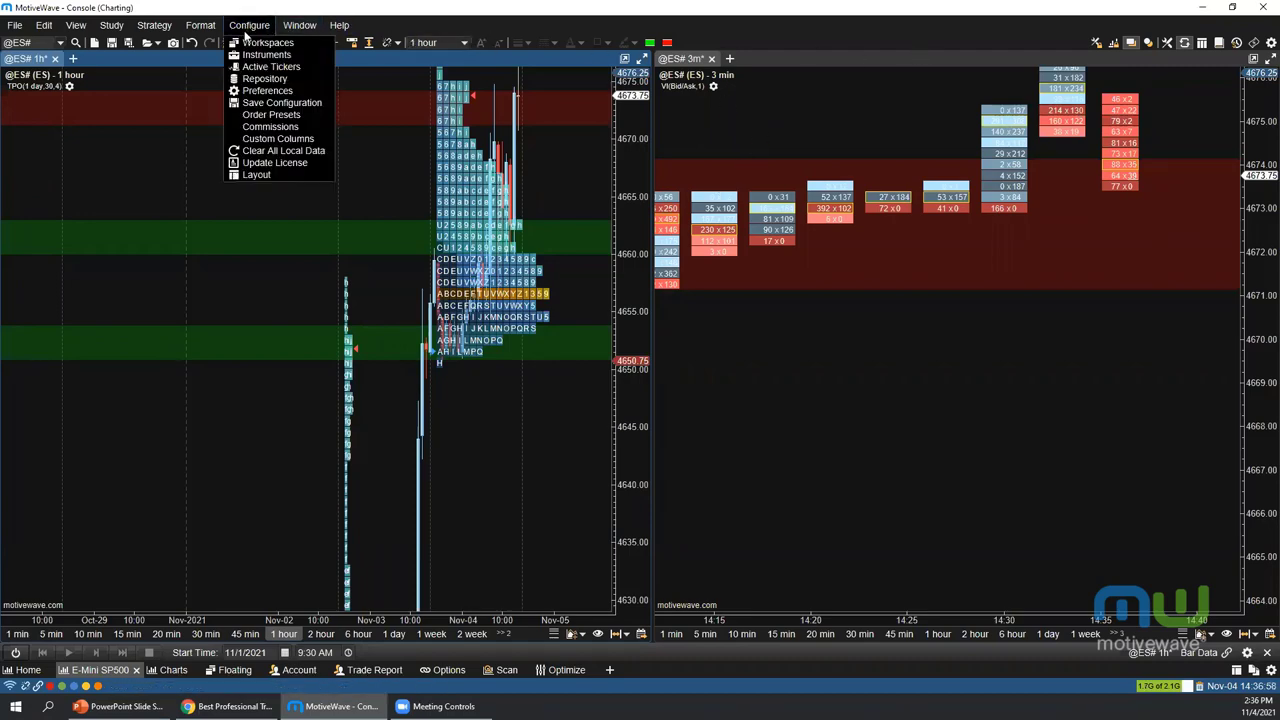
pyautogui.click(265, 86)
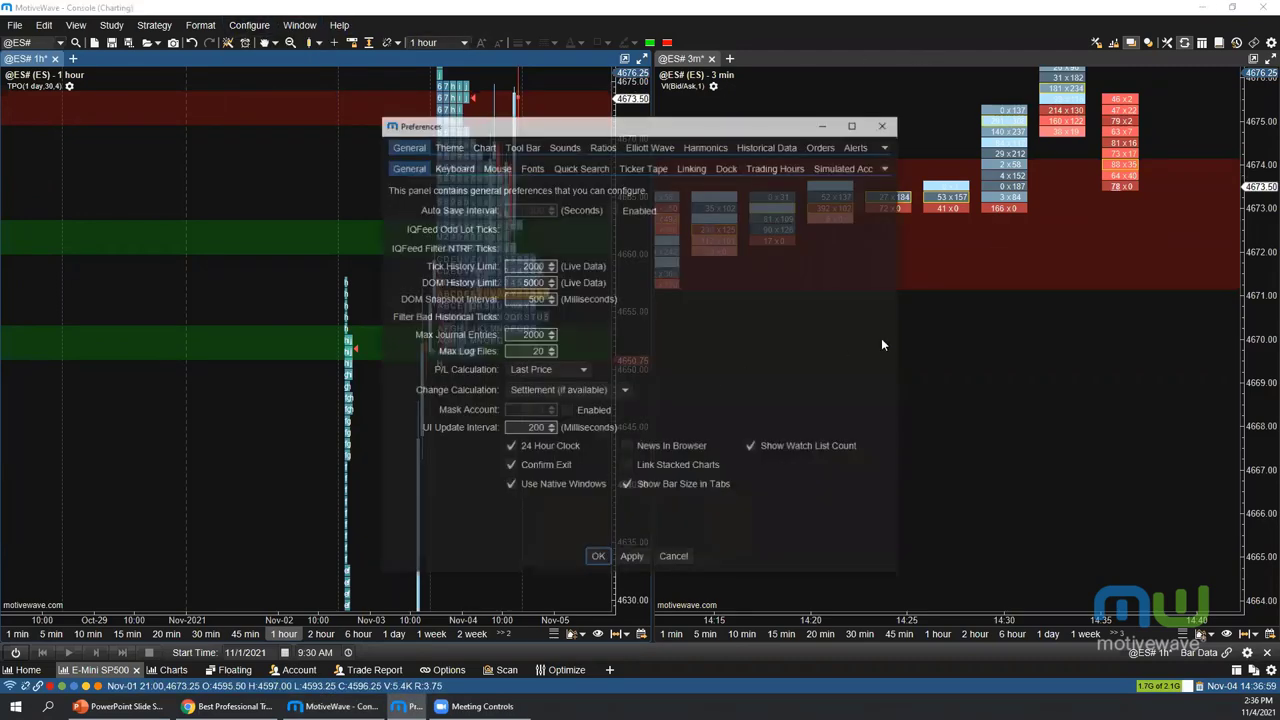
pyautogui.moveTo(900, 336); pyautogui.dragTo(1120, 336)
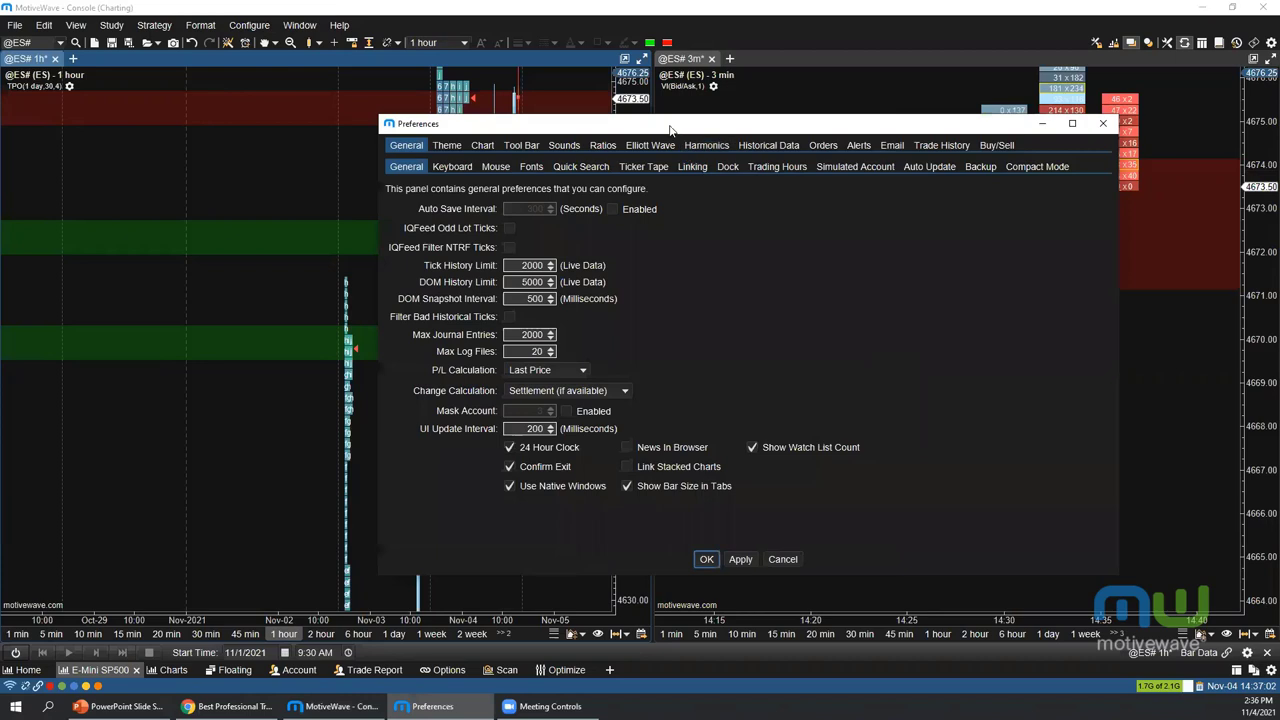
pyautogui.moveTo(675, 128); pyautogui.dragTo(582, 138)
pyautogui.click(362, 176)
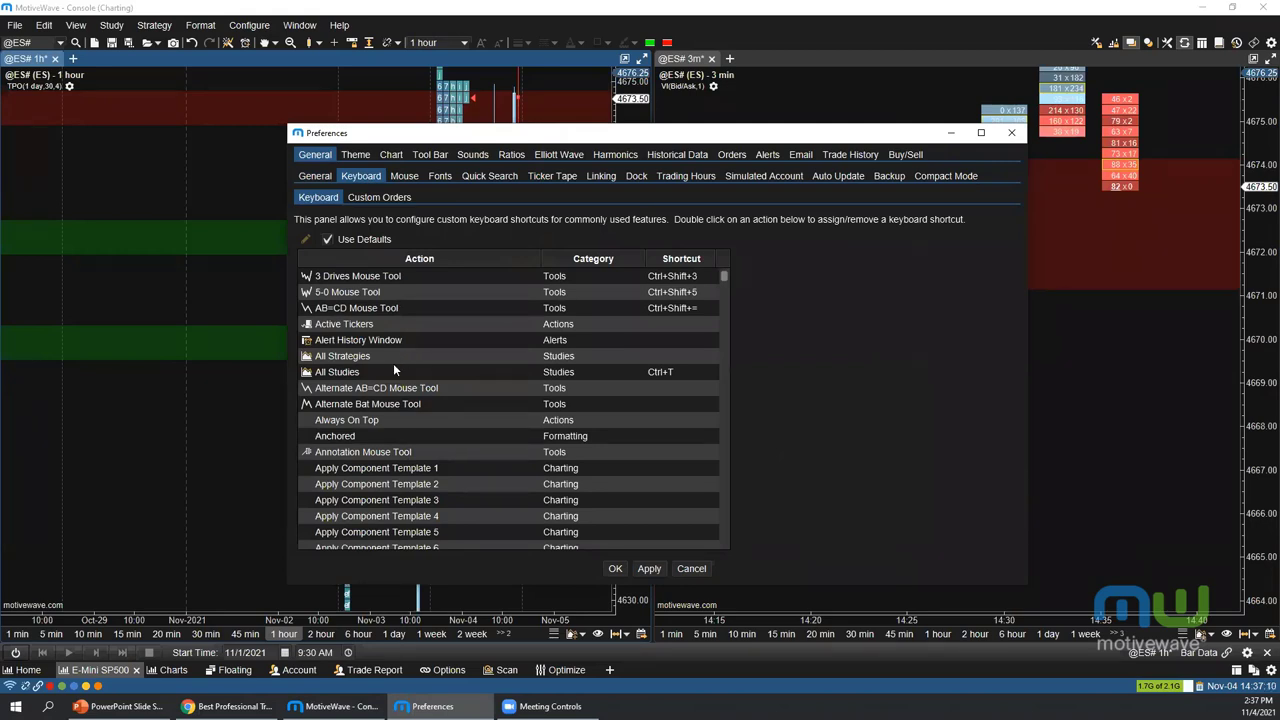
# Review the available and assigned actions for the Top tool bar in the Preferences, and close the window
pyautogui.click(430, 155)
pyautogui.click(381, 220)
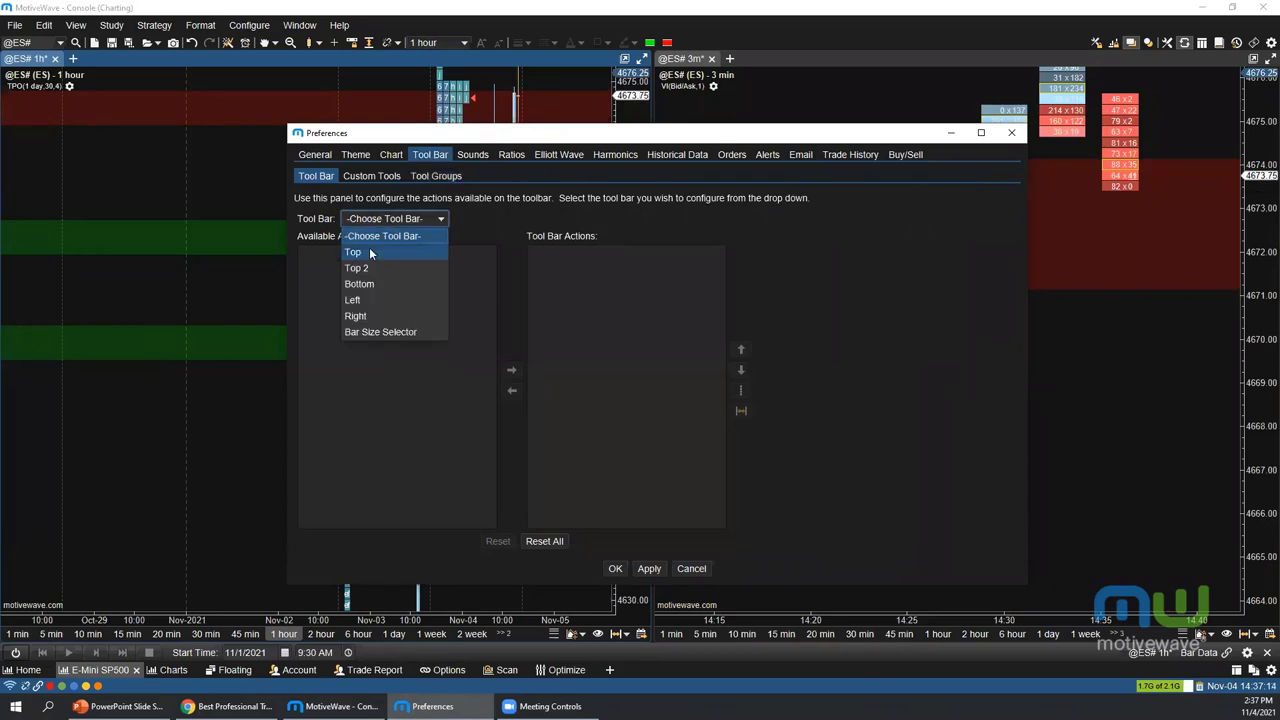
pyautogui.click(369, 252)
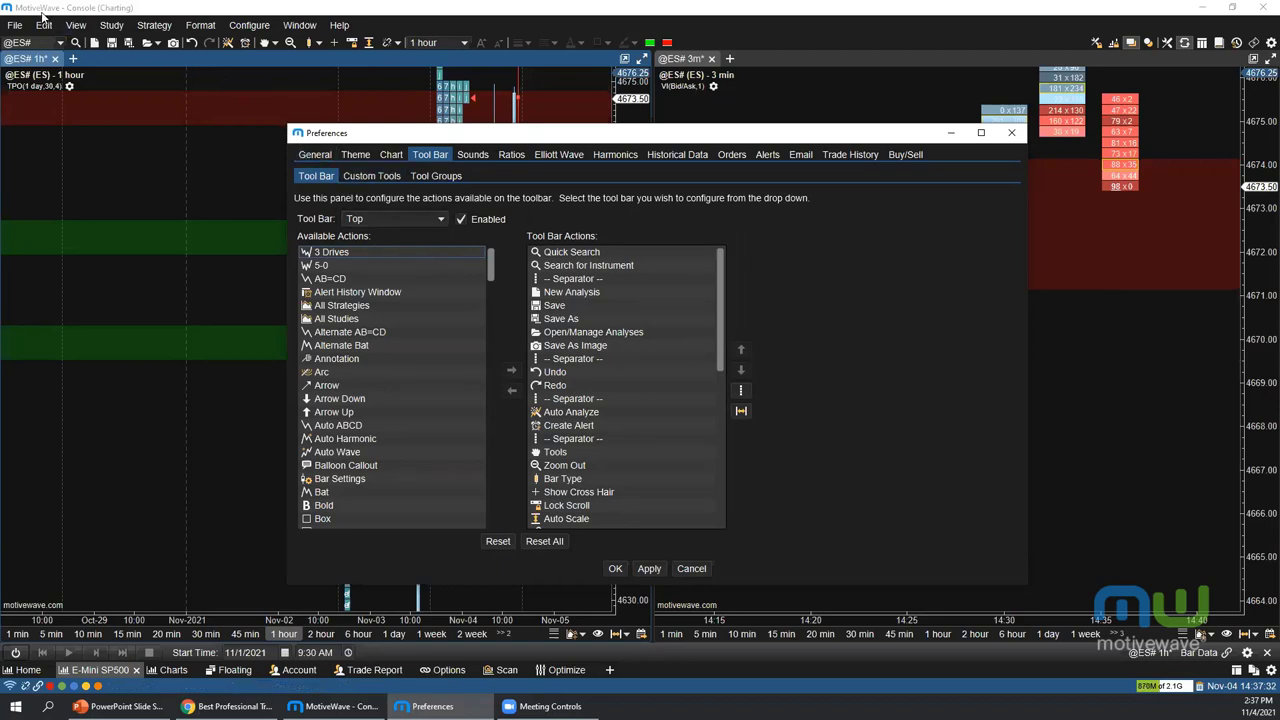
pyautogui.click(1011, 132)
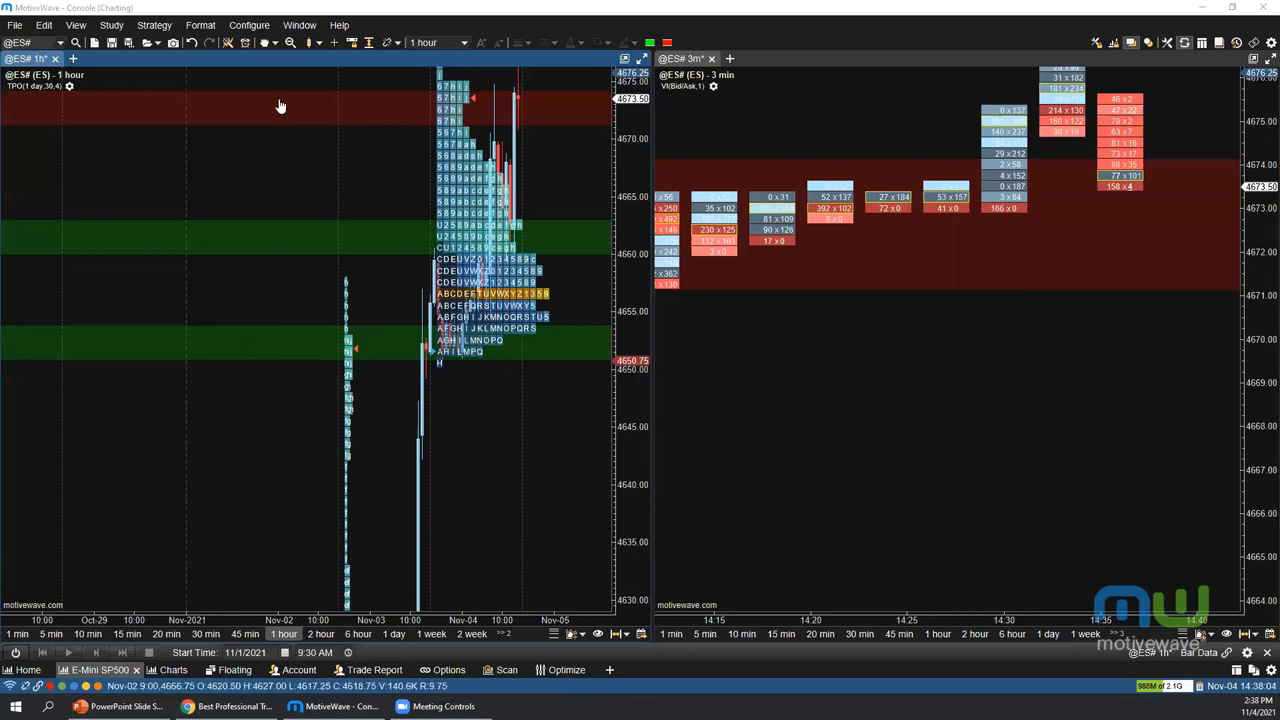
# Open the 1 hour chart in its own window, look through its window management options, and close it, saving the changes
pyautogui.click(299, 25)
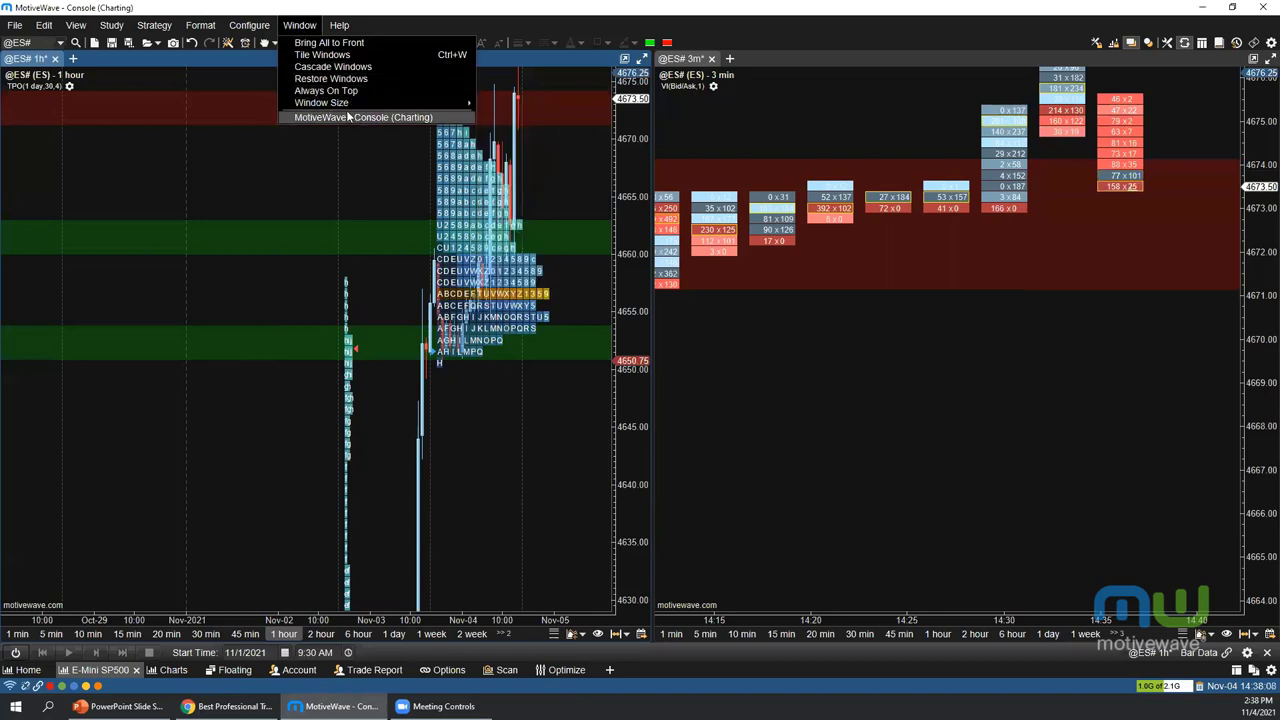
pyautogui.click(277, 160)
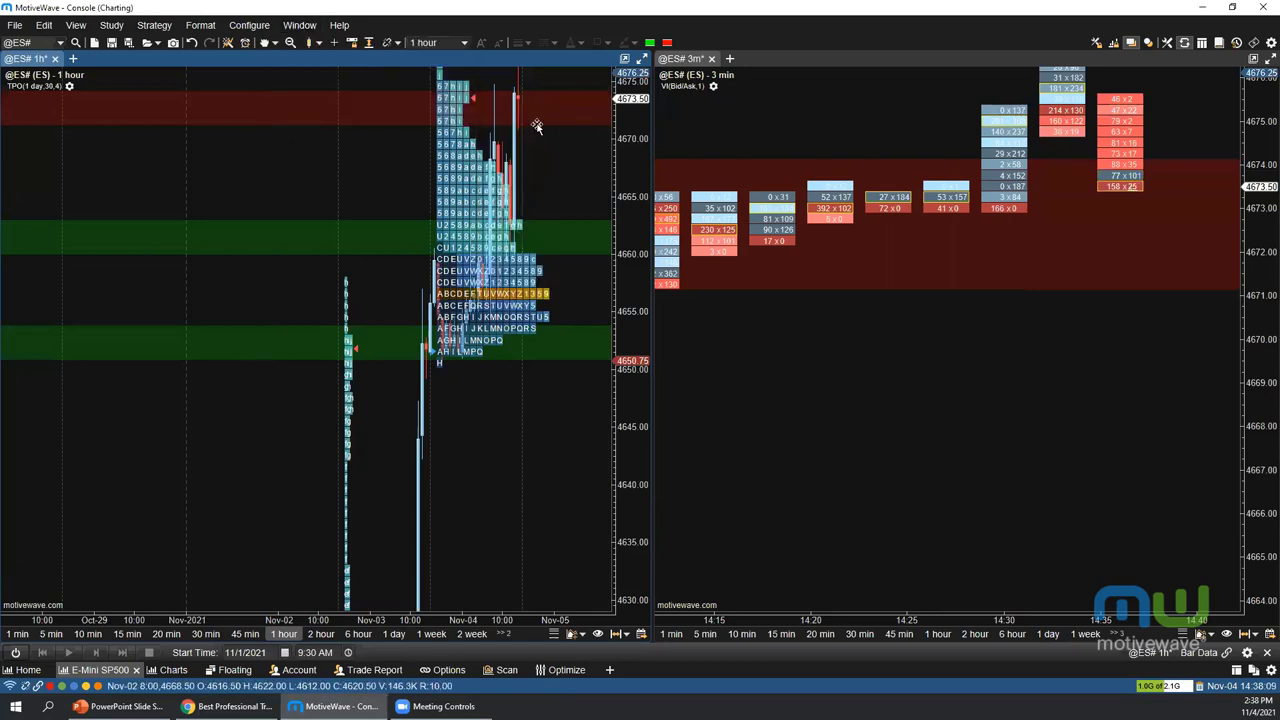
pyautogui.click(625, 59)
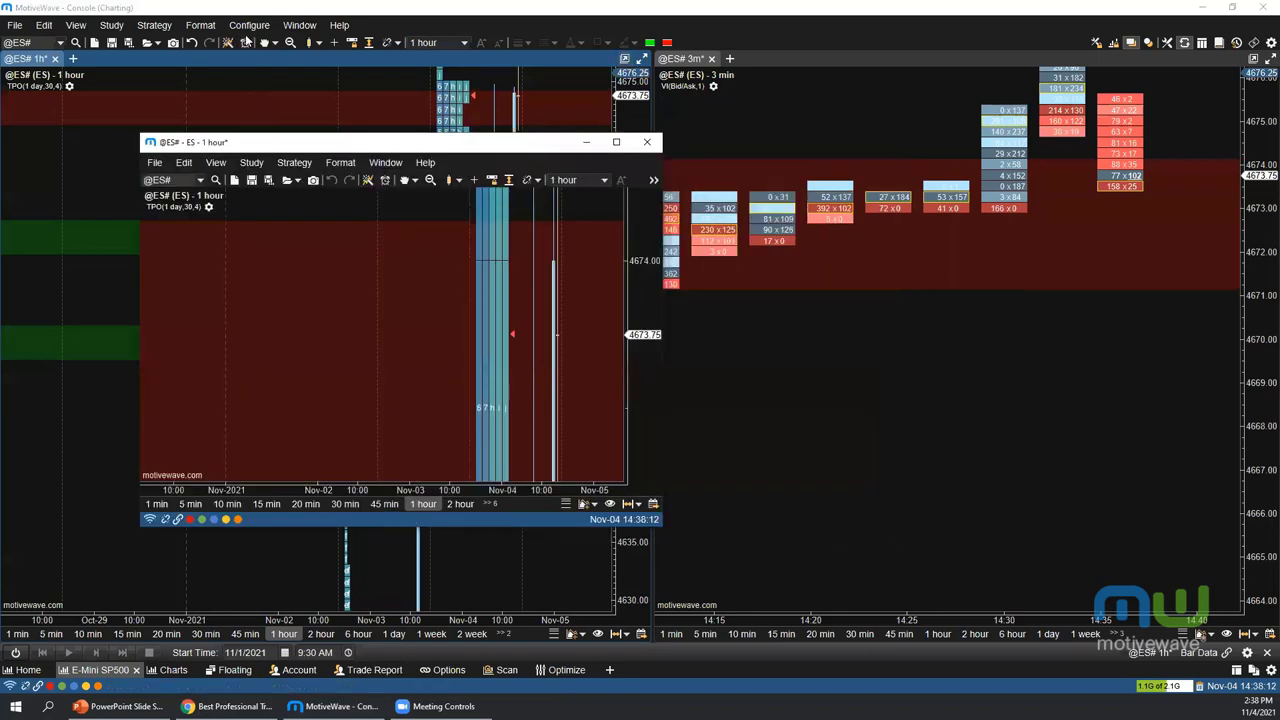
pyautogui.click(385, 162)
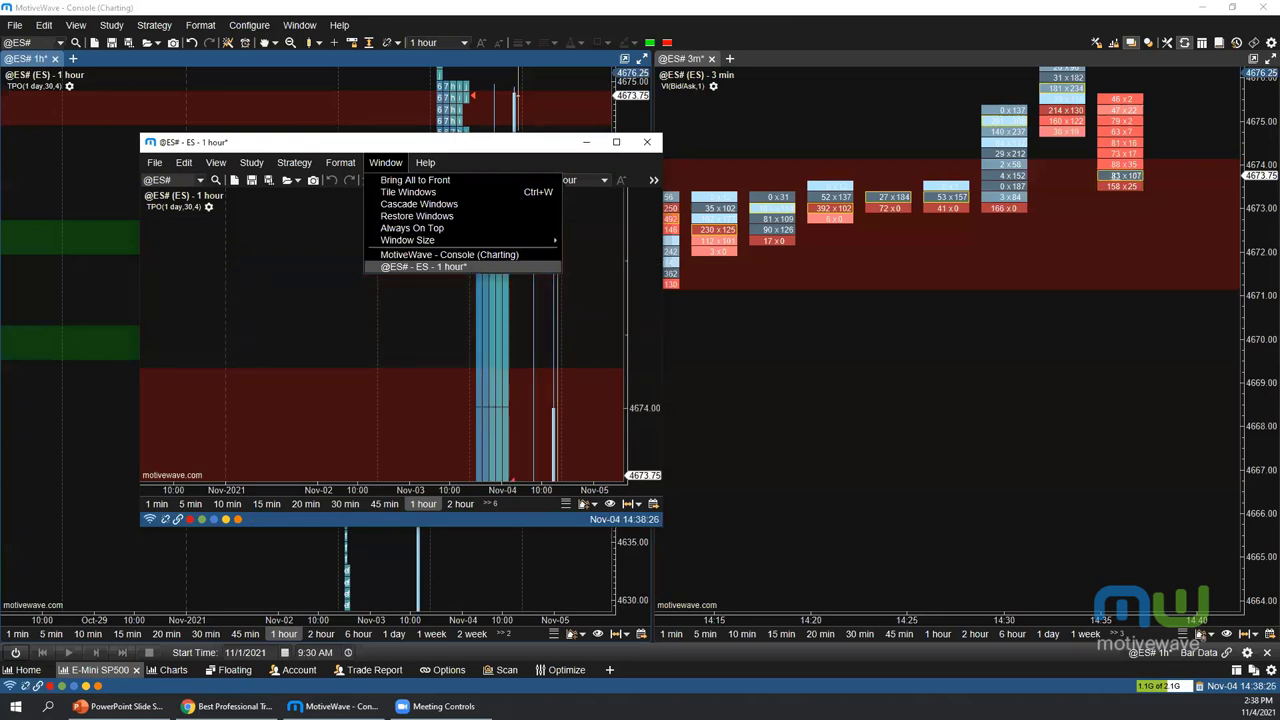
pyautogui.press('Escape')
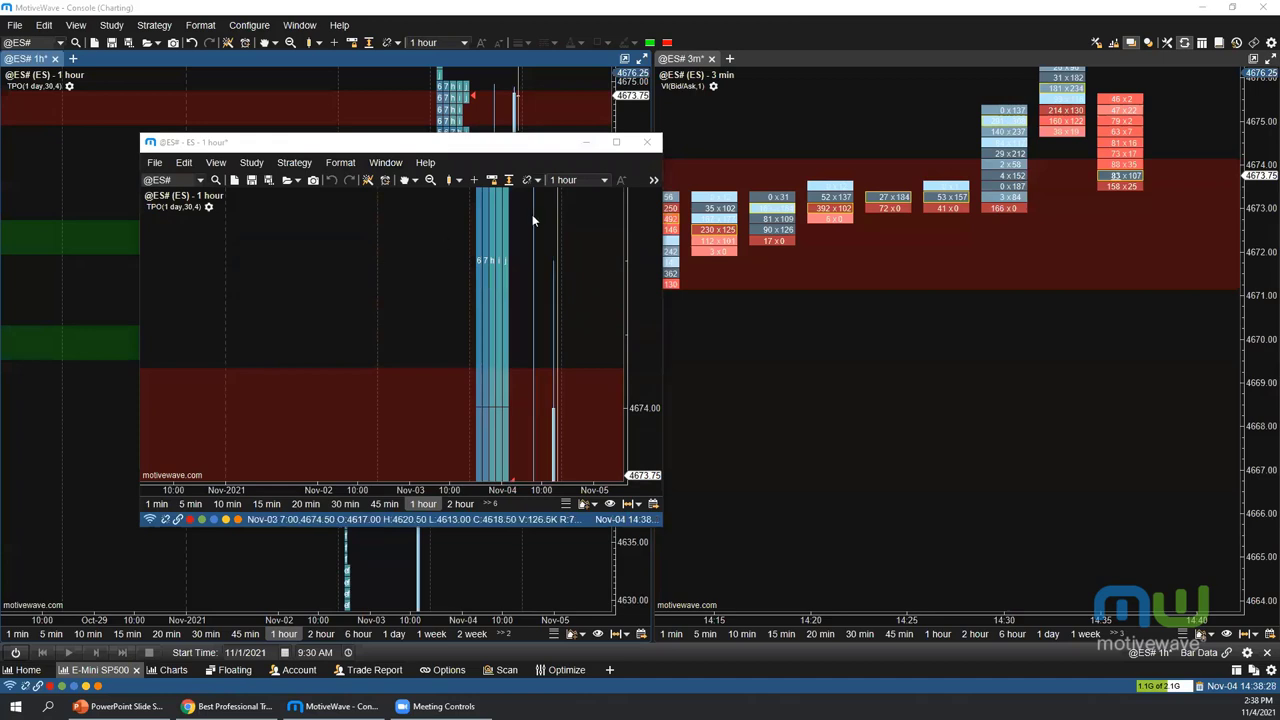
pyautogui.click(647, 141)
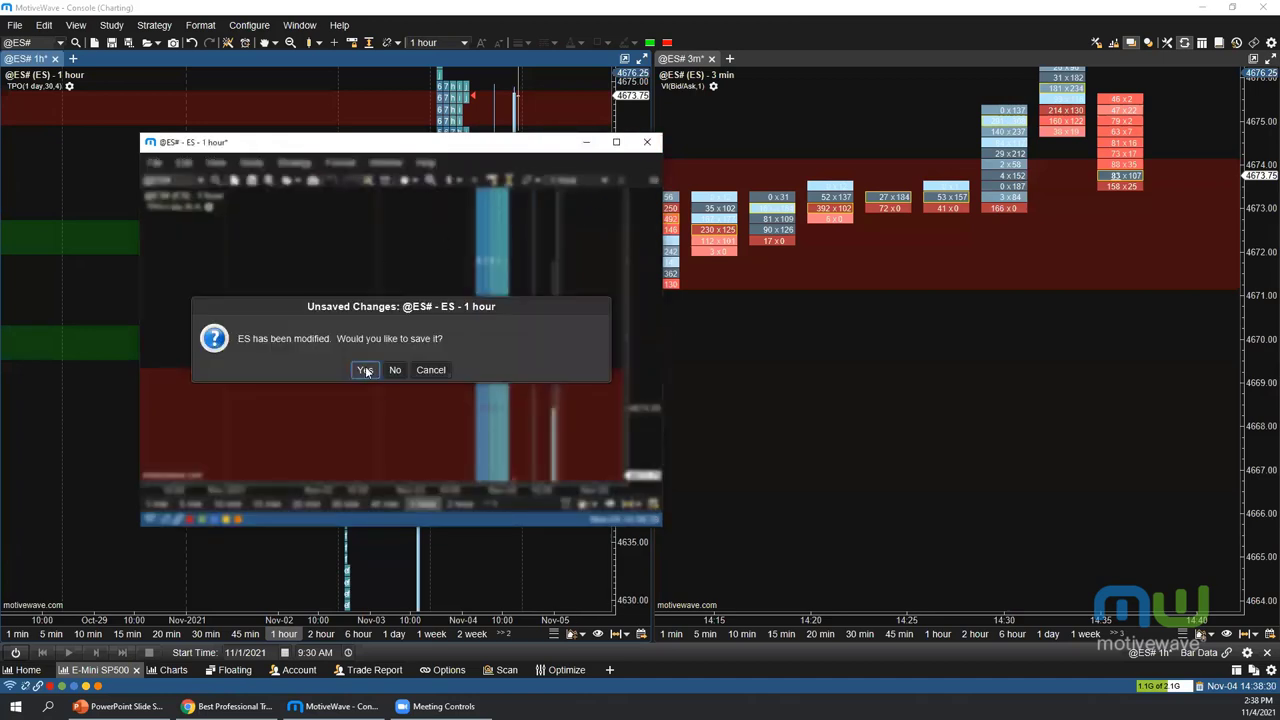
pyautogui.click(366, 371)
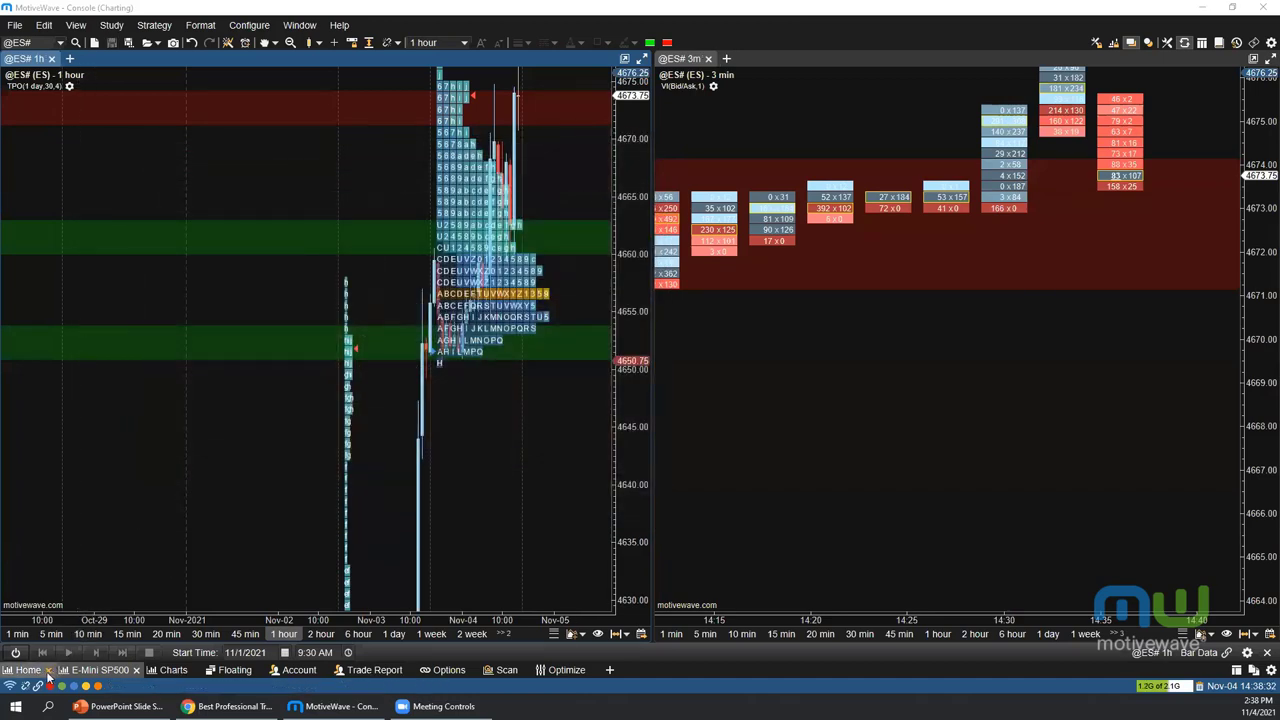
# Try to switch to the Home page and the Charts page, dismissing the Goto Date dialog
pyautogui.click(30, 674)
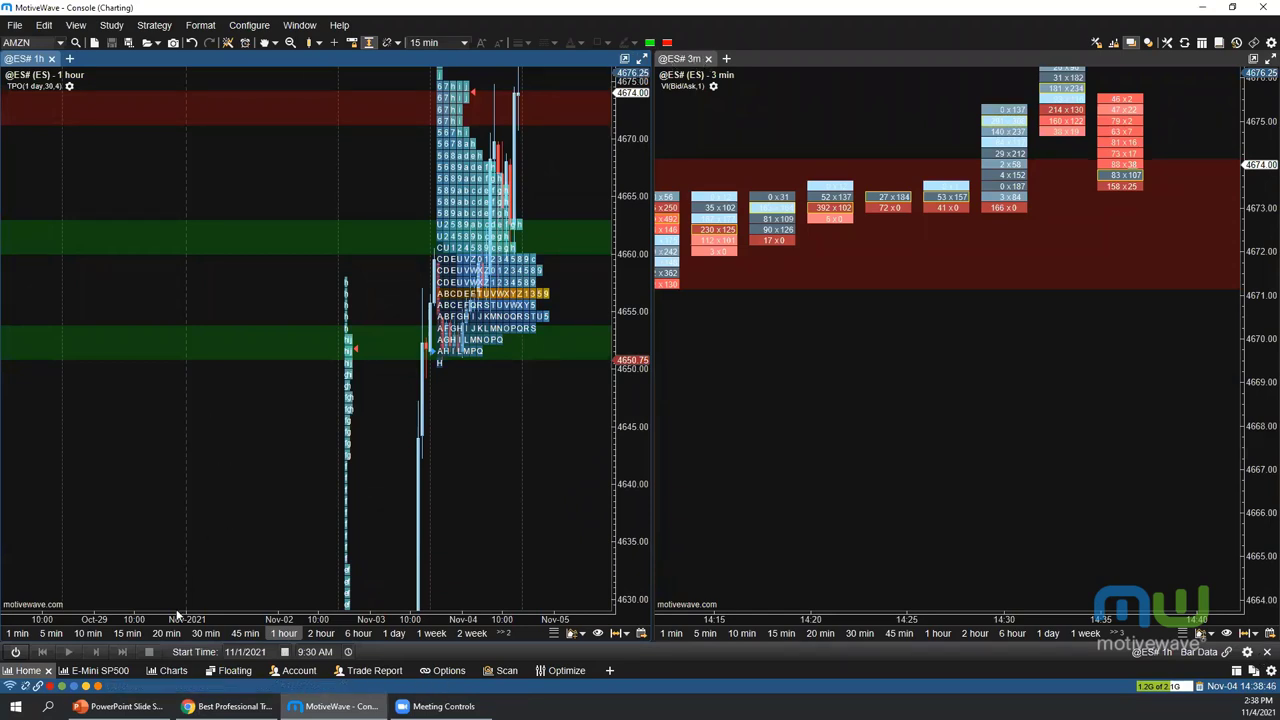
pyautogui.click(173, 670)
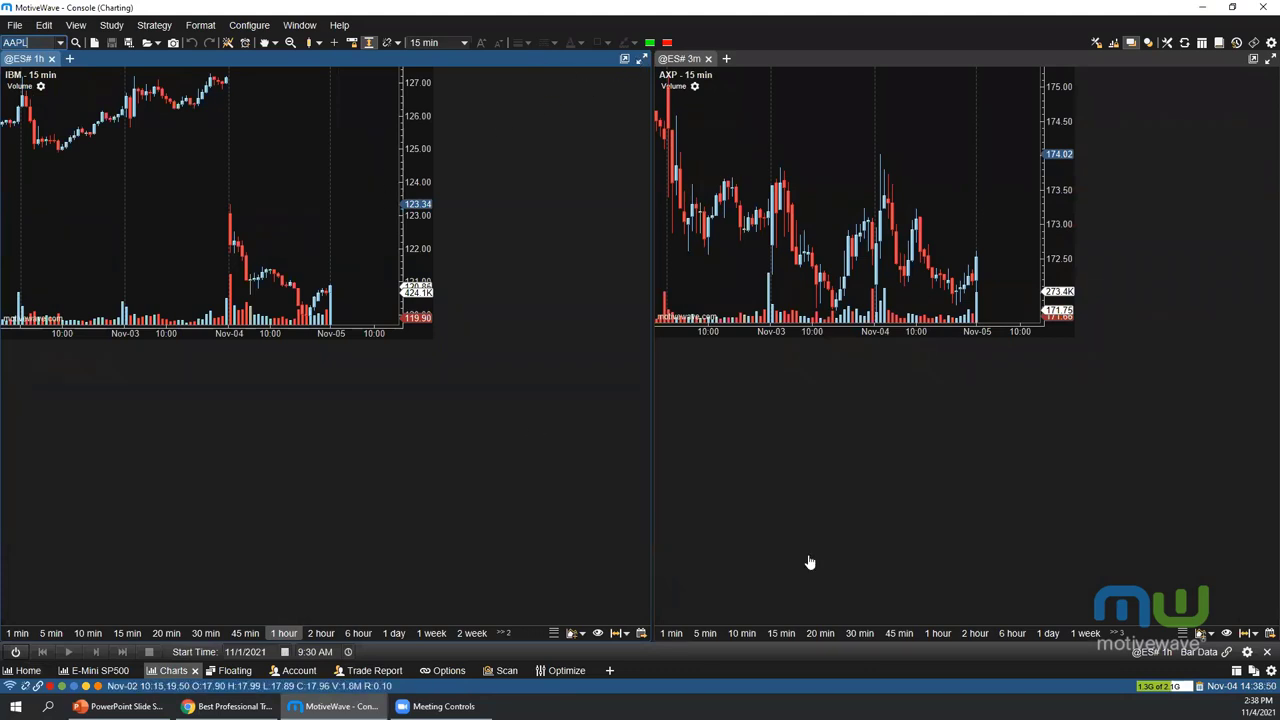
pyautogui.click(1270, 633)
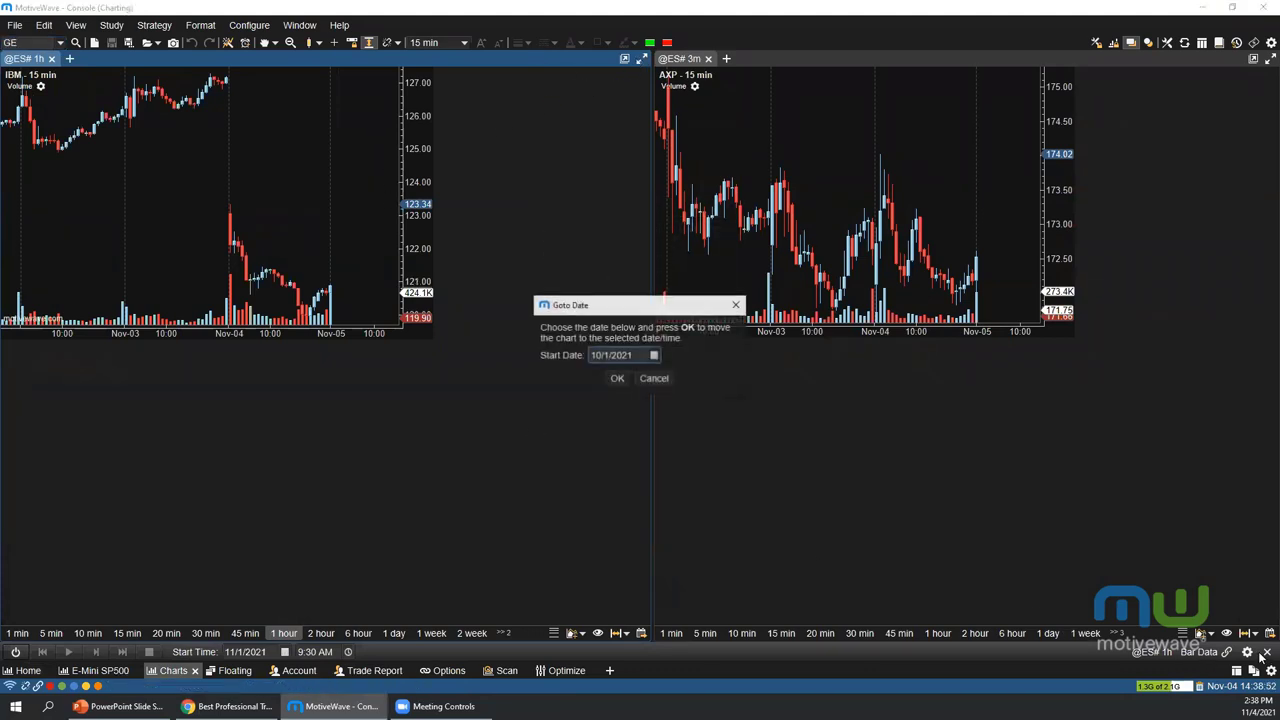
pyautogui.click(652, 379)
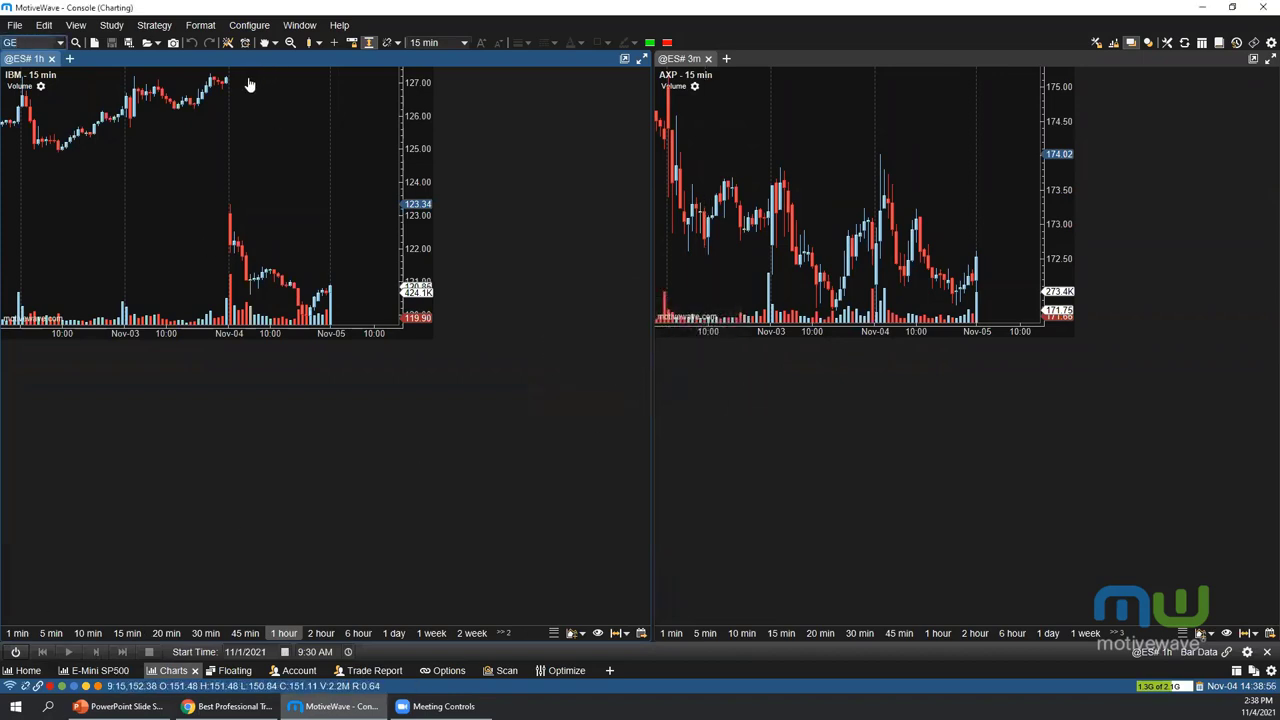
# Restart MotiveWave and show the Home page with its Amazon charts and watch list
pyautogui.click(1263, 7)
pyautogui.click(626, 382)
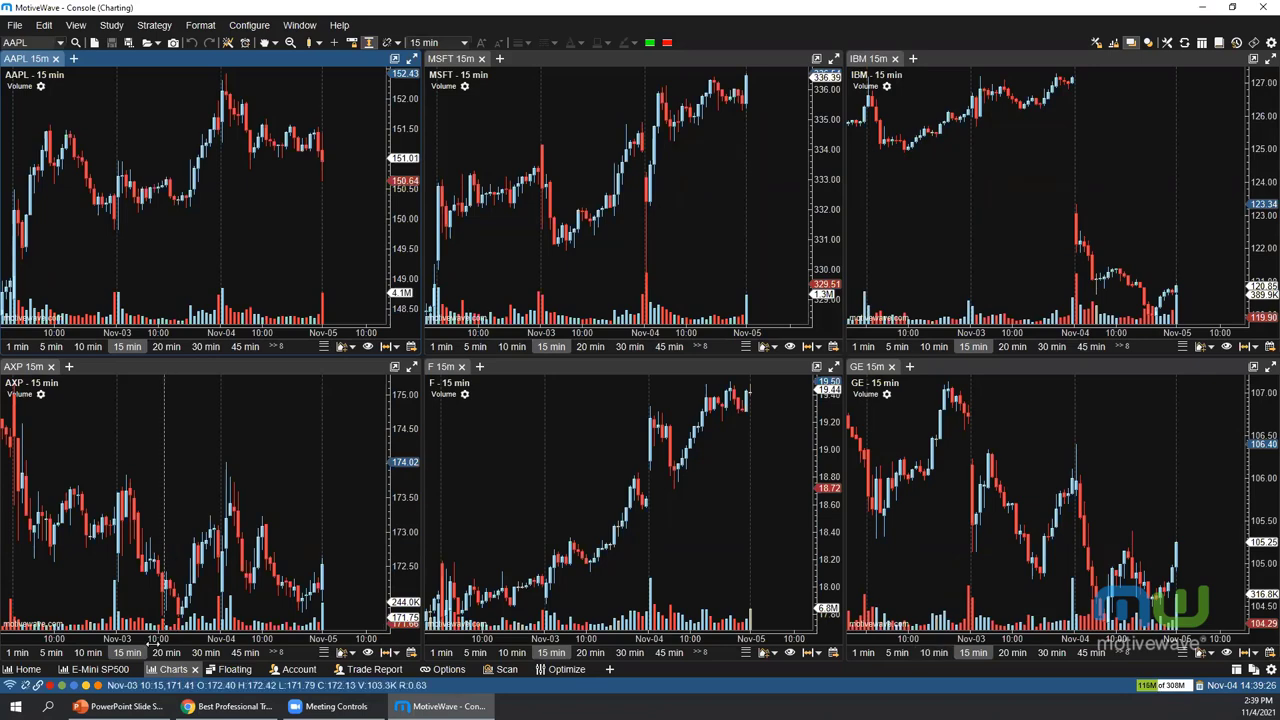
pyautogui.click(27, 670)
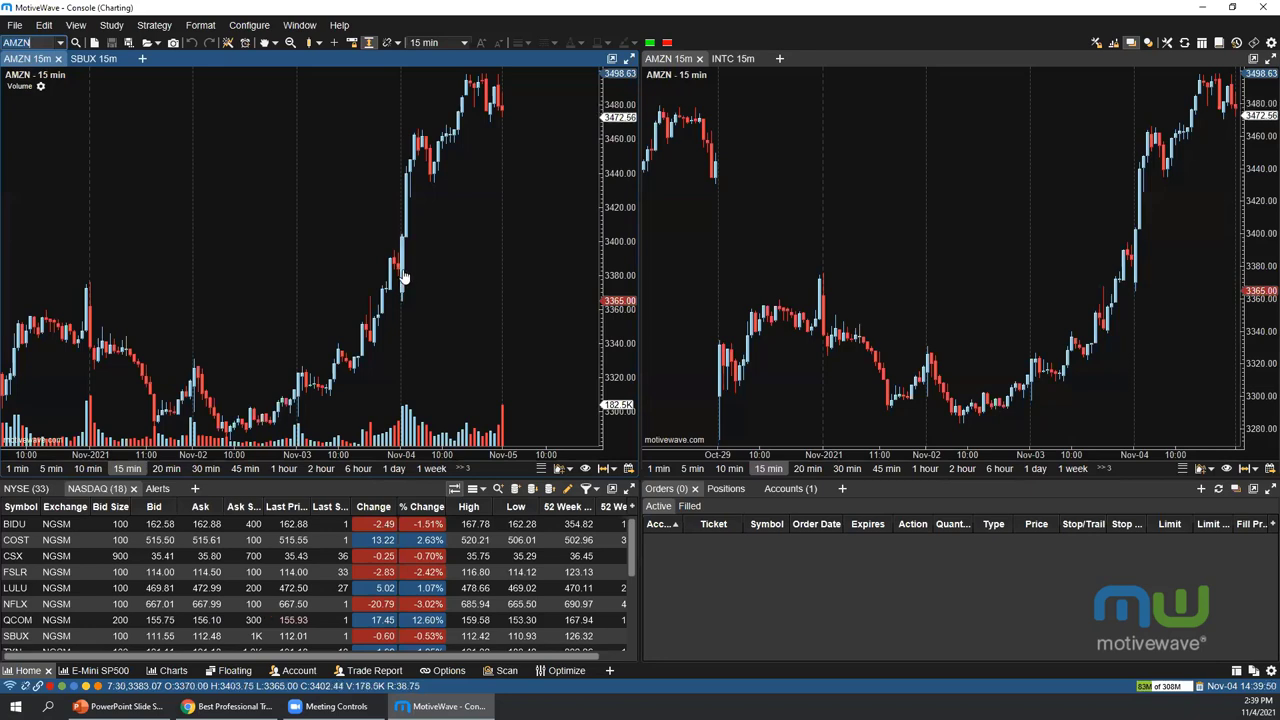
# Set the left Amazon chart's bar interval to 12 minutes in its chart settings, and check the bar size choices
pyautogui.click(1200, 688)
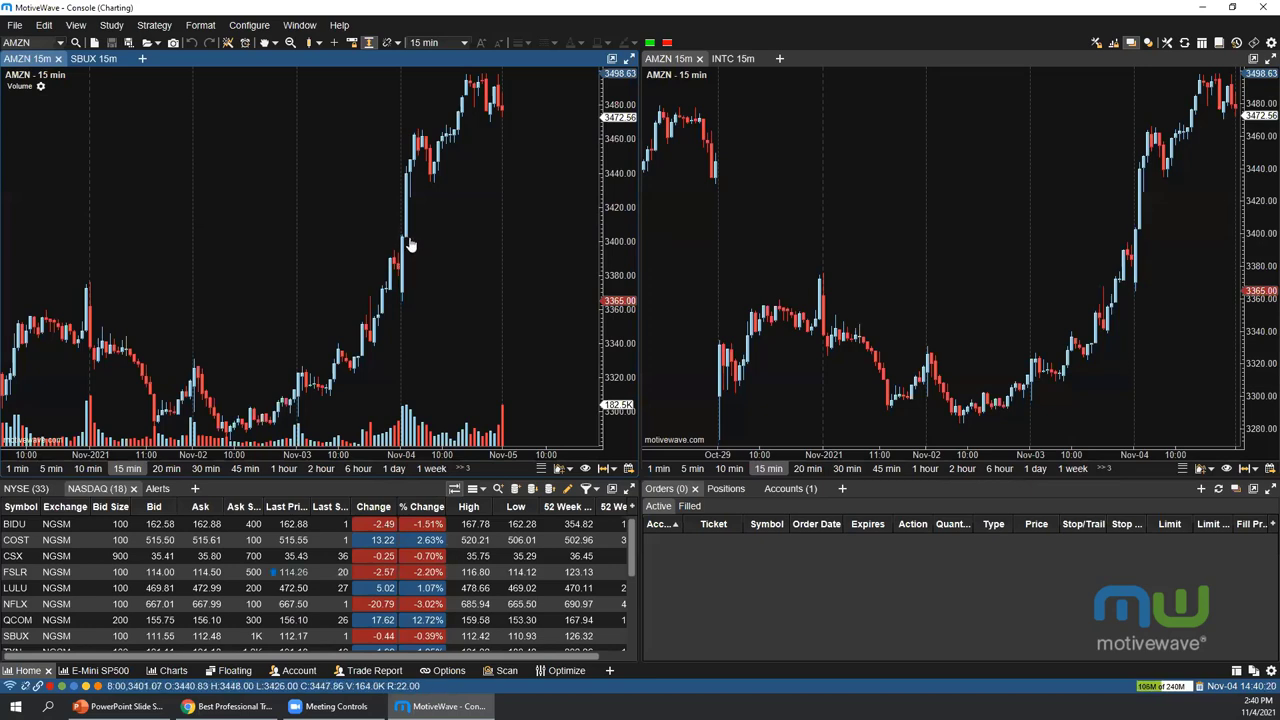
pyautogui.doubleClick(251, 187)
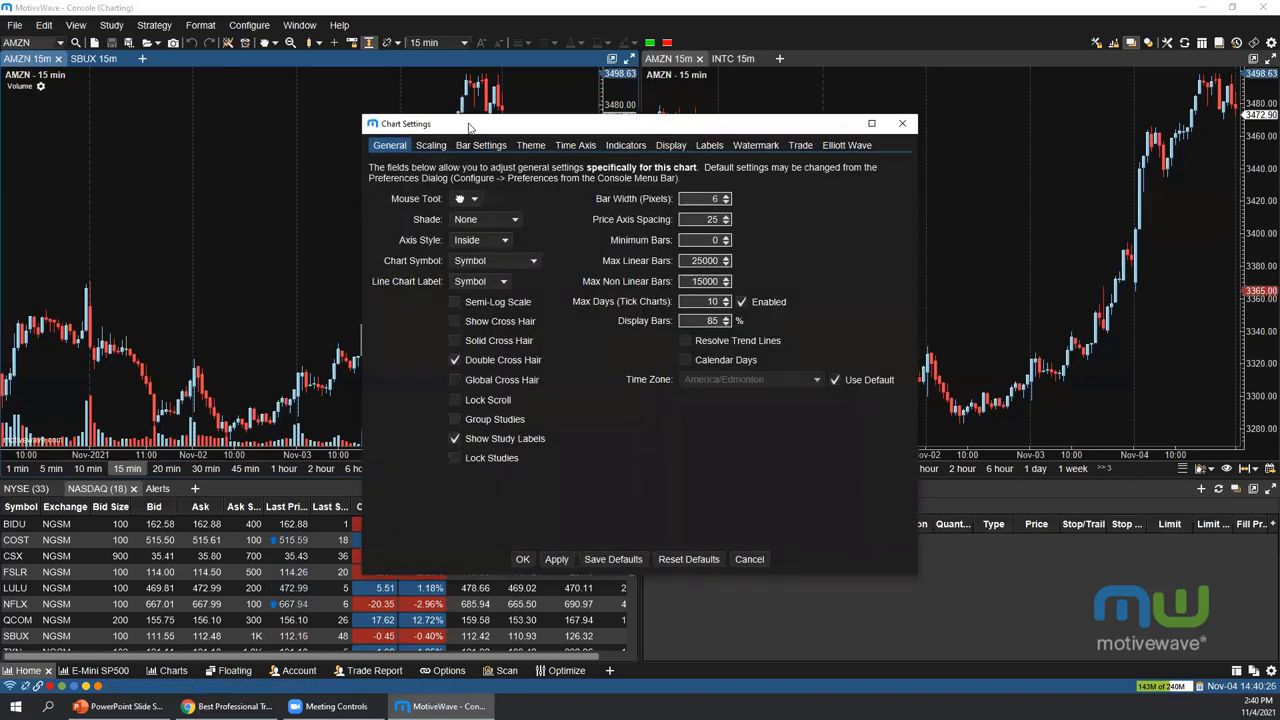
pyautogui.click(474, 148)
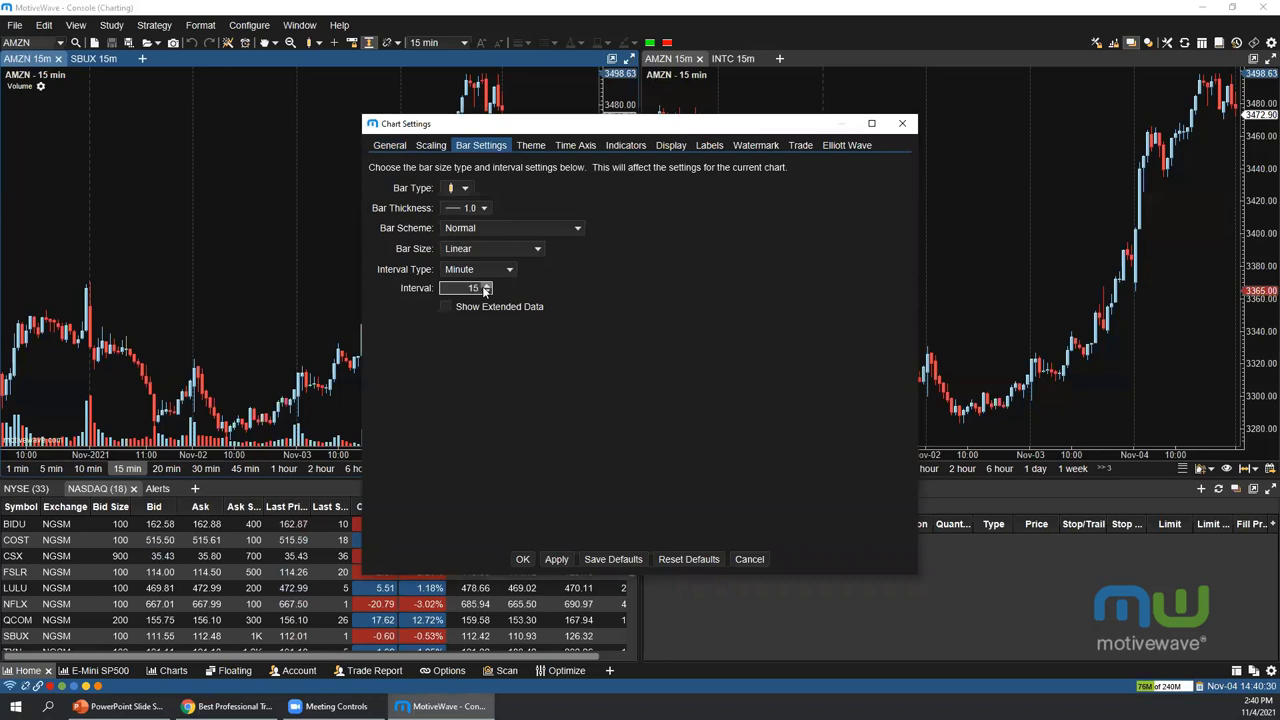
pyautogui.click(487, 291)
pyautogui.click(487, 291)
pyautogui.click(487, 291)
pyautogui.click(523, 559)
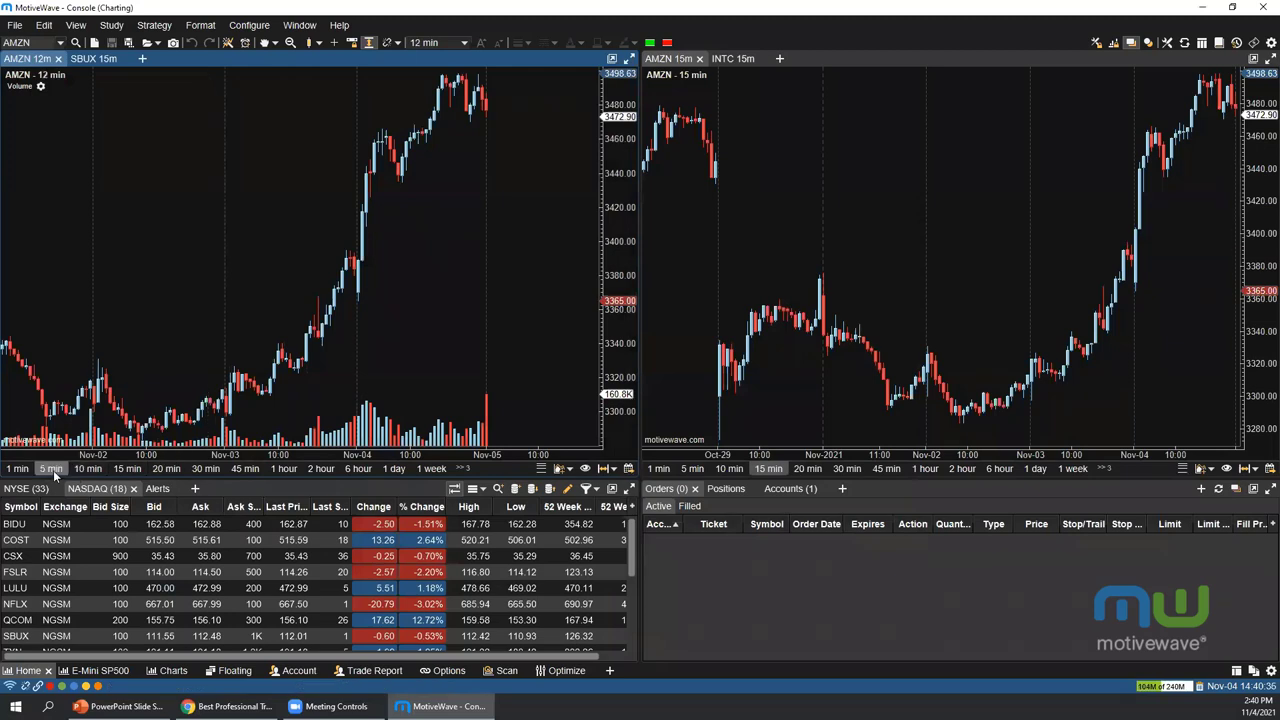
pyautogui.click(438, 44)
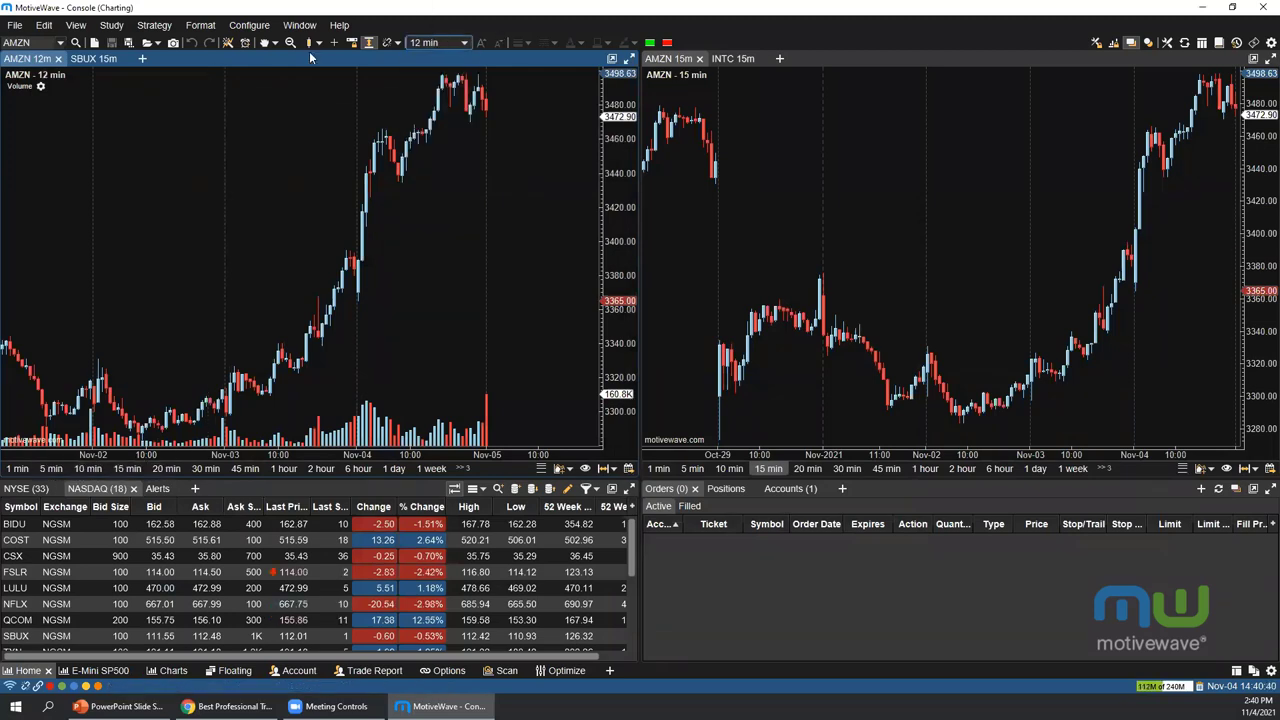
pyautogui.click(437, 7)
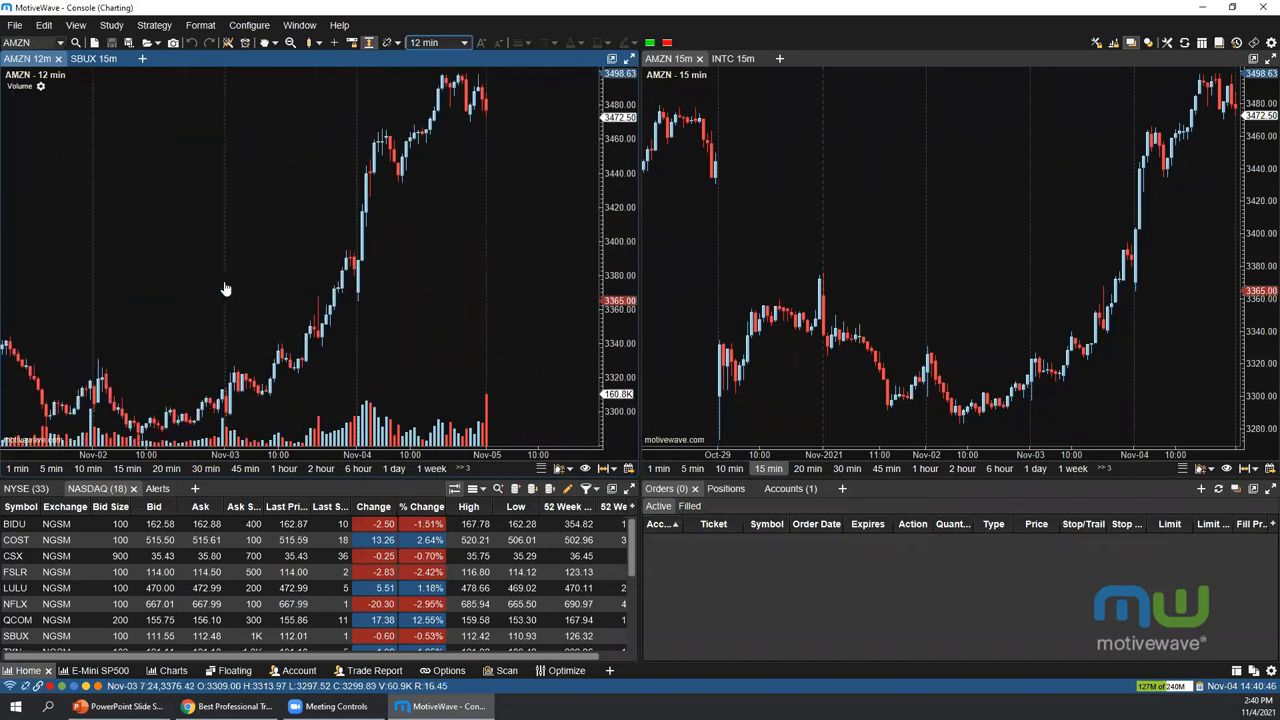
# Show the default chart settings in the Preferences and widen the window to reveal more setting categories
pyautogui.click(1270, 42)
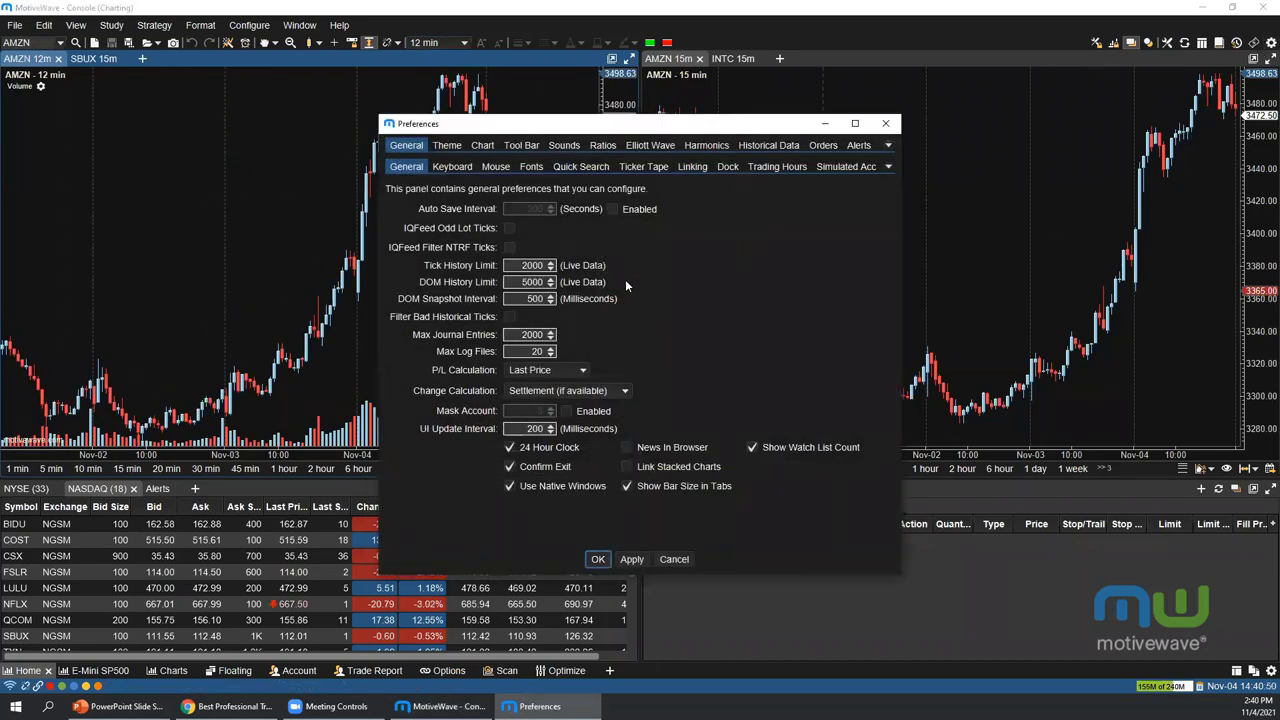
pyautogui.click(482, 146)
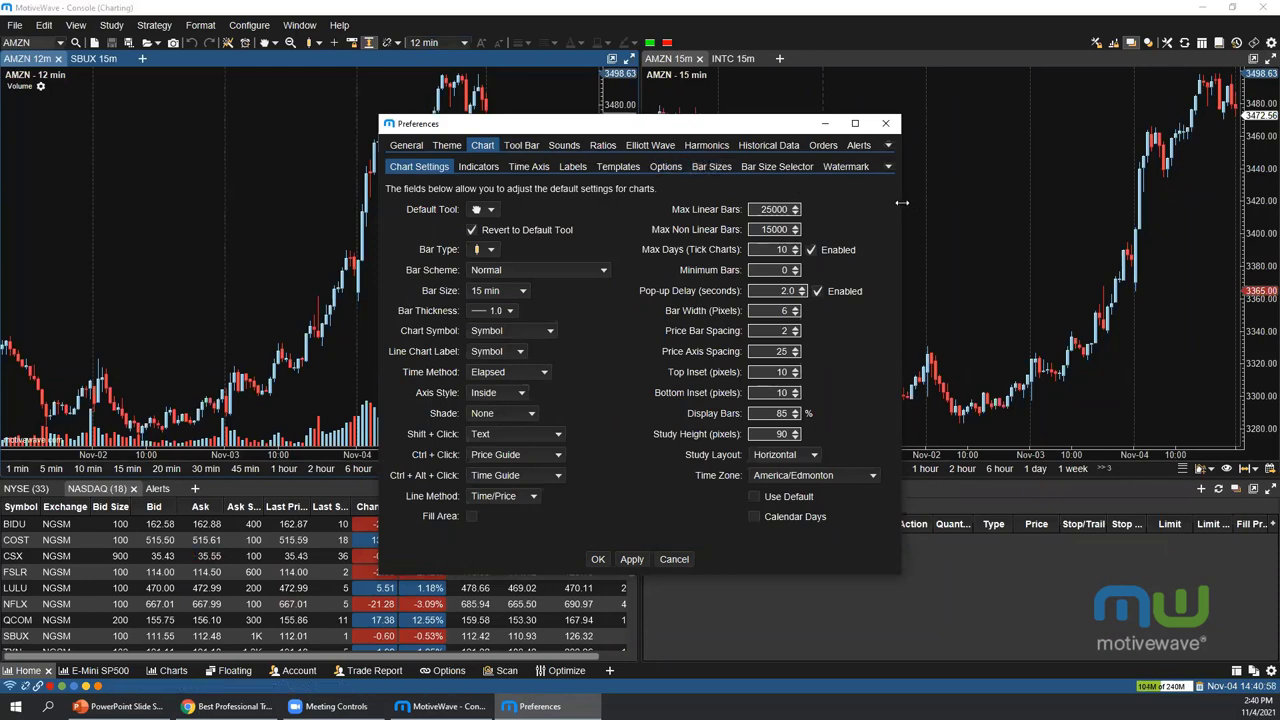
pyautogui.moveTo(901, 204); pyautogui.dragTo(1080, 204)
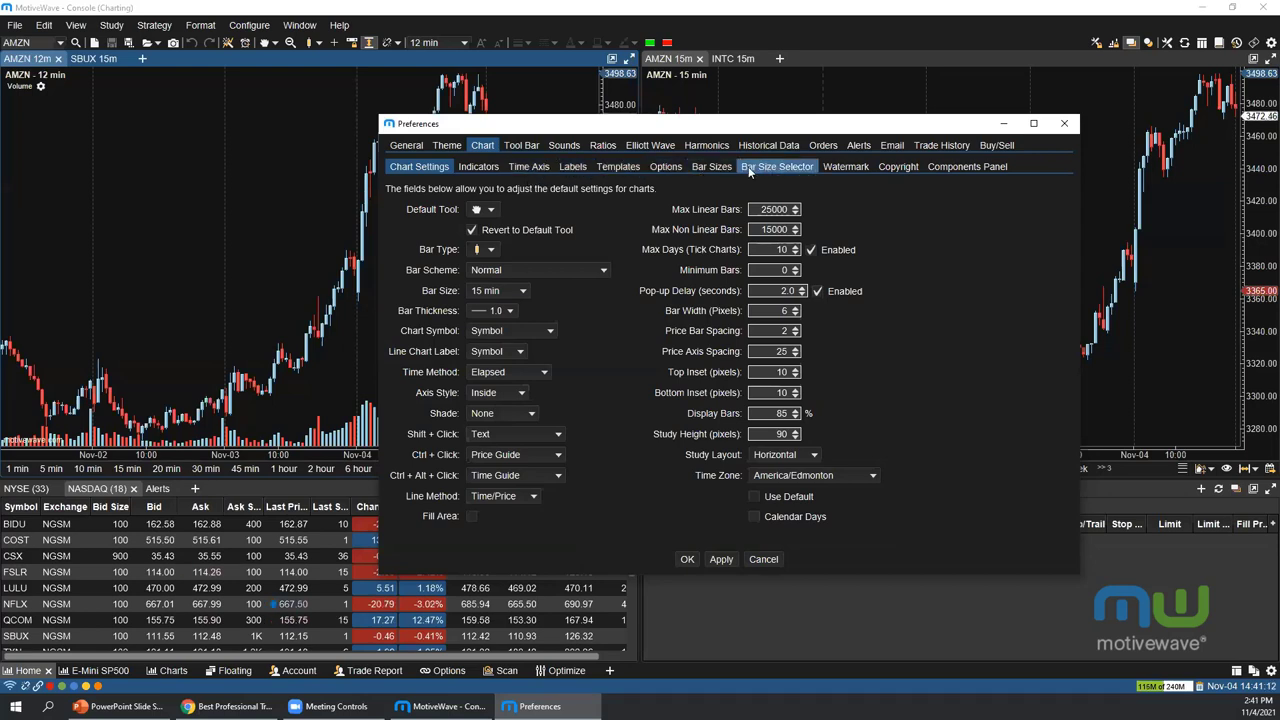
# Set the mouse preferences' Wheel Action to Bar Width and accept the change
pyautogui.click(404, 146)
pyautogui.click(498, 168)
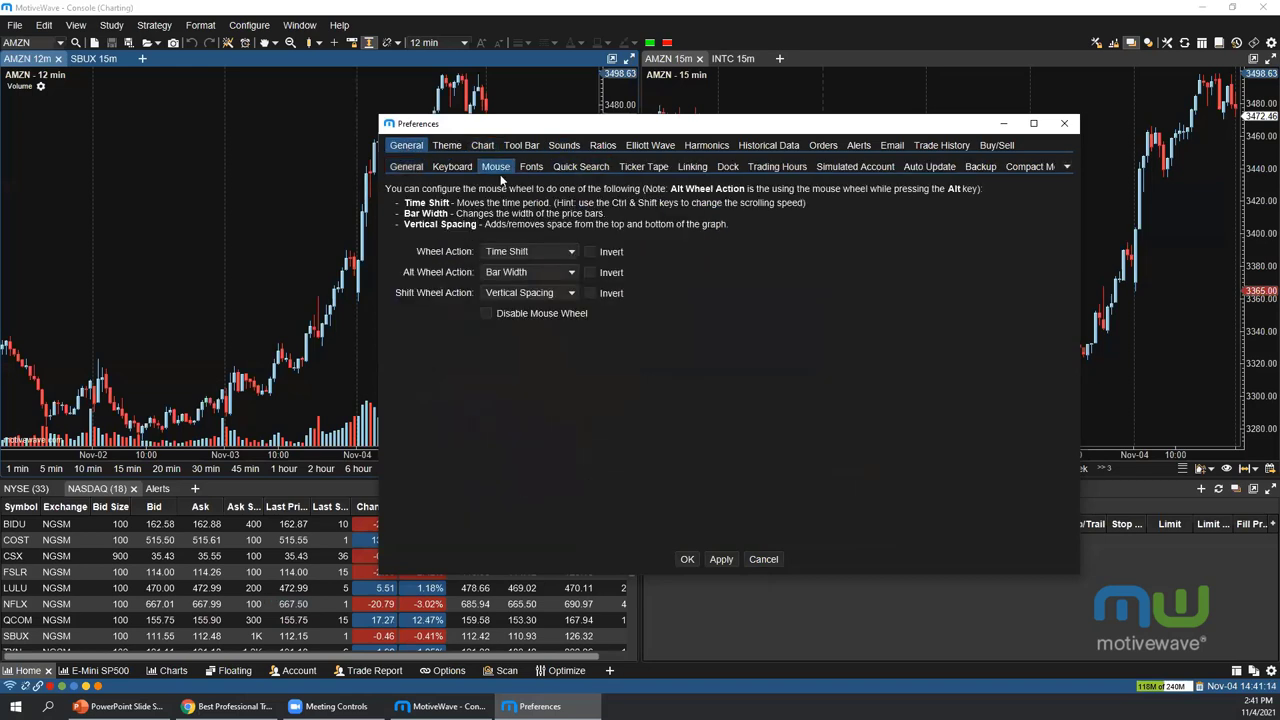
pyautogui.click(521, 254)
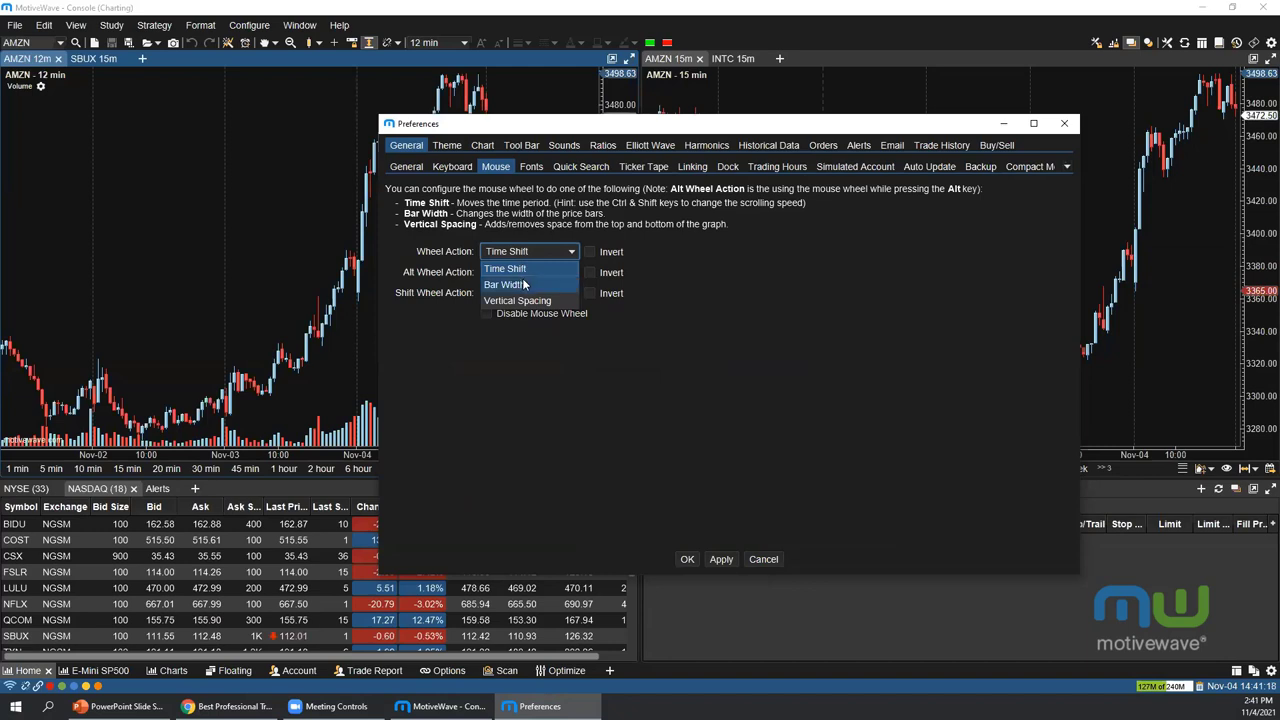
pyautogui.click(512, 268)
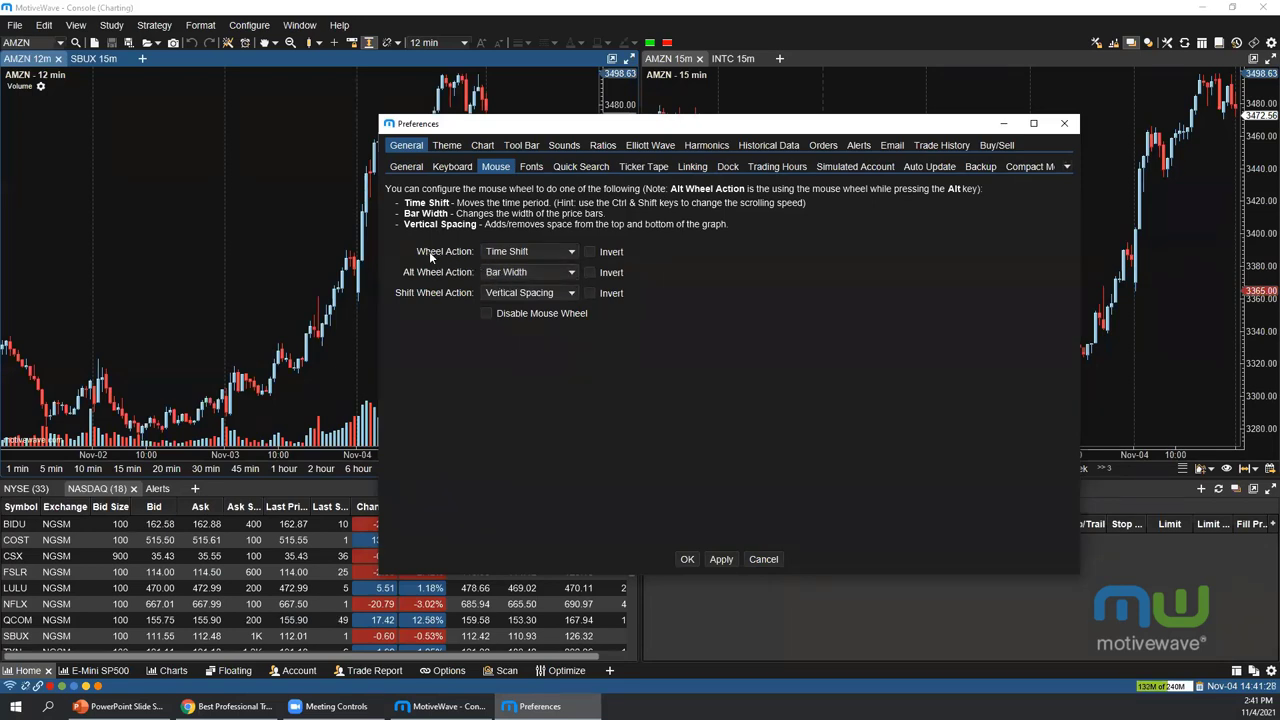
pyautogui.click(514, 257)
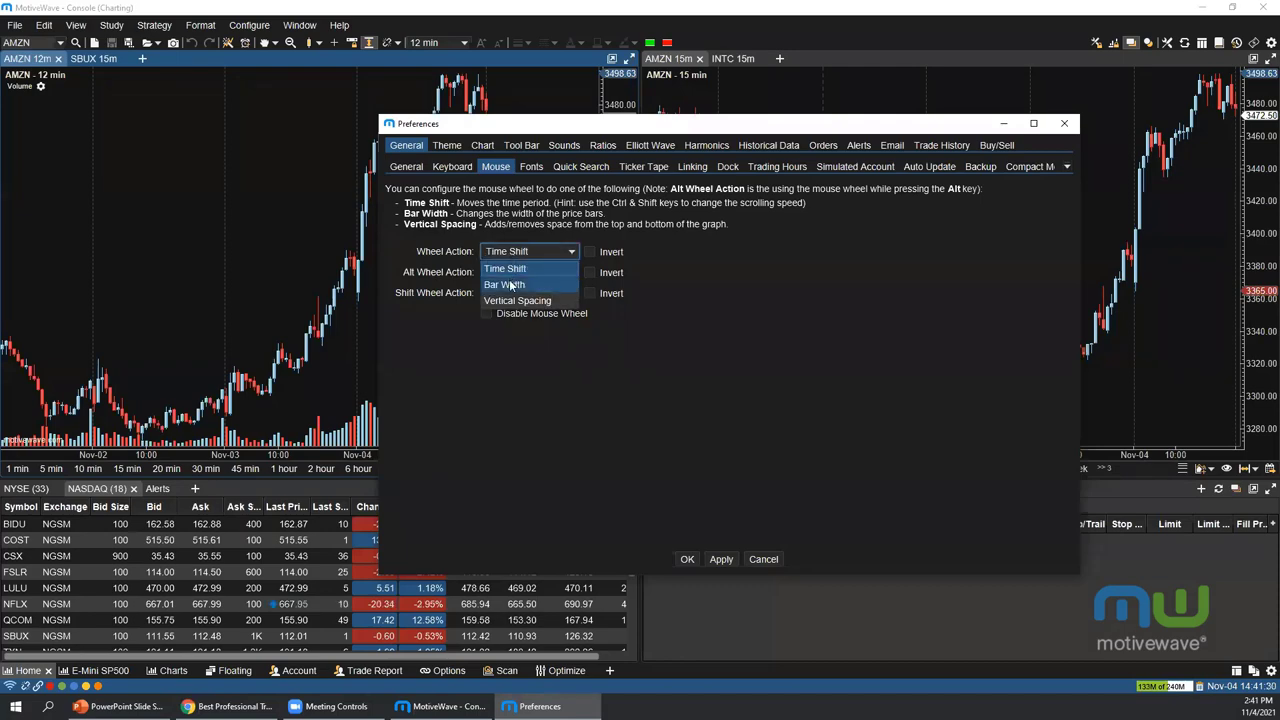
pyautogui.click(511, 285)
pyautogui.click(687, 559)
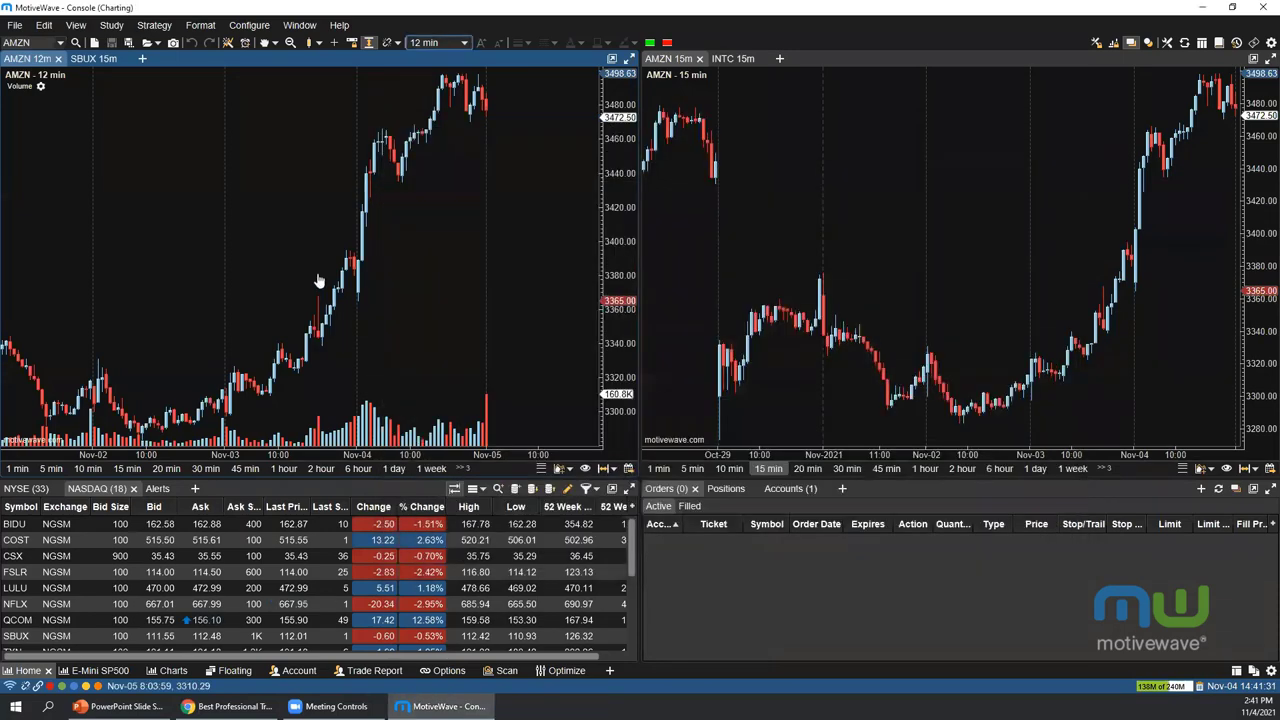
# Try the mouse wheel action on the left Amazon chart by widening and narrowing its bars
pyautogui.scroll(-3, 317, 280)
pyautogui.scroll(3, 317, 280)
pyautogui.scroll(-4, 317, 280)
pyautogui.scroll(3, 318, 279)
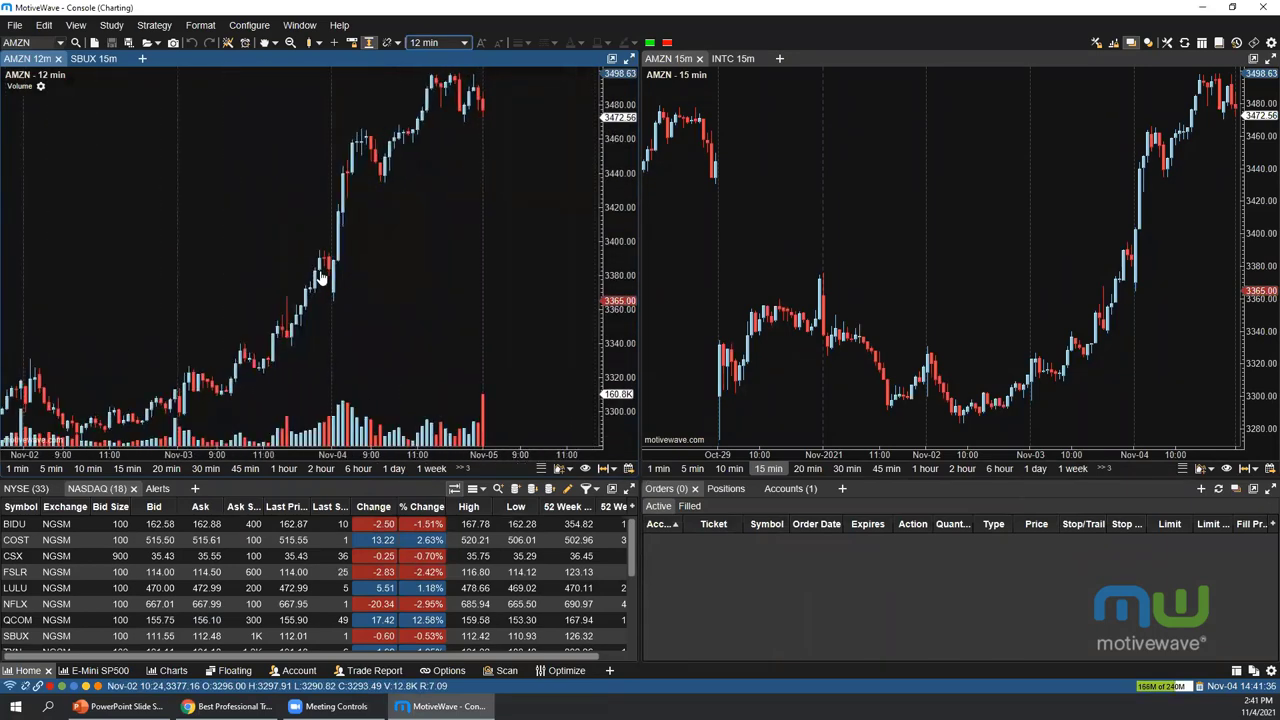
pyautogui.scroll(-1, 319, 278)
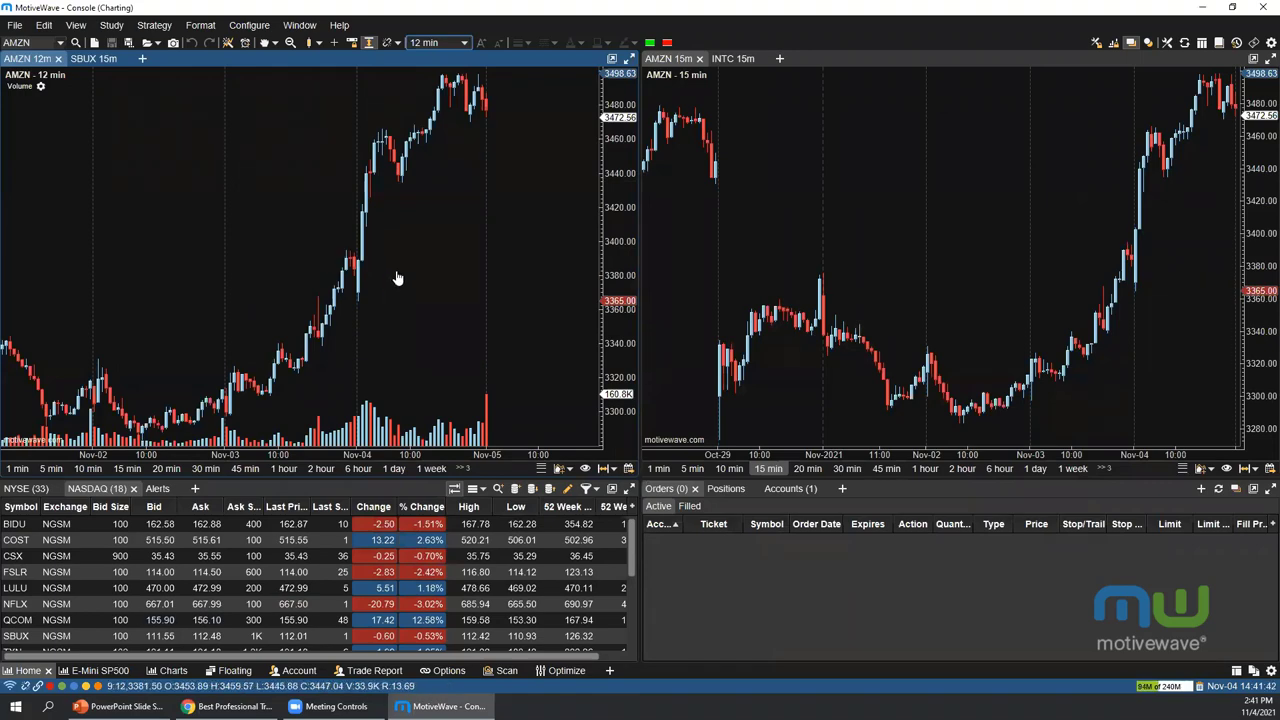
# Add a linear 12-minute bar size to the Bar Size Selector in the chart preferences and apply it
pyautogui.click(1270, 42)
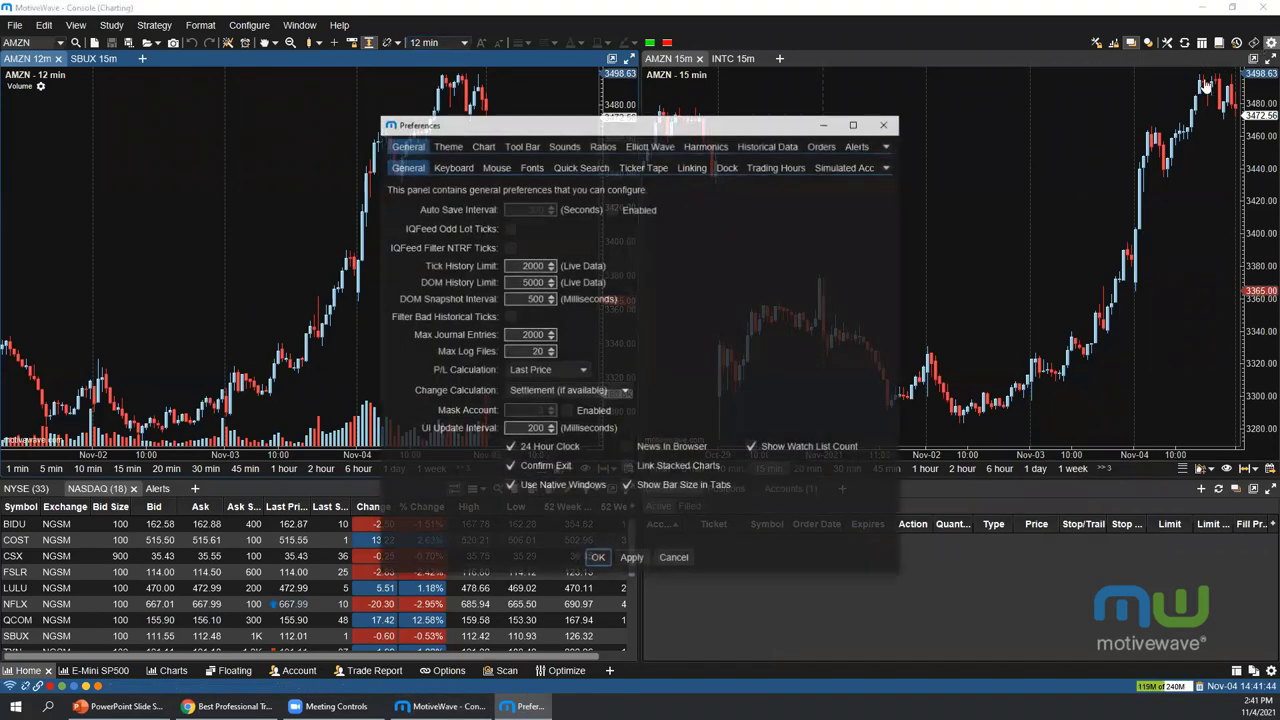
pyautogui.click(484, 147)
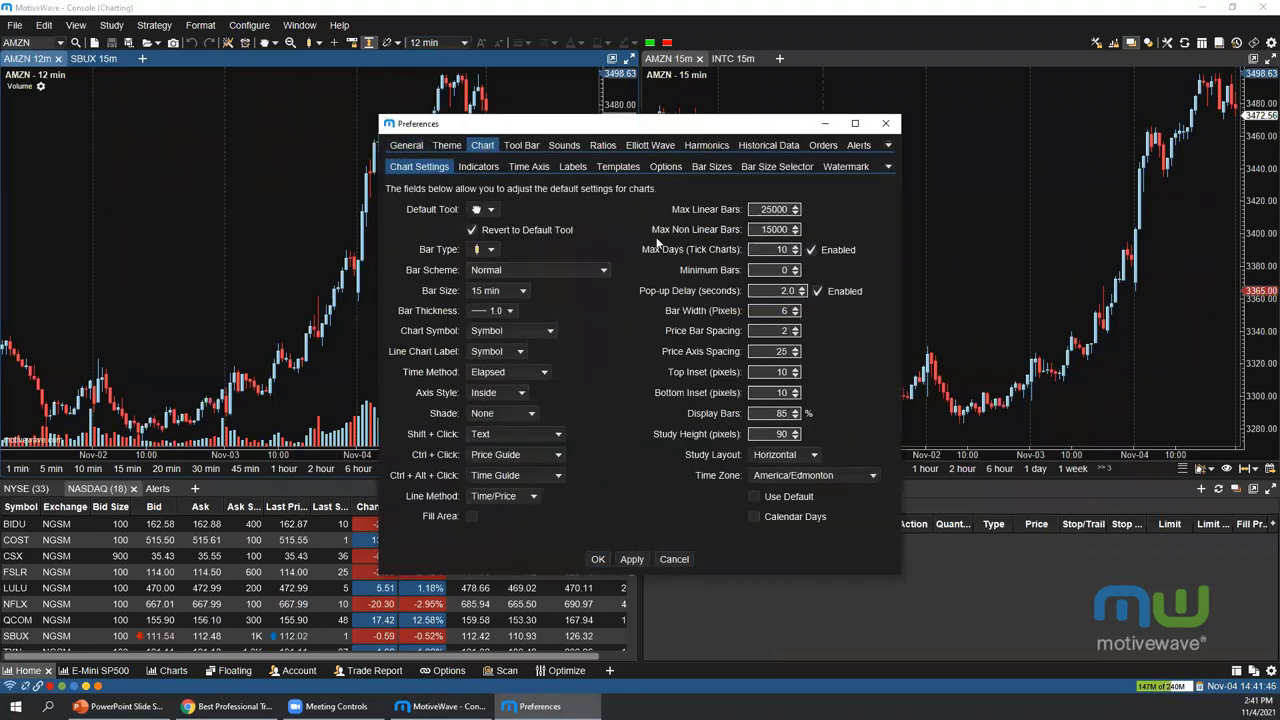
pyautogui.click(777, 166)
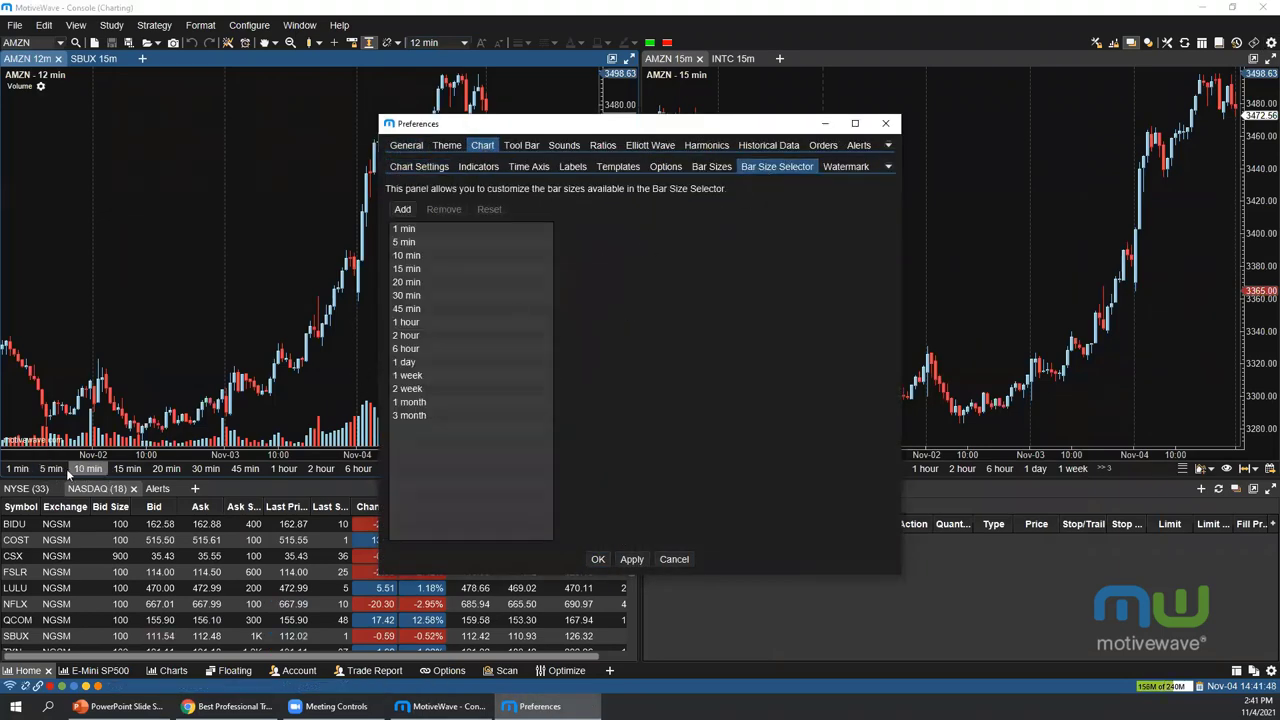
pyautogui.click(402, 210)
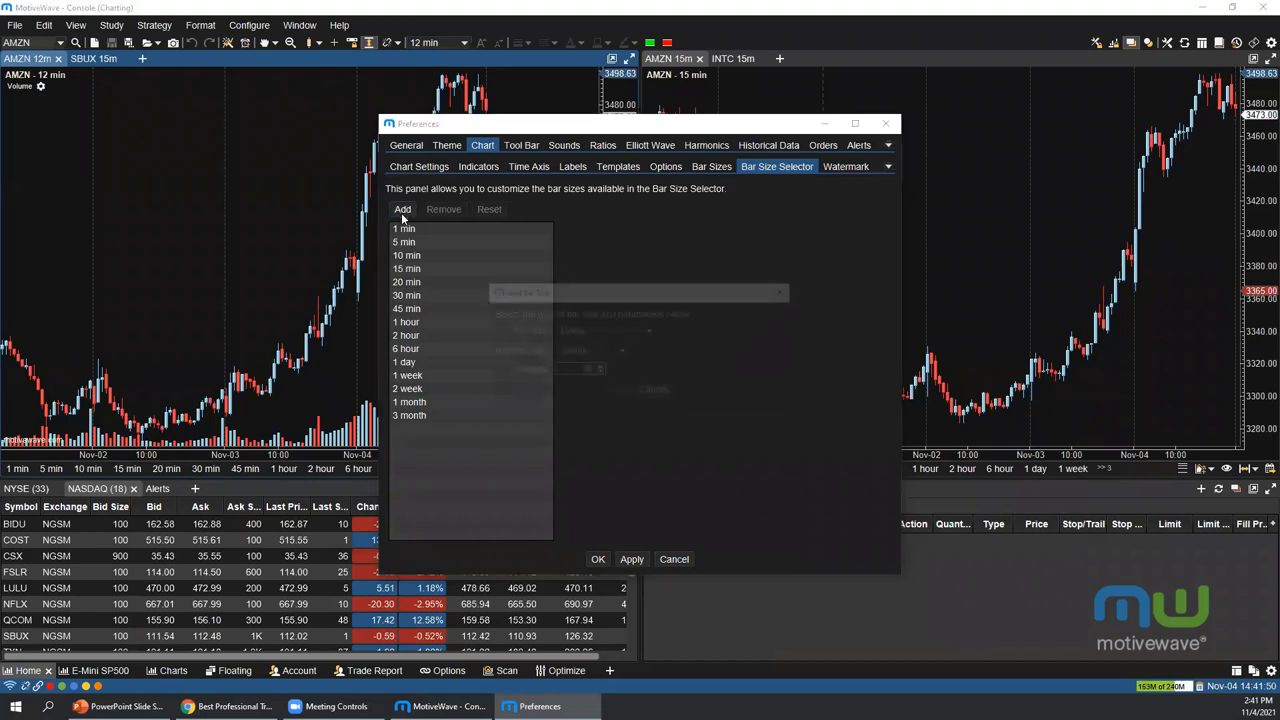
pyautogui.click(600, 369)
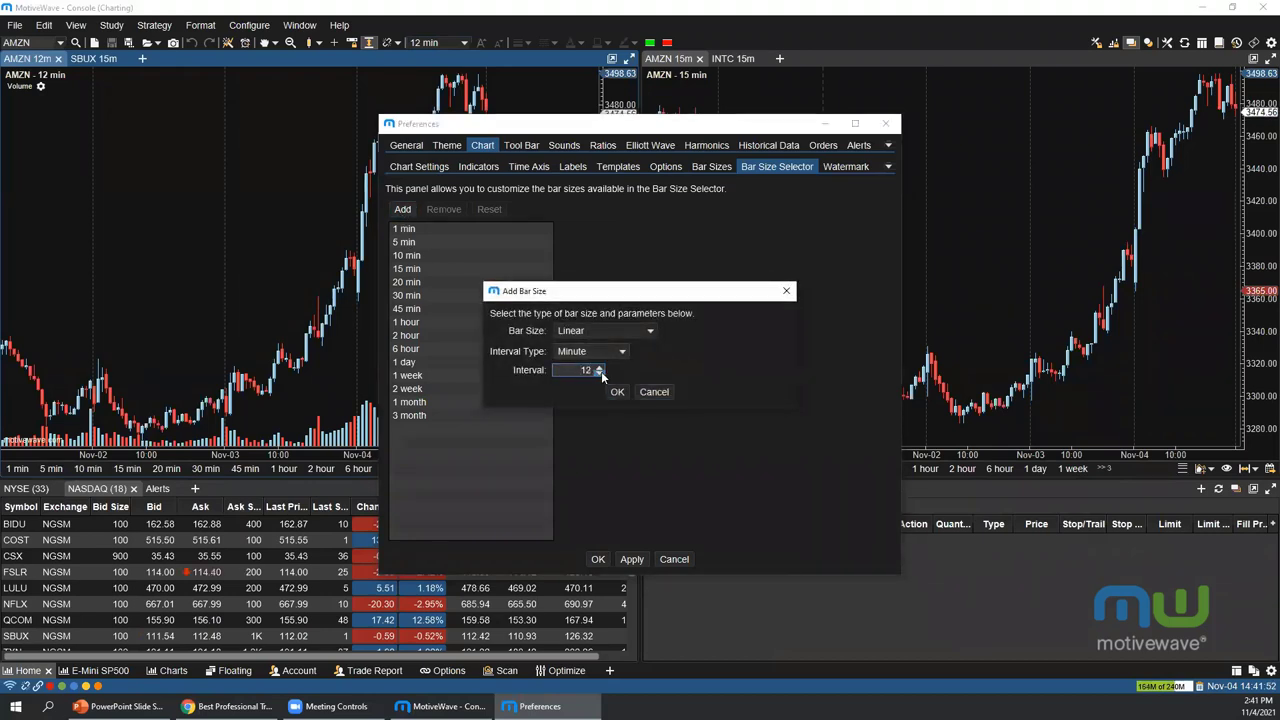
pyautogui.click(617, 391)
pyautogui.click(630, 560)
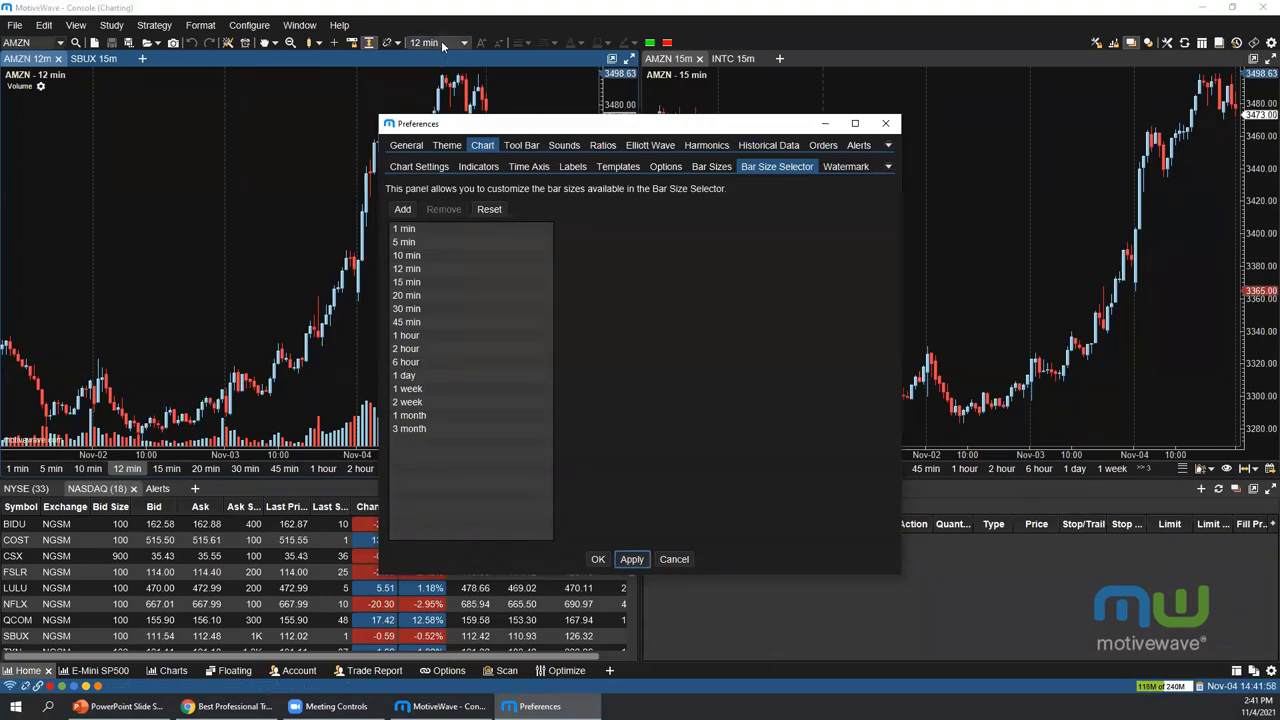
# Add a 12-minute interval to the Bar Sizes available for each chart, and accept the Preferences
pyautogui.click(713, 170)
pyautogui.click(403, 209)
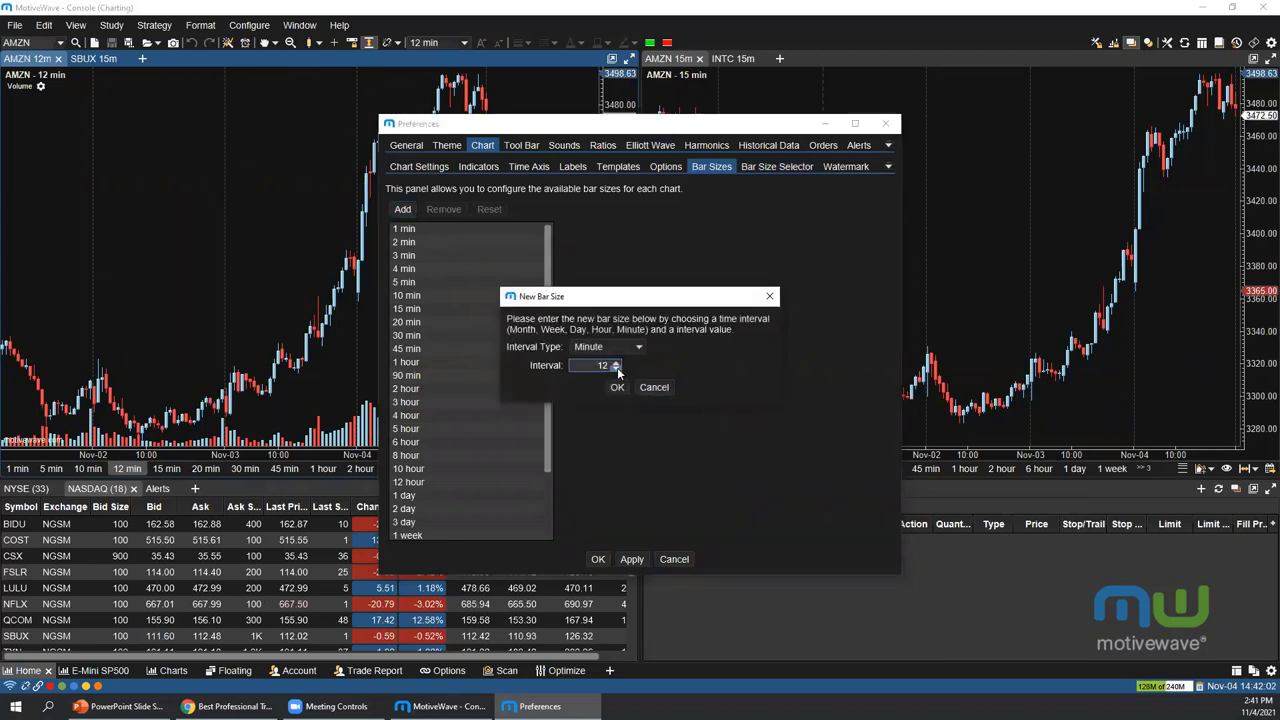
pyautogui.click(617, 387)
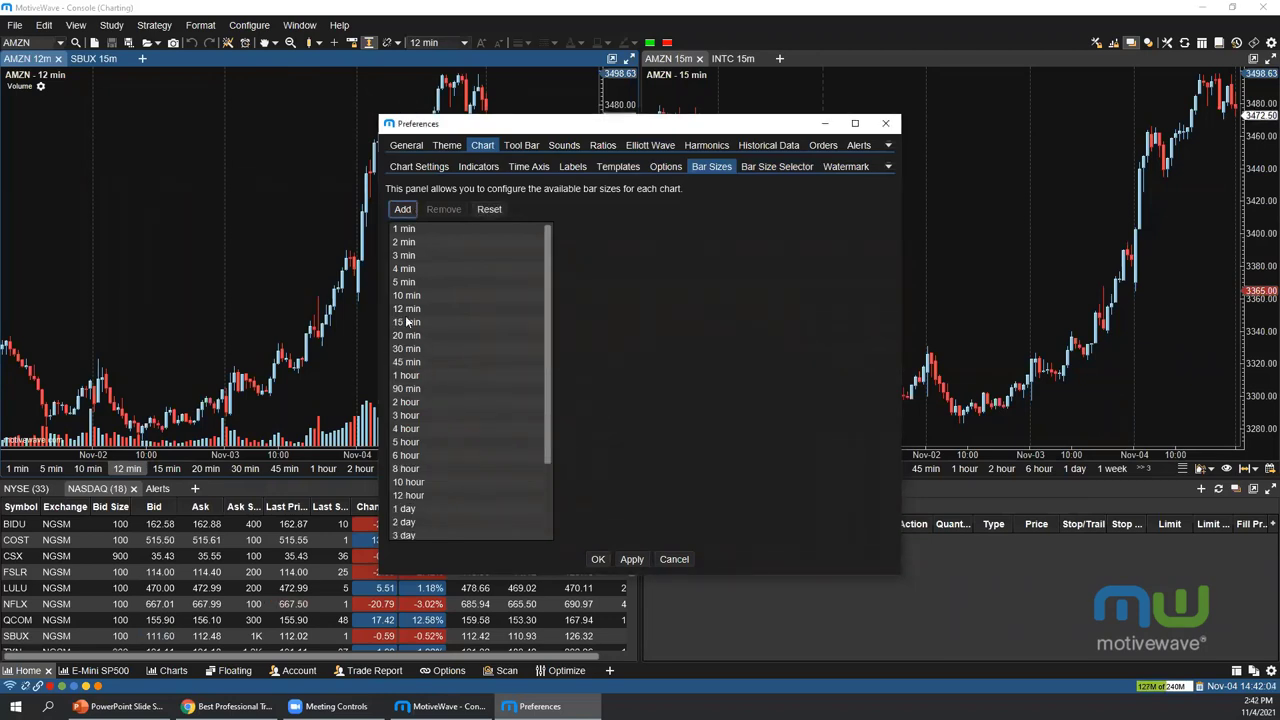
pyautogui.click(598, 559)
# Change the right Amazon chart's bar size to 12 min
pyautogui.click(686, 197)
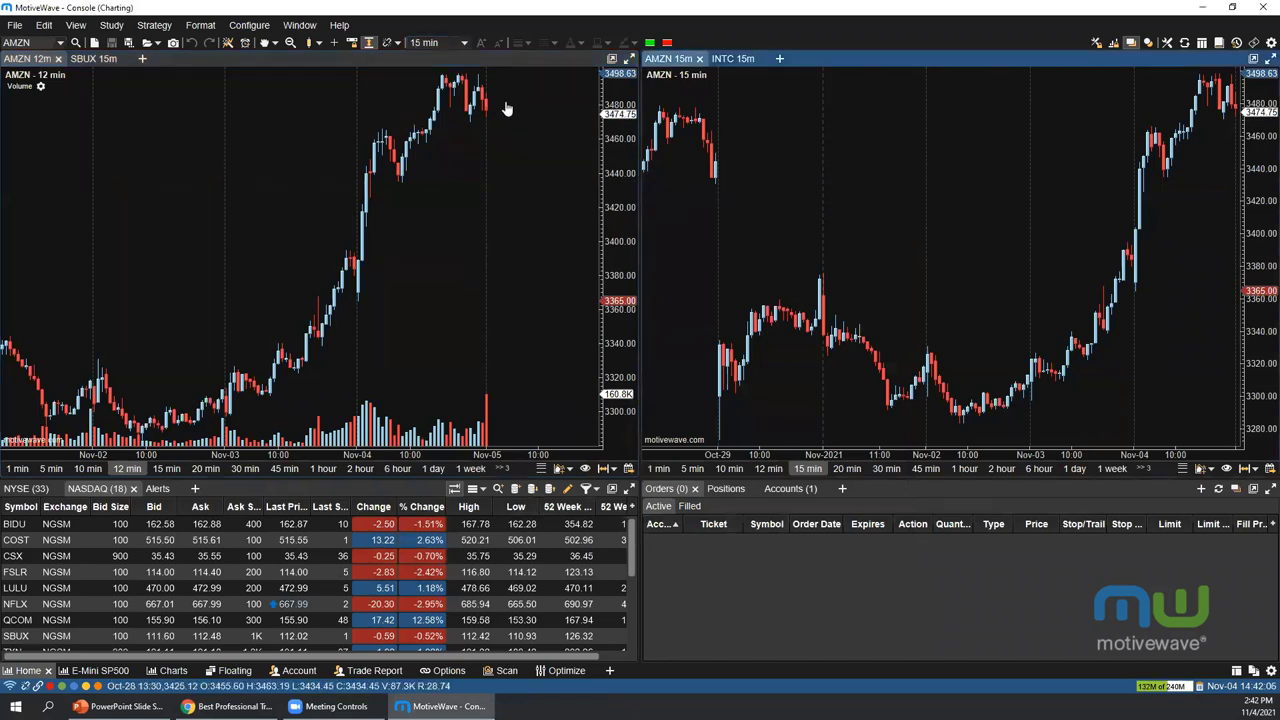
pyautogui.click(440, 42)
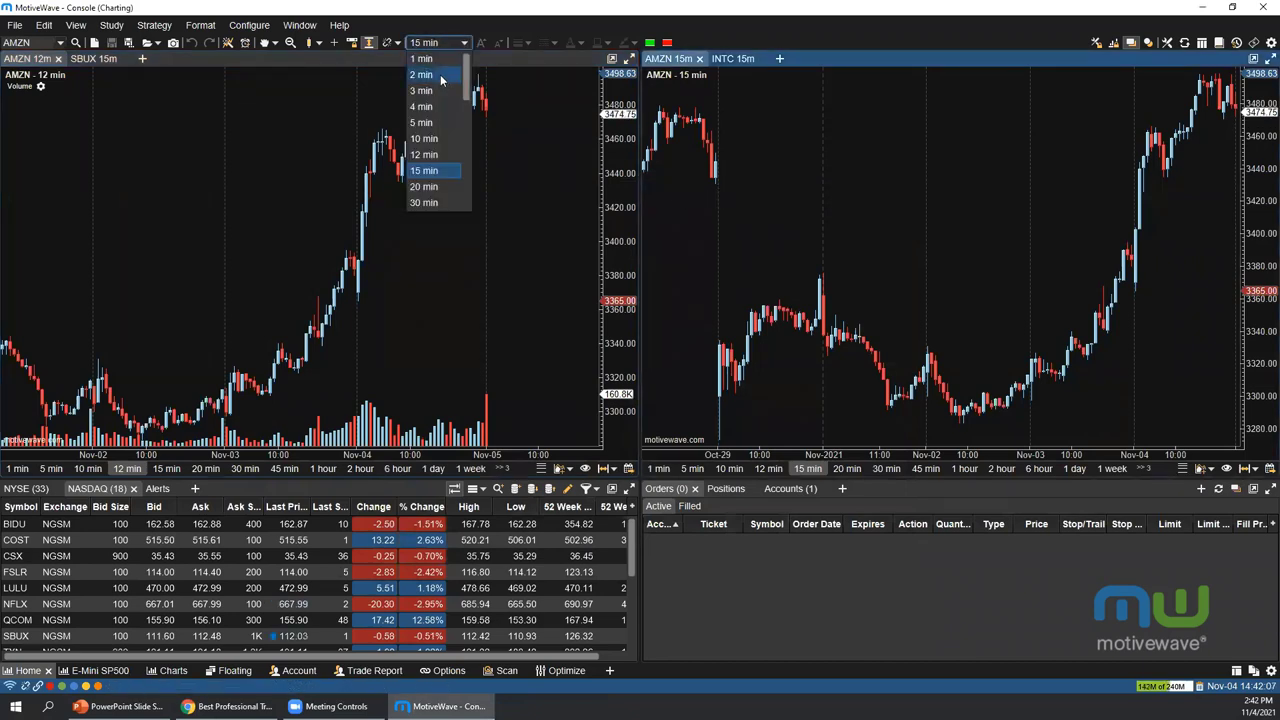
pyautogui.click(444, 155)
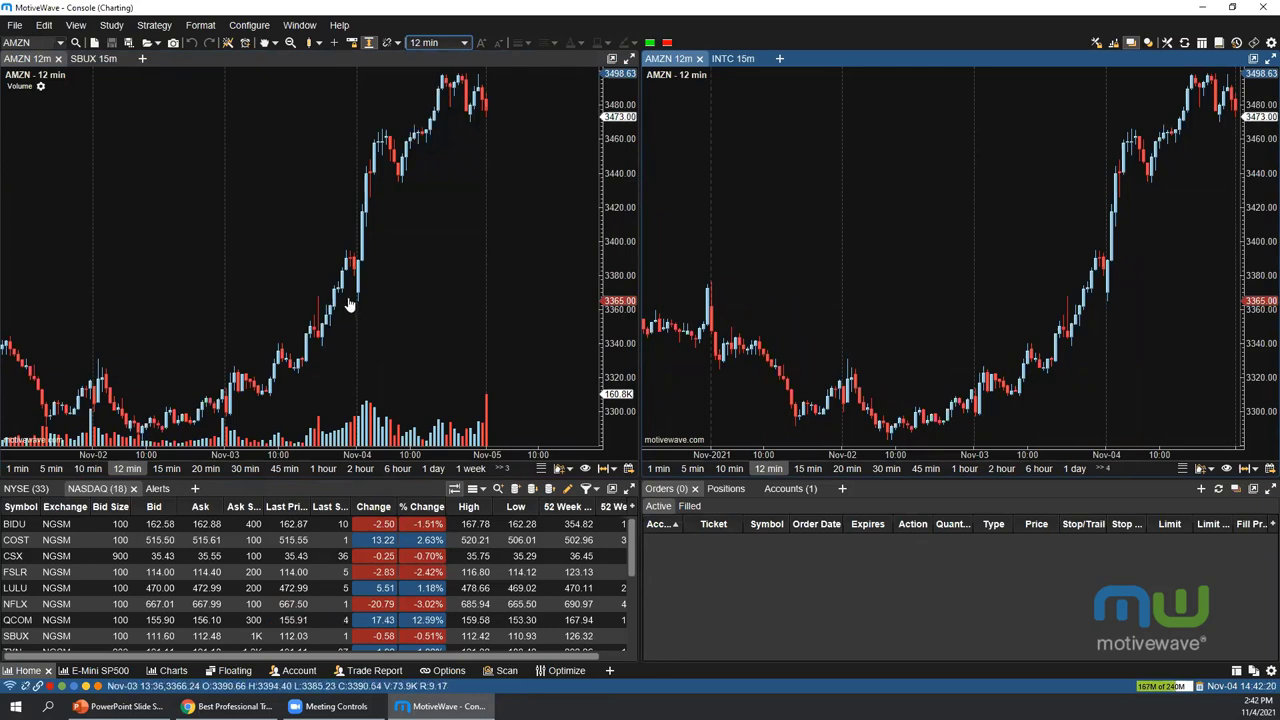
# Switch to the E-Mini SP500 page and delete the TPO study from the 1 hour chart
pyautogui.click(100, 670)
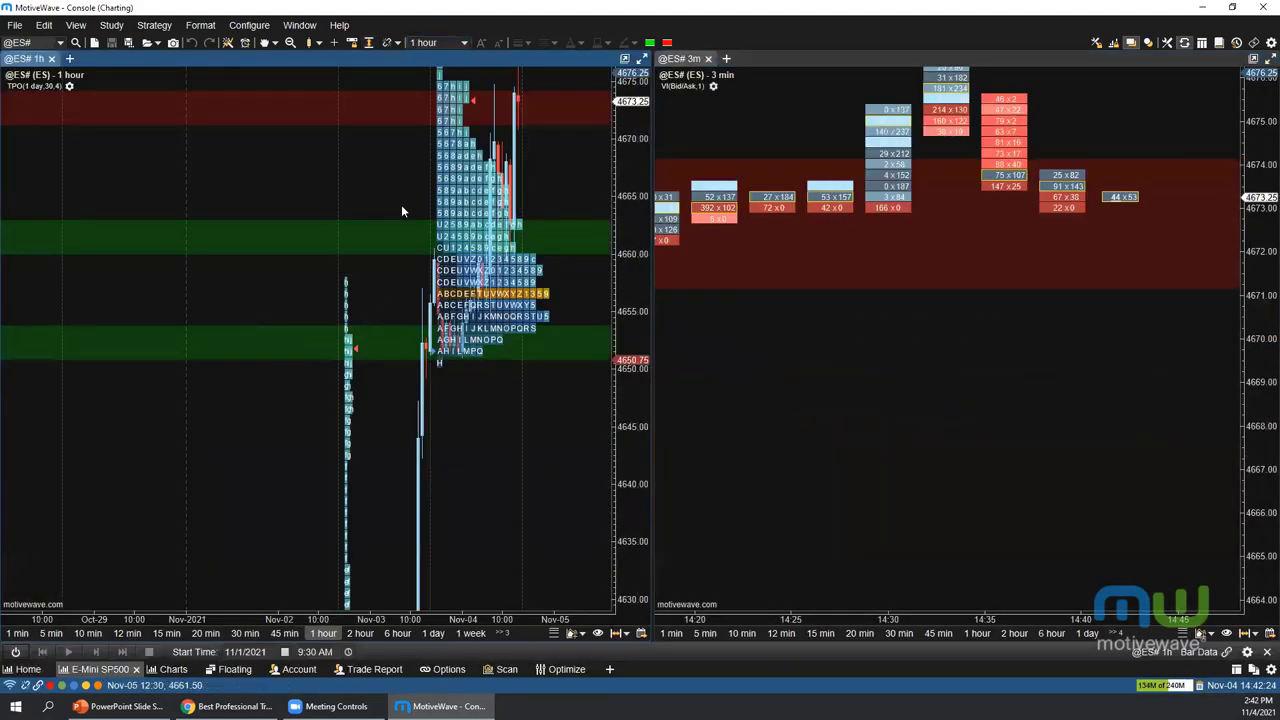
pyautogui.rightClick(33, 87)
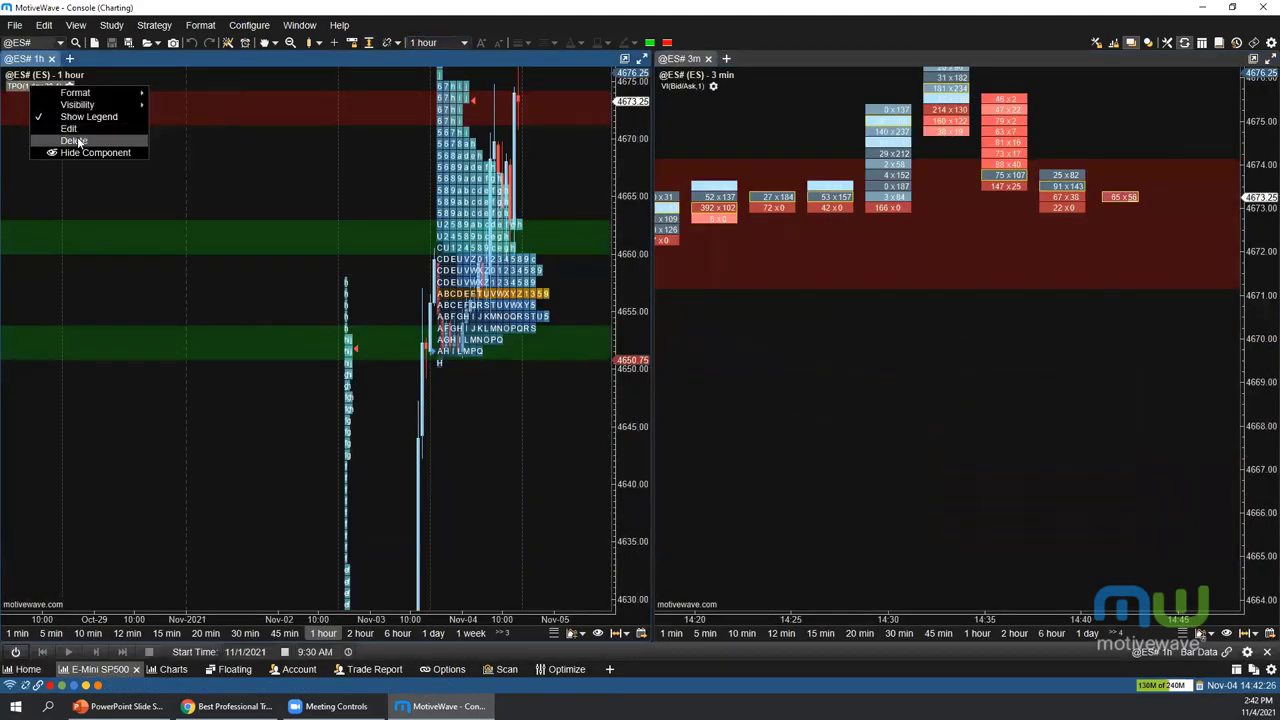
pyautogui.click(45, 135)
# Set the left E-mini chart's bar size to 1 min and auto-scale its price axis
pyautogui.click(437, 42)
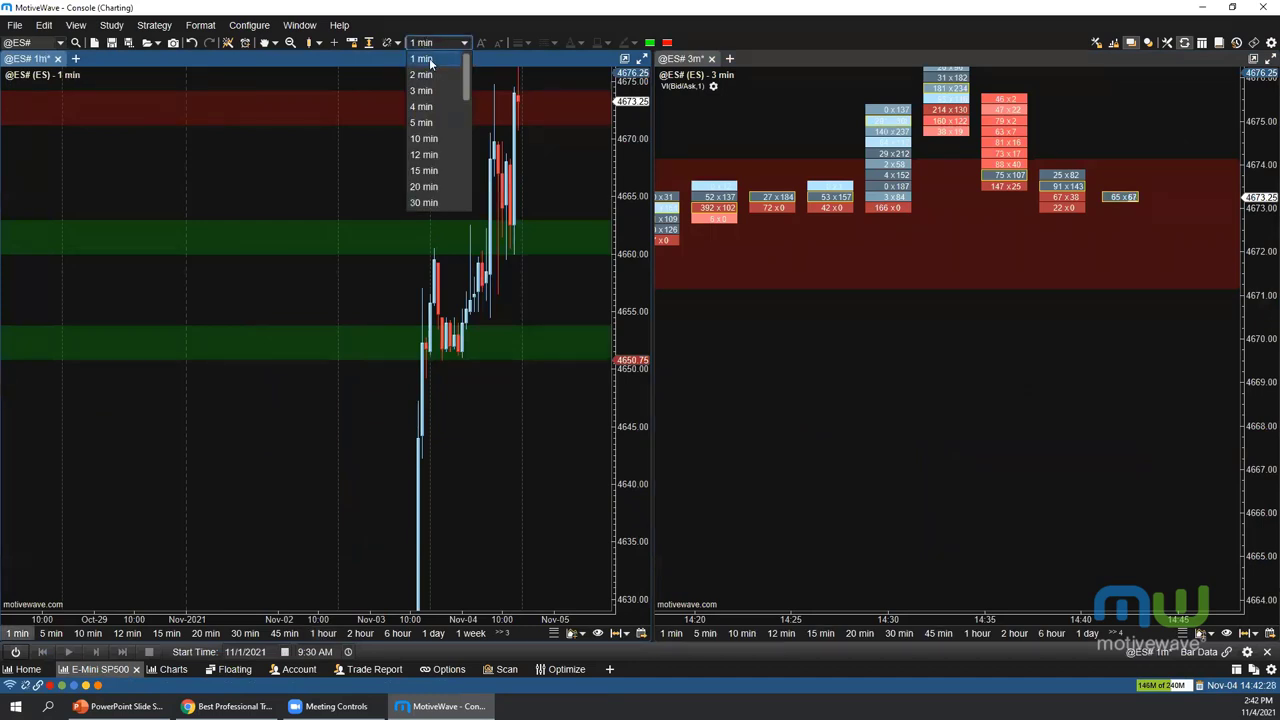
pyautogui.click(425, 56)
pyautogui.click(368, 42)
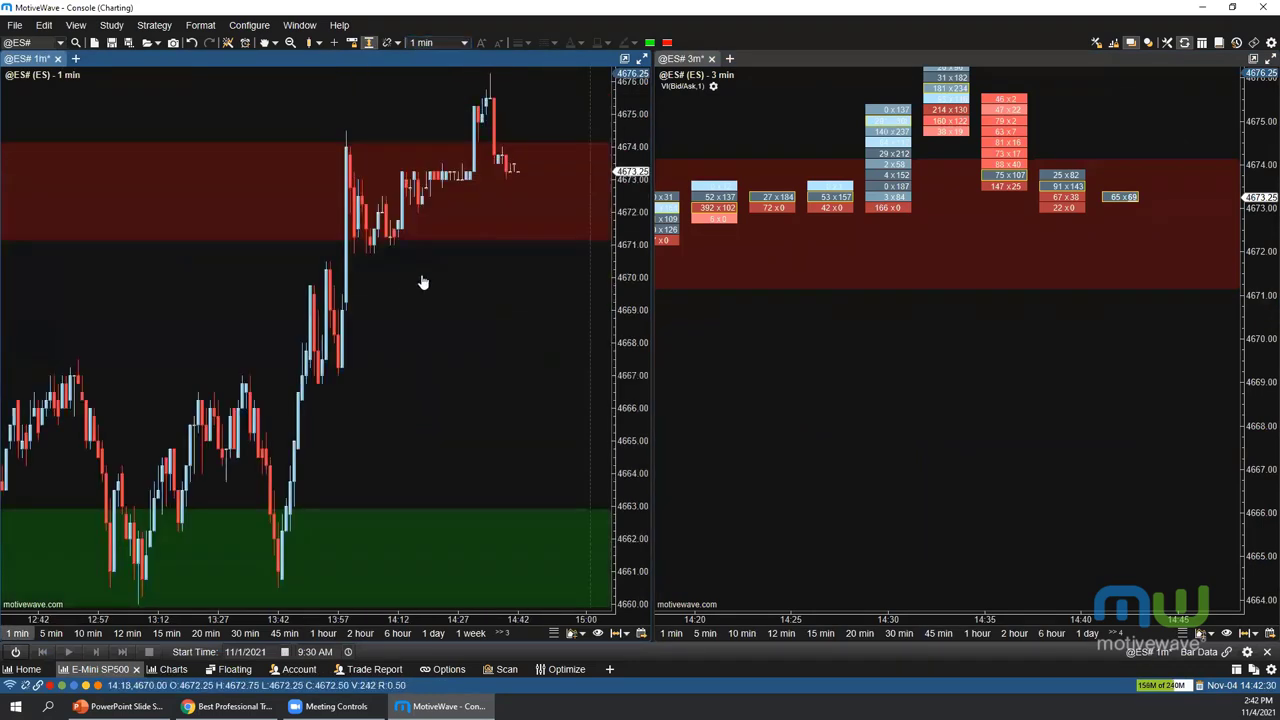
# Change the left E-mini chart's bar size to Renko with an interval of 6
pyautogui.rightClick(210, 311)
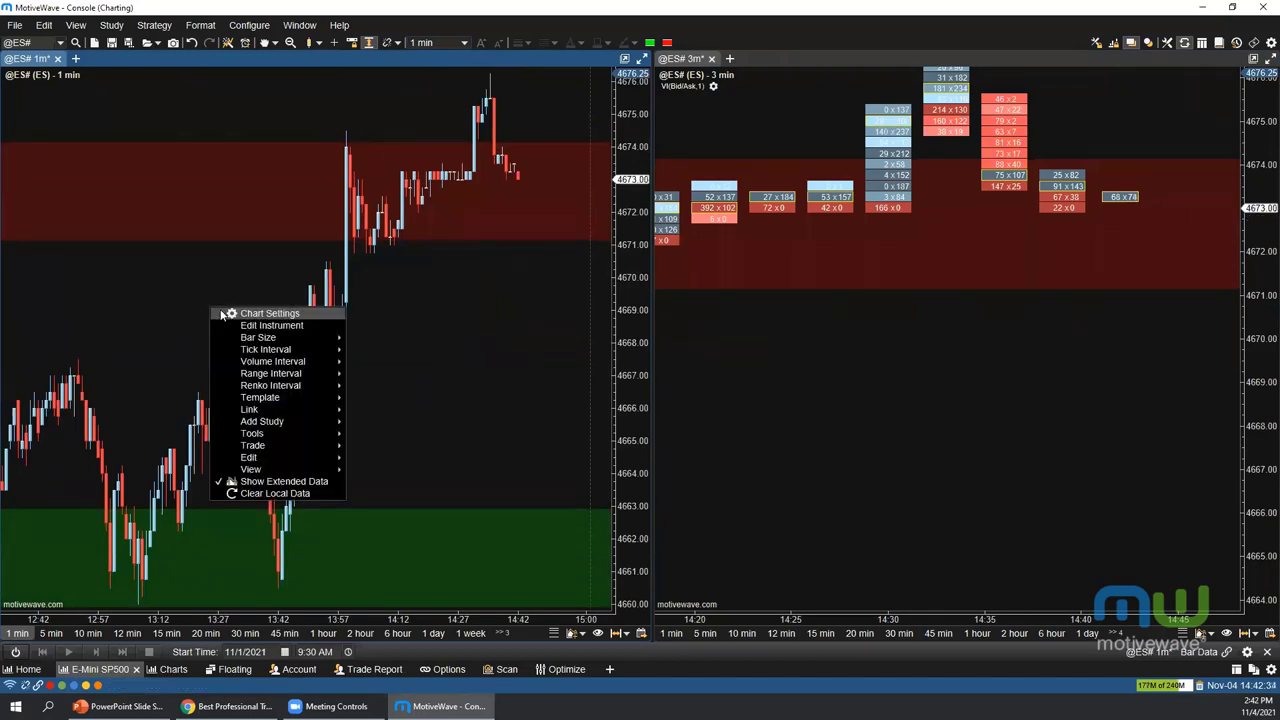
pyautogui.moveTo(310, 387)
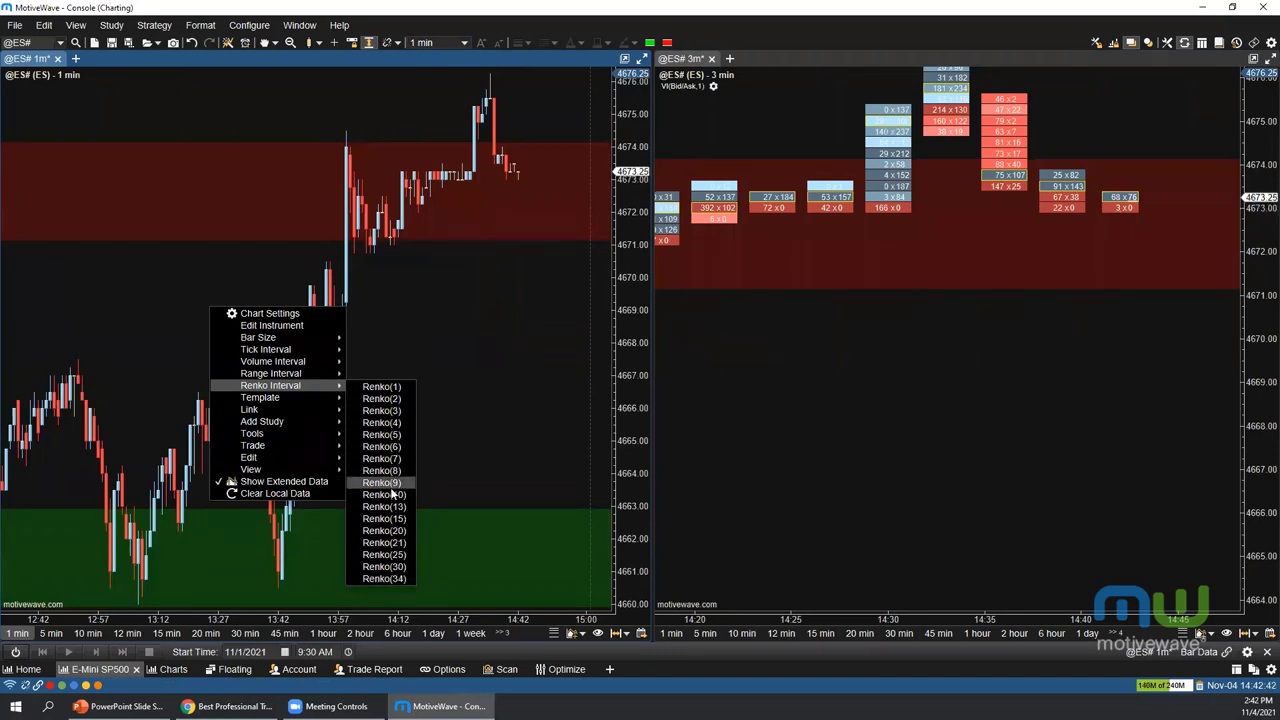
pyautogui.click(420, 400)
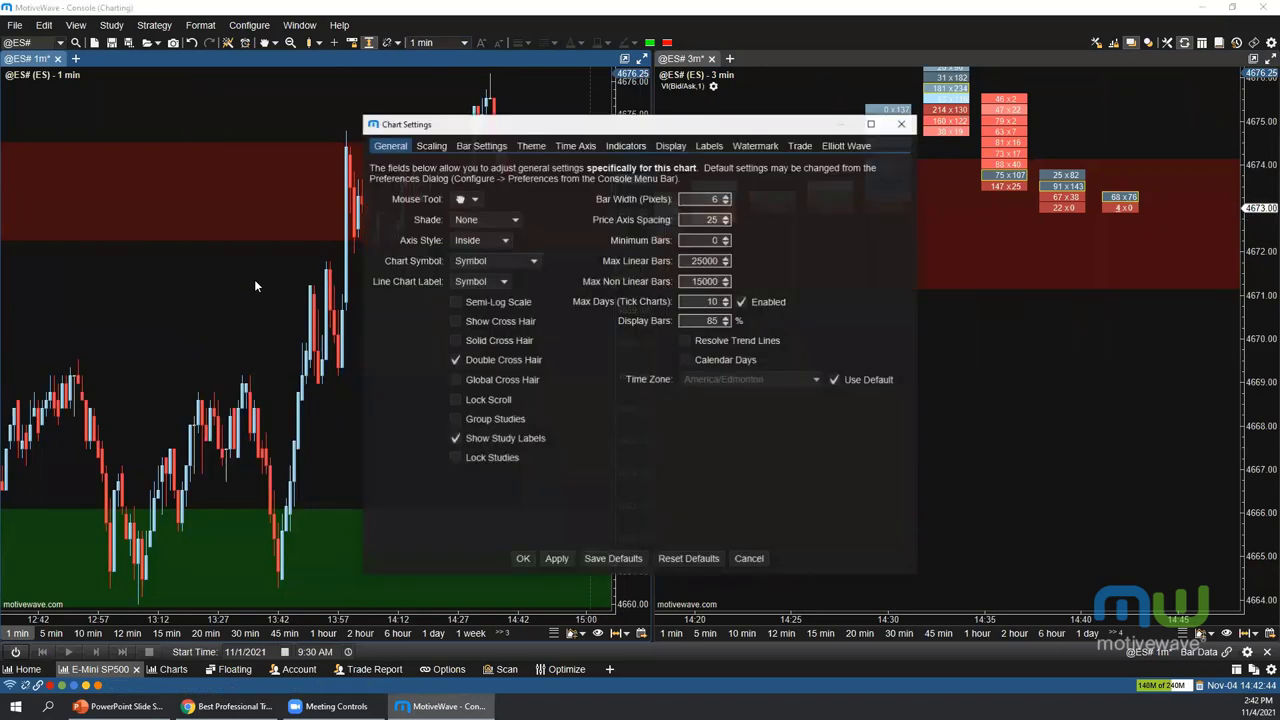
pyautogui.click(480, 145)
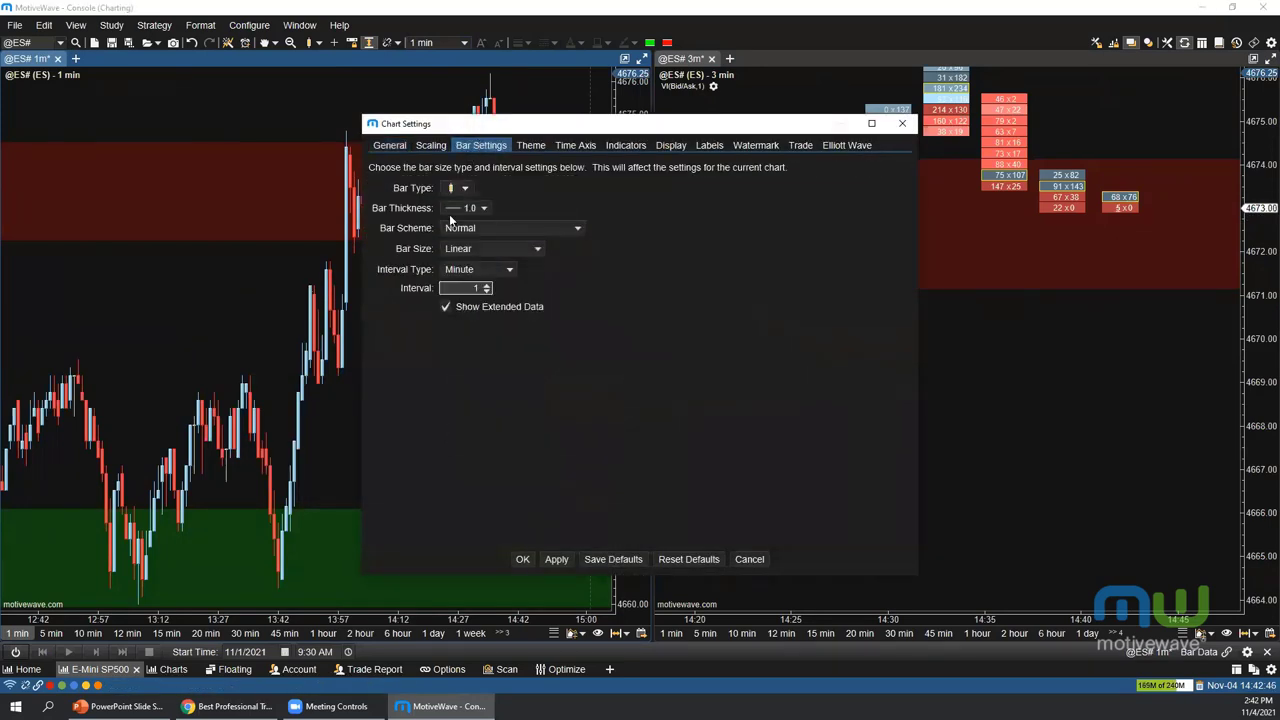
pyautogui.click(485, 249)
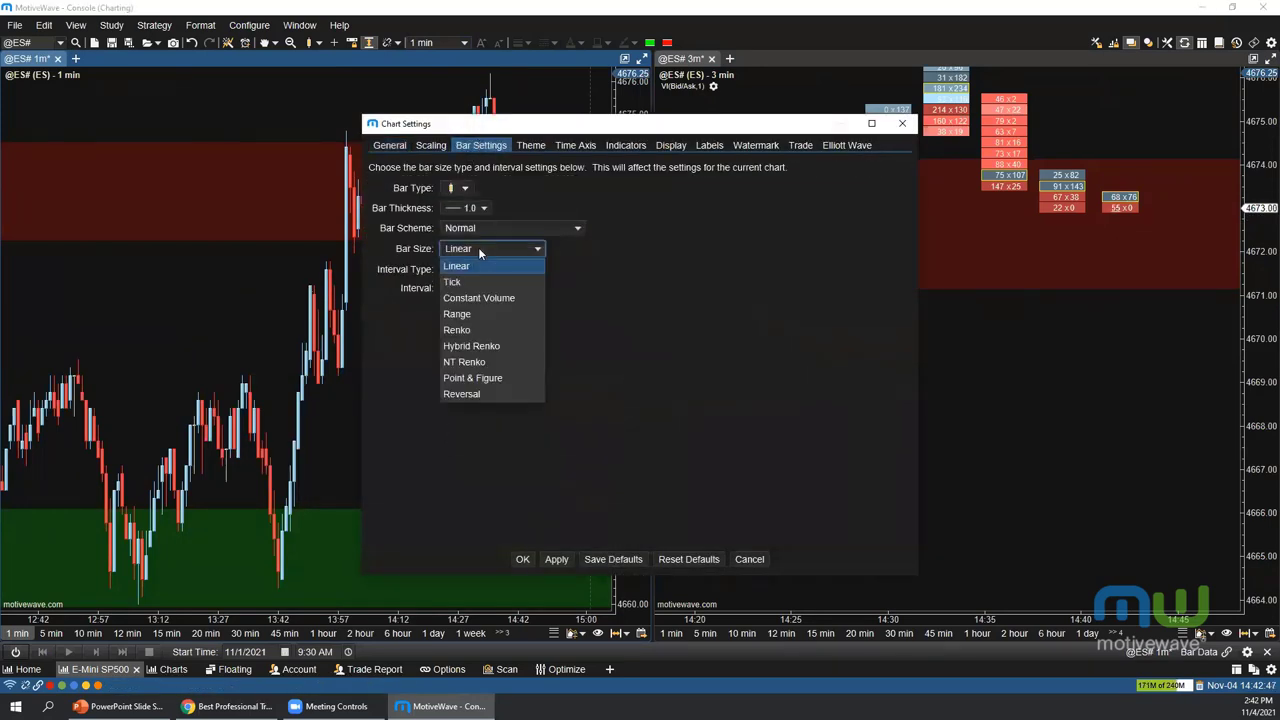
pyautogui.click(479, 329)
pyautogui.write('6')
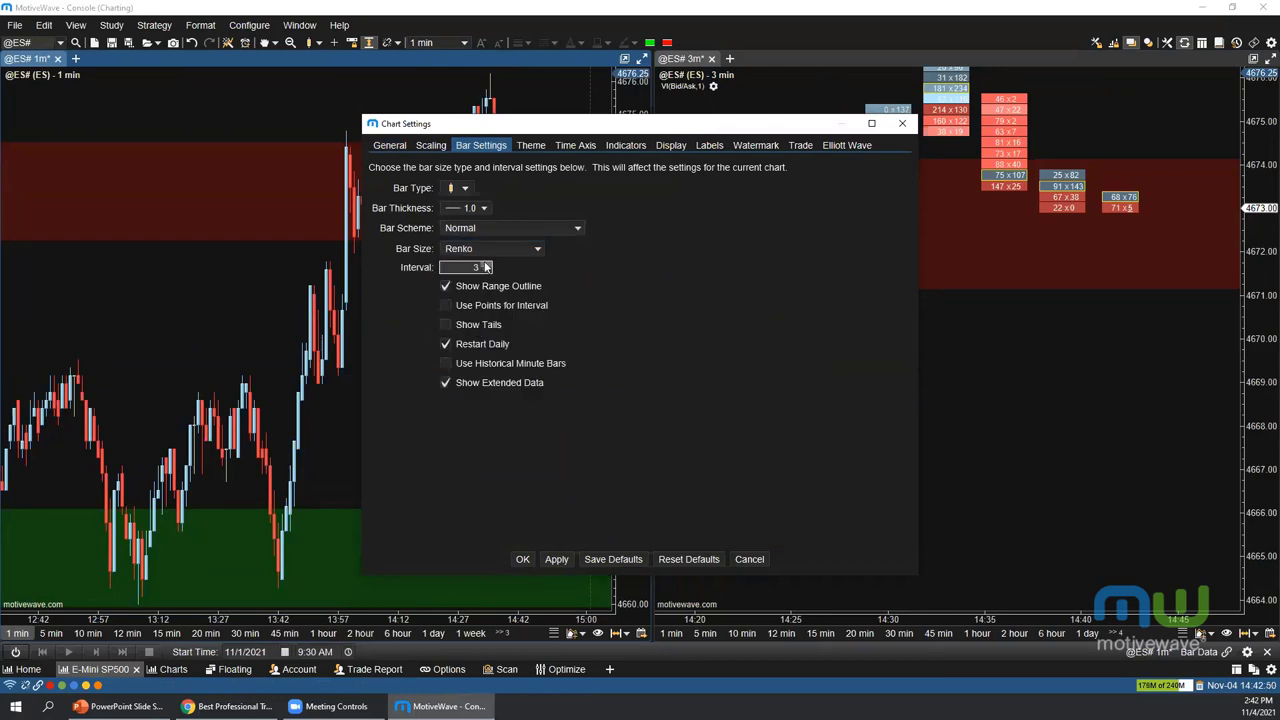
pyautogui.click(522, 560)
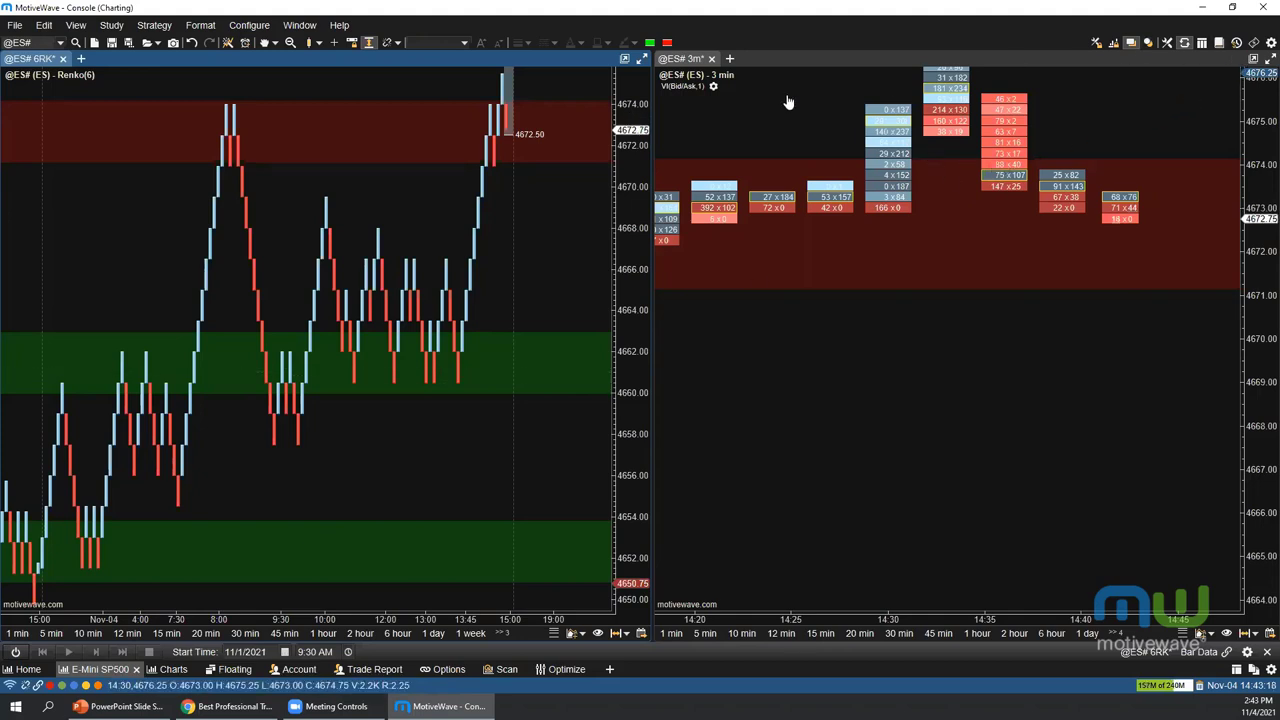
# Try enabling Template as the default chart template in the Preferences, and cancel the changes
pyautogui.hotkey('ctrl', 'p')
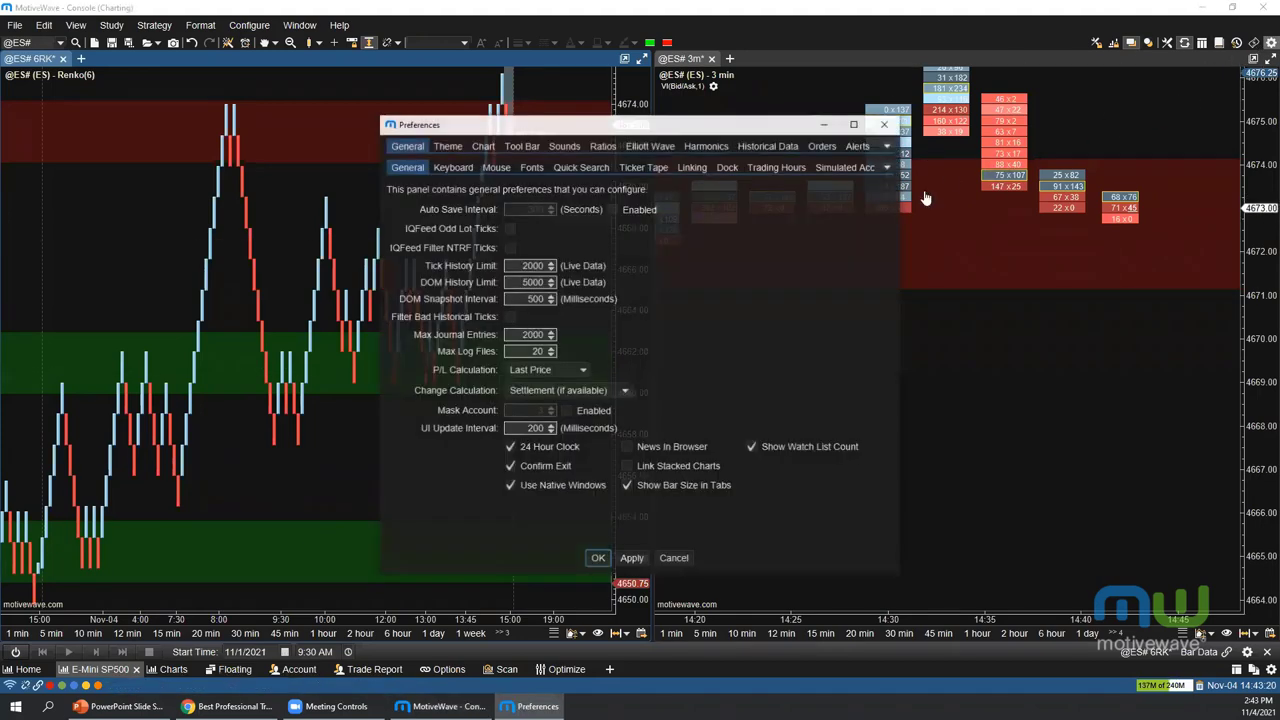
pyautogui.moveTo(902, 291); pyautogui.dragTo(1124, 291)
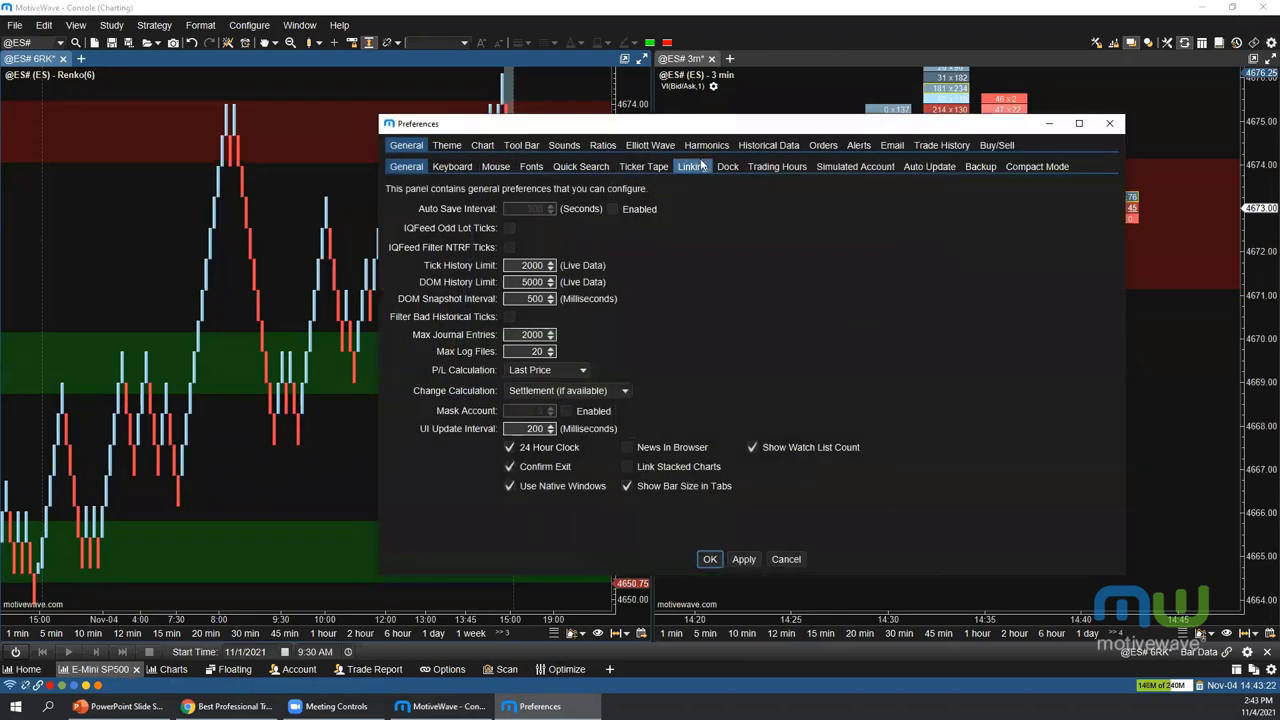
pyautogui.moveTo(680, 130); pyautogui.dragTo(595, 127)
pyautogui.click(400, 146)
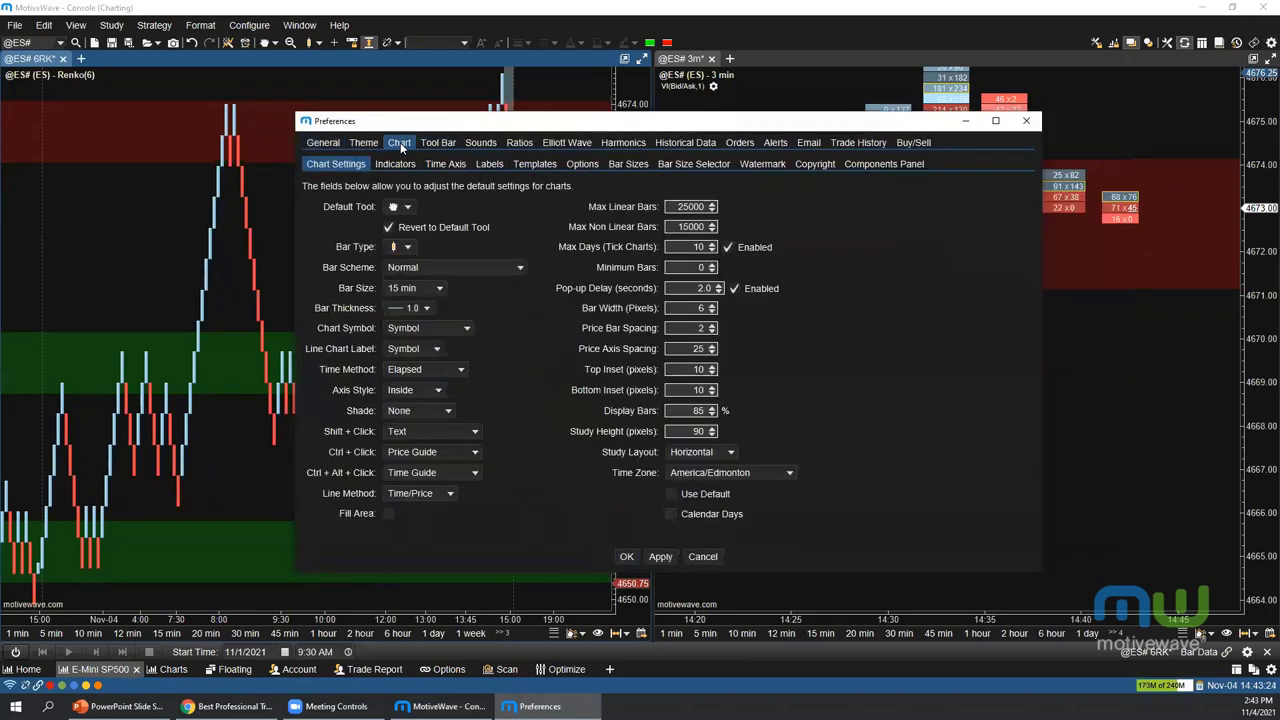
pyautogui.click(535, 164)
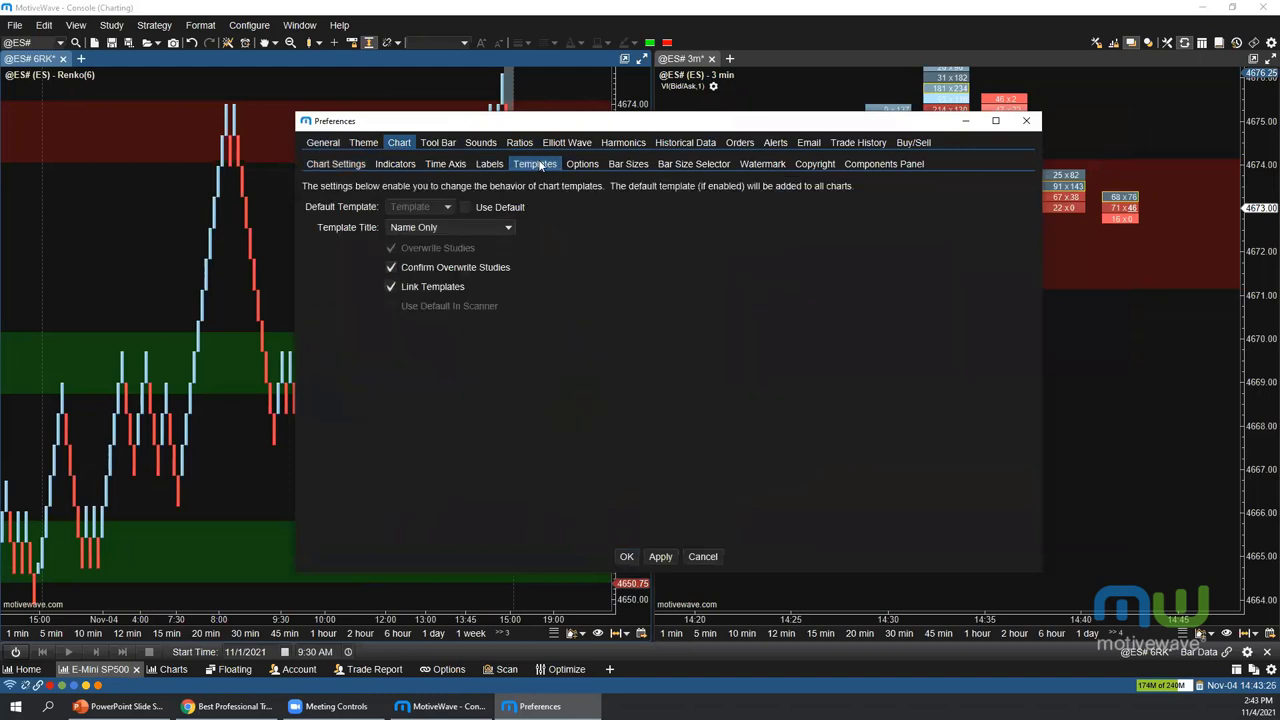
pyautogui.click(467, 205)
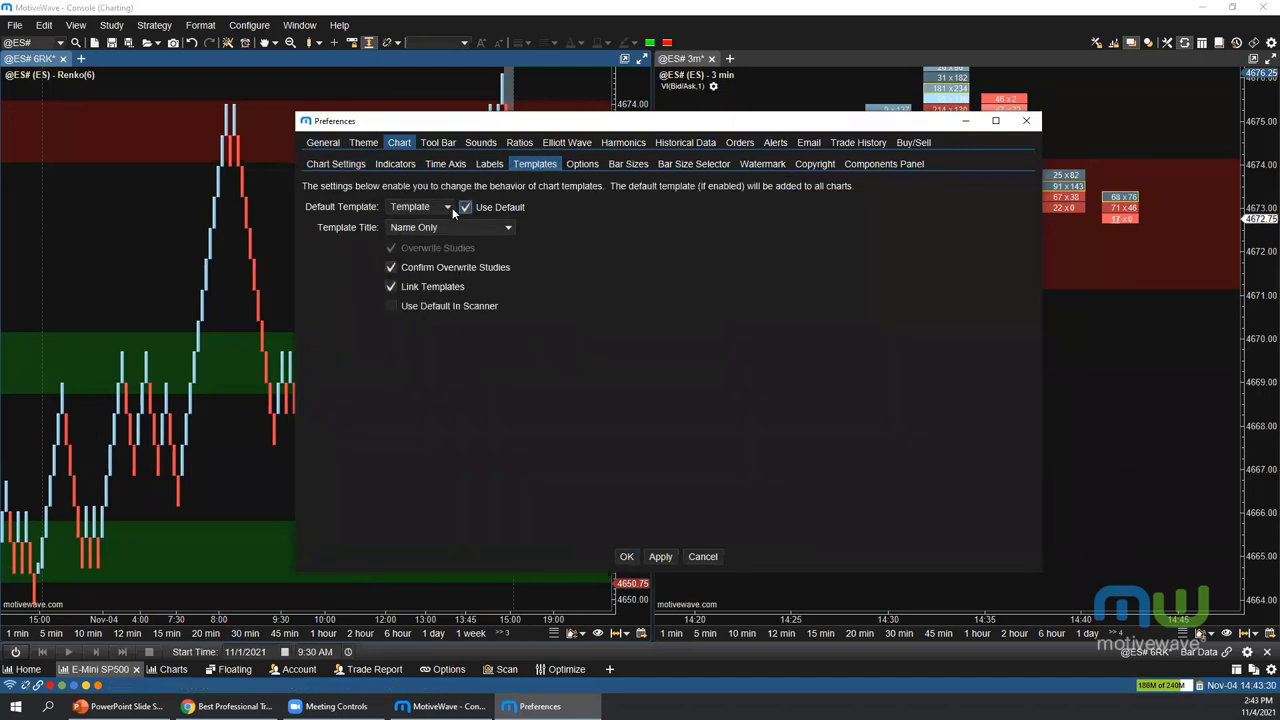
pyautogui.click(430, 207)
pyautogui.click(422, 225)
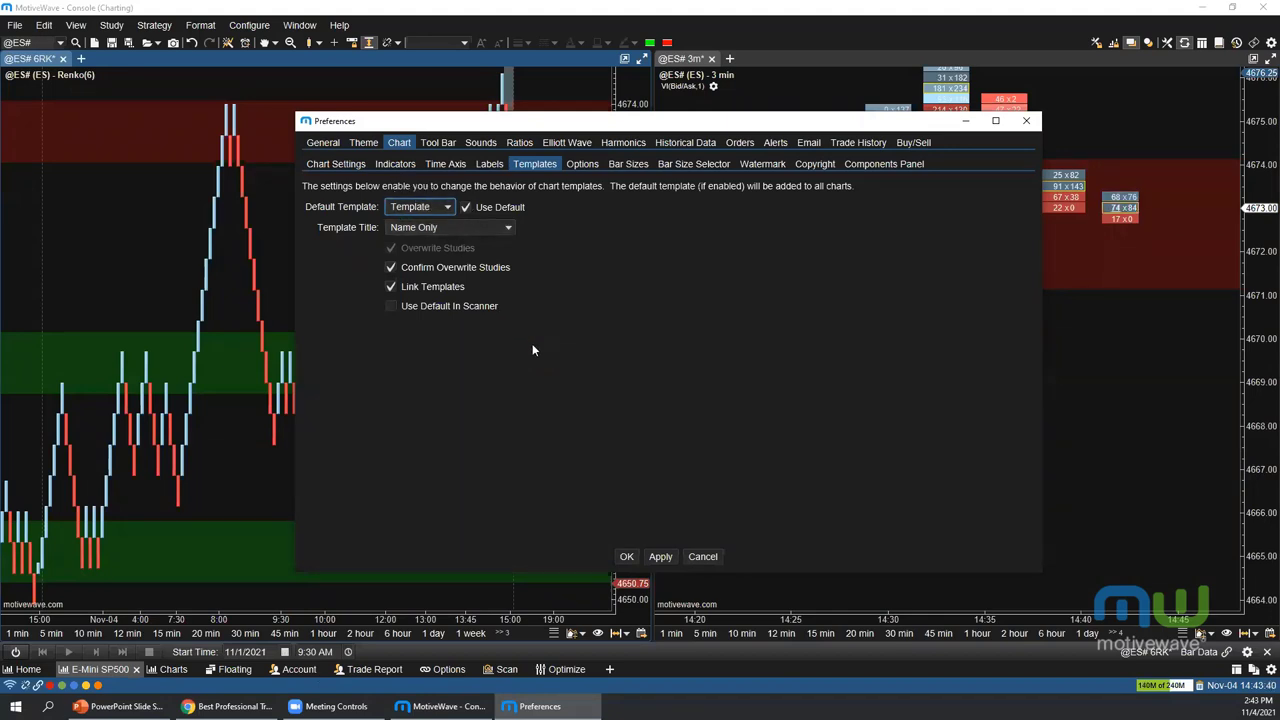
pyautogui.click(697, 560)
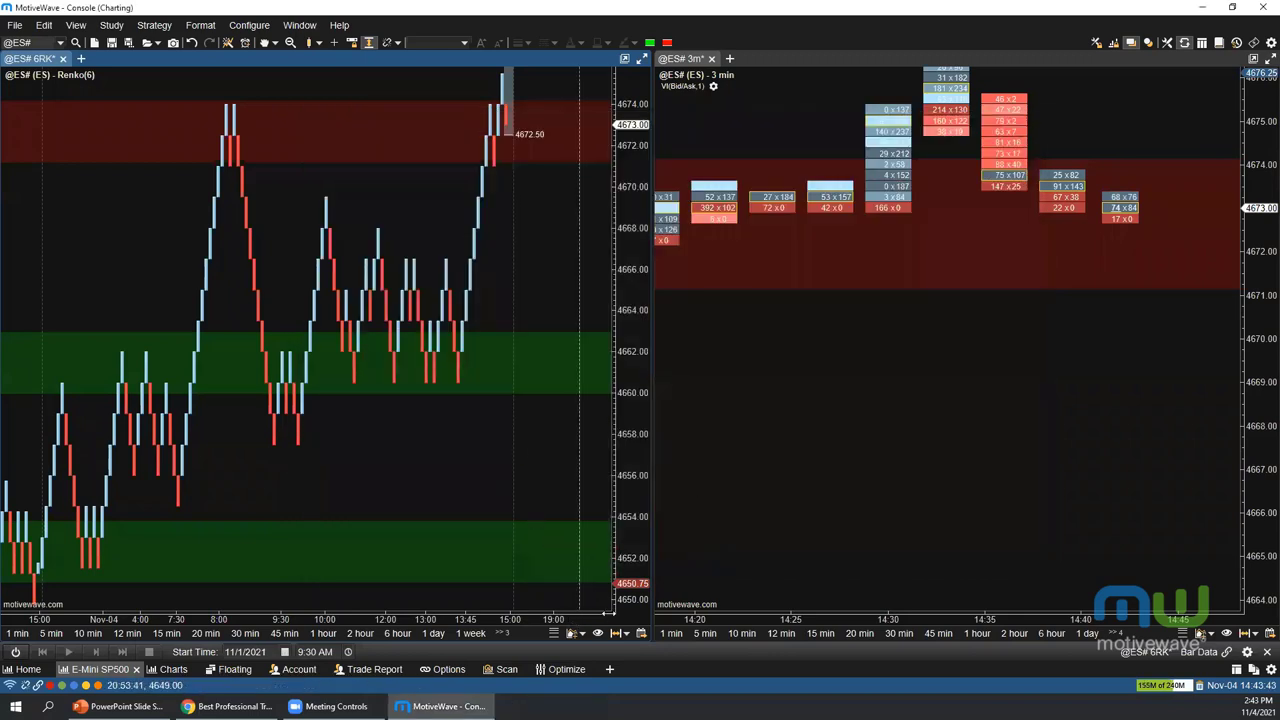
pyautogui.click(1200, 633)
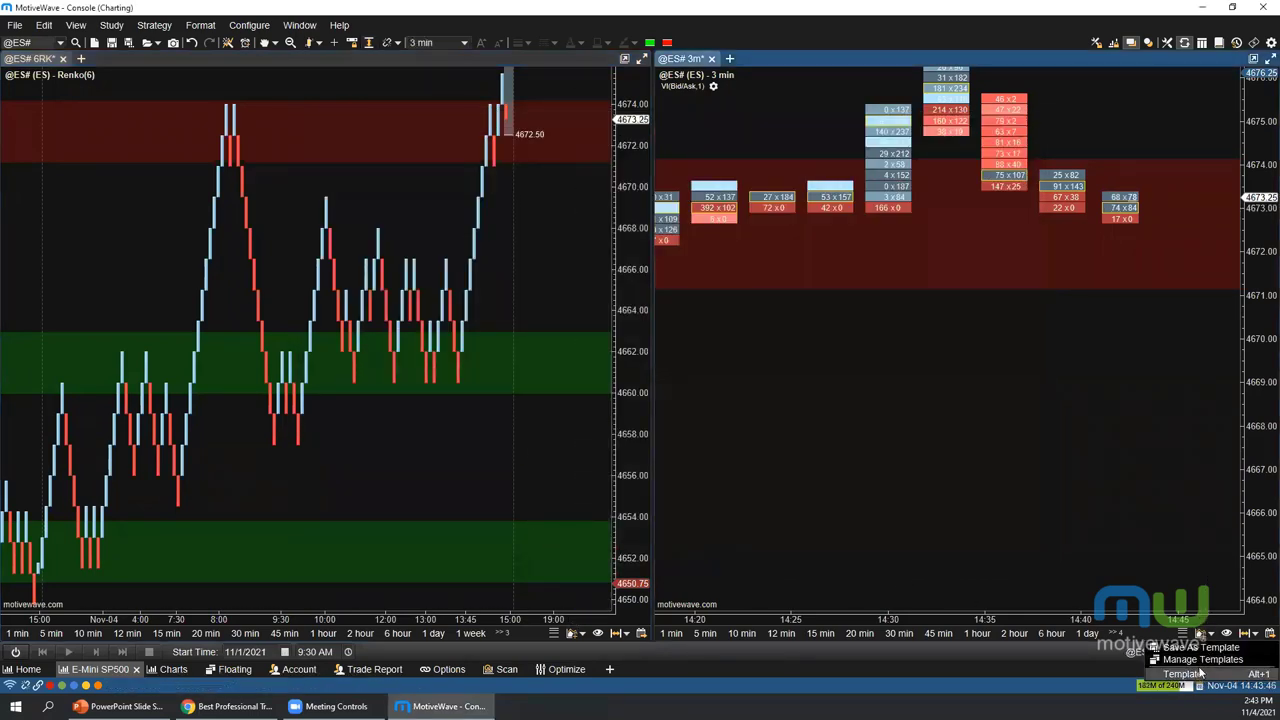
pyautogui.click(1199, 676)
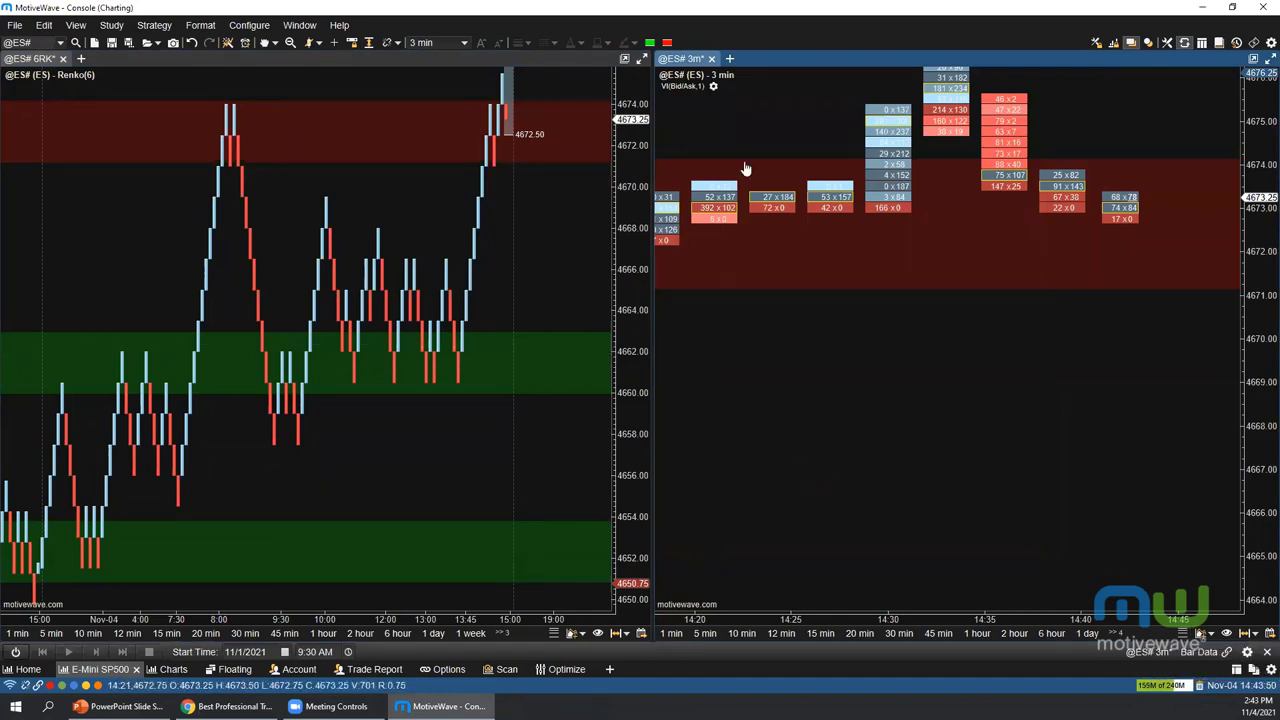
# Delete the Volume Imprint study from the 3 min chart and display its bars as auto-scaled candlesticks
pyautogui.rightClick(674, 90)
pyautogui.click(724, 140)
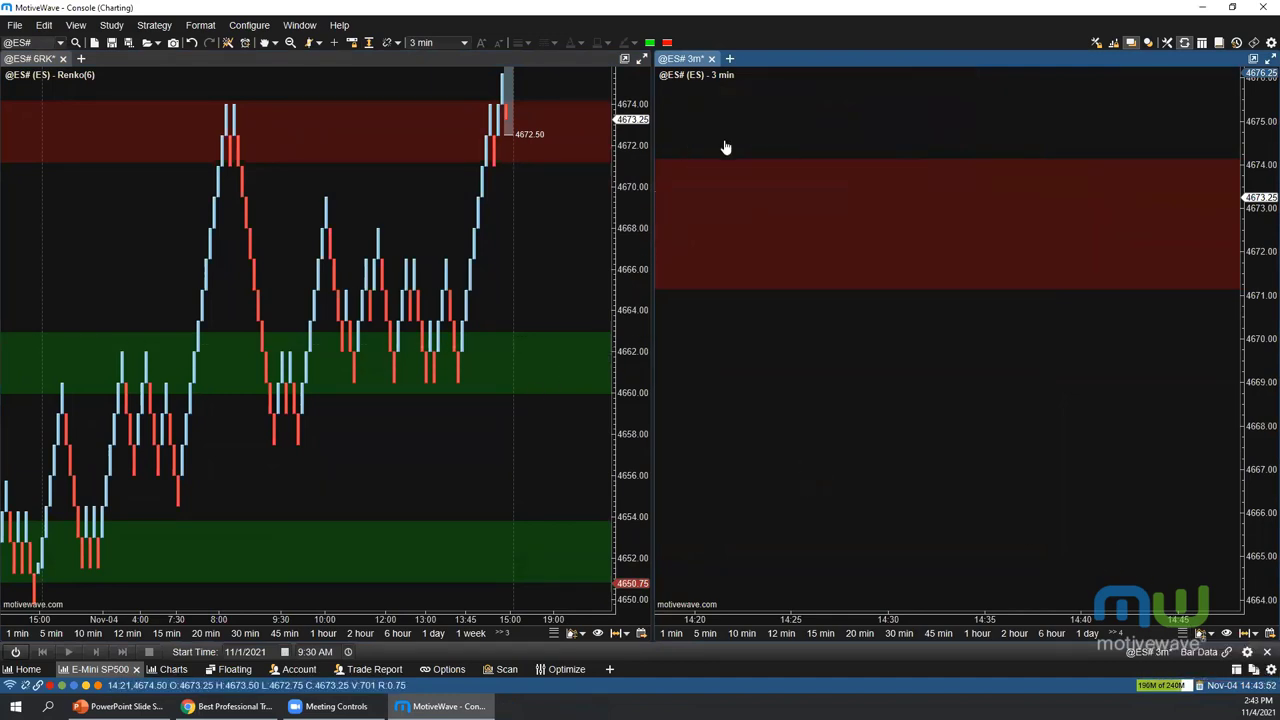
pyautogui.click(368, 43)
pyautogui.click(317, 44)
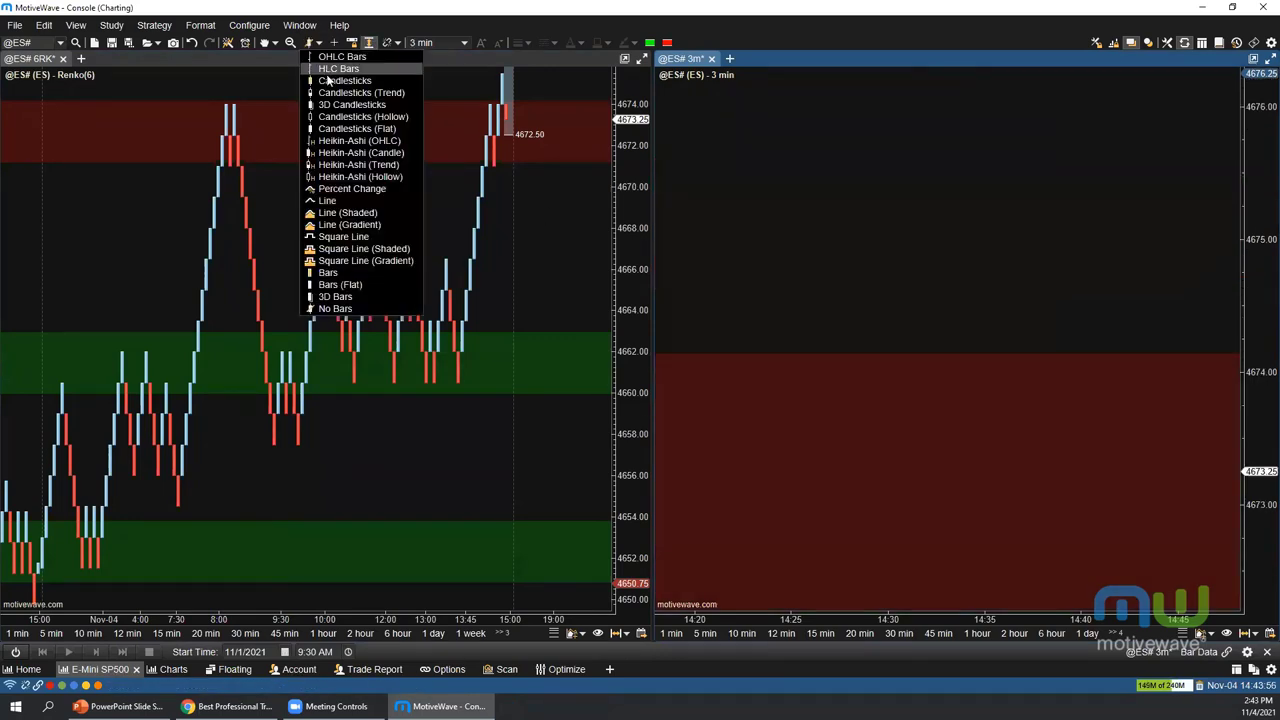
pyautogui.click(323, 79)
pyautogui.moveTo(790, 621); pyautogui.dragTo(780, 590)
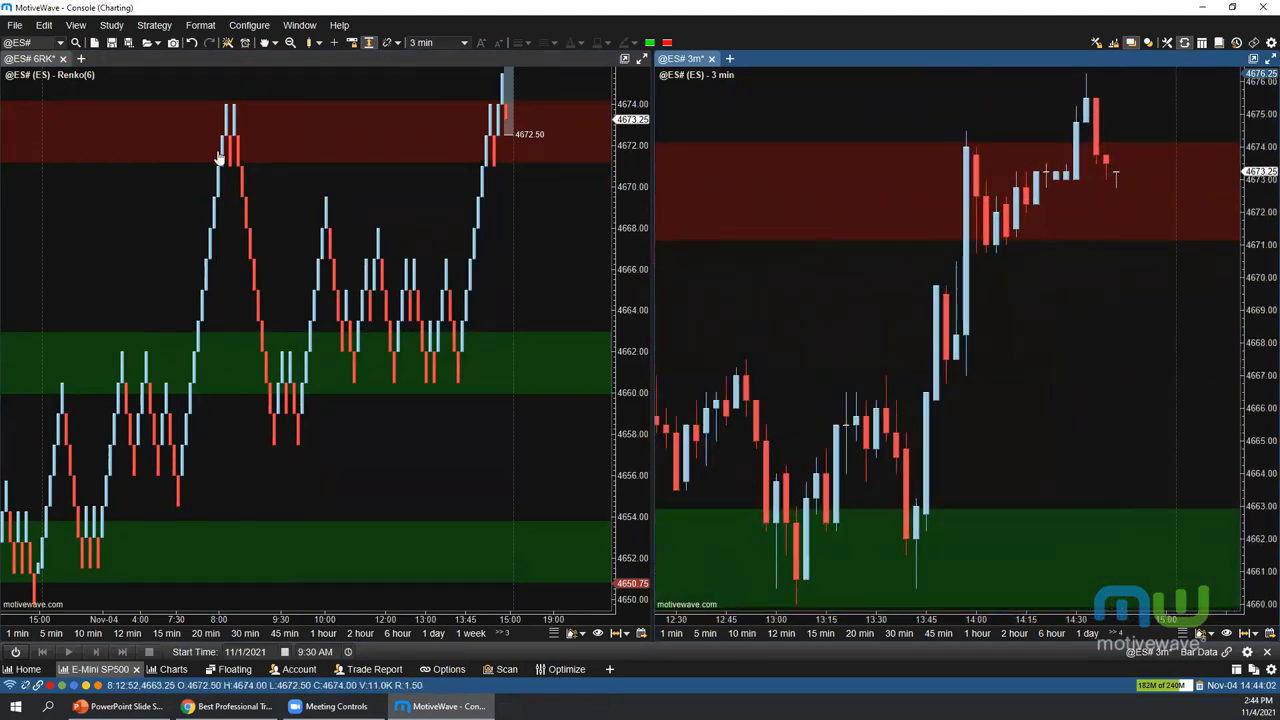
# Examine the Bar Updates option of the Commodity Channel Index (CCI) study for the 3 min chart, and cancel the study
pyautogui.click(98, 27)
pyautogui.moveTo(130, 55)
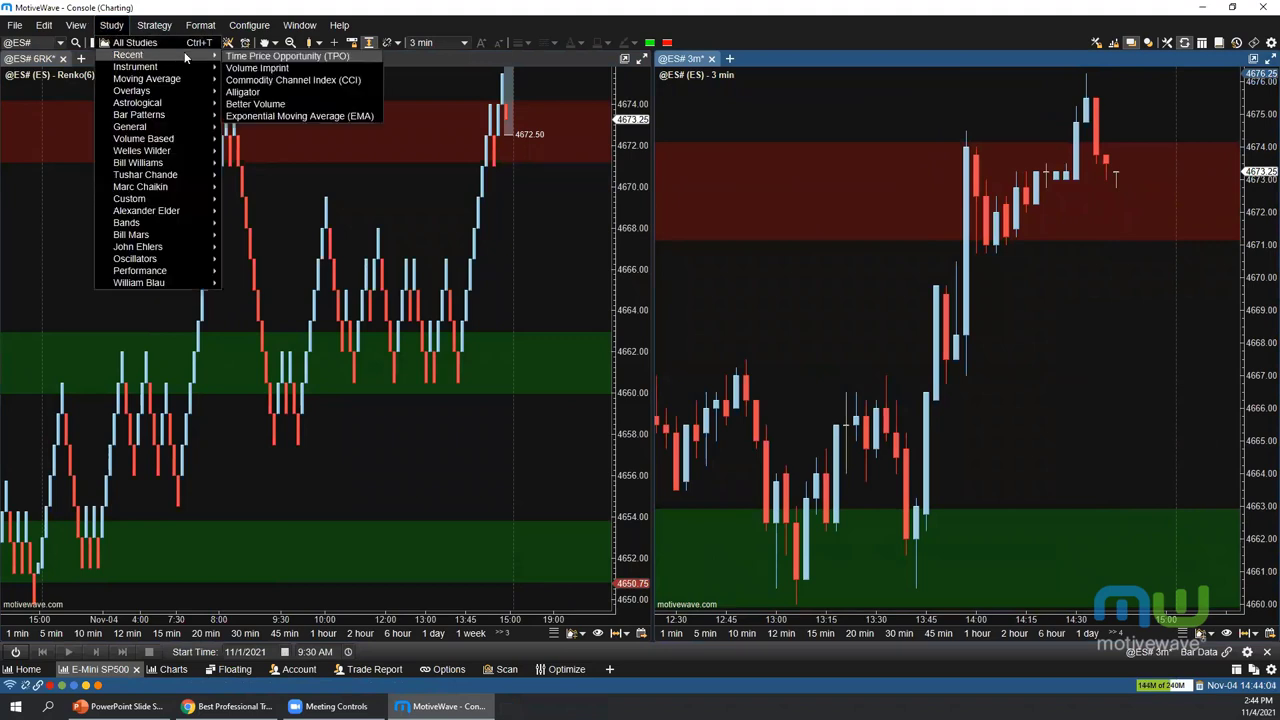
pyautogui.click(286, 81)
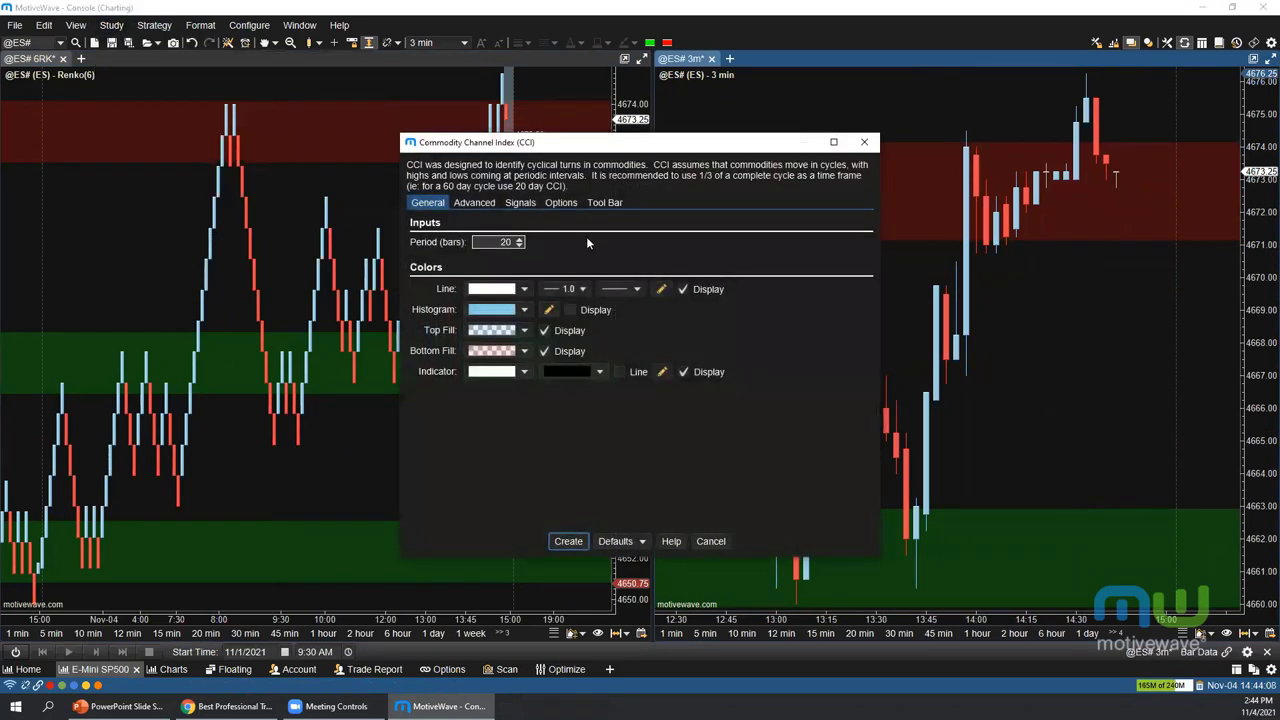
pyautogui.click(569, 203)
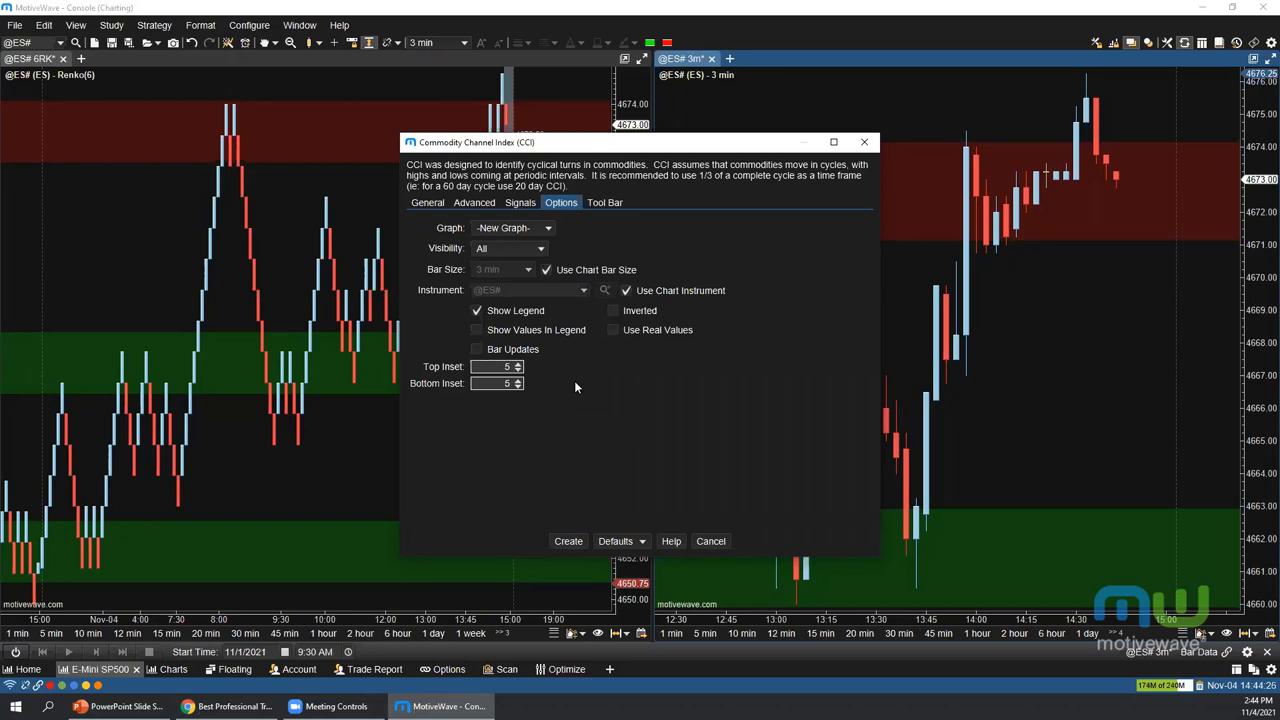
pyautogui.click(491, 353)
pyautogui.click(709, 542)
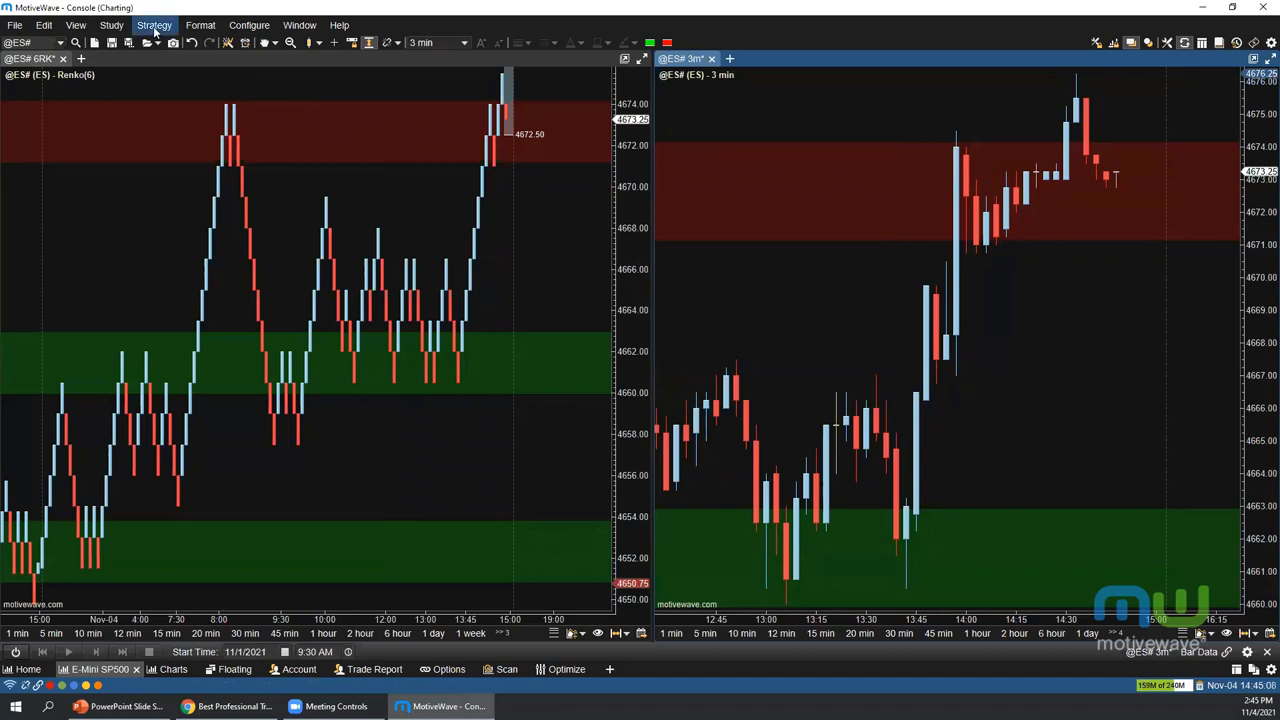
# Find the Support/Resistance study among all studies and add it to the 3 min chart with its default settings
pyautogui.click(111, 25)
pyautogui.click(126, 44)
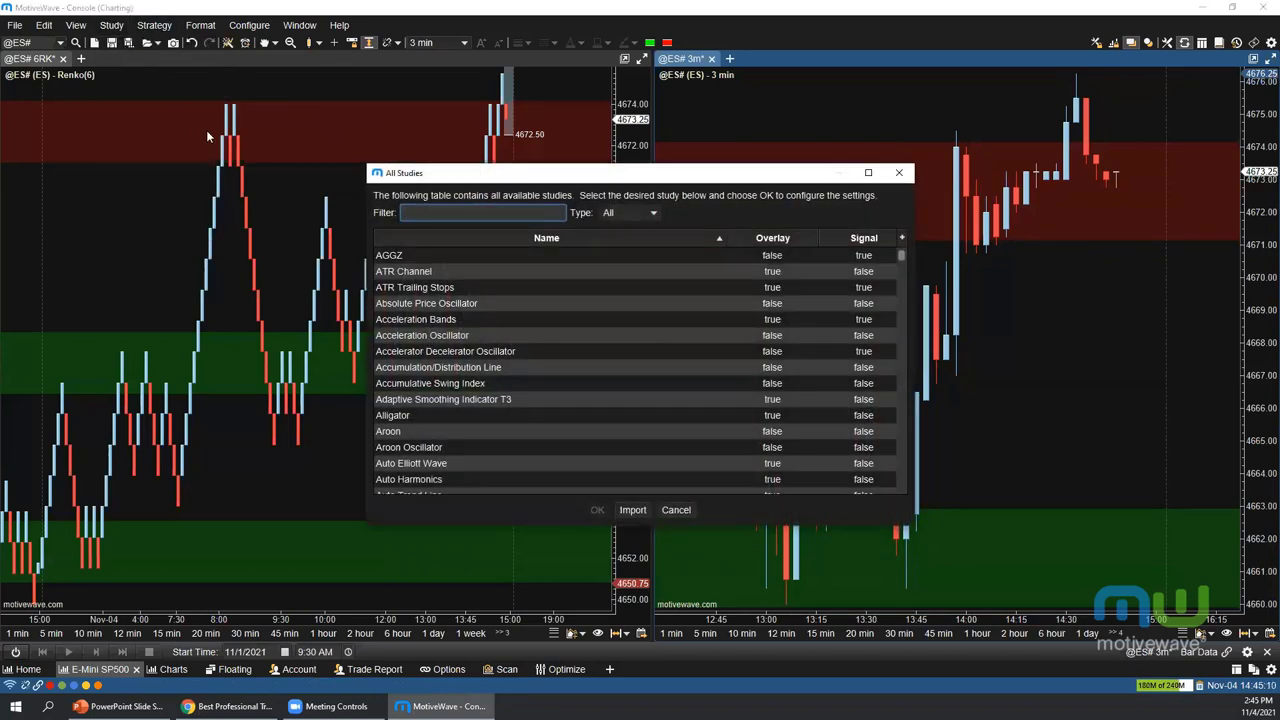
pyautogui.write('suppo')
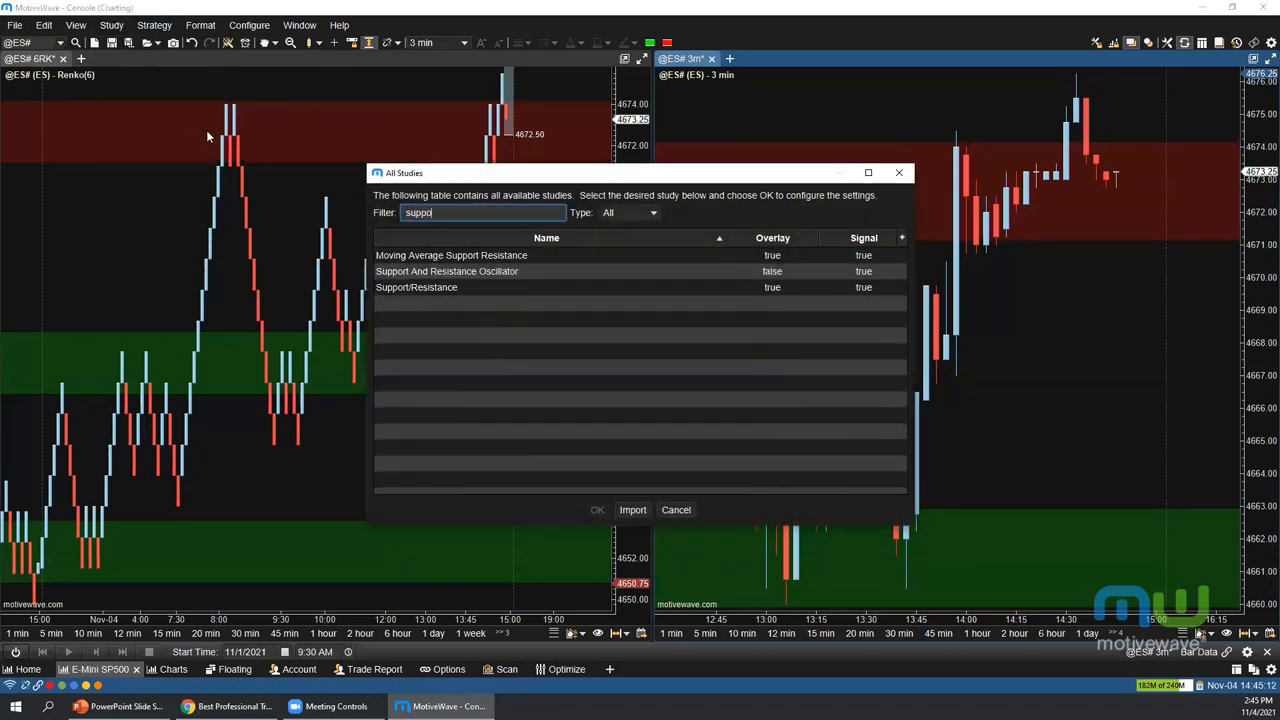
pyautogui.doubleClick(452, 288)
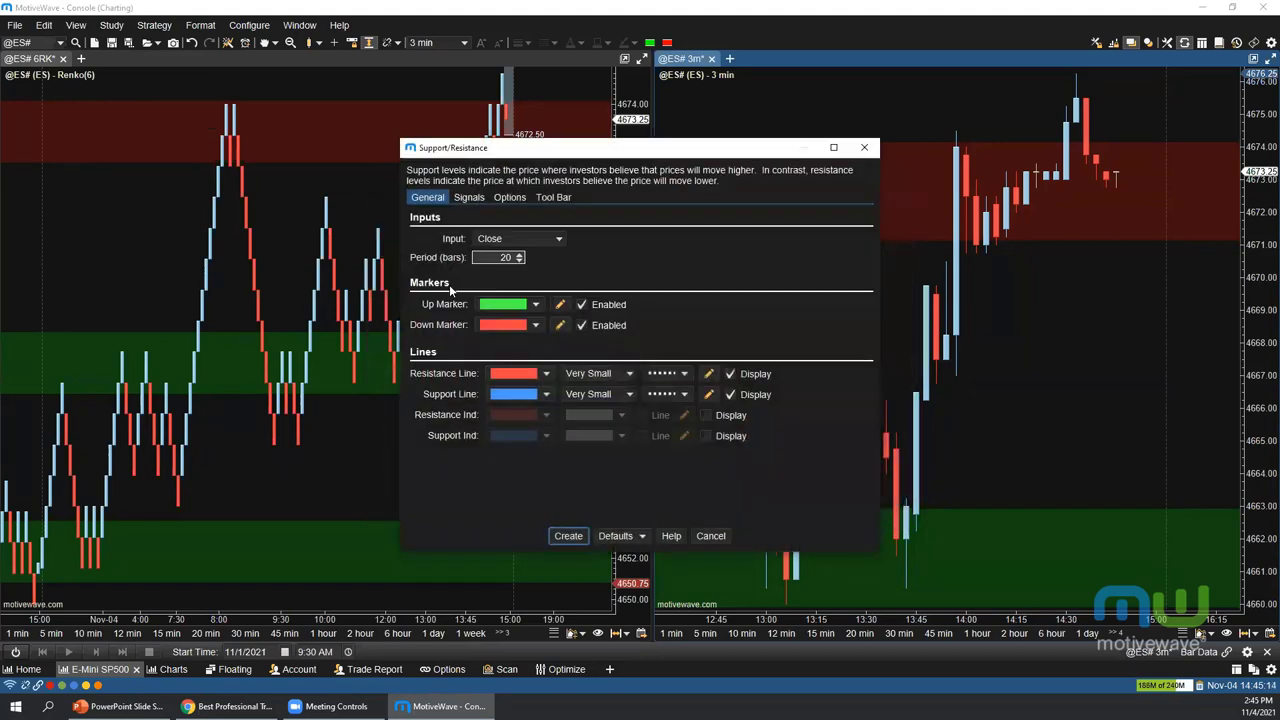
pyautogui.click(568, 536)
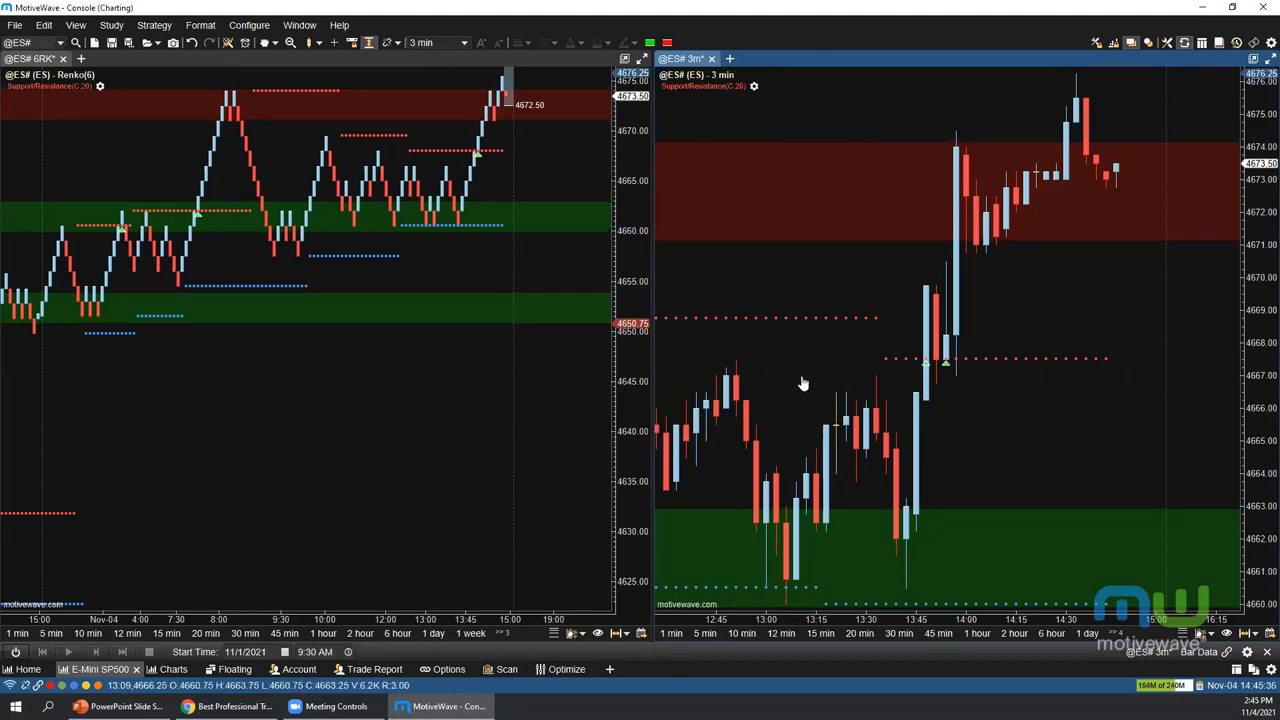
pyautogui.scroll(-5, 810, 614)
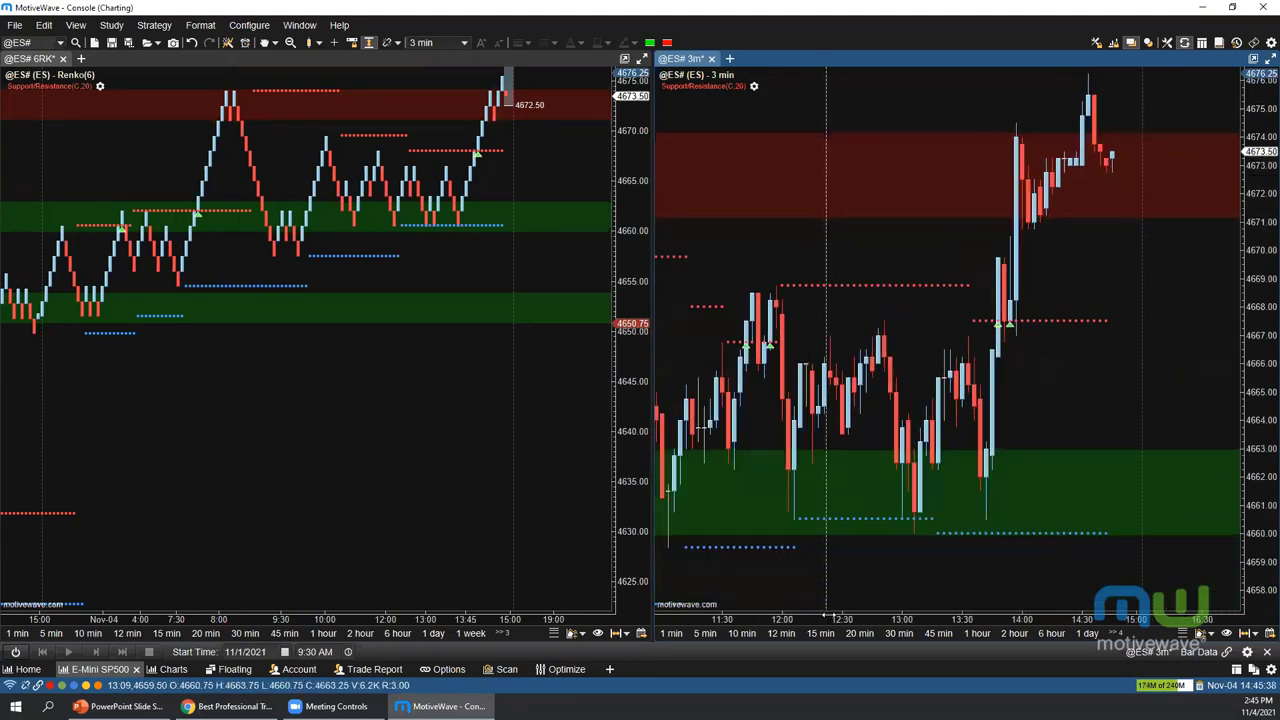
pyautogui.moveTo(814, 546); pyautogui.dragTo(880, 537)
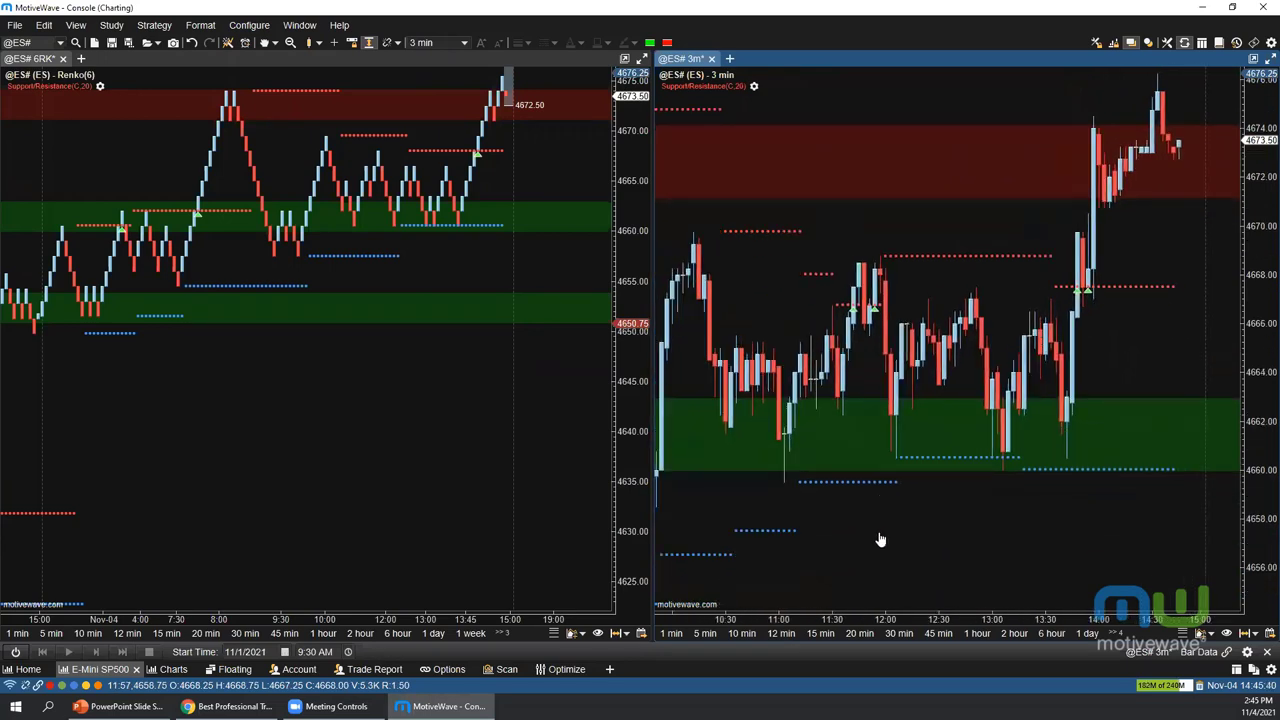
pyautogui.moveTo(228, 454); pyautogui.dragTo(251, 454)
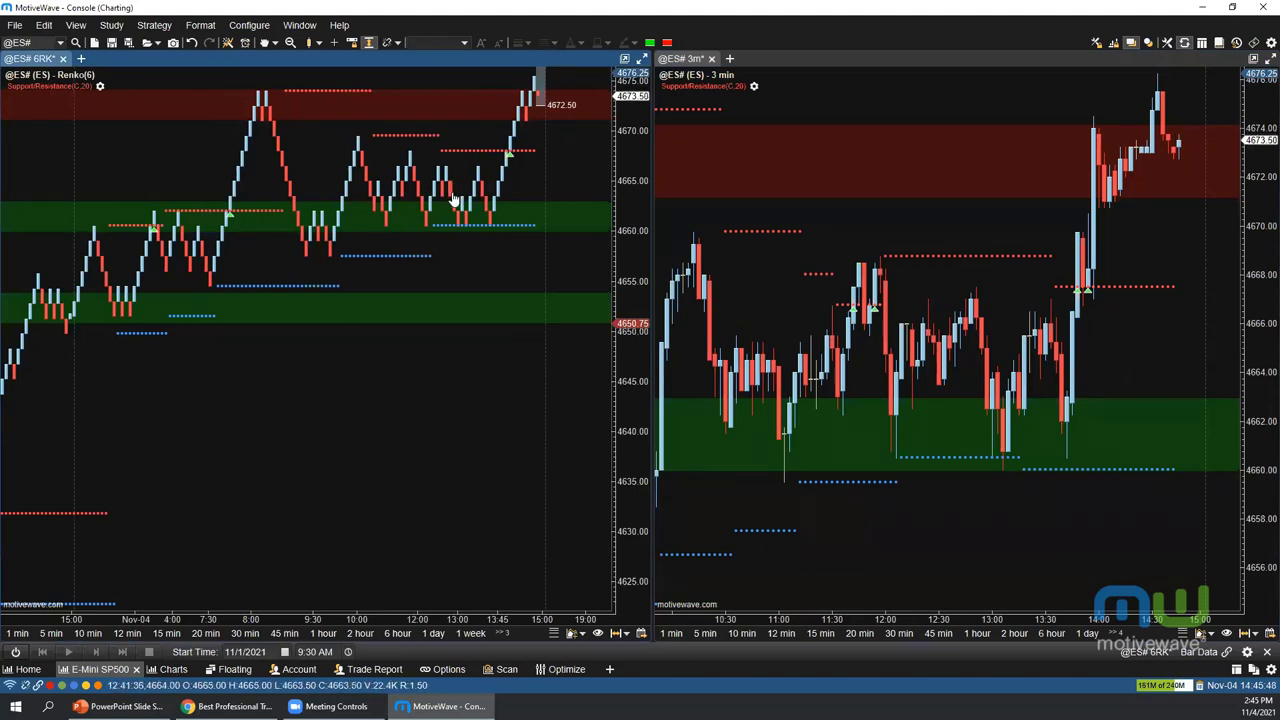
pyautogui.moveTo(452, 200)
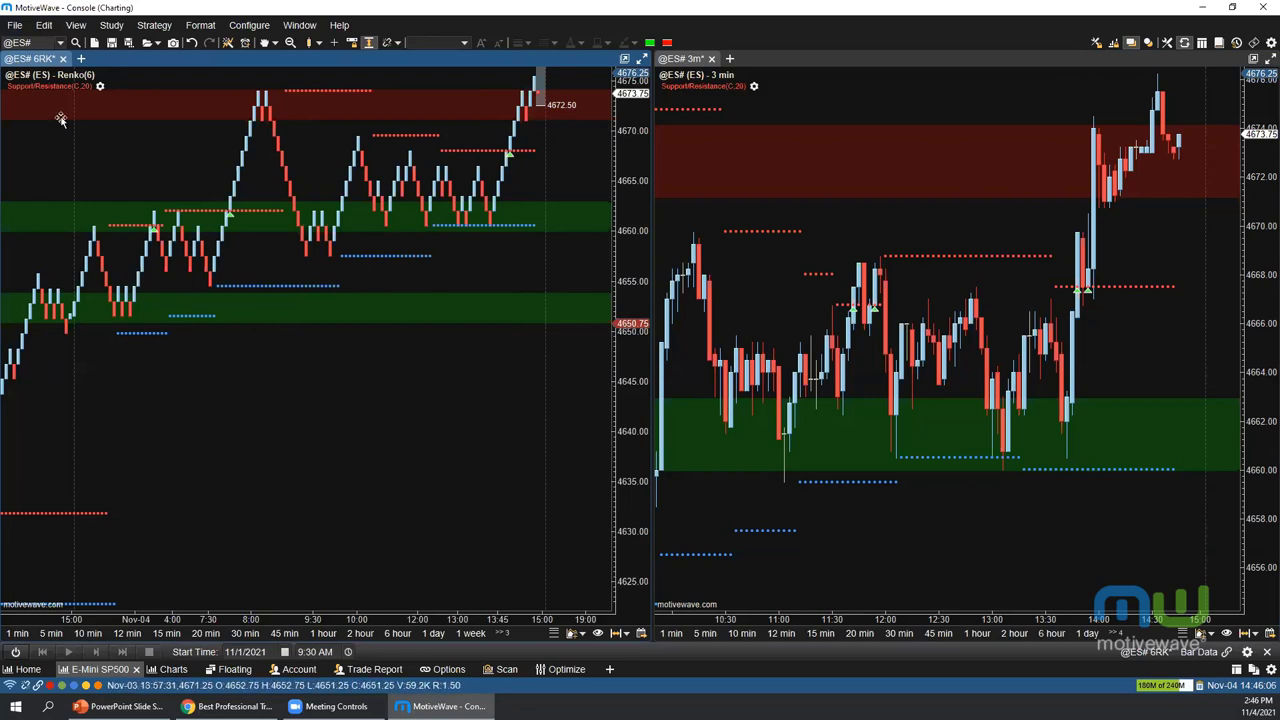
# Review the workspace Backup and Restore commands, open the Restore Workspace dialog, and cancel it without restoring
pyautogui.click(15, 25)
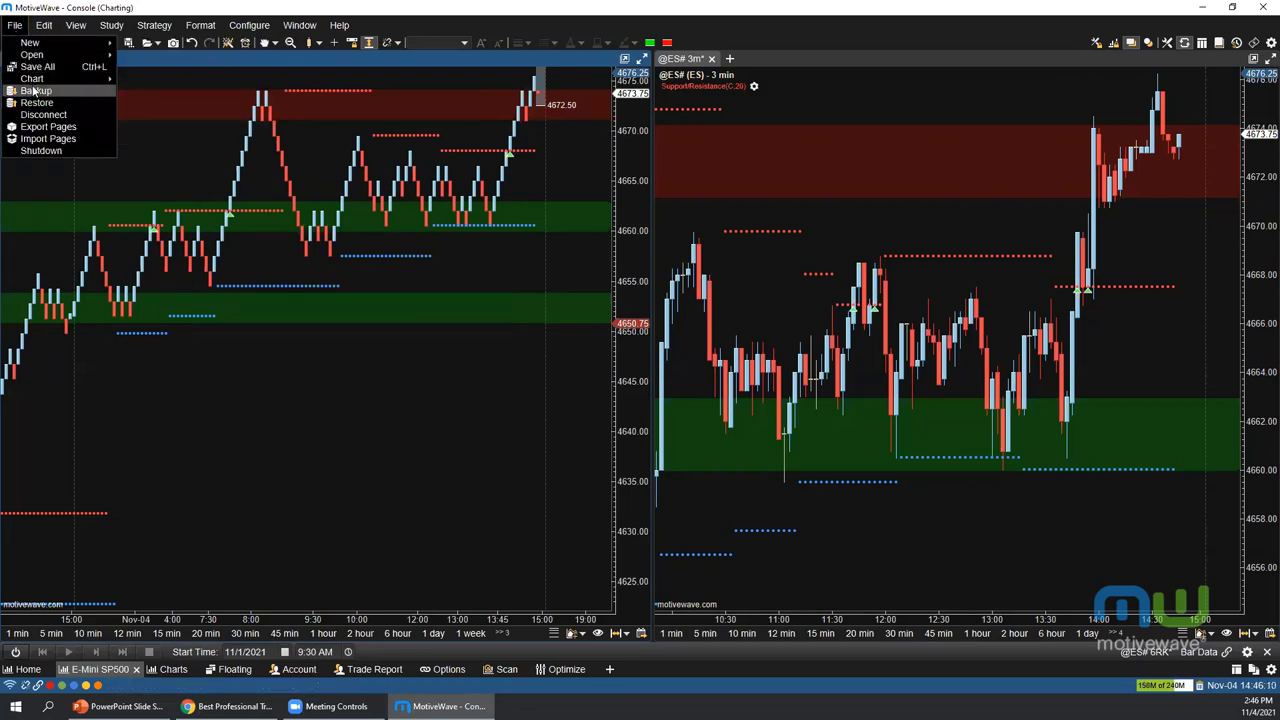
pyautogui.click(447, 421)
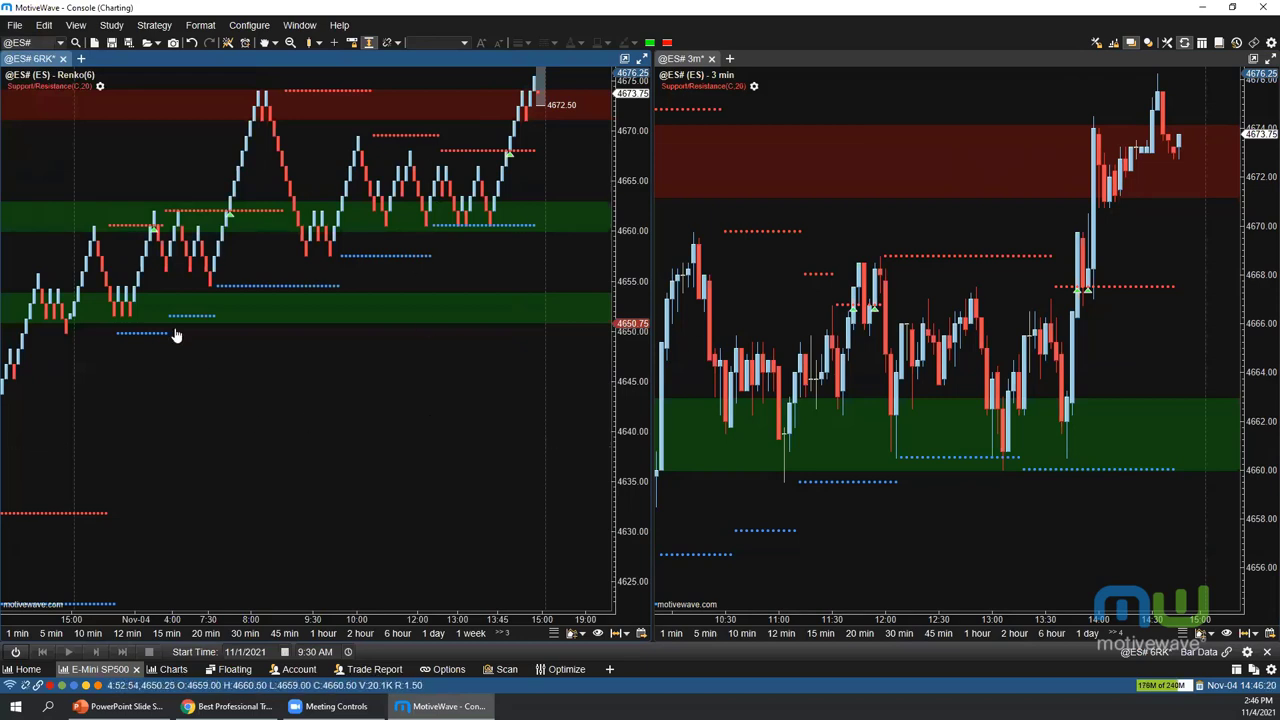
pyautogui.click(15, 25)
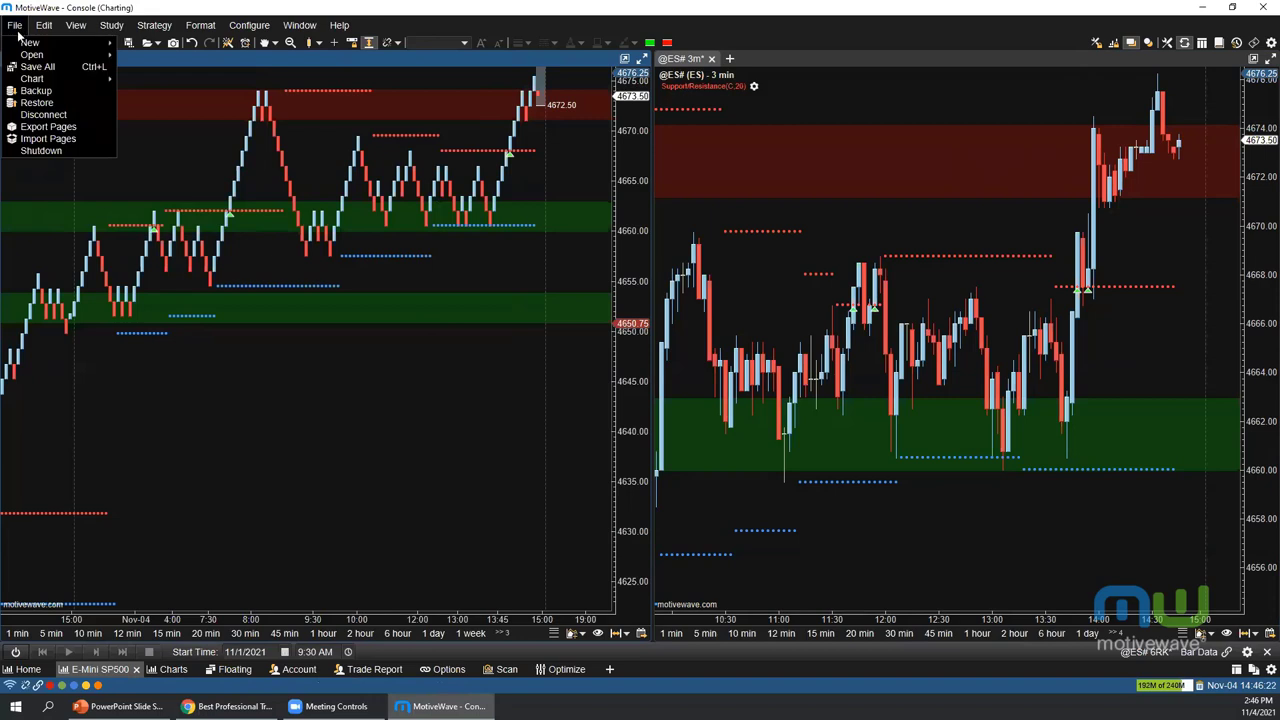
pyautogui.click(38, 103)
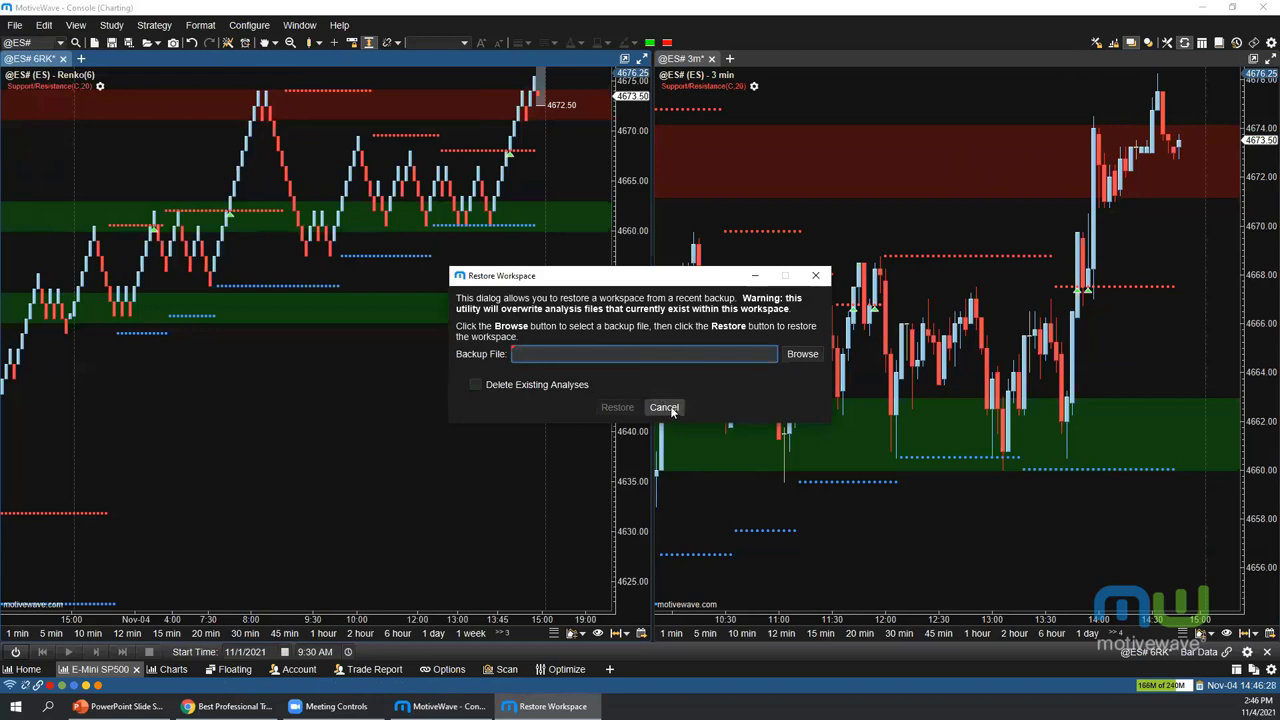
pyautogui.click(665, 408)
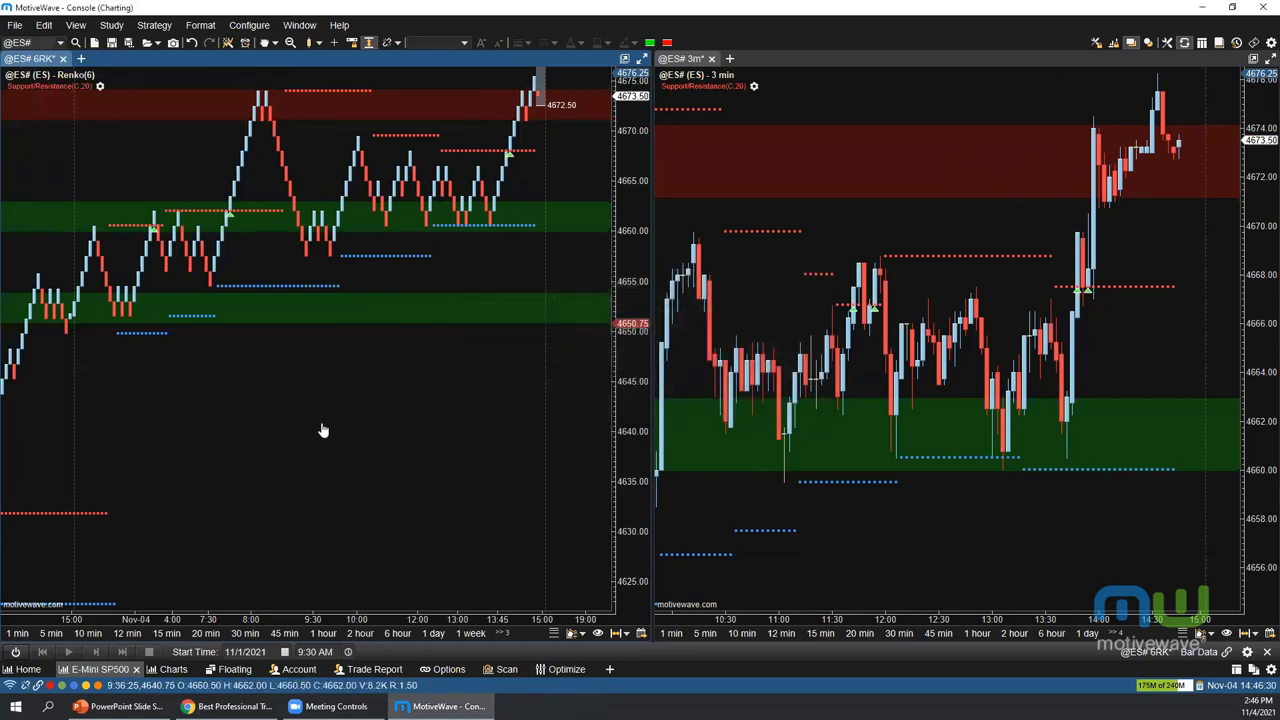
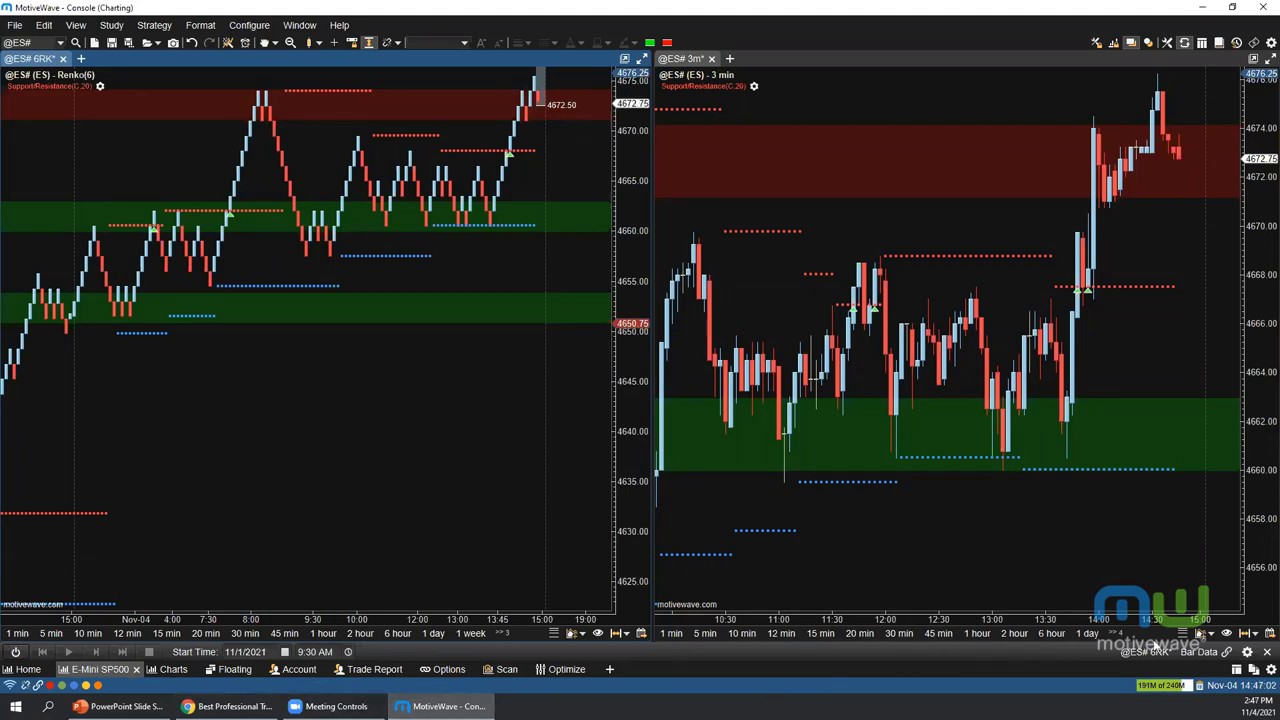
# Close the replay controls, and examine the default chart settings, including Study Height, in the Preferences without changing them
pyautogui.click(1268, 651)
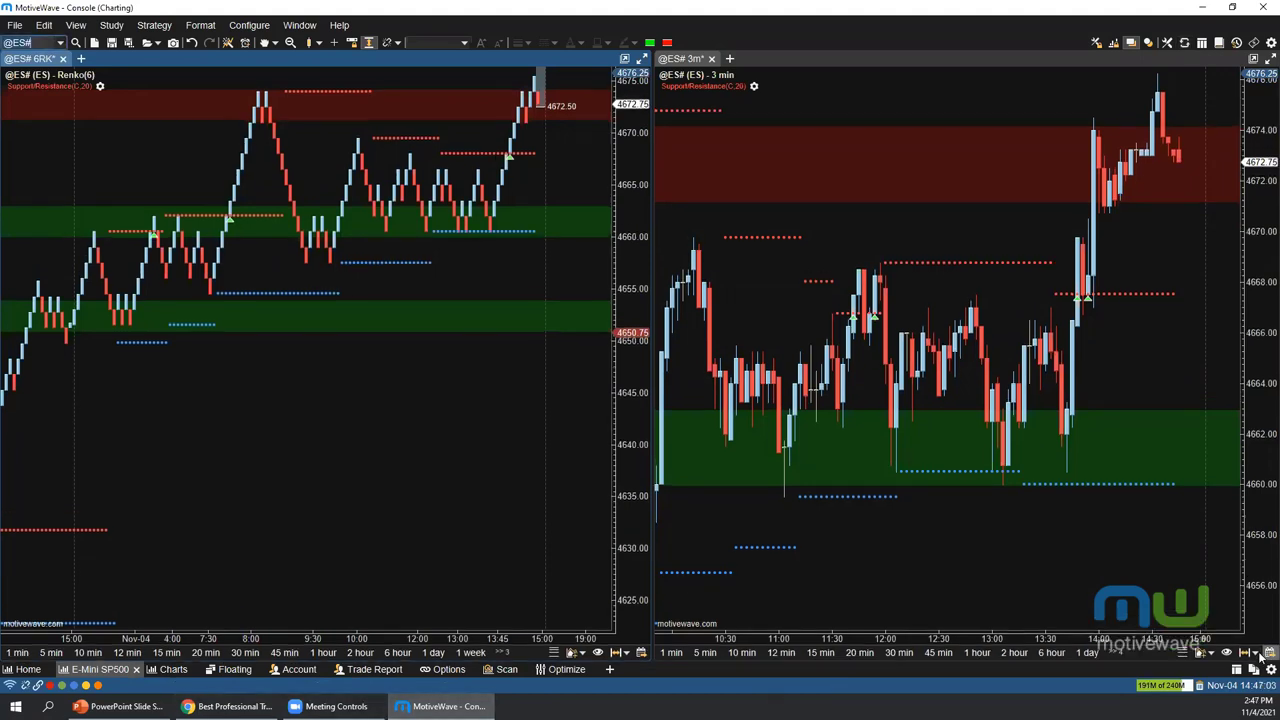
pyautogui.click(1257, 43)
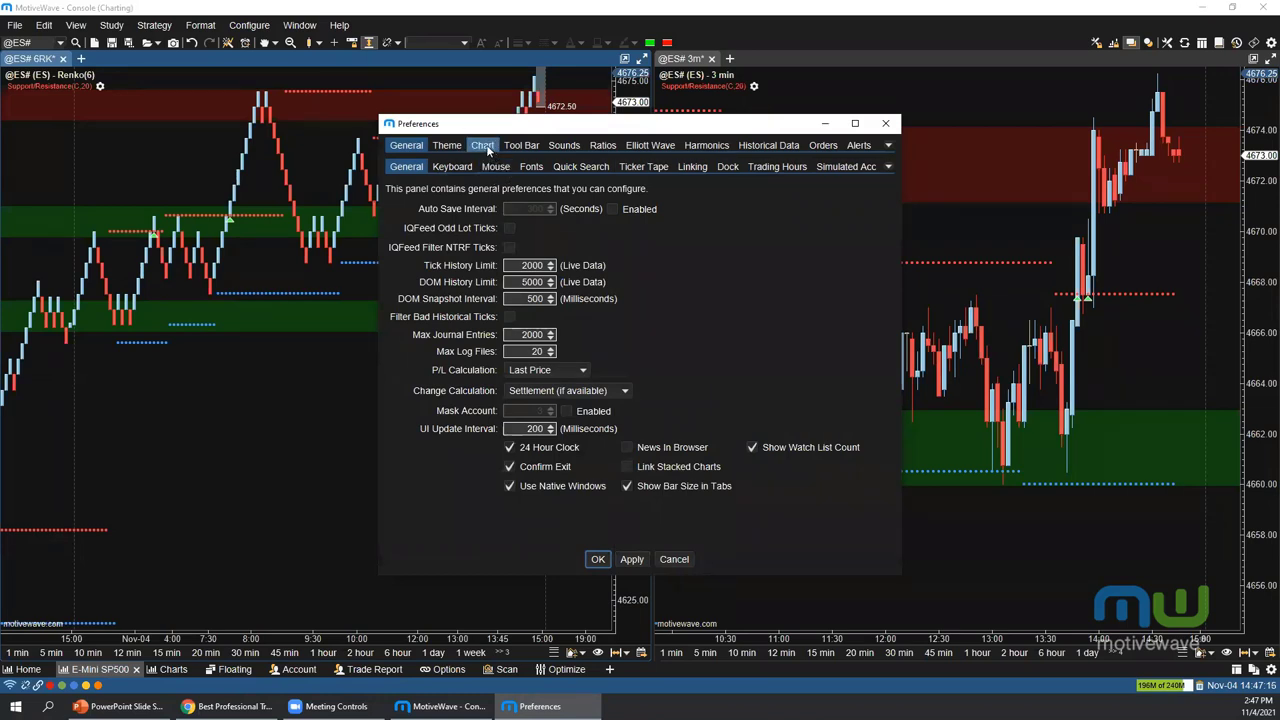
pyautogui.click(487, 147)
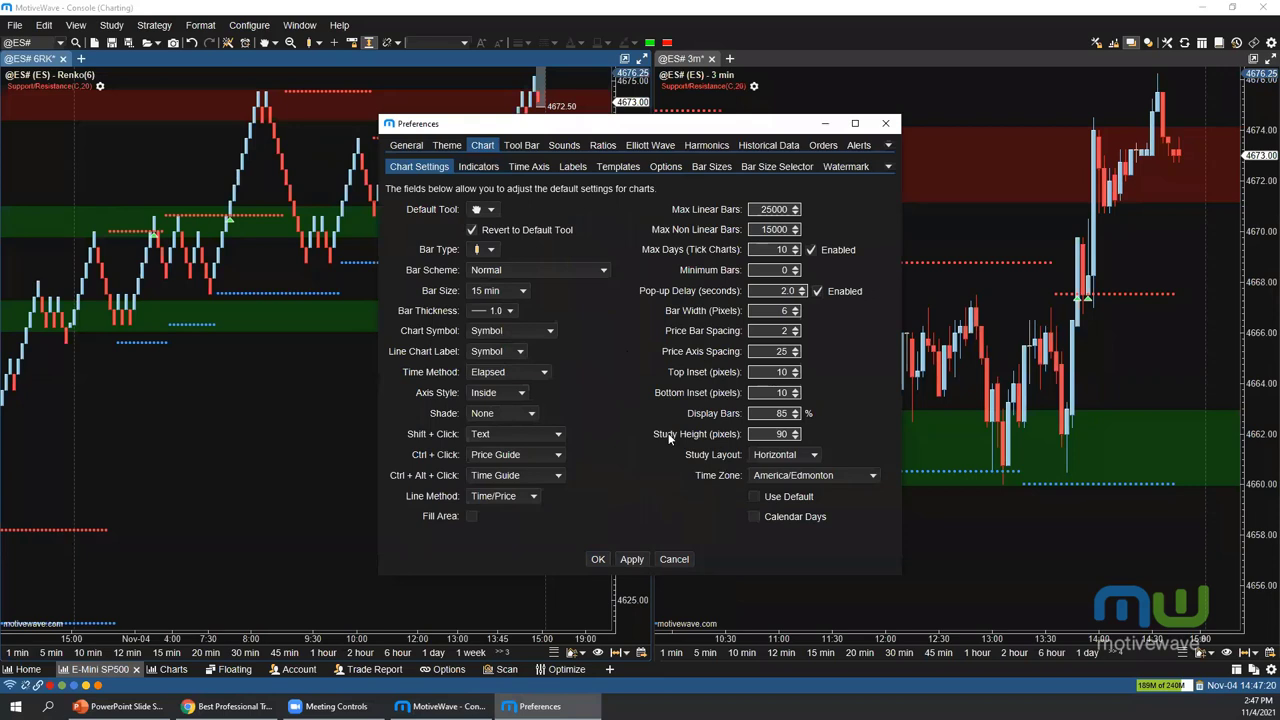
pyautogui.doubleClick(777, 433)
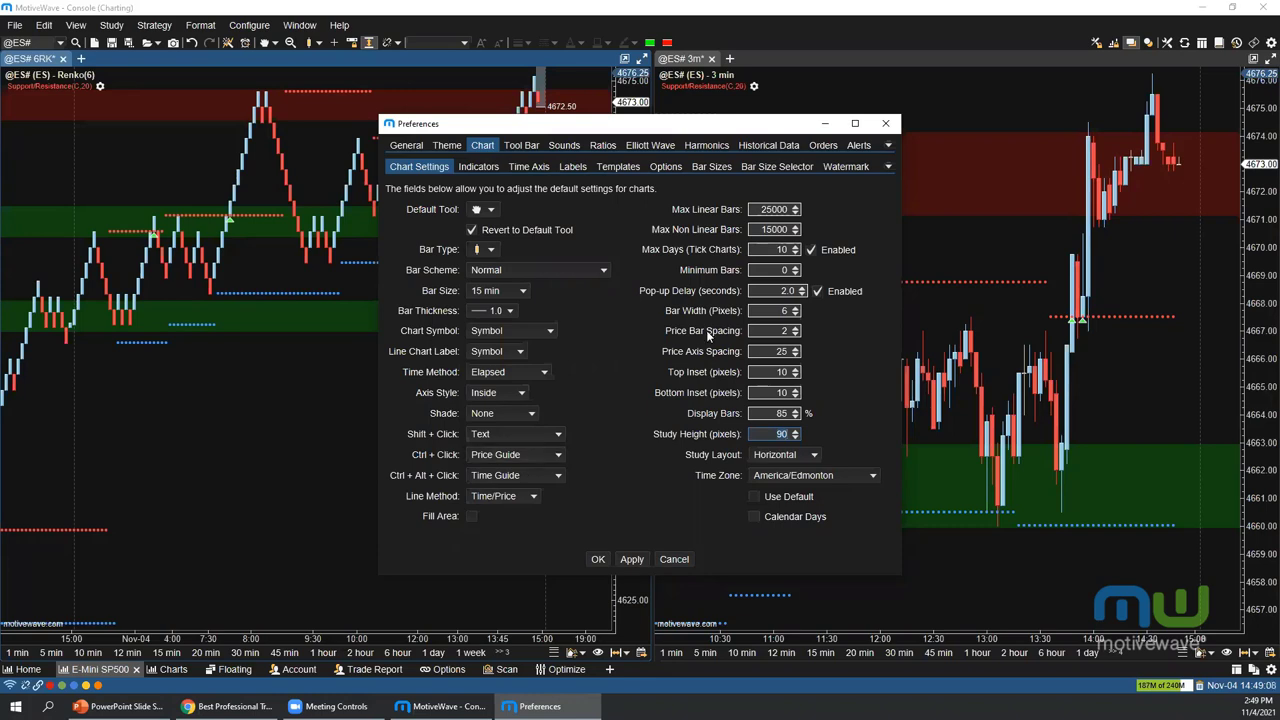
pyautogui.click(876, 126)
# Examine the Auto Backup settings in the general Preferences, widening and moving the dialog for a better view, and close it
pyautogui.click(250, 25)
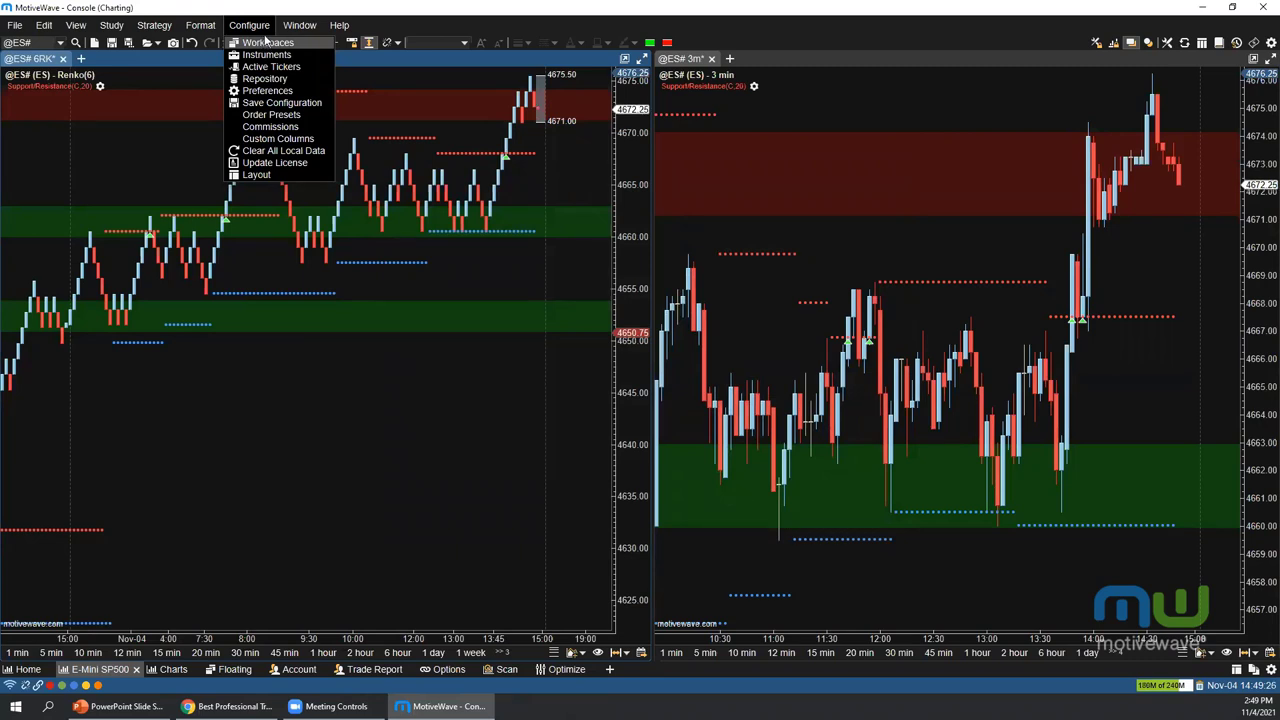
pyautogui.click(417, 449)
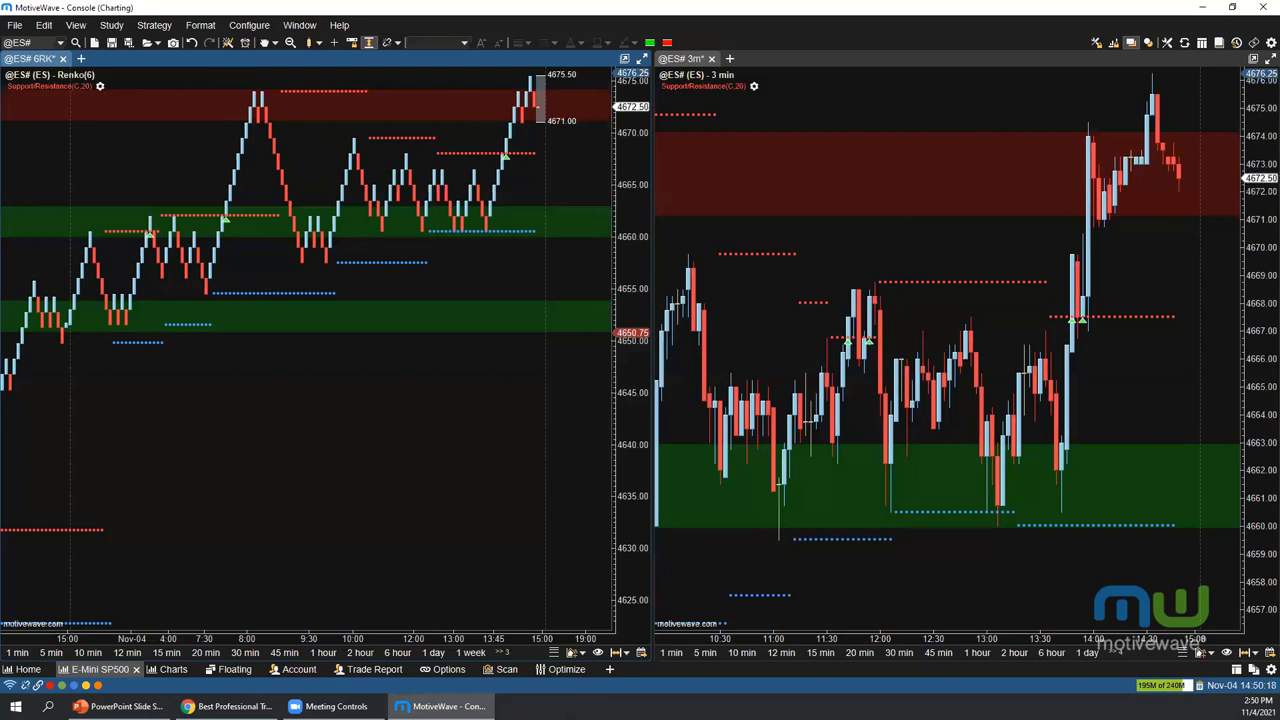
pyautogui.click(1254, 42)
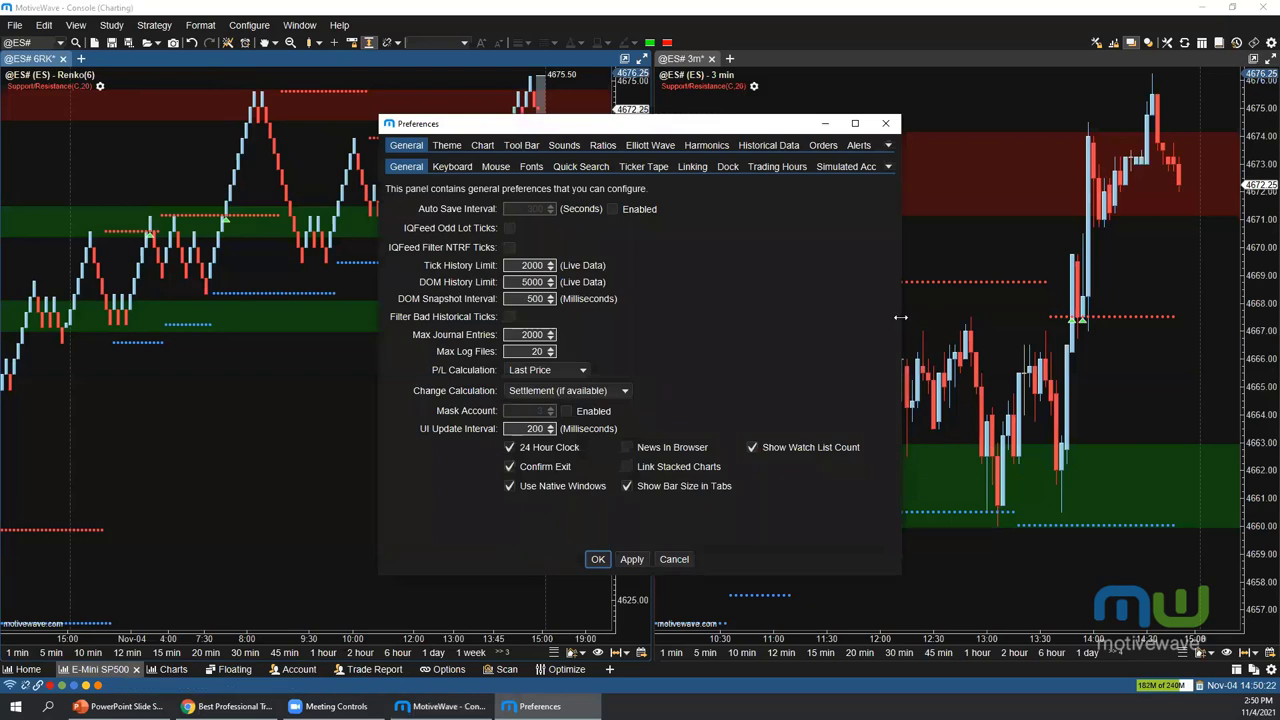
pyautogui.moveTo(900, 317); pyautogui.dragTo(1093, 300)
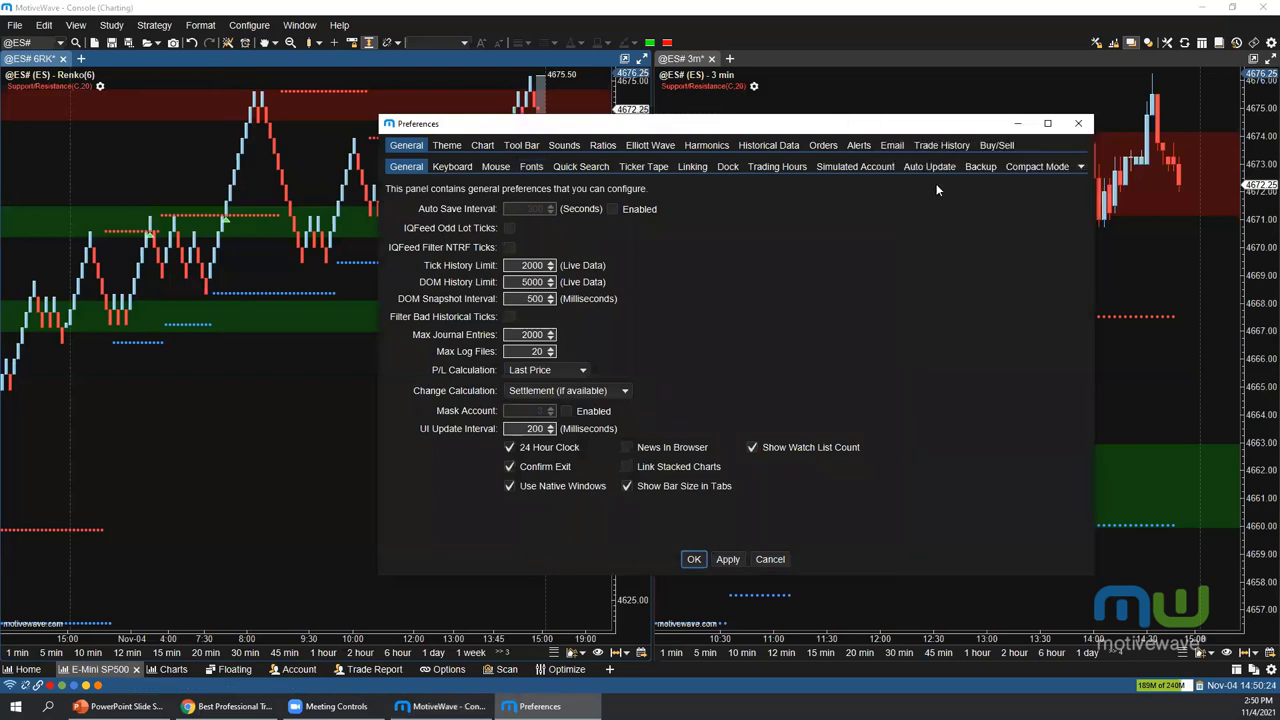
pyautogui.click(982, 167)
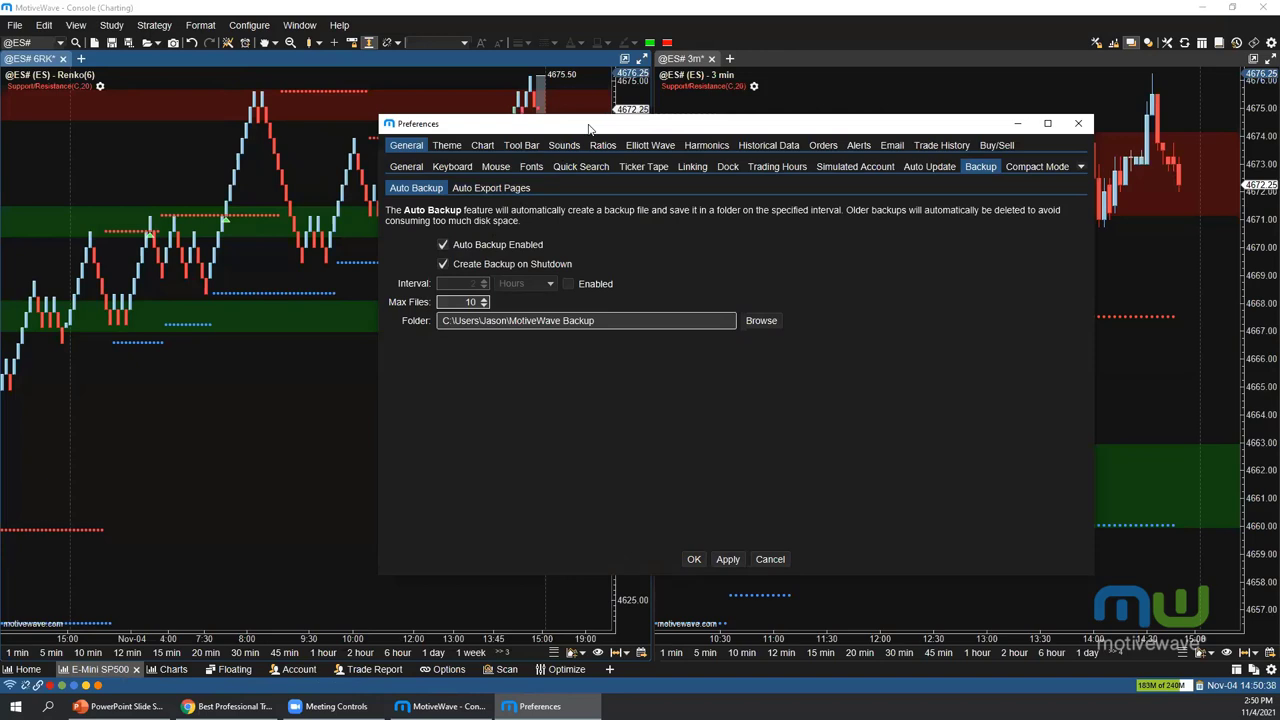
pyautogui.moveTo(590, 128); pyautogui.dragTo(438, 130)
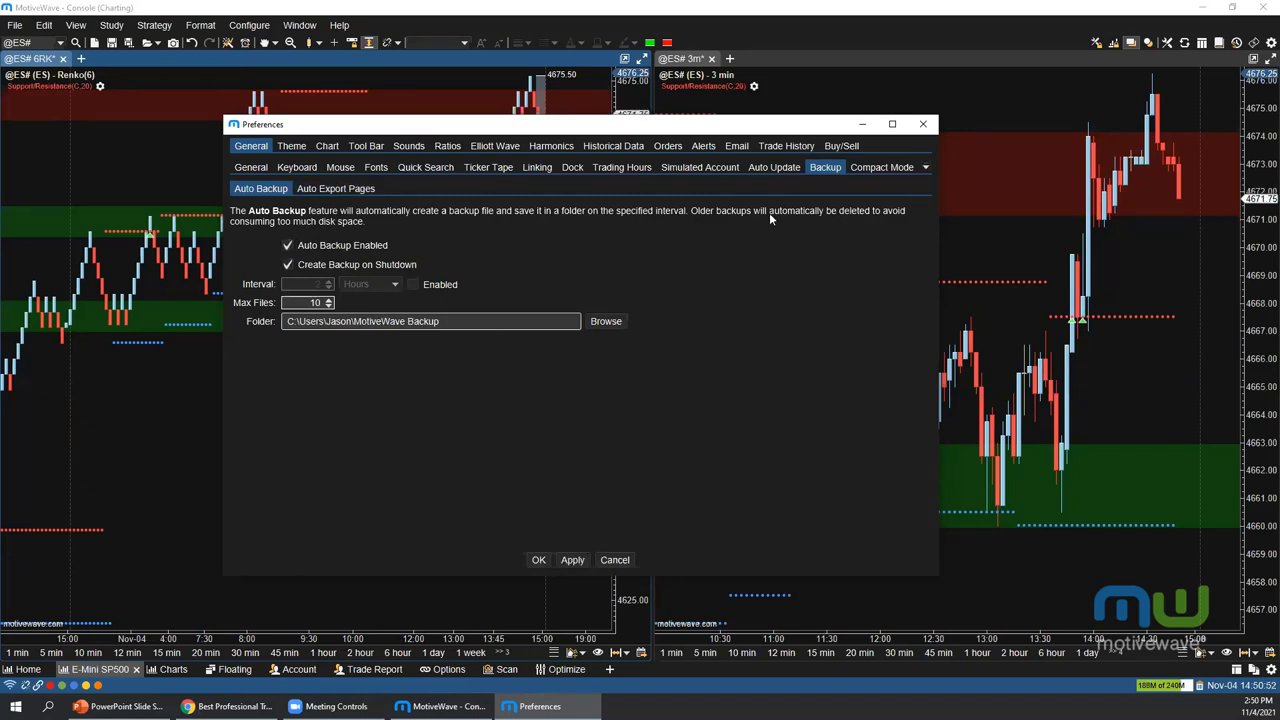
pyautogui.click(923, 124)
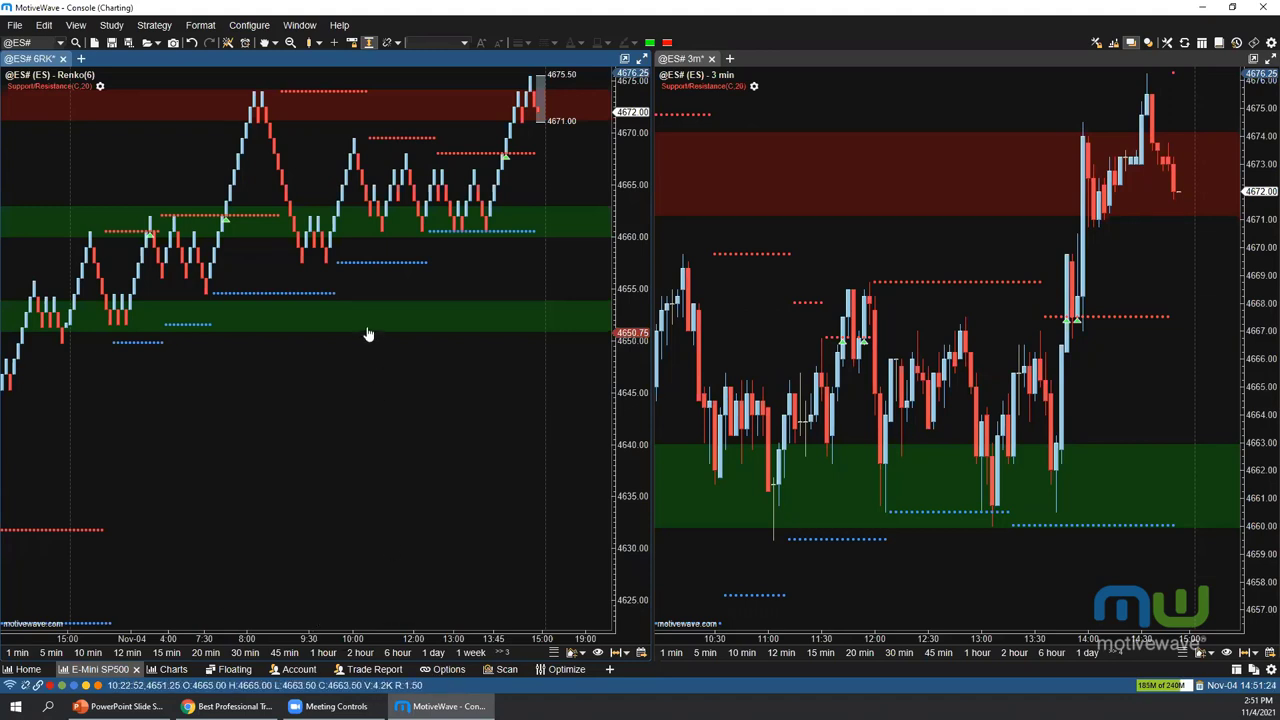
# Open the Custom Columns dialog for watch lists and quote sheets, and cancel it without creating a column
pyautogui.click(249, 25)
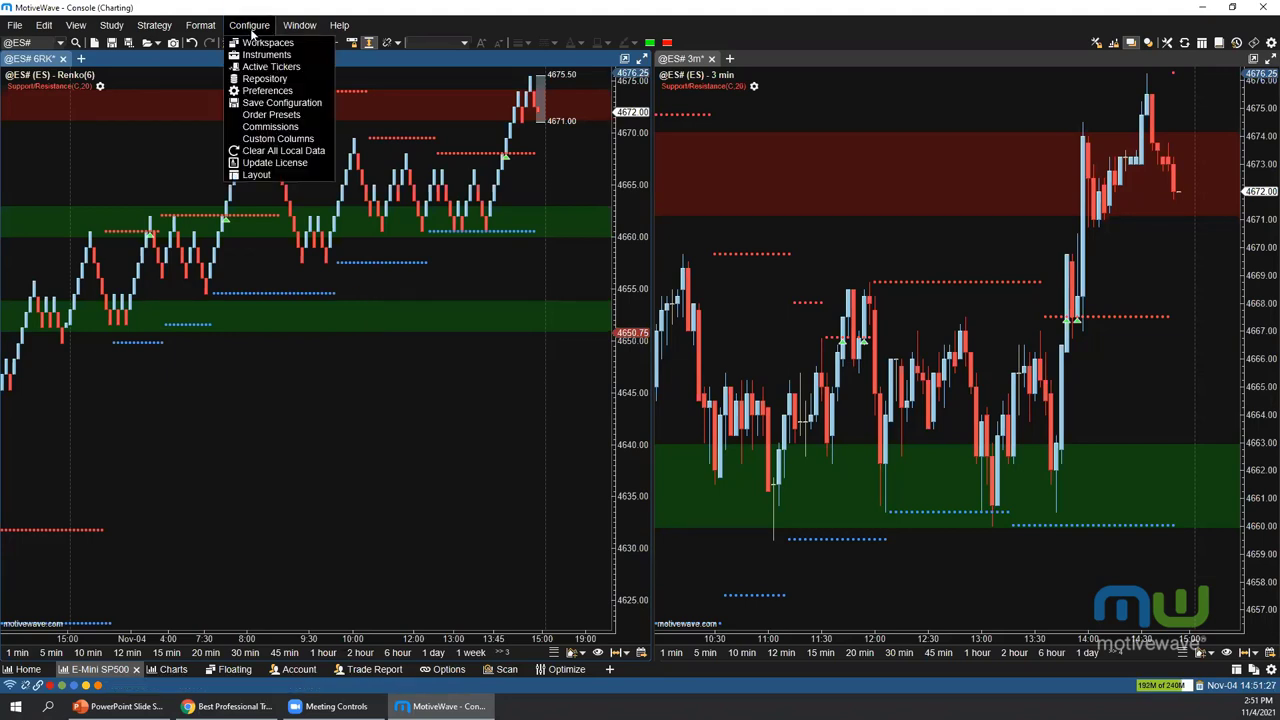
pyautogui.click(279, 138)
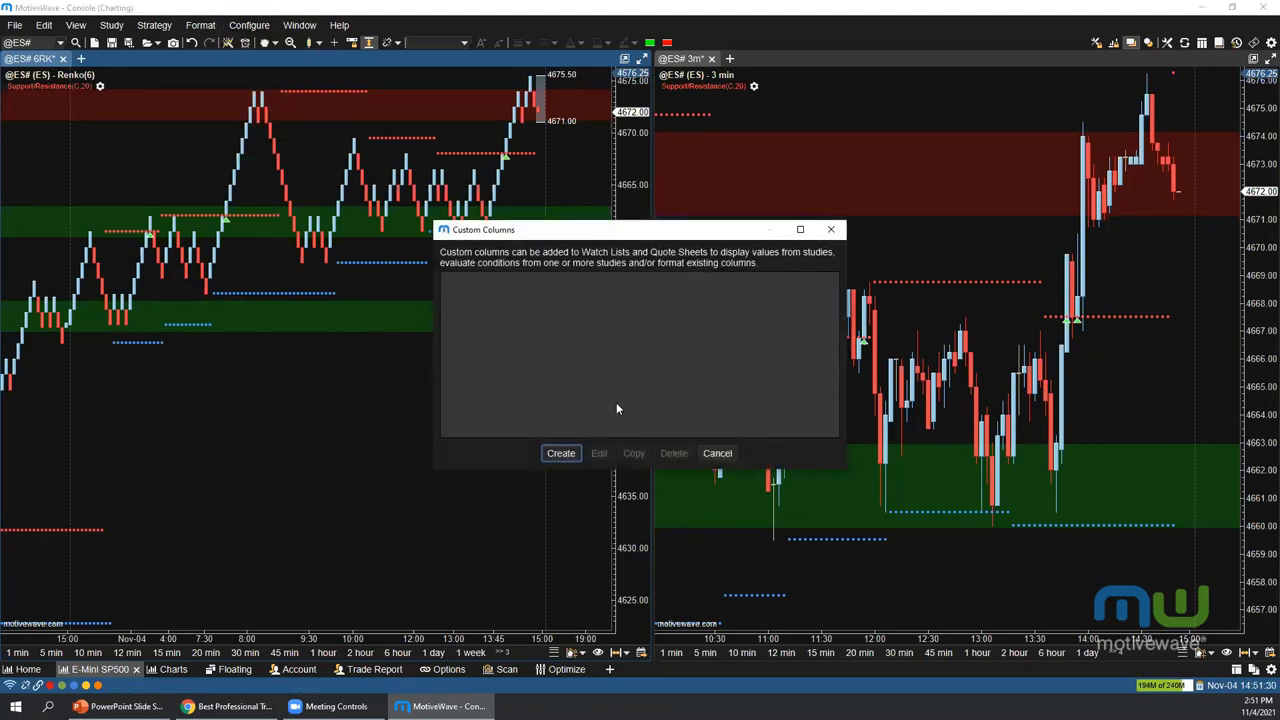
pyautogui.click(716, 453)
# Switch to the Home page and enlarge the NASDAQ watch list in both width and height
pyautogui.click(28, 669)
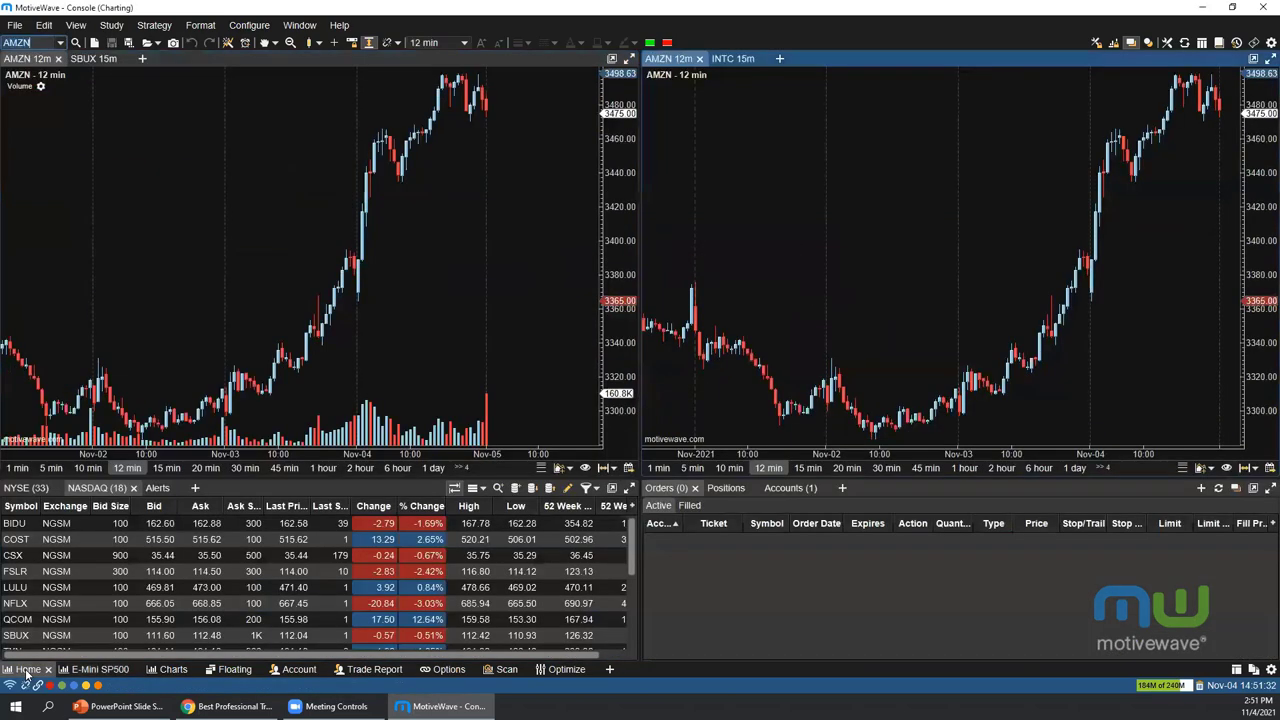
pyautogui.moveTo(641, 535); pyautogui.dragTo(830, 540)
pyautogui.moveTo(511, 478); pyautogui.dragTo(520, 397)
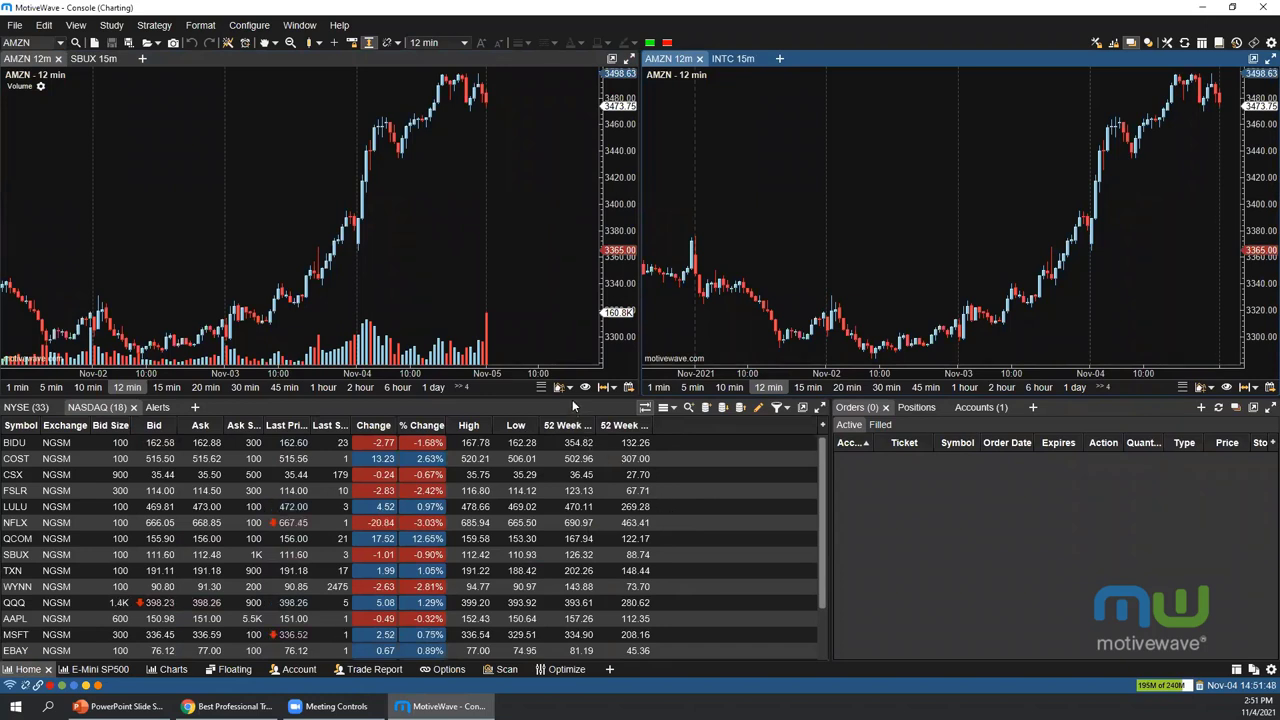
pyautogui.moveTo(571, 396); pyautogui.dragTo(571, 377)
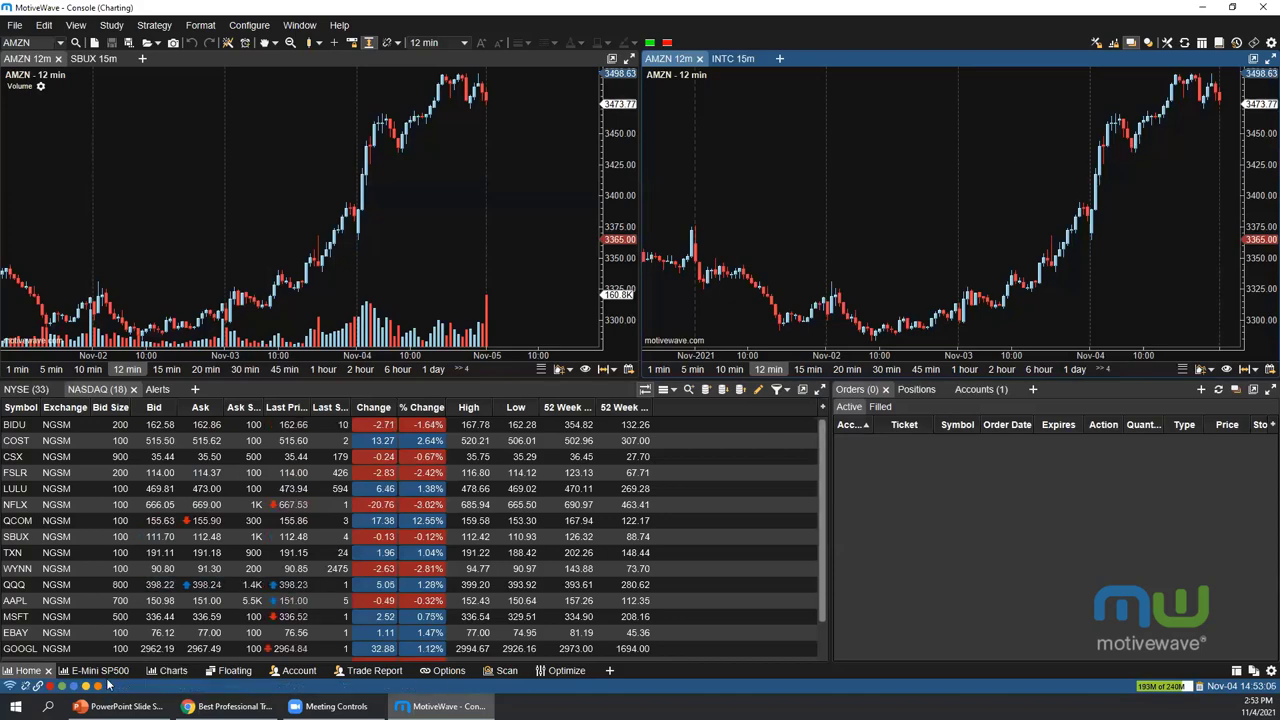
# Show the DOM beside the Renko chart on the E-Mini SP500 page, and widen both the DOM and its chart frame
pyautogui.hotkey('ctrl', 'Tab')
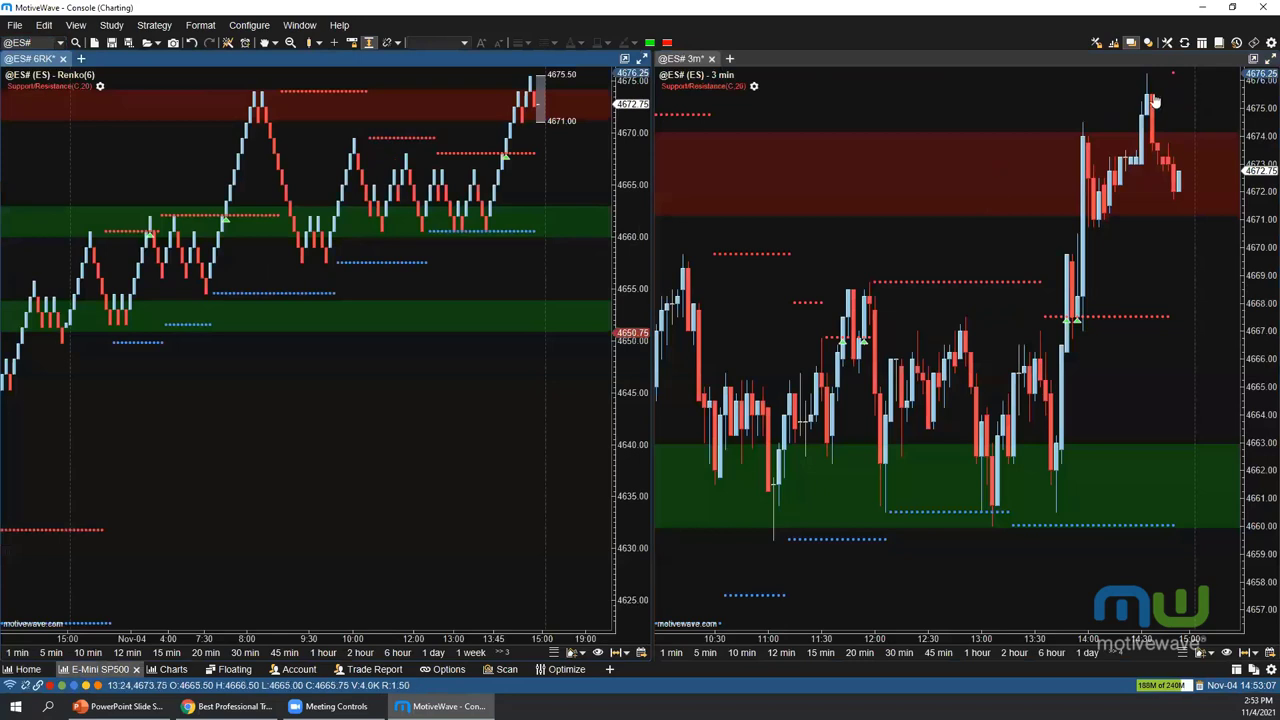
pyautogui.click(1204, 44)
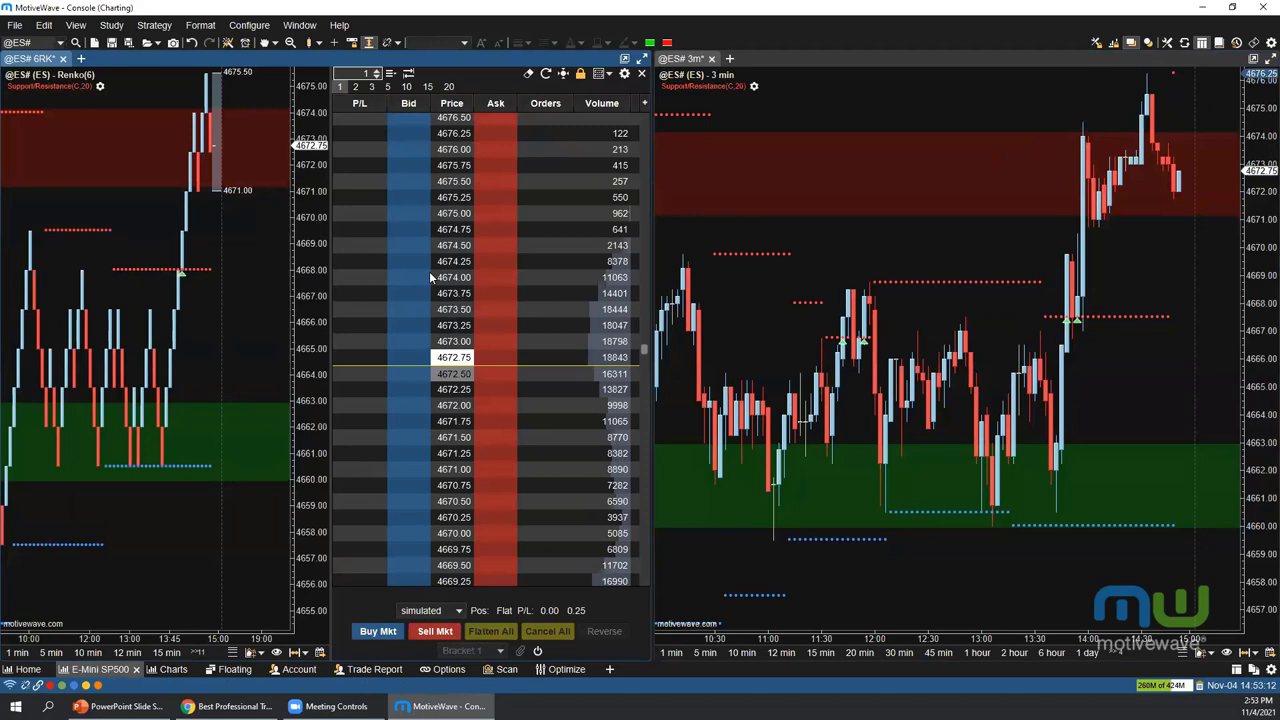
pyautogui.moveTo(329, 282); pyautogui.dragTo(178, 285)
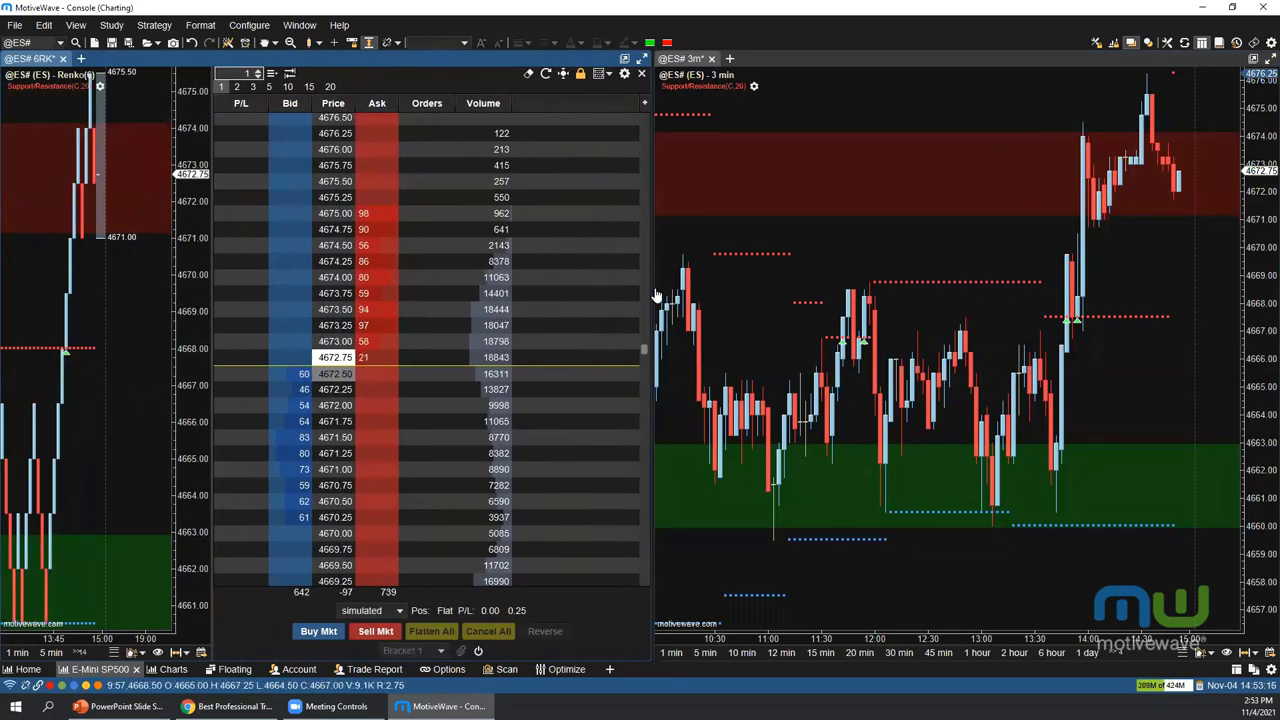
pyautogui.moveTo(650, 288); pyautogui.dragTo(751, 288)
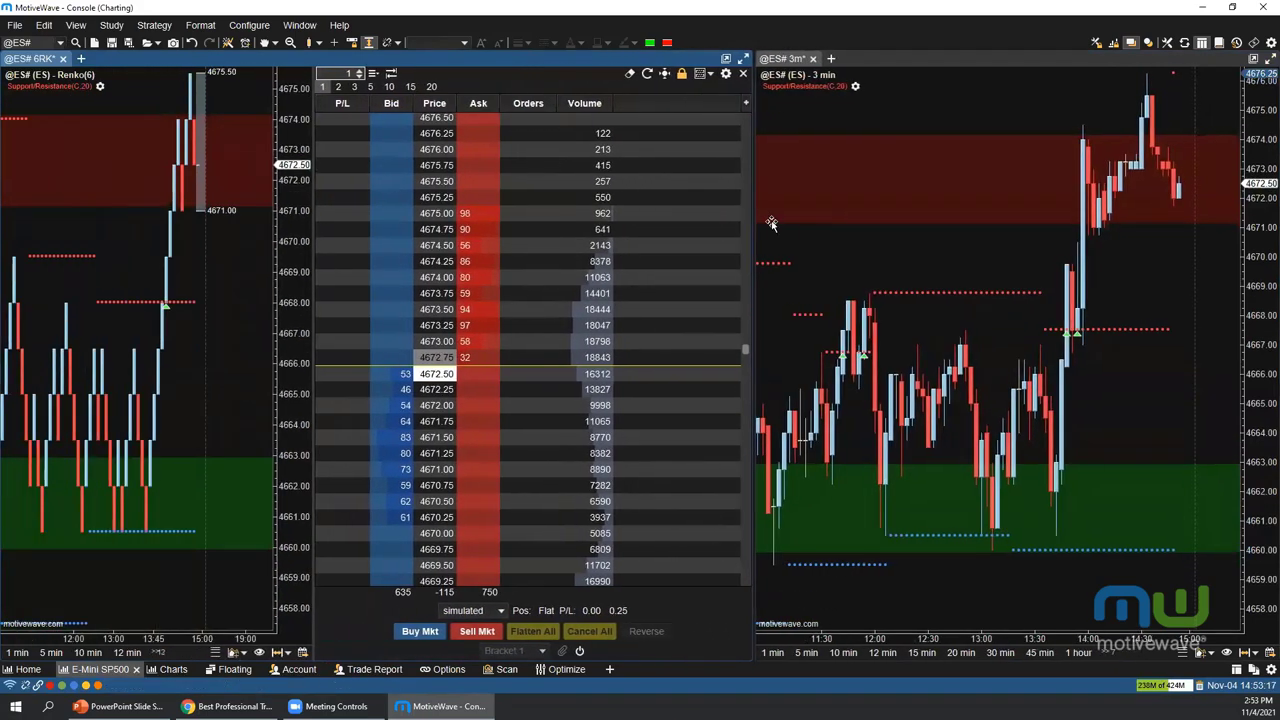
# Add the Ask Delta and Bid Delta columns to the DOM
pyautogui.click(744, 99)
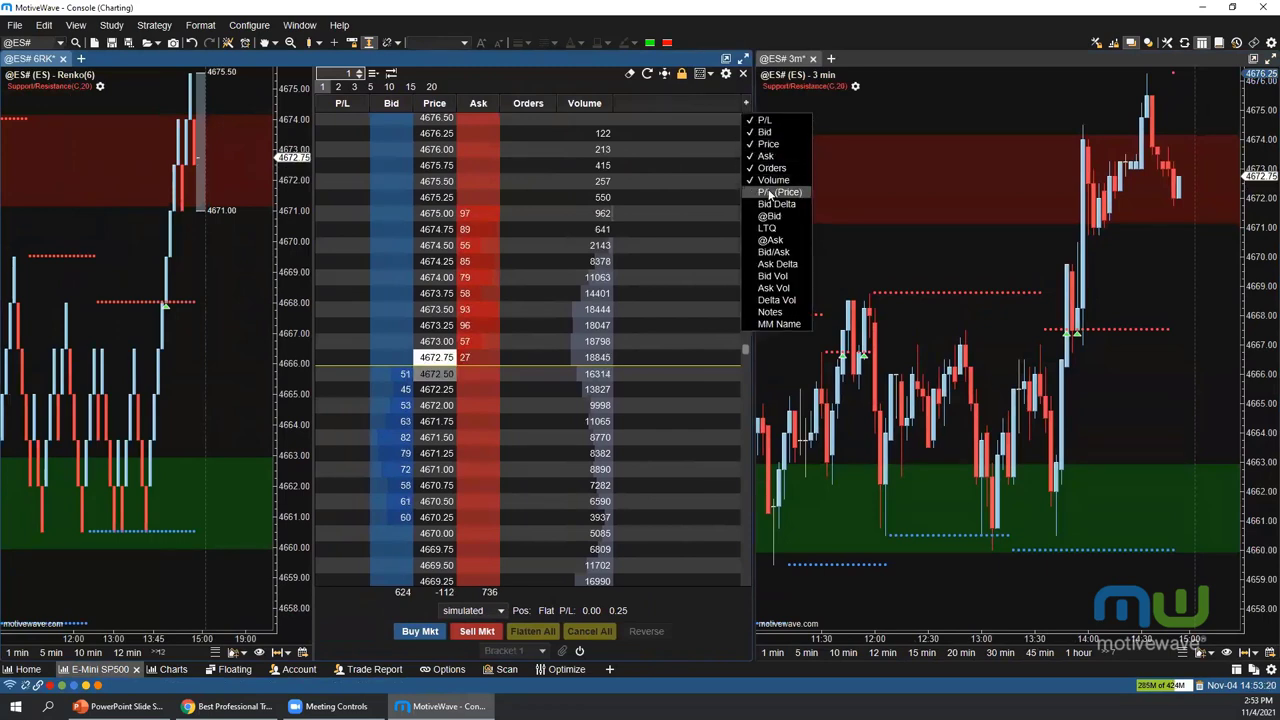
pyautogui.click(777, 265)
pyautogui.click(744, 102)
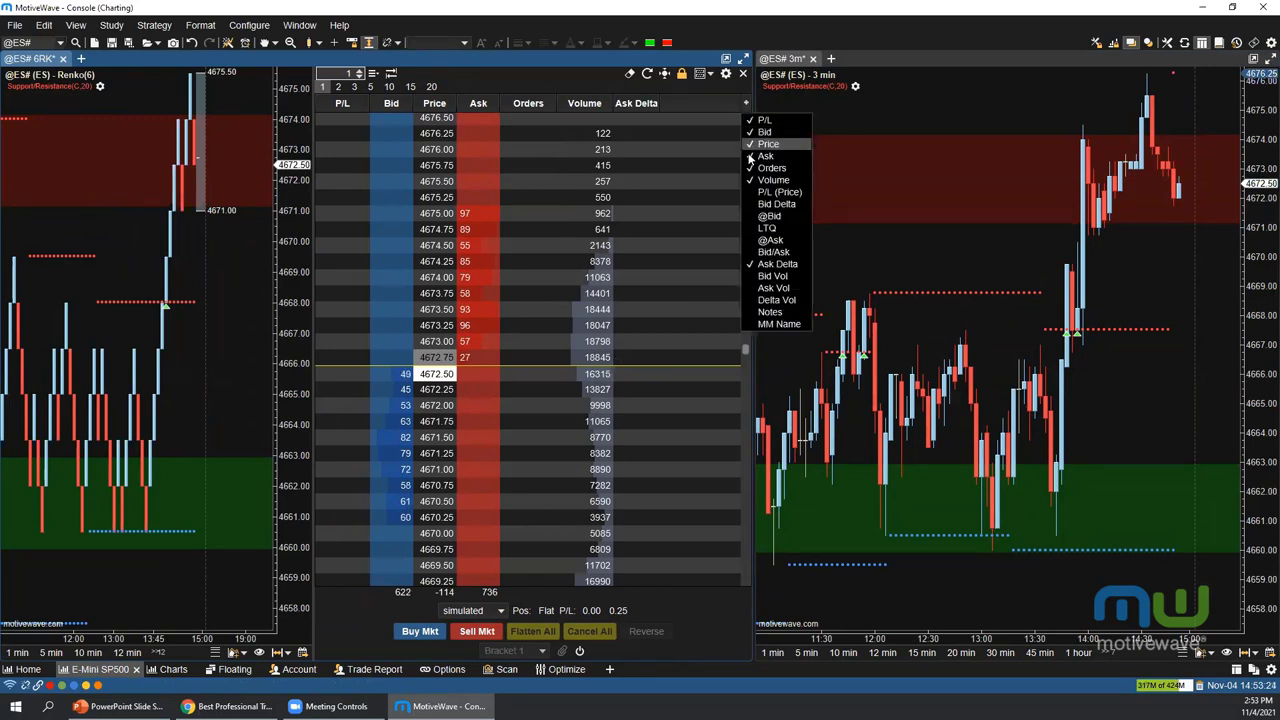
pyautogui.click(764, 205)
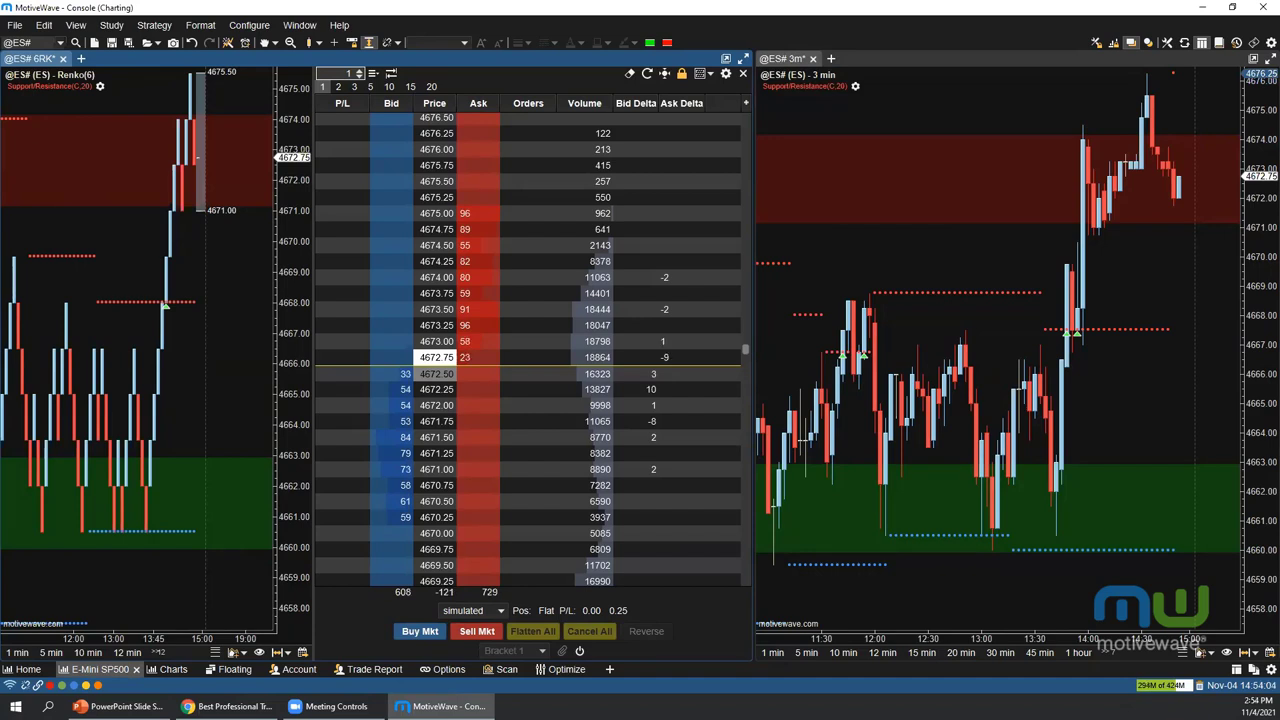
# Switch to Chrome, browse the Video Tutorials library on the MotiveWave website, and return to the MotiveWave console
pyautogui.click(235, 706)
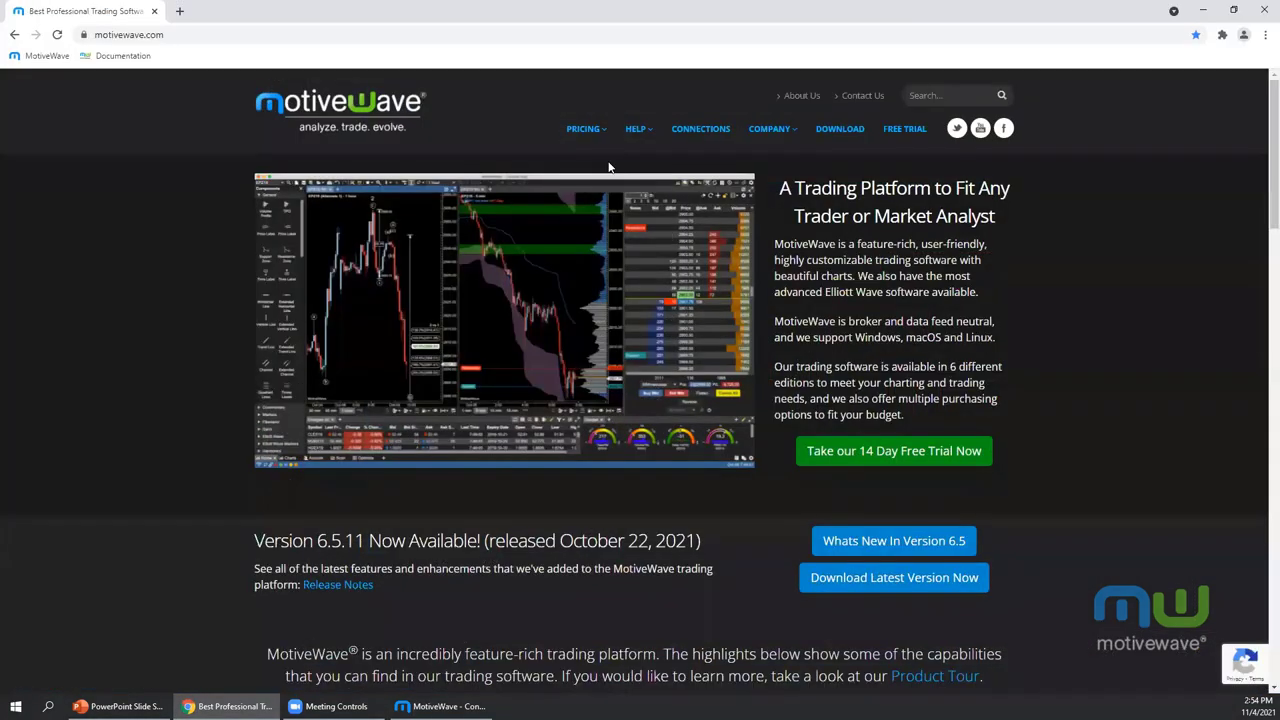
pyautogui.moveTo(638, 130)
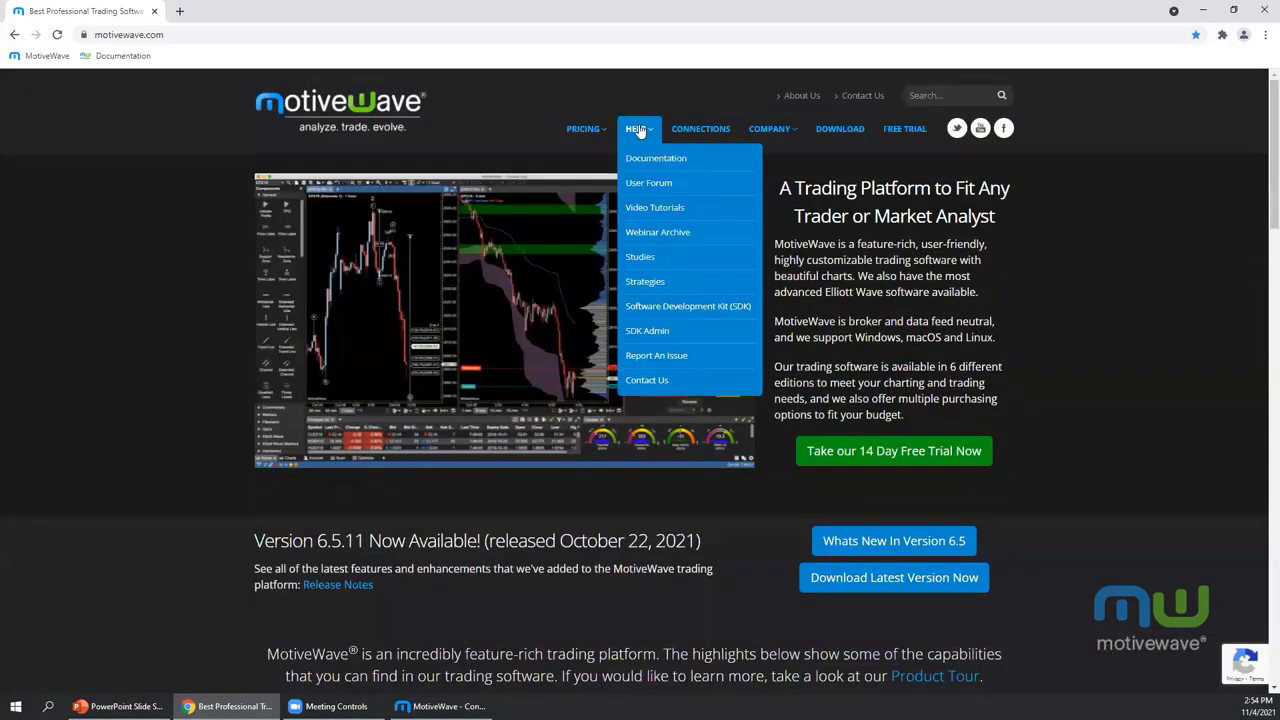
pyautogui.click(653, 209)
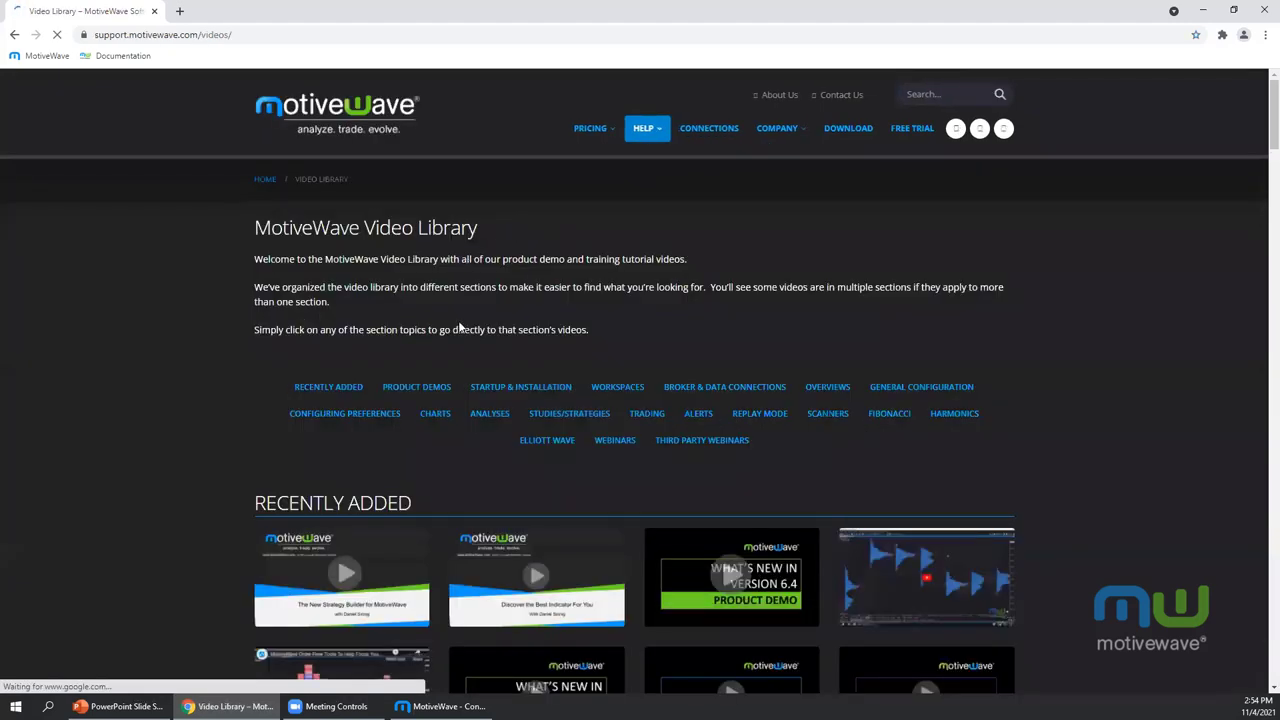
pyautogui.scroll(-1, 737, 463)
pyautogui.scroll(-2, 760, 440)
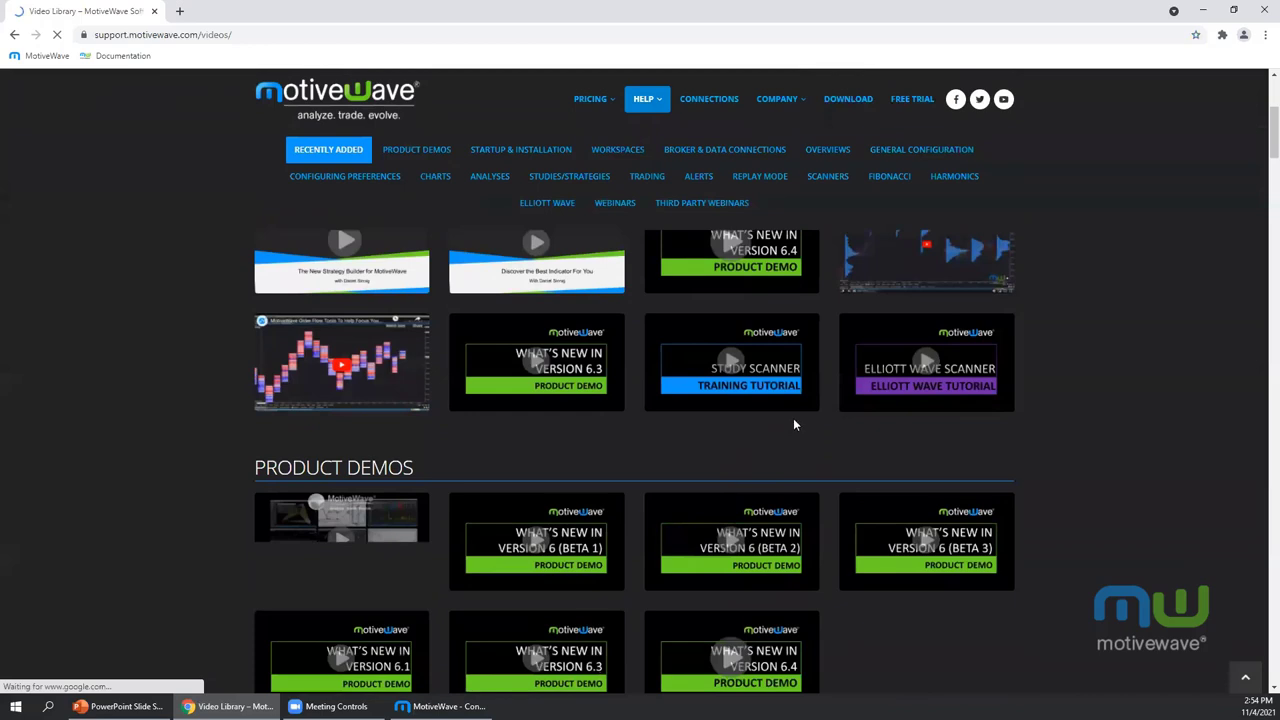
pyautogui.scroll(1, 844, 415)
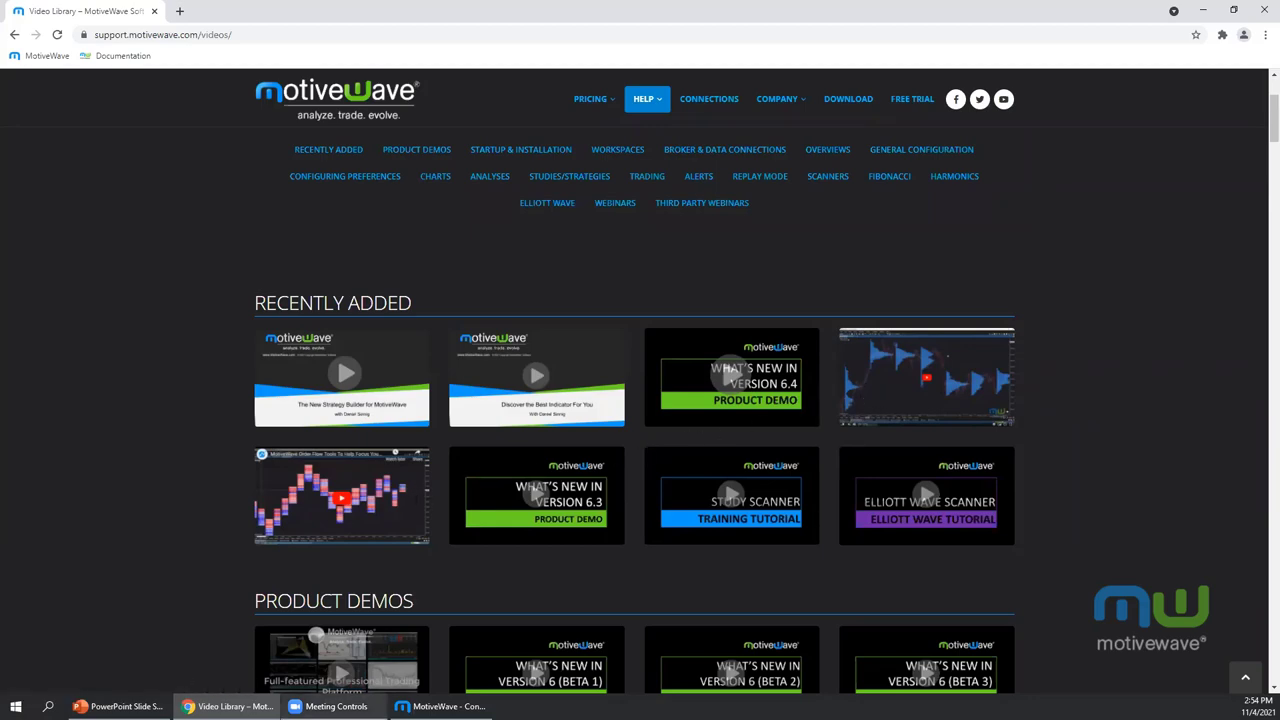
pyautogui.click(440, 706)
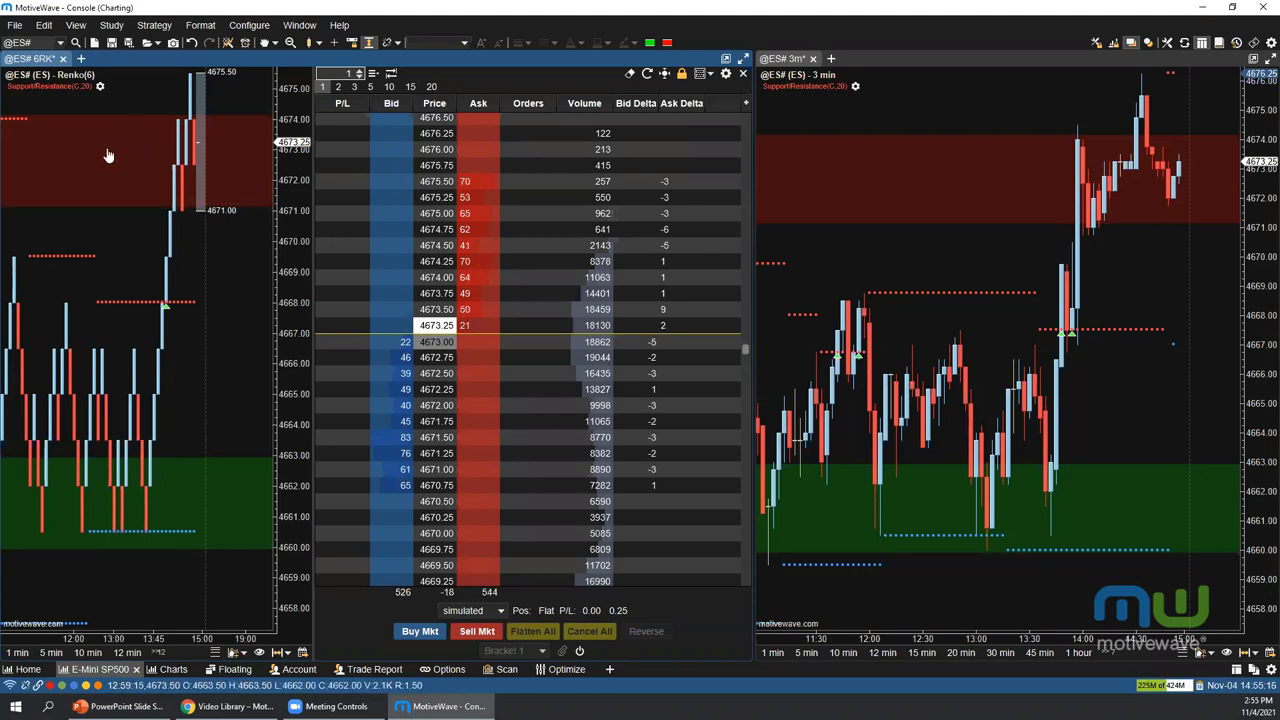
# Hide the DOM beside the Renko chart, and review that chart's bar settings without changing them
pyautogui.click(742, 73)
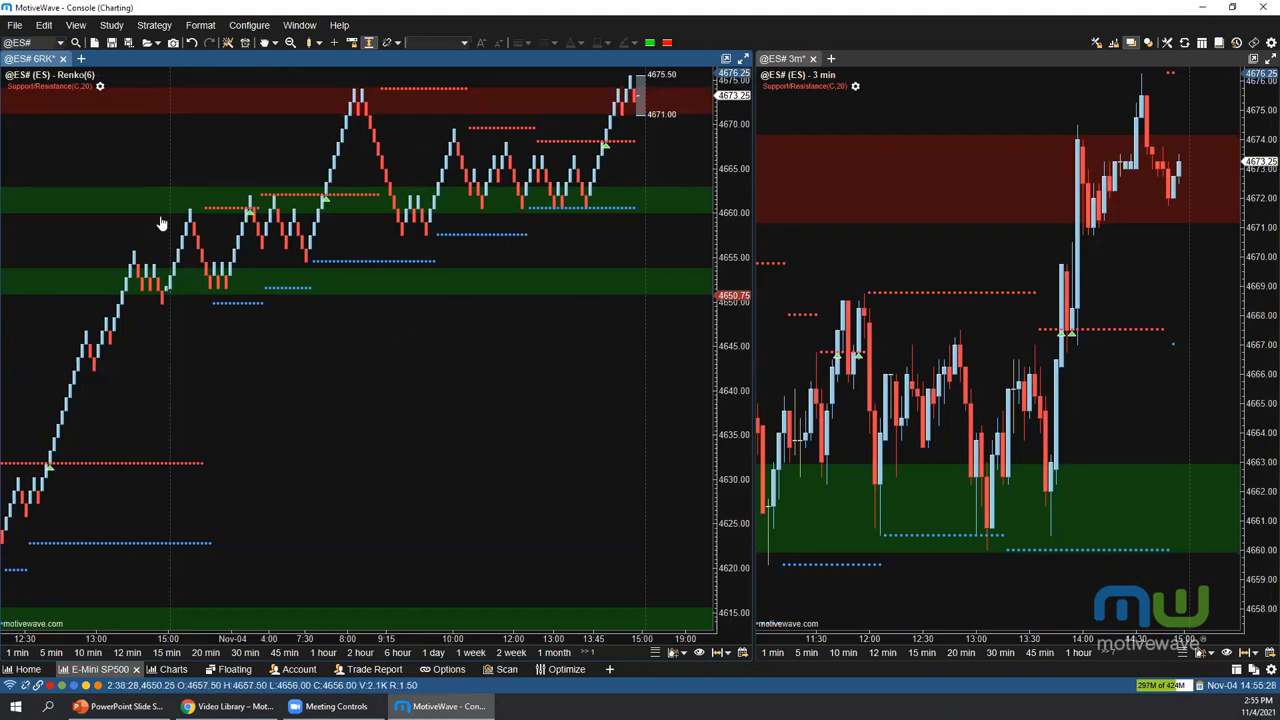
pyautogui.doubleClick(305, 365)
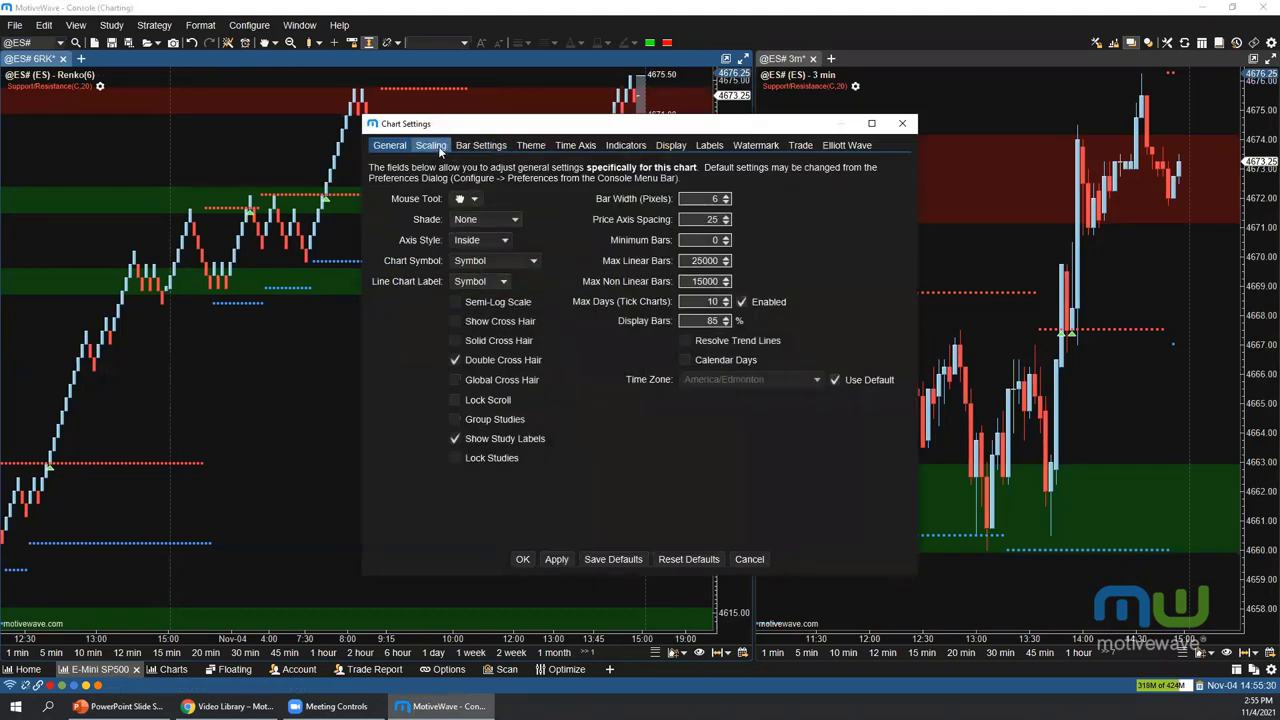
pyautogui.click(470, 146)
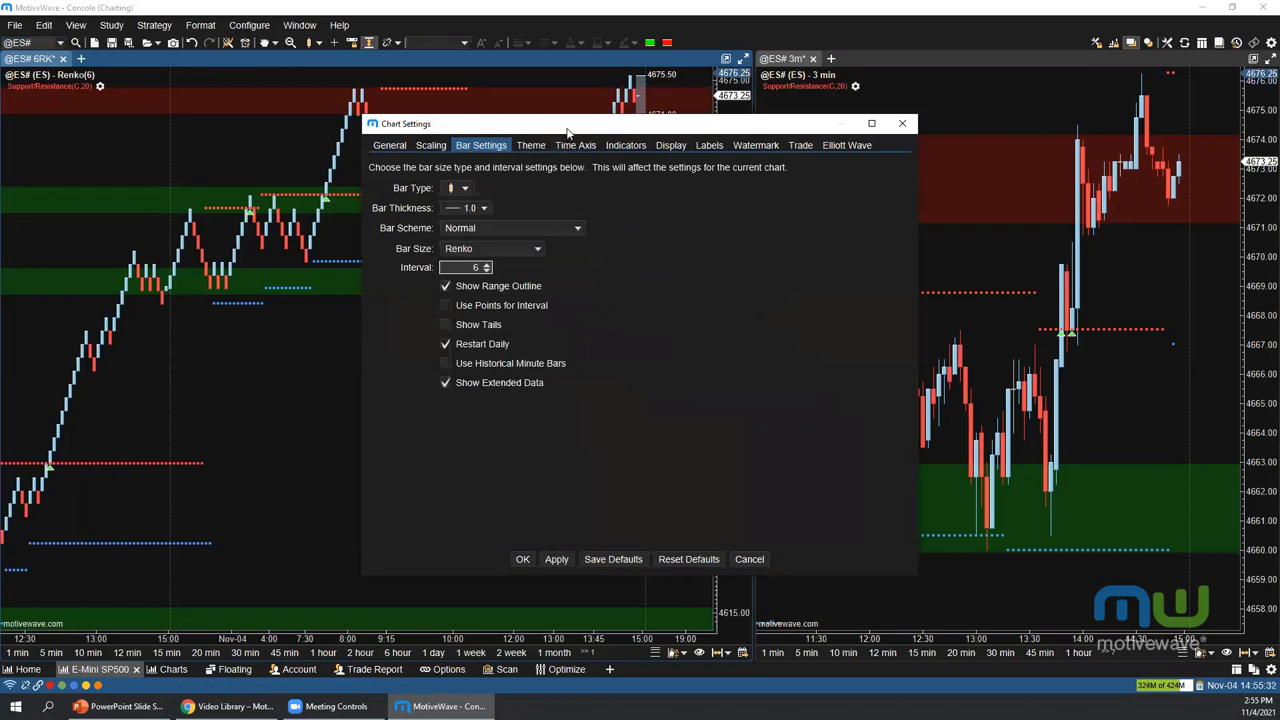
pyautogui.moveTo(563, 130); pyautogui.dragTo(425, 124)
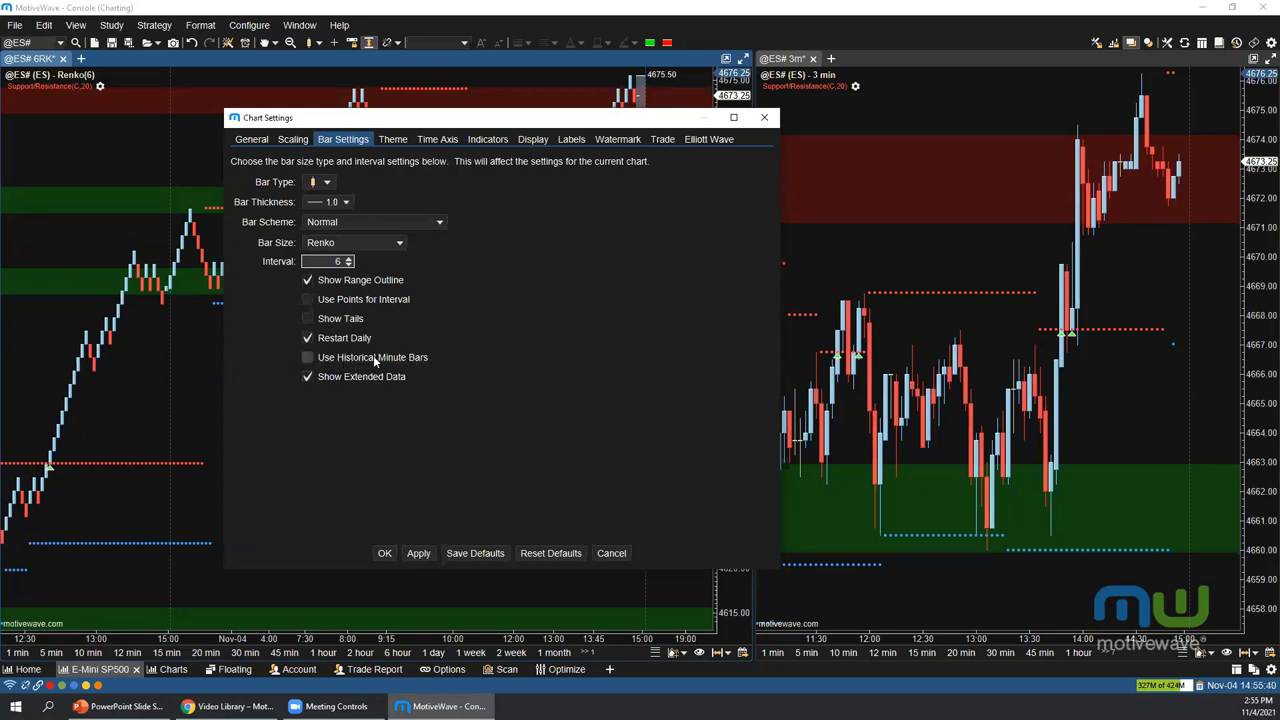
pyautogui.click(766, 119)
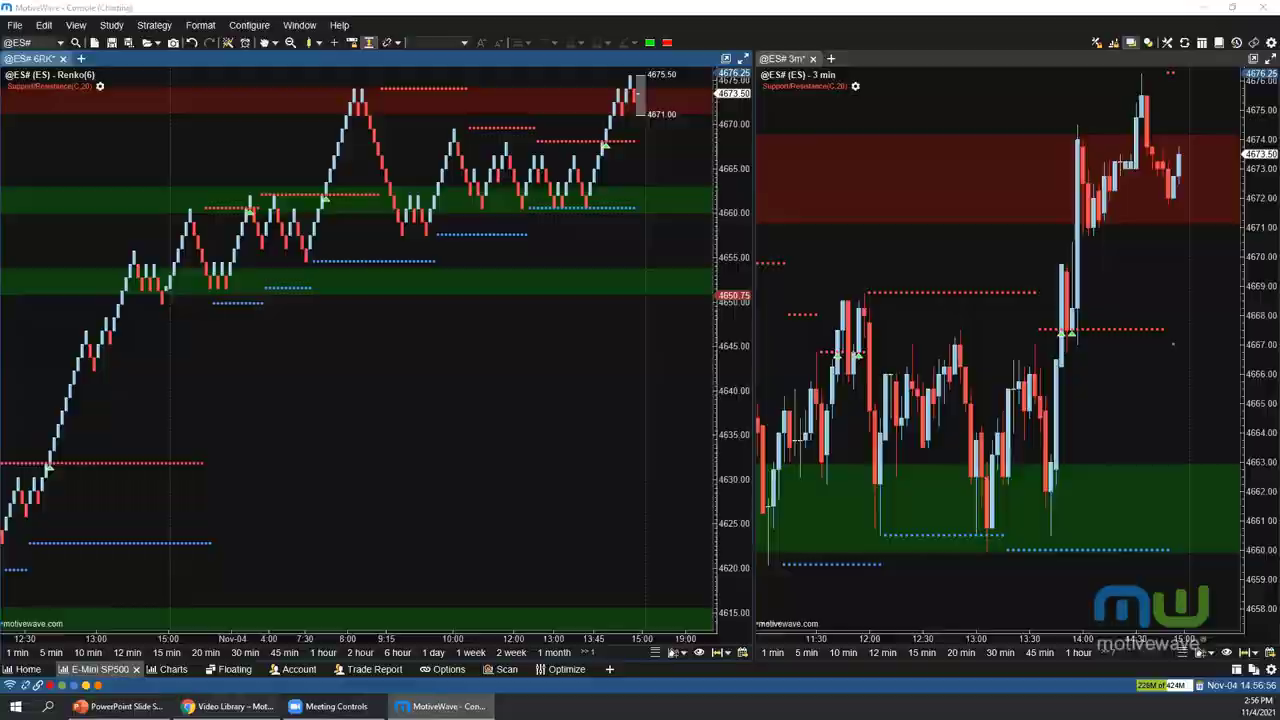
# Switch to Chrome to show the MotiveWave video library, and return to the MotiveWave console
pyautogui.click(228, 706)
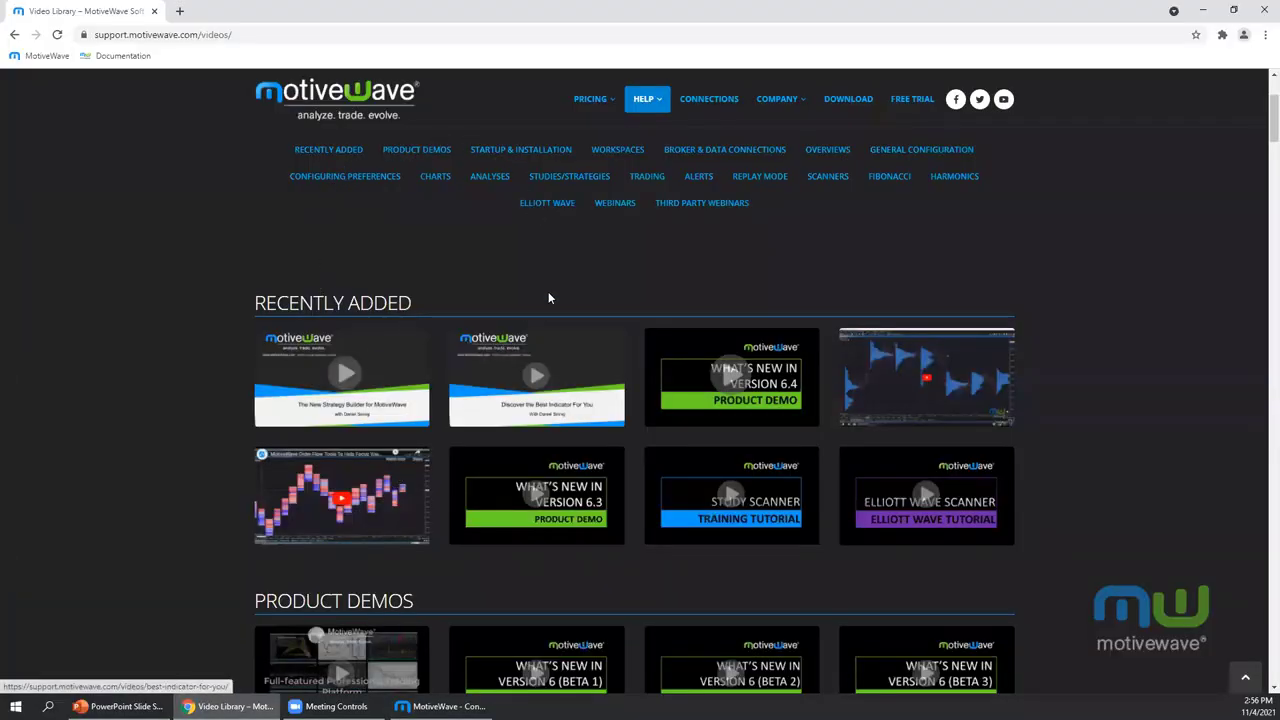
pyautogui.moveTo(647, 102)
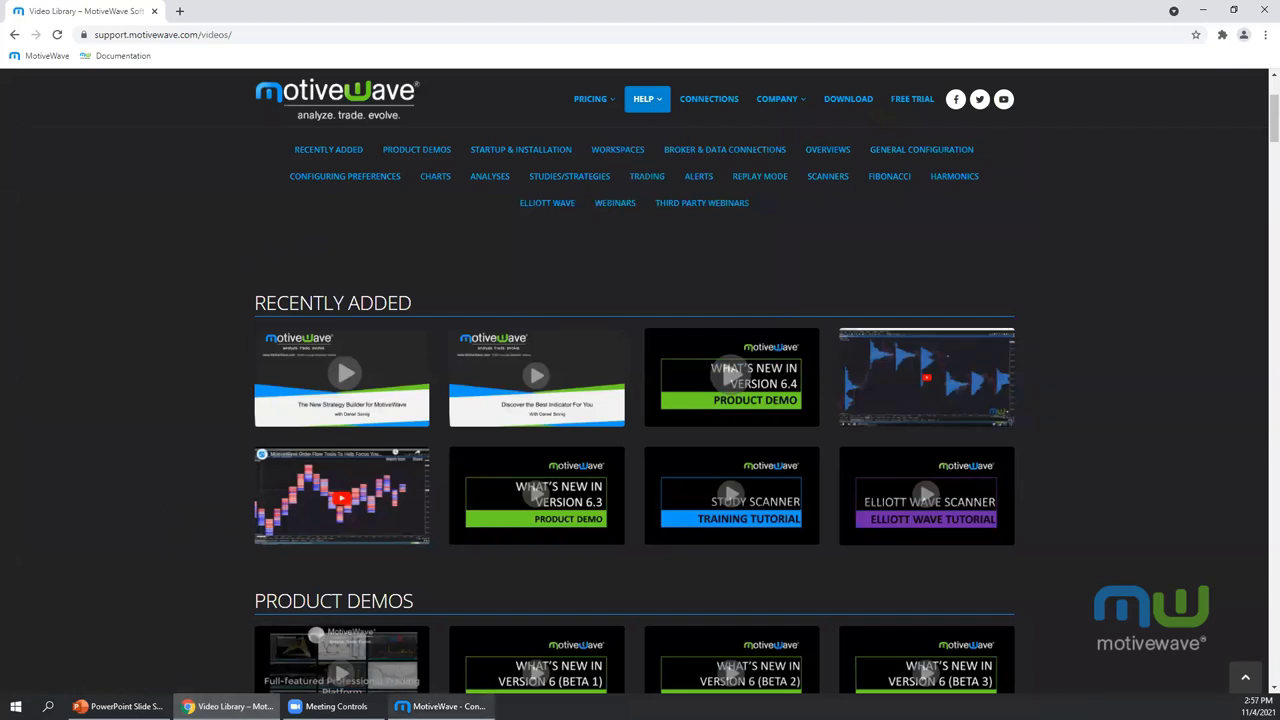
pyautogui.click(440, 706)
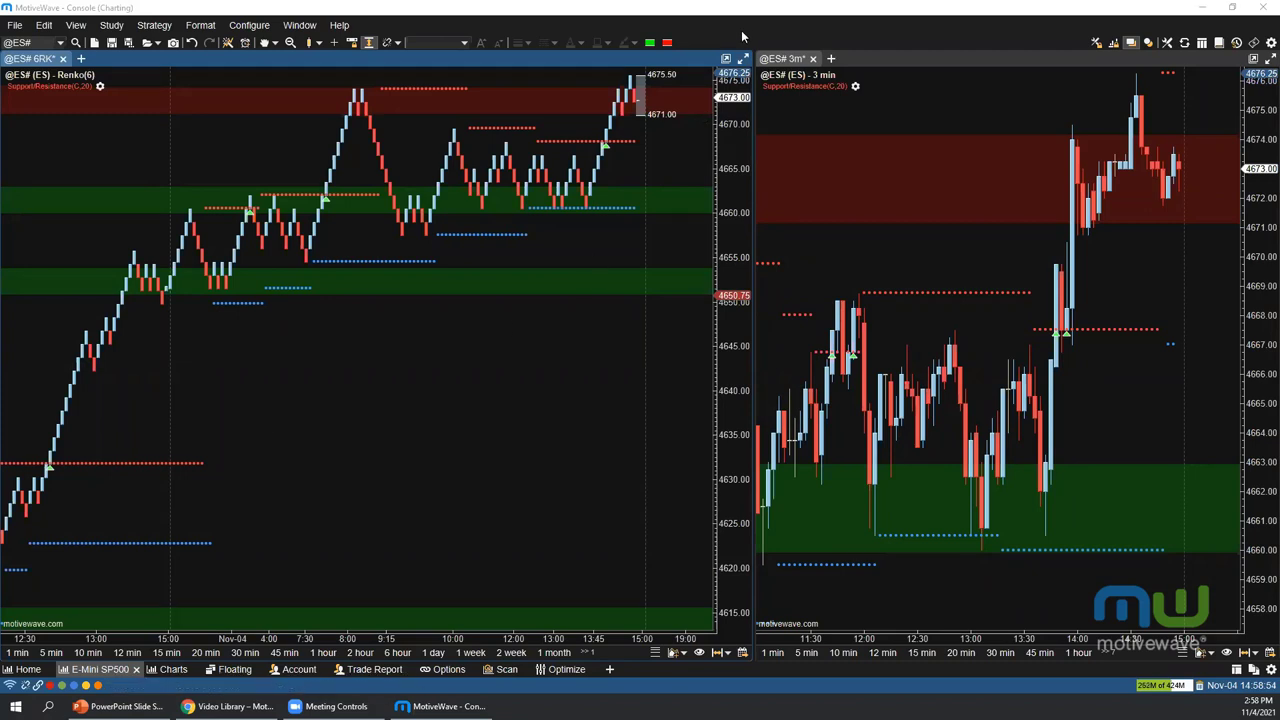
pyautogui.click(691, 42)
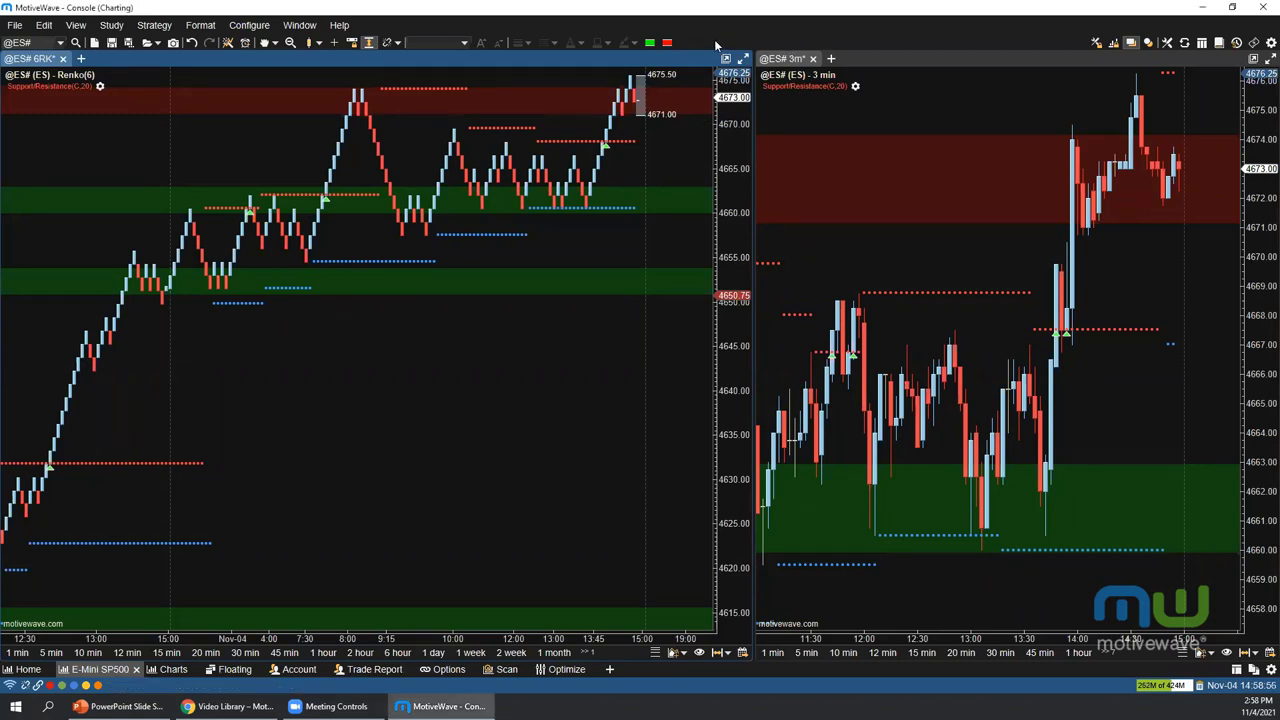
# Create a custom drawing tool named Line in the preferences, based on the Horizontal Line tool
pyautogui.click(1271, 42)
pyautogui.click(521, 145)
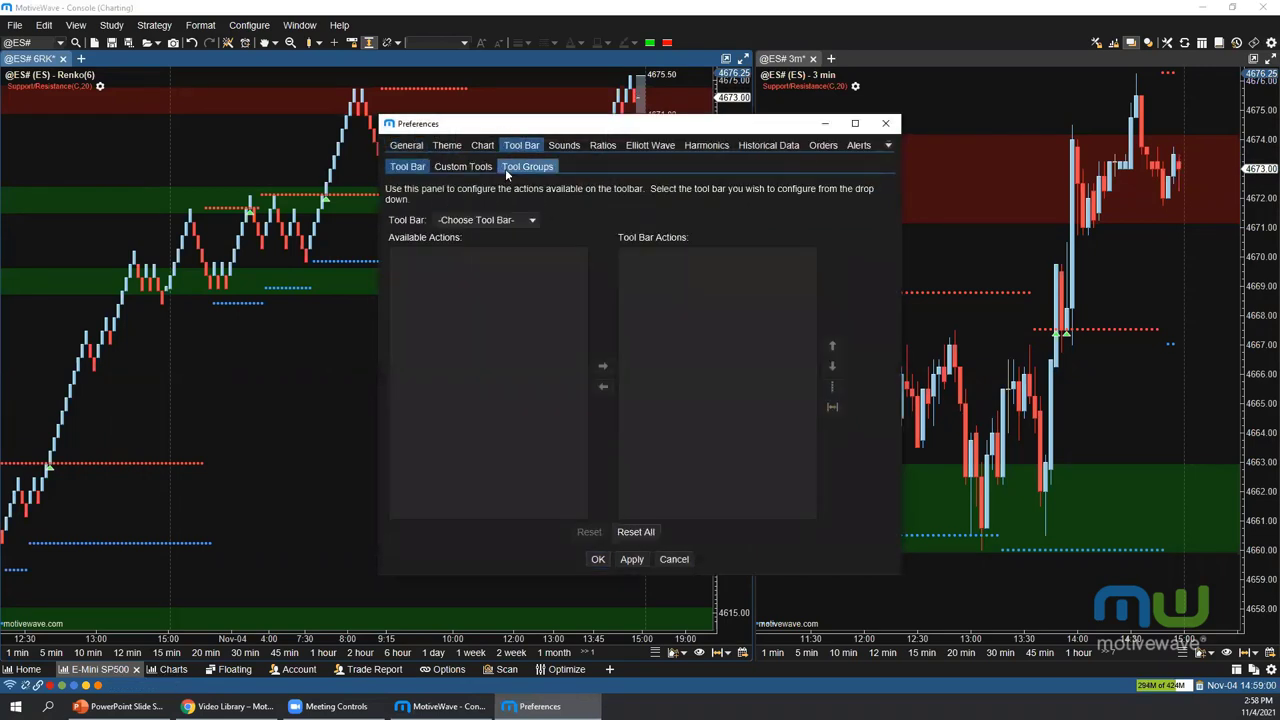
pyautogui.click(460, 167)
pyautogui.click(397, 207)
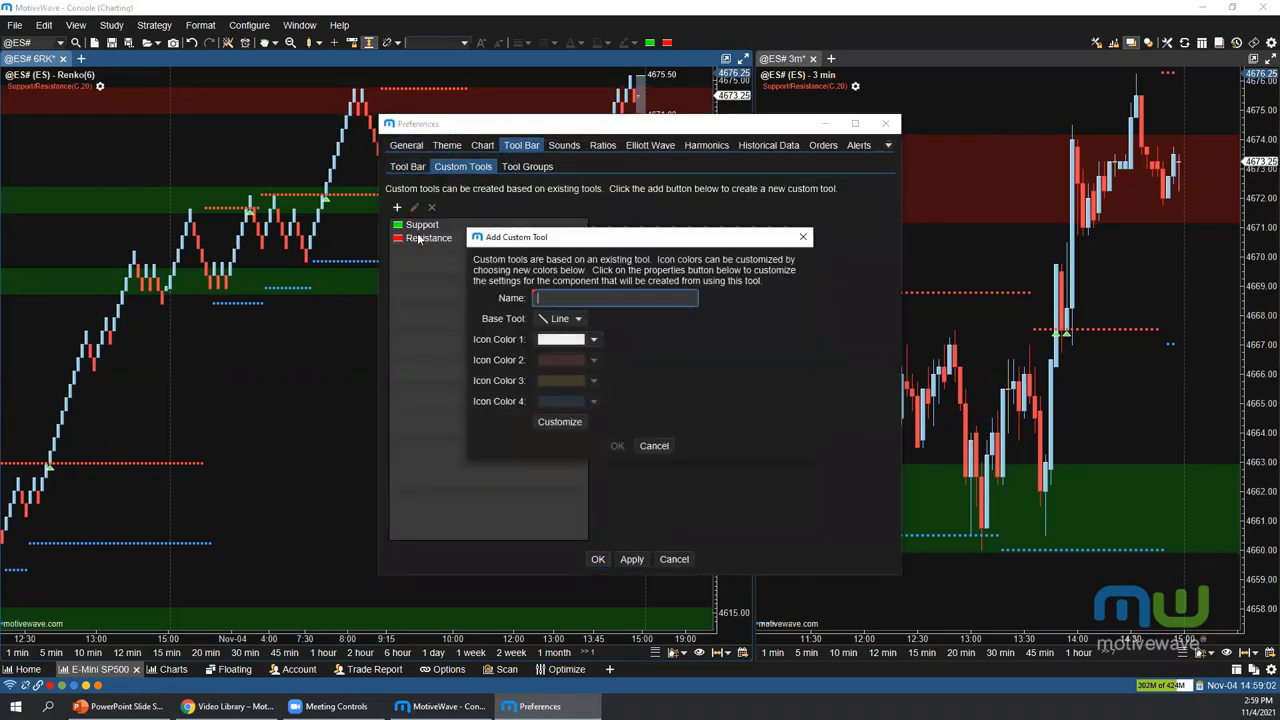
pyautogui.click(568, 319)
pyautogui.moveTo(558, 334)
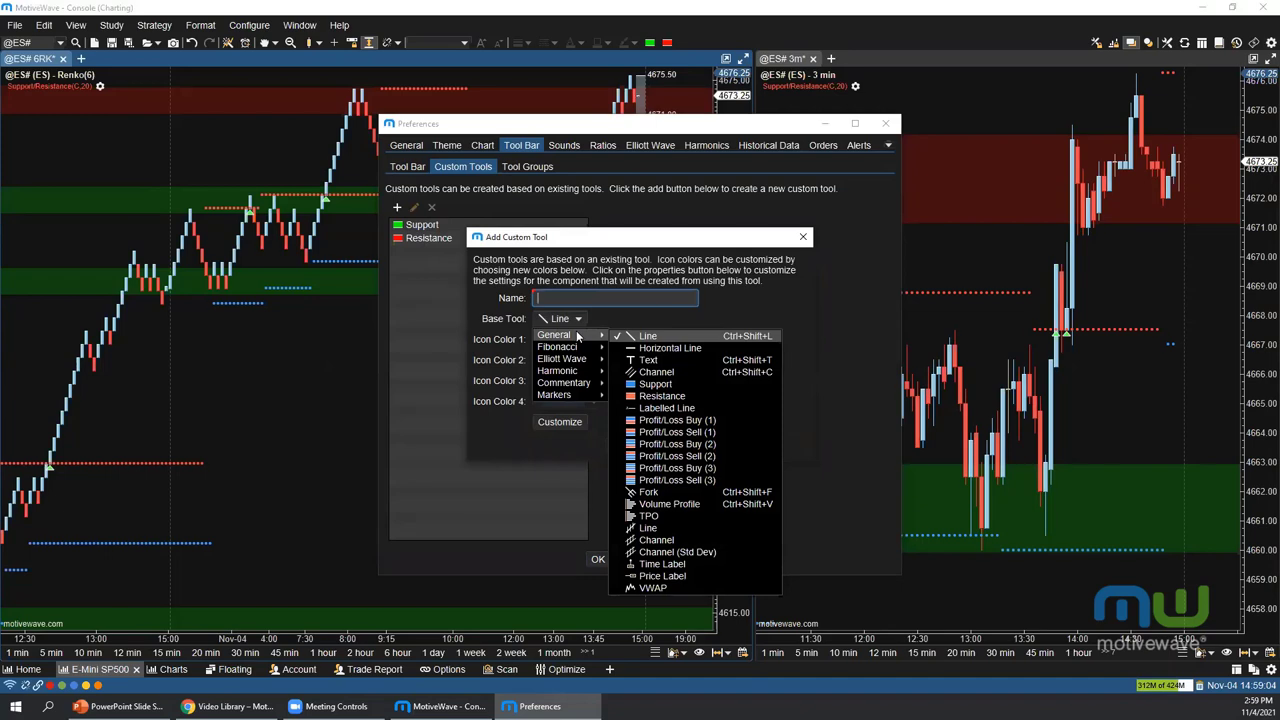
pyautogui.click(658, 348)
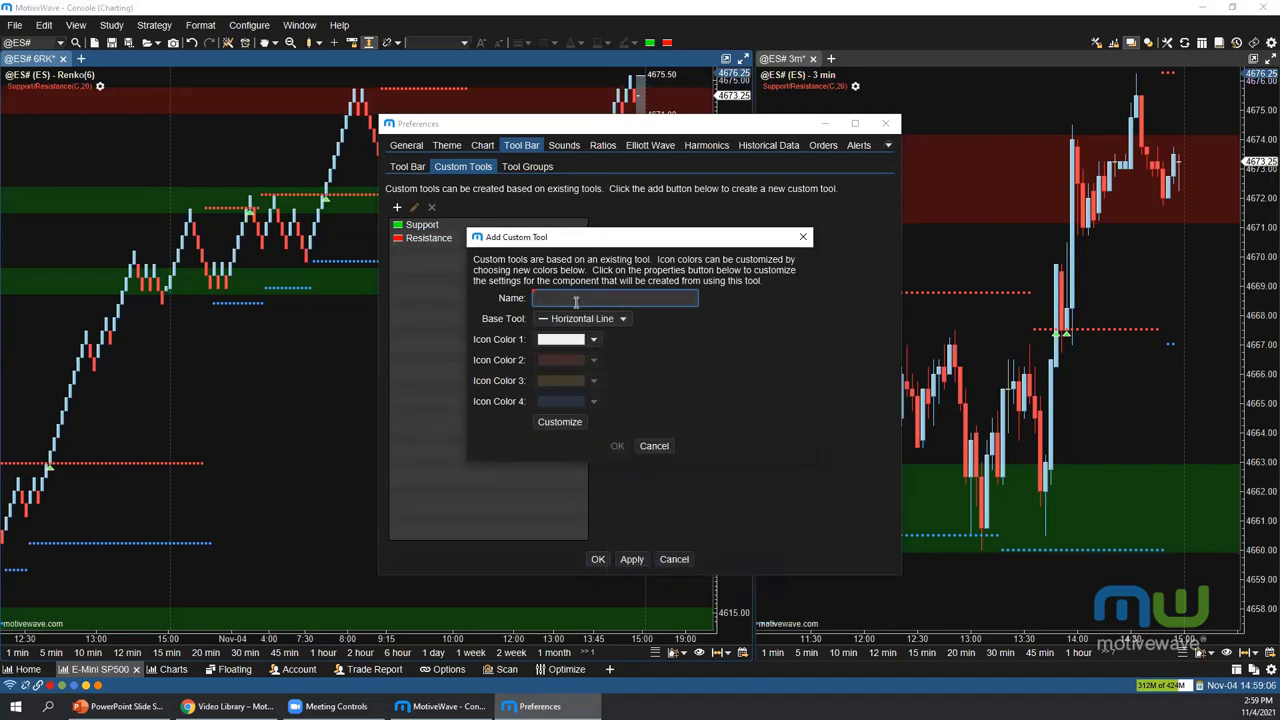
pyautogui.write('LIne')
pyautogui.click(548, 297)
pyautogui.press('BackSpace')
pyautogui.write('ine')
pyautogui.click(617, 445)
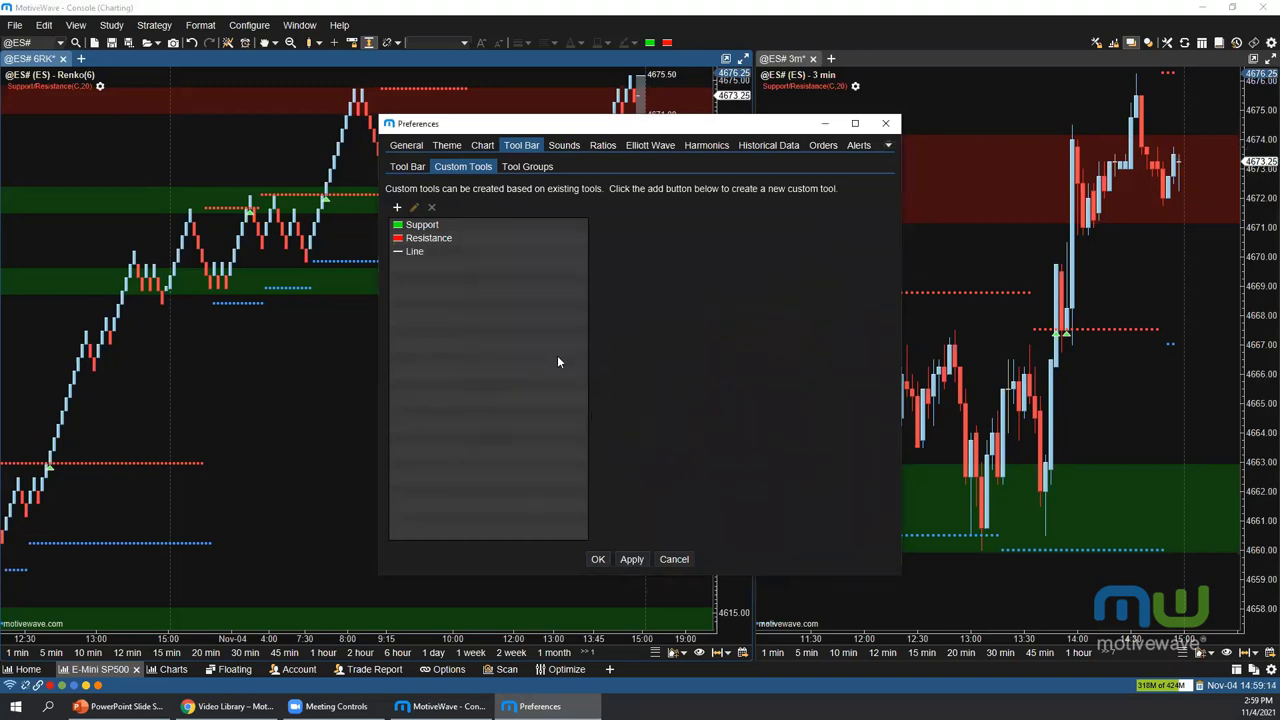
# Add the custom Line tool to the actions of the Top tool bar and save the preferences
pyautogui.click(407, 166)
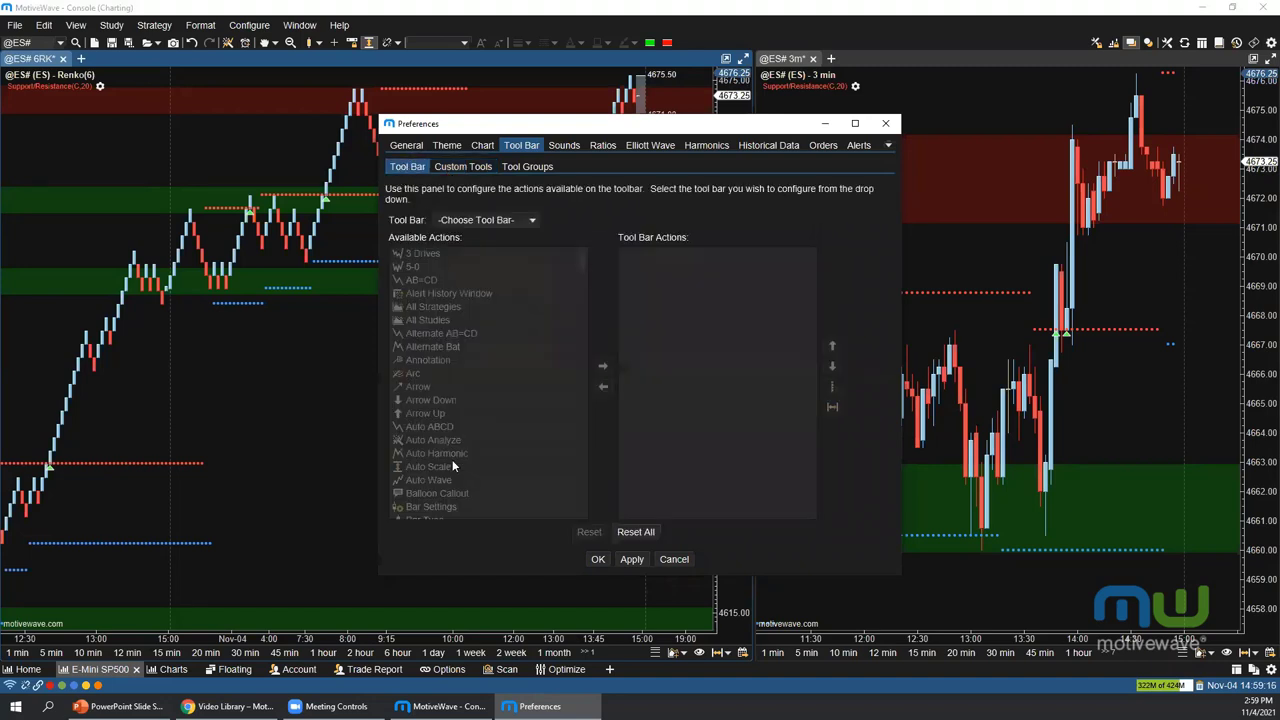
pyautogui.click(485, 220)
pyautogui.click(477, 253)
pyautogui.moveTo(586, 265); pyautogui.dragTo(570, 387)
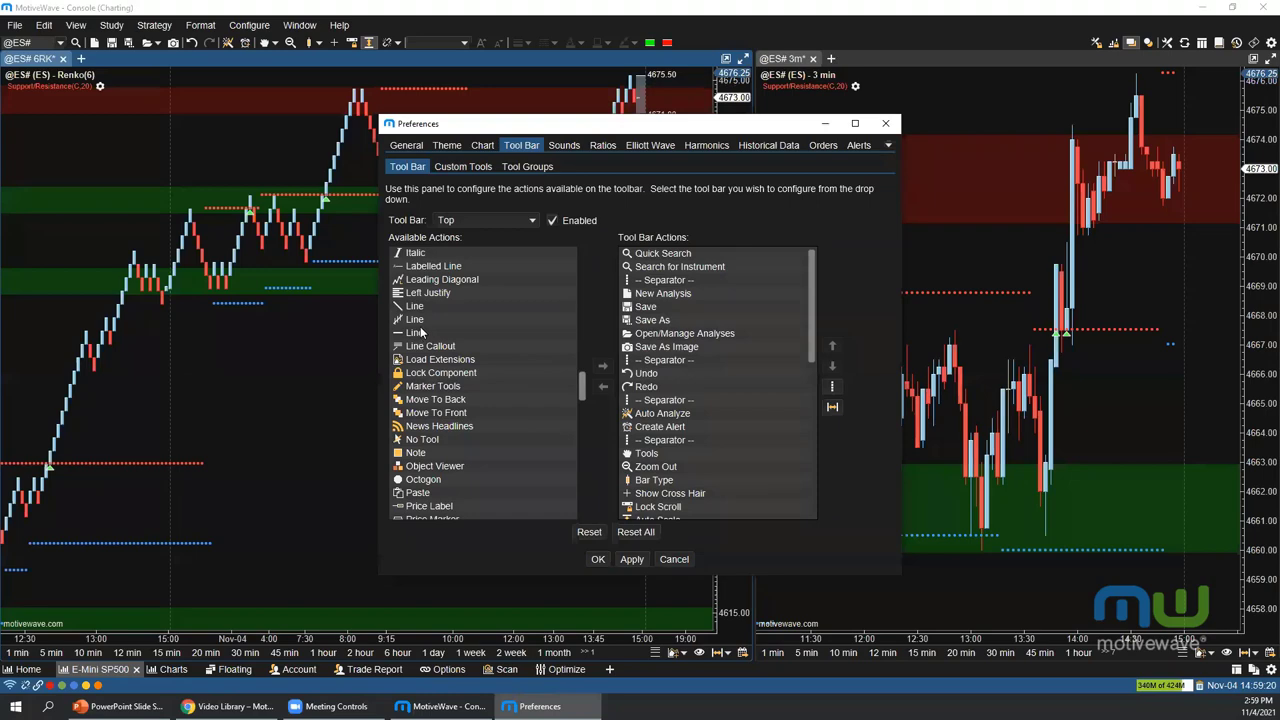
pyautogui.click(424, 333)
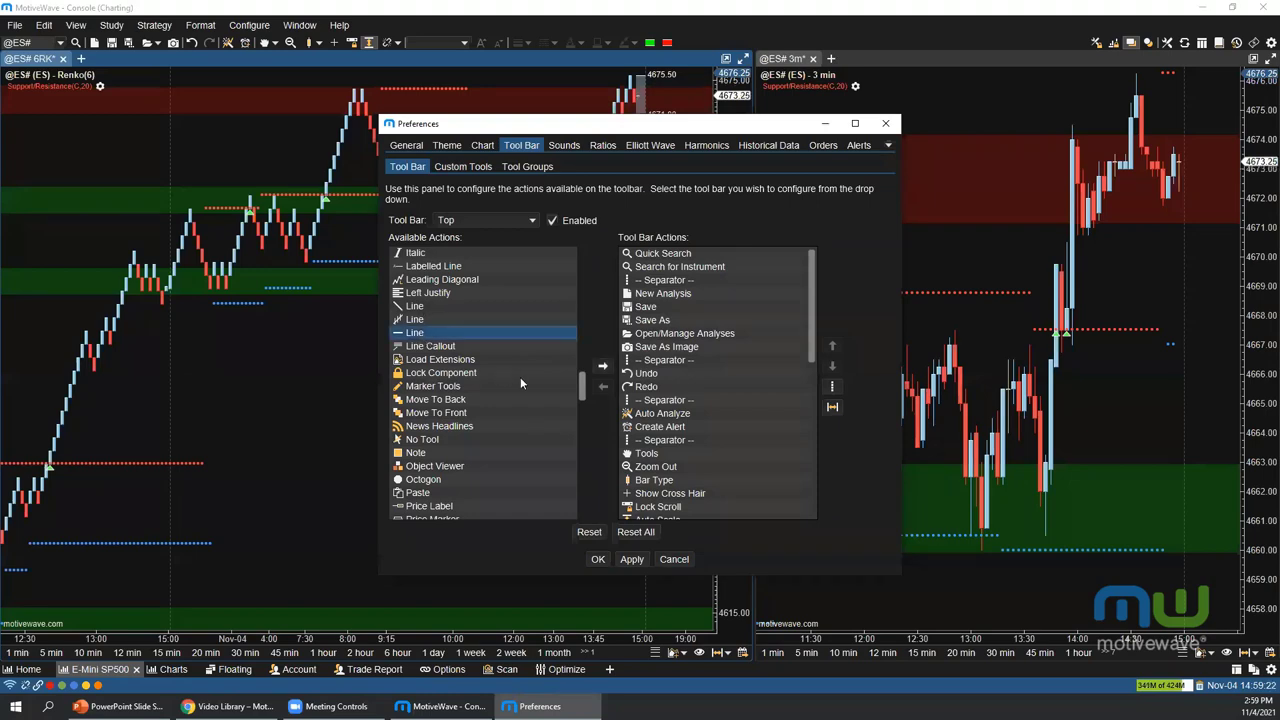
pyautogui.click(603, 368)
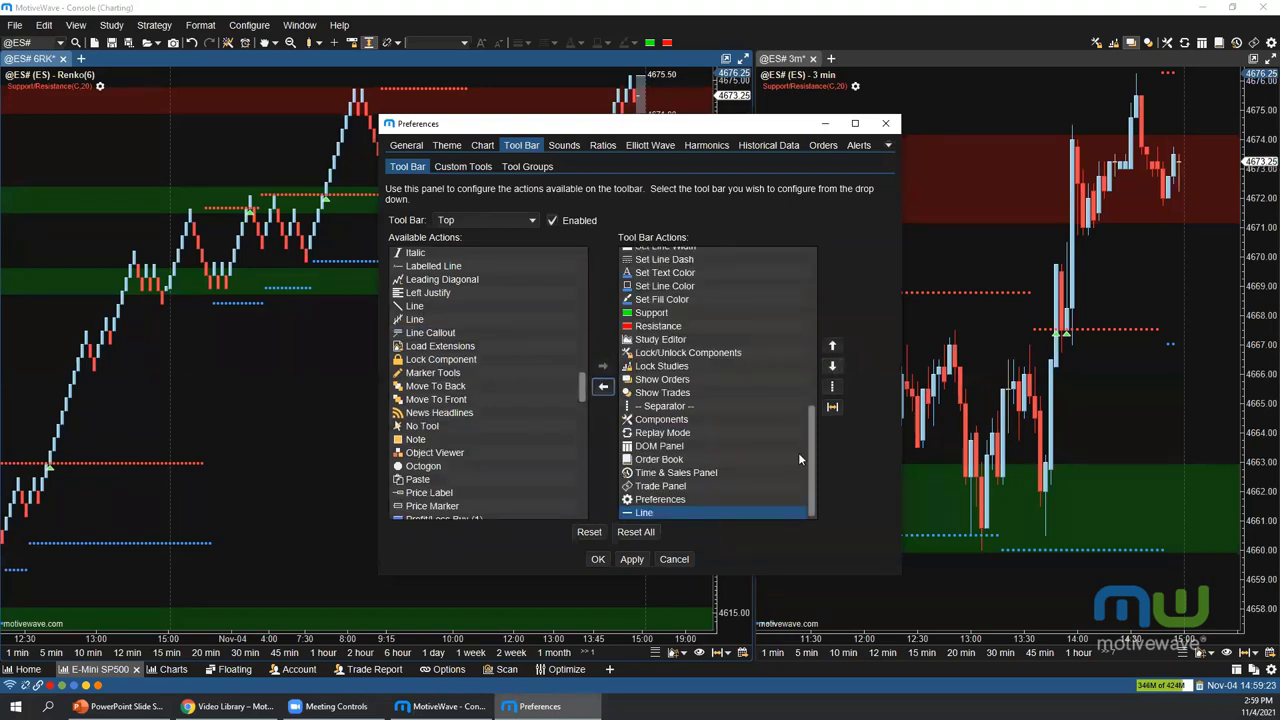
pyautogui.click(597, 559)
# Draw a horizontal line at about 4642 on the Renko chart with the custom Line tool, below the price bars
pyautogui.click(1266, 44)
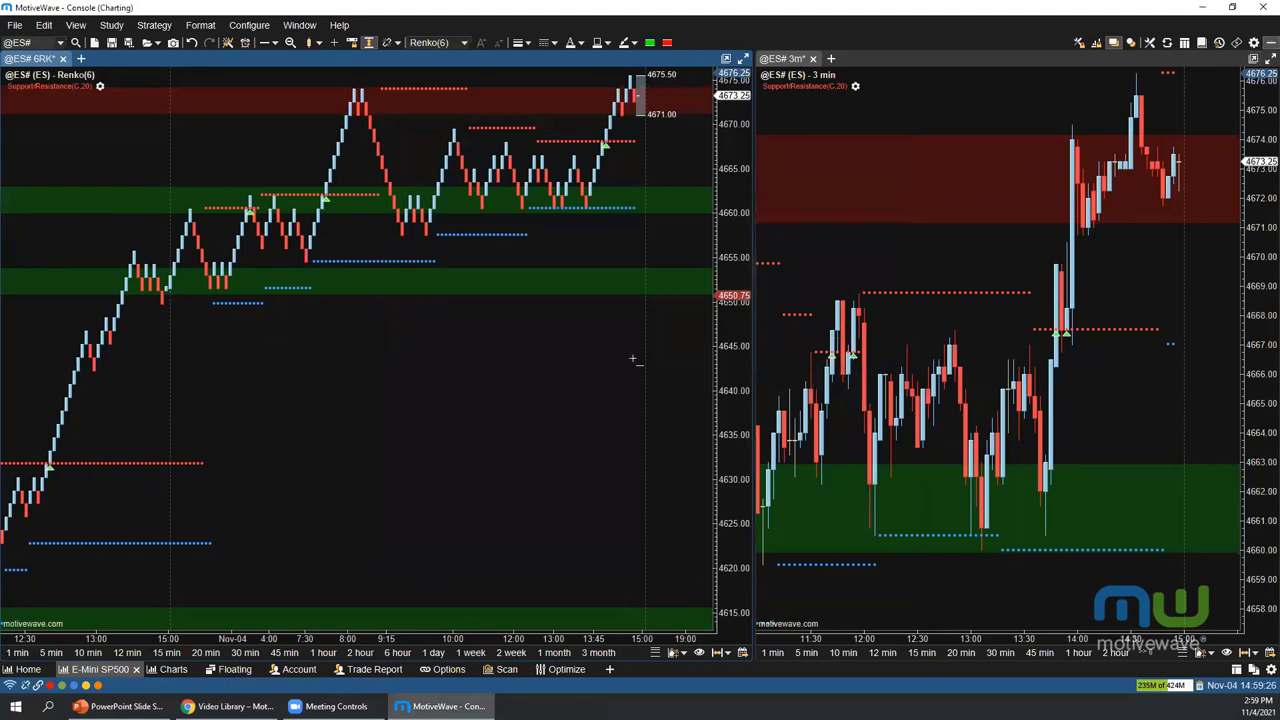
pyautogui.moveTo(603, 369); pyautogui.dragTo(530, 370)
pyautogui.moveTo(505, 424); pyautogui.dragTo(266, 443)
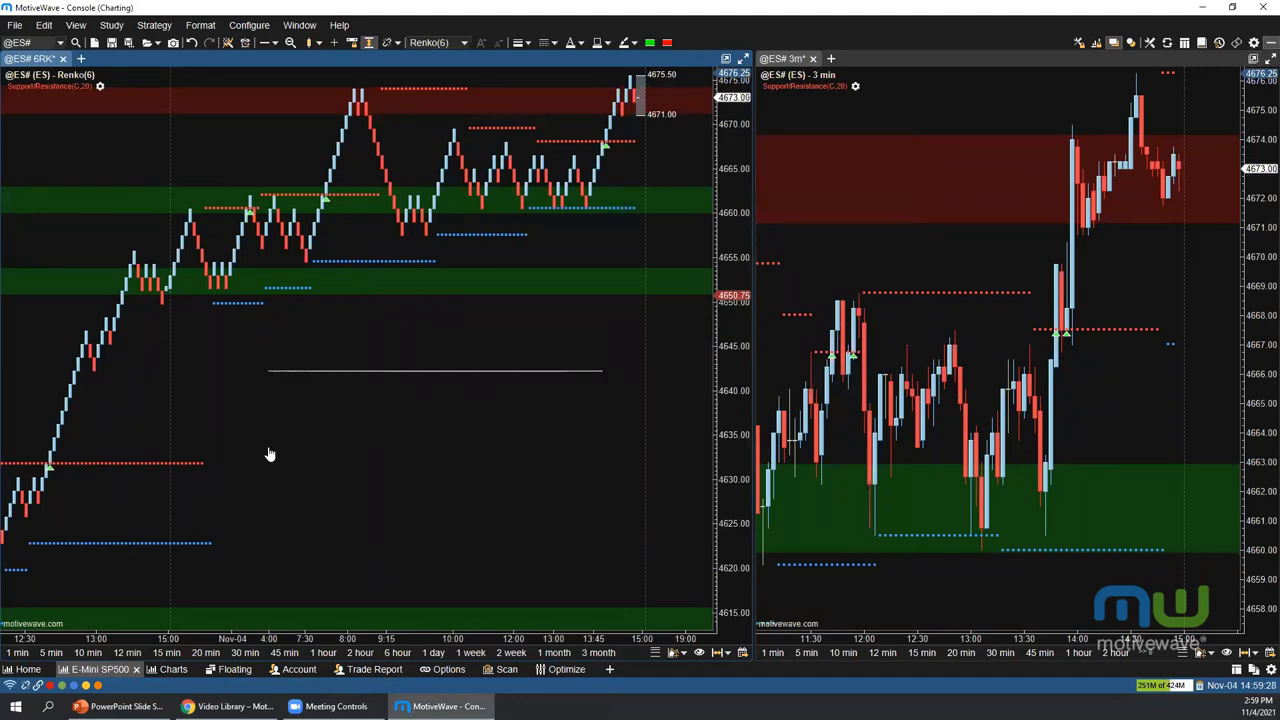
pyautogui.click(447, 481)
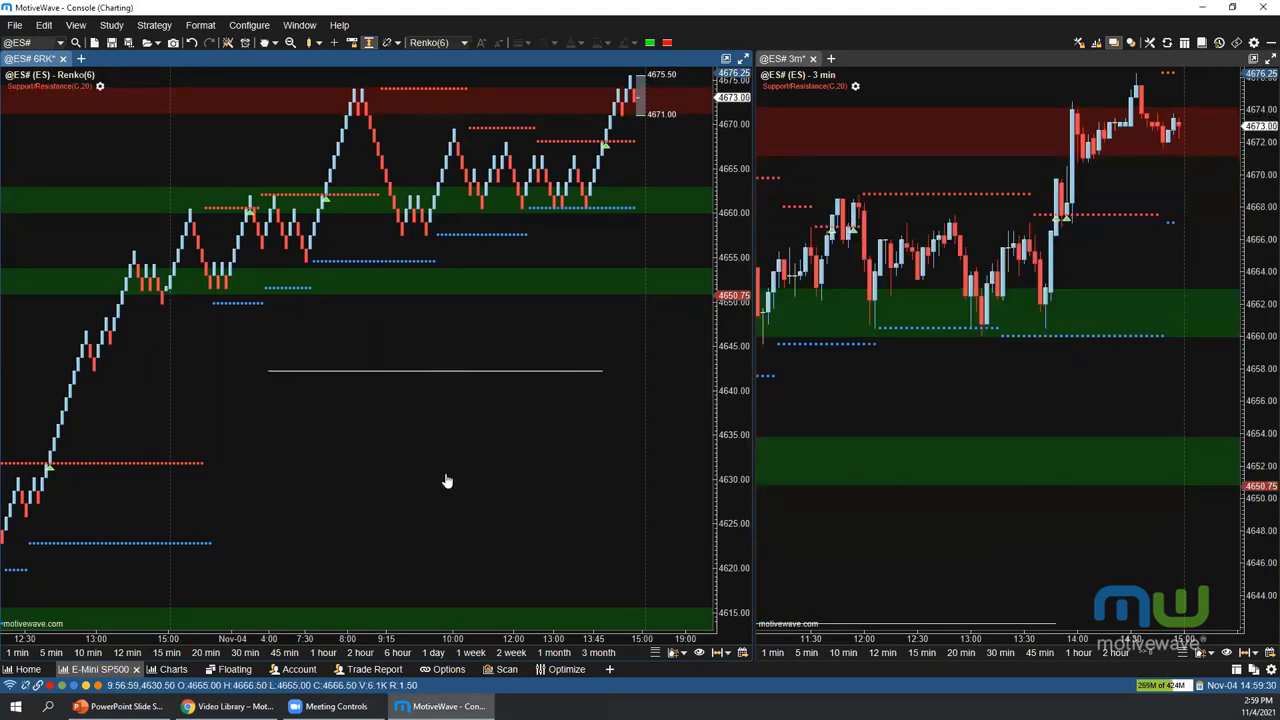
# Draw a second horizontal line at about 4647 above the first, and extend it past the latest bar, lowering it to about 4646
pyautogui.click(1263, 48)
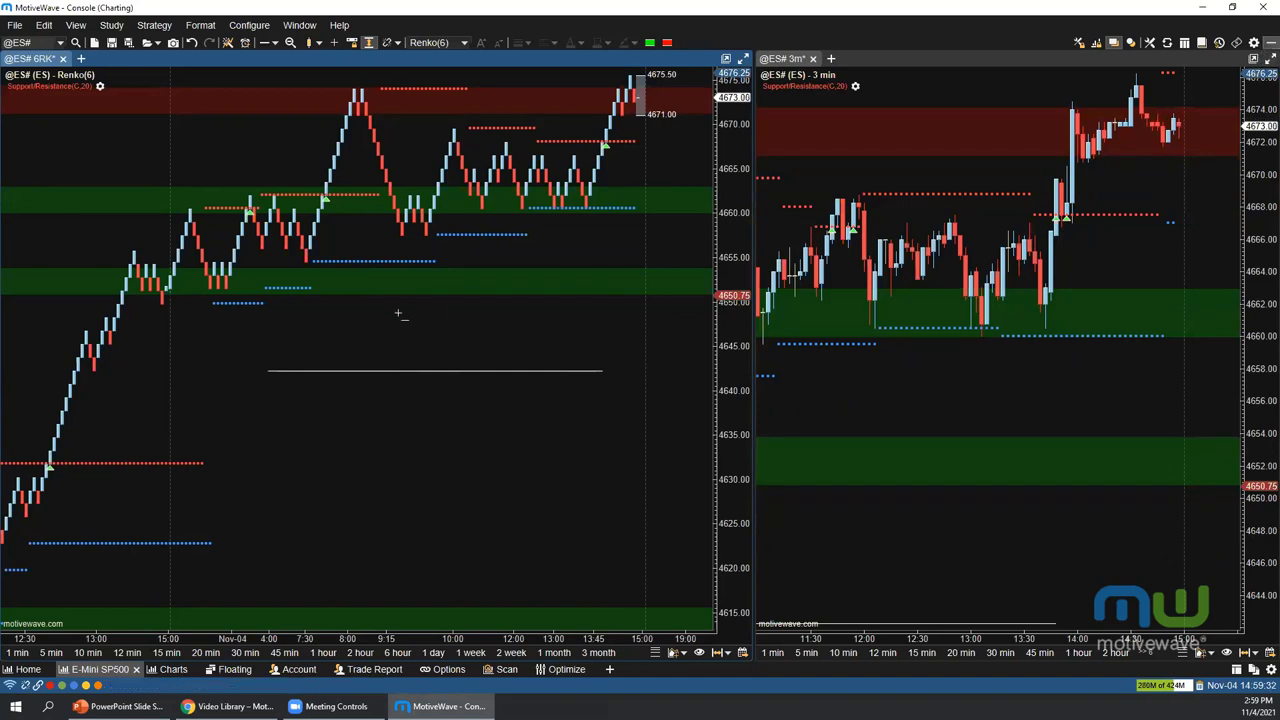
pyautogui.click(437, 389)
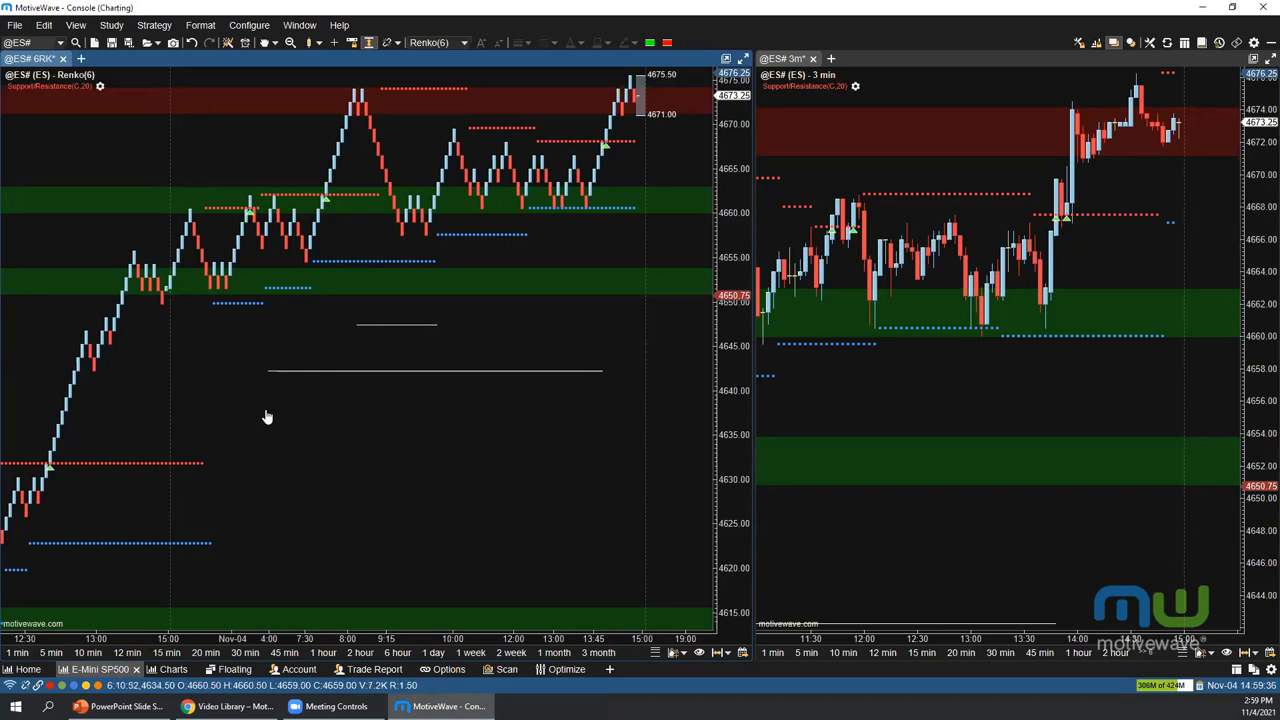
pyautogui.click(375, 325)
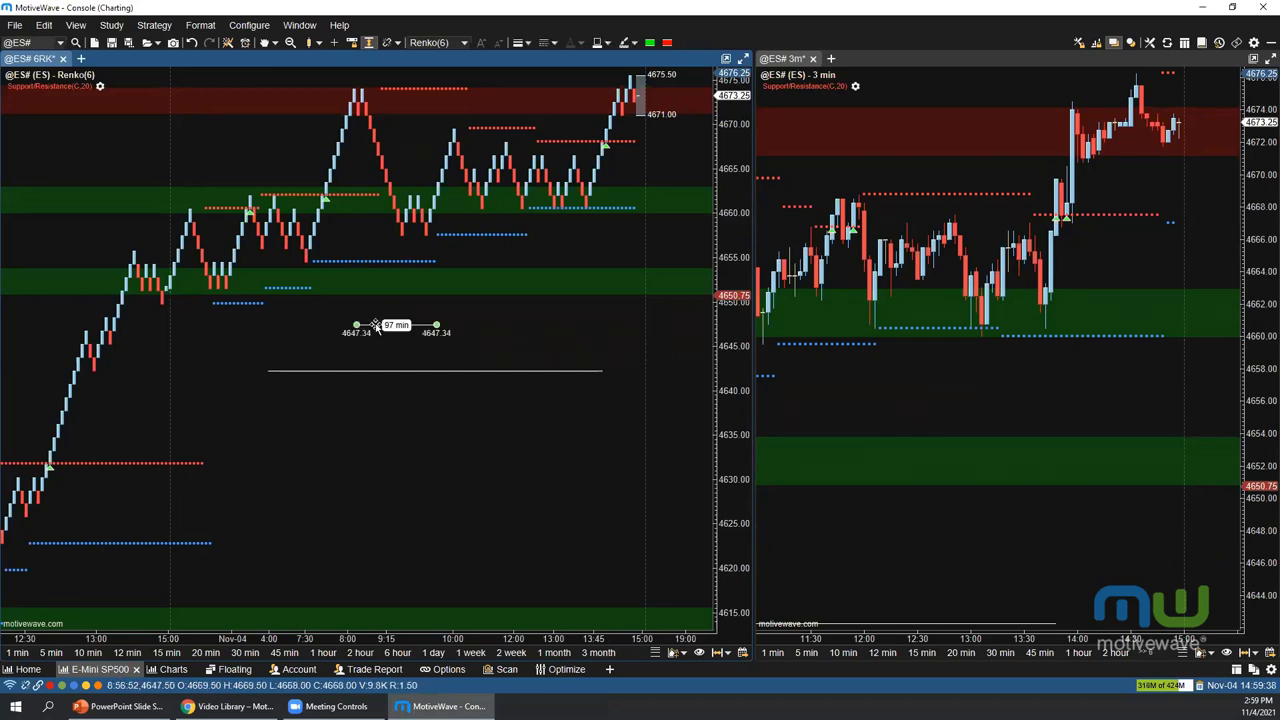
pyautogui.moveTo(437, 330); pyautogui.dragTo(682, 339)
pyautogui.click(443, 491)
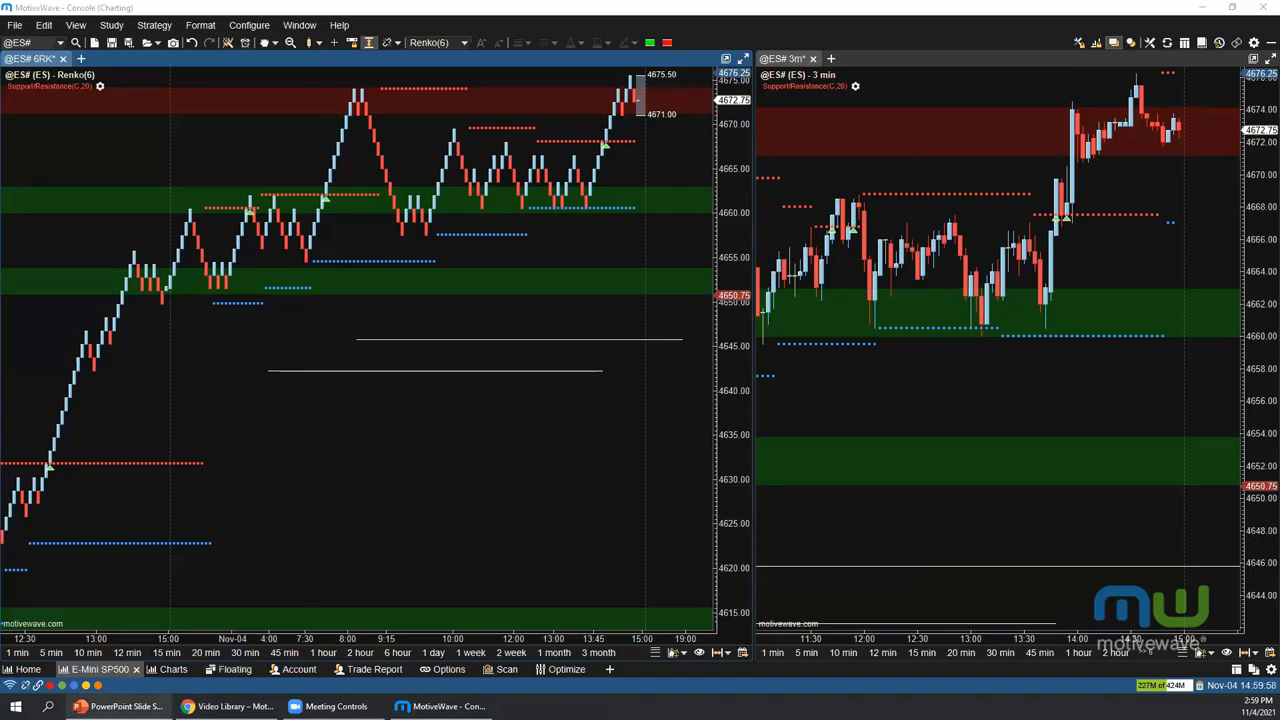
# Switch to the PowerPoint slide show and display the Contact Us slide
pyautogui.click(120, 706)
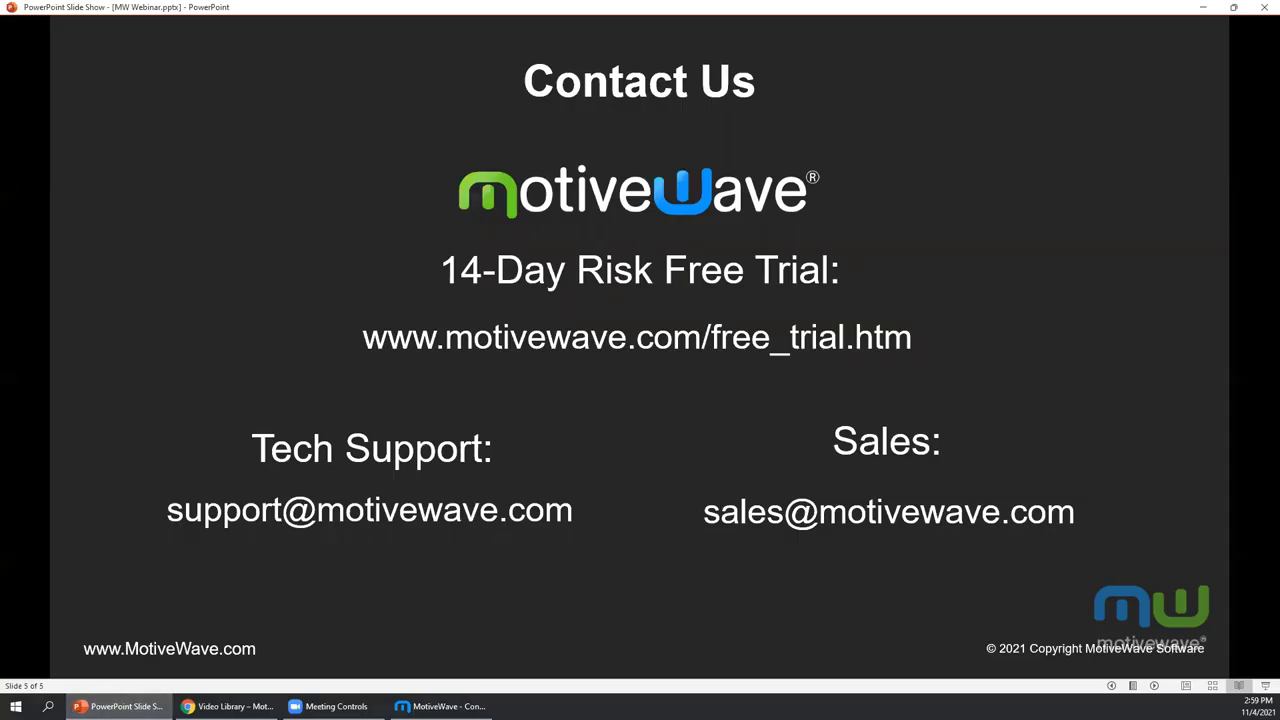